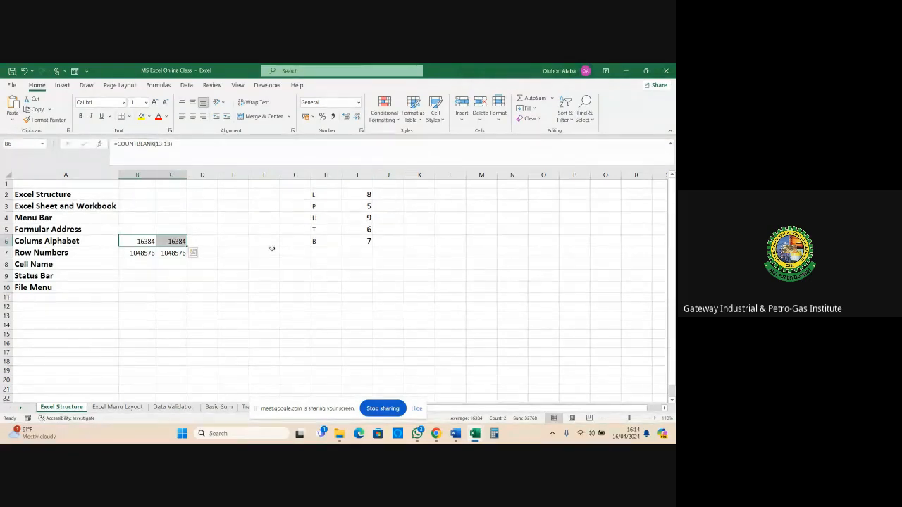
Examine the column-count and row-count formulas in cells B6 to C7 of the Excel Structure sheet
{"action": "left_click", "coordinate": [148, 241]}
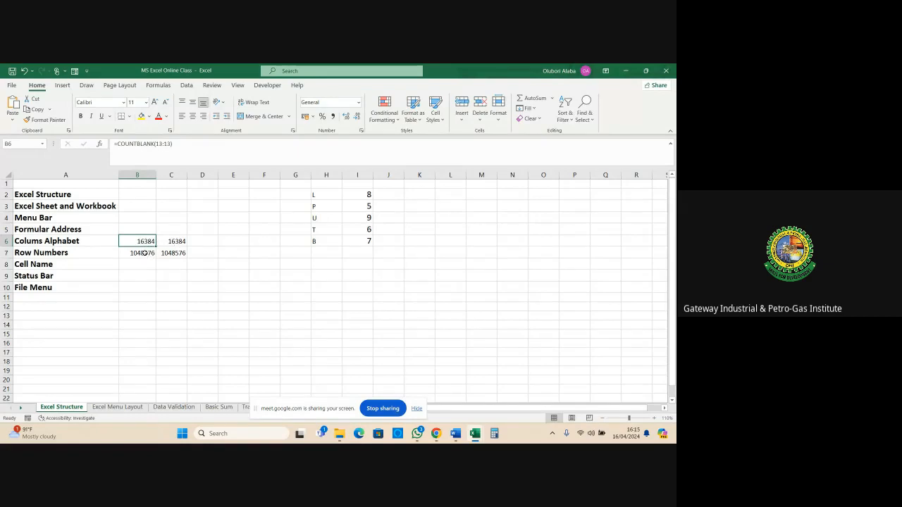
{"action": "left_click", "coordinate": [144, 253]}
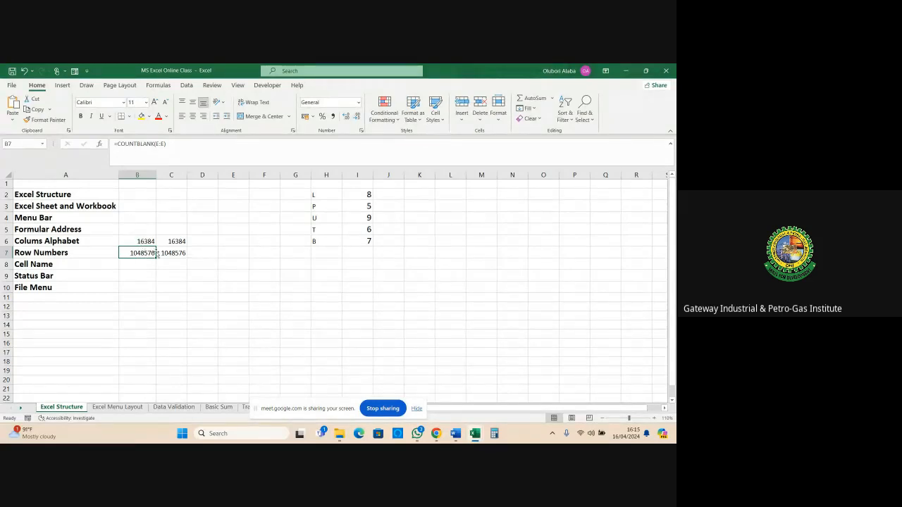
{"action": "left_click", "coordinate": [167, 254]}
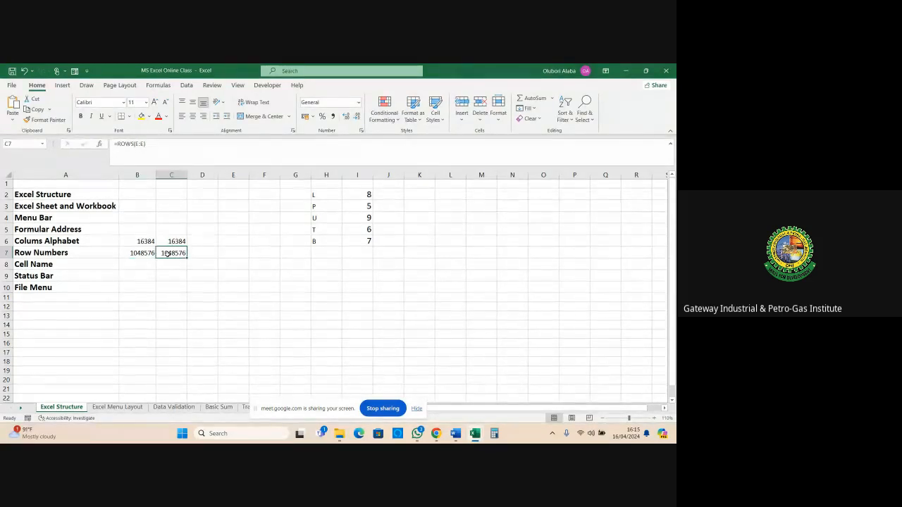
{"action": "left_click", "coordinate": [146, 242]}
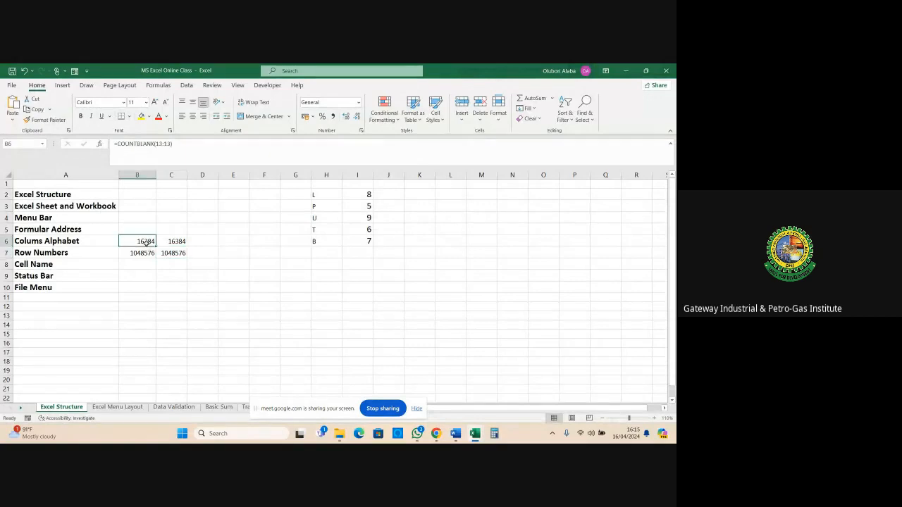
{"action": "left_click", "coordinate": [176, 243]}
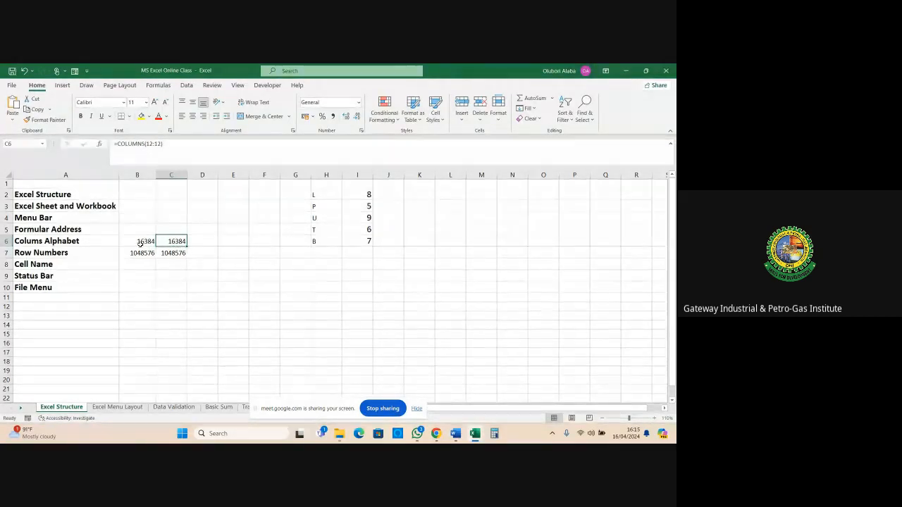
{"action": "left_click_drag", "start_coordinate": [139, 240], "coordinate": [175, 265]}
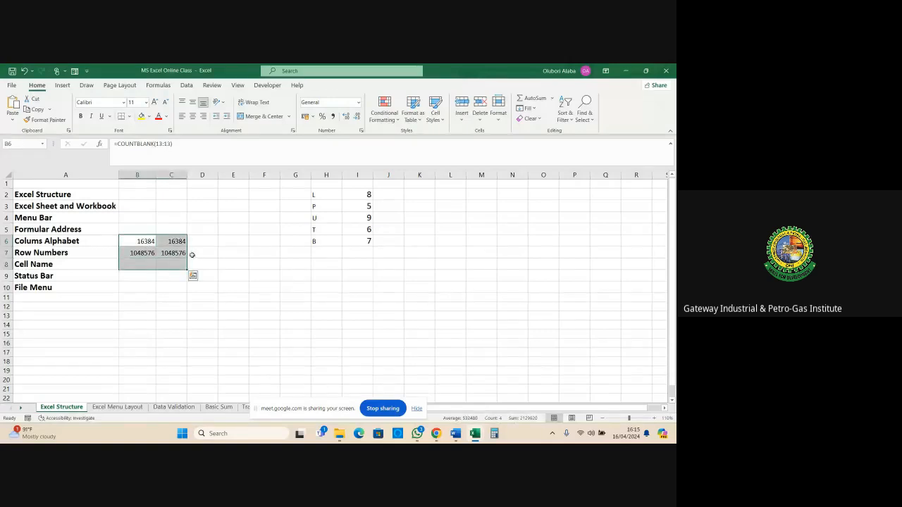
{"action": "left_click", "coordinate": [201, 252]}
{"action": "left_click", "coordinate": [146, 244]}
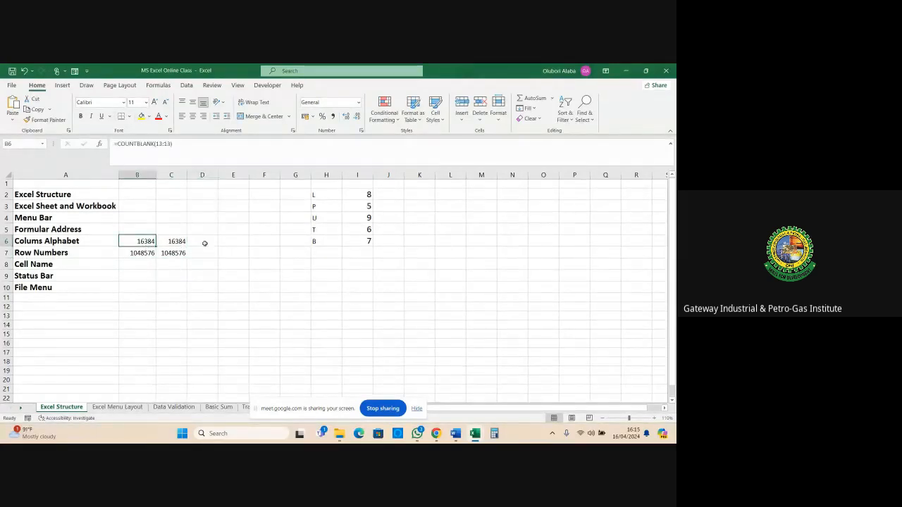
{"action": "left_click", "coordinate": [228, 249]}
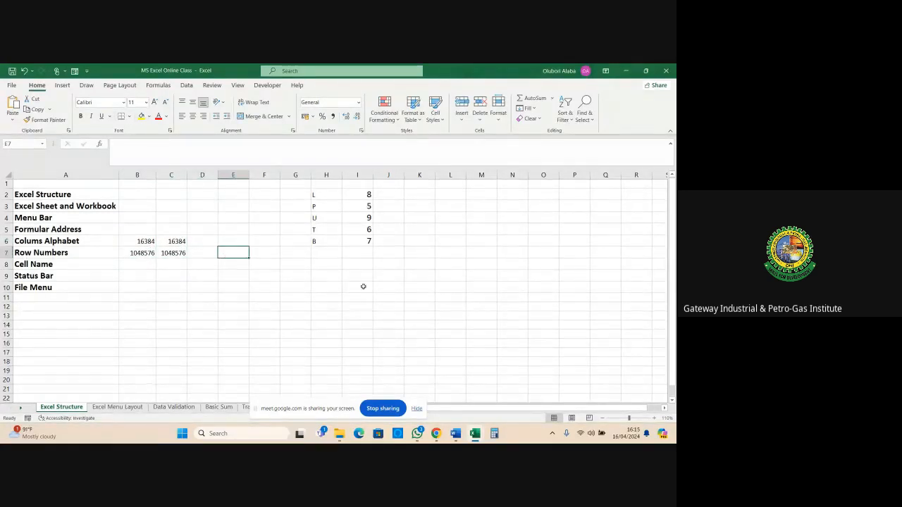
Hide the screen-sharing notice and go through the Excel Menu Layout sheet to the Data Validation sheet
{"action": "left_click", "coordinate": [411, 408]}
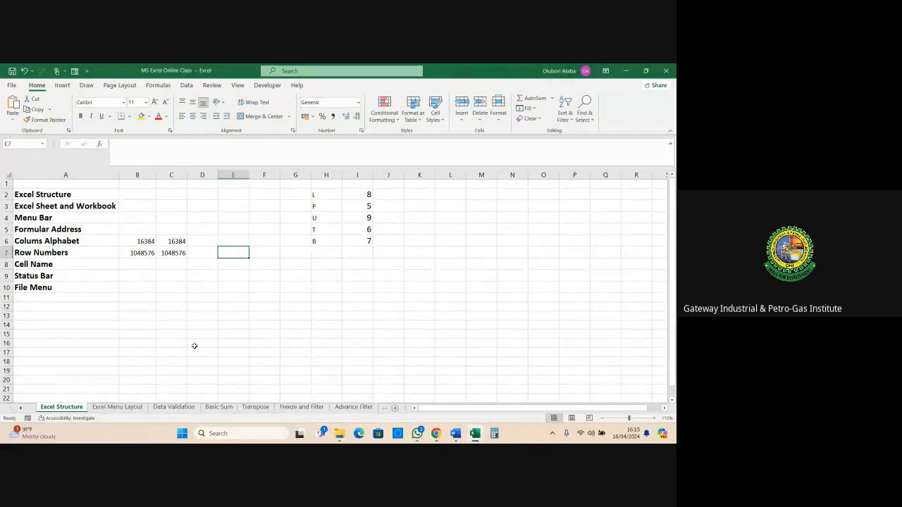
{"action": "left_click", "coordinate": [119, 407]}
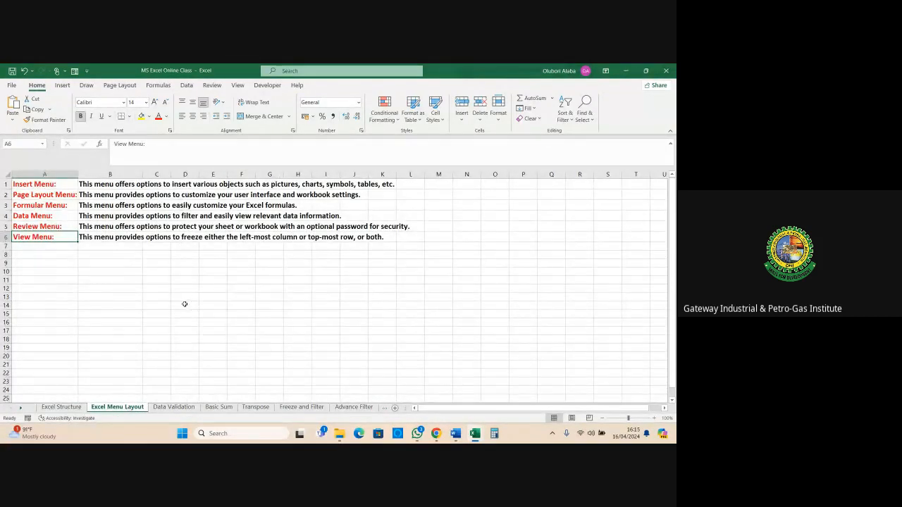
{"action": "left_click", "coordinate": [175, 408]}
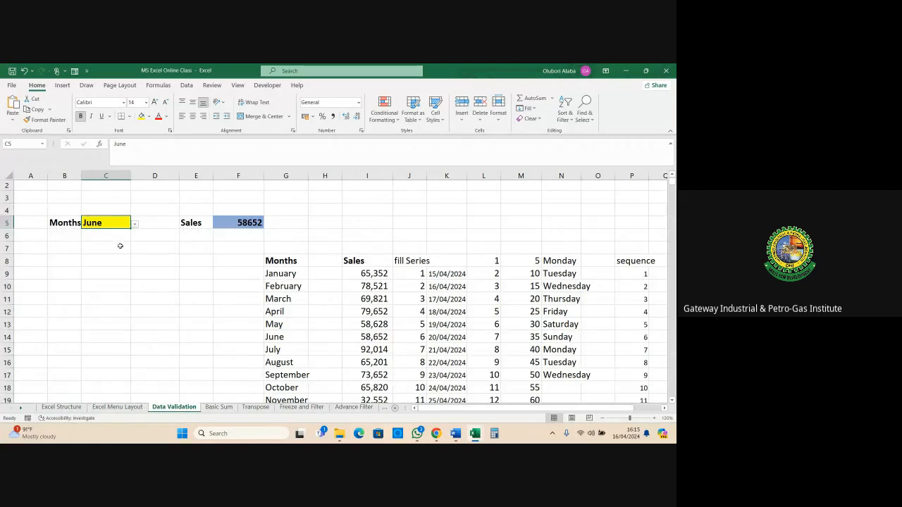
Choose August as the month in cell C5 and inspect the Sales lookup formula in F5
{"action": "left_click", "coordinate": [134, 225]}
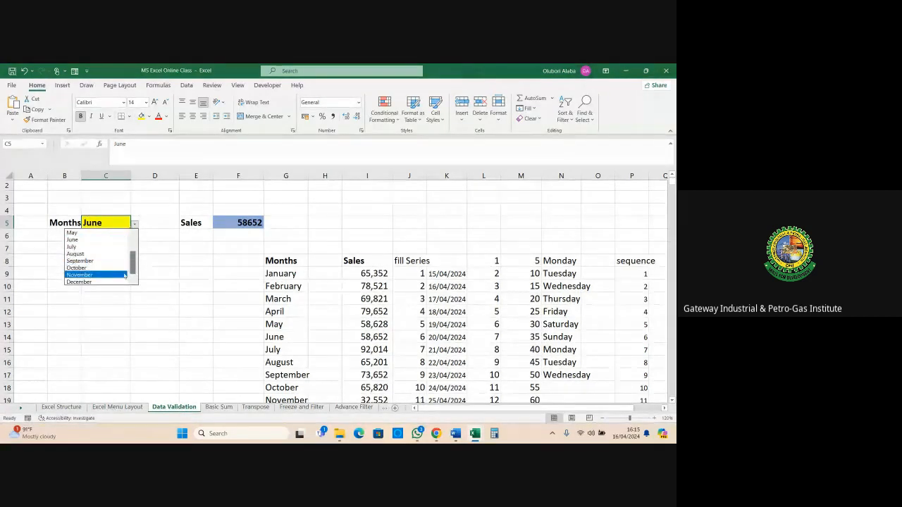
{"action": "left_click_drag", "start_coordinate": [131, 268], "coordinate": [134, 241]}
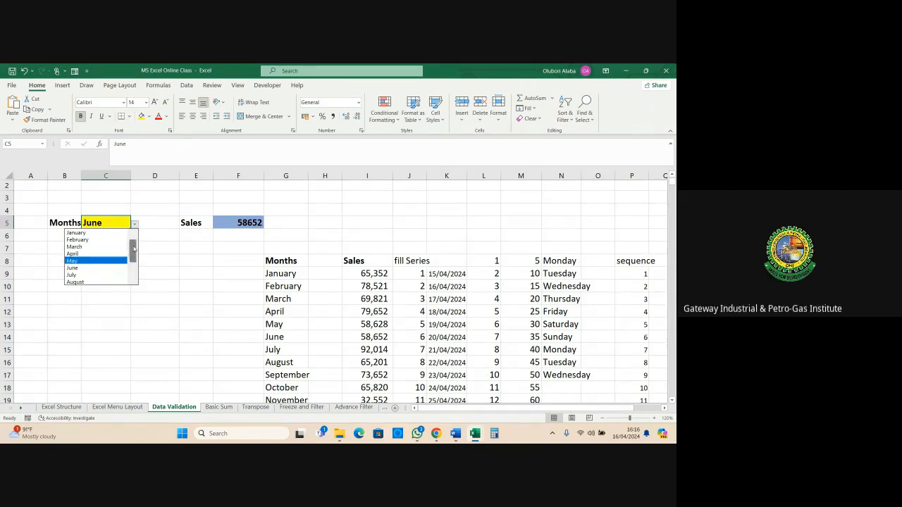
{"action": "left_click_drag", "start_coordinate": [134, 248], "coordinate": [134, 265]}
{"action": "left_click", "coordinate": [92, 254]}
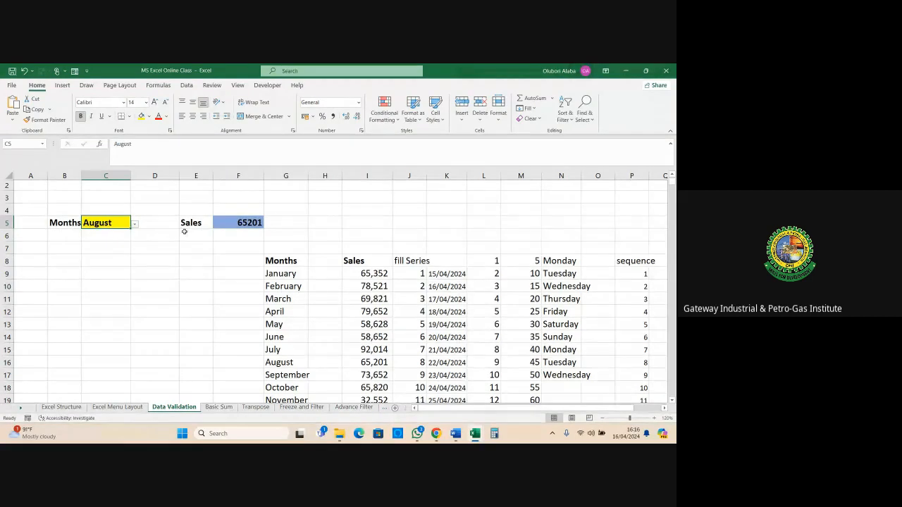
{"action": "left_click", "coordinate": [224, 224]}
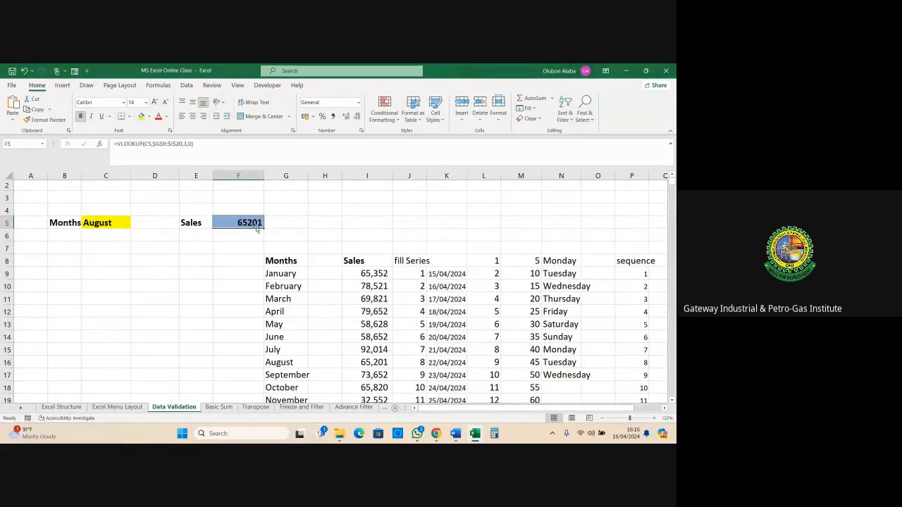
Change the month in cell C5 to October and check the Sales lookup in F5
{"action": "left_click", "coordinate": [113, 227]}
{"action": "left_click", "coordinate": [134, 224]}
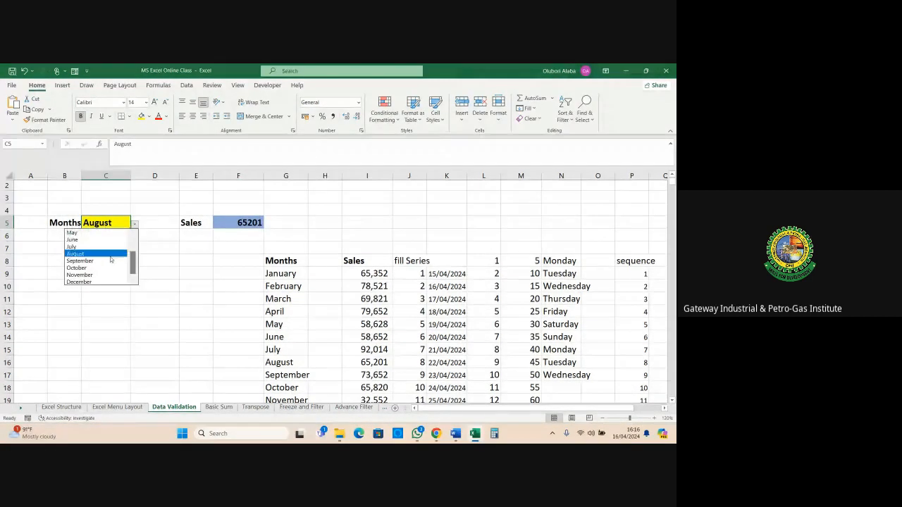
{"action": "left_click", "coordinate": [106, 263]}
{"action": "left_click", "coordinate": [224, 223]}
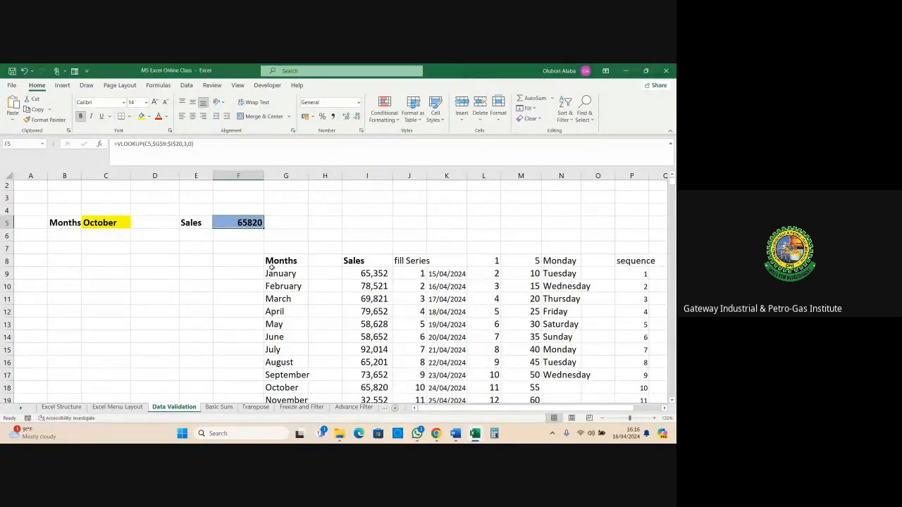
Review the Months and Sales source table in G8:I20 and return to the month cell C5
{"action": "left_click_drag", "start_coordinate": [270, 264], "coordinate": [350, 373]}
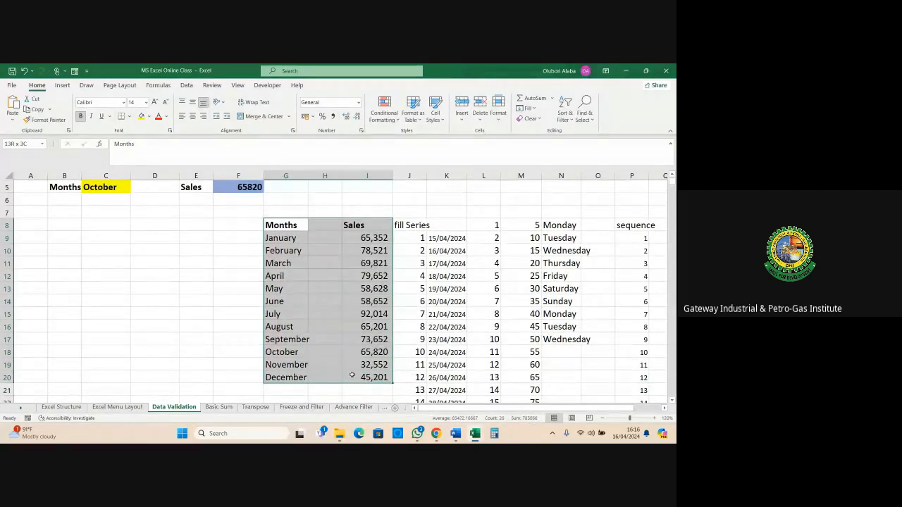
{"action": "left_click", "coordinate": [316, 347]}
{"action": "scroll", "coordinate": [127, 282], "scroll_direction": "up", "scroll_amount": 2}
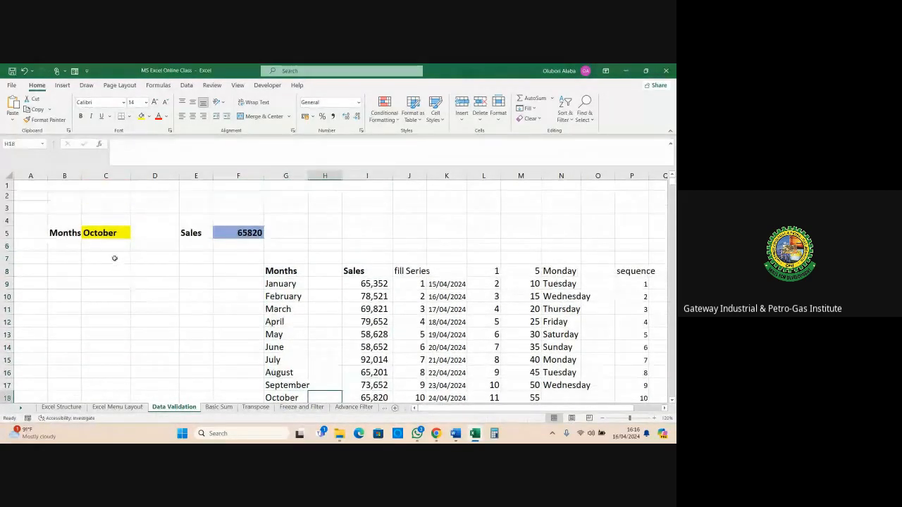
{"action": "left_click", "coordinate": [105, 233]}
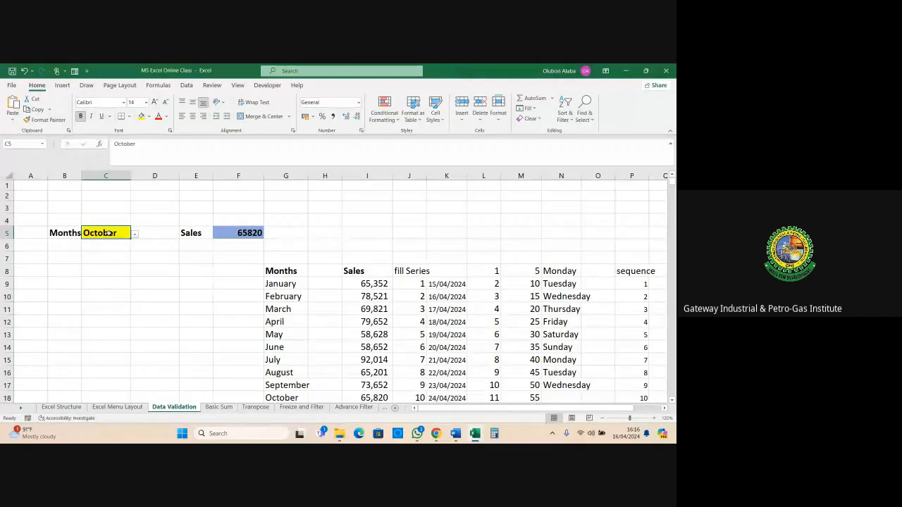
Open the Basic Sum sheet and dismiss the incoming WhatsApp notification
{"action": "left_click", "coordinate": [218, 407]}
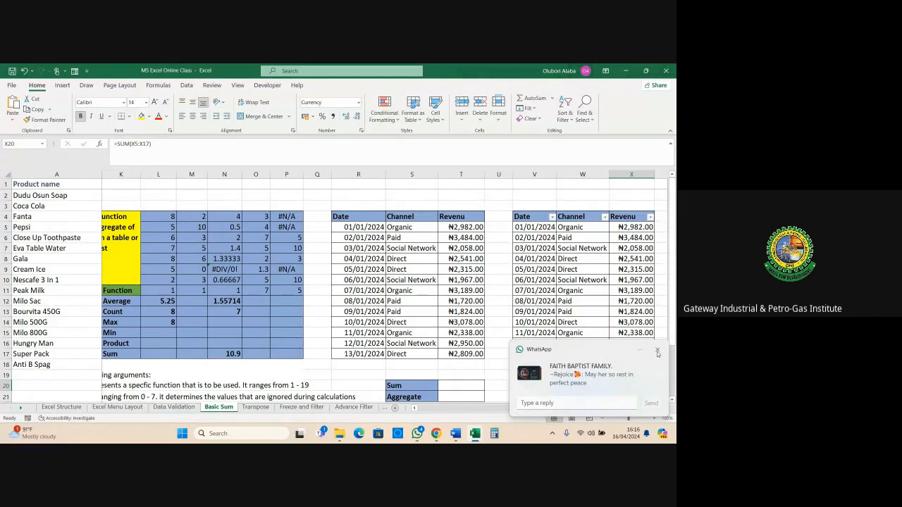
{"action": "left_click", "coordinate": [657, 351]}
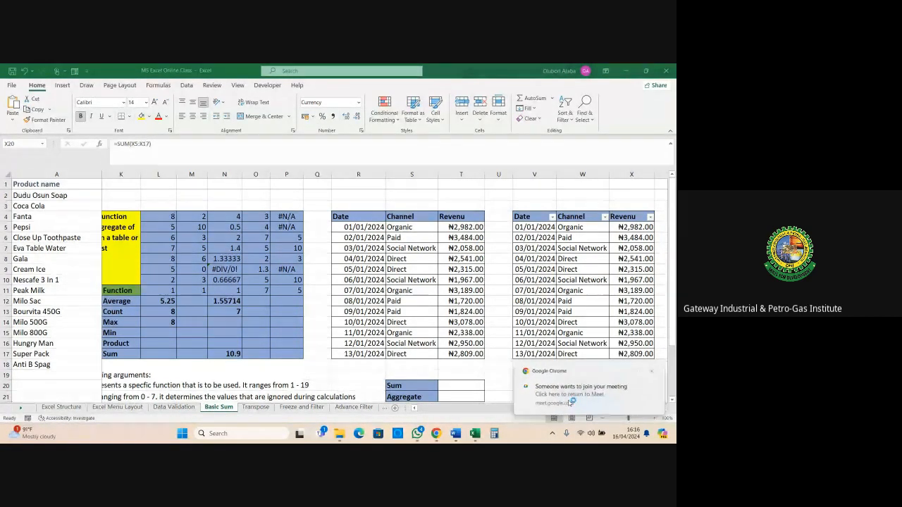
Switch to the Google Meet call to admit the waiting participant, then return to the Excel workbook and dismiss the presenting notification
{"action": "left_click", "coordinate": [569, 403]}
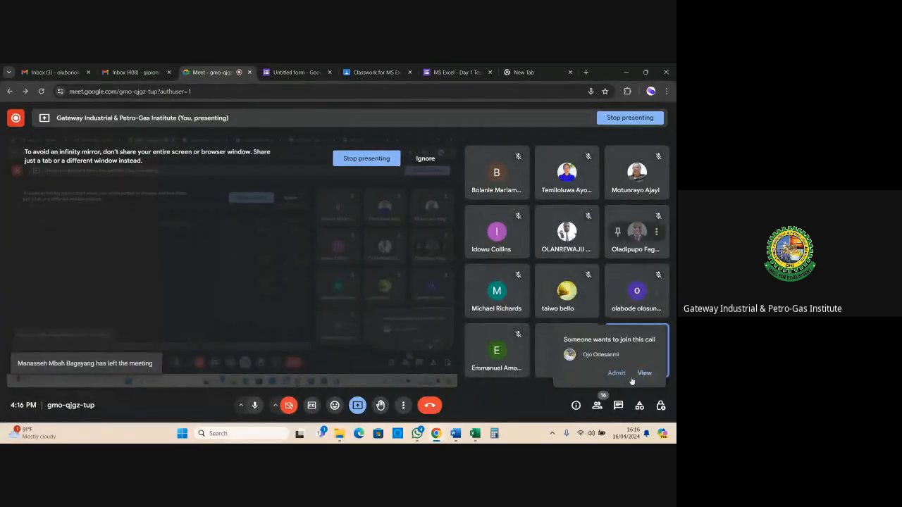
{"action": "left_click", "coordinate": [616, 374]}
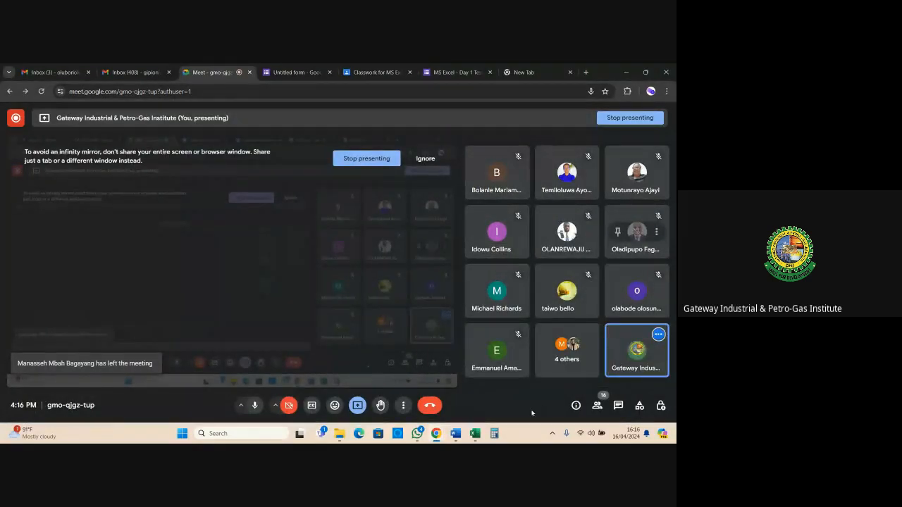
{"action": "mouse_move", "coordinate": [474, 433]}
{"action": "left_click", "coordinate": [447, 407]}
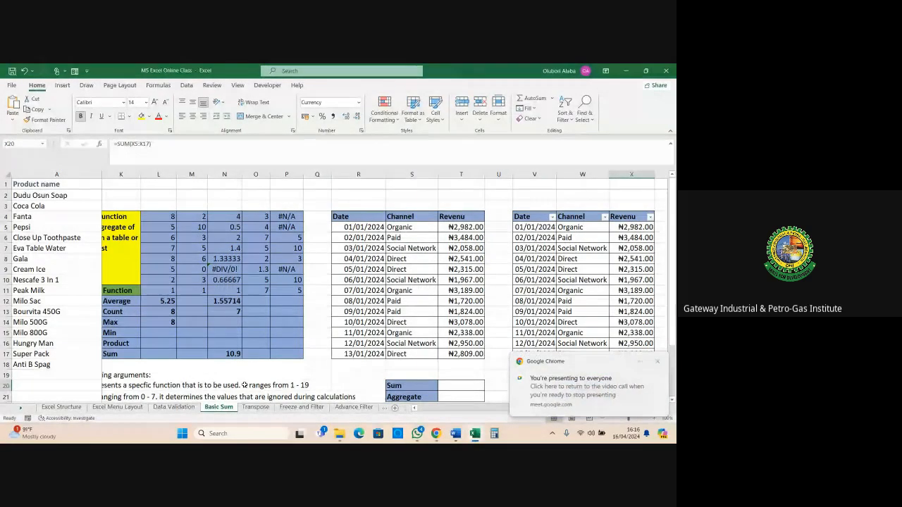
{"action": "left_click", "coordinate": [657, 363]}
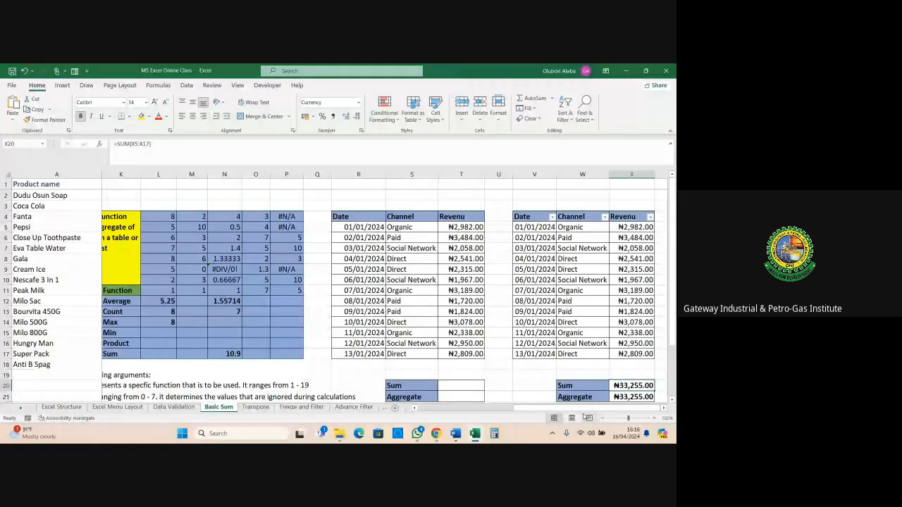
Examine the aggregate function table and its argument notes on the Basic Sum sheet
{"action": "left_click_drag", "start_coordinate": [584, 408], "coordinate": [531, 408]}
{"action": "scroll", "coordinate": [295, 294], "scroll_direction": "down", "scroll_amount": 2}
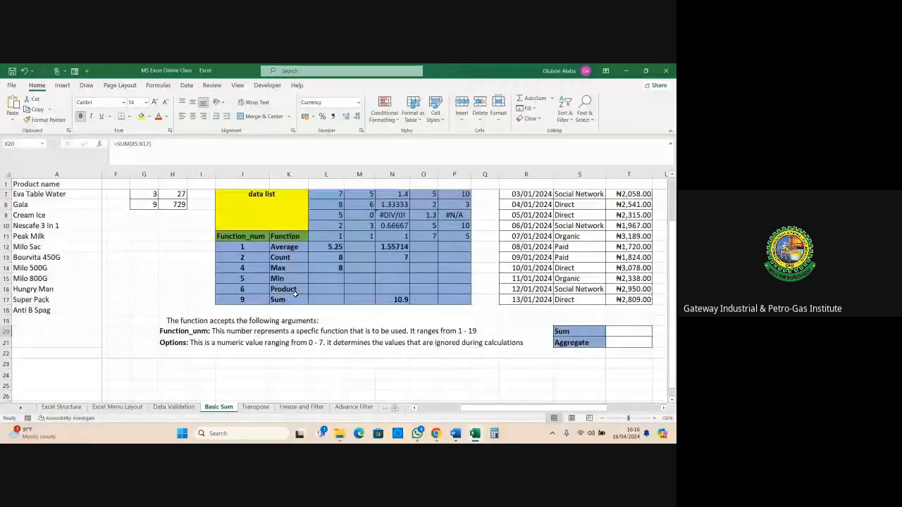
{"action": "scroll", "coordinate": [295, 295], "scroll_direction": "down", "scroll_amount": 1}
Open the Transpose sheet and compare the original staff table with the transposed versions below it
{"action": "left_click", "coordinate": [255, 408]}
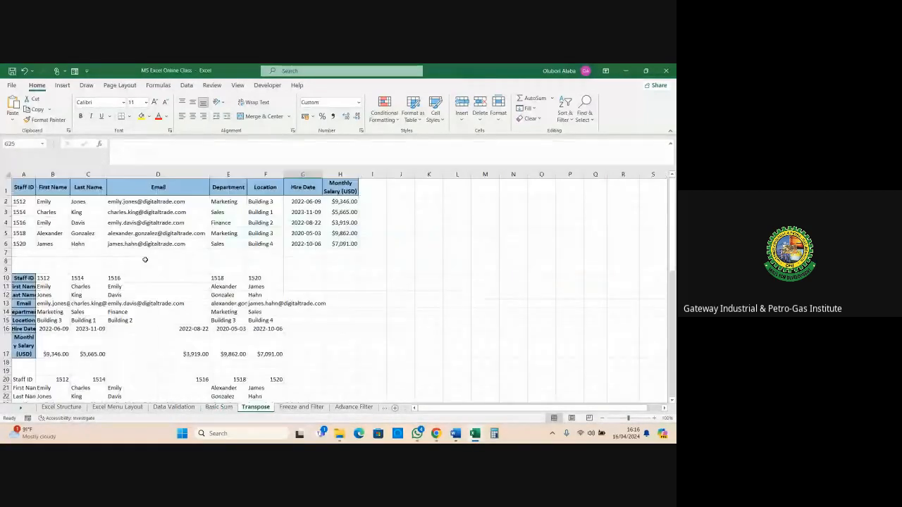
{"action": "scroll", "coordinate": [144, 260], "scroll_direction": "down", "scroll_amount": 5}
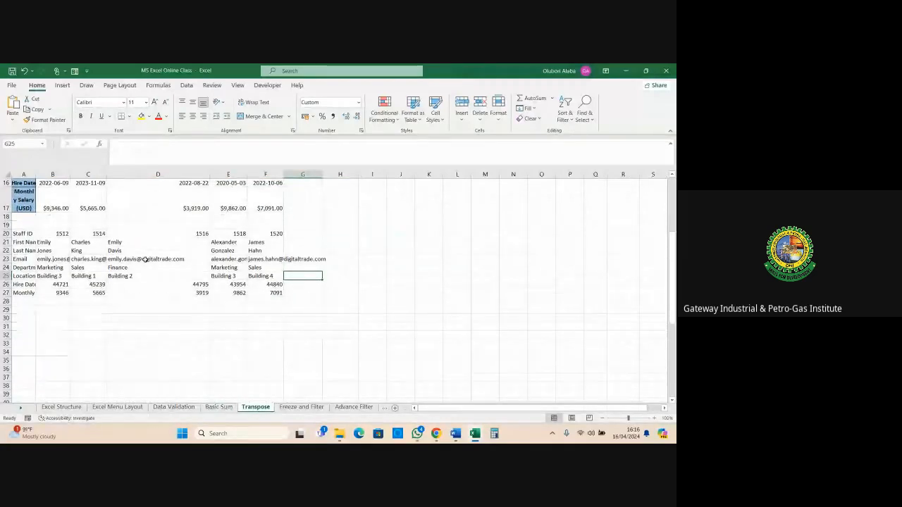
{"action": "scroll", "coordinate": [145, 260], "scroll_direction": "up", "scroll_amount": 3}
{"action": "scroll", "coordinate": [145, 259], "scroll_direction": "up", "scroll_amount": 2}
{"action": "scroll", "coordinate": [144, 259], "scroll_direction": "down", "scroll_amount": 3}
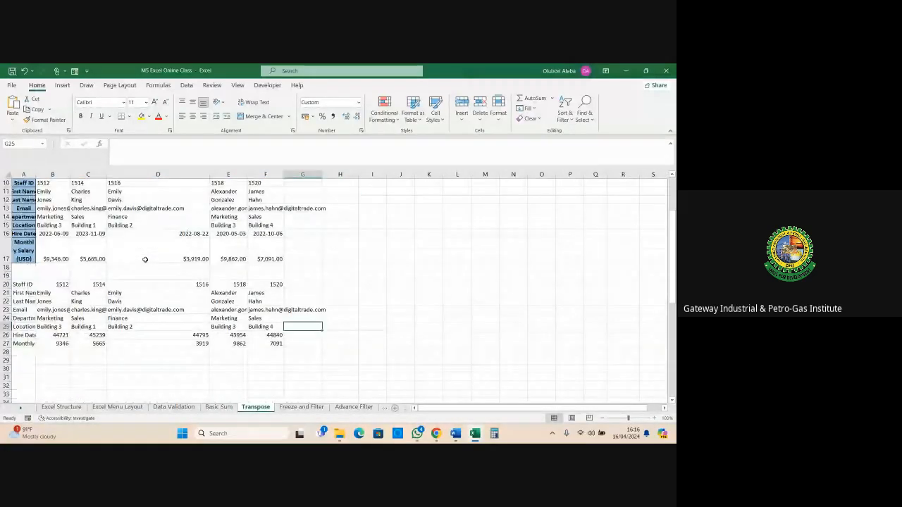
{"action": "scroll", "coordinate": [144, 259], "scroll_direction": "up", "scroll_amount": 3}
Open the Freeze and Filter sheet and review the staff questions beside the table and their Answers column
{"action": "left_click", "coordinate": [302, 407]}
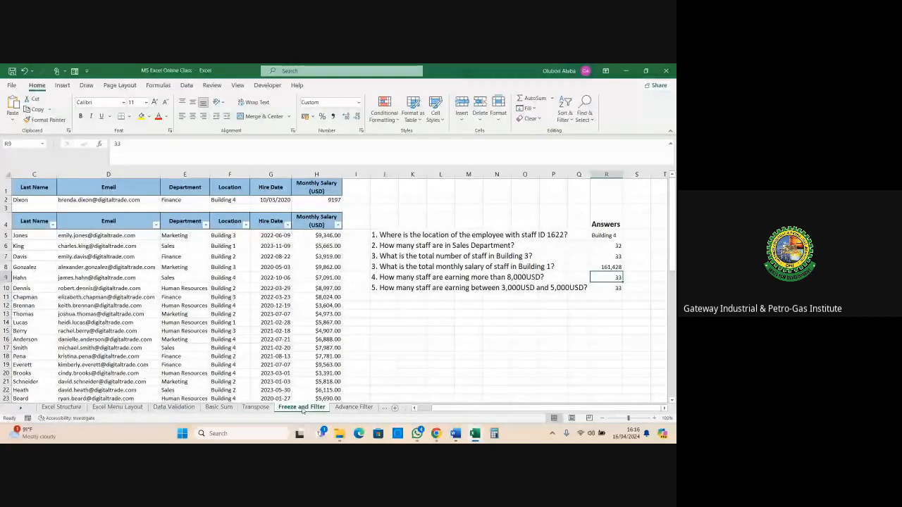
{"action": "left_click_drag", "start_coordinate": [605, 224], "coordinate": [614, 288]}
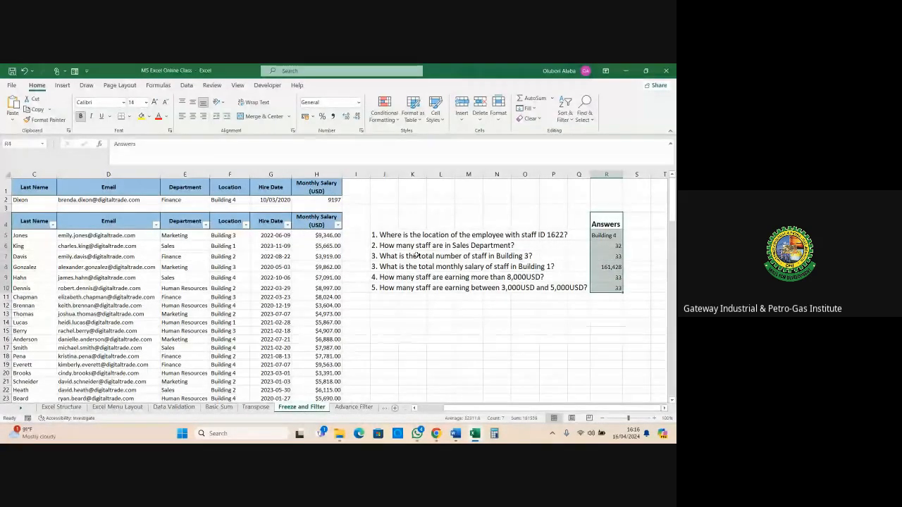
{"action": "left_click_drag", "start_coordinate": [367, 220], "coordinate": [497, 266]}
{"action": "left_click", "coordinate": [442, 278]}
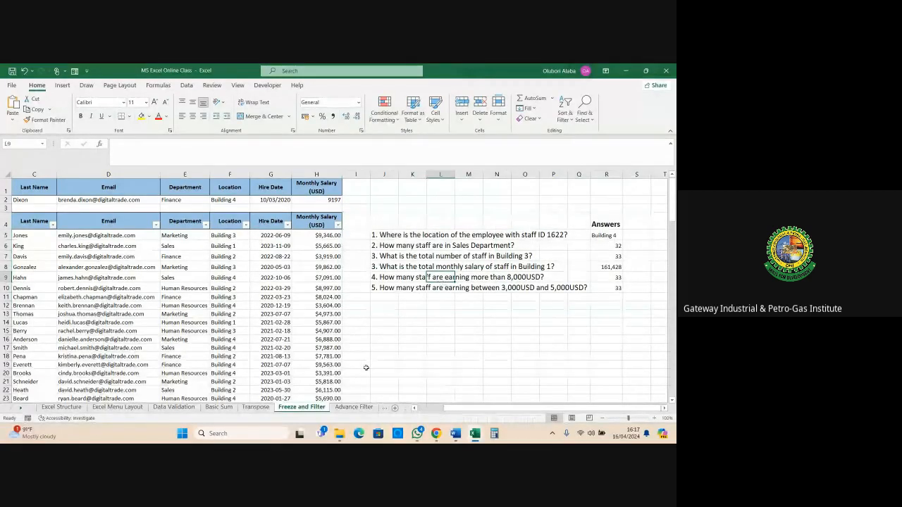
Open the Excel Form sheet and review its header row from Staff ID to Monthly Salary (USD)
{"action": "left_click", "coordinate": [20, 409]}
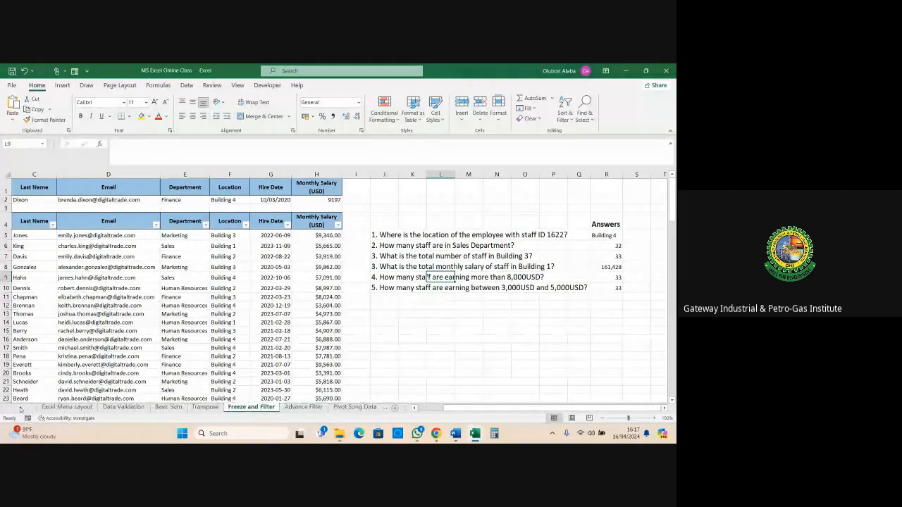
{"action": "left_click", "coordinate": [20, 408]}
{"action": "left_click", "coordinate": [20, 409]}
{"action": "left_click", "coordinate": [20, 409]}
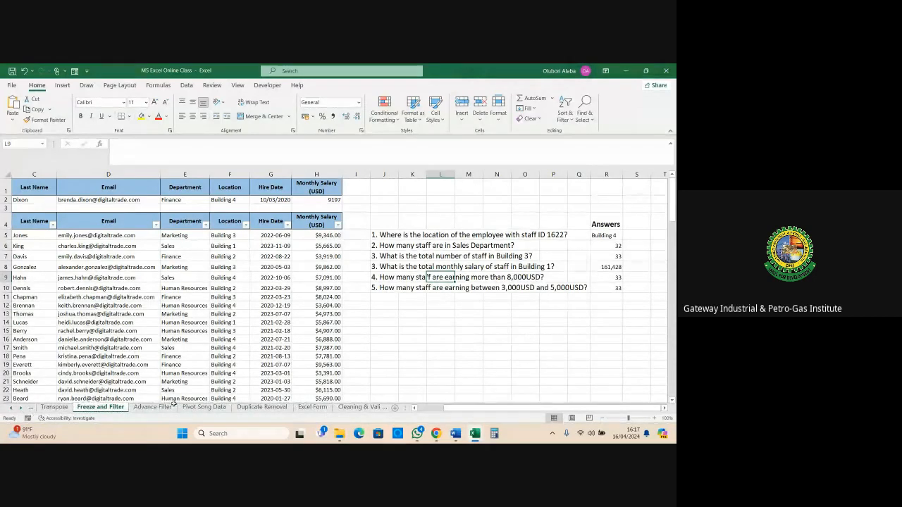
{"action": "left_click", "coordinate": [299, 408]}
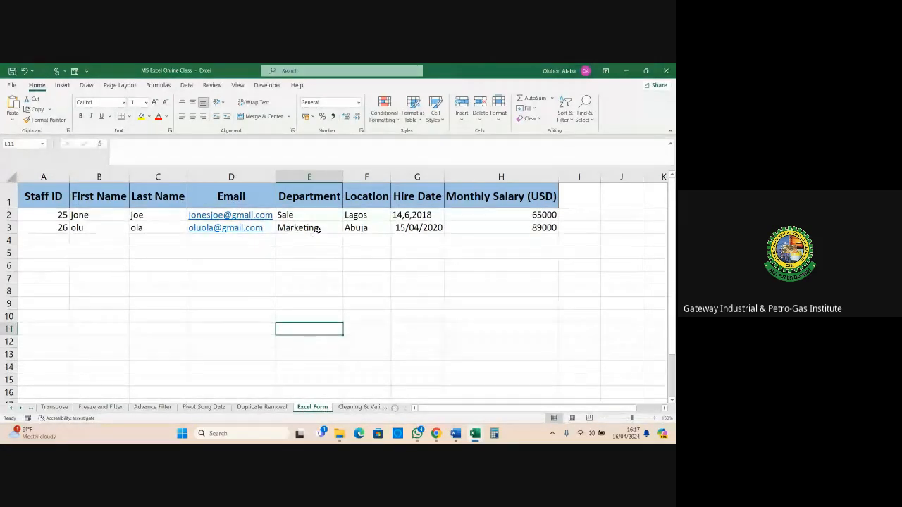
{"action": "left_click_drag", "start_coordinate": [36, 198], "coordinate": [521, 197]}
{"action": "left_click", "coordinate": [312, 263]}
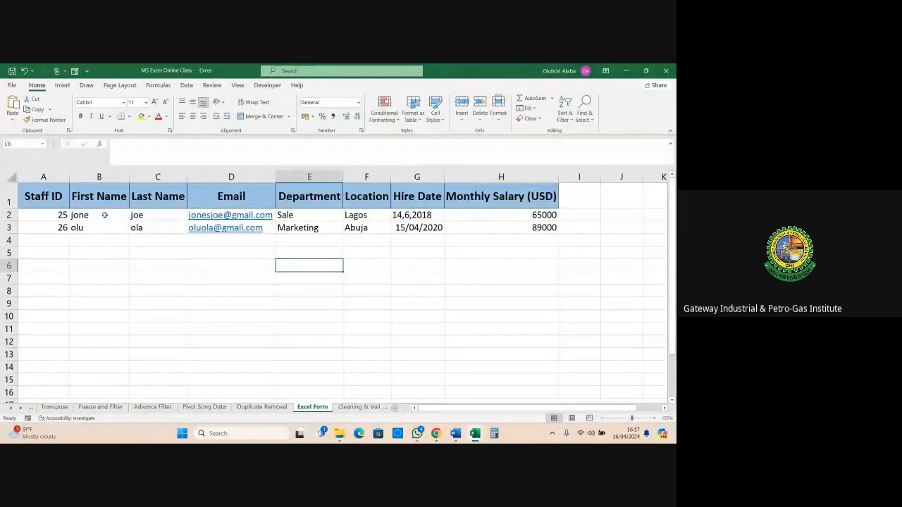
Open the Quick Access Toolbar customization options and list All Commands as the command source
{"action": "left_click", "coordinate": [86, 73]}
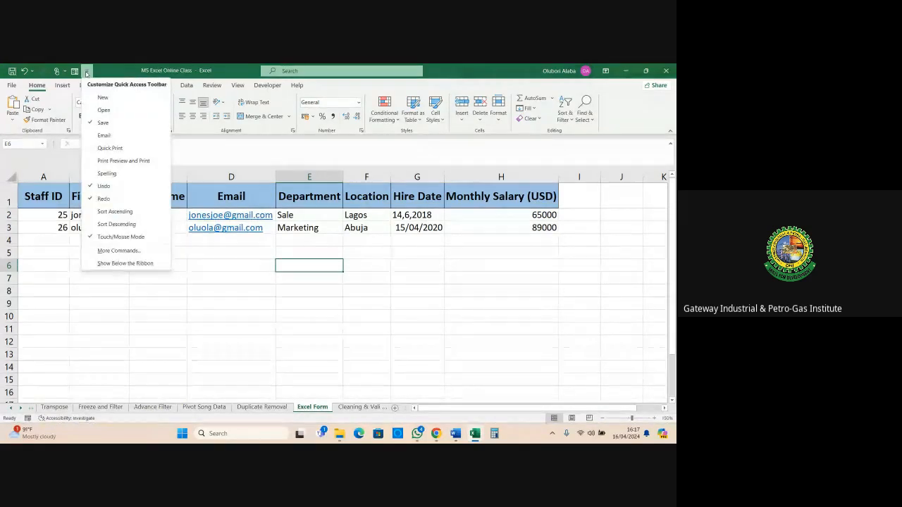
{"action": "left_click", "coordinate": [118, 250]}
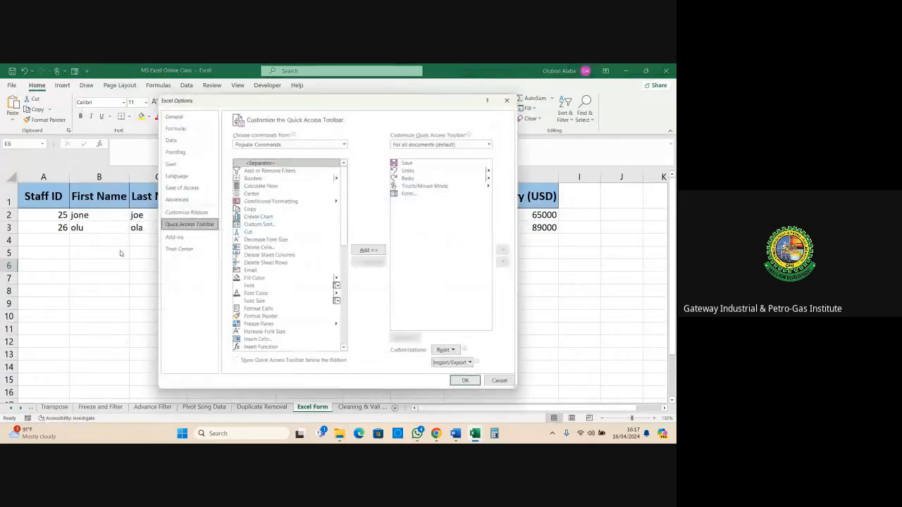
{"action": "left_click", "coordinate": [267, 145]}
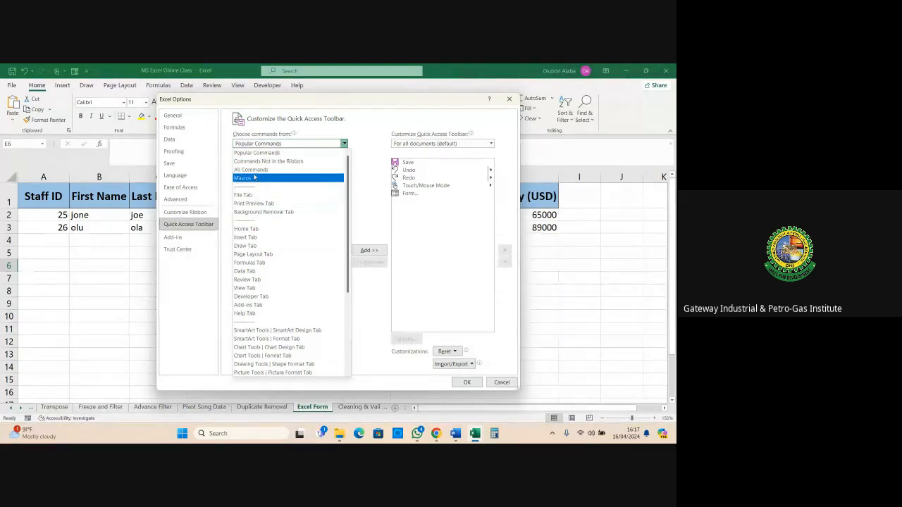
{"action": "left_click", "coordinate": [254, 171]}
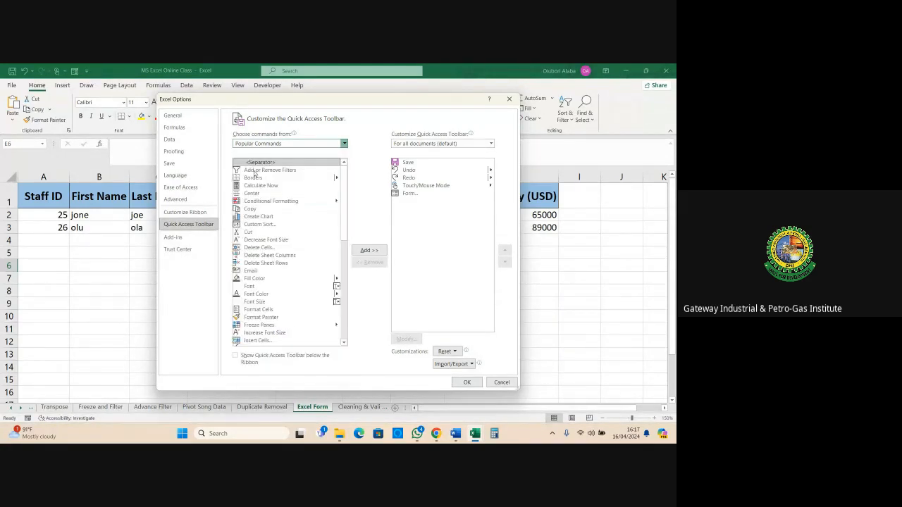
Locate and select the Form command among all commands, then close the options without adding it
{"action": "scroll", "coordinate": [271, 214], "scroll_direction": "down", "scroll_amount": 15}
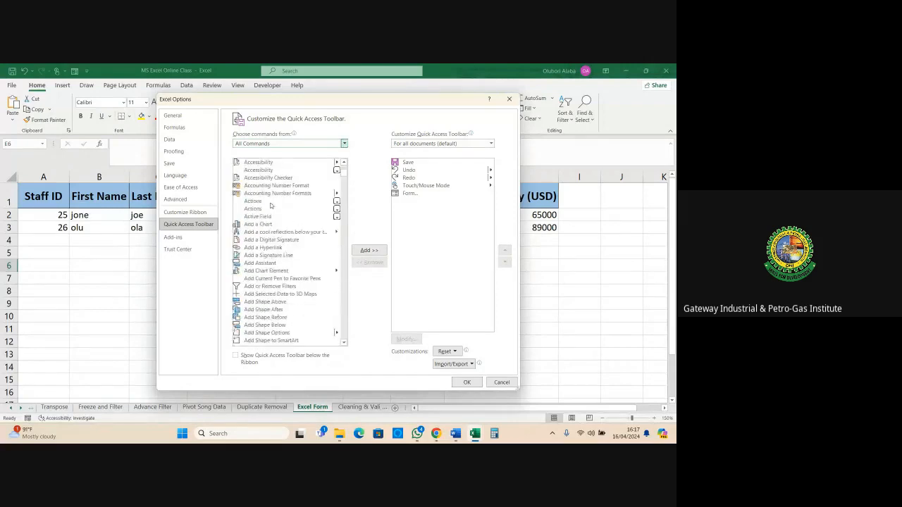
{"action": "scroll", "coordinate": [271, 206], "scroll_direction": "down", "scroll_amount": 20}
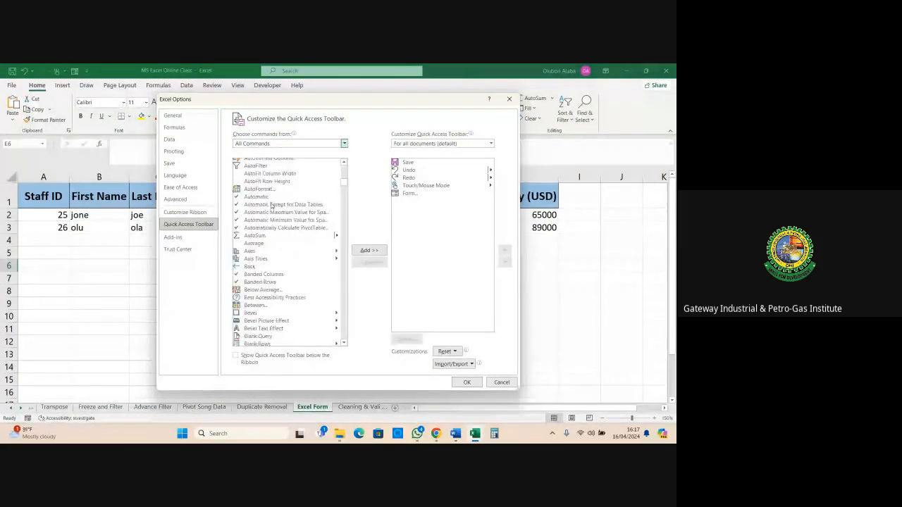
{"action": "scroll", "coordinate": [271, 206], "scroll_direction": "down", "scroll_amount": 15}
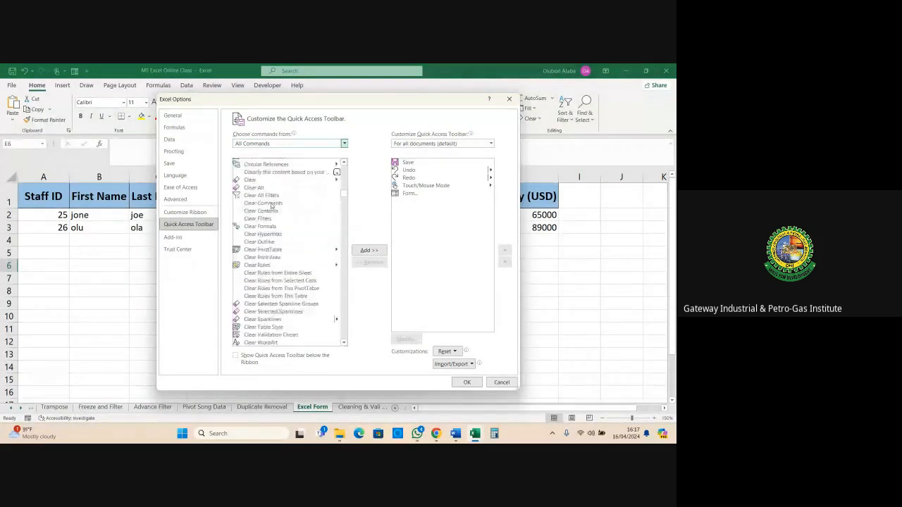
{"action": "scroll", "coordinate": [272, 206], "scroll_direction": "down", "scroll_amount": 20}
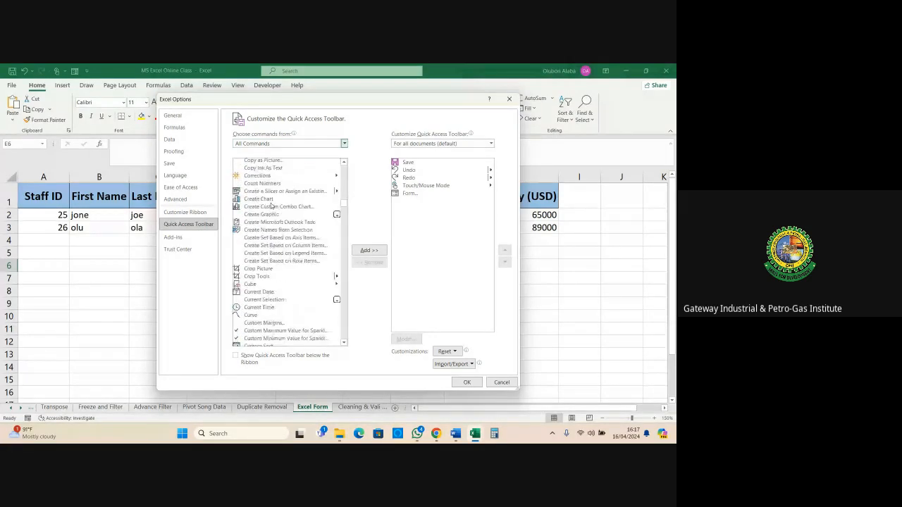
{"action": "scroll", "coordinate": [272, 206], "scroll_direction": "down", "scroll_amount": 20}
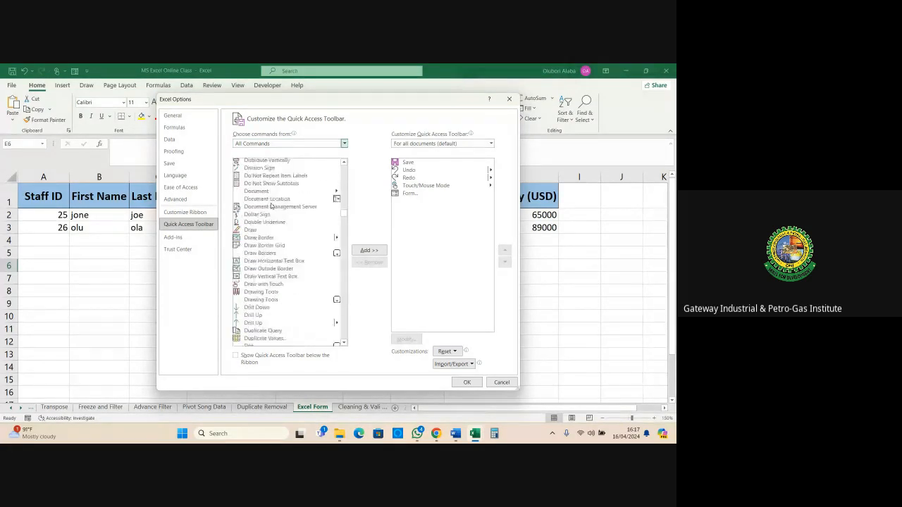
{"action": "scroll", "coordinate": [271, 206], "scroll_direction": "down", "scroll_amount": 15}
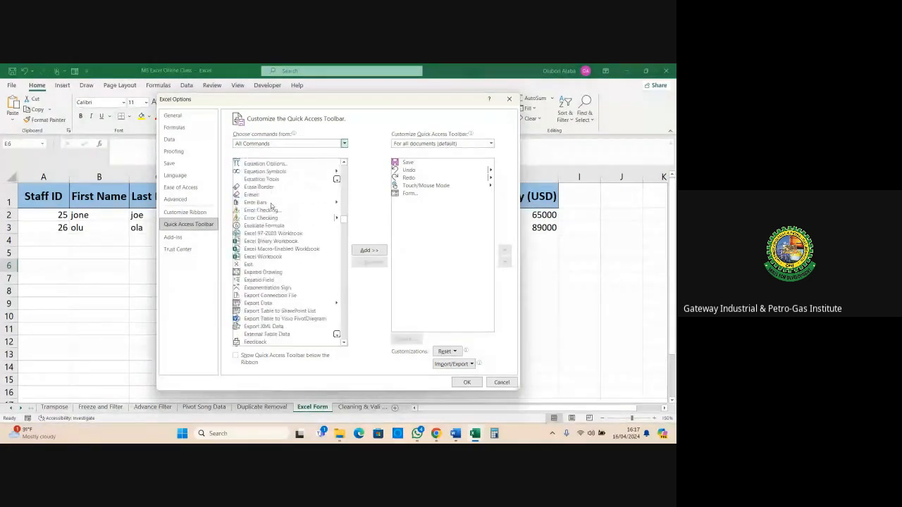
{"action": "scroll", "coordinate": [272, 206], "scroll_direction": "up", "scroll_amount": 2}
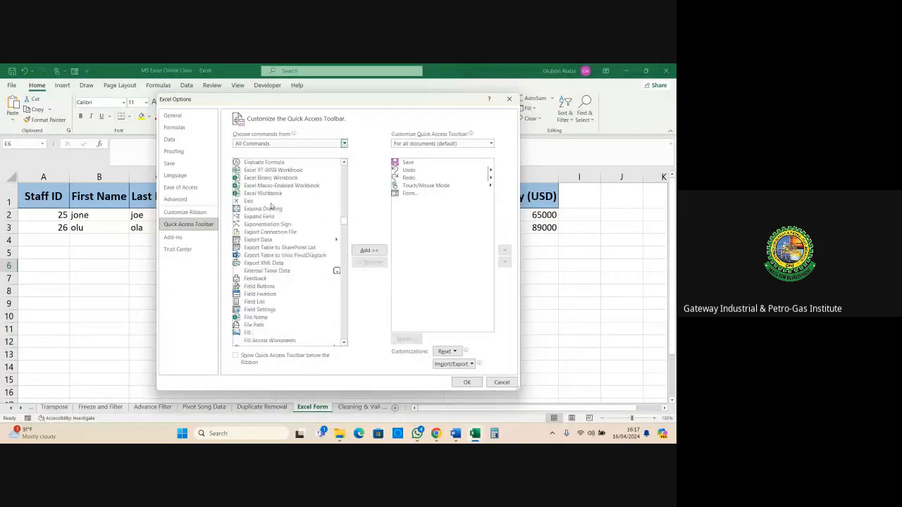
{"action": "scroll", "coordinate": [267, 277], "scroll_direction": "down", "scroll_amount": 8}
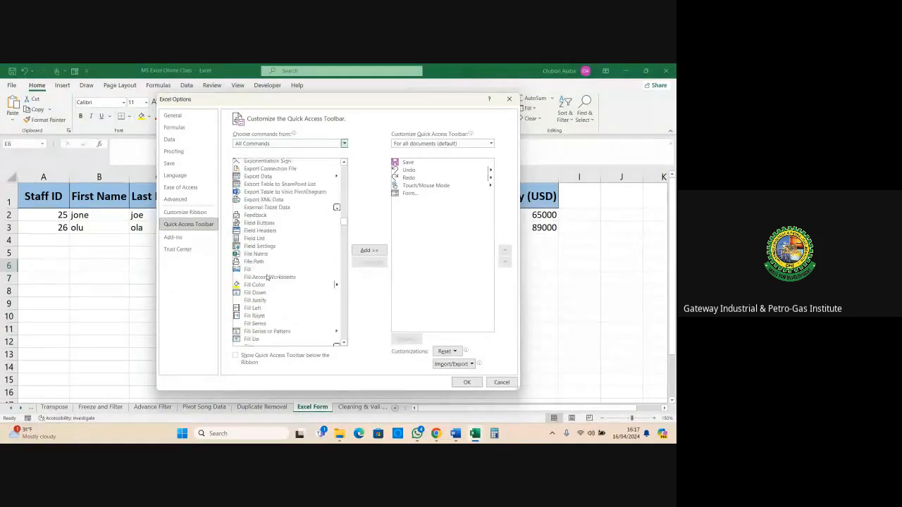
{"action": "scroll", "coordinate": [272, 271], "scroll_direction": "down", "scroll_amount": 4}
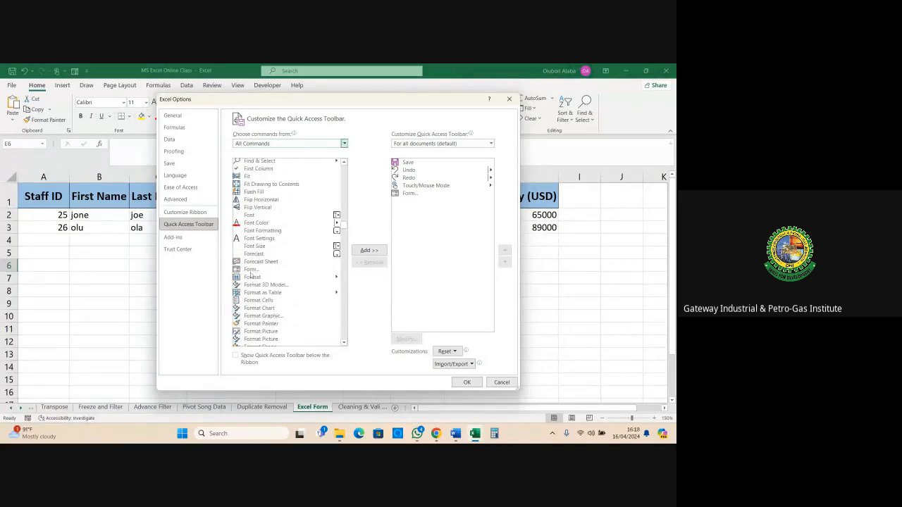
{"action": "left_click", "coordinate": [250, 272]}
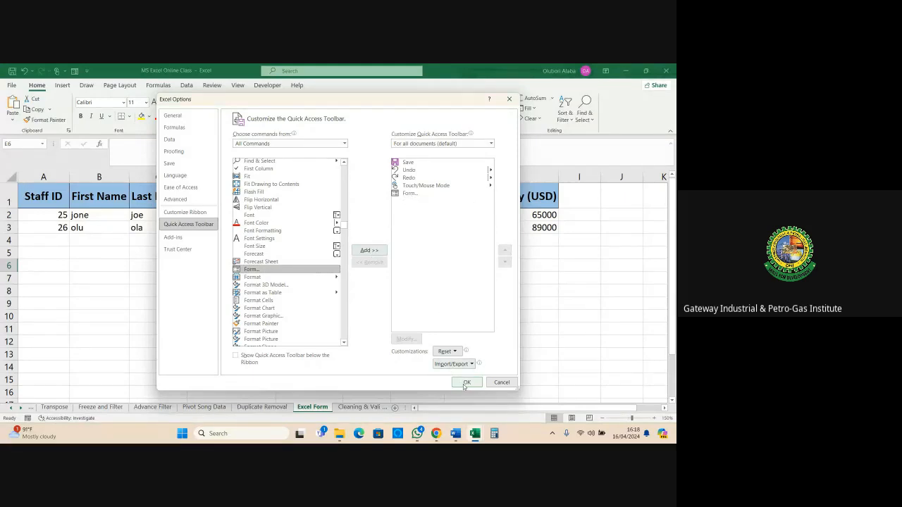
{"action": "left_click", "coordinate": [508, 99]}
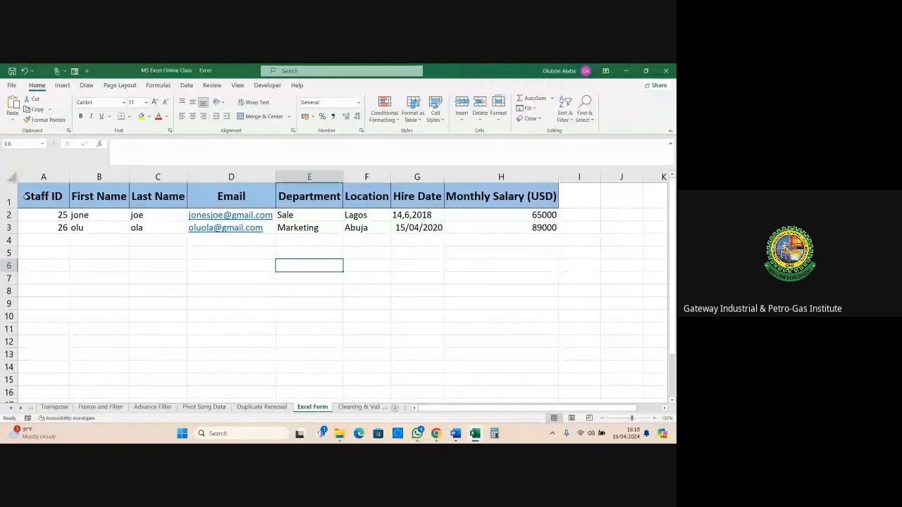
Open the data entry form for the header row A1:H1, show a blank new record, and close the form
{"action": "left_click_drag", "start_coordinate": [26, 197], "coordinate": [501, 197]}
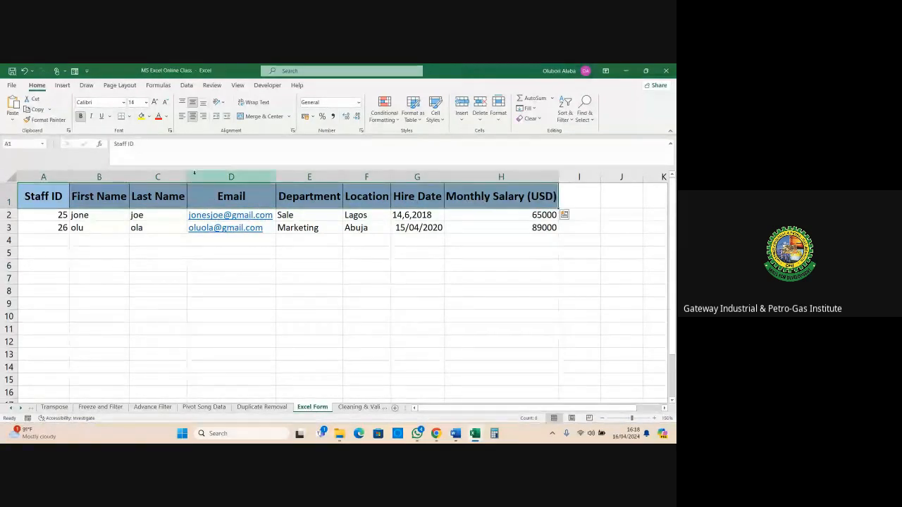
{"action": "left_click", "coordinate": [73, 71]}
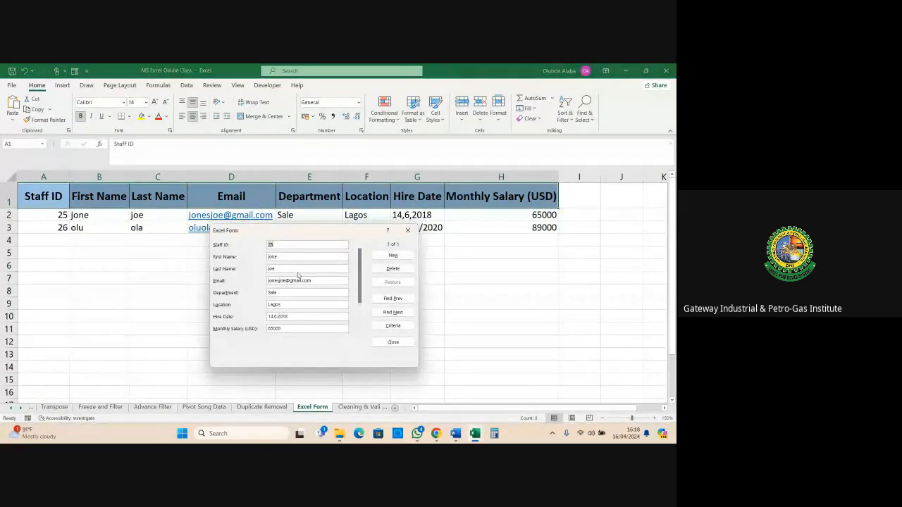
{"action": "left_click", "coordinate": [390, 256]}
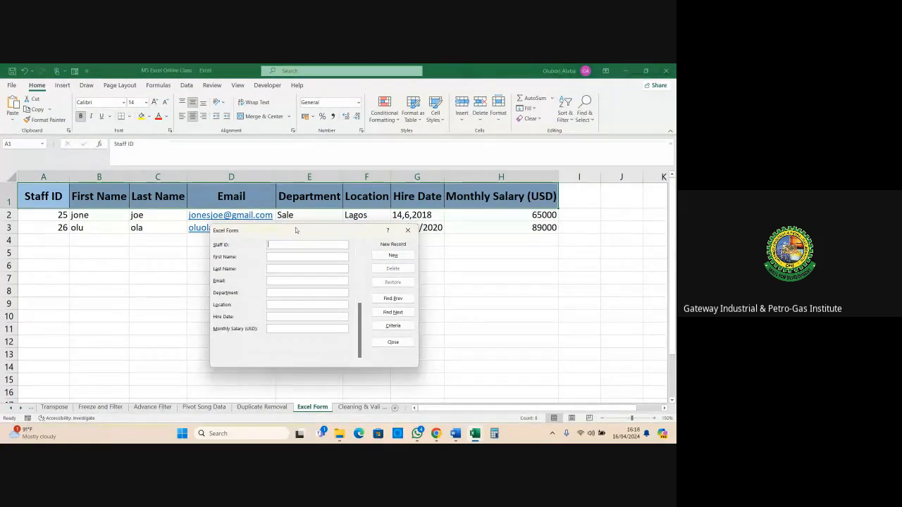
{"action": "left_click_drag", "start_coordinate": [287, 226], "coordinate": [291, 174]}
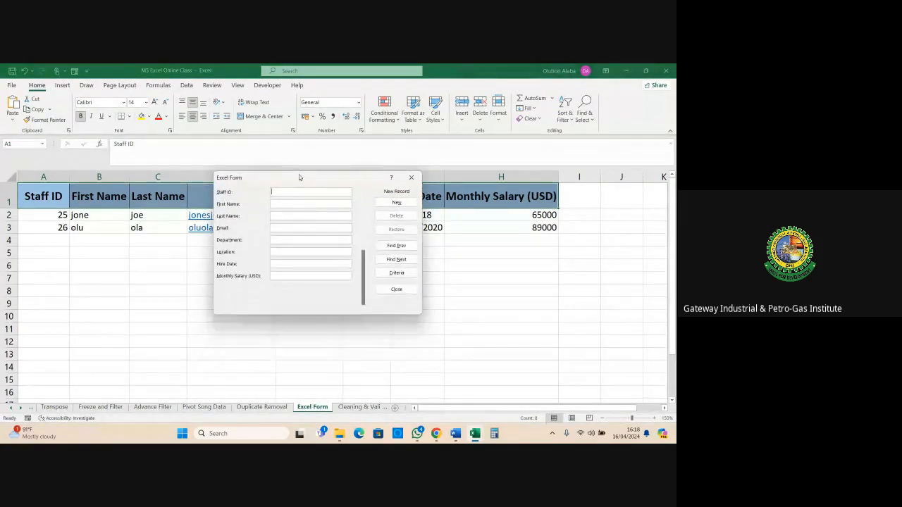
{"action": "left_click", "coordinate": [410, 178]}
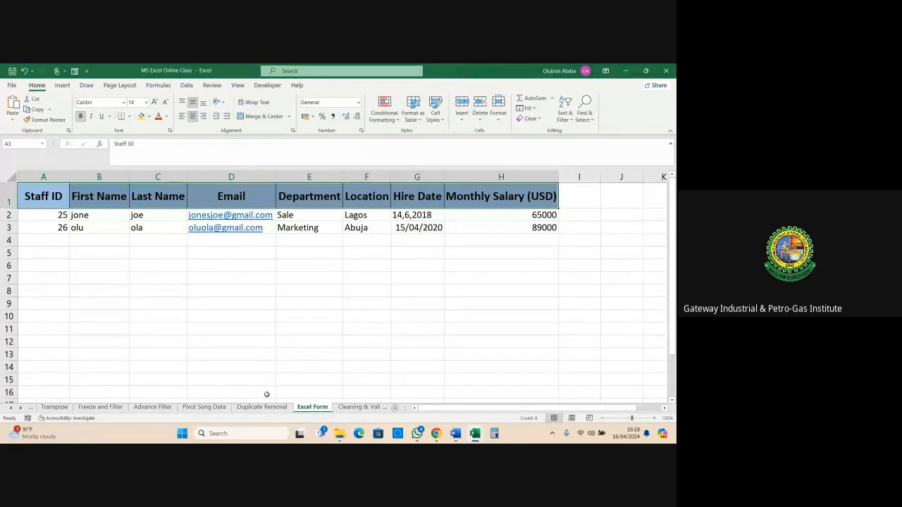
Open the Cleaning & Validation - Text sheet and review the CLEAN, TRIM, LEN, VALUE, N and T headings in J1:O1
{"action": "left_click", "coordinate": [361, 407]}
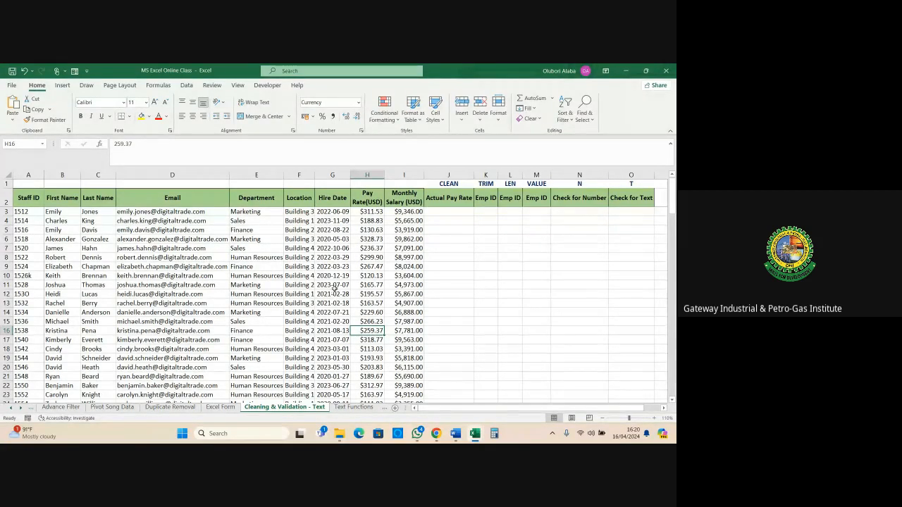
{"action": "left_click", "coordinate": [449, 184]}
{"action": "left_click_drag", "start_coordinate": [450, 184], "coordinate": [624, 184]}
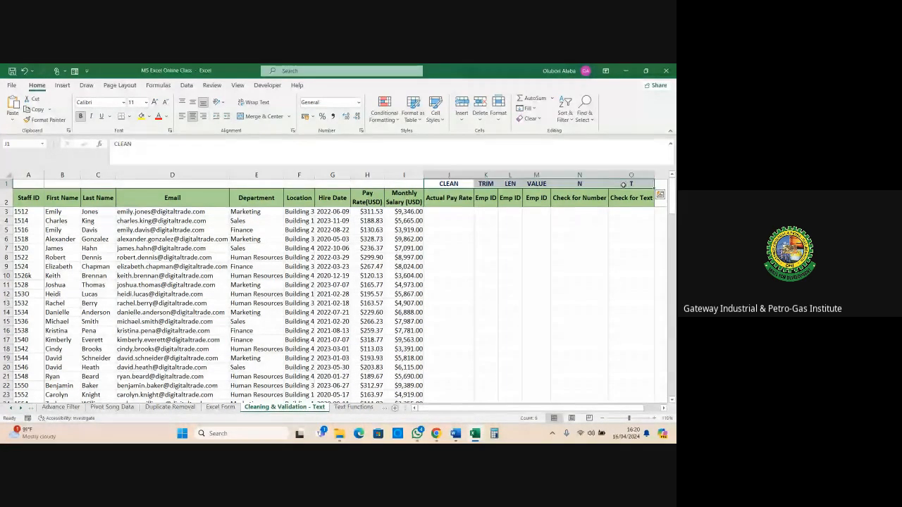
{"action": "left_click", "coordinate": [449, 185]}
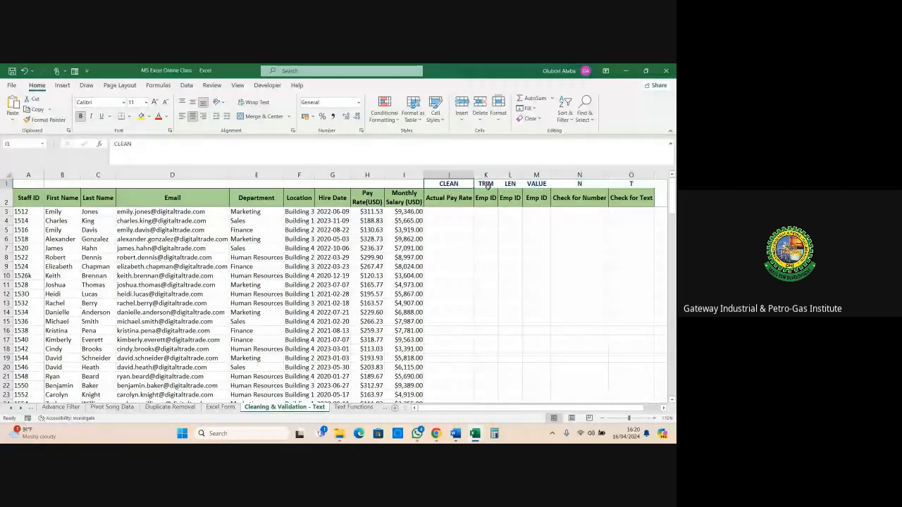
{"action": "left_click", "coordinate": [485, 185]}
{"action": "left_click", "coordinate": [511, 185]}
{"action": "left_click", "coordinate": [536, 185]}
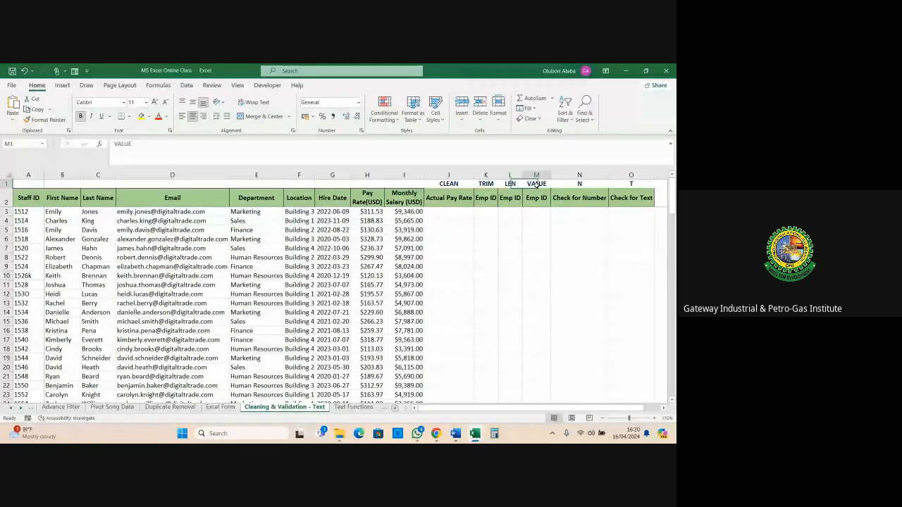
{"action": "left_click", "coordinate": [579, 185]}
{"action": "left_click", "coordinate": [627, 184]}
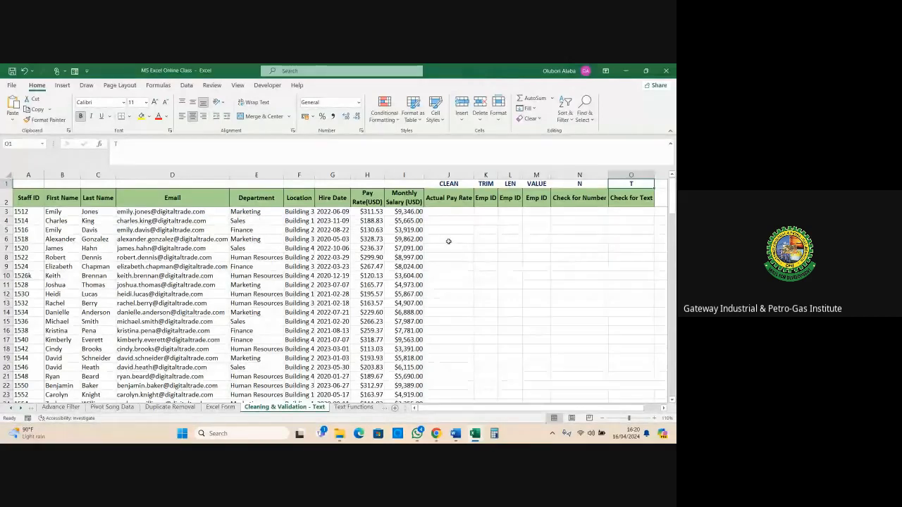
Review the CLEAN heading in J1, the first Actual Pay Rate cell and the Pay Rate (USD) column
{"action": "left_click", "coordinate": [444, 184]}
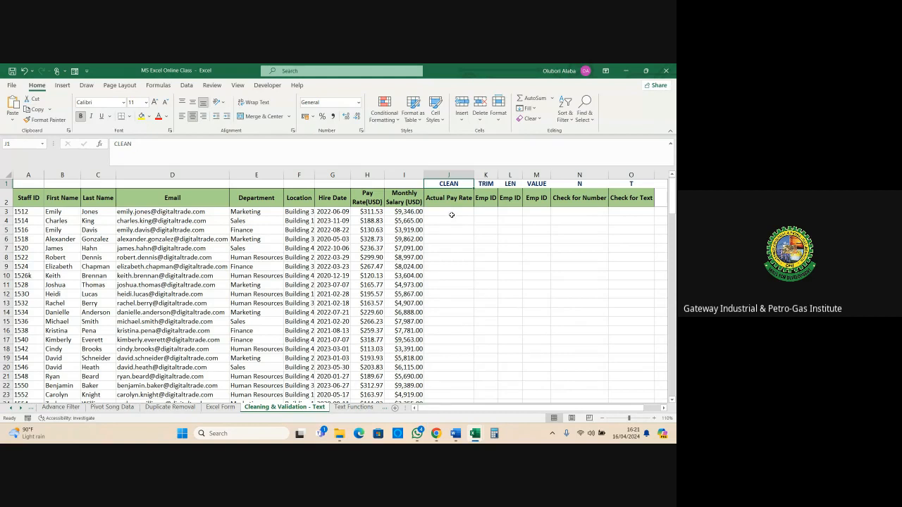
{"action": "left_click", "coordinate": [452, 211]}
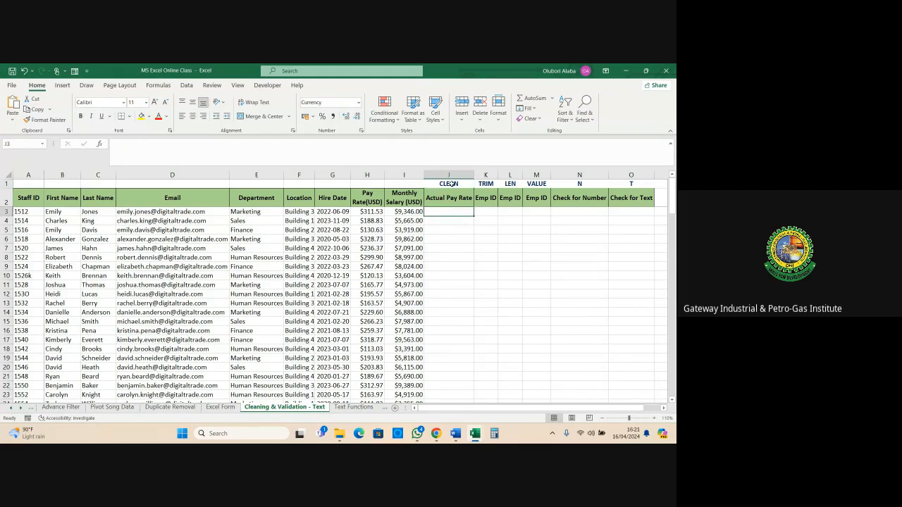
{"action": "left_click", "coordinate": [448, 183]}
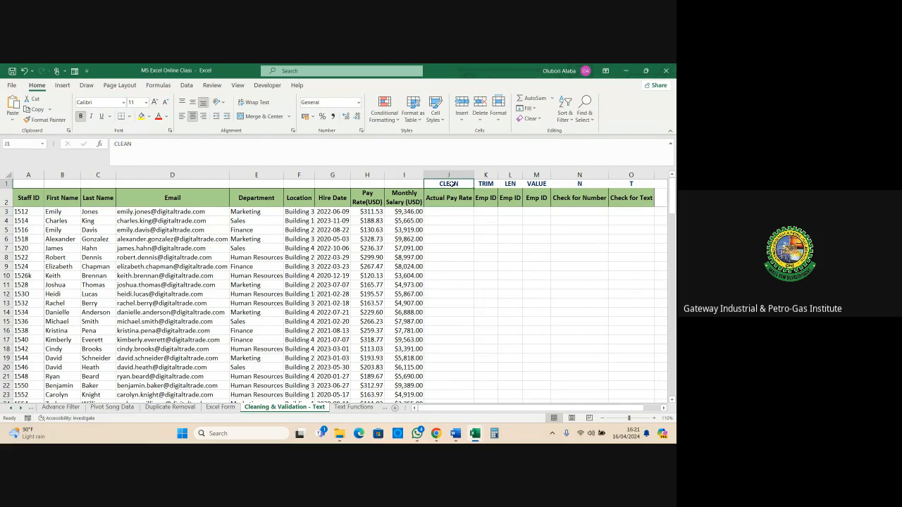
{"action": "left_click", "coordinate": [366, 174]}
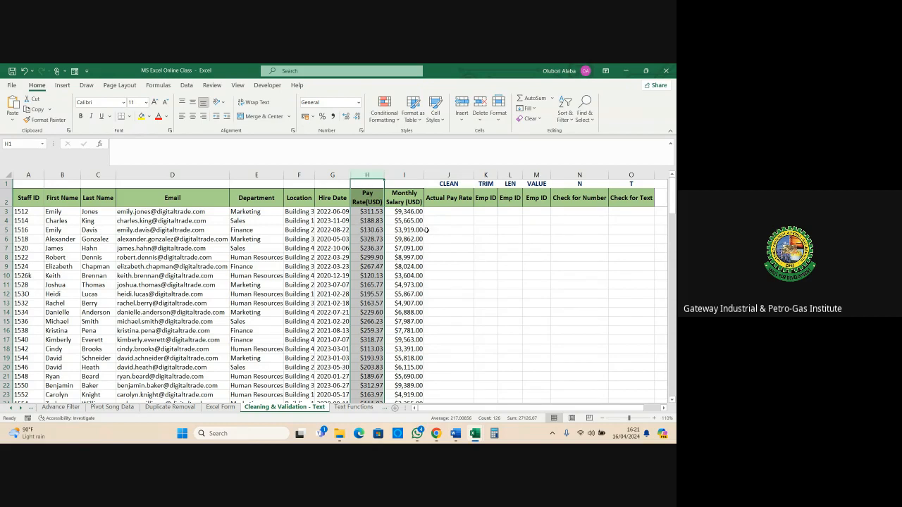
Enter =CLEAN(H3) in J3 to clean the first employee's pay rate
{"action": "left_click", "coordinate": [443, 212]}
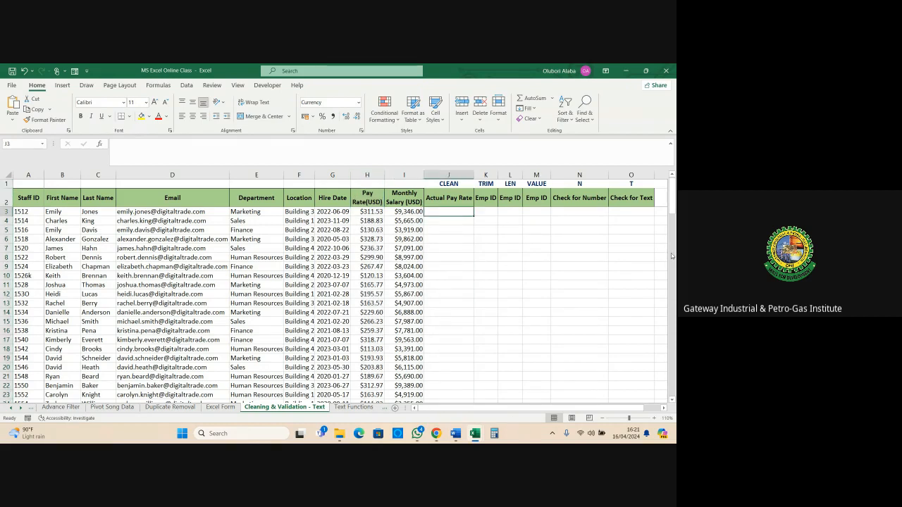
{"action": "type", "text": "="}
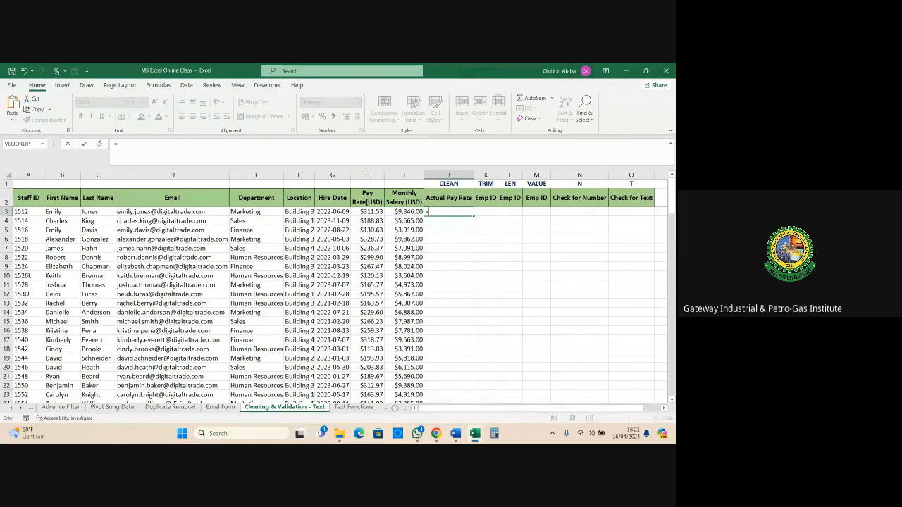
{"action": "type", "text": "cle"}
{"action": "key", "text": "Tab"}
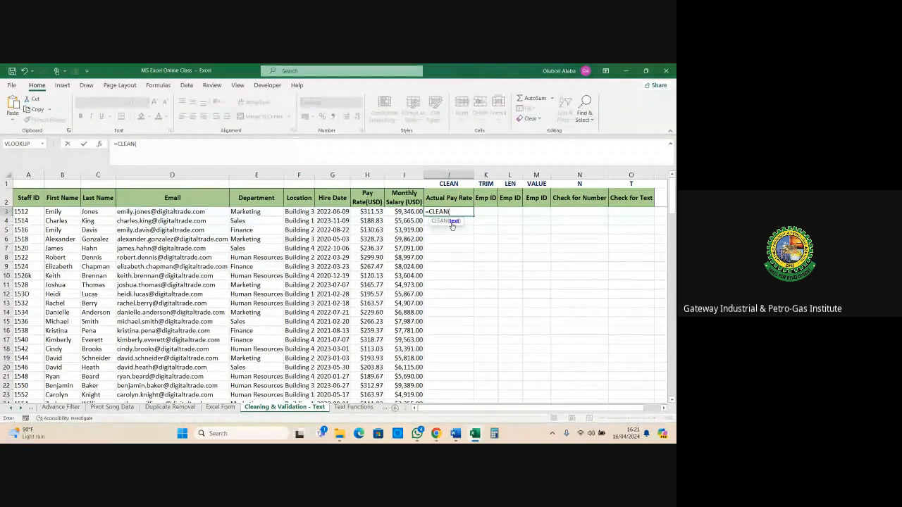
{"action": "left_click", "coordinate": [367, 211]}
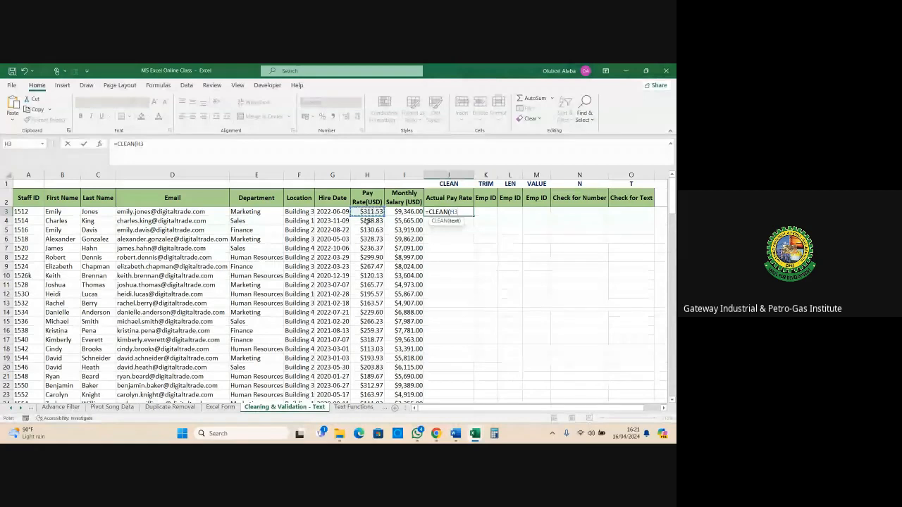
{"action": "key", "text": "Return"}
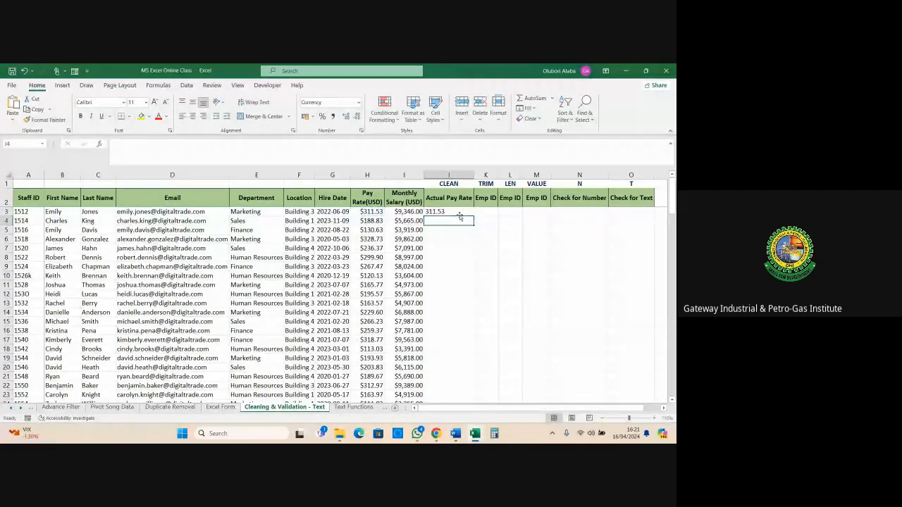
Fill the CLEAN formula from J3 down the Actual Pay Rate column and inspect the copied formula in J8
{"action": "left_click", "coordinate": [457, 211]}
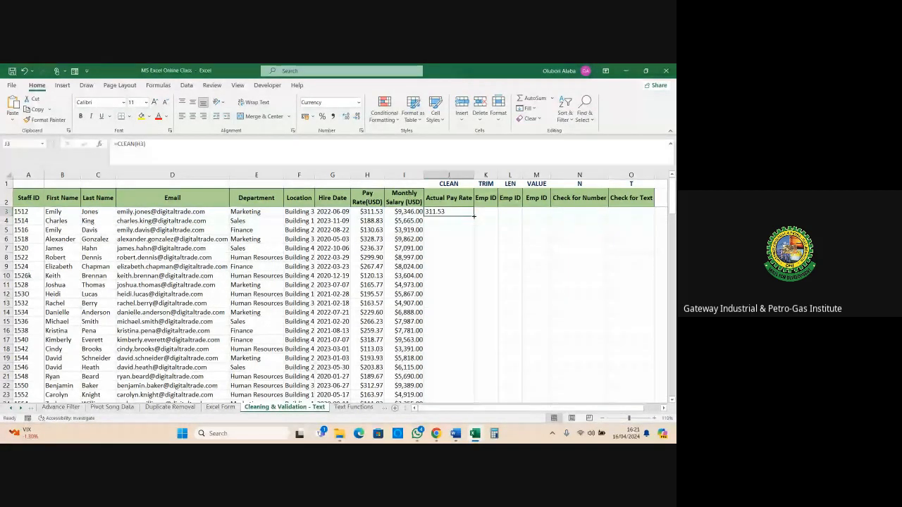
{"action": "double_click", "coordinate": [474, 216]}
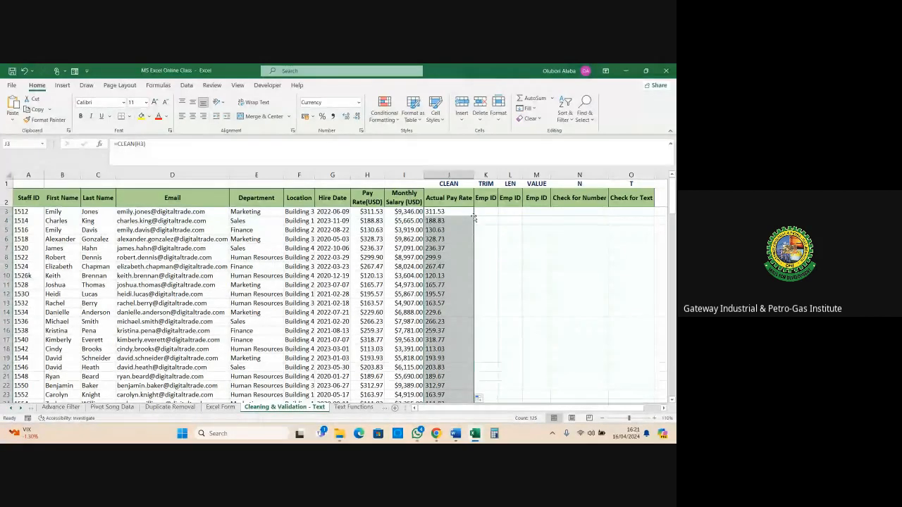
{"action": "left_click_drag", "start_coordinate": [455, 212], "coordinate": [454, 338]}
{"action": "left_click", "coordinate": [451, 258]}
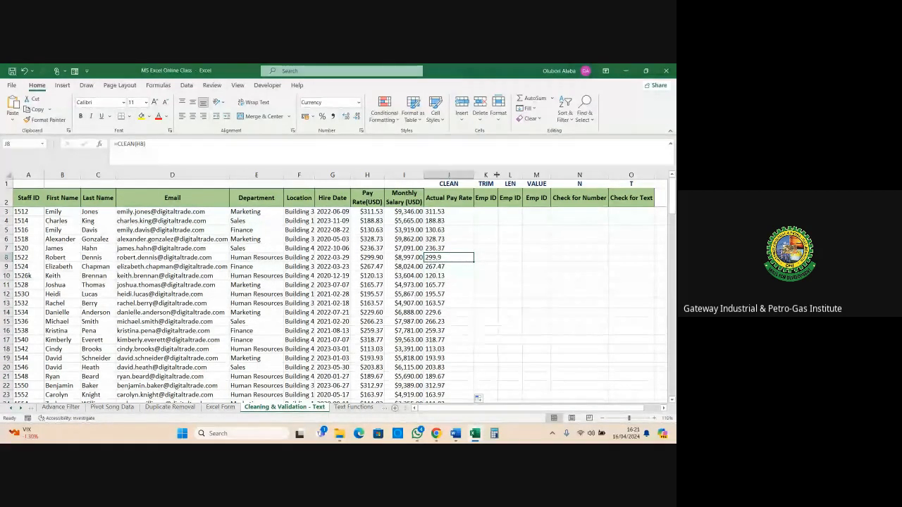
Undo the fill and the formula entry in the Actual Pay Rate column
{"action": "left_click", "coordinate": [482, 212]}
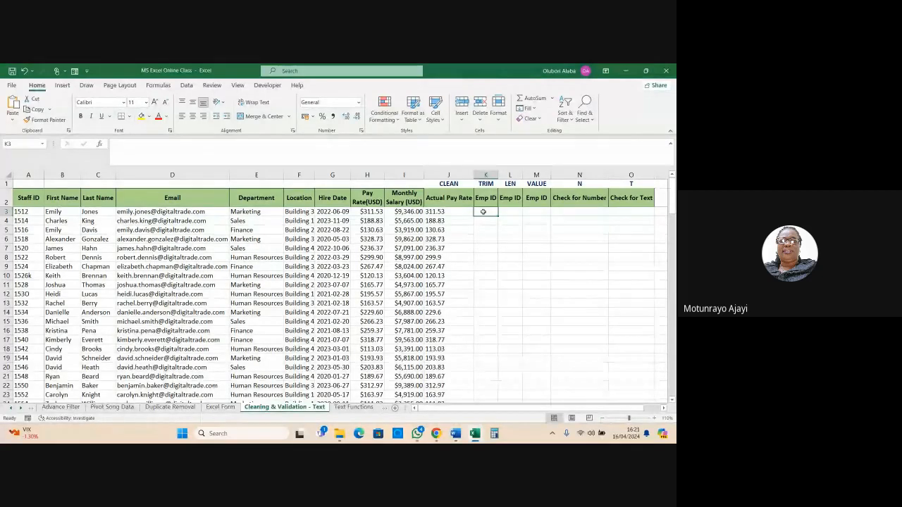
{"action": "key", "text": "ctrl+z"}
{"action": "key", "text": "ctrl+z"}
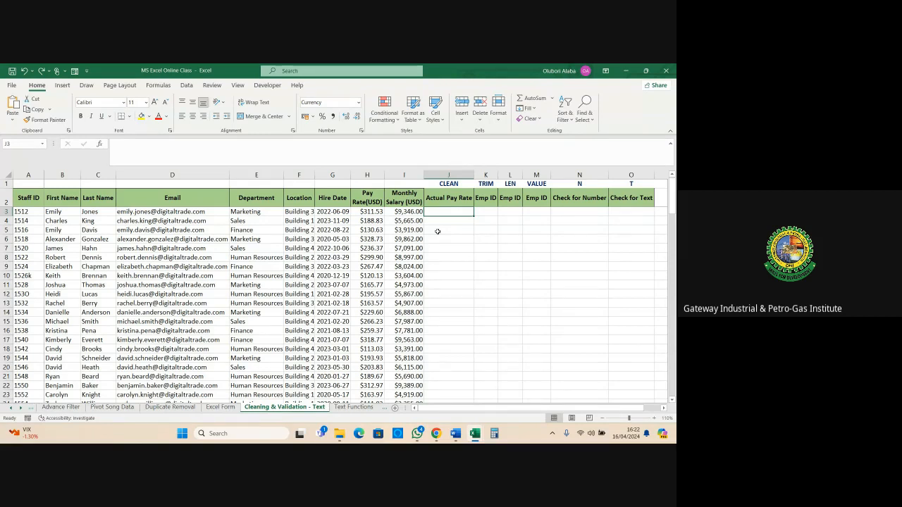
Enter =CLEAN(H3) in J3 again and fill it down the whole Actual Pay Rate column
{"action": "type", "text": "=cl"}
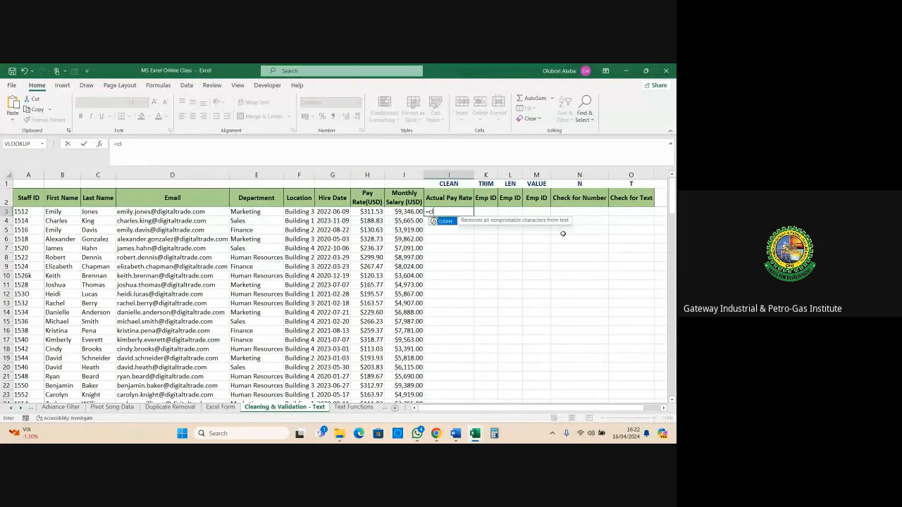
{"action": "key", "text": "Tab"}
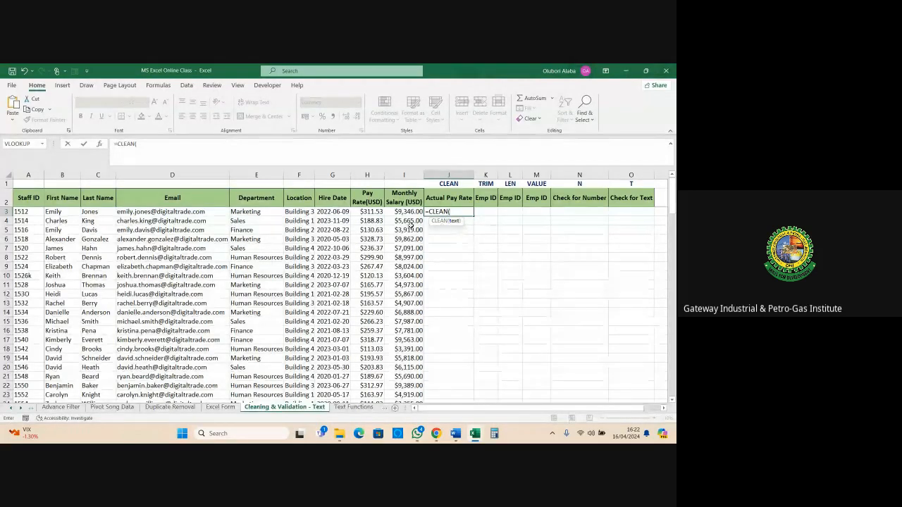
{"action": "left_click", "coordinate": [372, 212]}
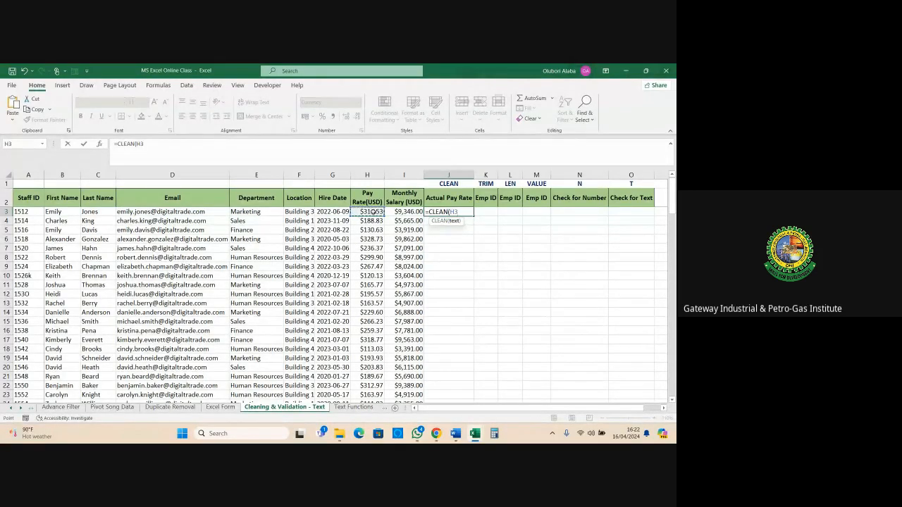
{"action": "key", "text": "Return"}
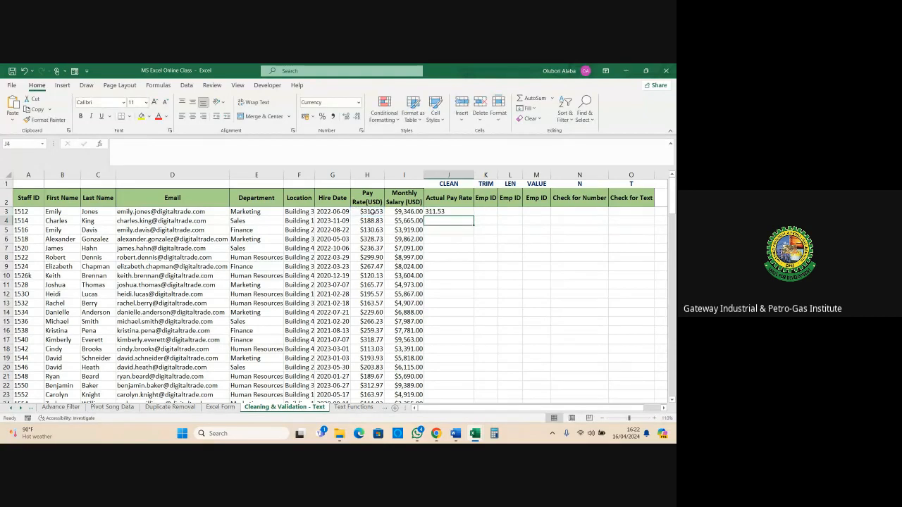
{"action": "left_click", "coordinate": [437, 212]}
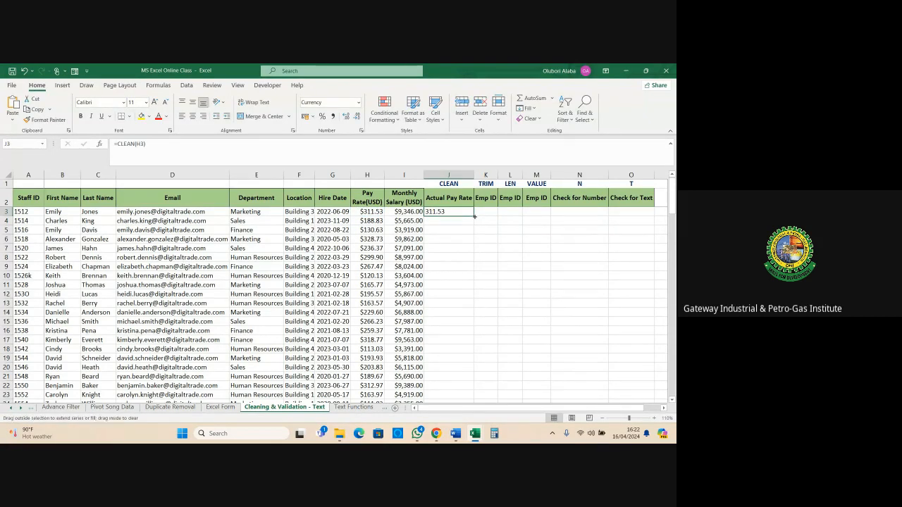
{"action": "double_click", "coordinate": [474, 217]}
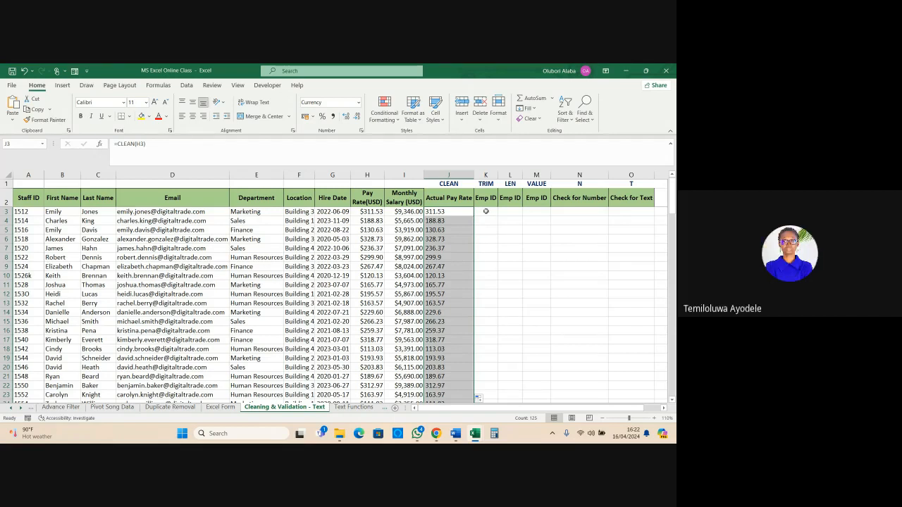
Start a TRIM formula in K3, the first Emp ID cell under the TRIM heading
{"action": "left_click", "coordinate": [486, 211]}
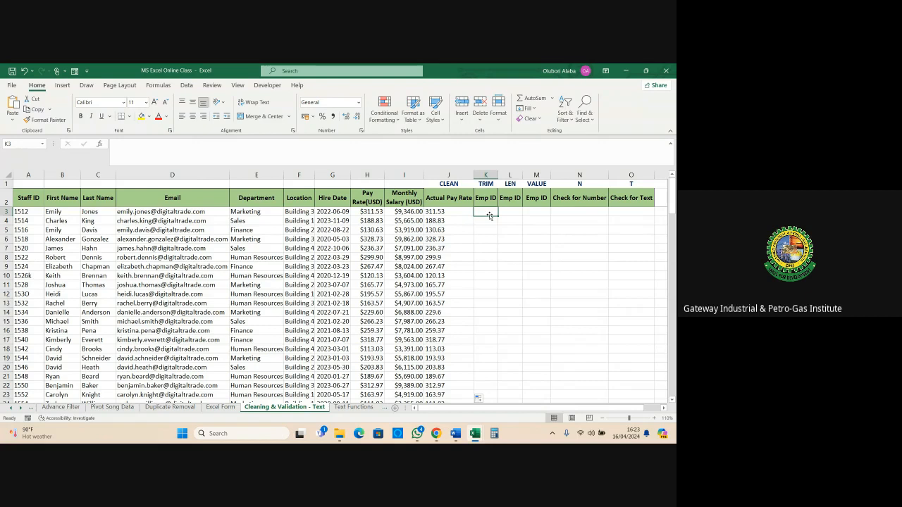
{"action": "type", "text": "=tr"}
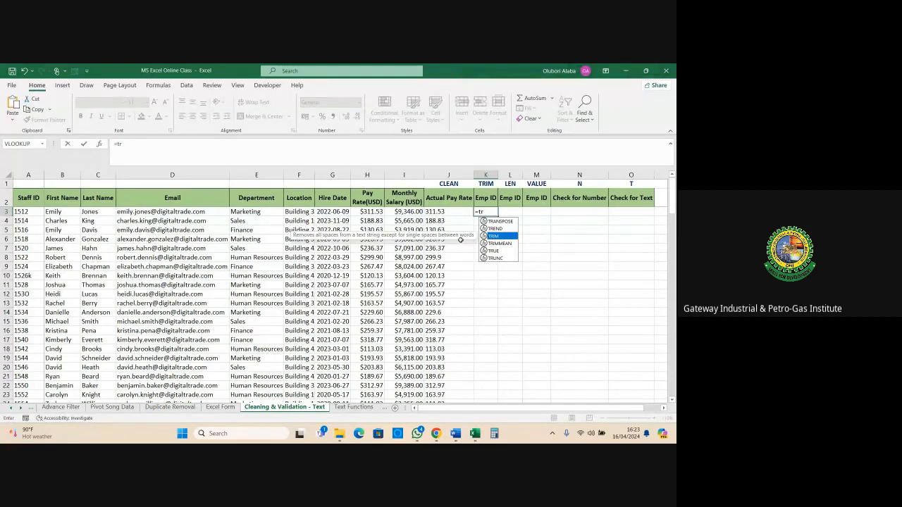
{"action": "key", "text": "Tab"}
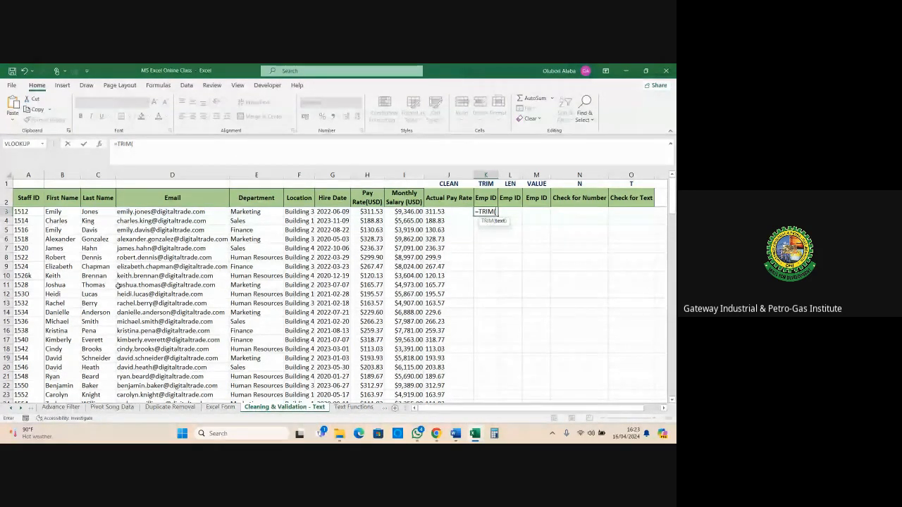
{"action": "left_click", "coordinate": [28, 175]}
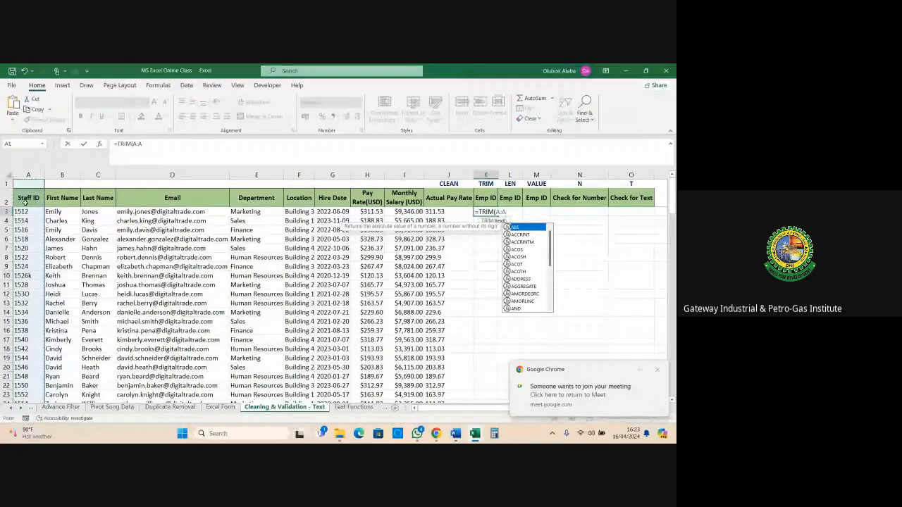
{"action": "key", "text": "BackSpace"}
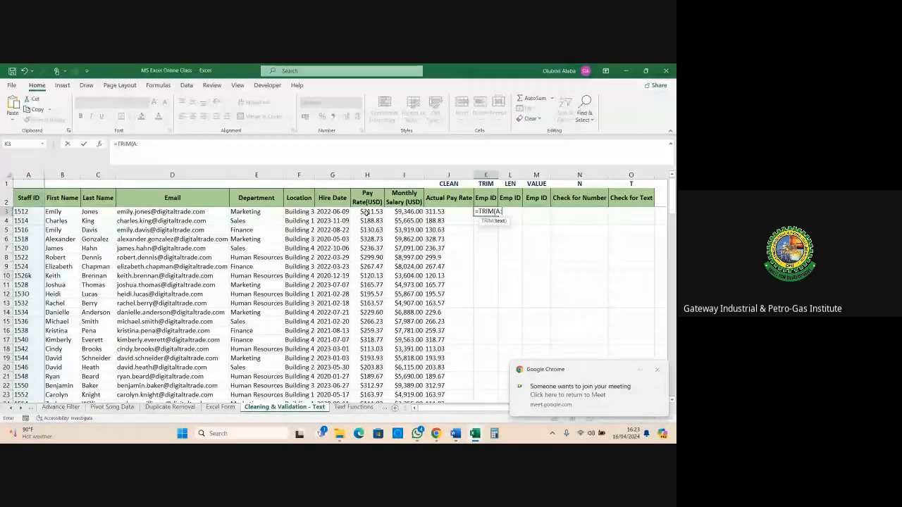
{"action": "key", "text": "BackSpace"}
{"action": "key", "text": "BackSpace"}
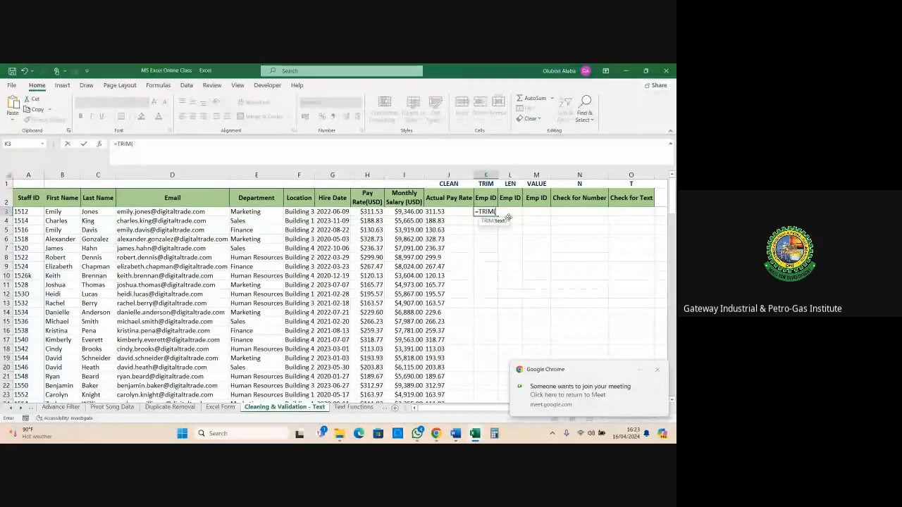
Complete the K3 formula as =TRIM(A3) and fill it down the Emp ID column under TRIM
{"action": "left_click", "coordinate": [23, 211]}
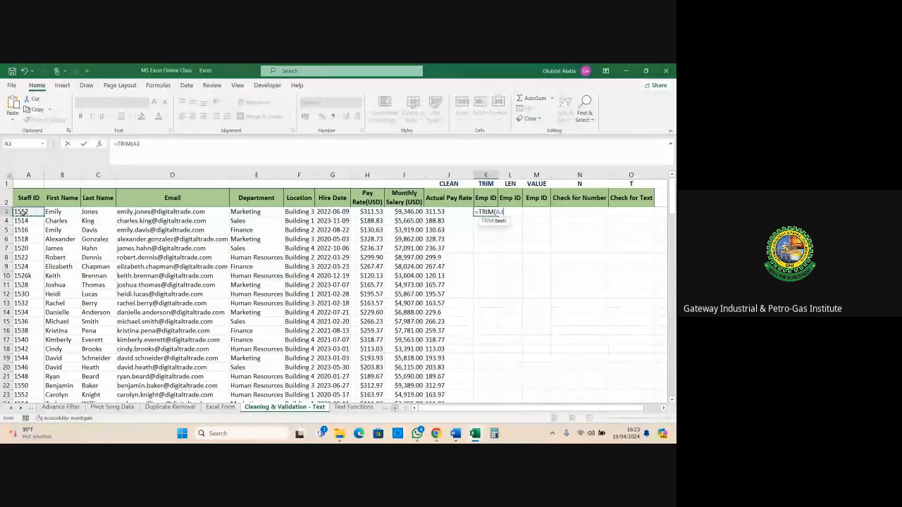
{"action": "key", "text": "Return"}
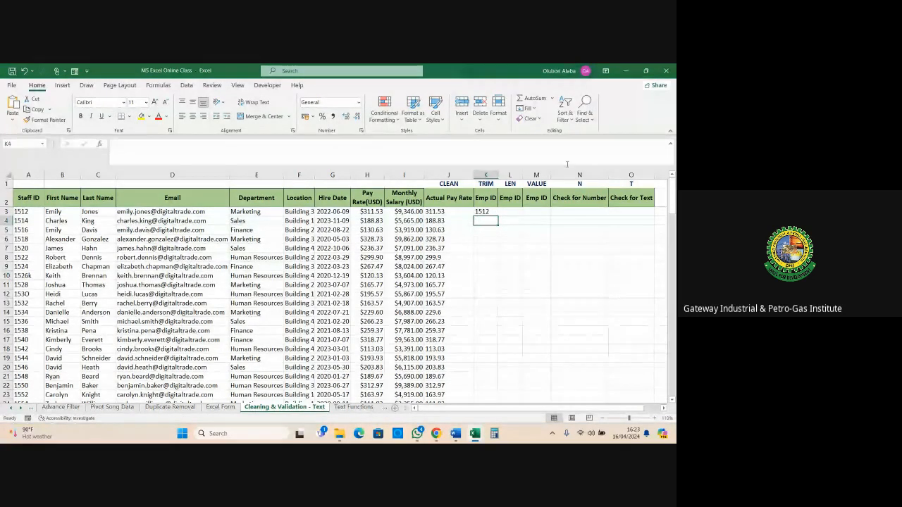
{"action": "left_click", "coordinate": [484, 211]}
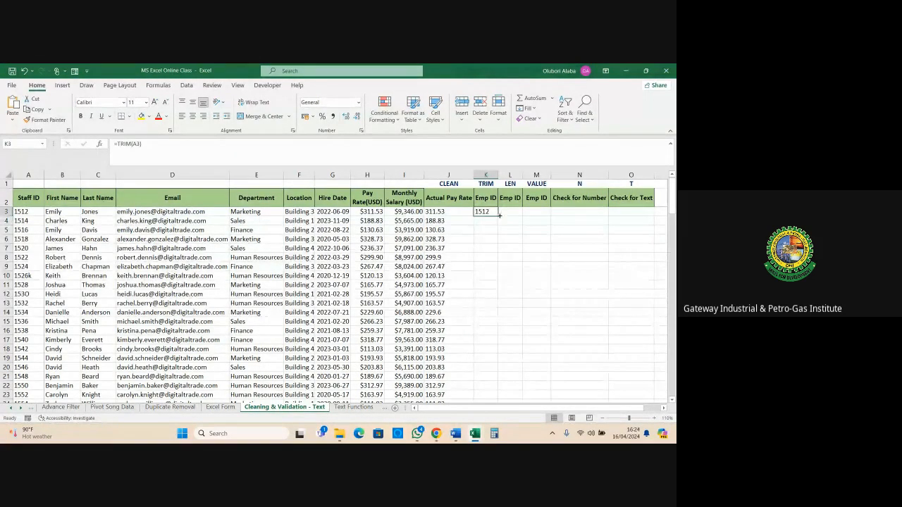
{"action": "double_click", "coordinate": [498, 215]}
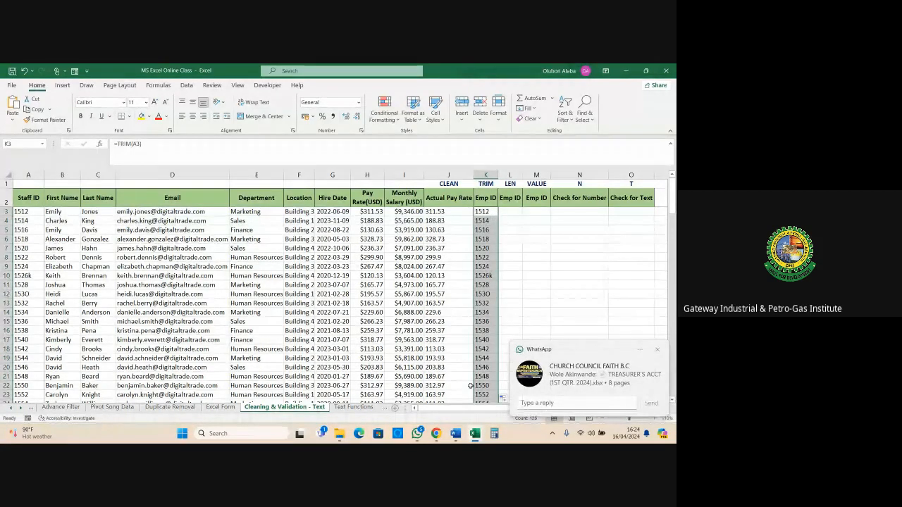
Switch to the Google Meet call in Chrome, dismiss the WhatsApp notification, and return to the Excel workbook
{"action": "left_click", "coordinate": [437, 434]}
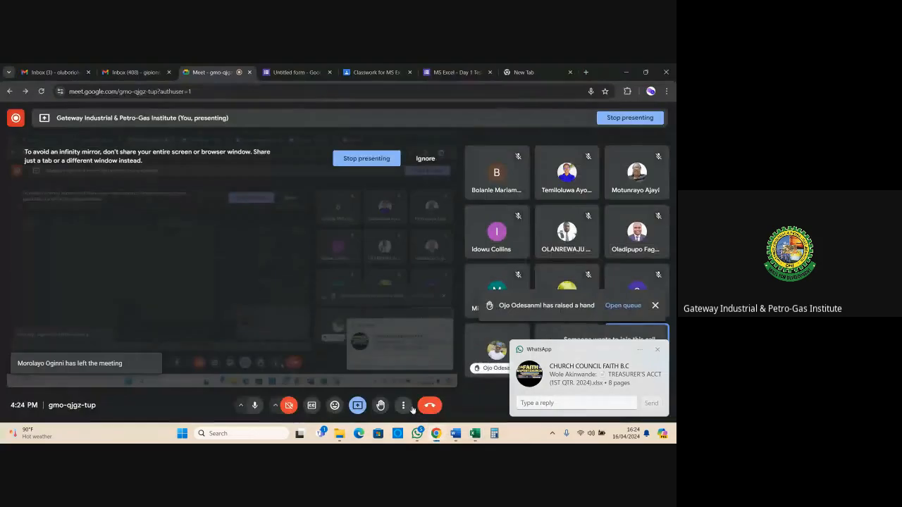
{"action": "left_click", "coordinate": [658, 350]}
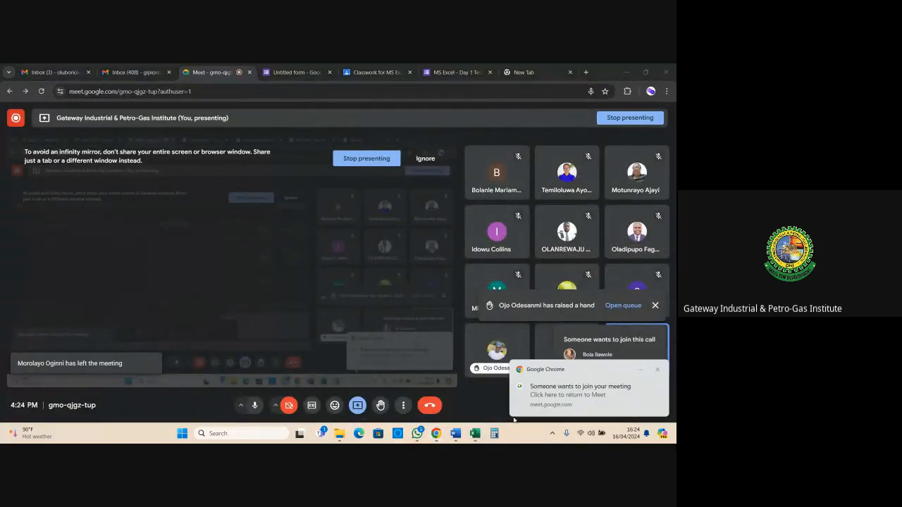
{"action": "mouse_move", "coordinate": [476, 438]}
{"action": "left_click", "coordinate": [442, 405]}
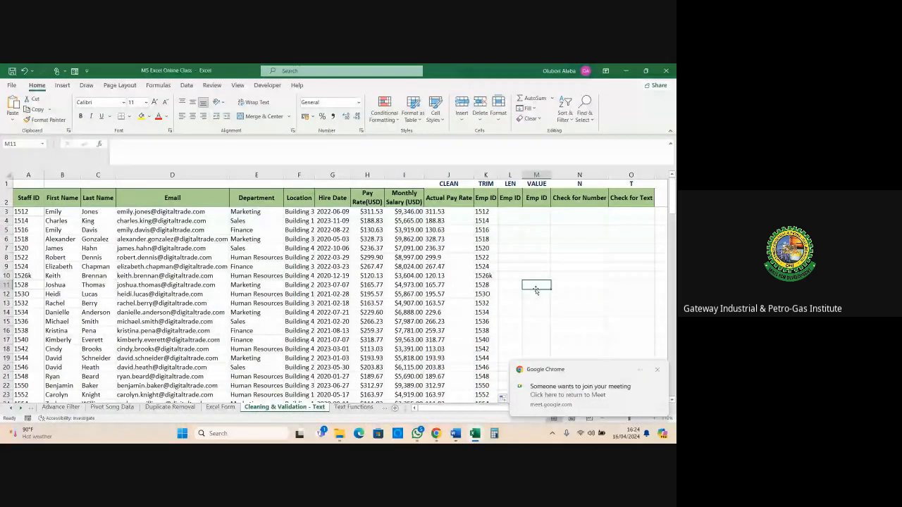
Enter =LEN(A3) in L3, the first Emp ID cell under the LEN heading
{"action": "left_click", "coordinate": [506, 211]}
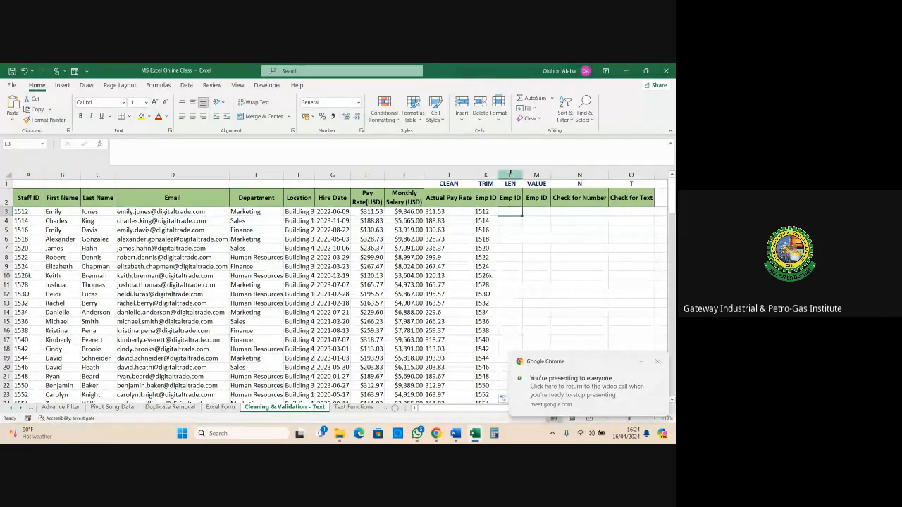
{"action": "left_click", "coordinate": [513, 183]}
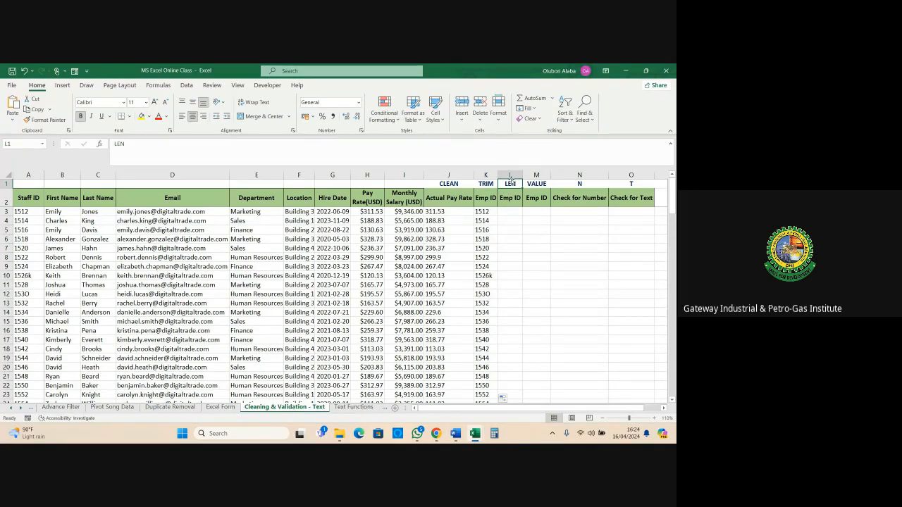
{"action": "left_click", "coordinate": [508, 213]}
{"action": "type", "text": "="}
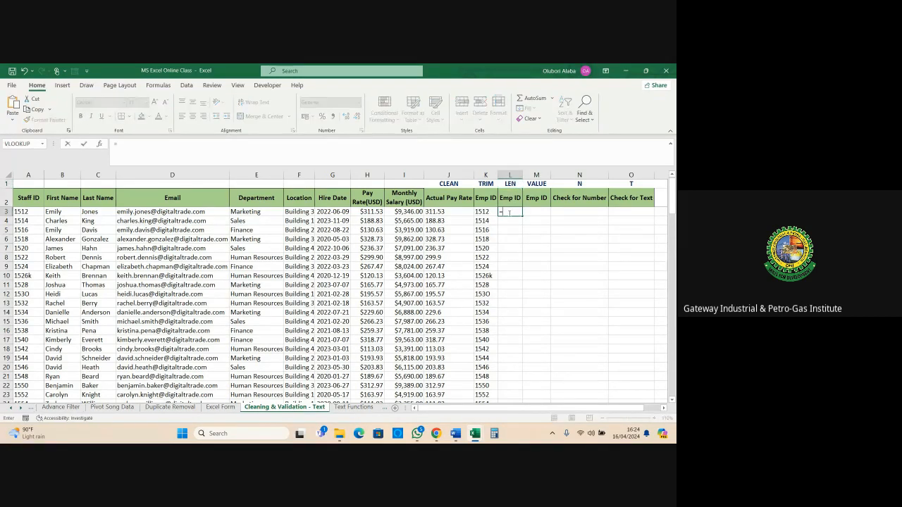
{"action": "type", "text": "le"}
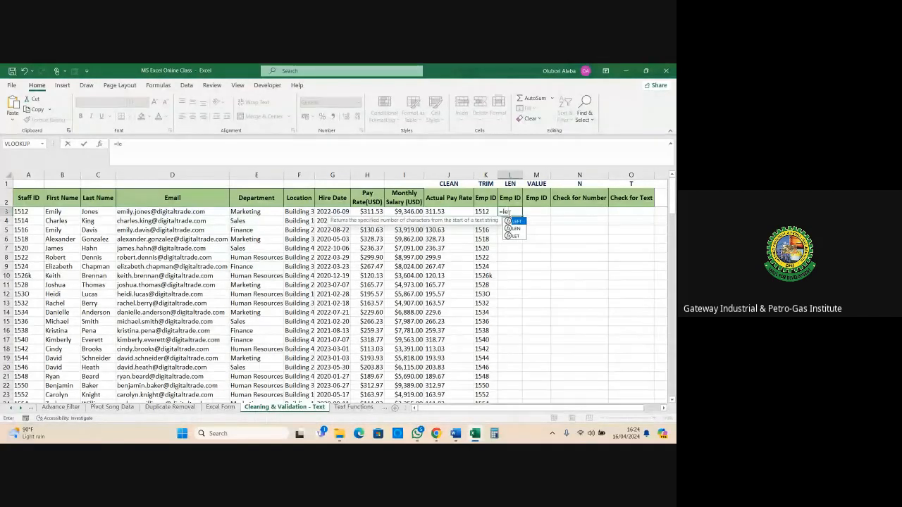
{"action": "double_click", "coordinate": [516, 229]}
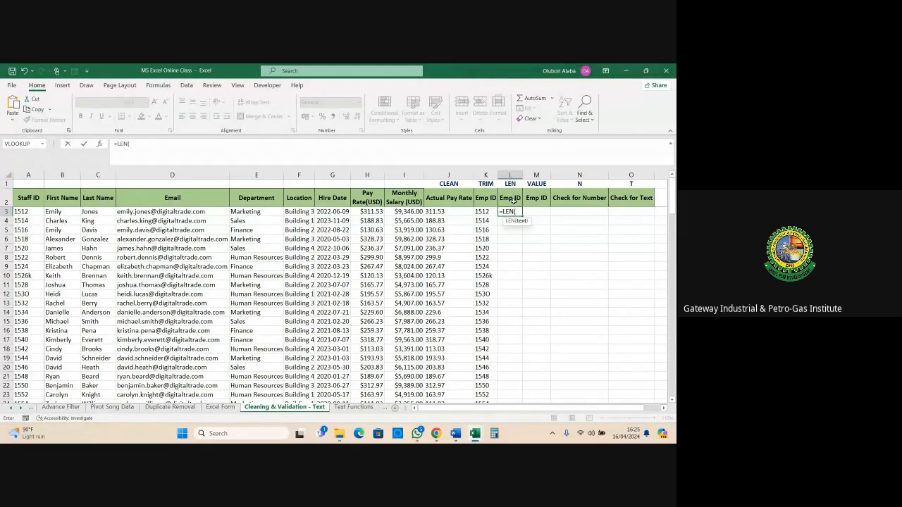
{"action": "left_click", "coordinate": [24, 212]}
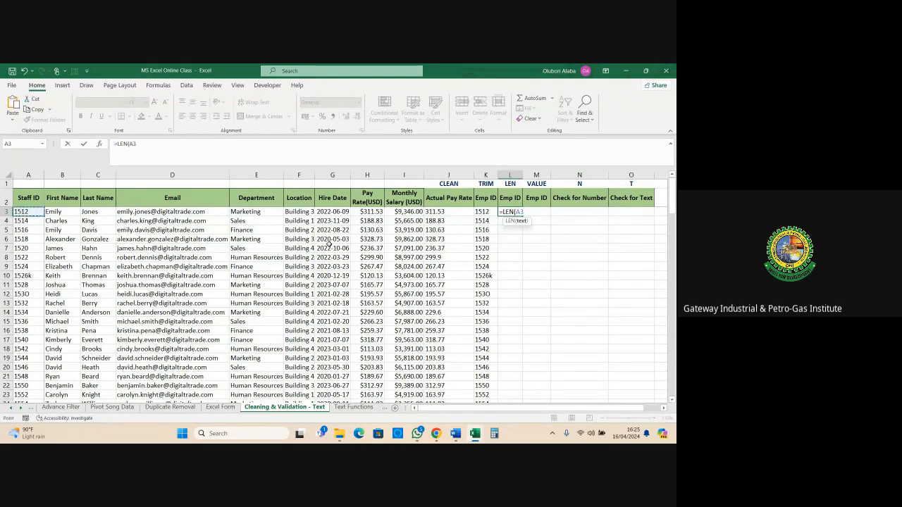
{"action": "key", "text": "Return"}
{"action": "left_click", "coordinate": [507, 211]}
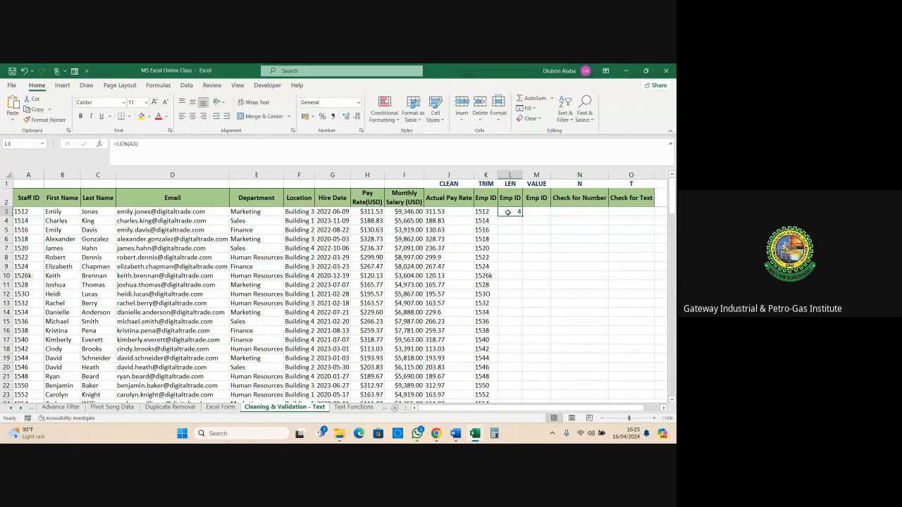
Check the source staff ID in A3, and fill the L3 LEN formula down the whole Emp ID column
{"action": "left_click", "coordinate": [29, 176]}
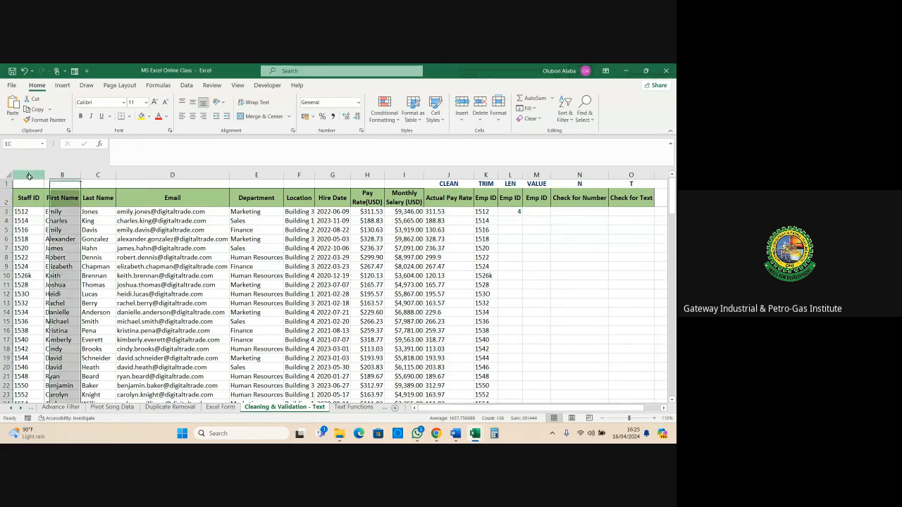
{"action": "left_click", "coordinate": [24, 214]}
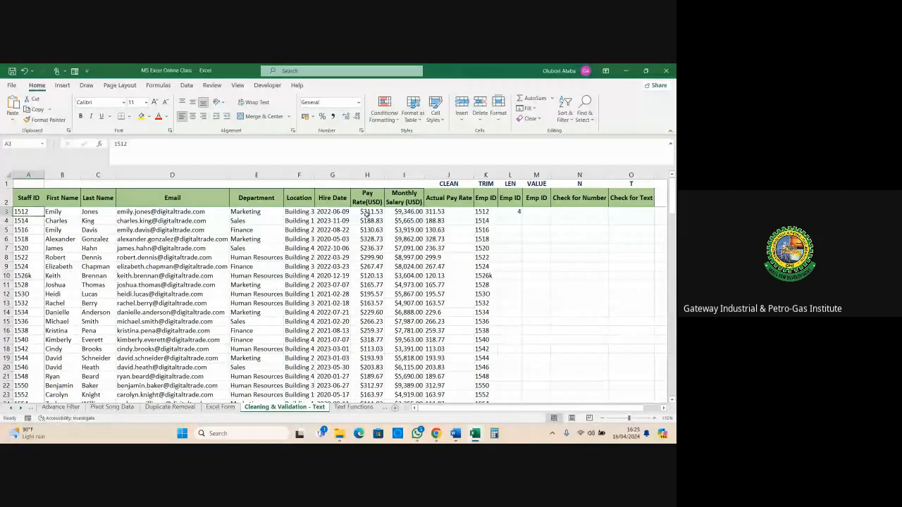
{"action": "left_click", "coordinate": [504, 212]}
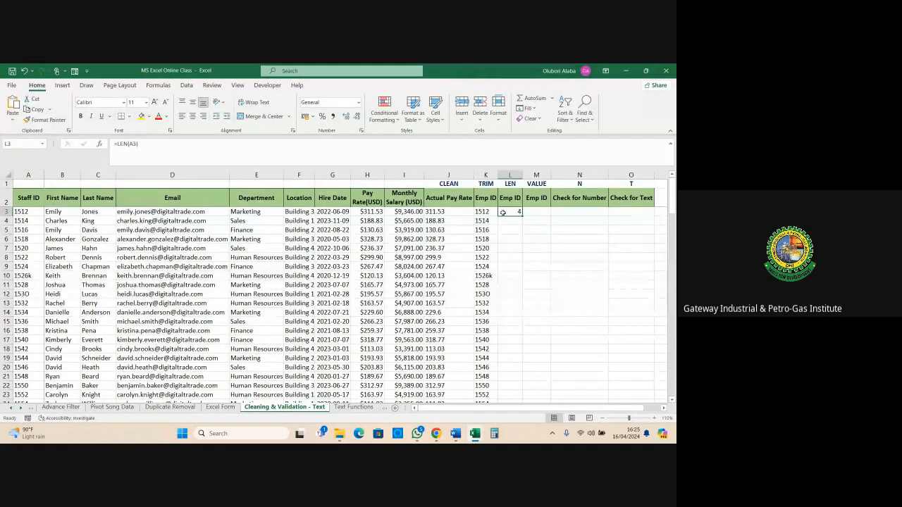
{"action": "double_click", "coordinate": [522, 216]}
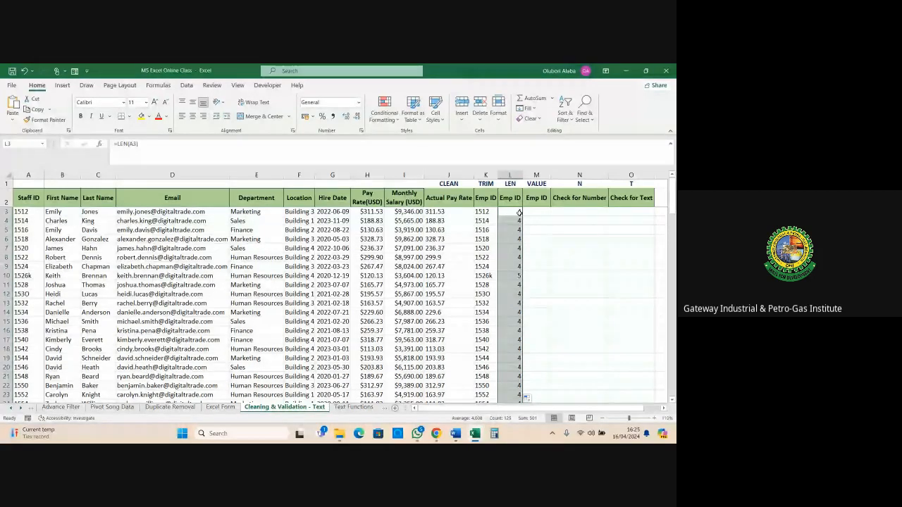
Examine the character counts in the LEN column and compare row 10's count with its staff ID in A10
{"action": "scroll", "coordinate": [517, 219], "scroll_direction": "down", "scroll_amount": 2}
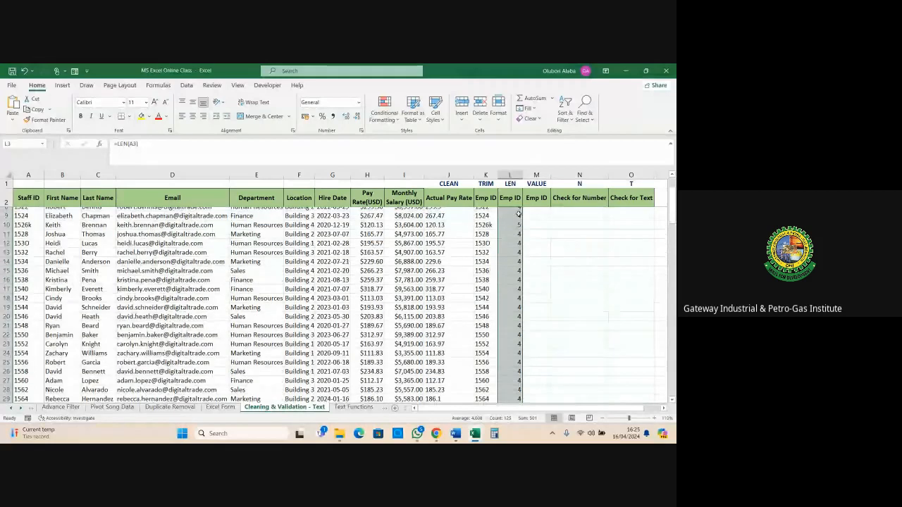
{"action": "scroll", "coordinate": [518, 215], "scroll_direction": "up", "scroll_amount": 2}
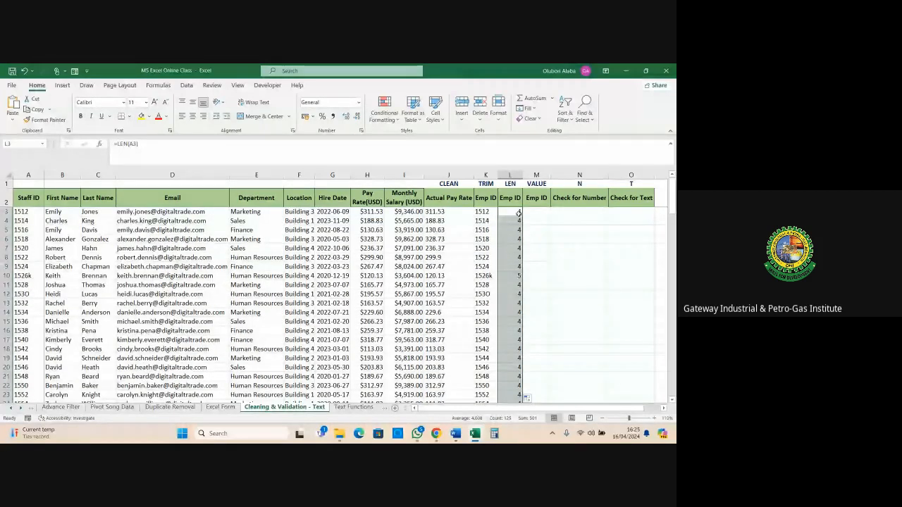
{"action": "left_click", "coordinate": [514, 276]}
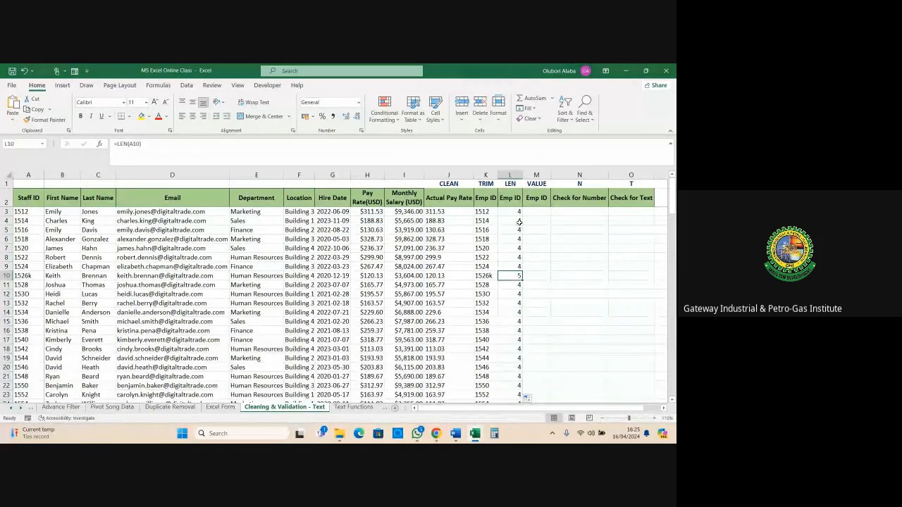
{"action": "left_click_drag", "start_coordinate": [517, 211], "coordinate": [515, 264]}
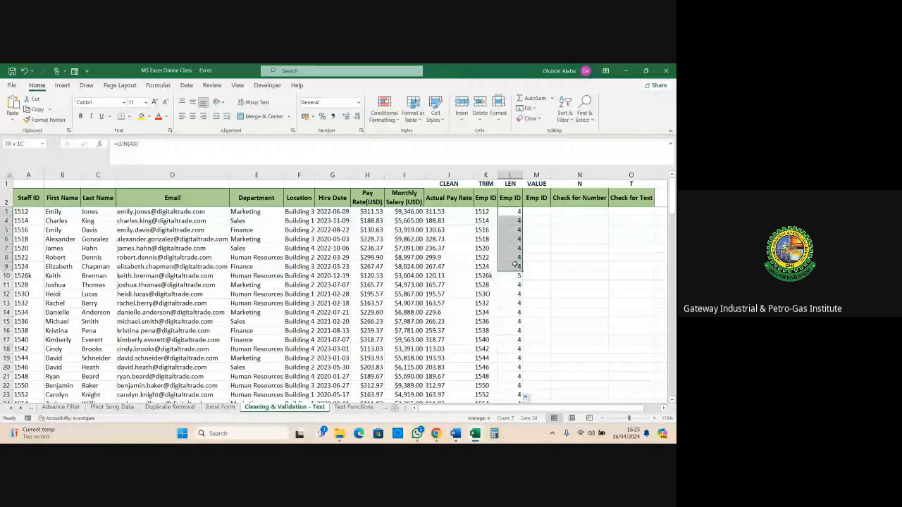
{"action": "left_click", "coordinate": [513, 276]}
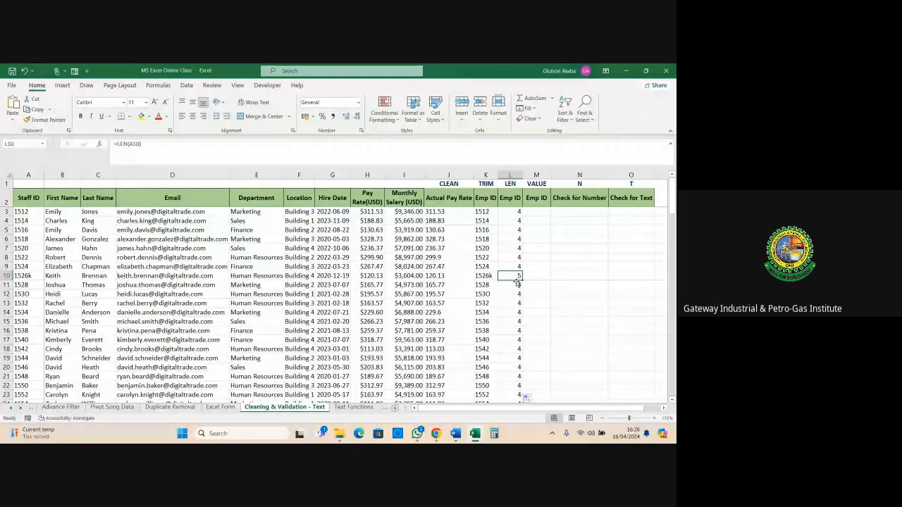
{"action": "scroll", "coordinate": [520, 271], "scroll_direction": "down", "scroll_amount": 4}
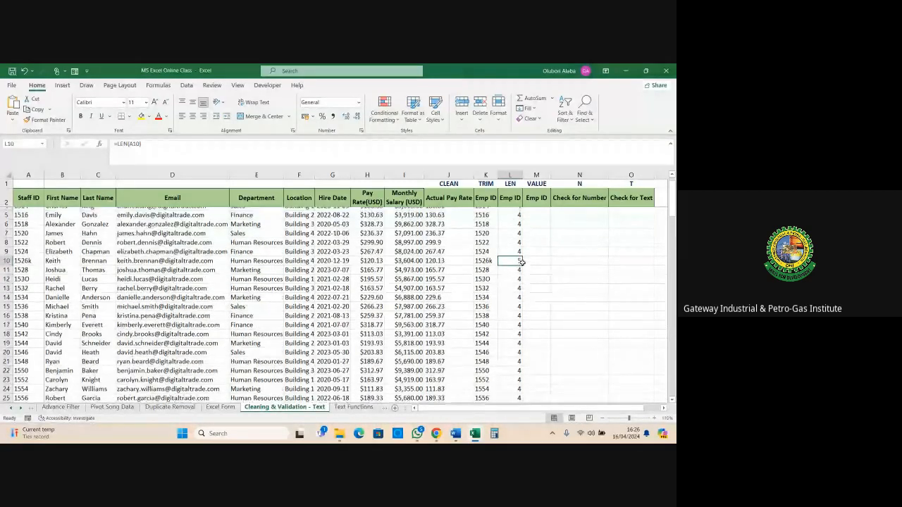
{"action": "scroll", "coordinate": [522, 263], "scroll_direction": "down", "scroll_amount": 13}
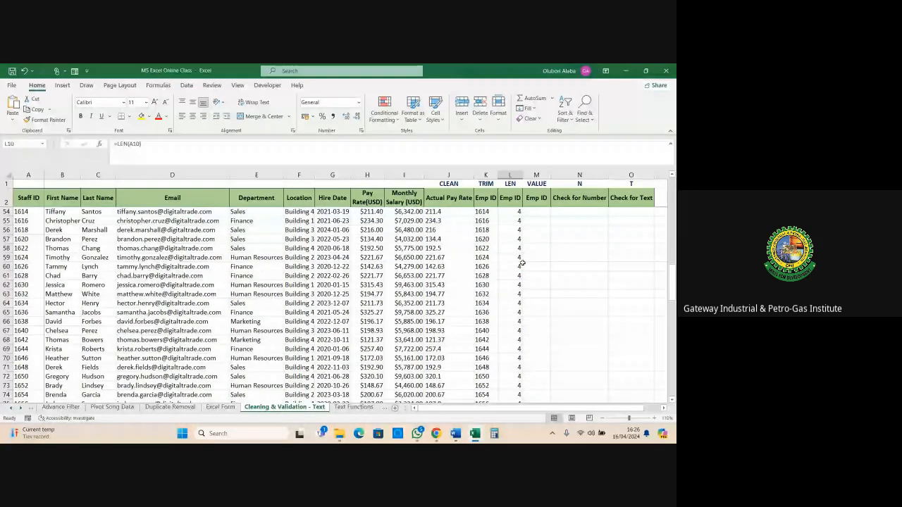
{"action": "scroll", "coordinate": [522, 263], "scroll_direction": "down", "scroll_amount": 3}
{"action": "left_click_drag", "start_coordinate": [671, 304], "coordinate": [664, 196]}
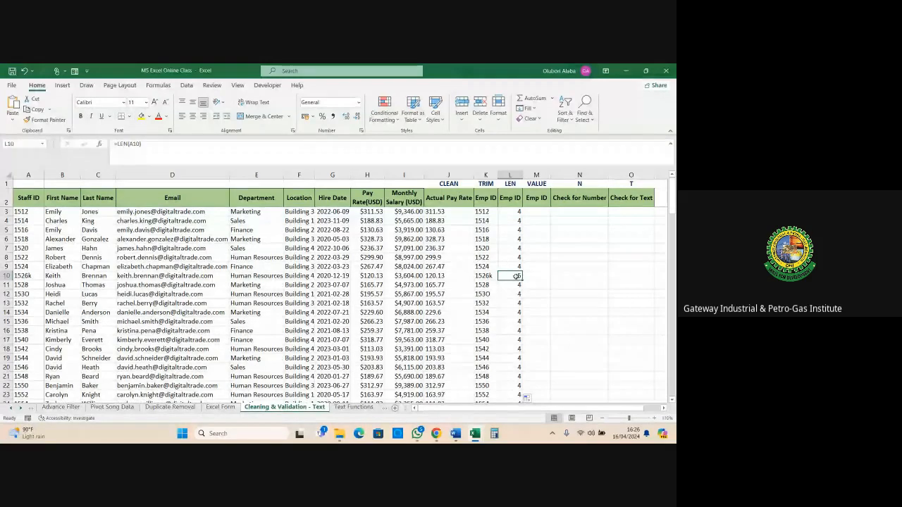
{"action": "left_click", "coordinate": [7, 276]}
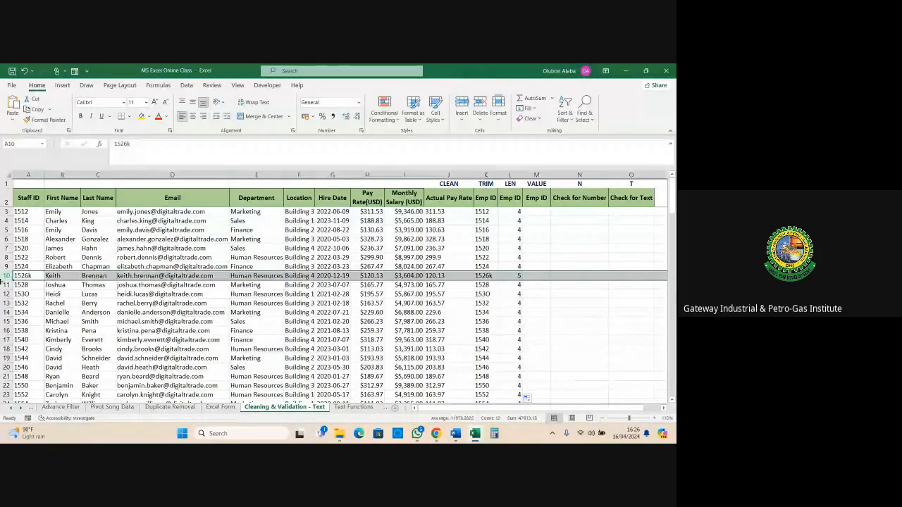
{"action": "left_click", "coordinate": [511, 278]}
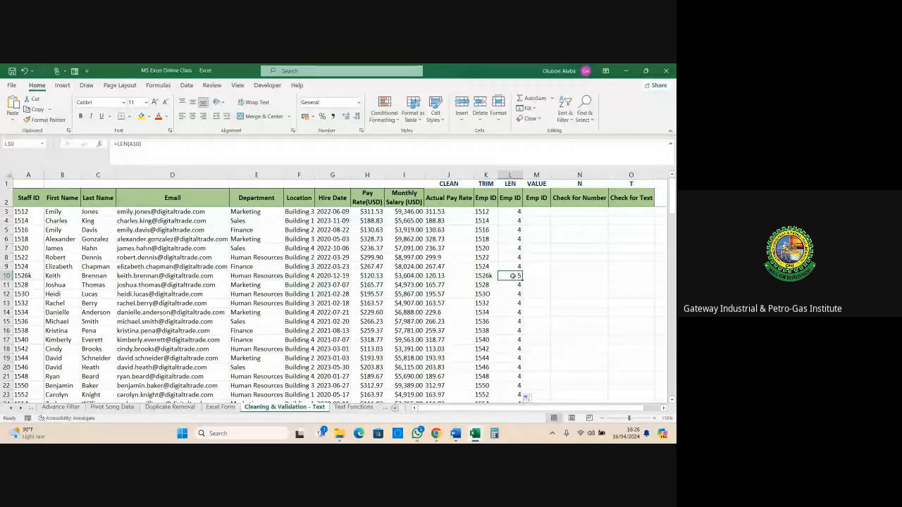
{"action": "left_click", "coordinate": [25, 275]}
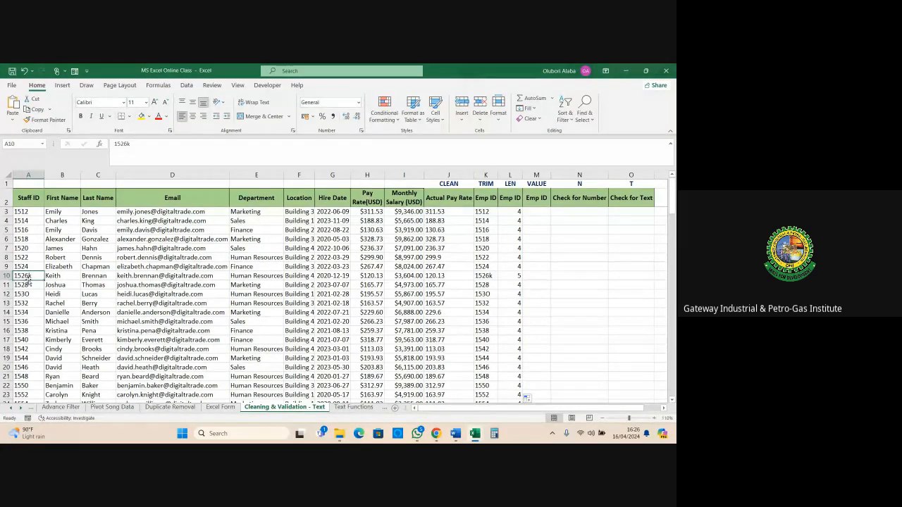
Switch to the Google Meet call in Chrome to check the participants, and return to the Excel workbook
{"action": "left_click", "coordinate": [415, 402]}
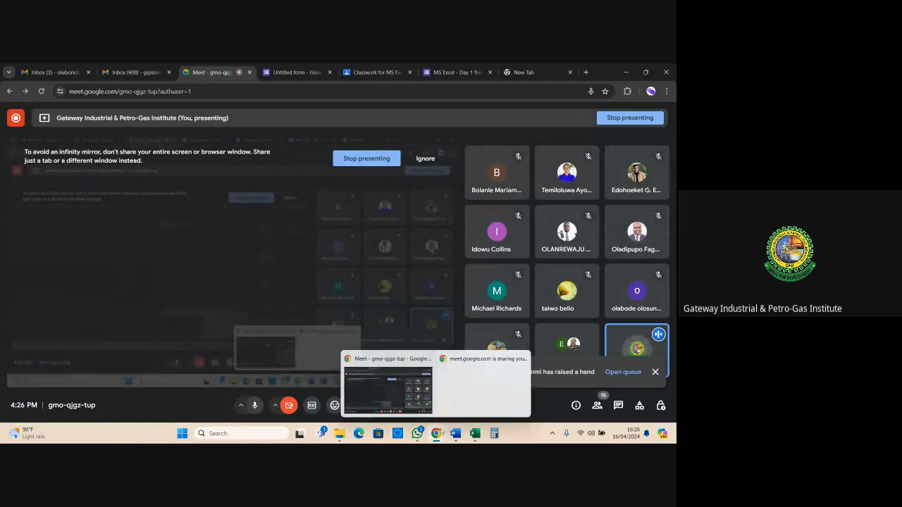
{"action": "mouse_move", "coordinate": [484, 438]}
{"action": "left_click", "coordinate": [433, 384]}
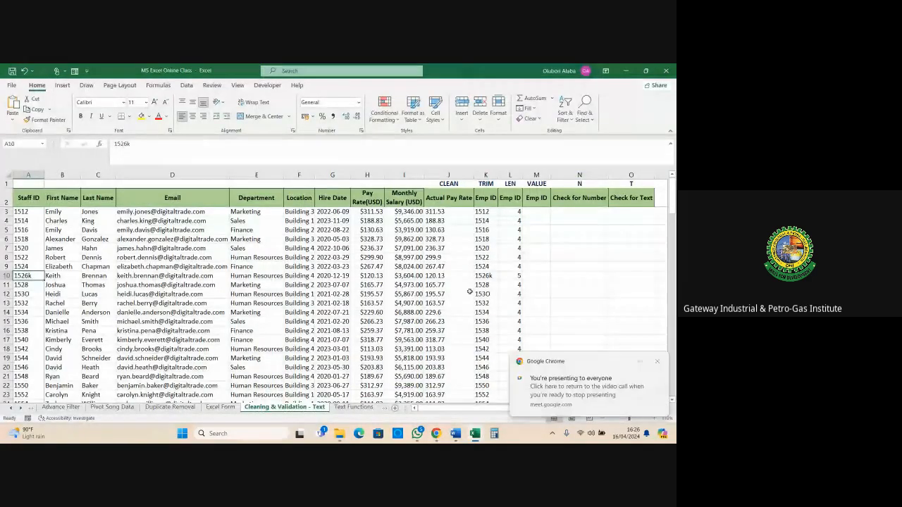
Start a VALUE formula in M3, the first Emp ID cell under the VALUE heading
{"action": "left_click", "coordinate": [536, 211]}
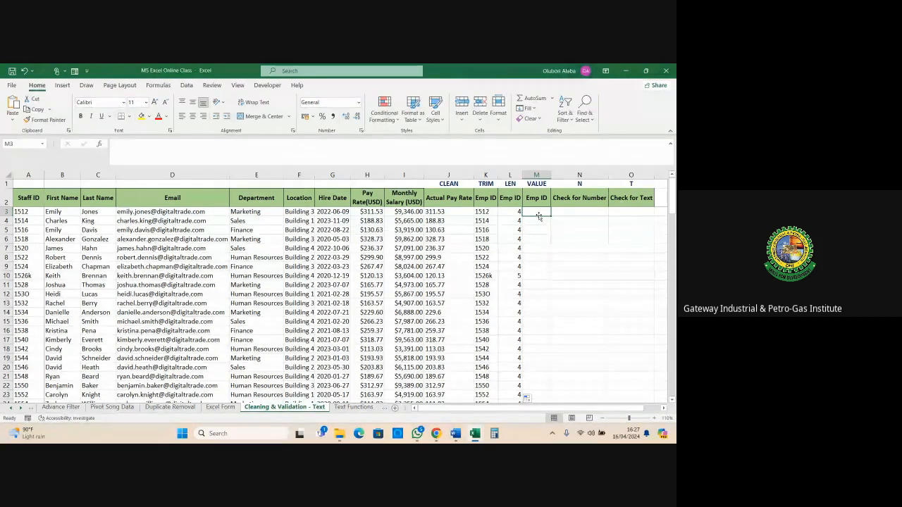
{"action": "left_click", "coordinate": [558, 187]}
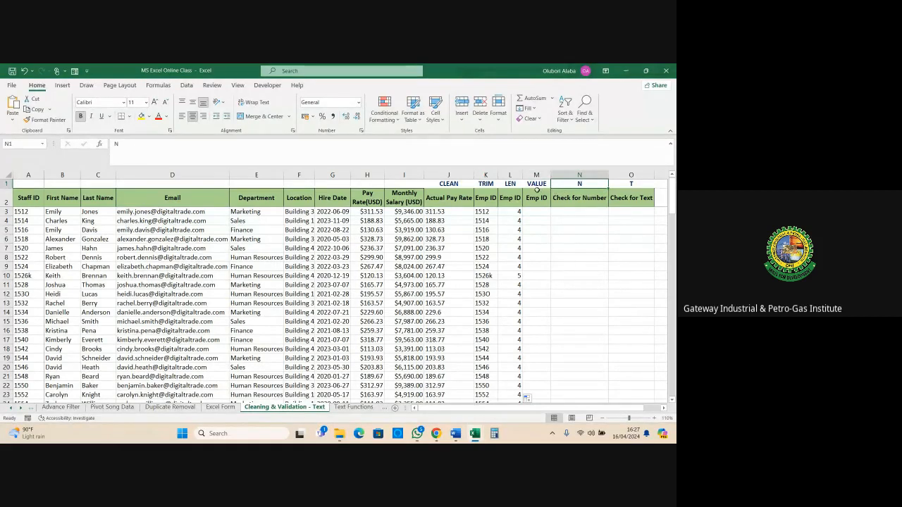
{"action": "left_click", "coordinate": [536, 188]}
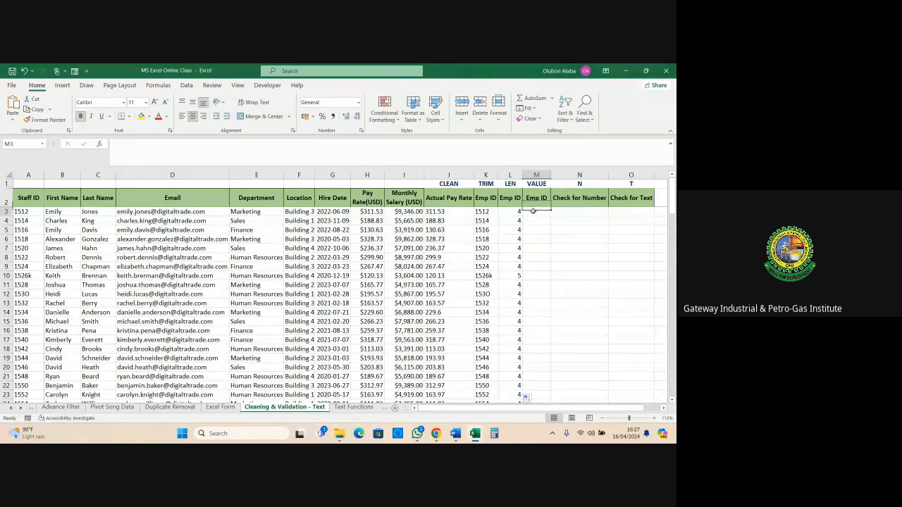
{"action": "left_click", "coordinate": [534, 212]}
{"action": "type", "text": "="}
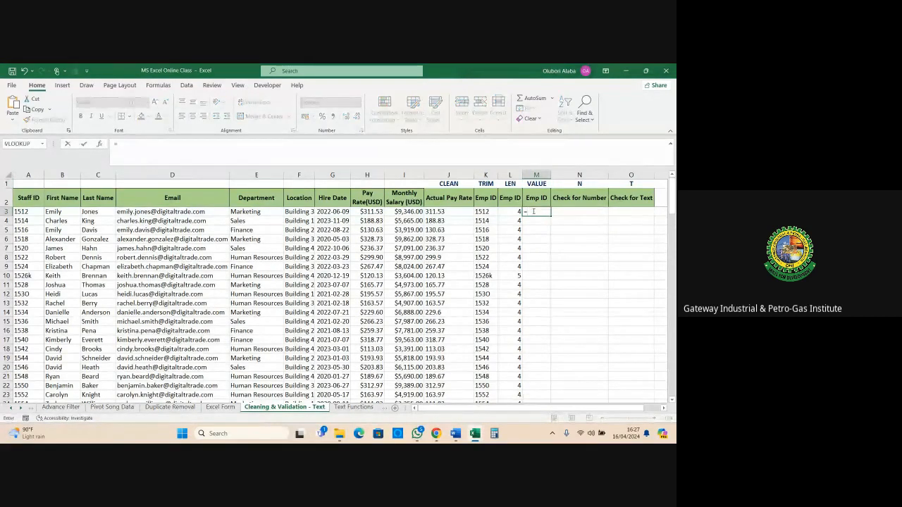
{"action": "type", "text": "valu"}
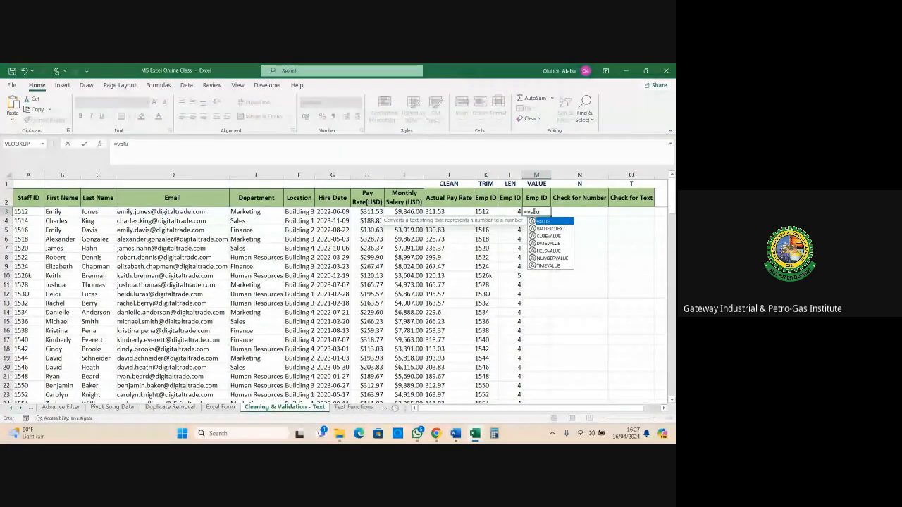
{"action": "key", "text": "Tab"}
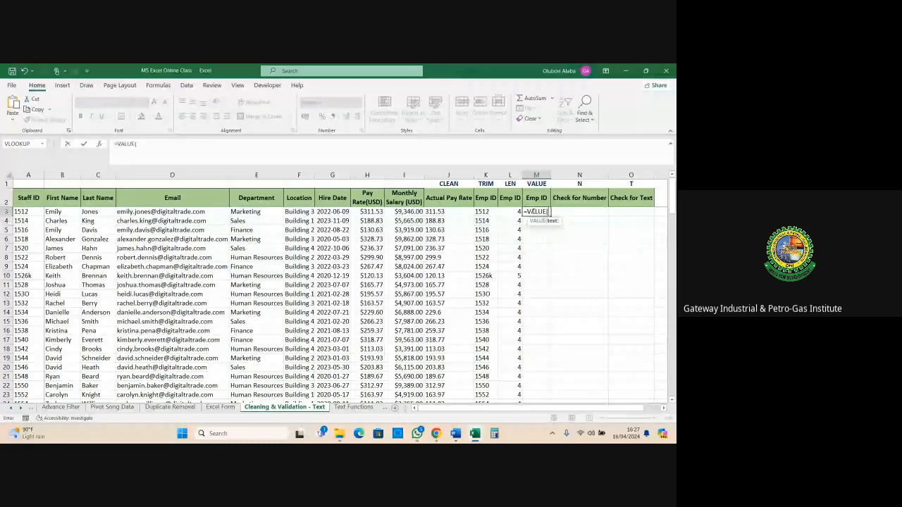
{"action": "key", "text": "BackSpace"}
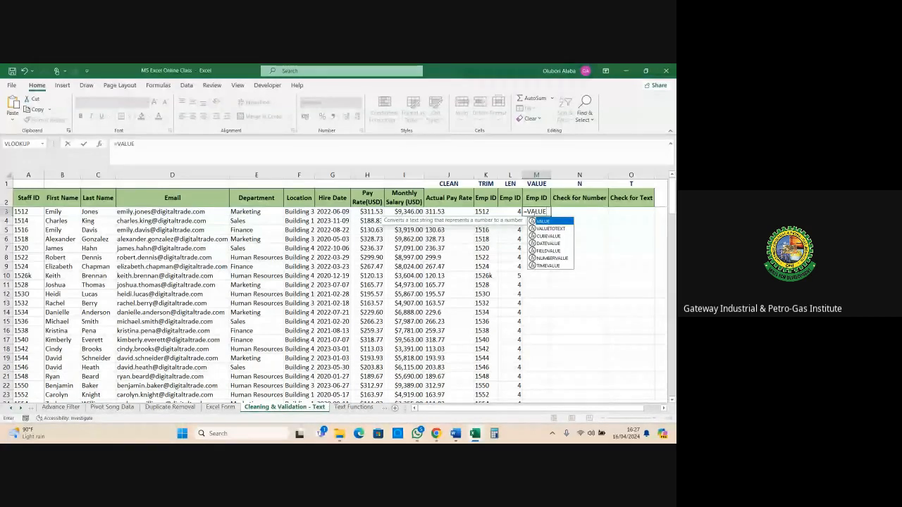
{"action": "key", "text": "BackSpace"}
{"action": "key", "text": "BackSpace"}
{"action": "key", "text": "BackSpace"}
{"action": "key", "text": "BackSpace"}
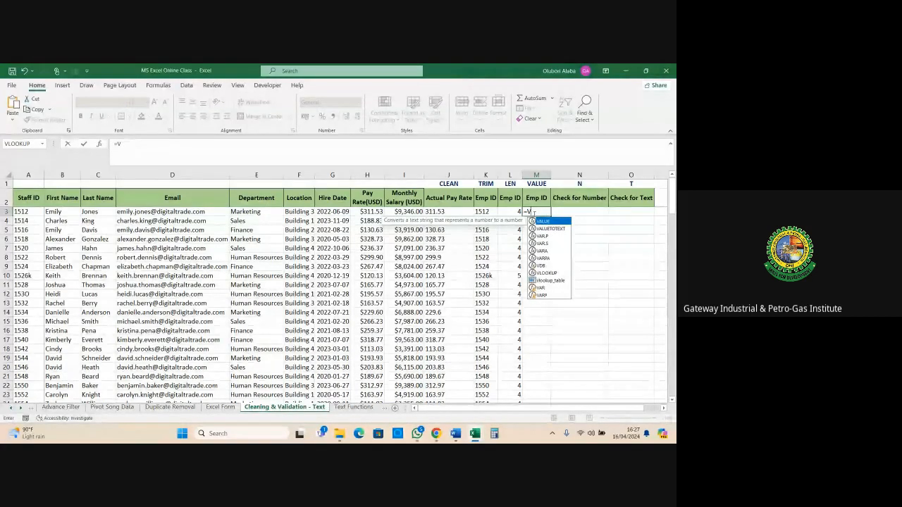
{"action": "type", "text": "al"}
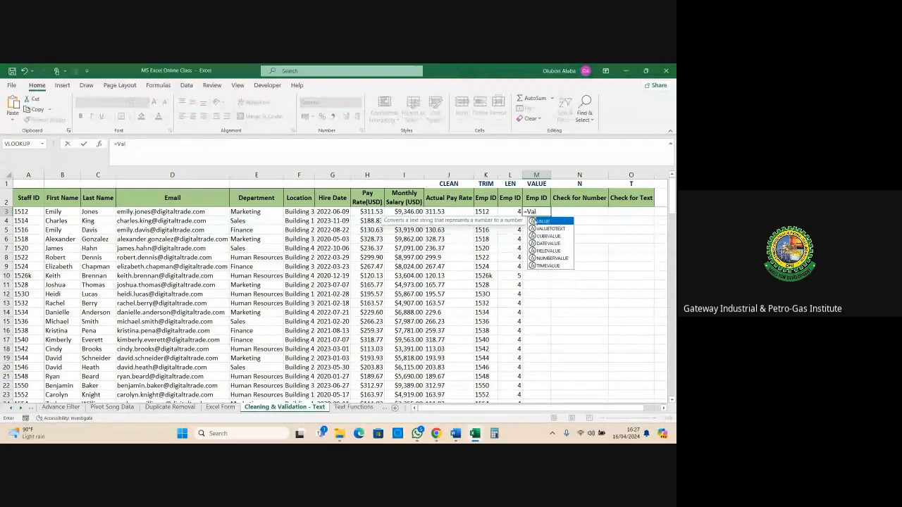
{"action": "key", "text": "BackSpace"}
{"action": "key", "text": "BackSpace"}
{"action": "key", "text": "BackSpace"}
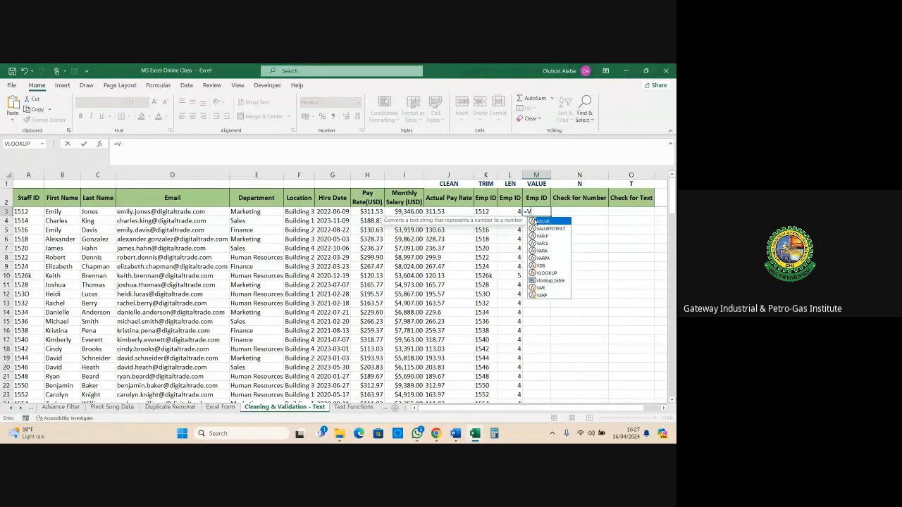
Enter =VALUE(A3) in M3 to convert the staff ID to a number, and fill the formula down the Emp ID column
{"action": "type", "text": "va"}
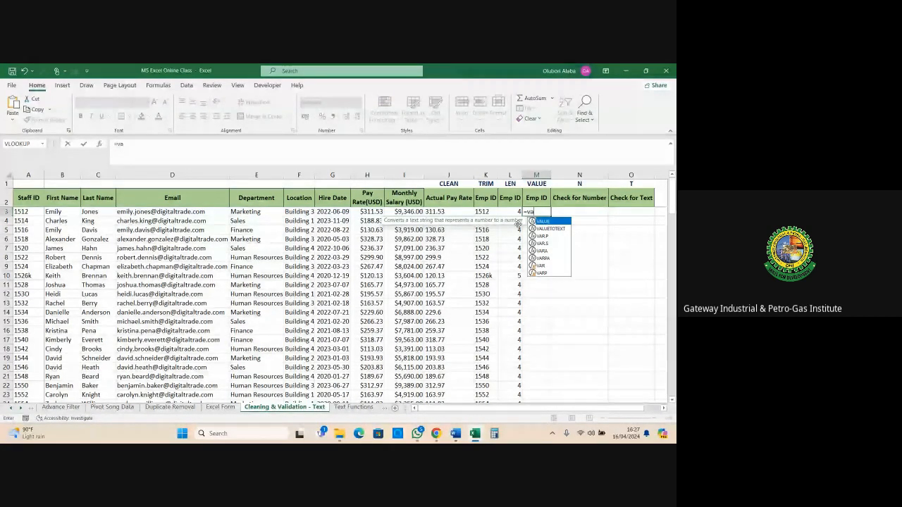
{"action": "double_click", "coordinate": [536, 223]}
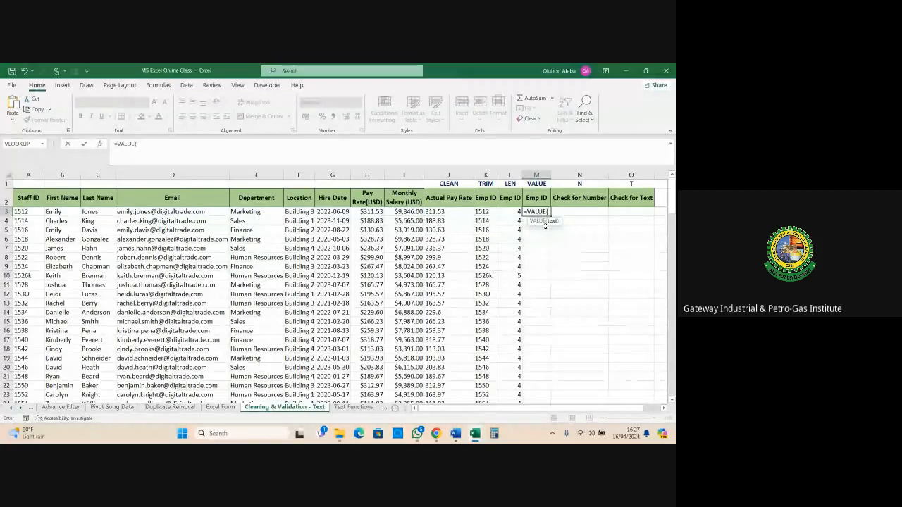
{"action": "left_click", "coordinate": [22, 212]}
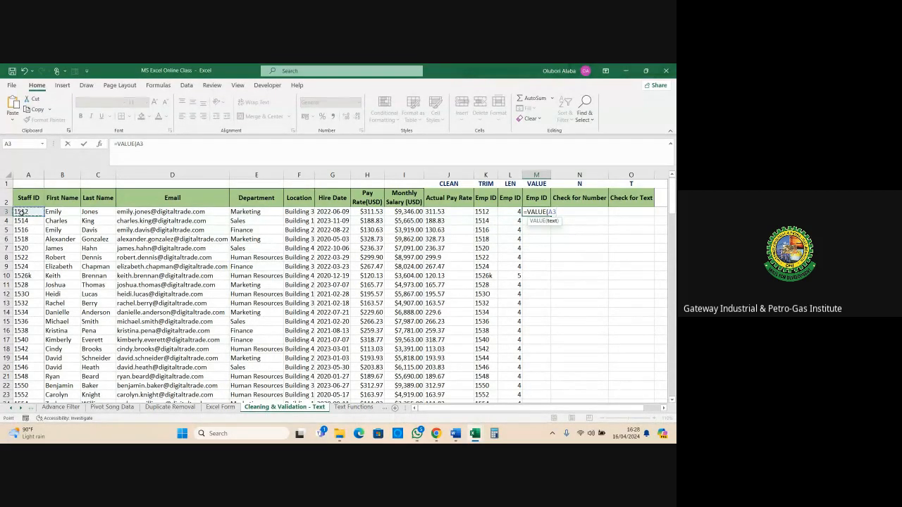
{"action": "key", "text": "Return"}
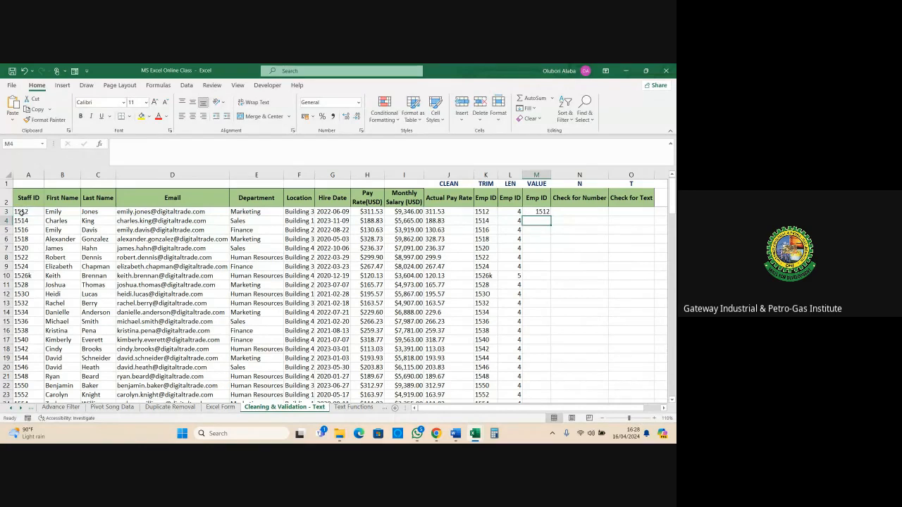
{"action": "left_click", "coordinate": [536, 212]}
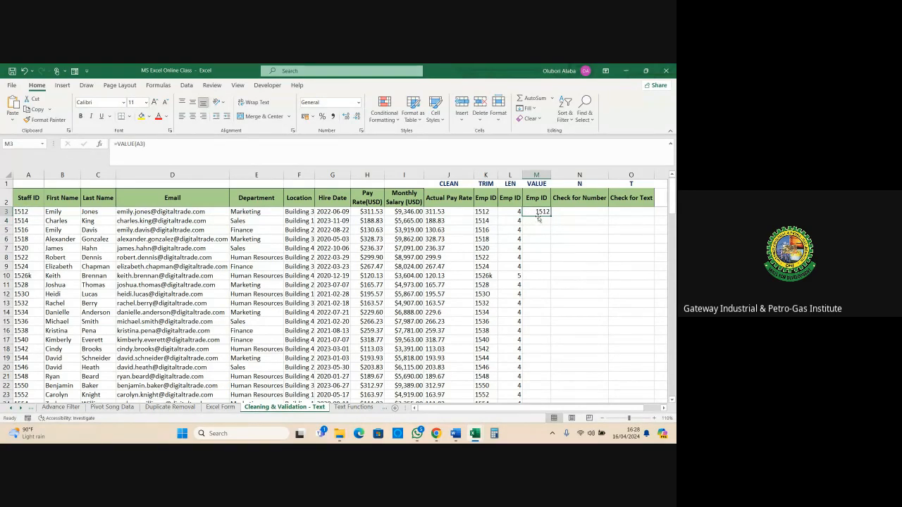
{"action": "double_click", "coordinate": [551, 216]}
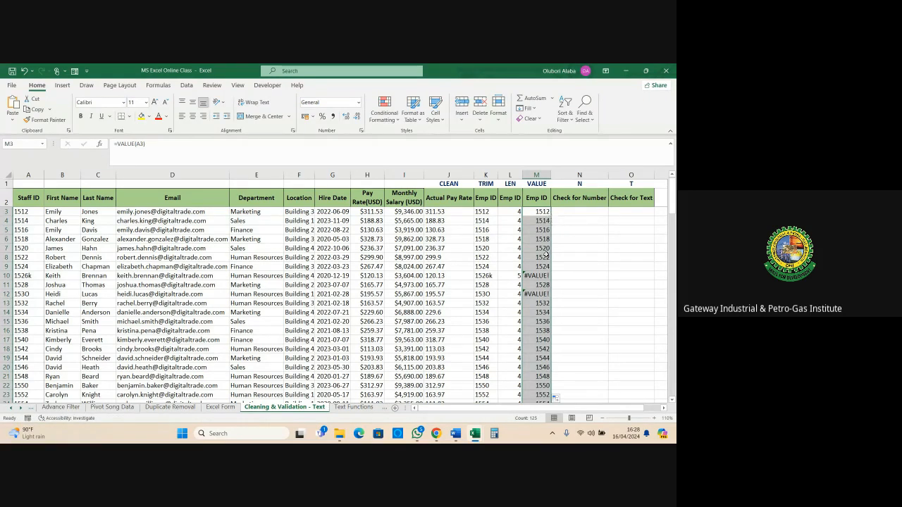
Look through the VALUE column and inspect the formulas in M10 and M12
{"action": "scroll", "coordinate": [545, 254], "scroll_direction": "down", "scroll_amount": 1}
{"action": "scroll", "coordinate": [544, 255], "scroll_direction": "down", "scroll_amount": 1}
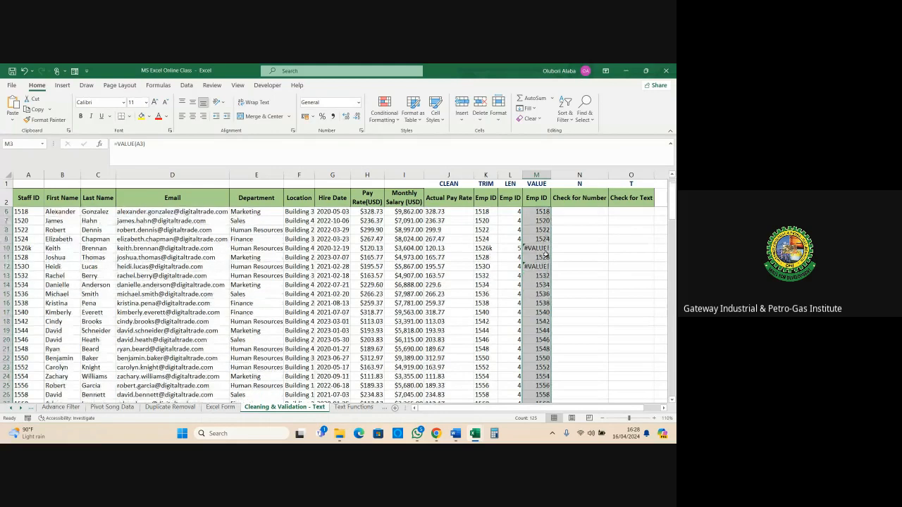
{"action": "scroll", "coordinate": [545, 255], "scroll_direction": "up", "scroll_amount": 1}
{"action": "left_click", "coordinate": [530, 275]}
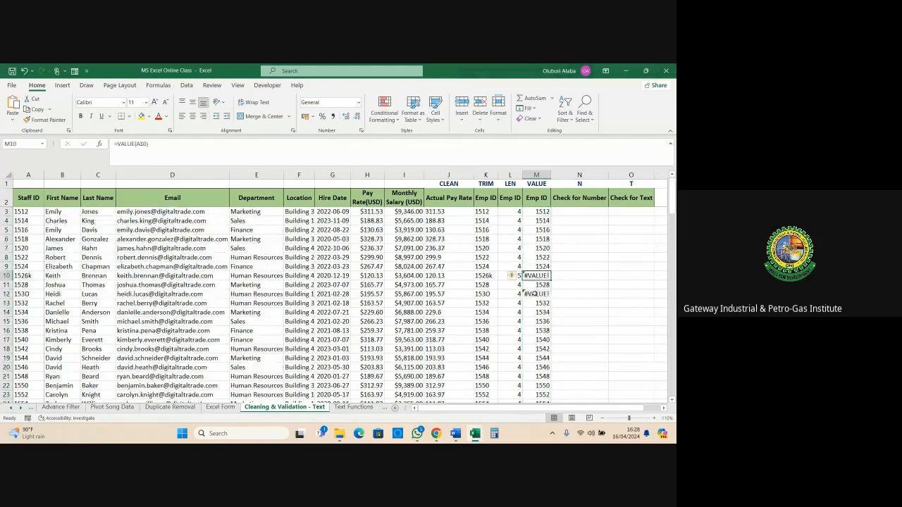
{"action": "left_click", "coordinate": [534, 294]}
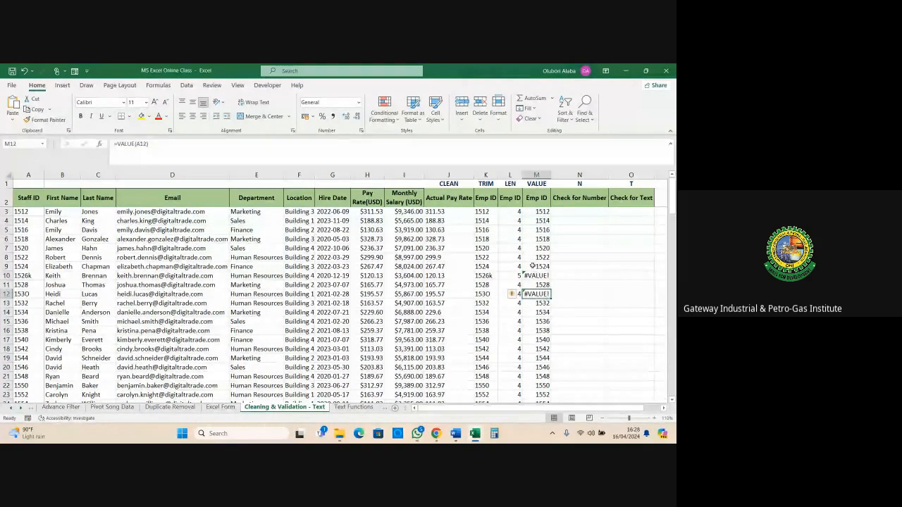
{"action": "left_click", "coordinate": [534, 275]}
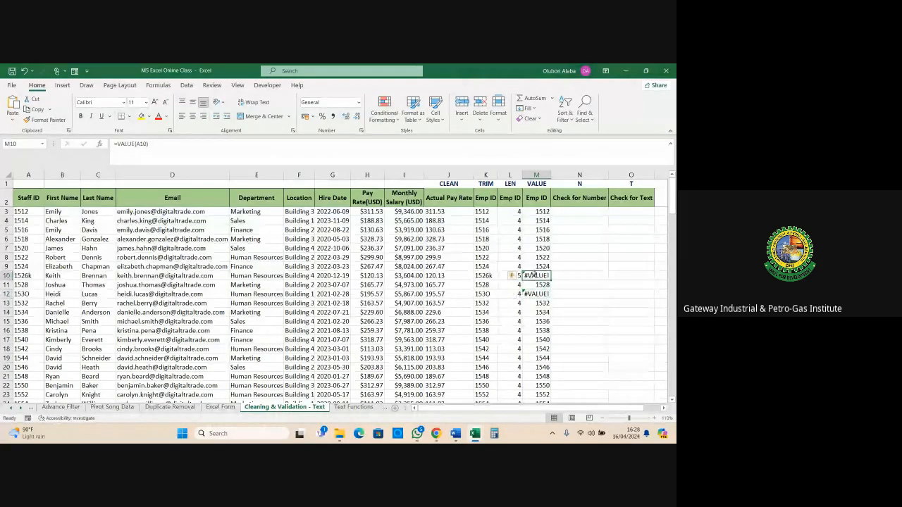
{"action": "left_click", "coordinate": [535, 294]}
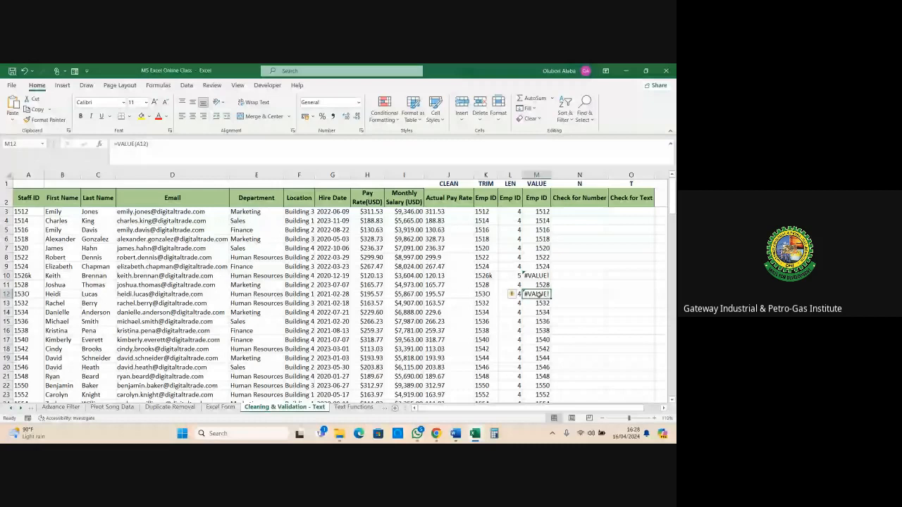
{"action": "left_click", "coordinate": [529, 276]}
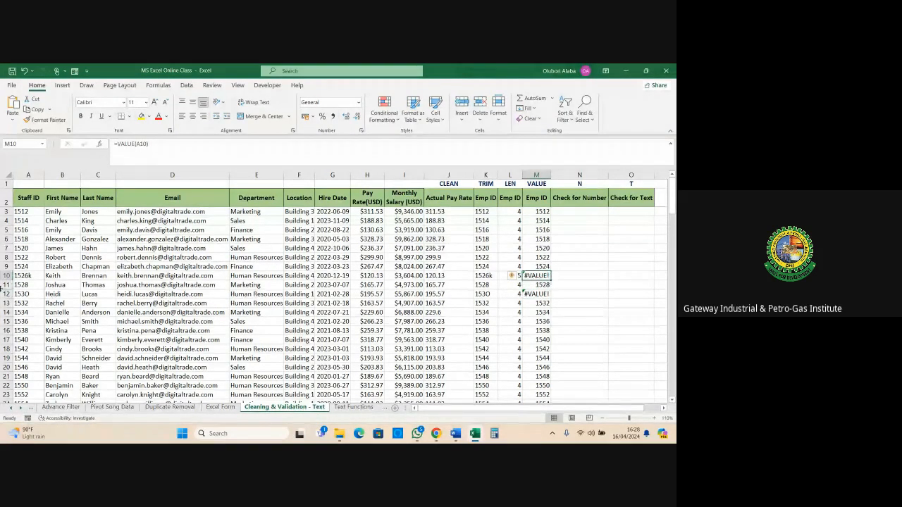
Compare the staff IDs in rows 10 and 12 with their VALUE results in column M
{"action": "left_click", "coordinate": [6, 276]}
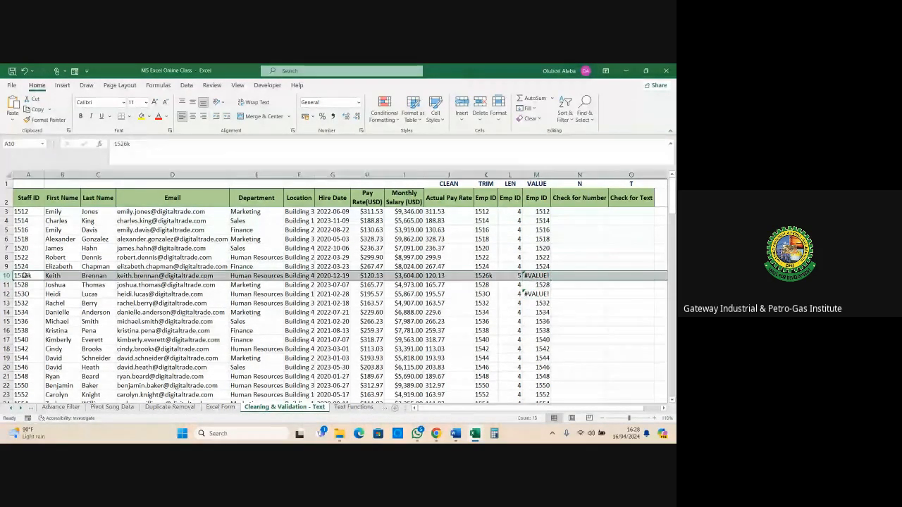
{"action": "left_click", "coordinate": [25, 276]}
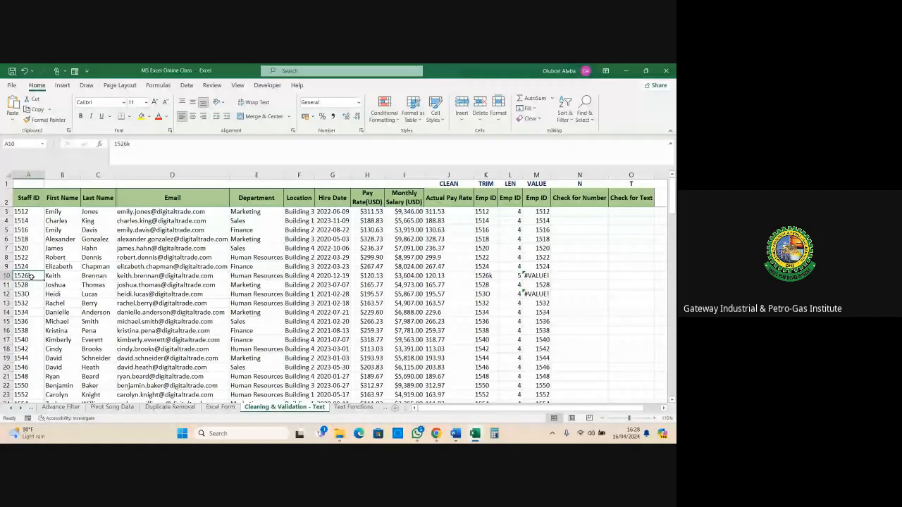
{"action": "left_click", "coordinate": [543, 279]}
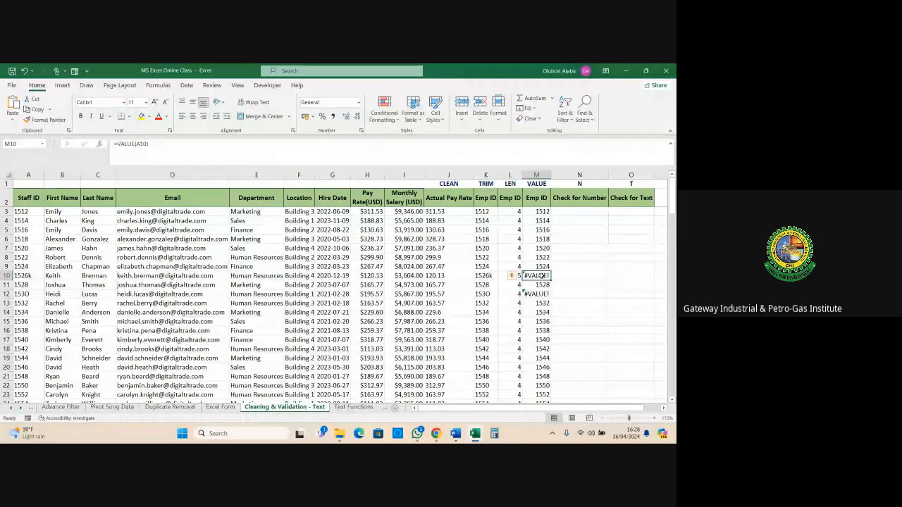
{"action": "left_click", "coordinate": [540, 295]}
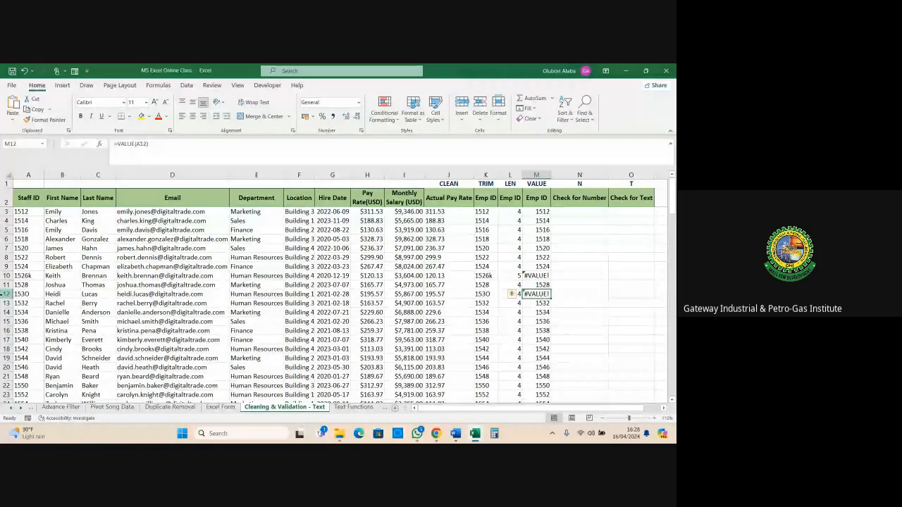
{"action": "left_click", "coordinate": [7, 294]}
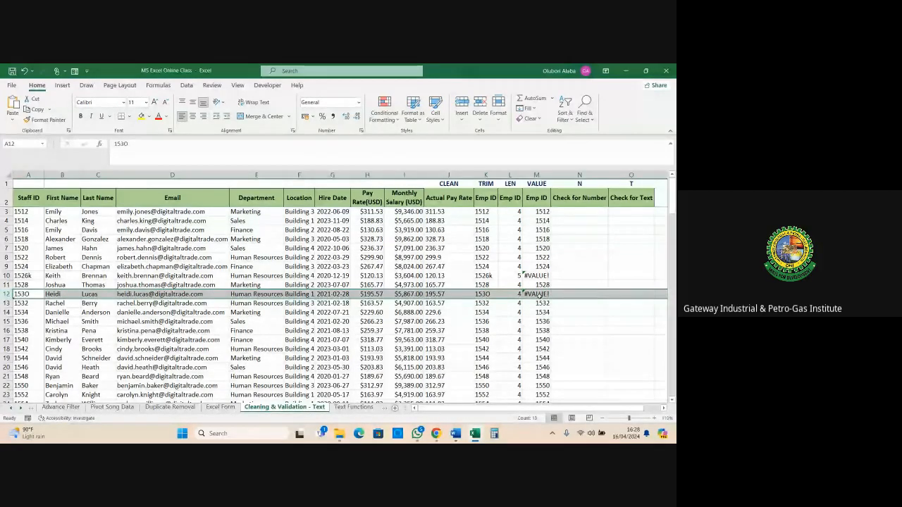
{"action": "left_click", "coordinate": [536, 294]}
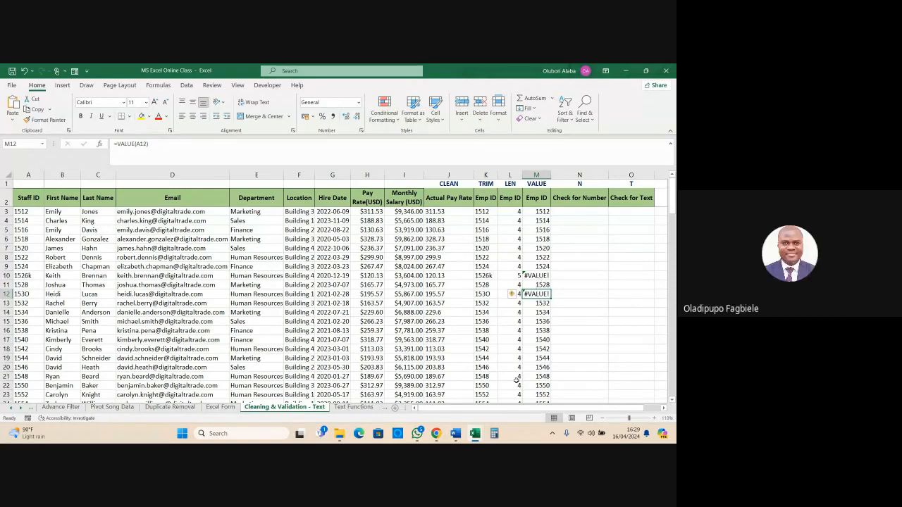
Switch to the Google Meet call in Chrome to check for raised hands, and return to the MS Excel Online Class workbook
{"action": "left_click", "coordinate": [436, 434]}
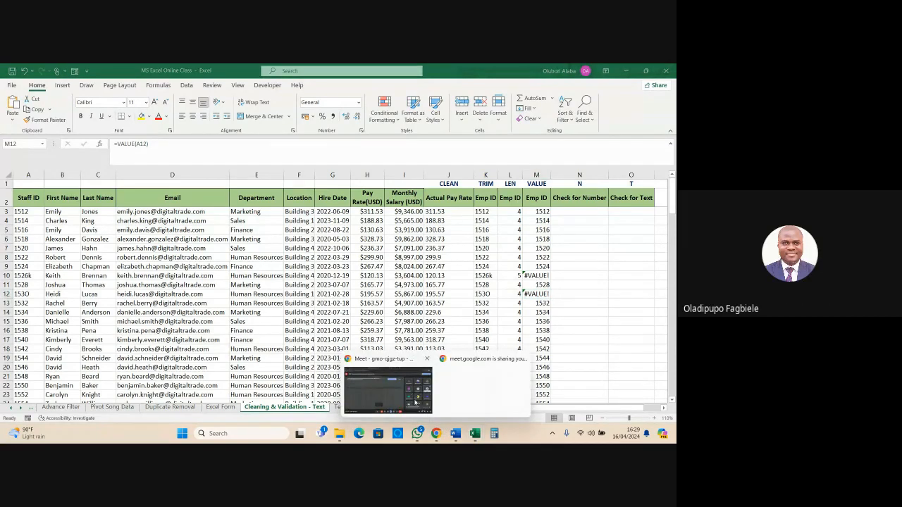
{"action": "left_click", "coordinate": [416, 402]}
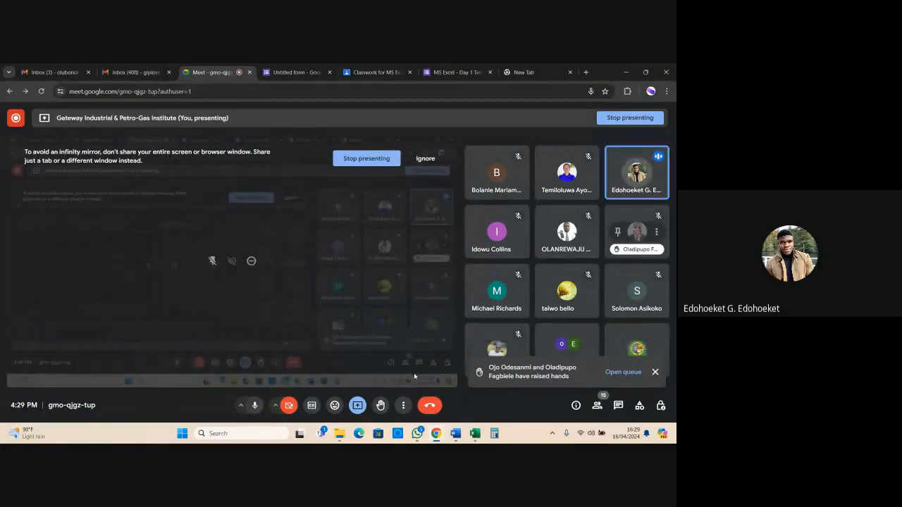
{"action": "mouse_move", "coordinate": [475, 433]}
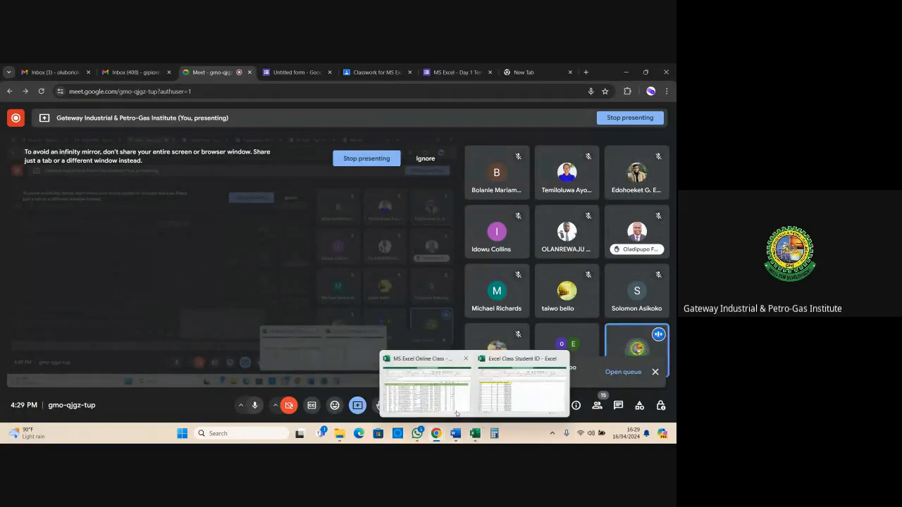
{"action": "left_click", "coordinate": [454, 409]}
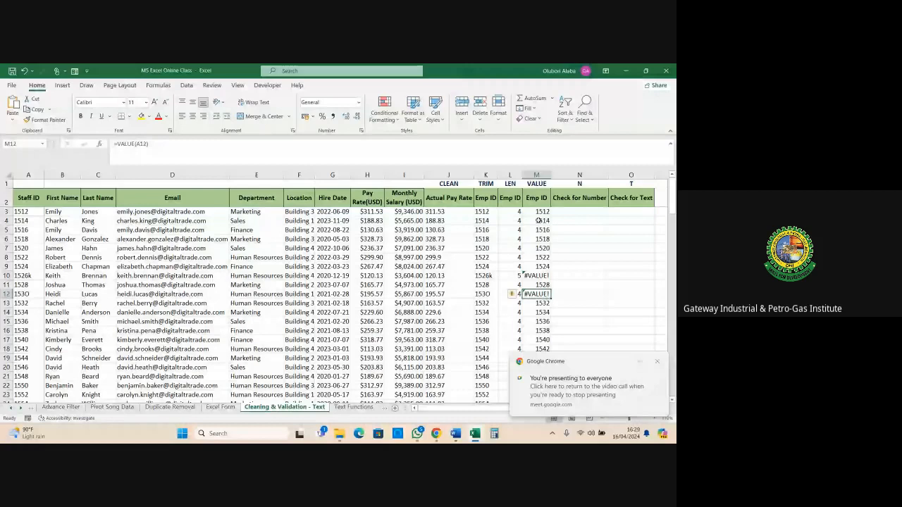
Review the VALUE results in M3:M12 and the N heading above the Check for Number column
{"action": "left_click_drag", "start_coordinate": [539, 211], "coordinate": [536, 296]}
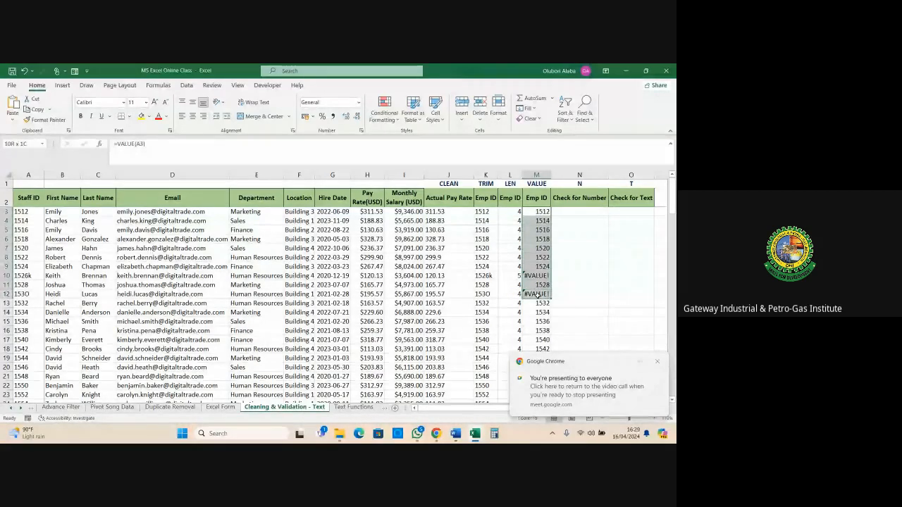
{"action": "left_click", "coordinate": [577, 230]}
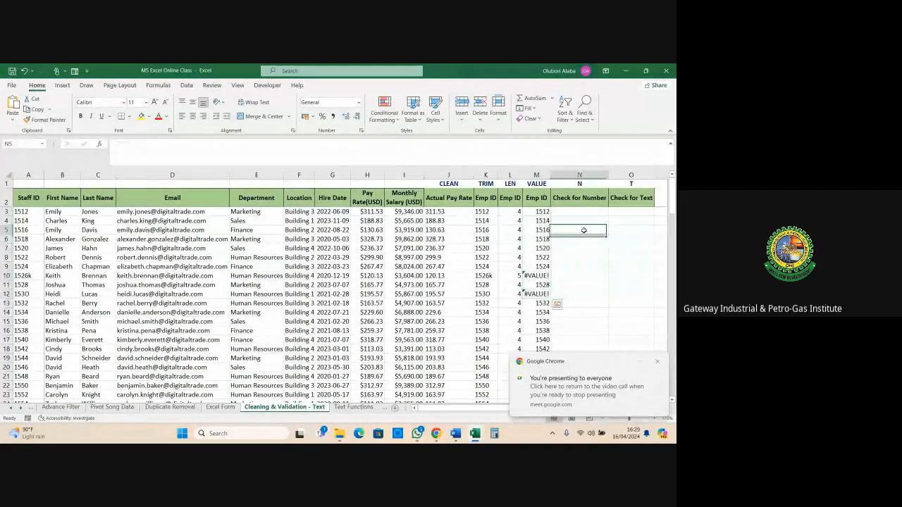
{"action": "left_click", "coordinate": [577, 183]}
Enter =N(A3) in N3 under Check for Number, and fill the formula down the whole column
{"action": "left_click", "coordinate": [579, 212]}
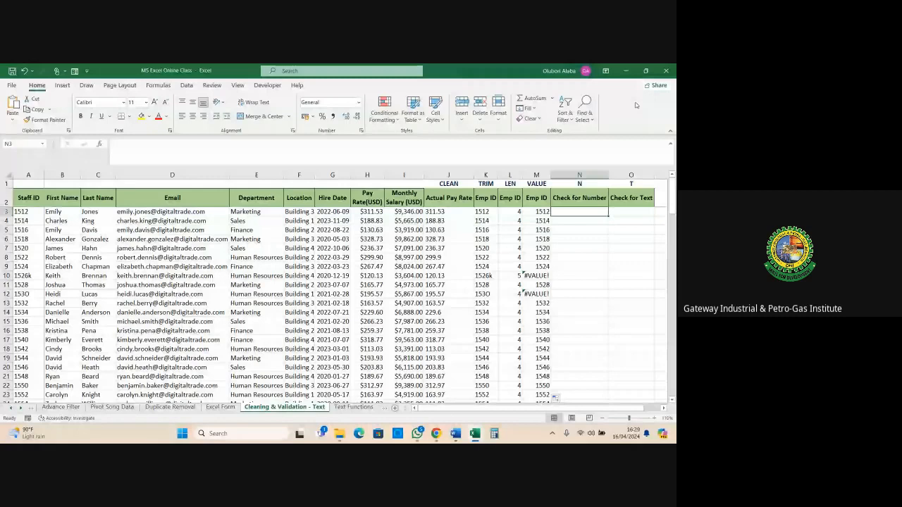
{"action": "type", "text": "=n"}
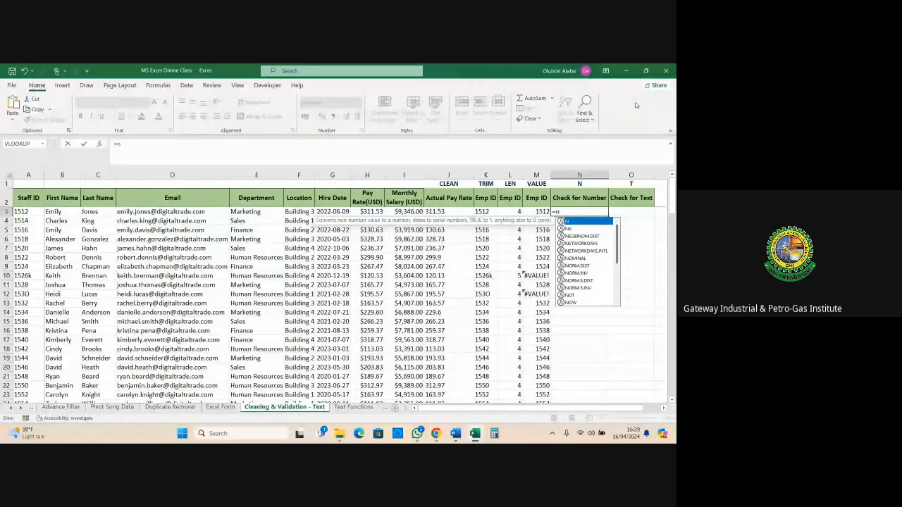
{"action": "key", "text": "Tab"}
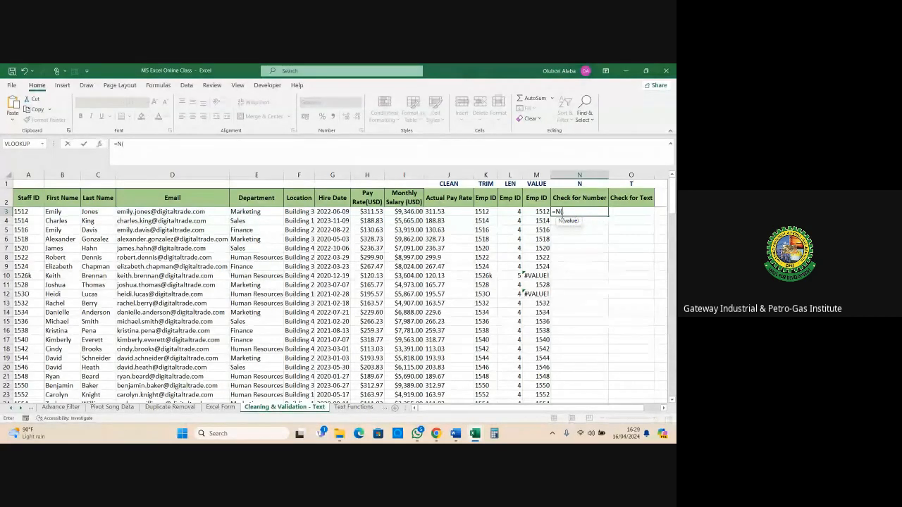
{"action": "left_click", "coordinate": [24, 212]}
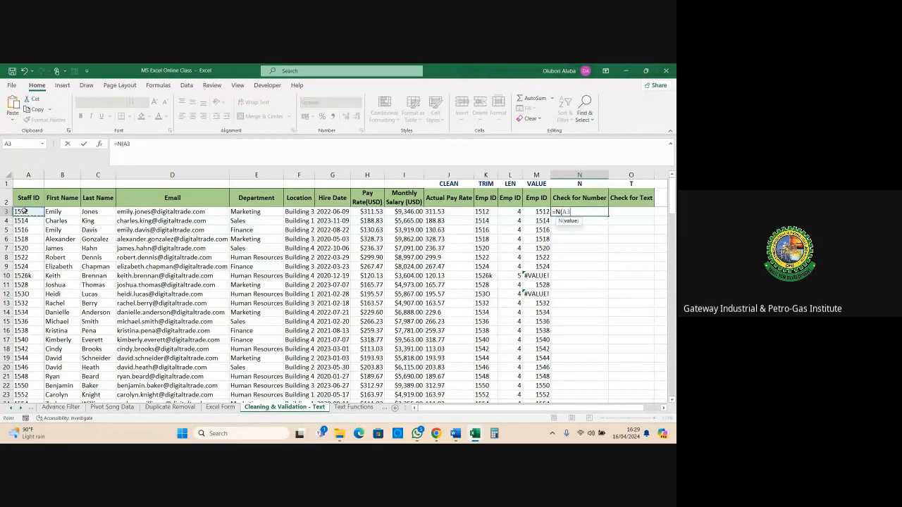
{"action": "key", "text": "Return"}
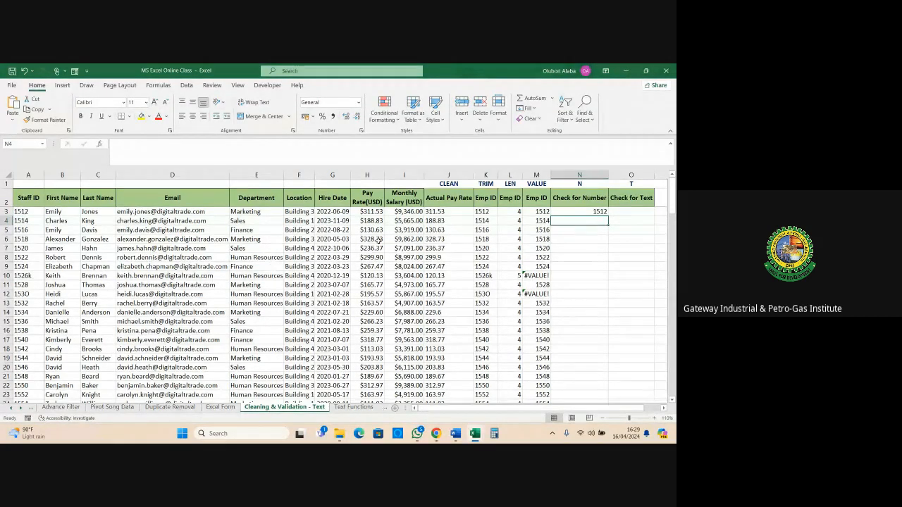
{"action": "left_click", "coordinate": [577, 213]}
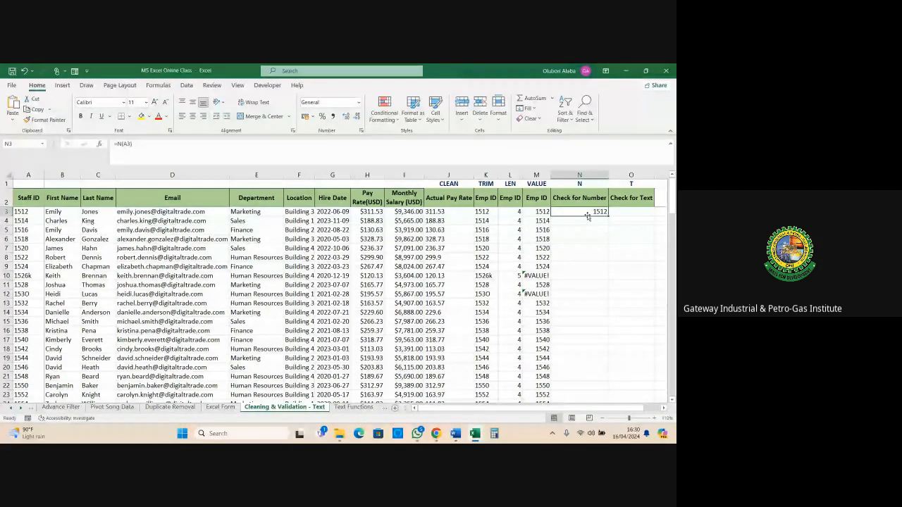
{"action": "double_click", "coordinate": [608, 215]}
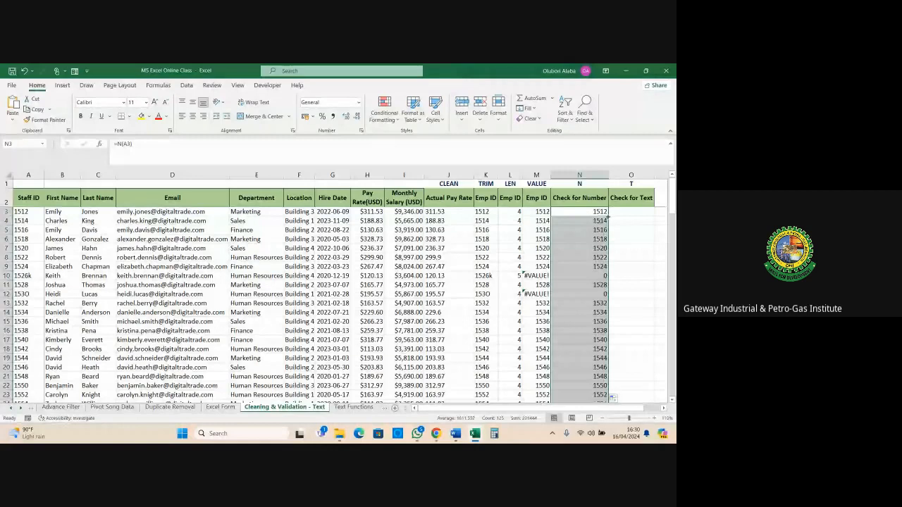
Compare the VALUE and N results in columns M and N for the staff IDs in rows 10 and 12
{"action": "left_click", "coordinate": [591, 276]}
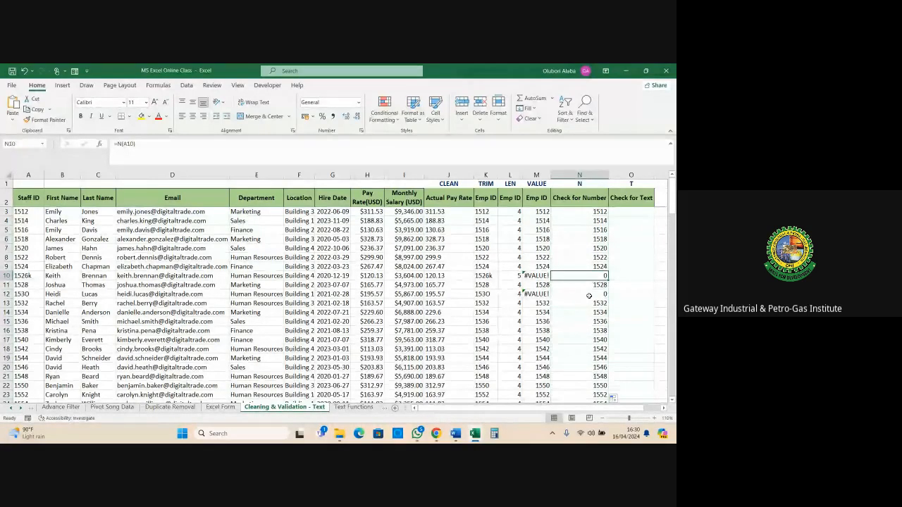
{"action": "left_click", "coordinate": [588, 295]}
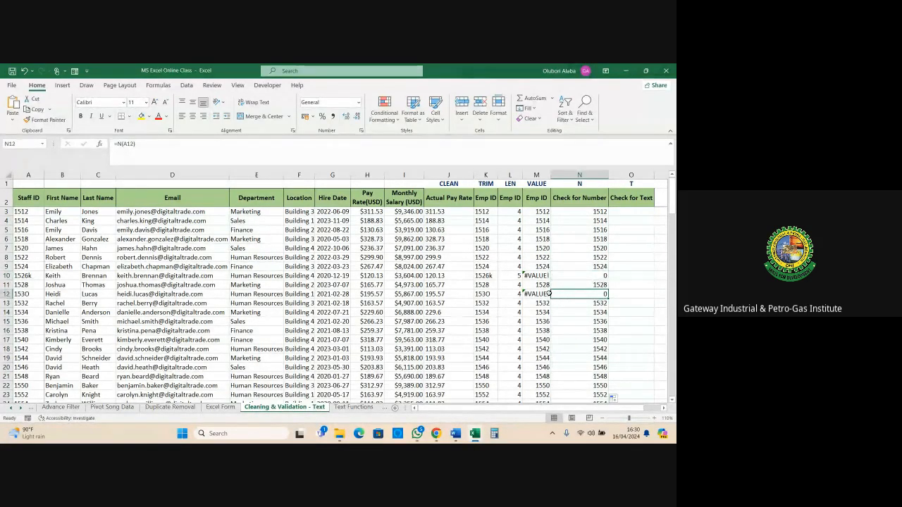
{"action": "left_click_drag", "start_coordinate": [535, 175], "coordinate": [566, 176]}
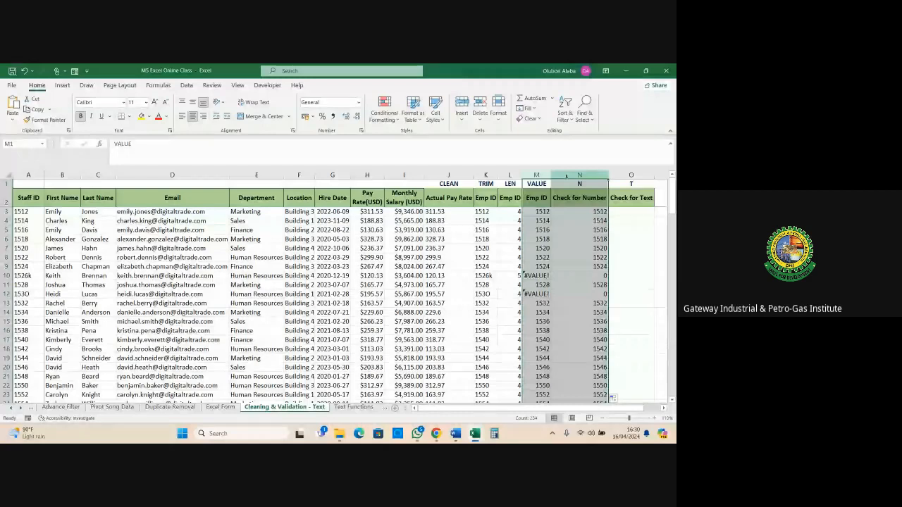
{"action": "left_click", "coordinate": [569, 331]}
{"action": "key", "text": "ctrl+shift+Down"}
{"action": "left_click", "coordinate": [569, 331]}
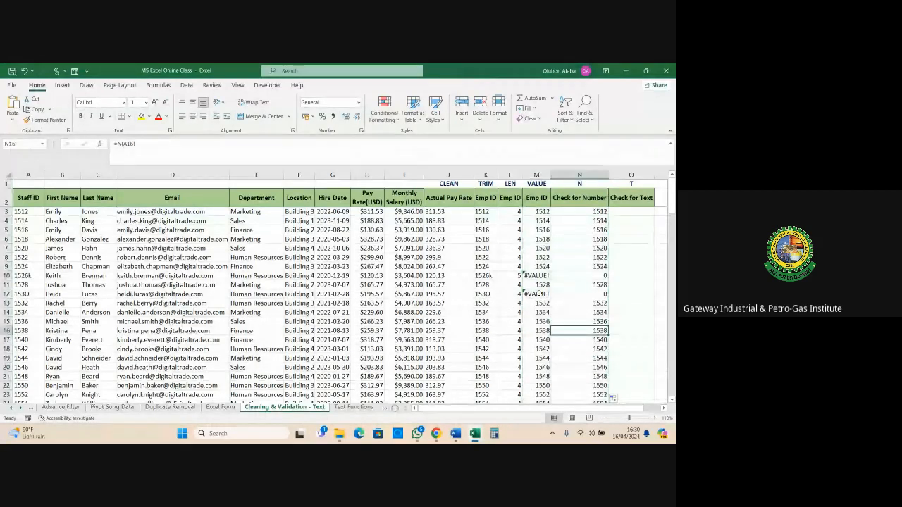
{"action": "left_click", "coordinate": [534, 276]}
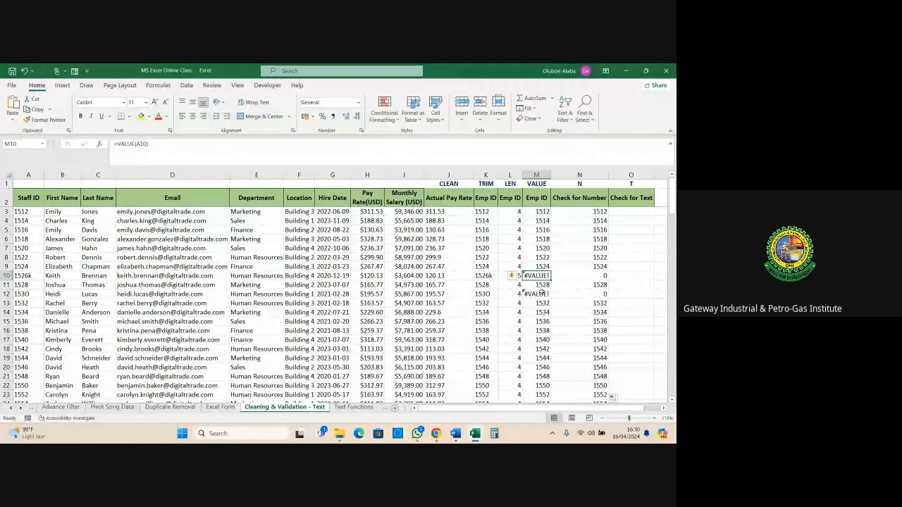
{"action": "left_click", "coordinate": [538, 294]}
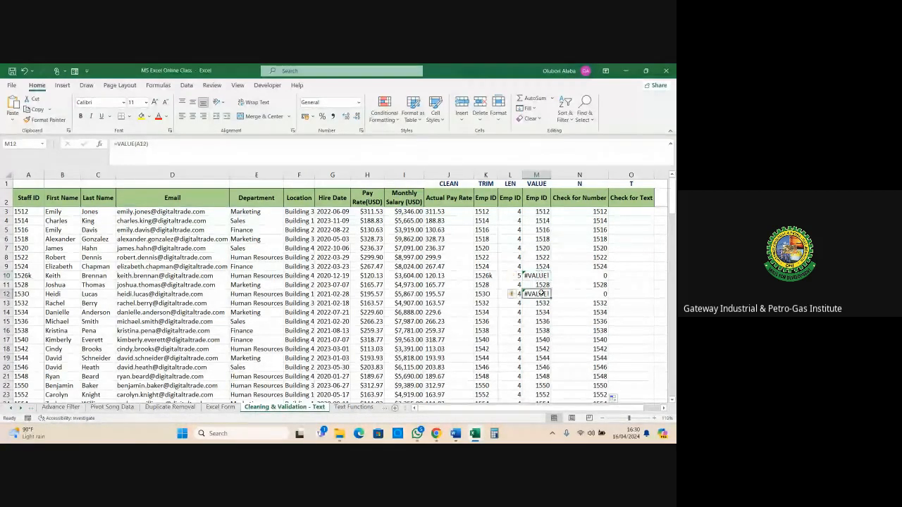
{"action": "left_click", "coordinate": [594, 277]}
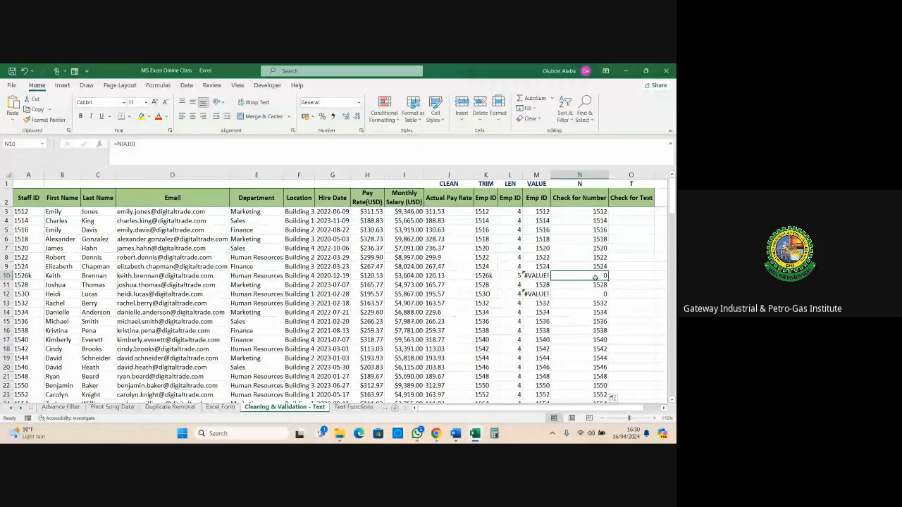
{"action": "left_click", "coordinate": [596, 295]}
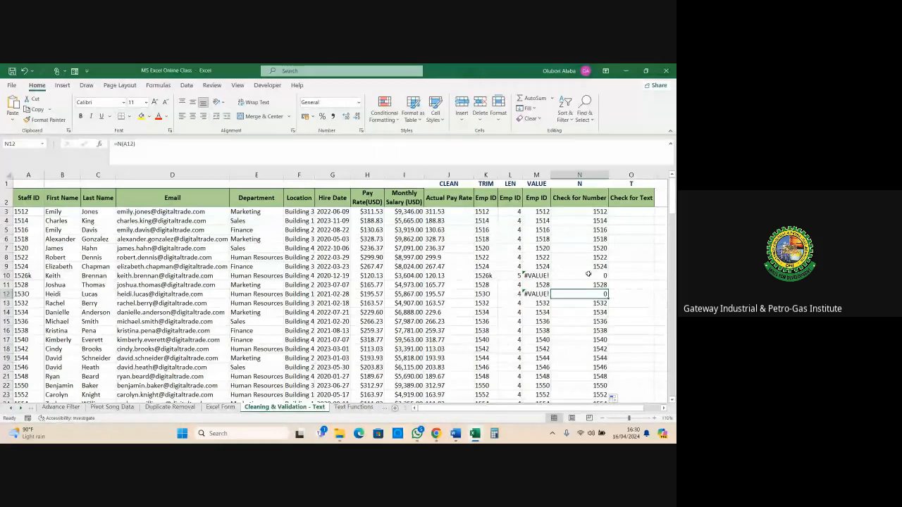
{"action": "left_click_drag", "start_coordinate": [524, 273], "coordinate": [596, 292]}
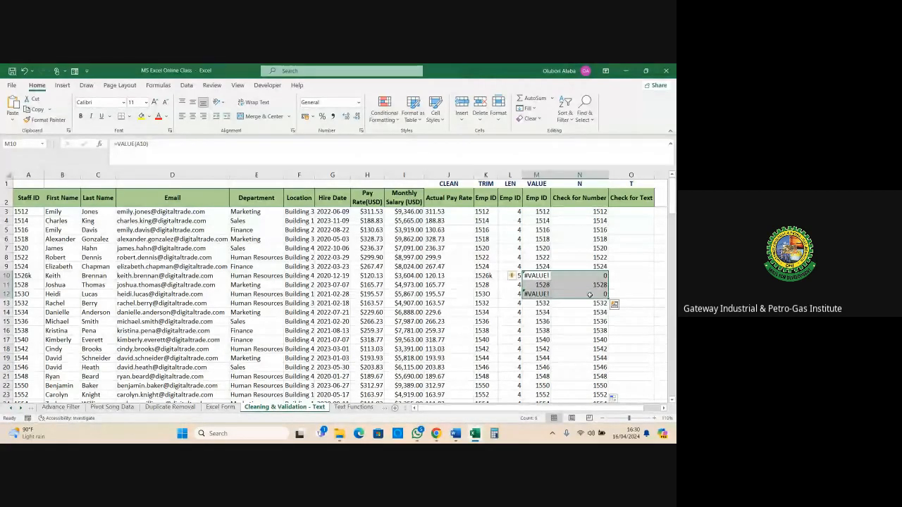
{"action": "left_click", "coordinate": [589, 294]}
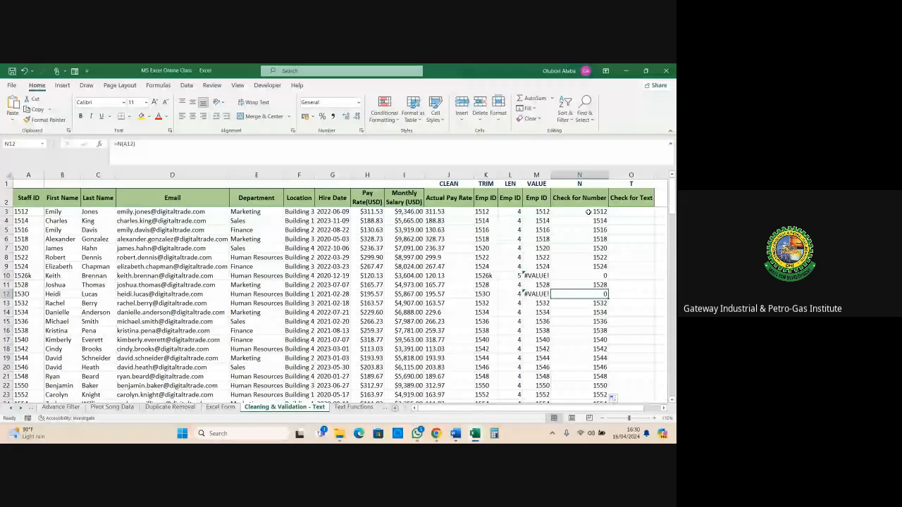
Undo the fill of the N formula under Check for Number, and fill it down again from N3
{"action": "left_click", "coordinate": [588, 211]}
{"action": "key", "text": "ctrl+z"}
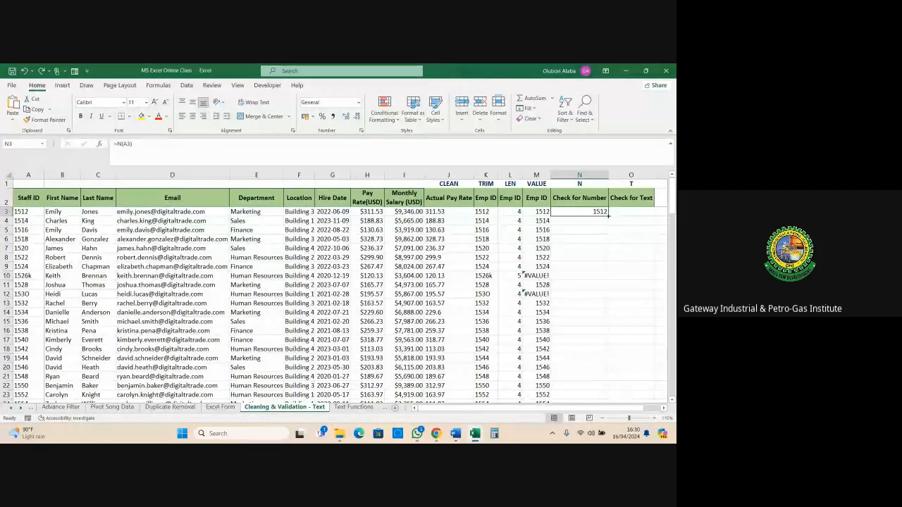
{"action": "double_click", "coordinate": [609, 215]}
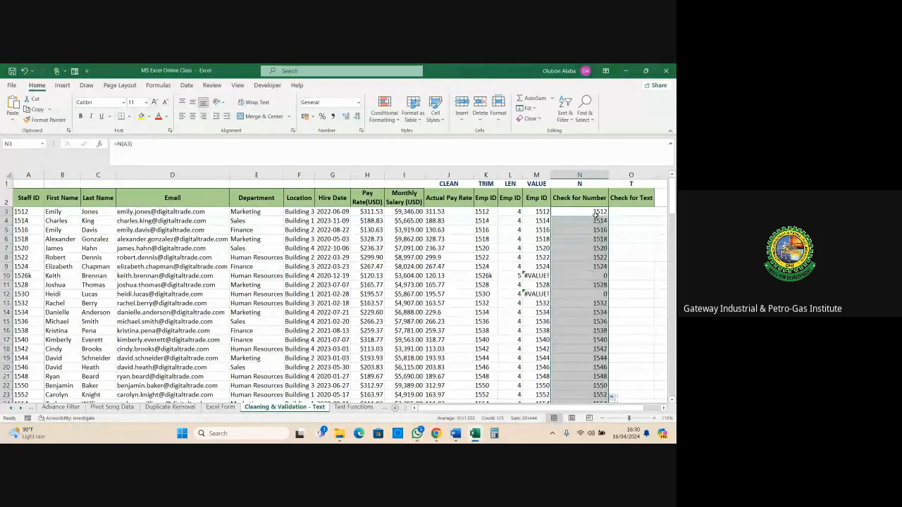
Review the Check for Number results in column N from N3 down to the last record
{"action": "left_click", "coordinate": [594, 211]}
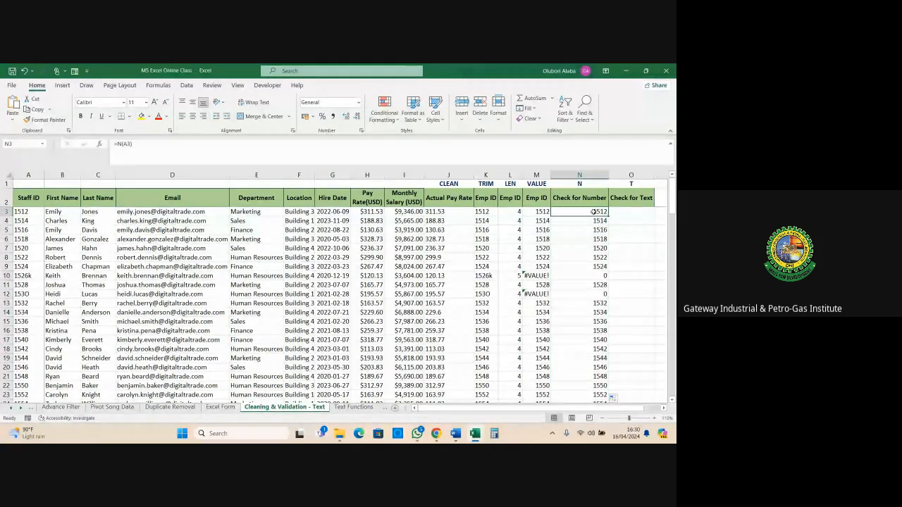
{"action": "key", "text": "ctrl+shift+Down"}
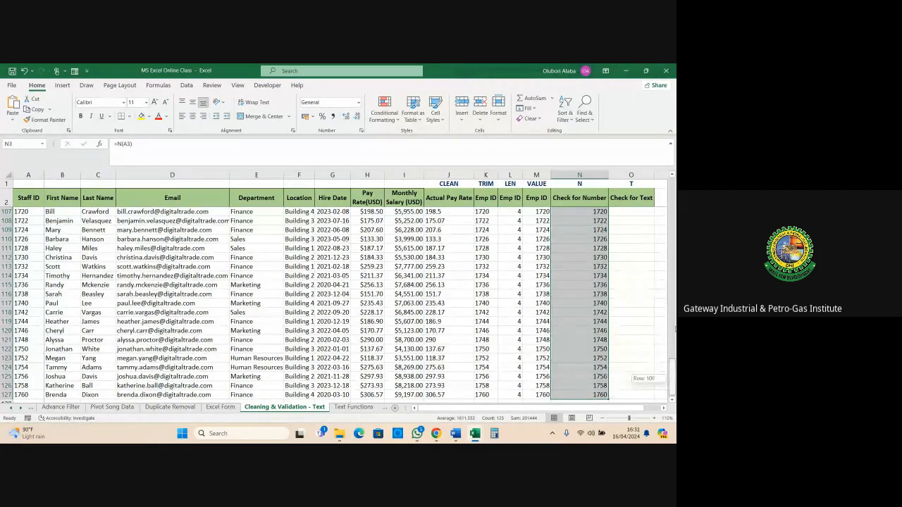
{"action": "left_click_drag", "start_coordinate": [671, 373], "coordinate": [671, 194]}
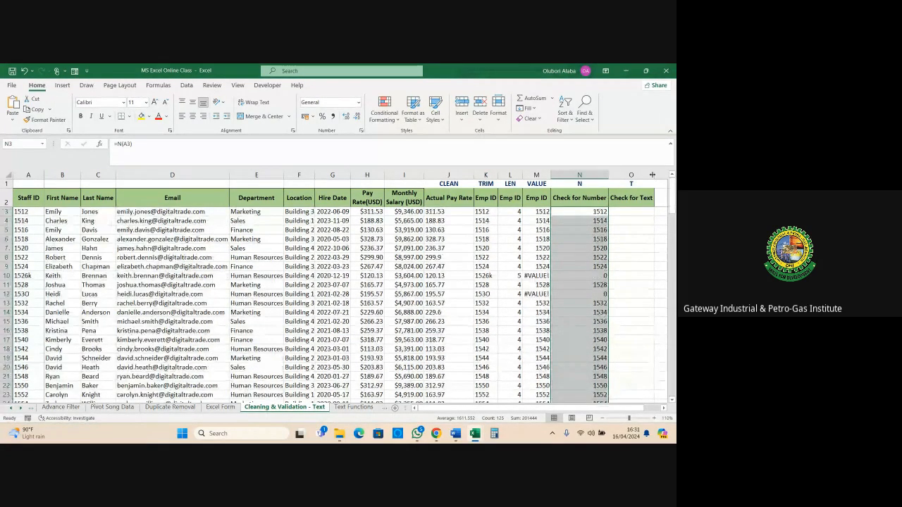
{"action": "left_click", "coordinate": [636, 361]}
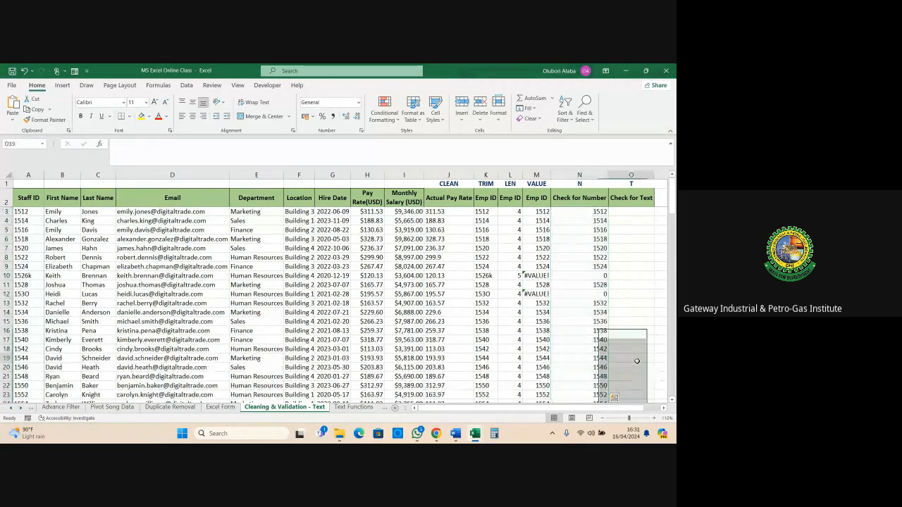
{"action": "left_click", "coordinate": [590, 212]}
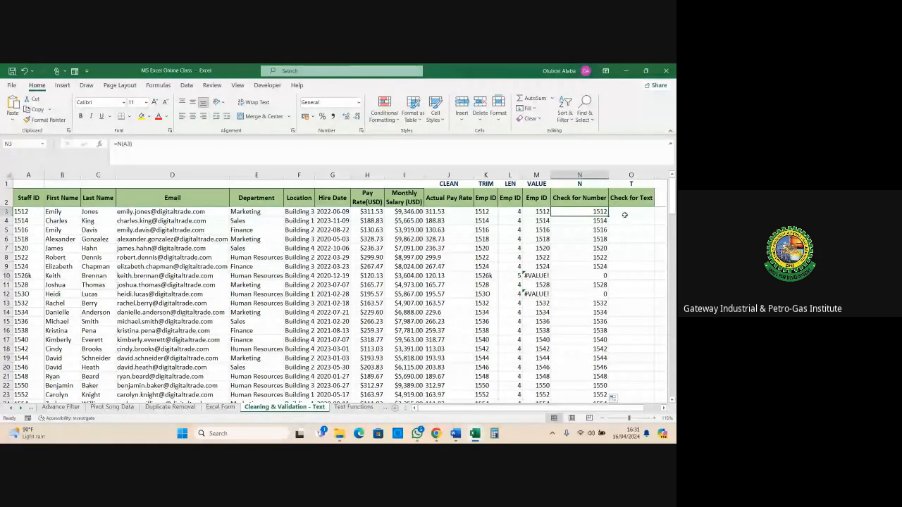
Enter =T(A3) in O3 under Check for Text, and fill the formula down the whole column
{"action": "left_click", "coordinate": [662, 409]}
{"action": "left_click", "coordinate": [662, 409]}
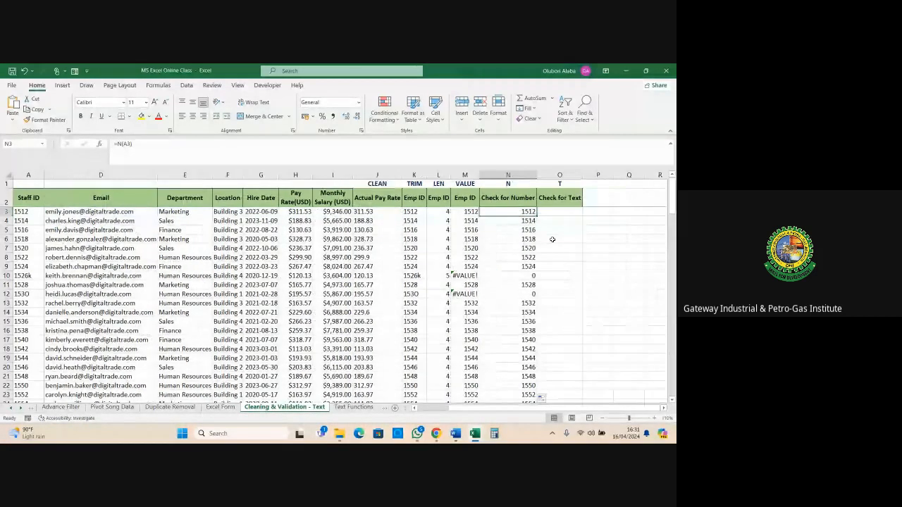
{"action": "left_click", "coordinate": [561, 211]}
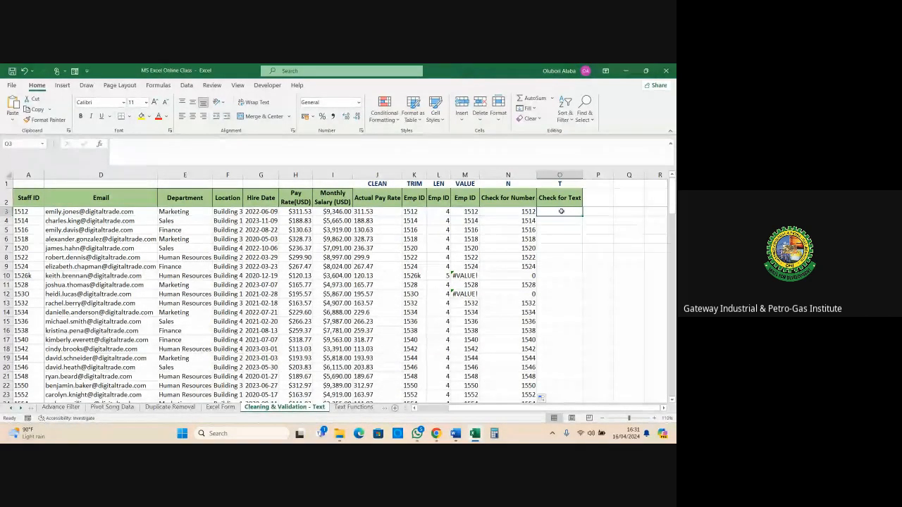
{"action": "type", "text": "=T("}
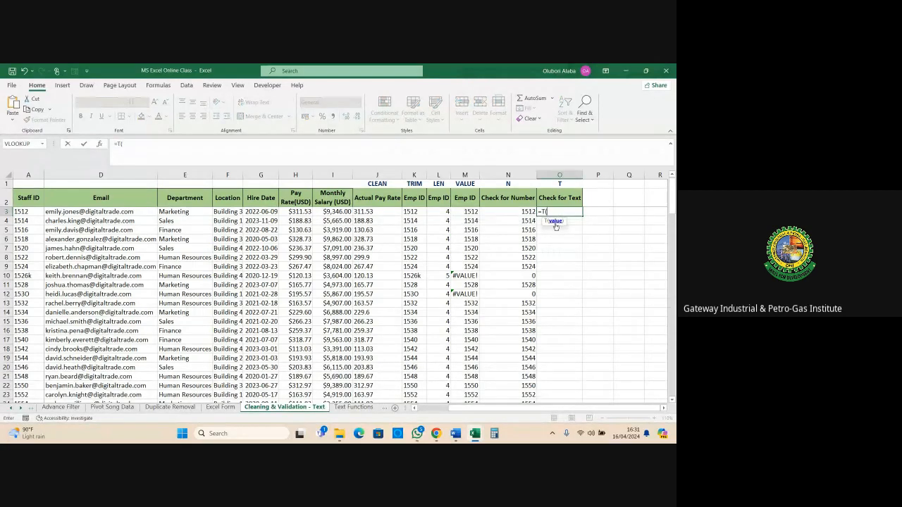
{"action": "left_click", "coordinate": [24, 213]}
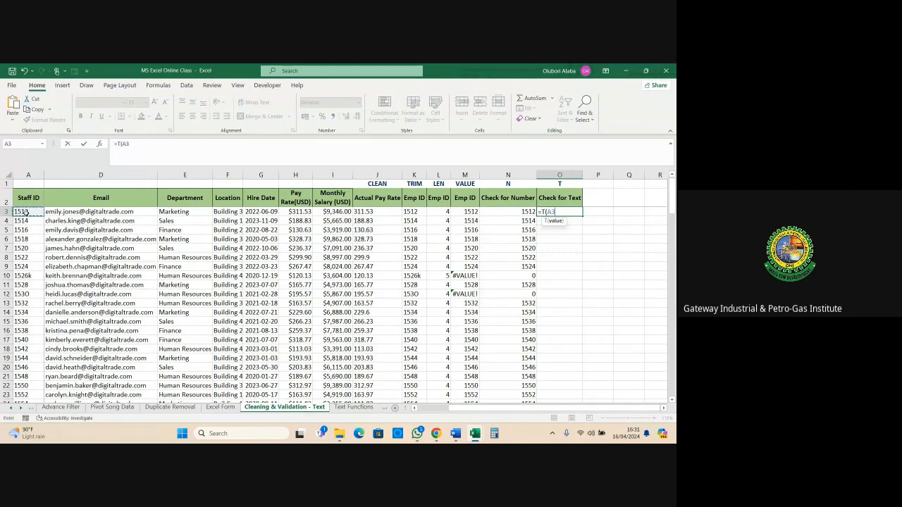
{"action": "key", "text": "Return"}
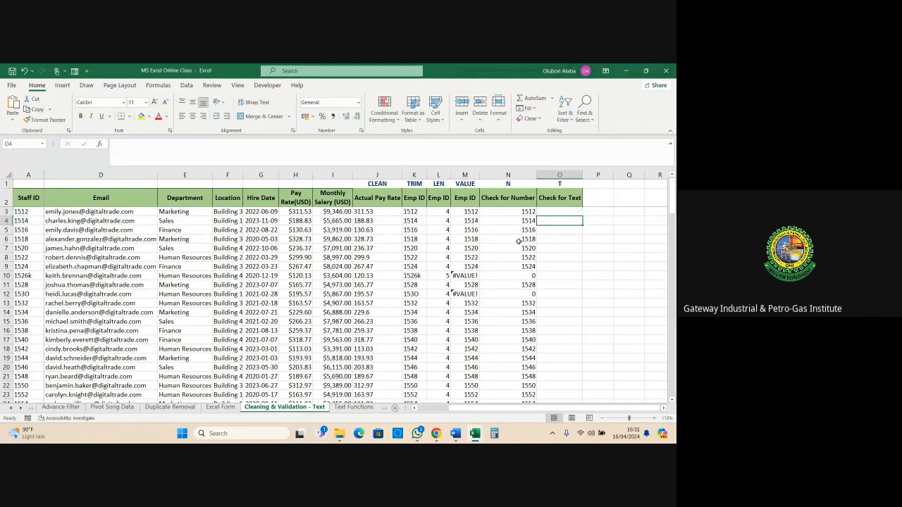
{"action": "left_click", "coordinate": [558, 212]}
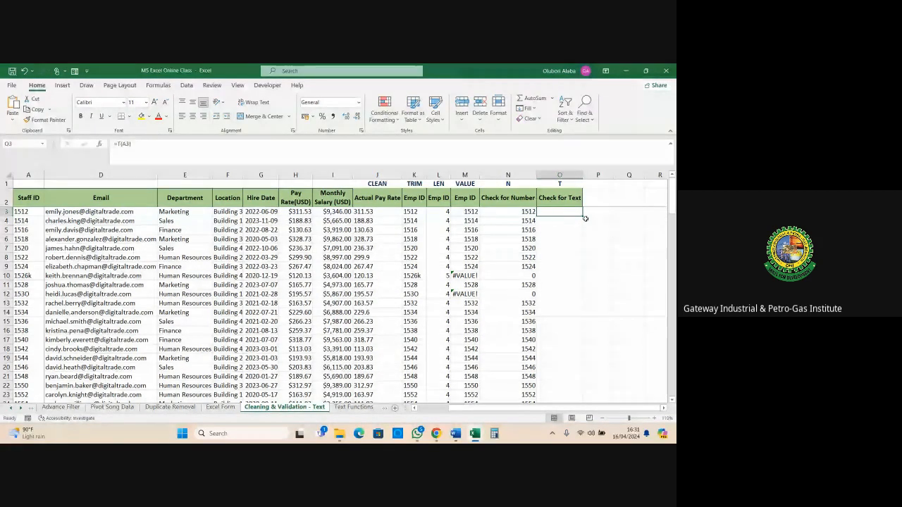
{"action": "double_click", "coordinate": [585, 219]}
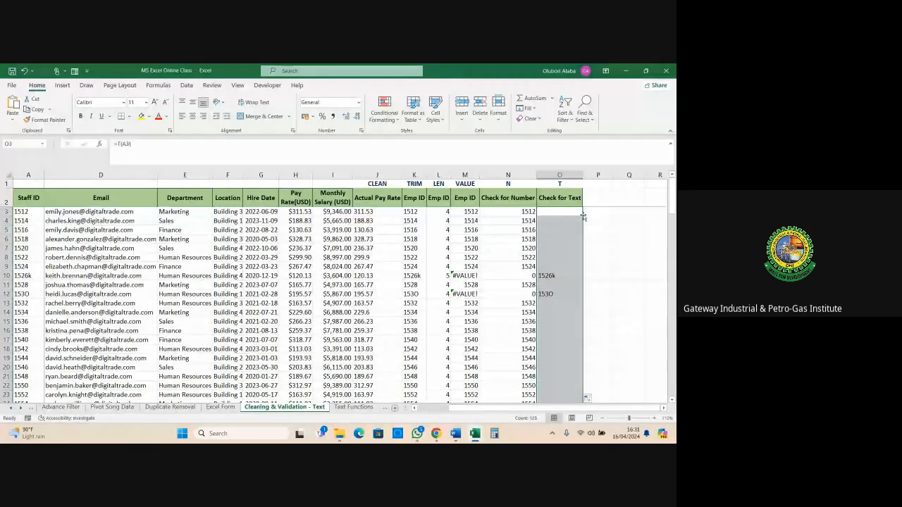
Compare the VALUE, N and T results in columns M to O for the staff IDs in rows 10 and 12
{"action": "scroll", "coordinate": [584, 217], "scroll_direction": "down", "scroll_amount": 1}
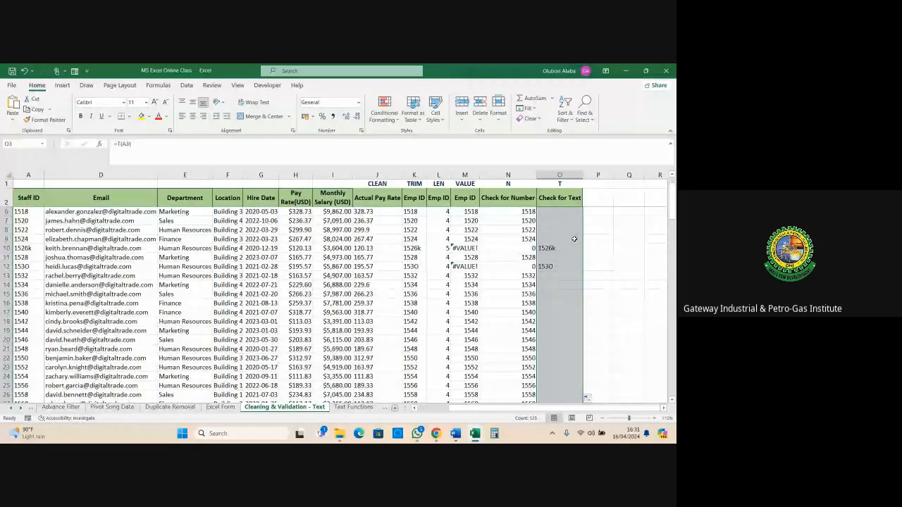
{"action": "left_click", "coordinate": [456, 248]}
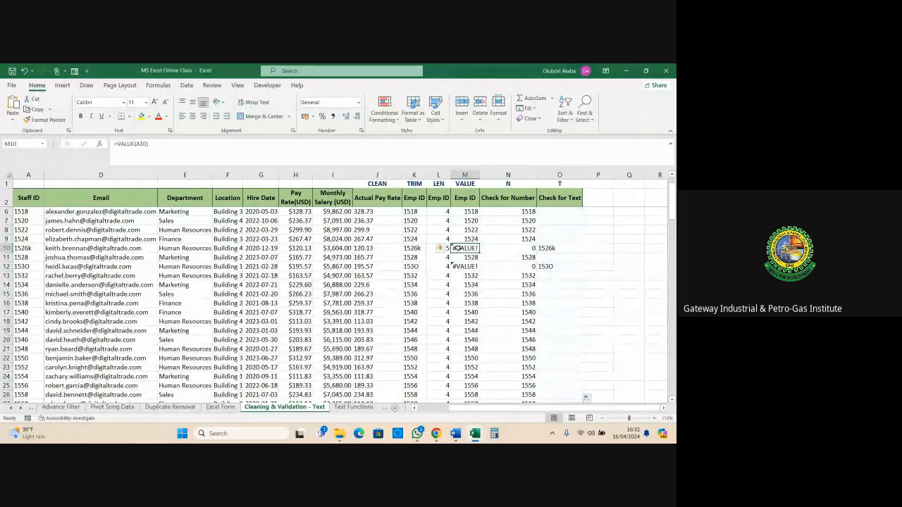
{"action": "left_click_drag", "start_coordinate": [461, 247], "coordinate": [558, 248]}
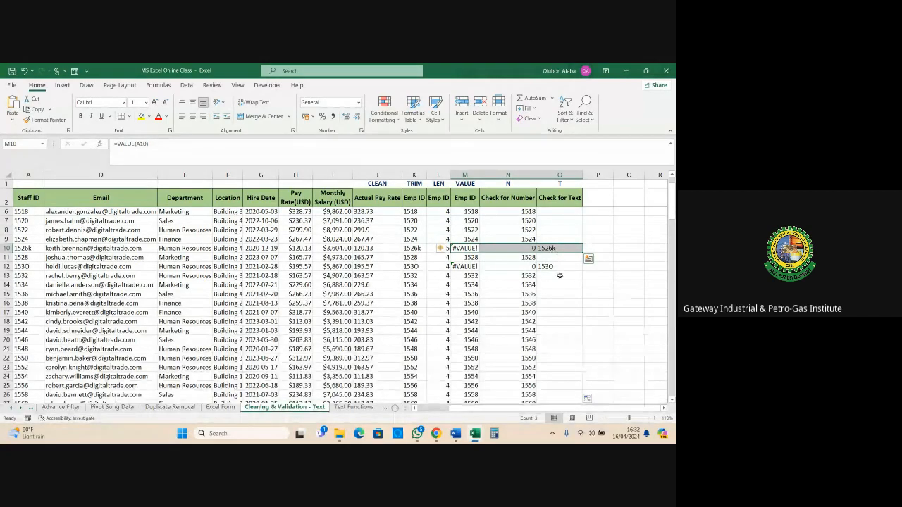
{"action": "left_click", "coordinate": [555, 251]}
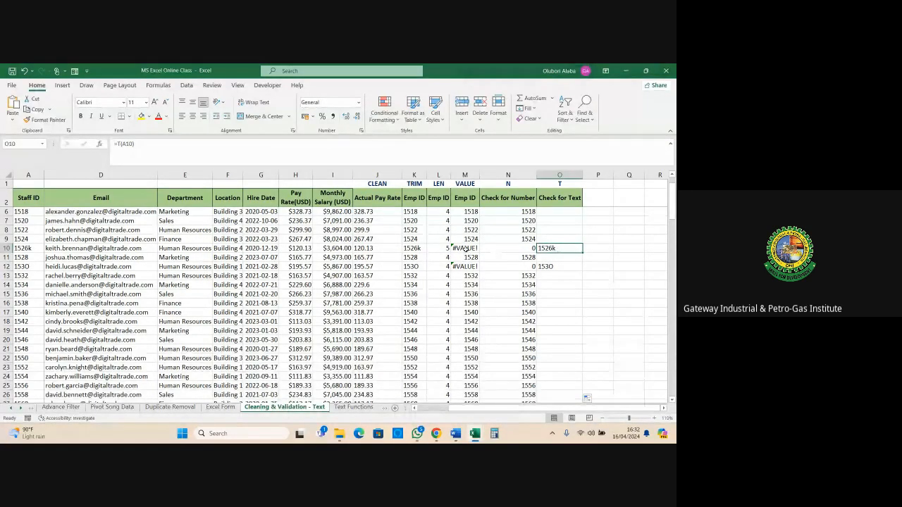
{"action": "left_click", "coordinate": [466, 251]}
{"action": "left_click", "coordinate": [514, 248]}
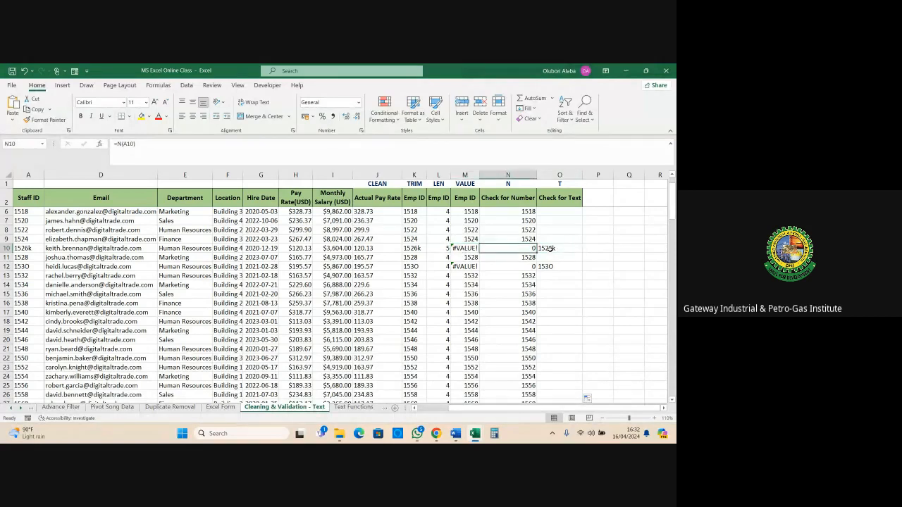
{"action": "left_click", "coordinate": [550, 249]}
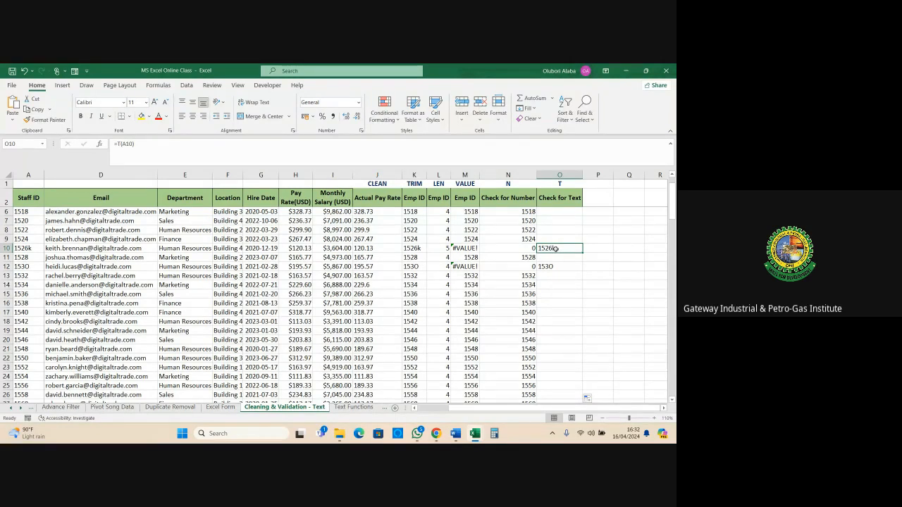
{"action": "left_click", "coordinate": [548, 267]}
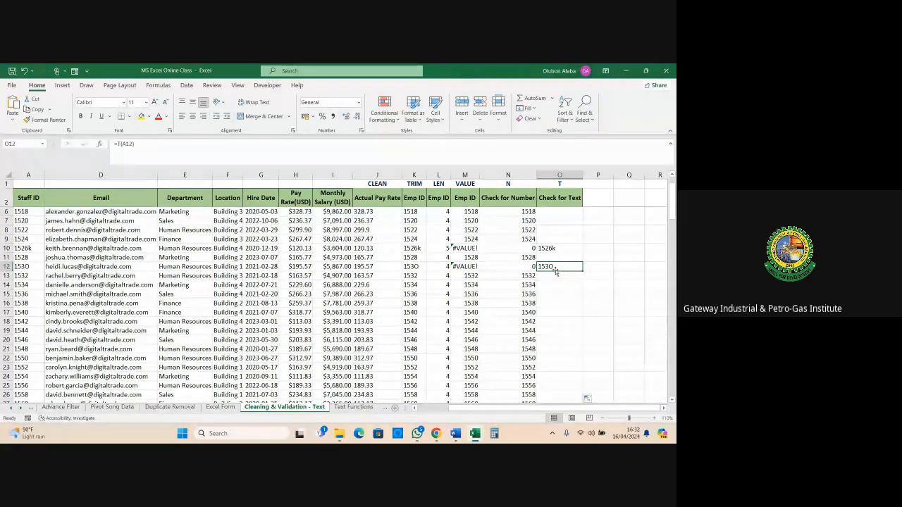
{"action": "left_click", "coordinate": [558, 176]}
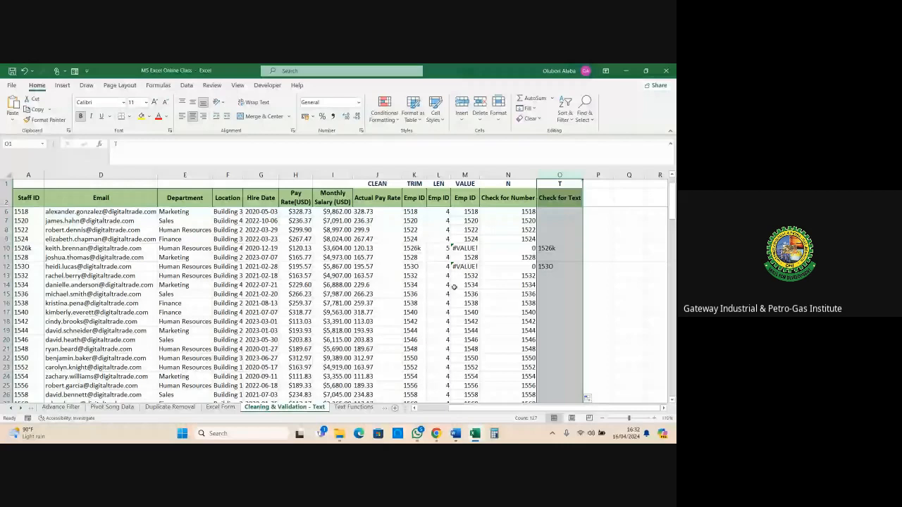
Review the function headings from CLEAN to T in J1:O1, and switch to the Text Functions sheet
{"action": "left_click", "coordinate": [367, 184]}
{"action": "left_click_drag", "start_coordinate": [367, 184], "coordinate": [540, 193]}
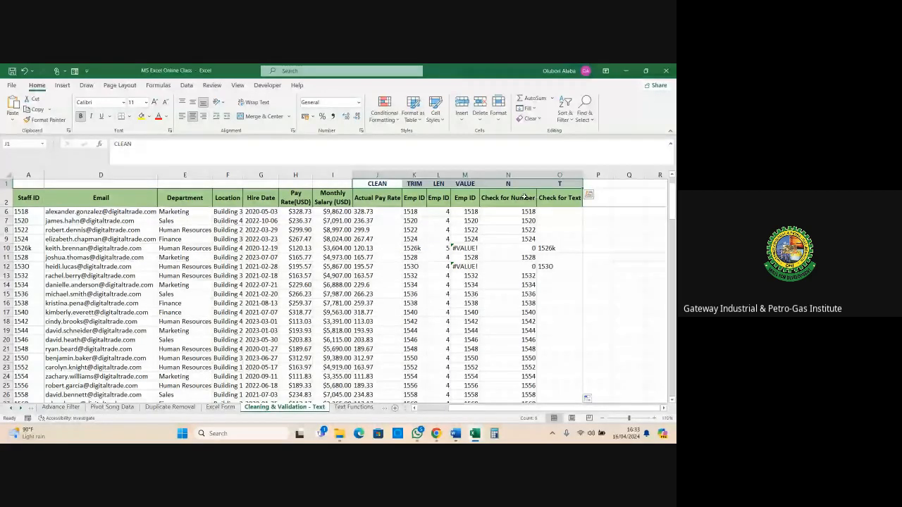
{"action": "left_click", "coordinate": [439, 239]}
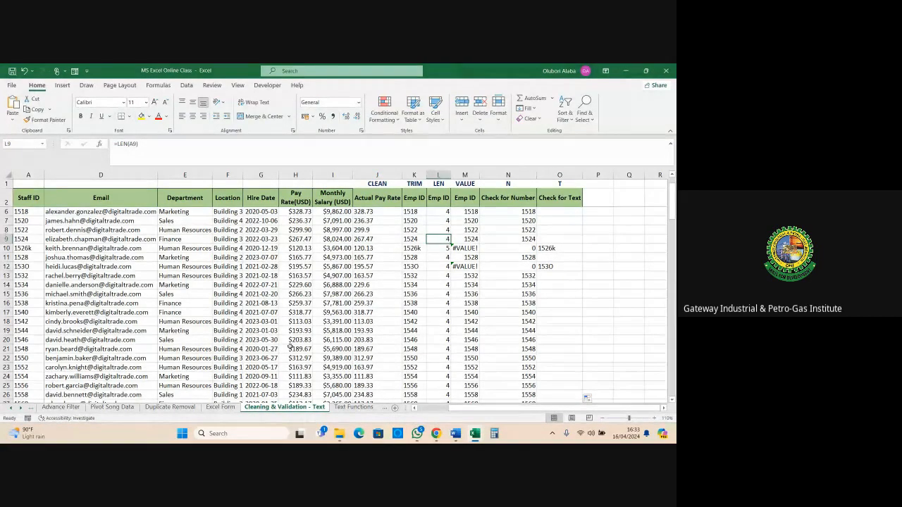
{"action": "left_click", "coordinate": [346, 408]}
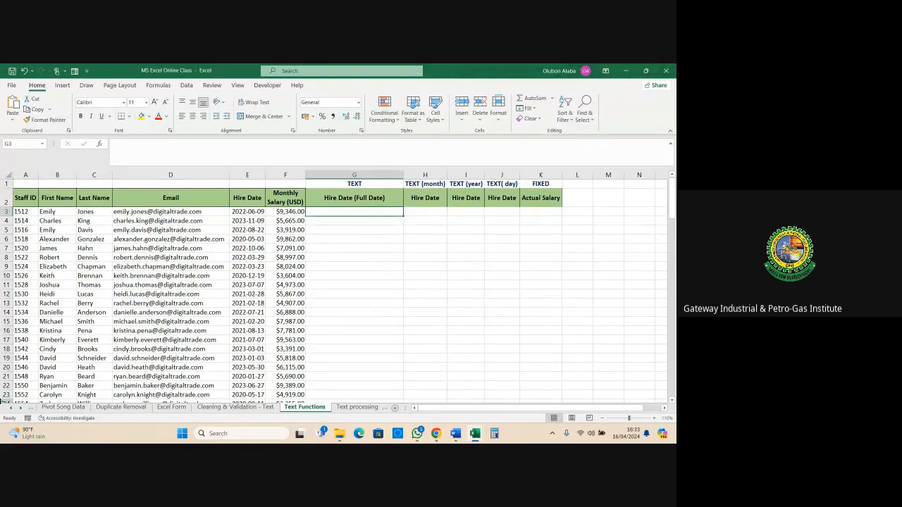
Review the staff data columns from Staff ID to Monthly Salary (USD), focusing on the Hire Date and salary columns
{"action": "left_click", "coordinate": [26, 202]}
{"action": "left_click", "coordinate": [65, 200]}
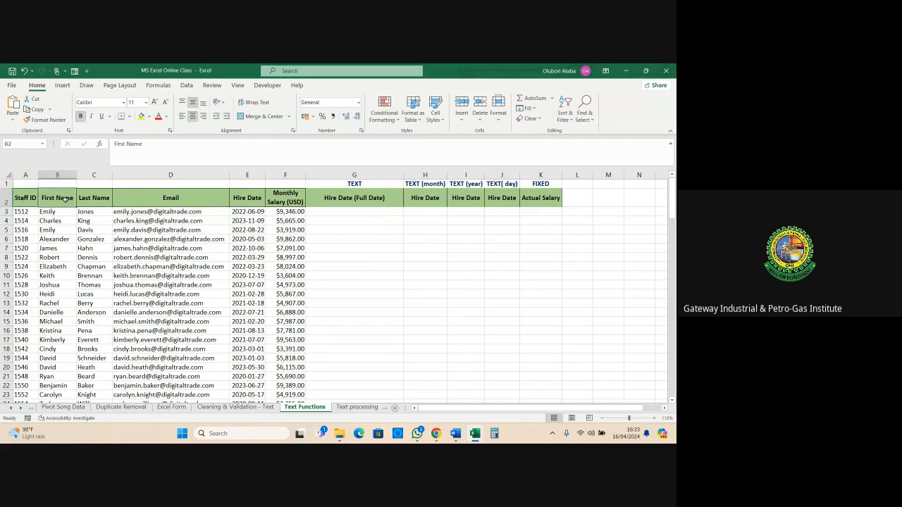
{"action": "left_click", "coordinate": [84, 197]}
{"action": "left_click", "coordinate": [114, 205]}
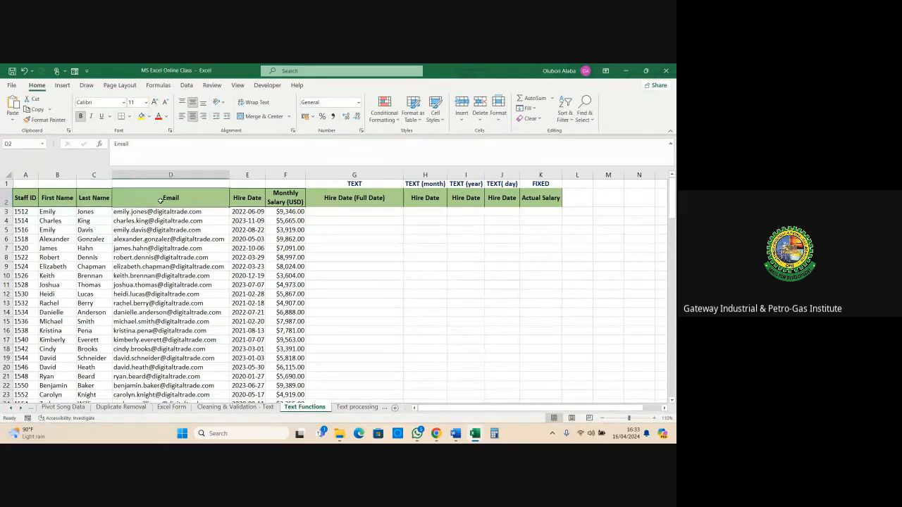
{"action": "left_click", "coordinate": [251, 199]}
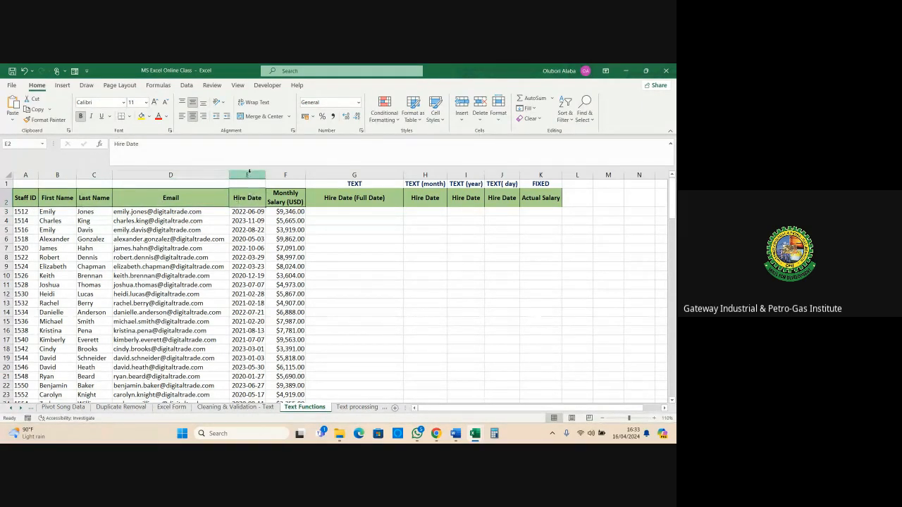
{"action": "left_click", "coordinate": [248, 171]}
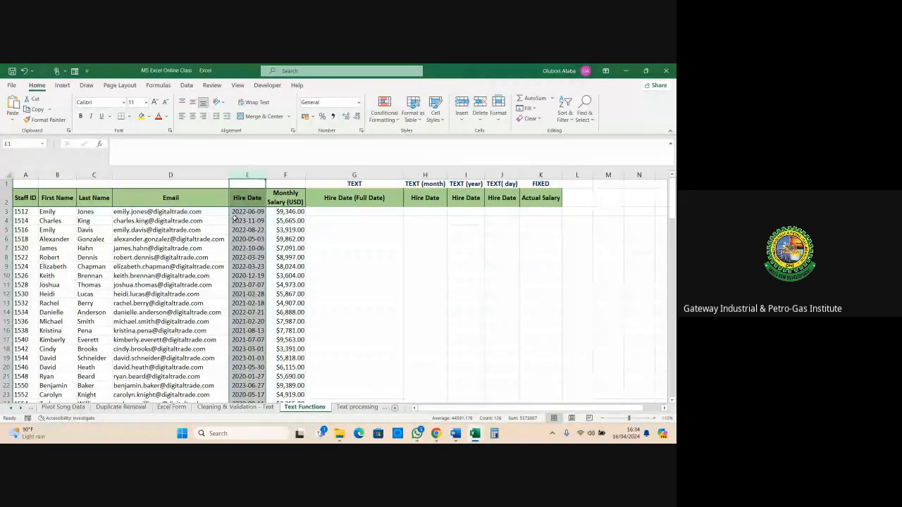
{"action": "left_click", "coordinate": [240, 230]}
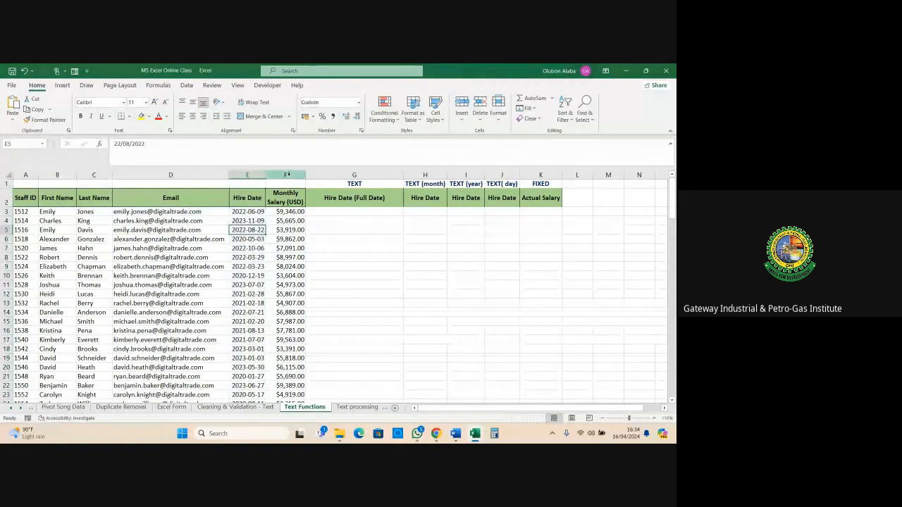
{"action": "left_click", "coordinate": [287, 174]}
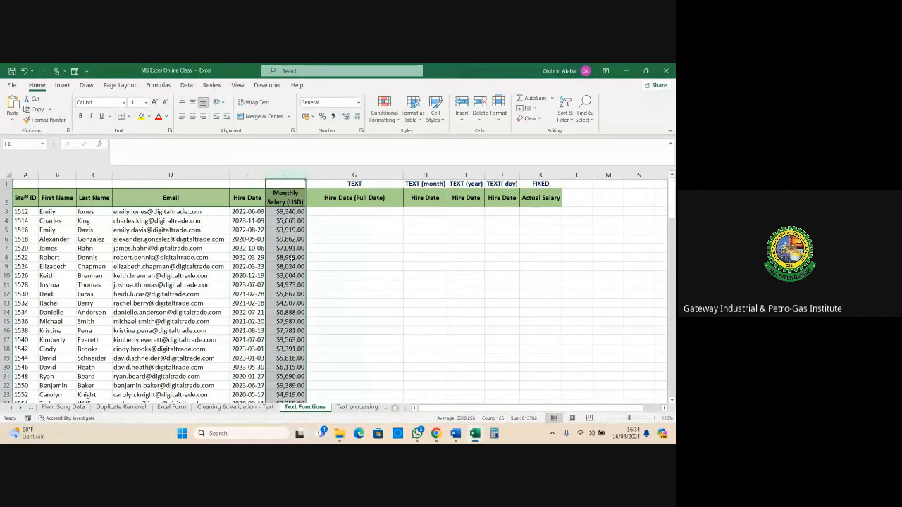
Look over the empty Hire Date (Full Date) column, and slightly widen the Hire Date column E
{"action": "left_click", "coordinate": [355, 247]}
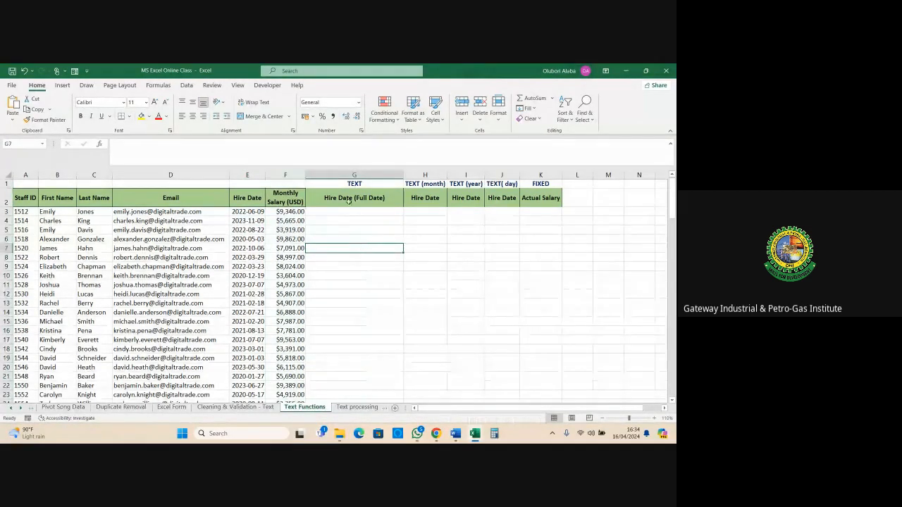
{"action": "left_click_drag", "start_coordinate": [348, 201], "coordinate": [374, 352]}
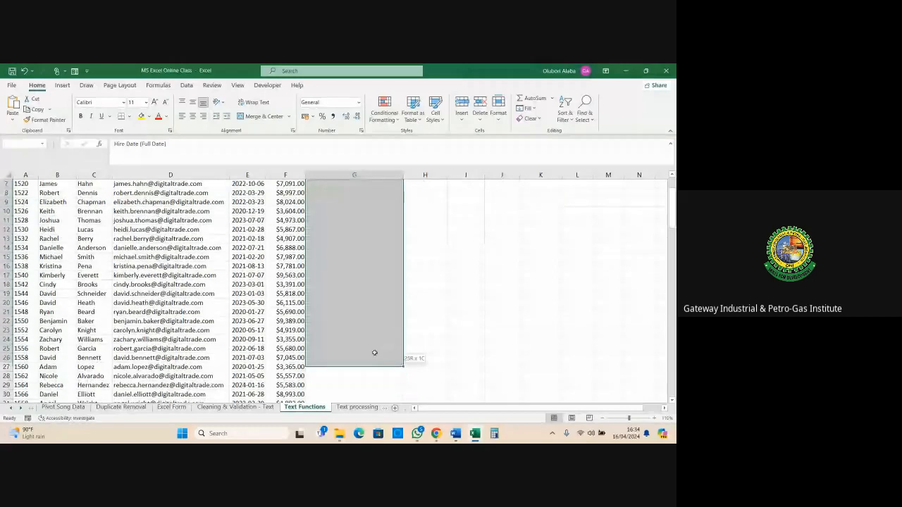
{"action": "scroll", "coordinate": [374, 353], "scroll_direction": "up", "scroll_amount": 2}
{"action": "left_click", "coordinate": [352, 221]}
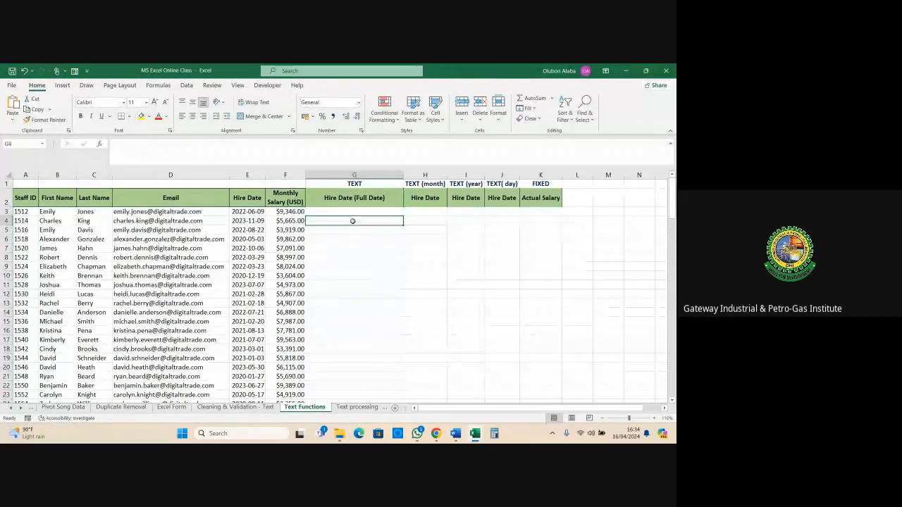
{"action": "left_click", "coordinate": [257, 213]}
{"action": "left_click_drag", "start_coordinate": [266, 176], "coordinate": [276, 176]}
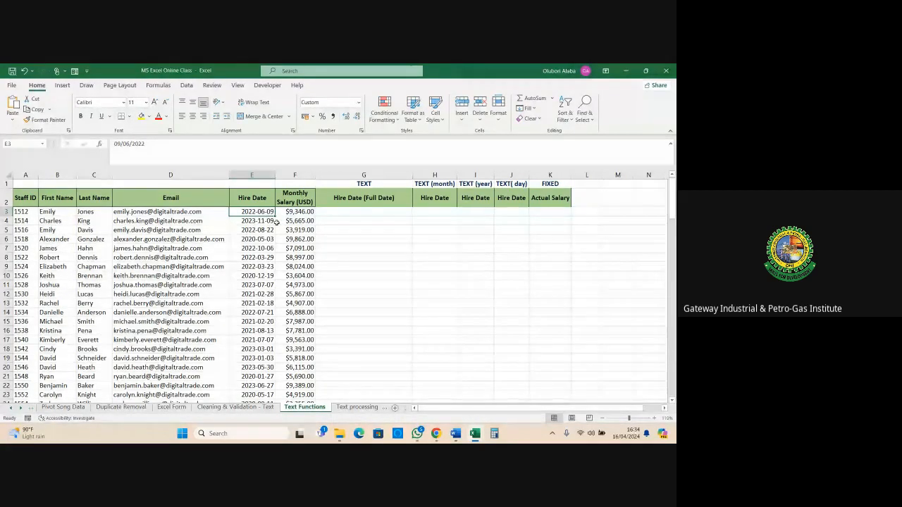
Review the TEXT, TEXT (month), TEXT (year), TEXT (day) and FIXED headings in columns G to K, and the source date in E3
{"action": "left_click_drag", "start_coordinate": [363, 199], "coordinate": [377, 266]}
{"action": "left_click", "coordinate": [434, 199]}
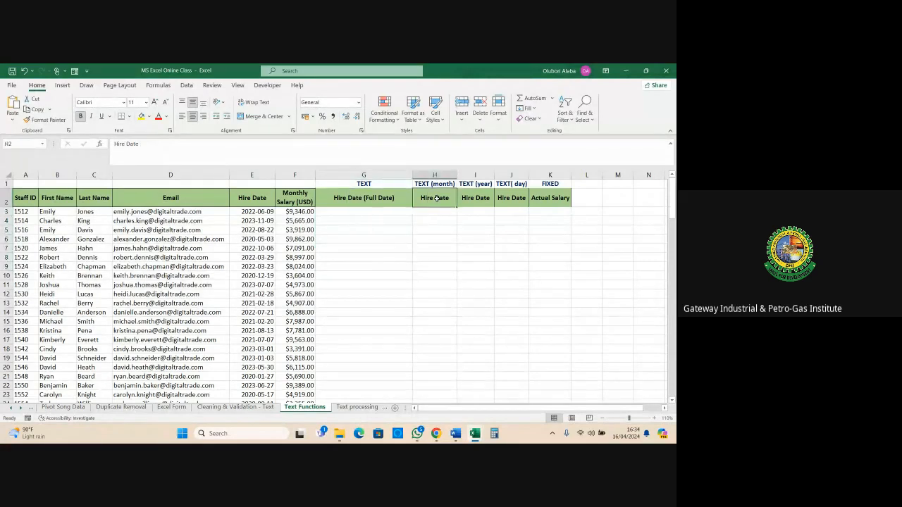
{"action": "left_click", "coordinate": [474, 198]}
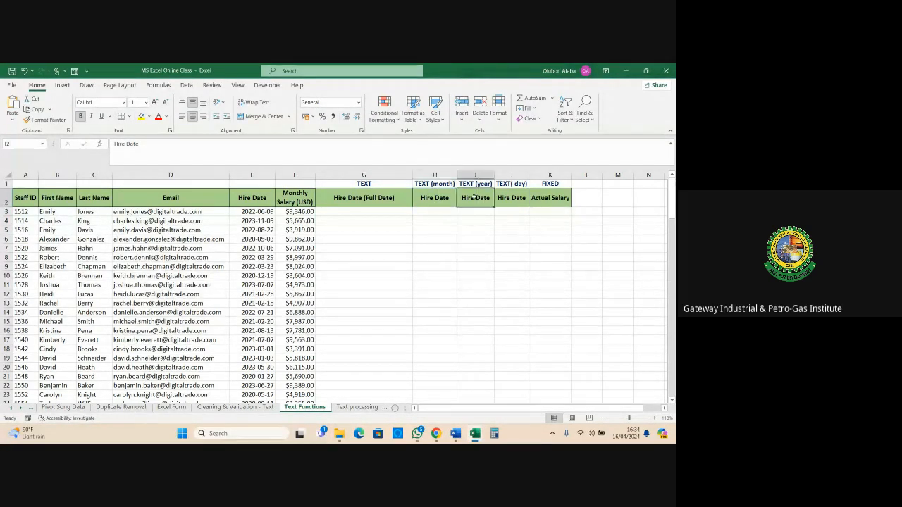
{"action": "left_click", "coordinate": [512, 198]}
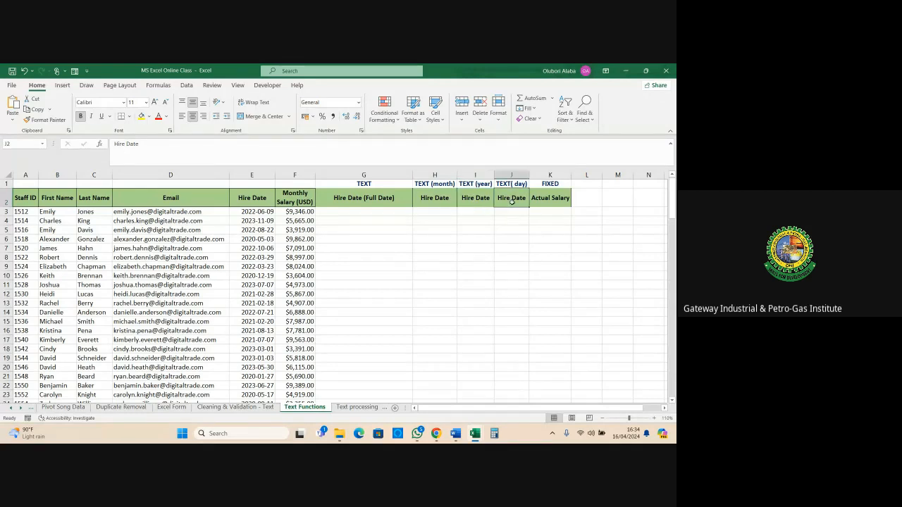
{"action": "left_click_drag", "start_coordinate": [547, 201], "coordinate": [554, 222]}
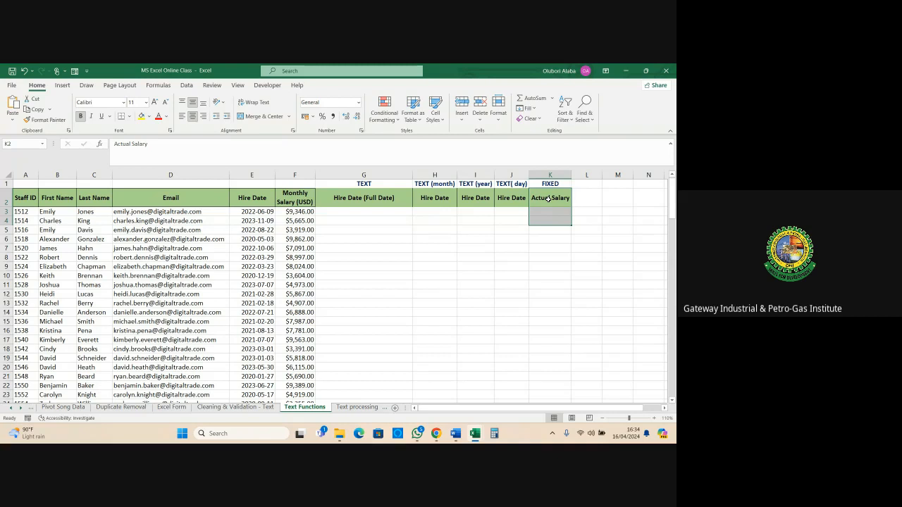
{"action": "left_click", "coordinate": [377, 214]}
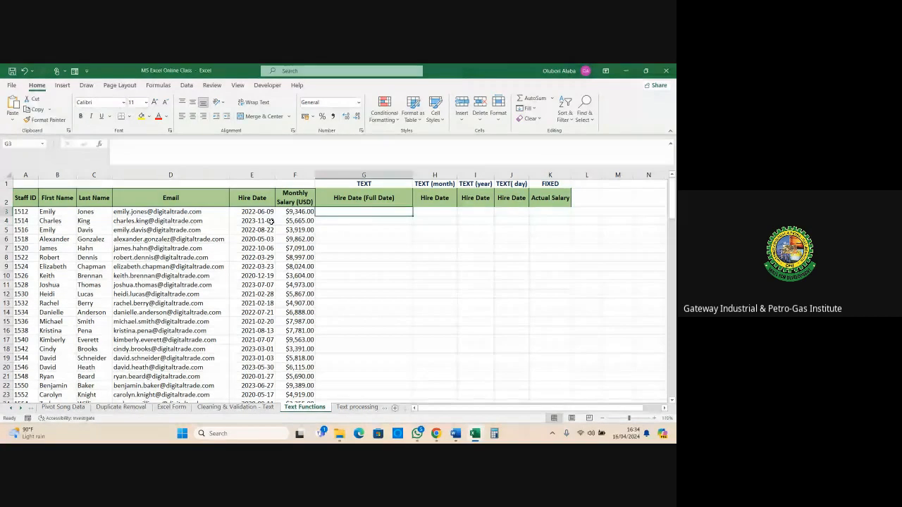
{"action": "left_click", "coordinate": [242, 212]}
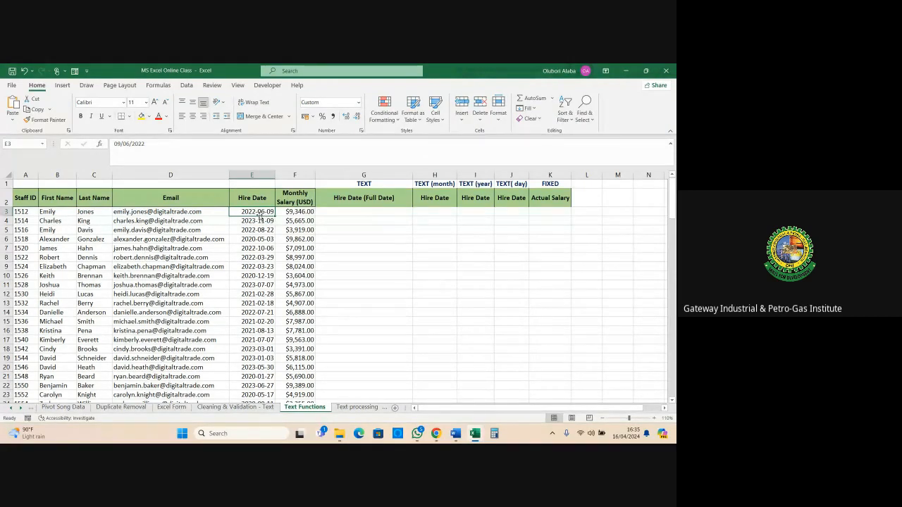
{"action": "left_click", "coordinate": [324, 214]}
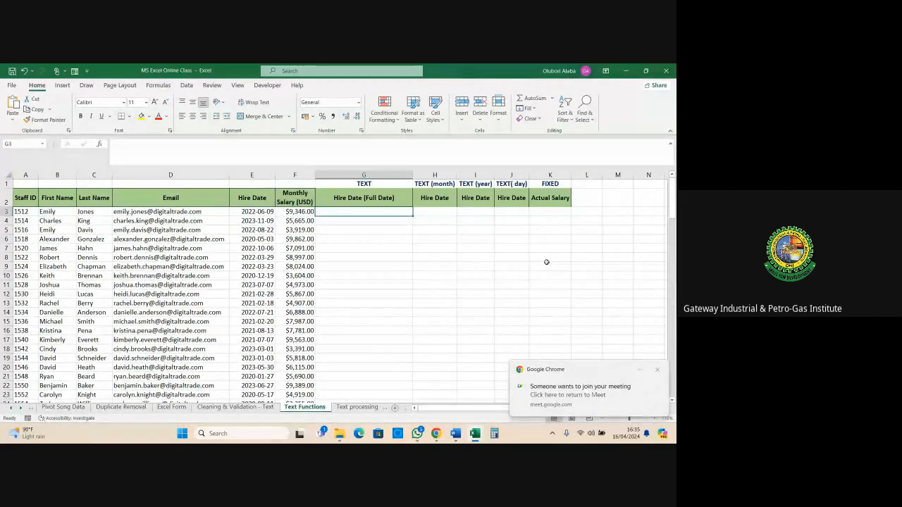
Switch to the Google Meet call in Chrome, admit the waiting participant, and return to the Excel workbook
{"action": "left_click", "coordinate": [572, 396]}
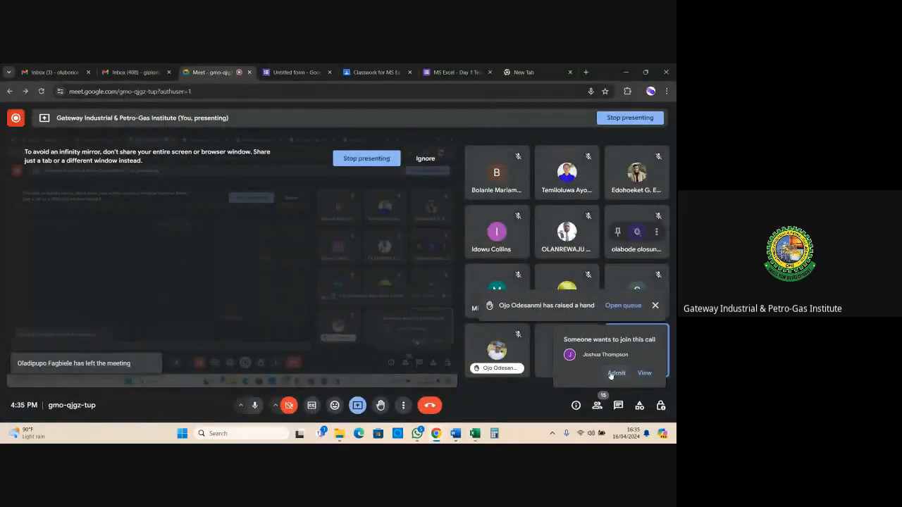
{"action": "left_click", "coordinate": [614, 373]}
{"action": "mouse_move", "coordinate": [474, 429]}
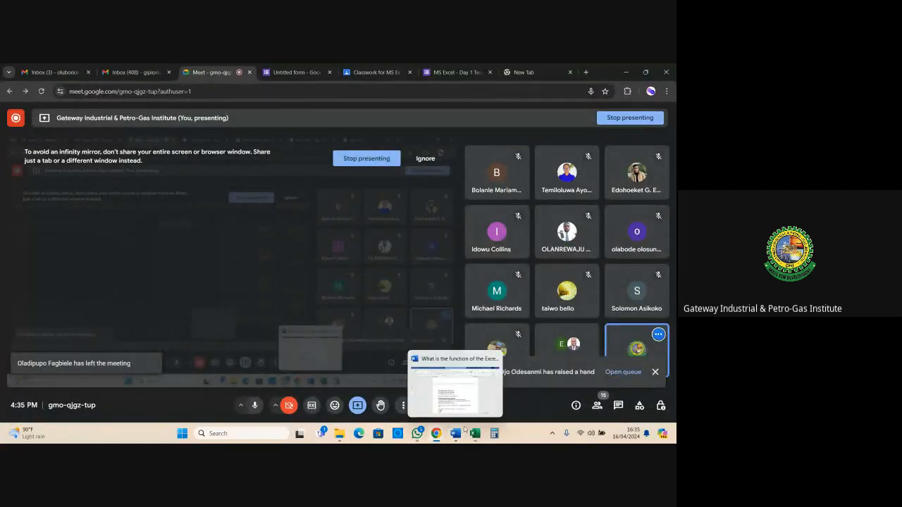
{"action": "left_click", "coordinate": [451, 412]}
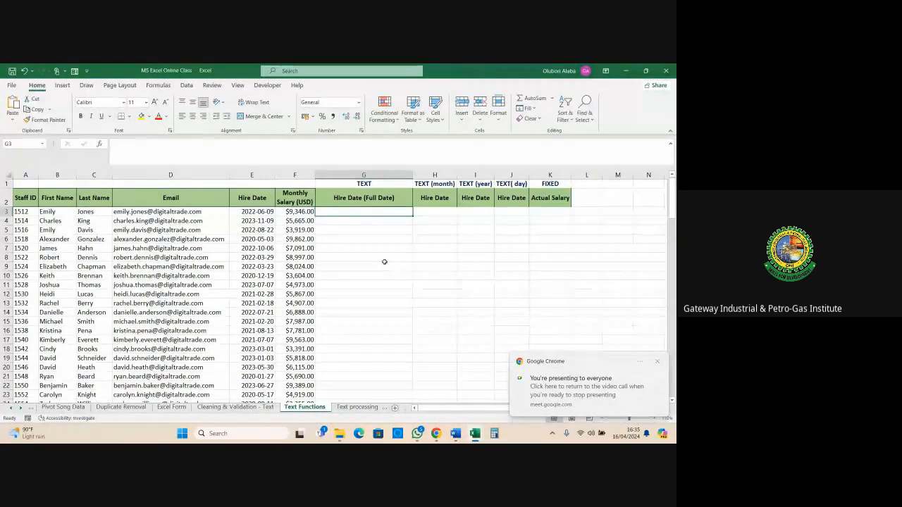
Enter =TEXT(E3,"dddd dd mmmm yyyy") in G3 under Hire Date (Full Date)
{"action": "type", "text": "="}
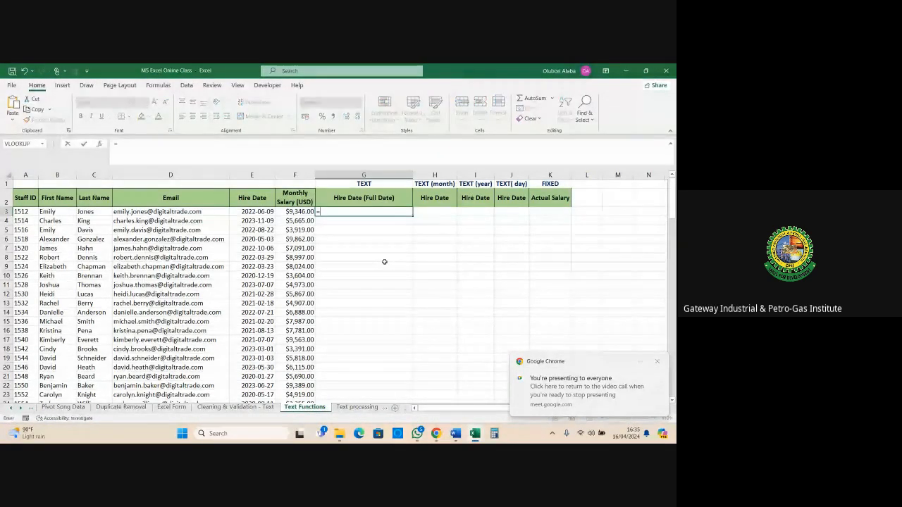
{"action": "type", "text": "tex"}
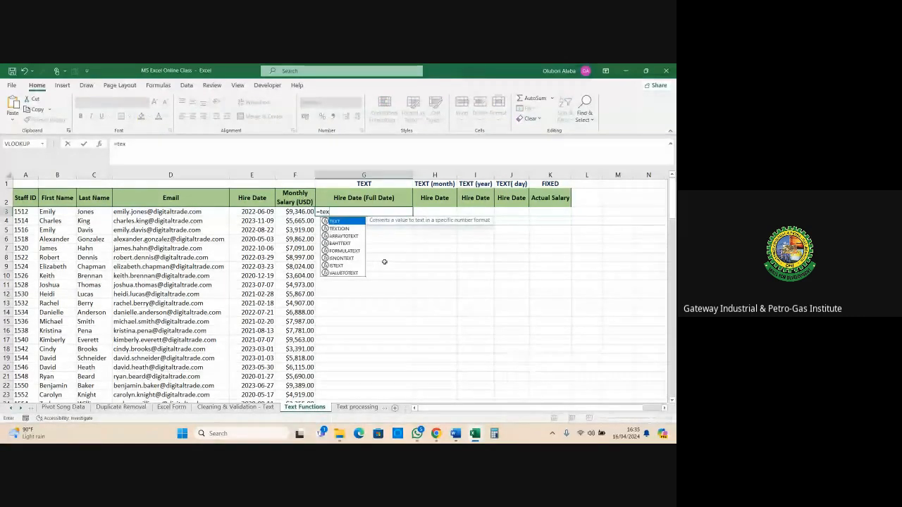
{"action": "key", "text": "Tab"}
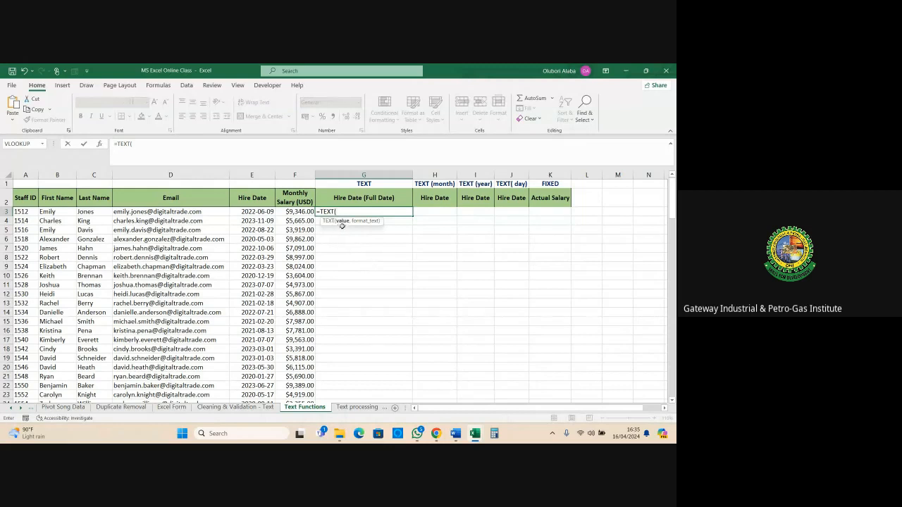
{"action": "left_click", "coordinate": [258, 213]}
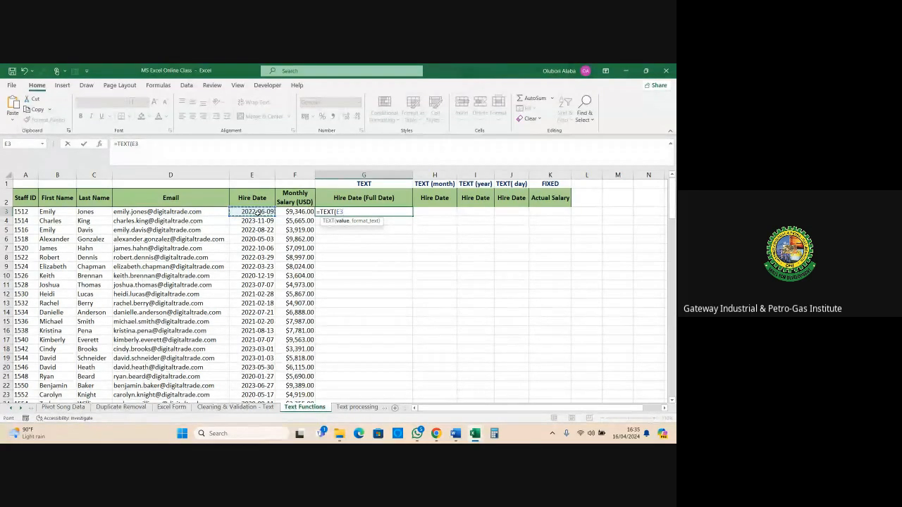
{"action": "type", "text": ","}
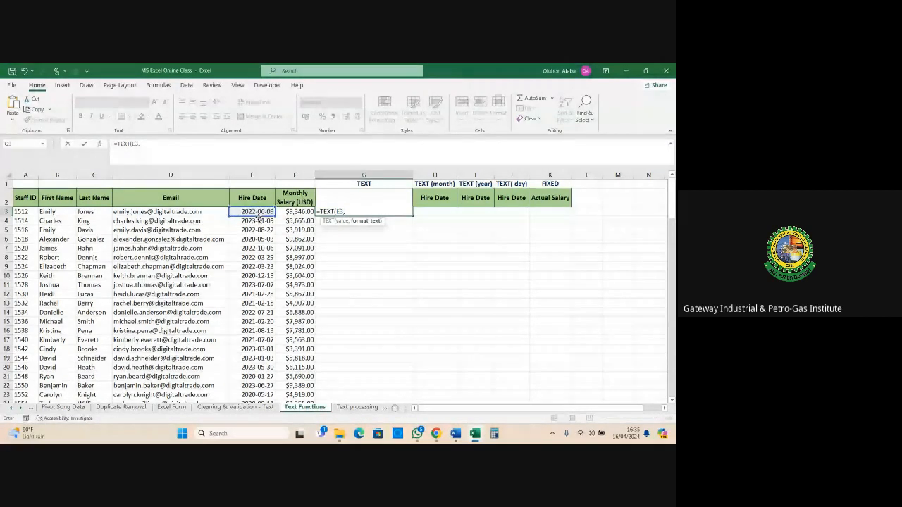
{"action": "type", "text": "\""}
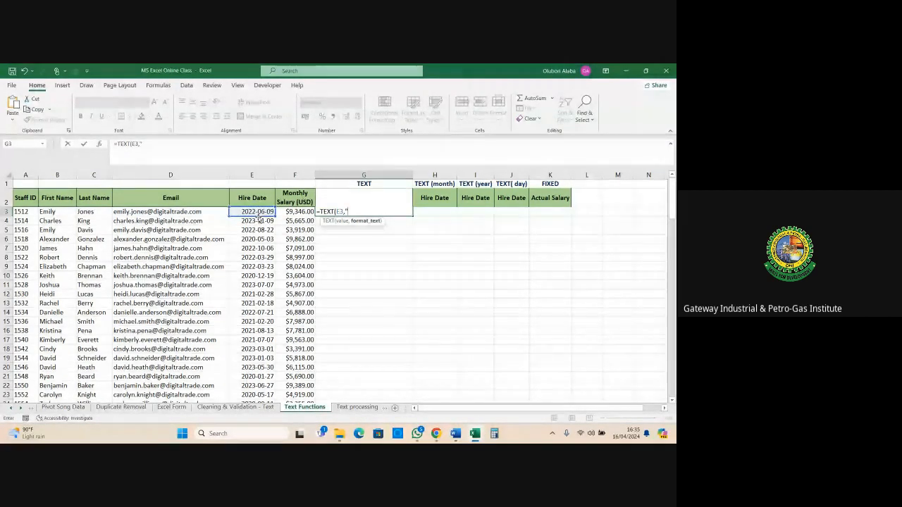
{"action": "type", "text": "dddd dd"}
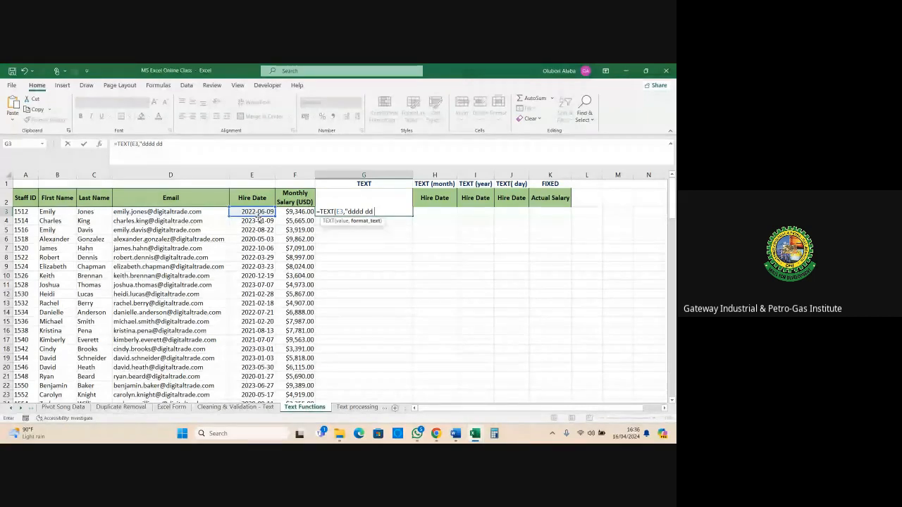
{"action": "type", "text": "mmmm"}
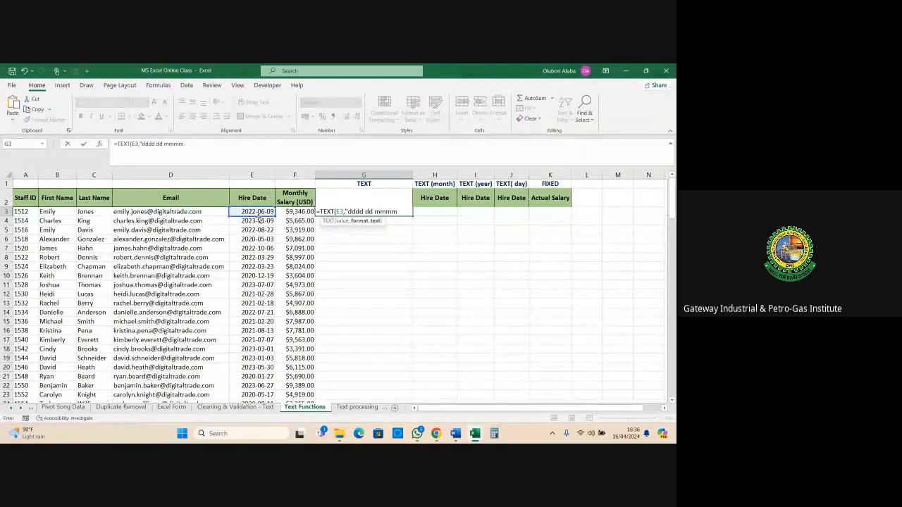
{"action": "type", "text": " yyyy"}
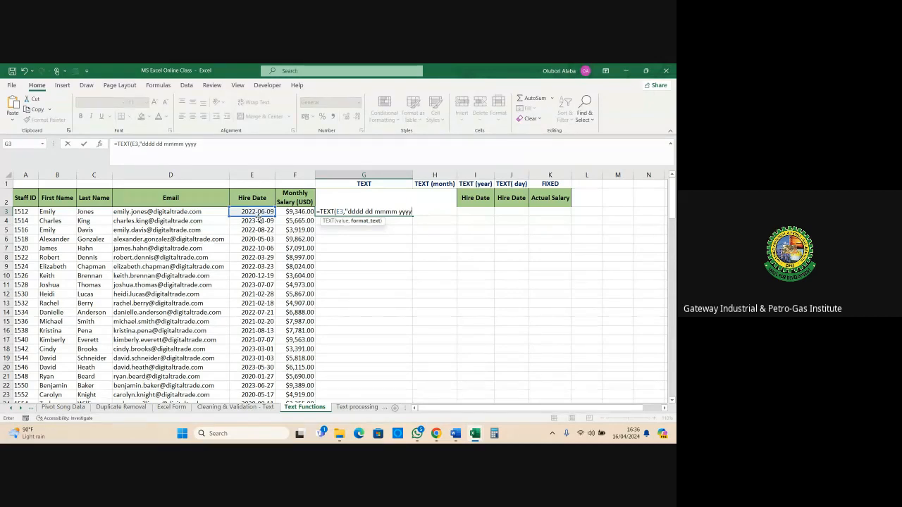
{"action": "type", "text": "\""}
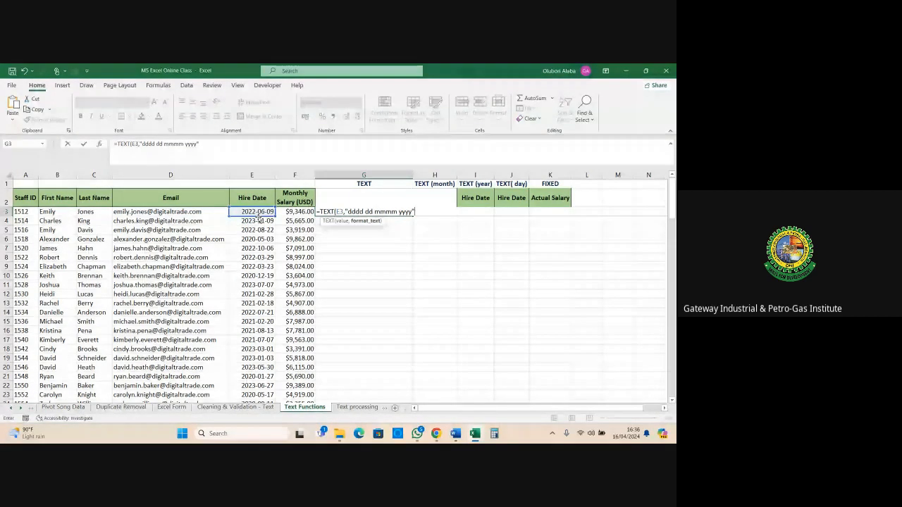
{"action": "key", "text": "Return"}
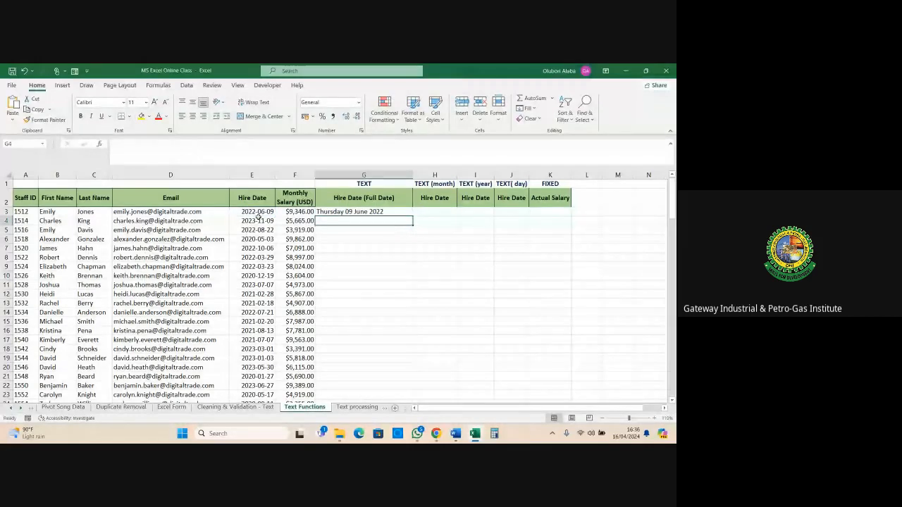
Fill the full-date formula from G3 down the whole column, and check the resulting dates in column G
{"action": "left_click", "coordinate": [330, 213]}
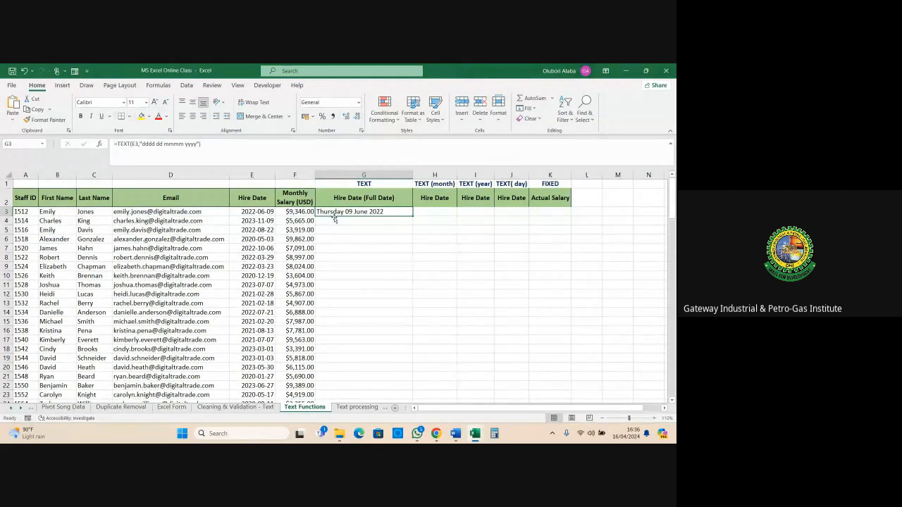
{"action": "double_click", "coordinate": [414, 216]}
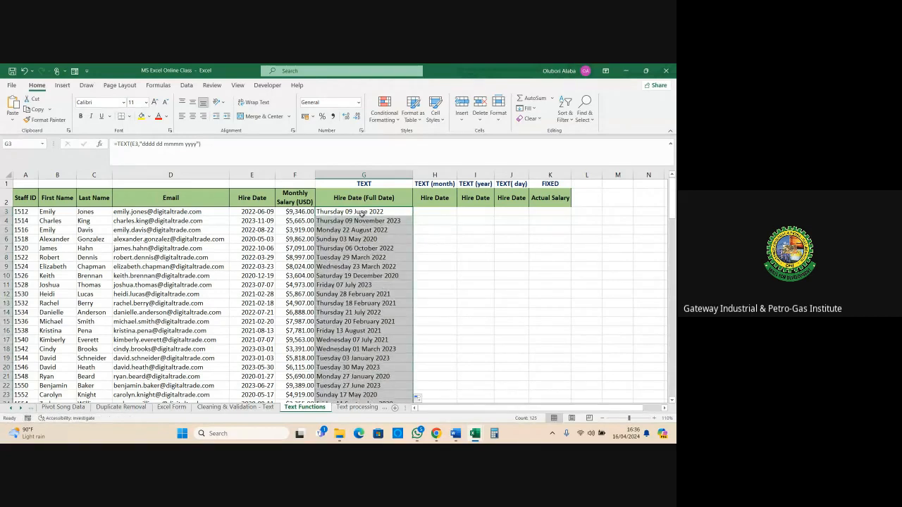
{"action": "left_click_drag", "start_coordinate": [361, 212], "coordinate": [388, 350]}
{"action": "left_click", "coordinate": [371, 297]}
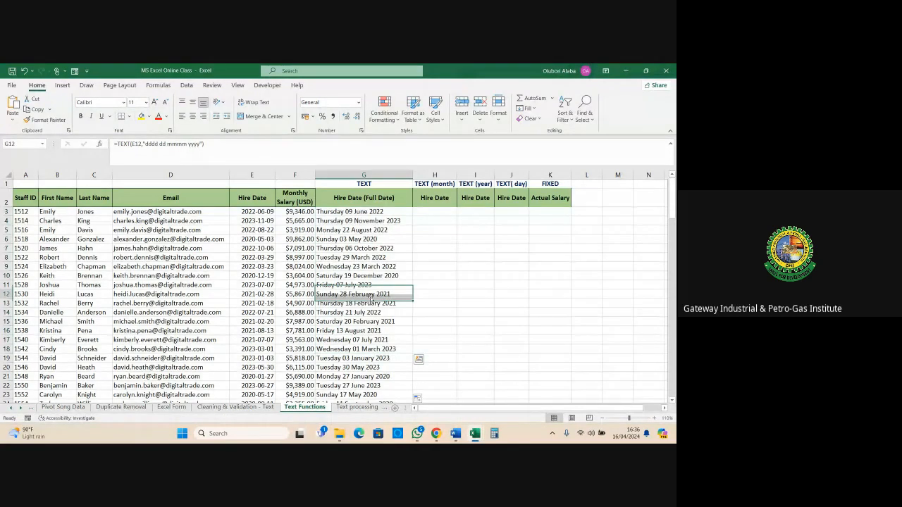
{"action": "left_click", "coordinate": [349, 212]}
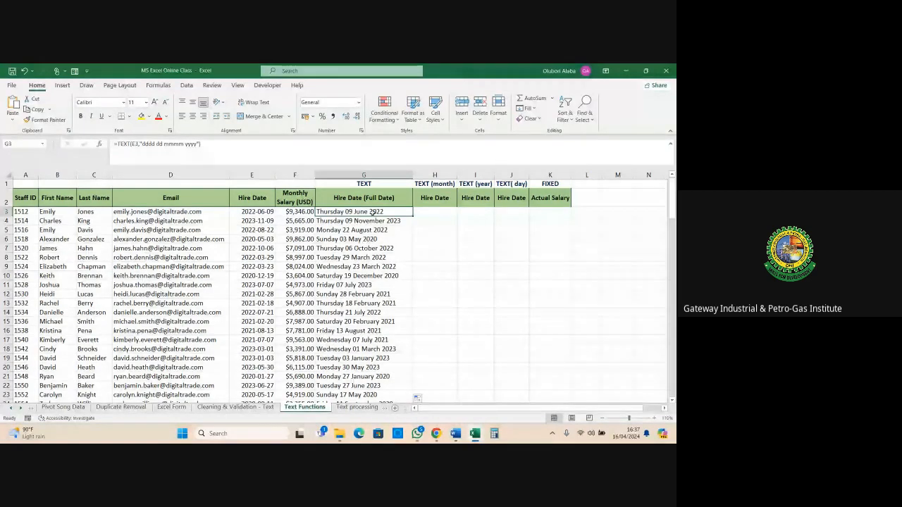
Check the full-date results in column G from G3 down to the last staff row
{"action": "key", "text": "ctrl+shift+Down"}
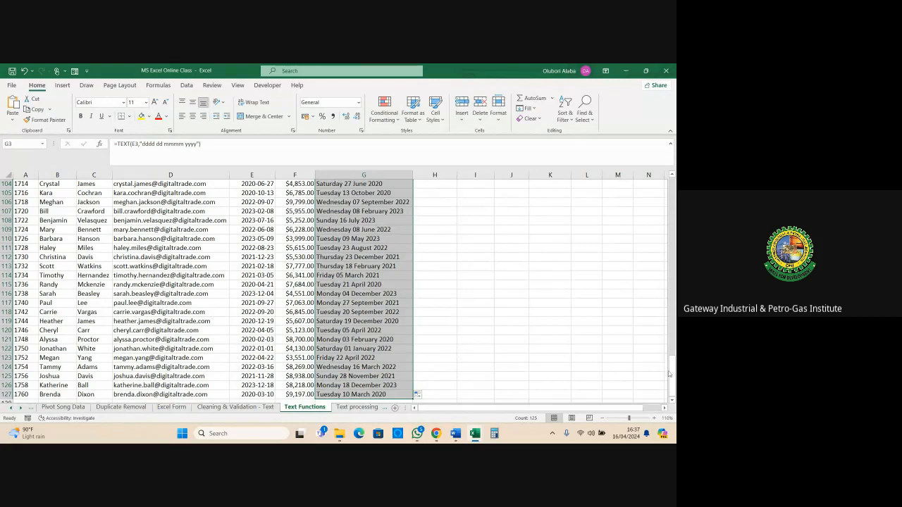
{"action": "left_click_drag", "start_coordinate": [671, 377], "coordinate": [670, 188]}
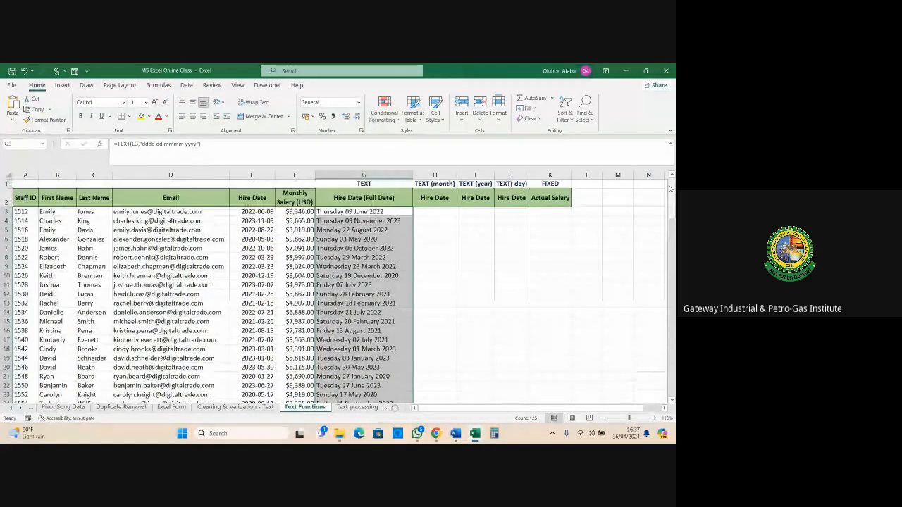
{"action": "left_click", "coordinate": [435, 303]}
{"action": "left_click", "coordinate": [430, 215]}
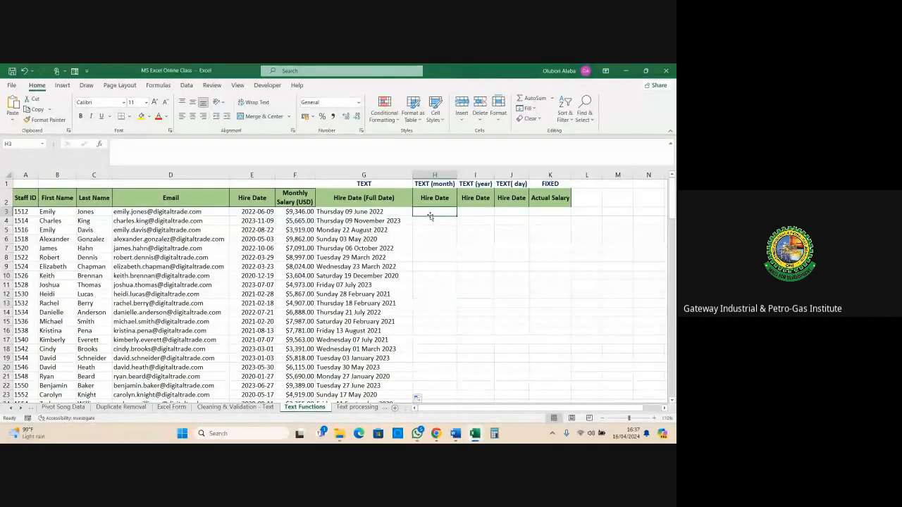
Shorten the weekday code in G3 so the formula reads =TEXT(E3,"ddd dd mmmm yyyy"), and fill it down column G
{"action": "left_click", "coordinate": [351, 212]}
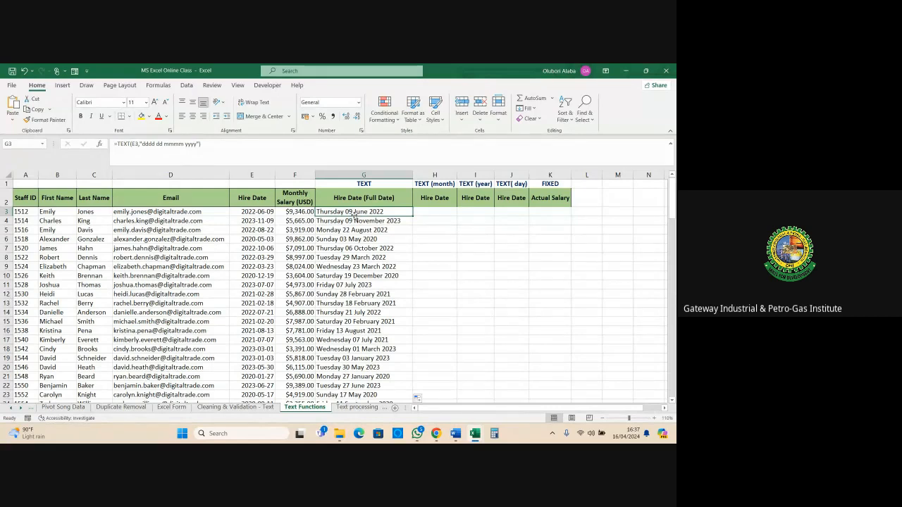
{"action": "left_click", "coordinate": [156, 144]}
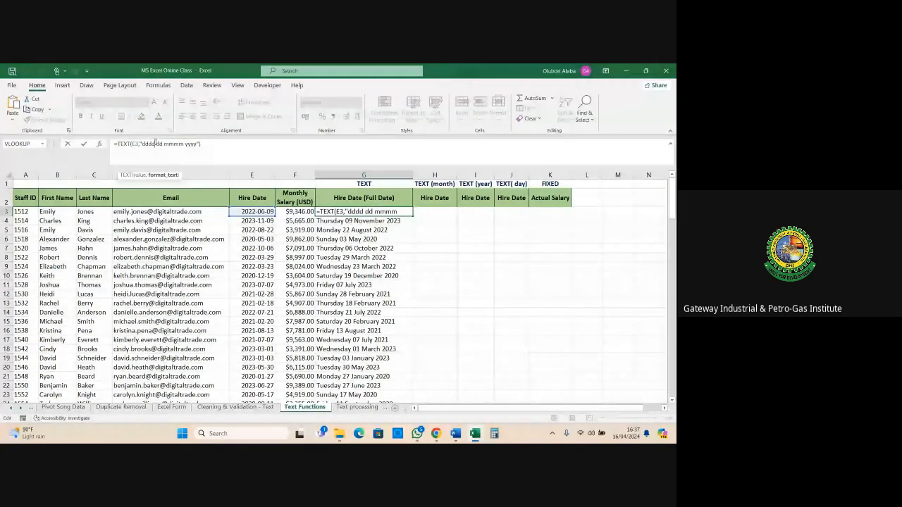
{"action": "key", "text": "BackSpace"}
{"action": "key", "text": "Return"}
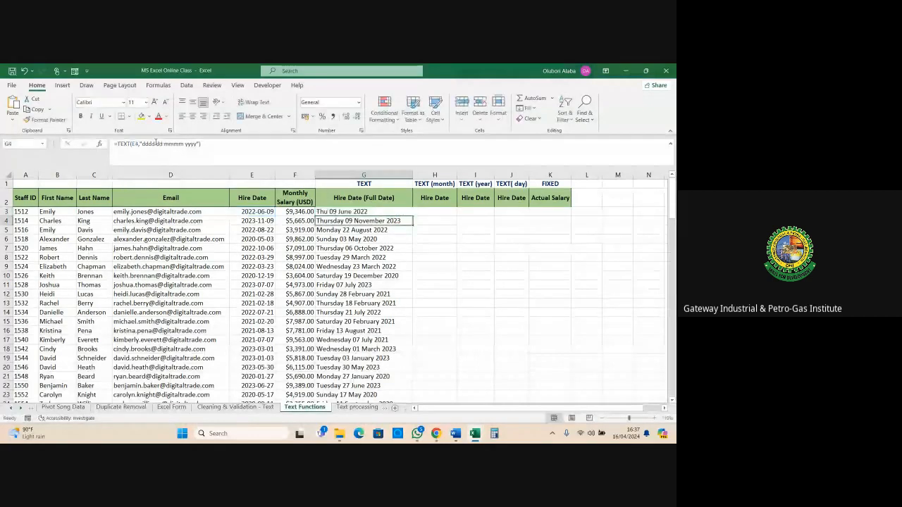
{"action": "left_click", "coordinate": [321, 213]}
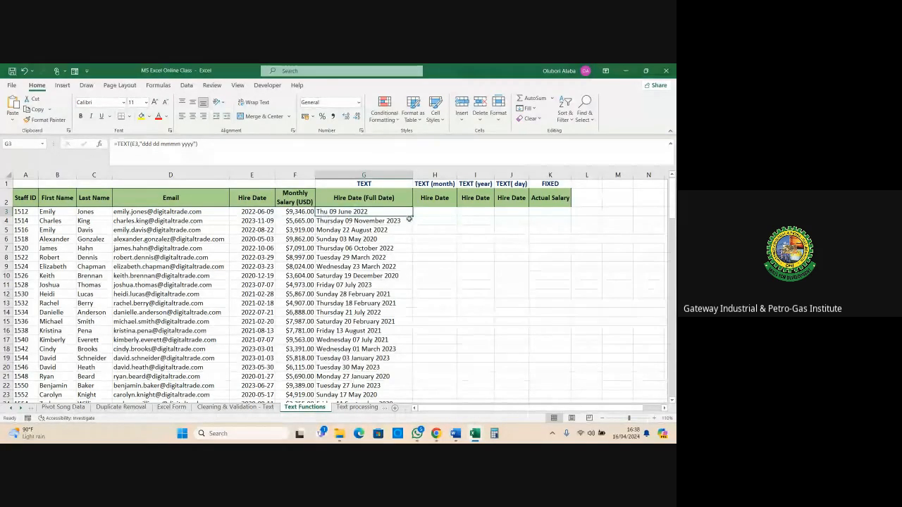
{"action": "double_click", "coordinate": [413, 217]}
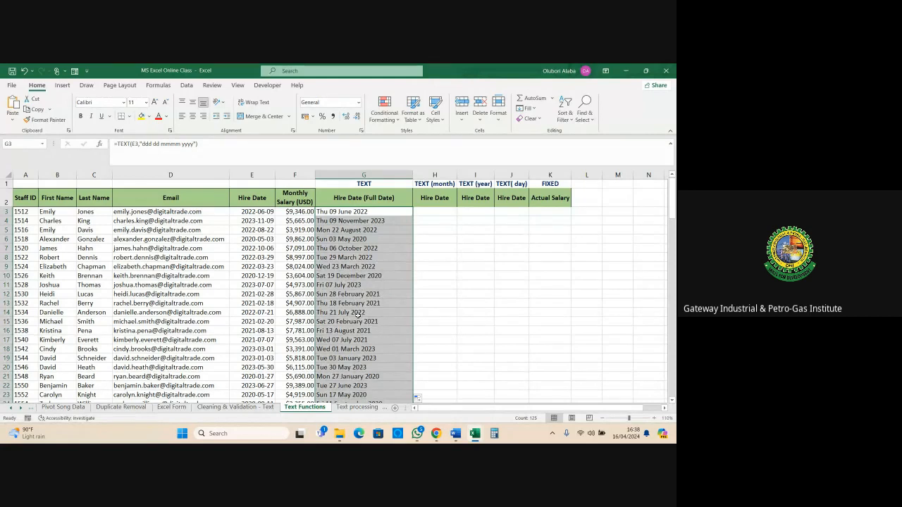
Abbreviate the month code in G3 so the formula reads =TEXT(E3,"ddd dd mmm yyyy"), and fill it down column G
{"action": "left_click", "coordinate": [366, 211]}
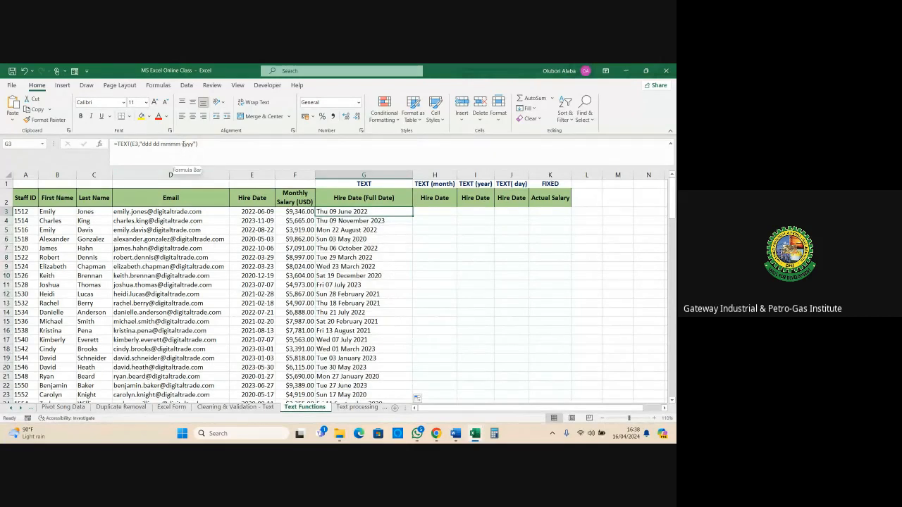
{"action": "left_click", "coordinate": [181, 144]}
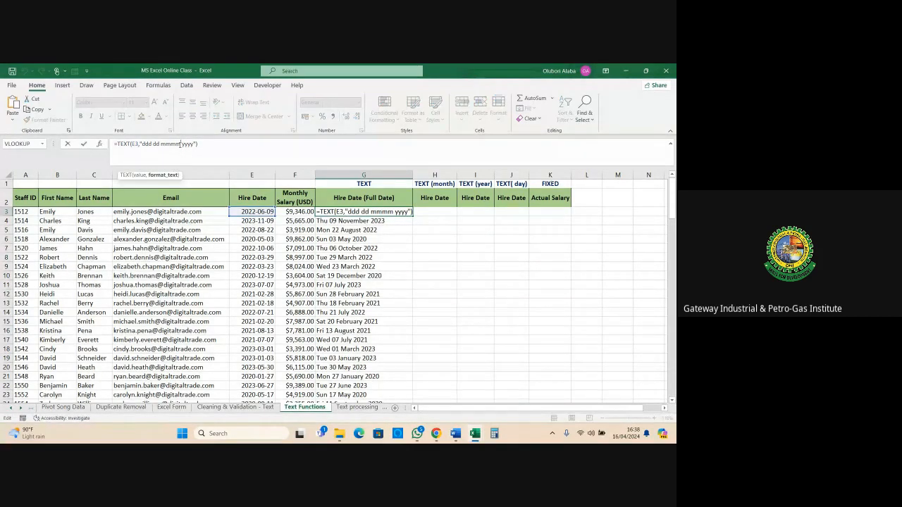
{"action": "key", "text": "BackSpace"}
{"action": "key", "text": "Return"}
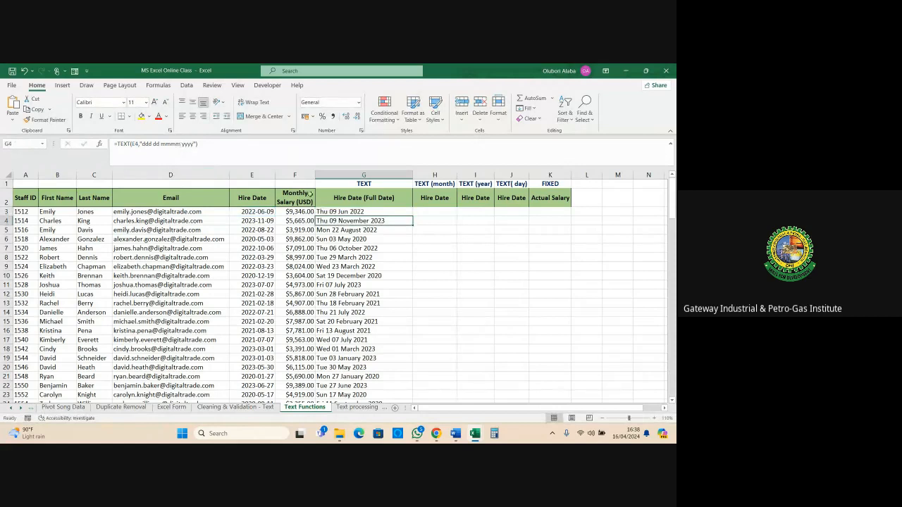
{"action": "left_click", "coordinate": [342, 211]}
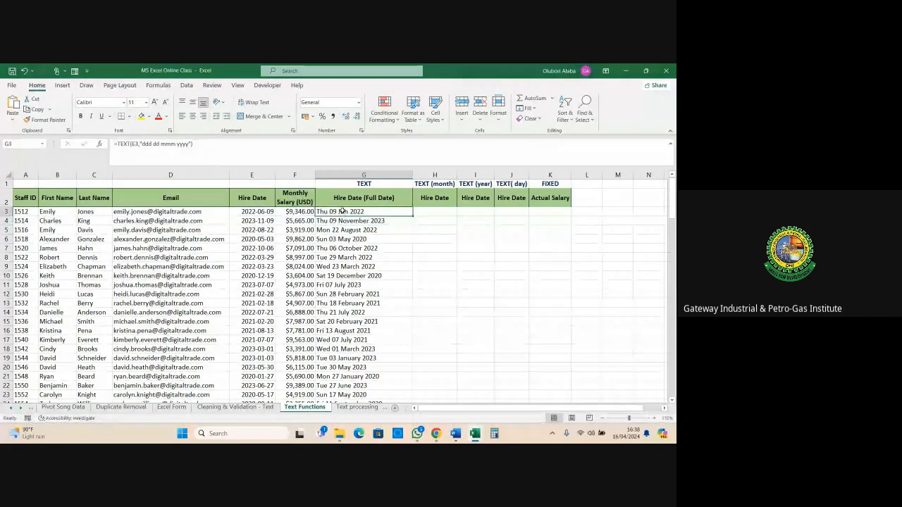
{"action": "key", "text": "ctrl+shift+Down"}
{"action": "key", "text": "ctrl+d"}
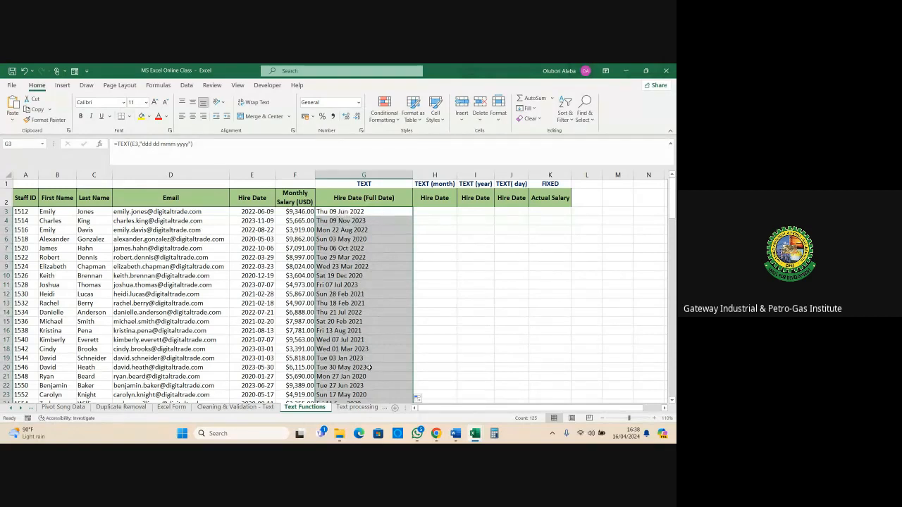
Reduce the year code in G3 to two digits with =TEXT(E3,"ddd dd mmm yy"), and fill it down column G
{"action": "left_click", "coordinate": [350, 212]}
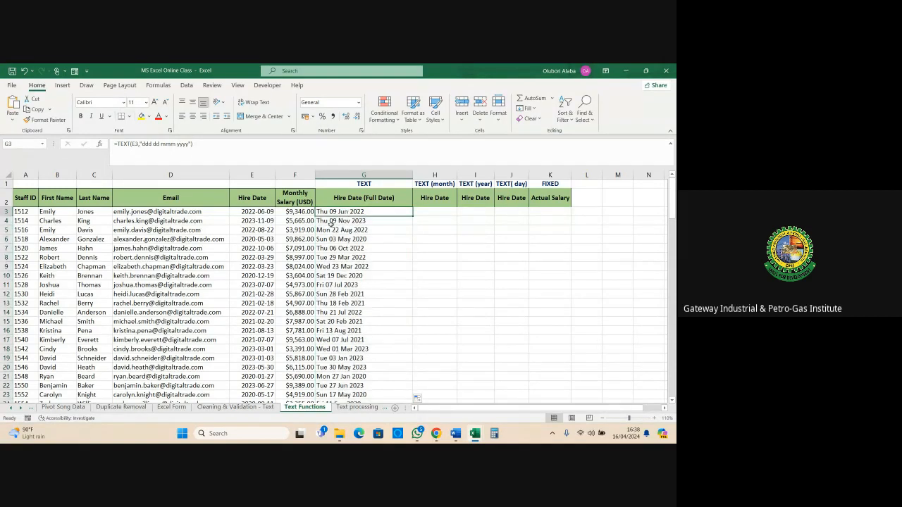
{"action": "left_click", "coordinate": [191, 144]}
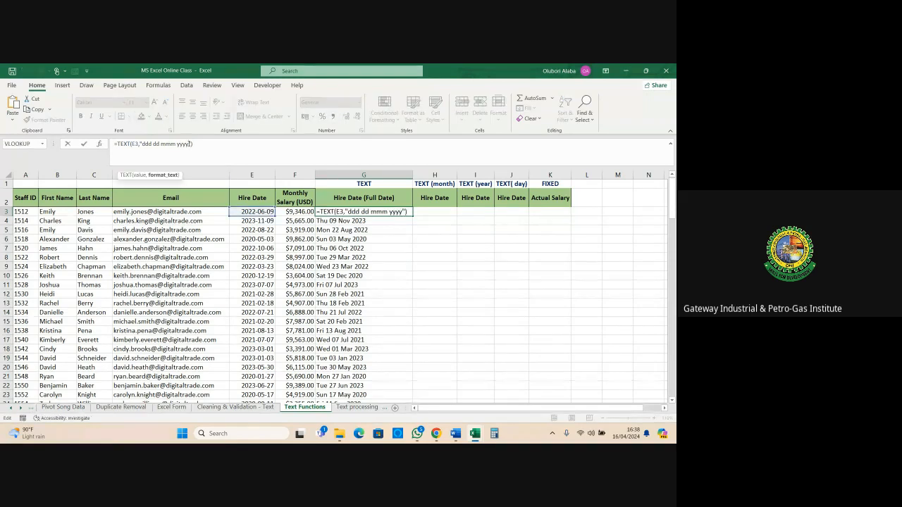
{"action": "key", "text": "BackSpace"}
{"action": "key", "text": "BackSpace"}
{"action": "key", "text": "Return"}
{"action": "left_click", "coordinate": [371, 212]}
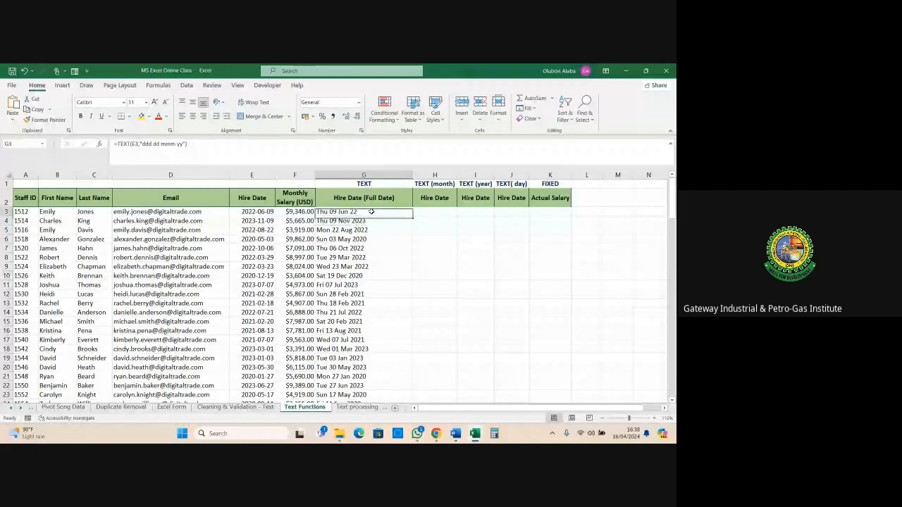
{"action": "double_click", "coordinate": [413, 217]}
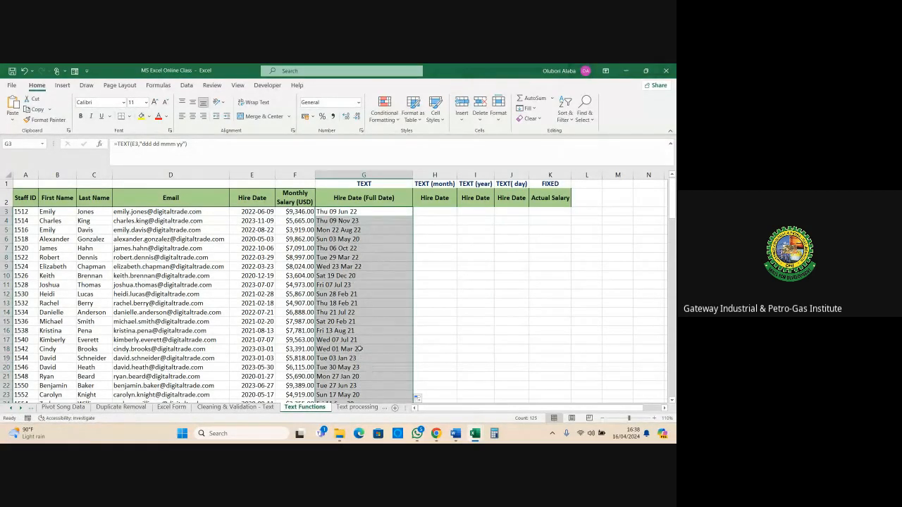
{"action": "left_click", "coordinate": [341, 213]}
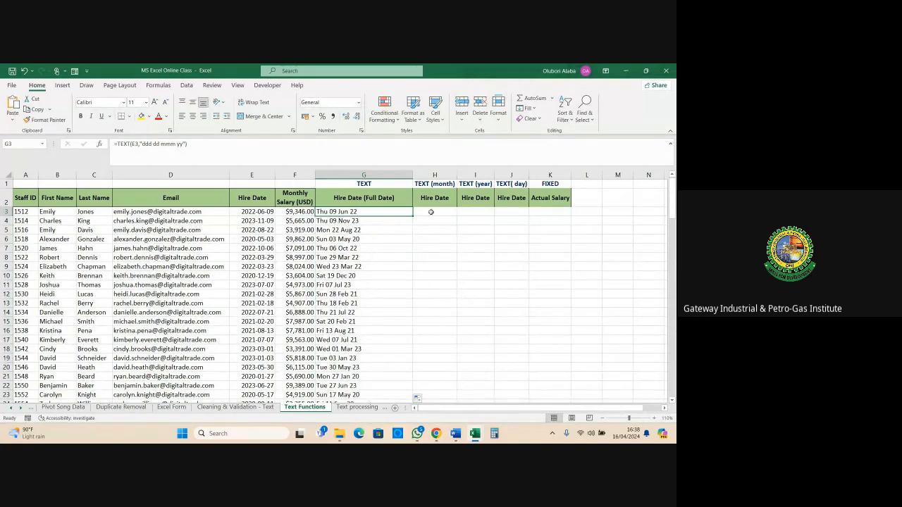
Enter =TEXT(E3,"mmmm") in H3 under TEXT (month), using the Hire Date in column E, and fill it down column H
{"action": "left_click", "coordinate": [432, 211]}
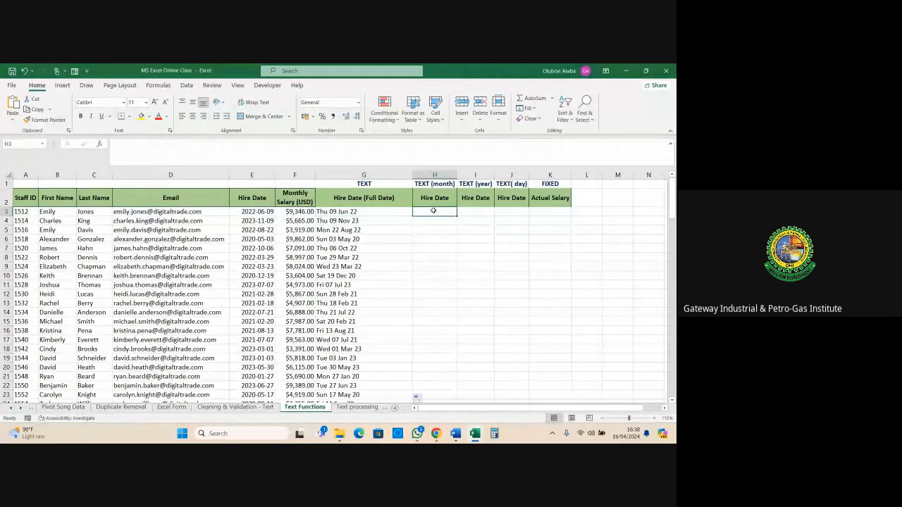
{"action": "left_click", "coordinate": [250, 175]}
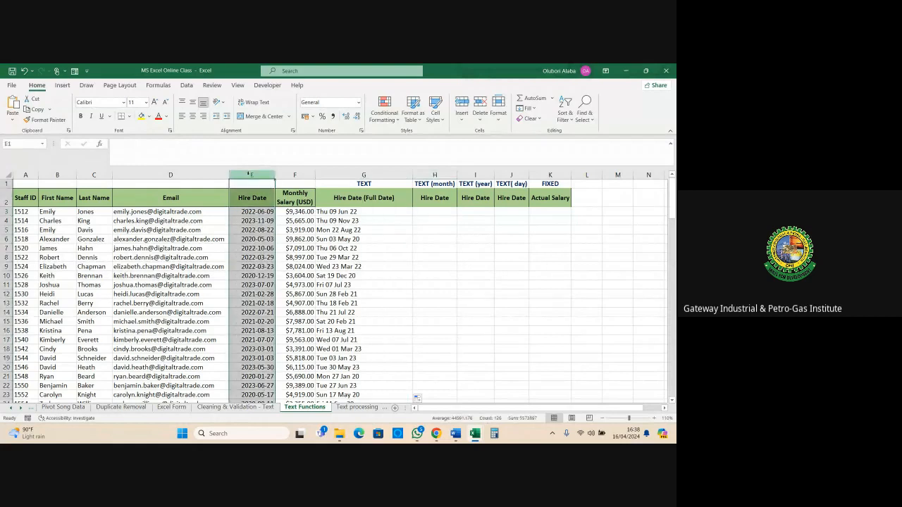
{"action": "left_click", "coordinate": [436, 212]}
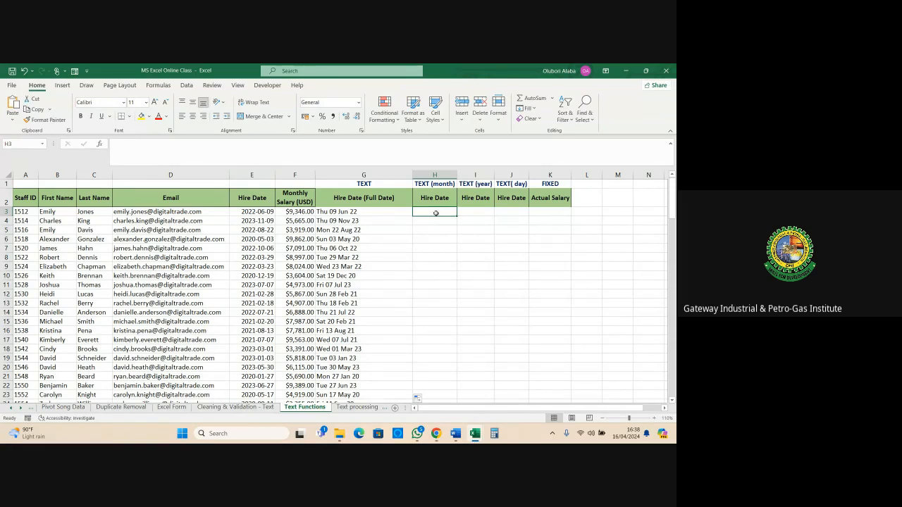
{"action": "left_click", "coordinate": [254, 173]}
{"action": "left_click", "coordinate": [419, 212]}
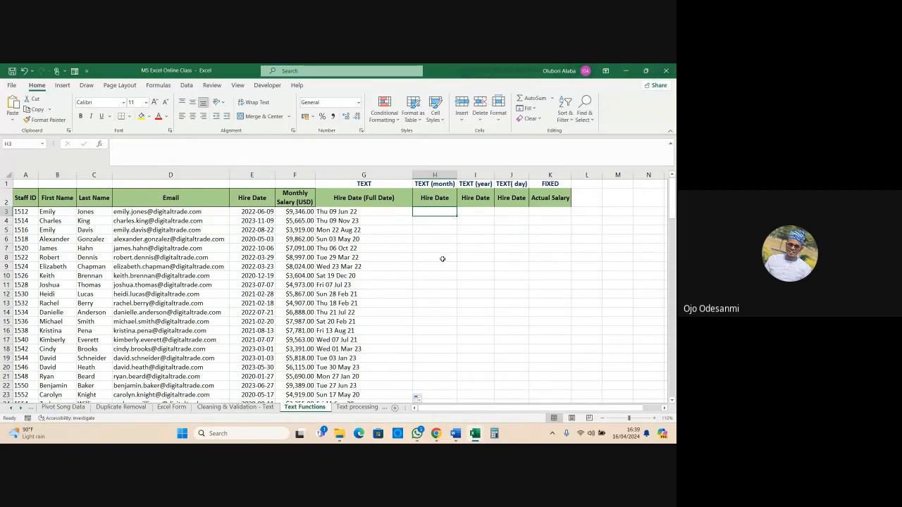
{"action": "type", "text": "="}
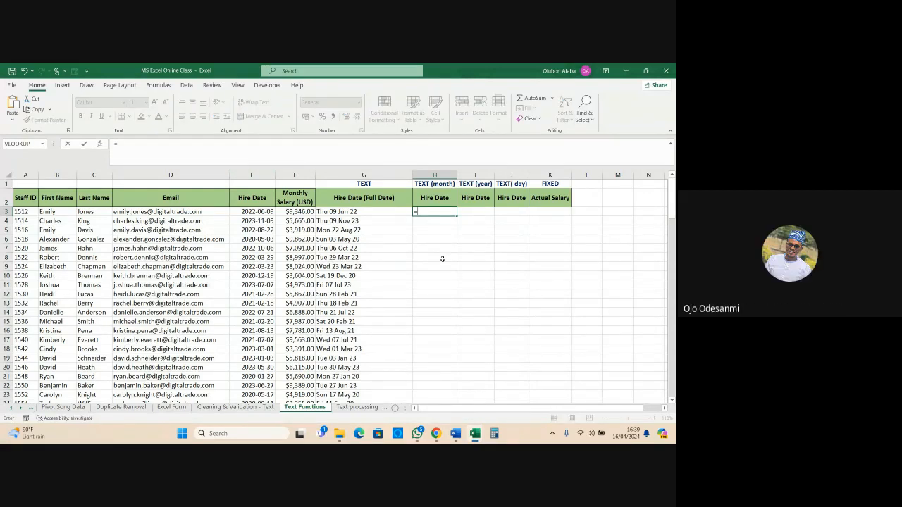
{"action": "type", "text": "text"}
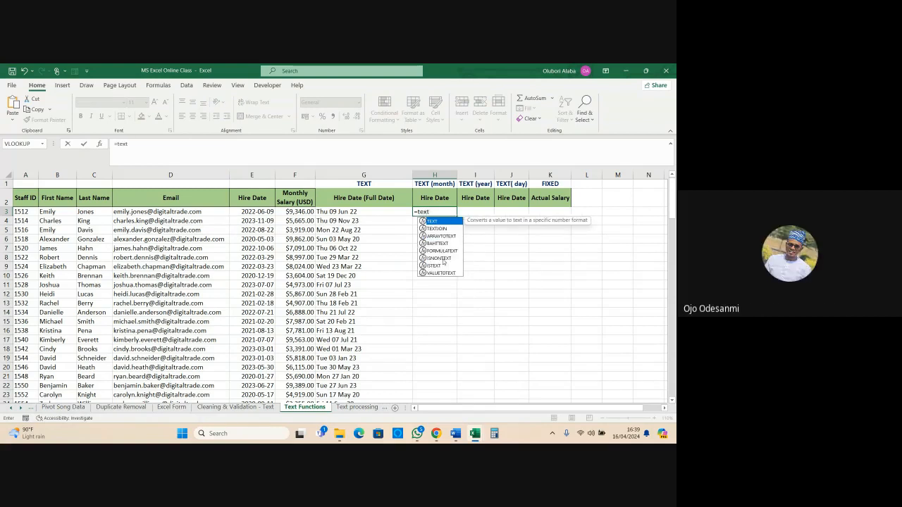
{"action": "key", "text": "Tab"}
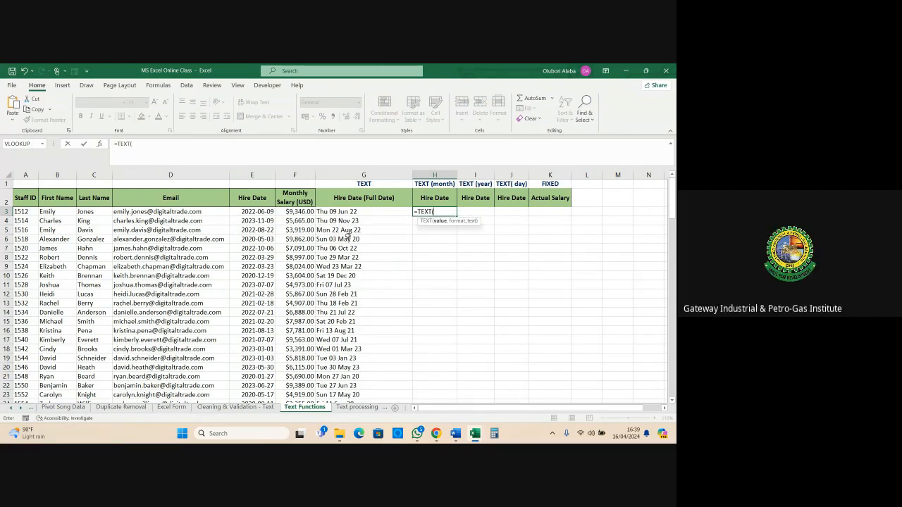
{"action": "left_click", "coordinate": [252, 212]}
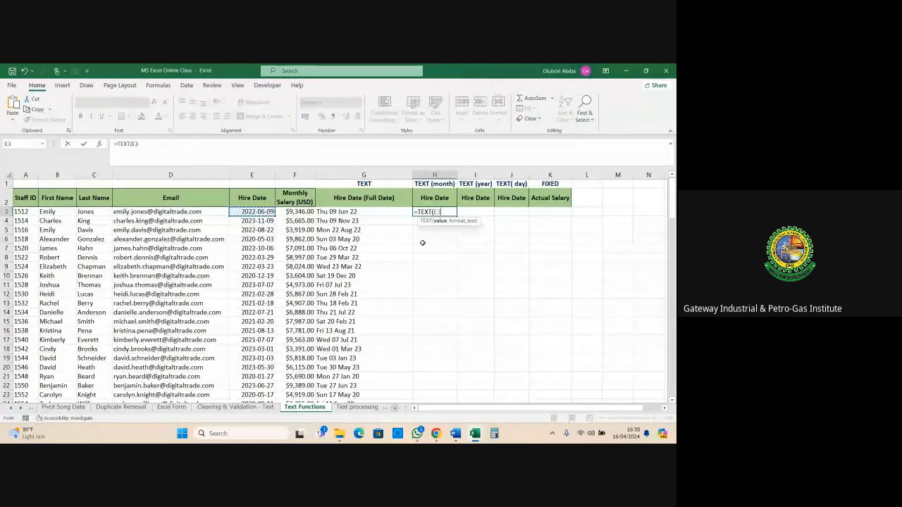
{"action": "type", "text": ","}
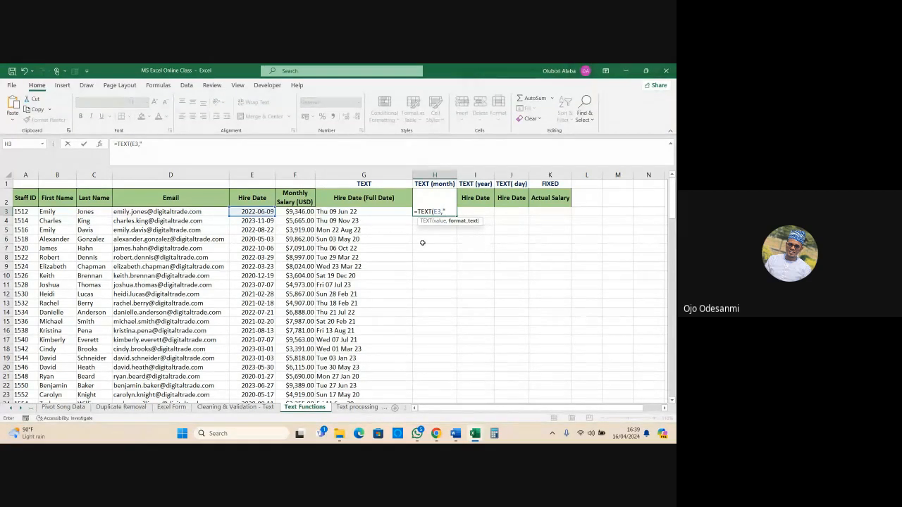
{"action": "type", "text": "mmmm"}
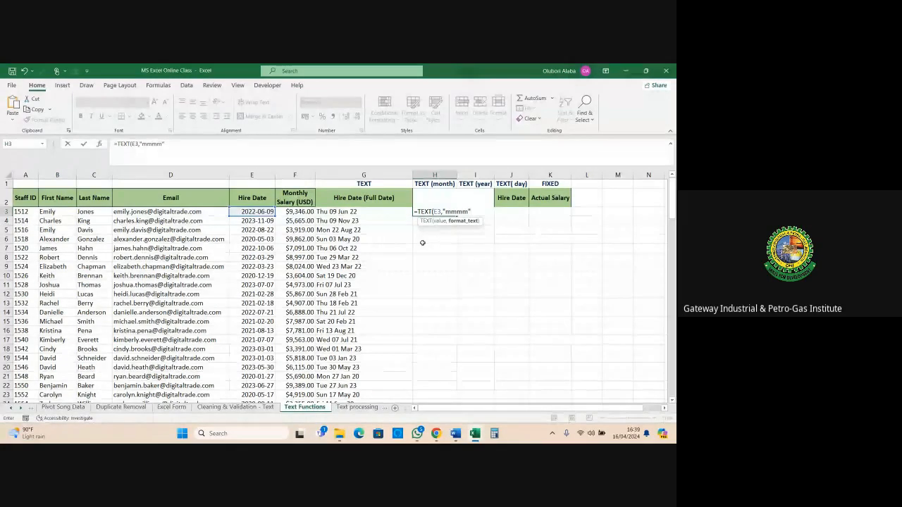
{"action": "type", "text": "\")"}
{"action": "key", "text": "Return"}
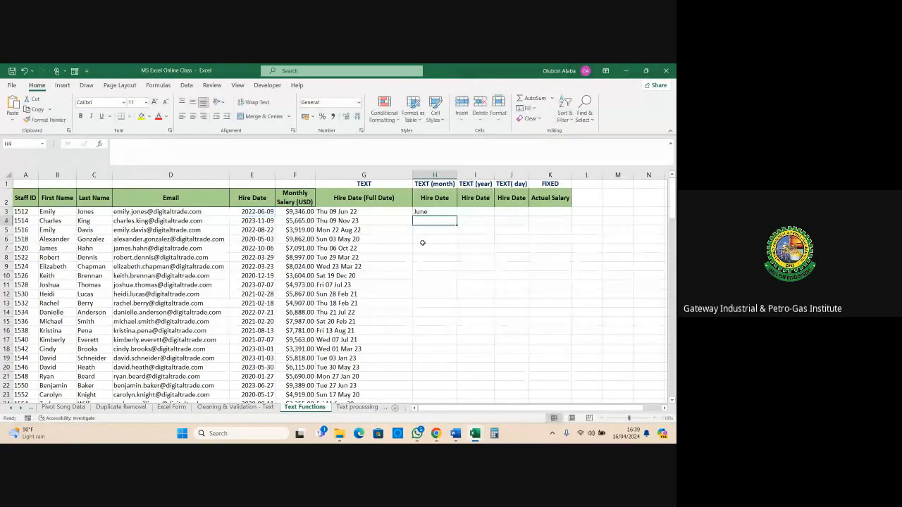
{"action": "left_click", "coordinate": [429, 211]}
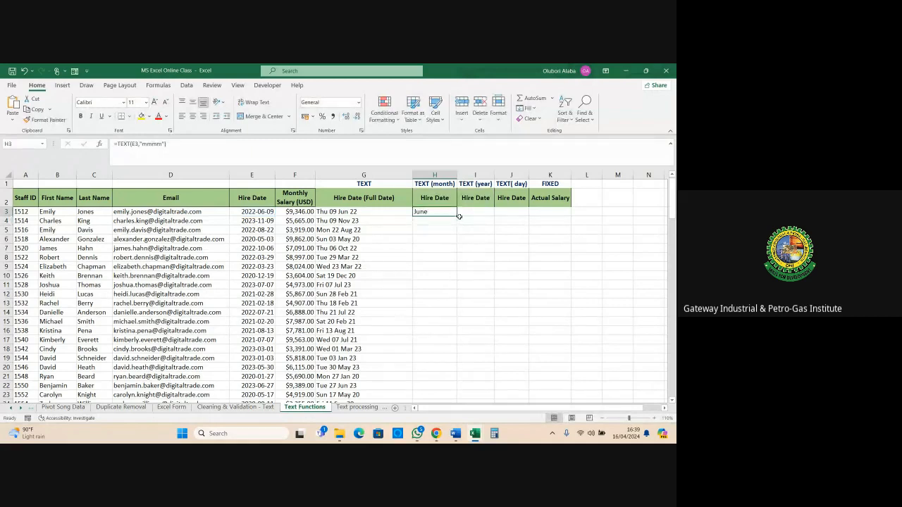
{"action": "double_click", "coordinate": [455, 216]}
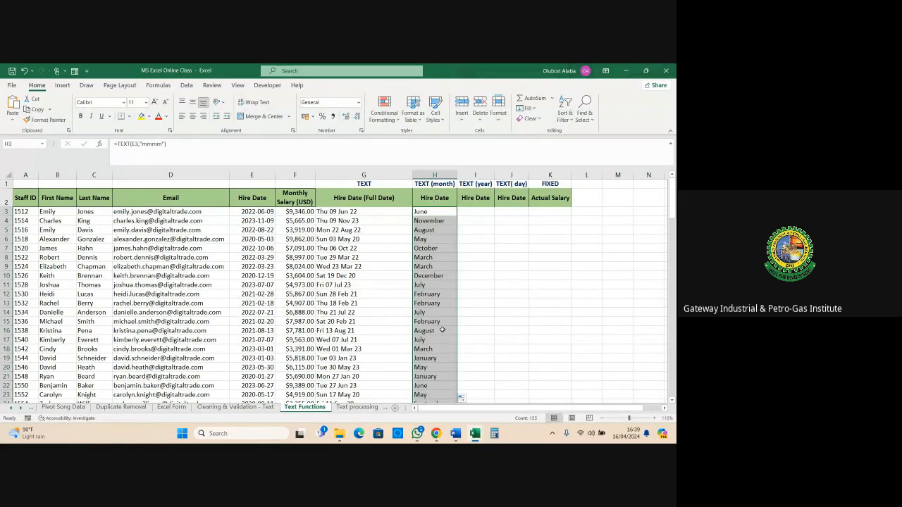
Change the H3 formula to =TEXT(E3,"mmm") for abbreviated months, and fill it down column H
{"action": "left_click", "coordinate": [433, 212]}
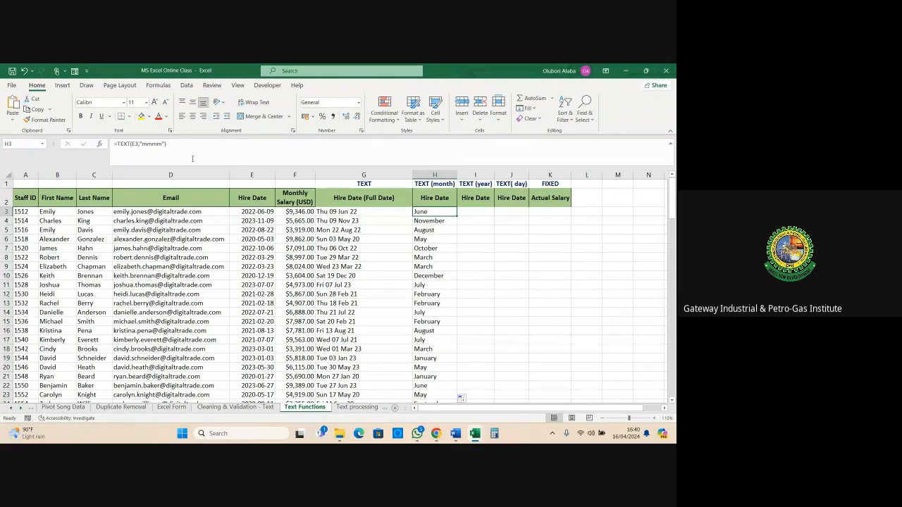
{"action": "left_click", "coordinate": [167, 145]}
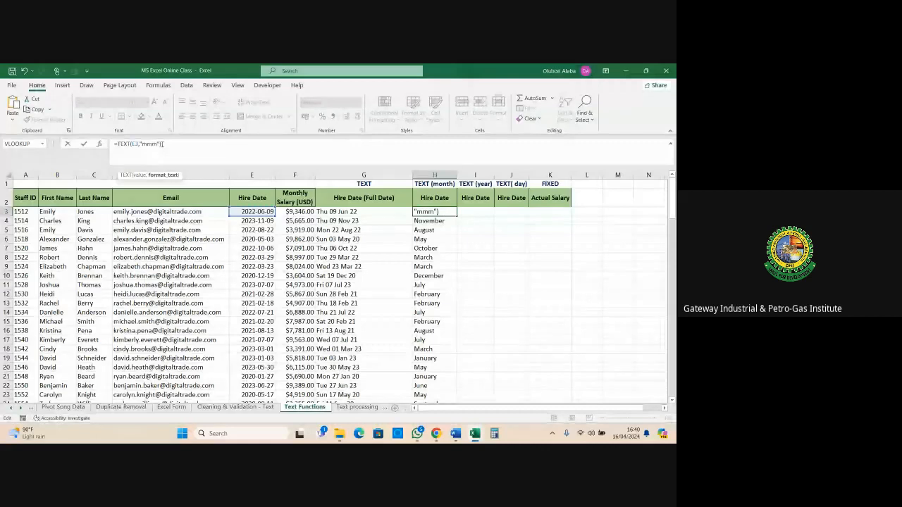
{"action": "key", "text": "Return"}
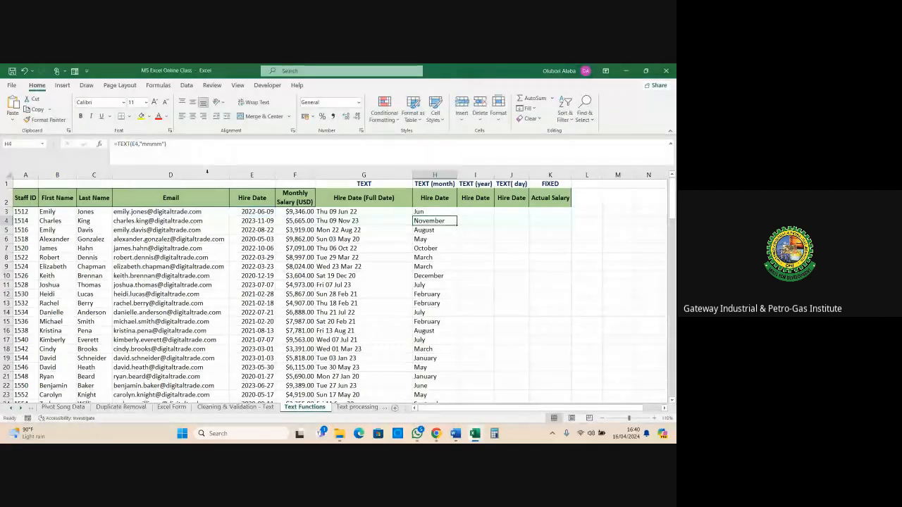
{"action": "left_click", "coordinate": [437, 212]}
{"action": "double_click", "coordinate": [455, 216]}
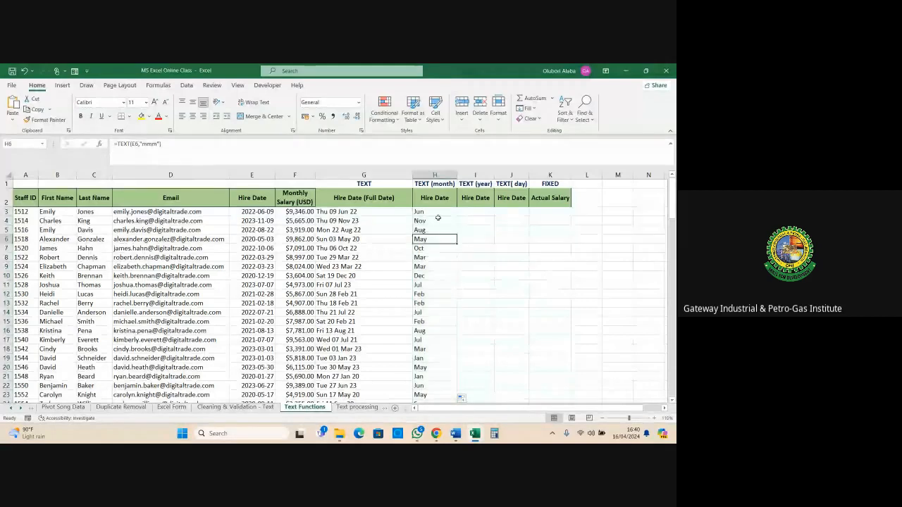
Change the H3 formula to =TEXT(E3,"mm") for two-digit month numbers, and fill it down column H
{"action": "left_click", "coordinate": [435, 211]}
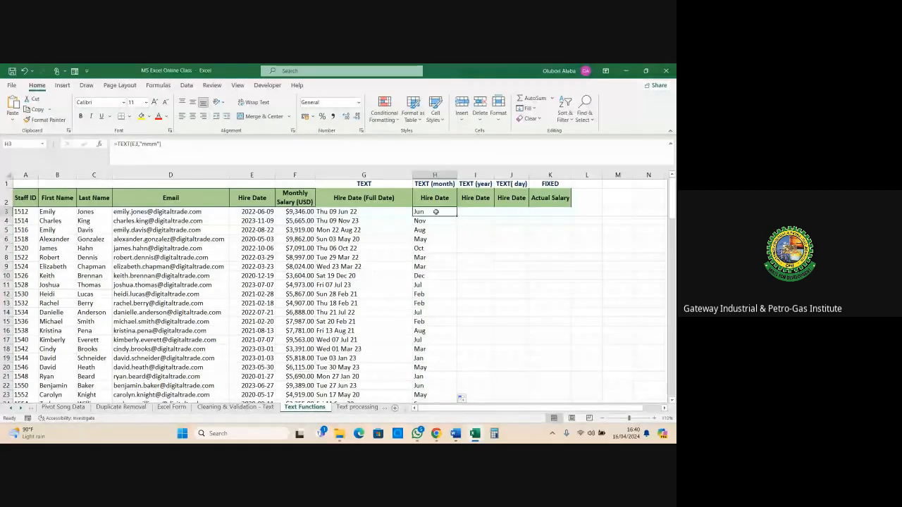
{"action": "left_click", "coordinate": [159, 144]}
{"action": "key", "text": "BackSpace"}
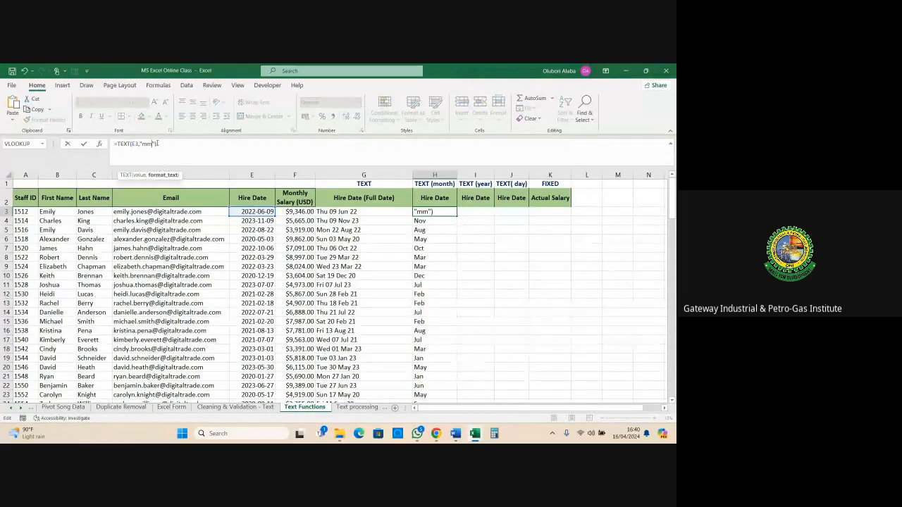
{"action": "key", "text": "Return"}
{"action": "left_click", "coordinate": [429, 213]}
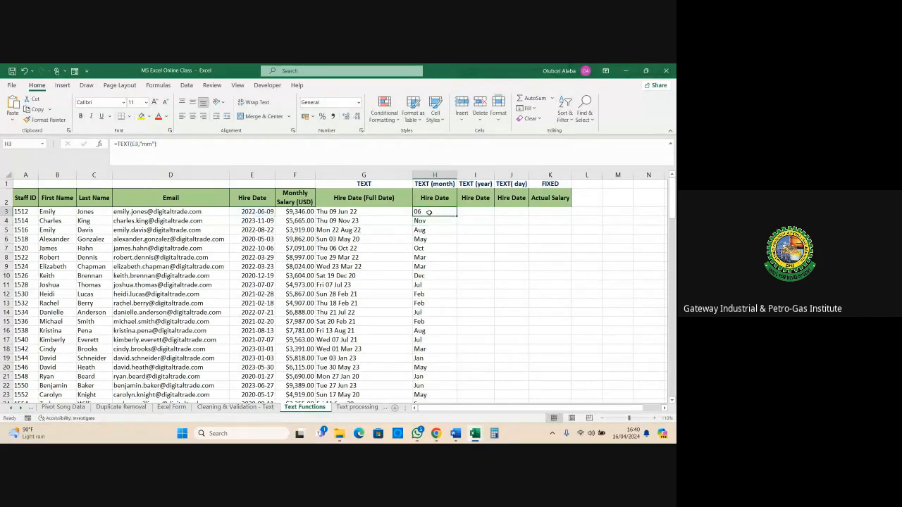
{"action": "double_click", "coordinate": [456, 217]}
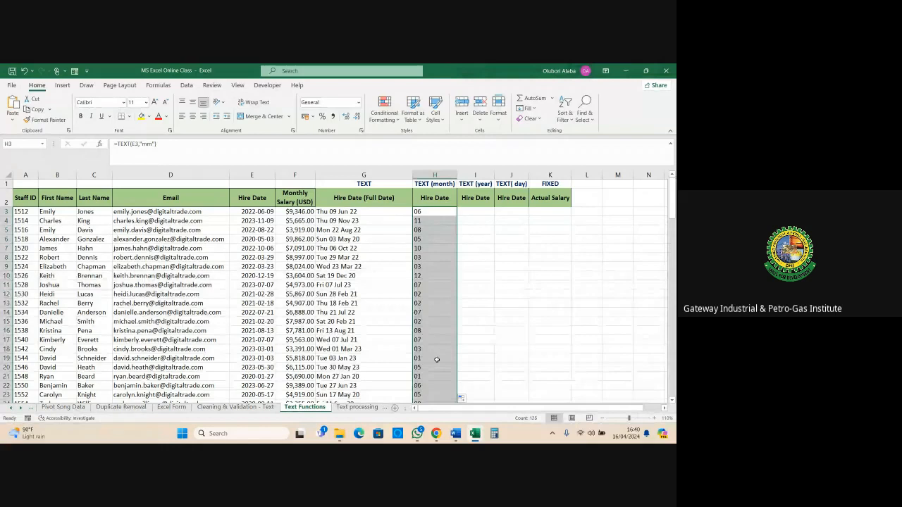
Undo the two-digit and abbreviated month changes in column H, back to the full month names
{"action": "key", "text": "ctrl+z"}
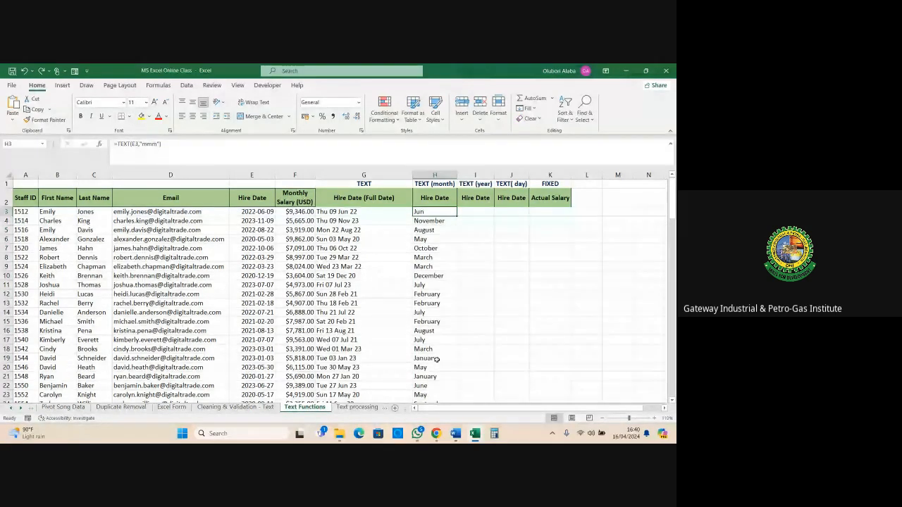
{"action": "key", "text": "ctrl+z"}
{"action": "left_click", "coordinate": [482, 314]}
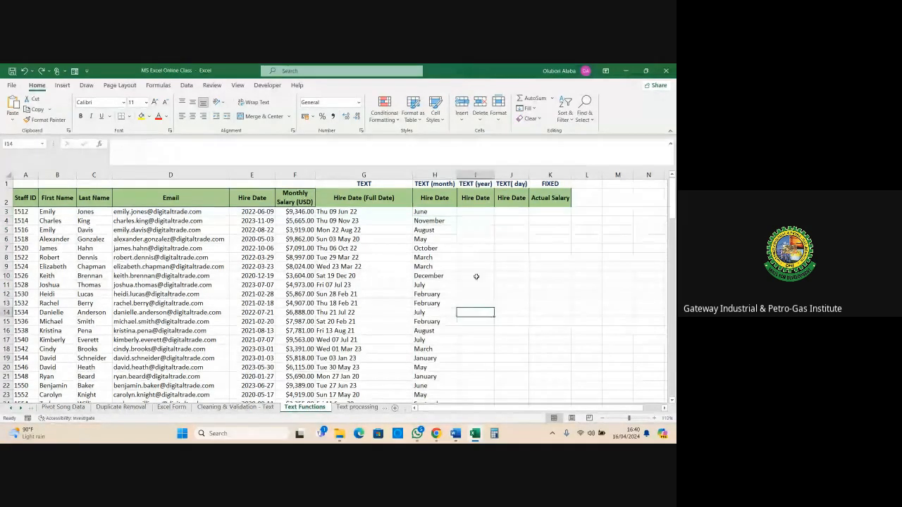
Enter =TEXT(E3,"yyyy") in I3 under TEXT (year), using the Hire Date in column E, and fill it down column I
{"action": "left_click", "coordinate": [477, 213]}
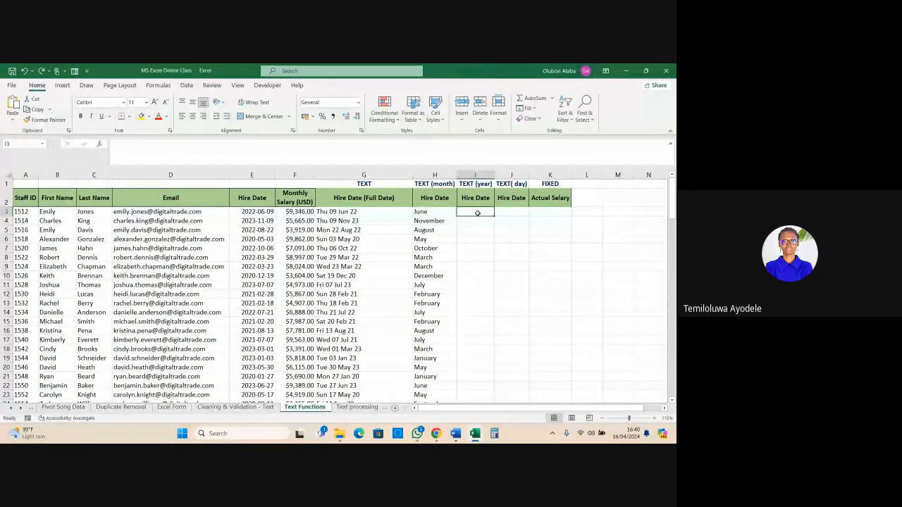
{"action": "type", "text": "=text"}
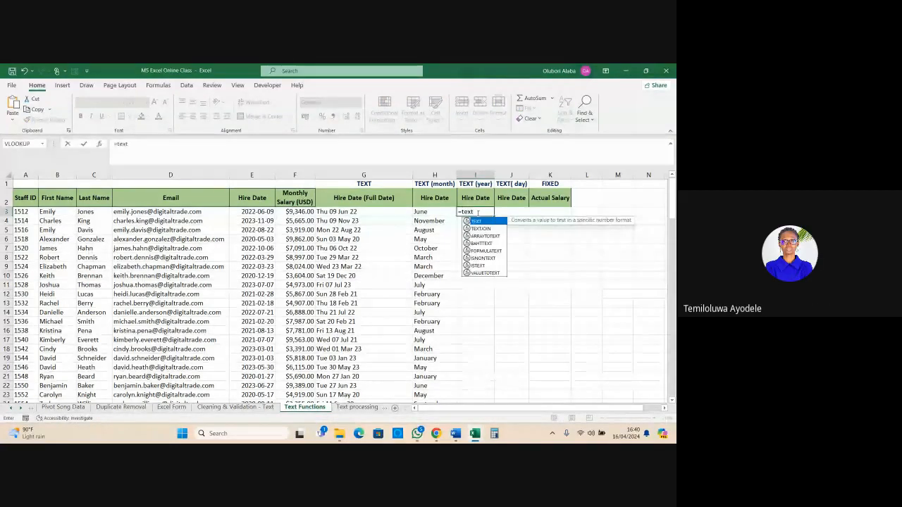
{"action": "key", "text": "Tab"}
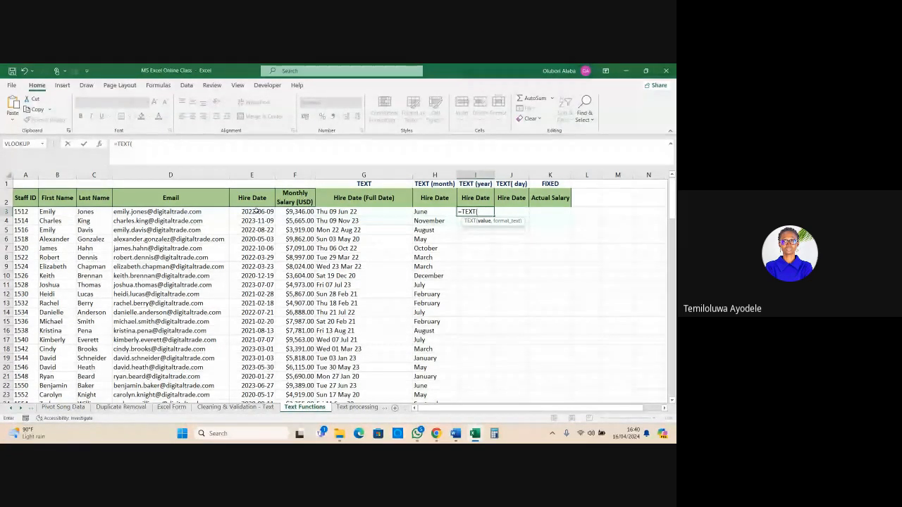
{"action": "left_click", "coordinate": [256, 211]}
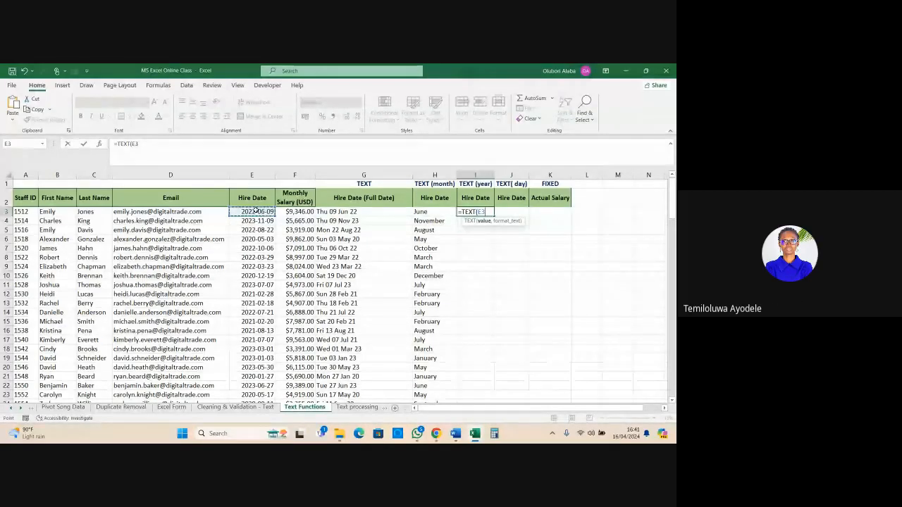
{"action": "type", "text": ","}
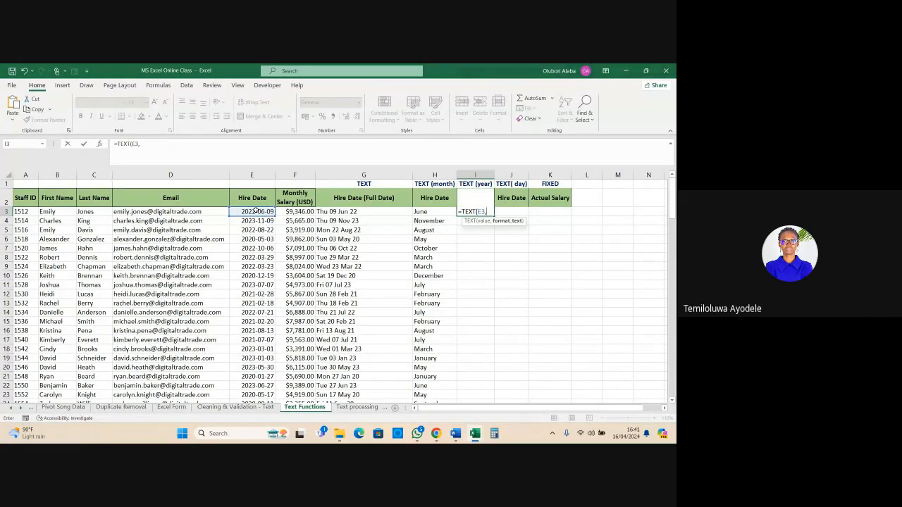
{"action": "type", "text": "\""}
{"action": "type", "text": "yyyy"}
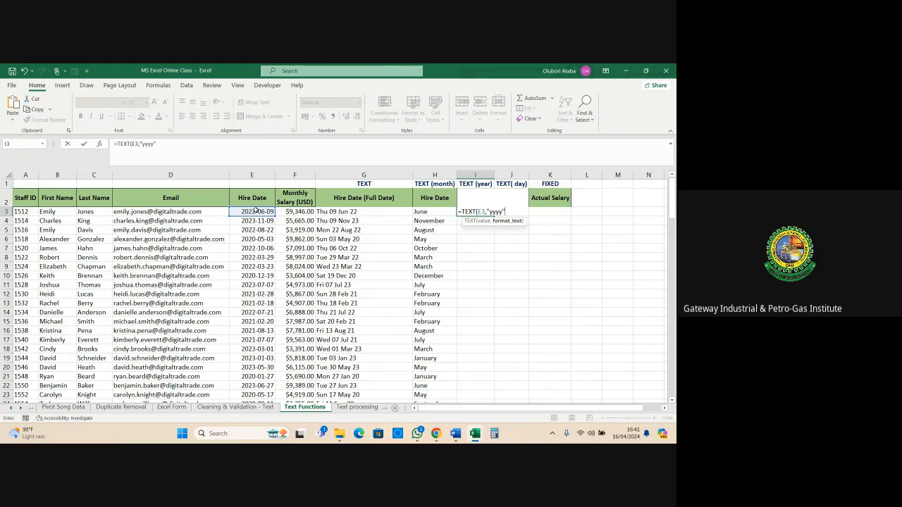
{"action": "type", "text": ")"}
{"action": "key", "text": "Return"}
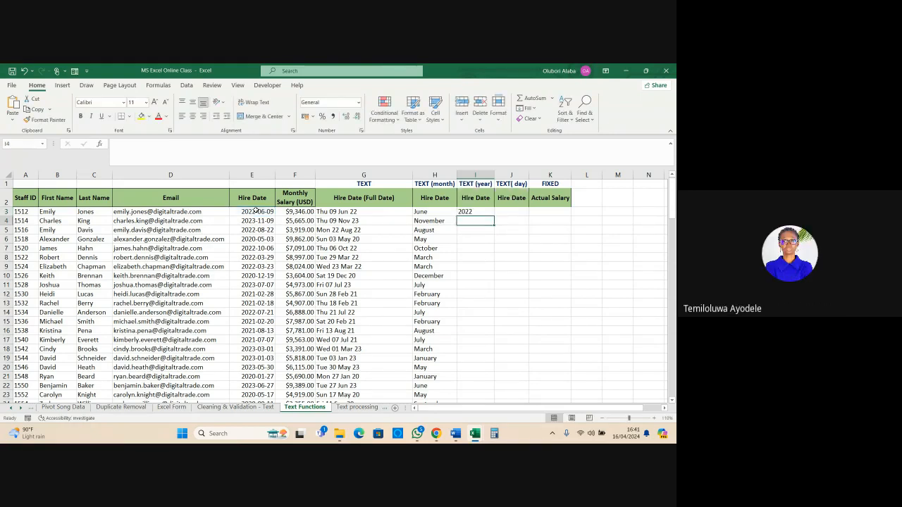
{"action": "left_click", "coordinate": [478, 211]}
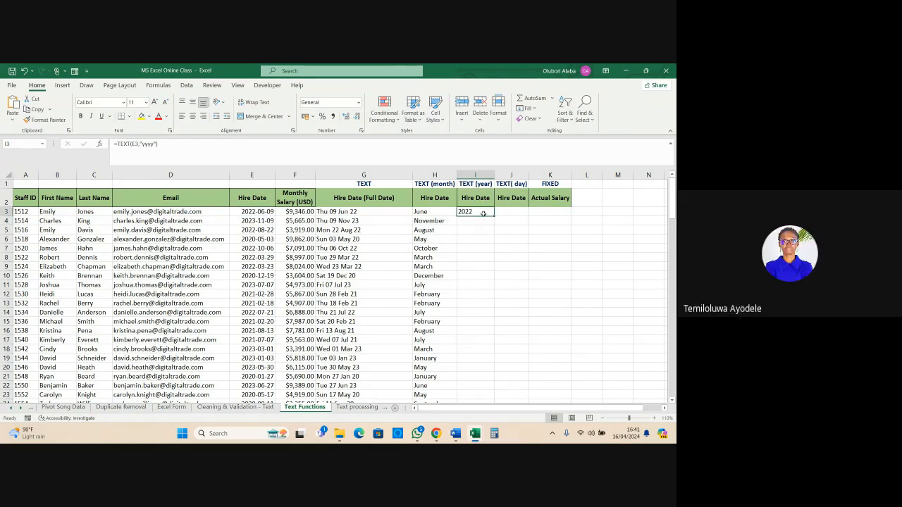
{"action": "double_click", "coordinate": [493, 216]}
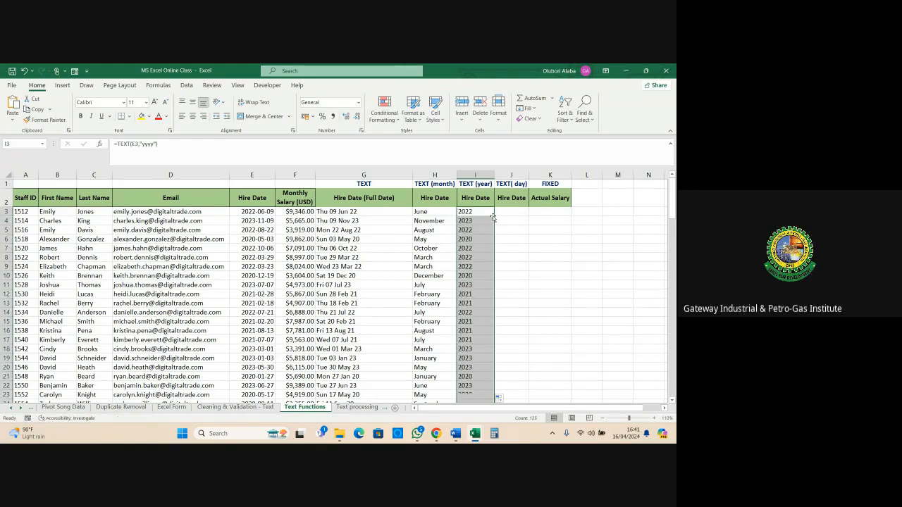
Enter =TEXT(E3,"dd") in J3 under TEXT (day), using the Hire Date in column E, and fill it down column J
{"action": "left_click", "coordinate": [505, 211]}
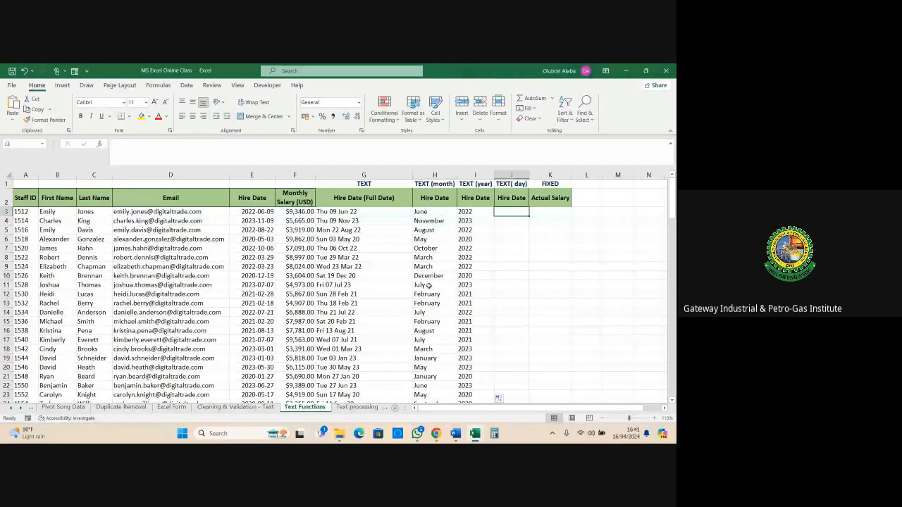
{"action": "type", "text": "=TEXT("}
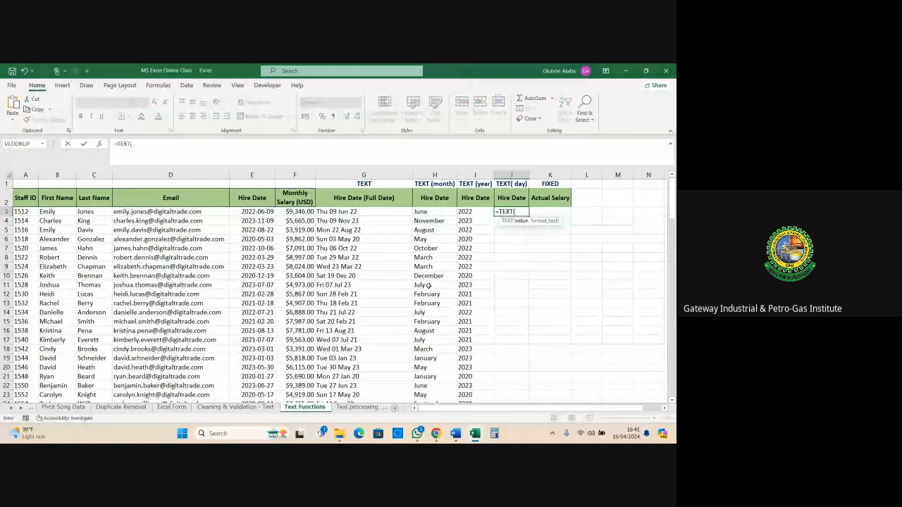
{"action": "left_click", "coordinate": [248, 211]}
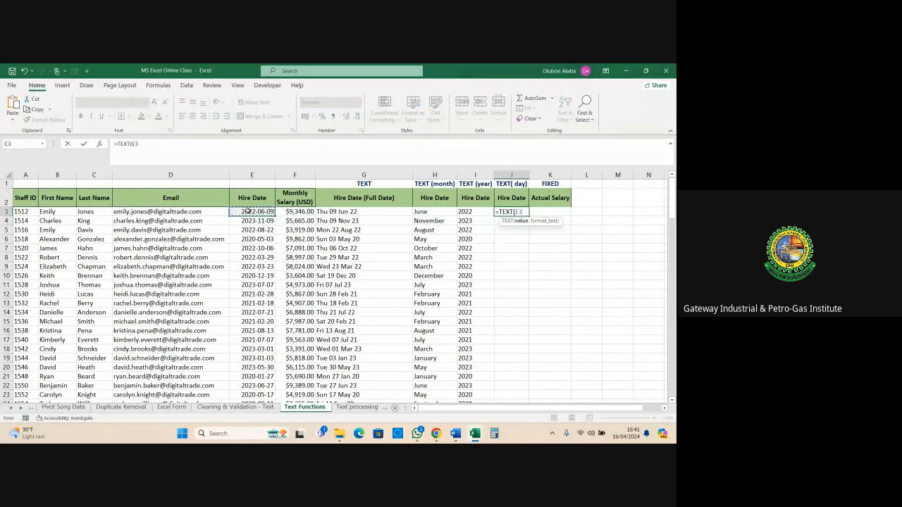
{"action": "type", "text": ","}
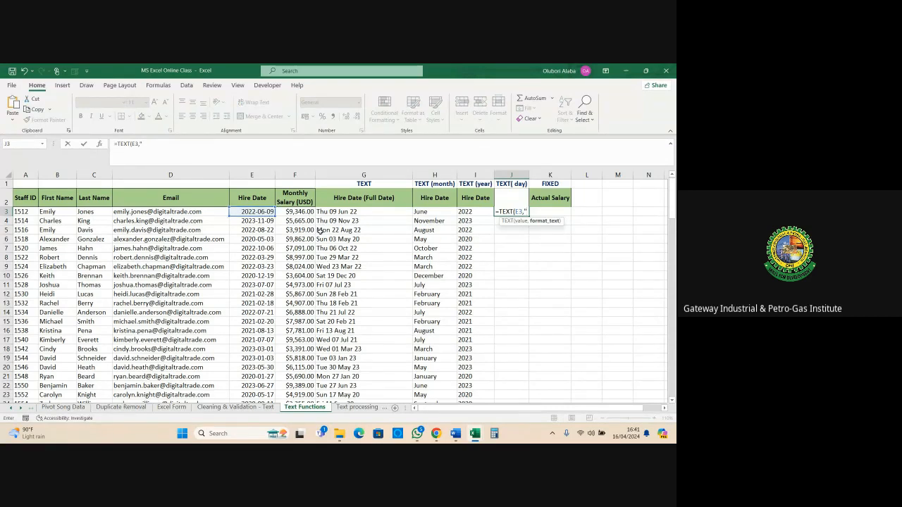
{"action": "type", "text": "\"dd"}
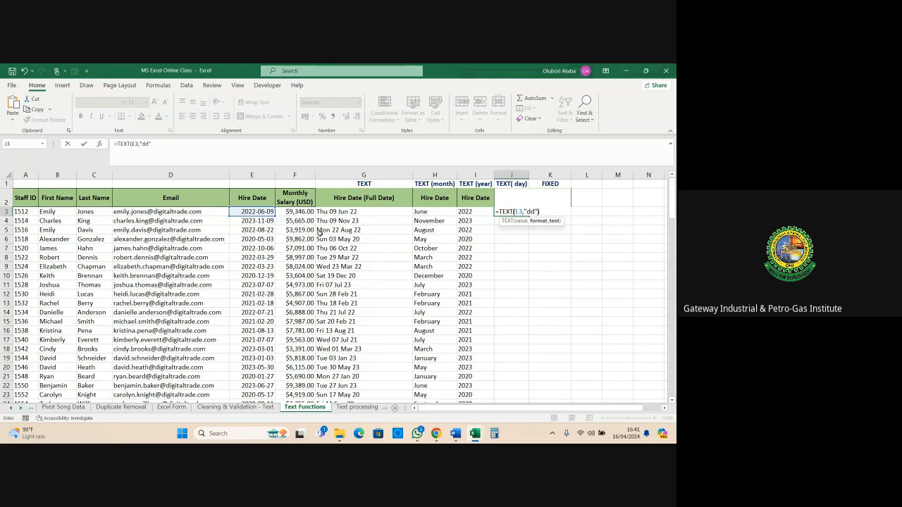
{"action": "type", "text": "\")"}
{"action": "key", "text": "Return"}
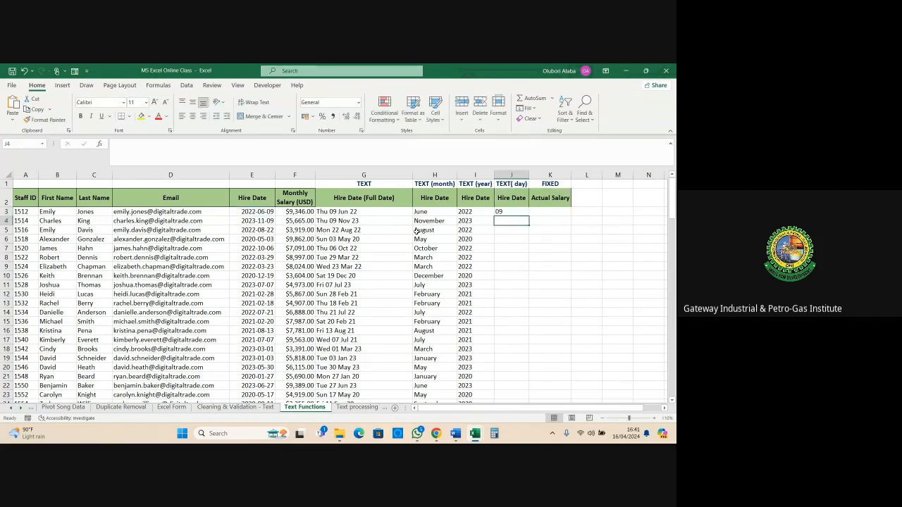
{"action": "left_click", "coordinate": [520, 212]}
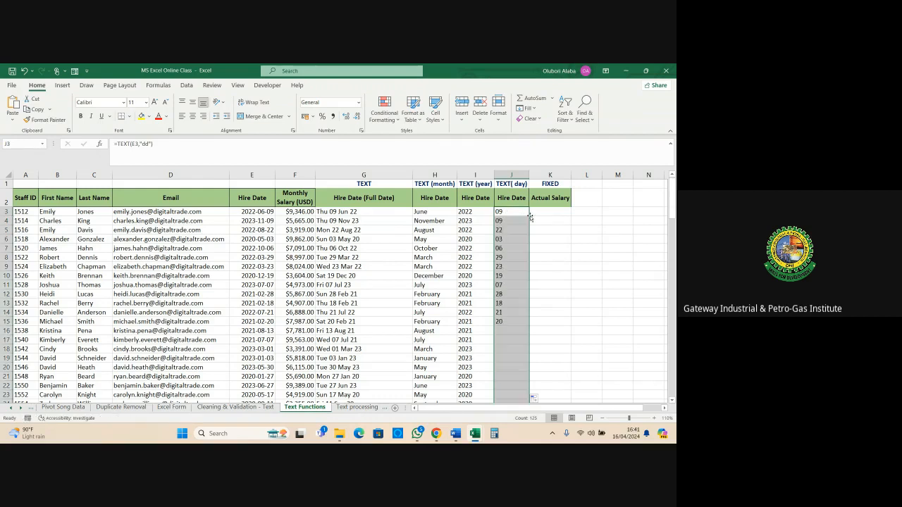
{"action": "double_click", "coordinate": [529, 215]}
Enter =FIXED(F3,4) in K3 under Actual Salary, using the Monthly Salary in column F, and fill it down column K
{"action": "left_click", "coordinate": [542, 216]}
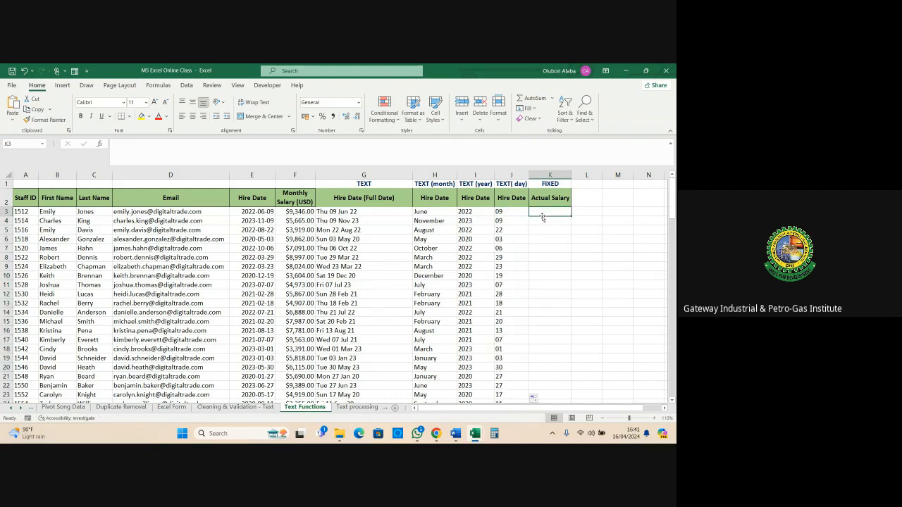
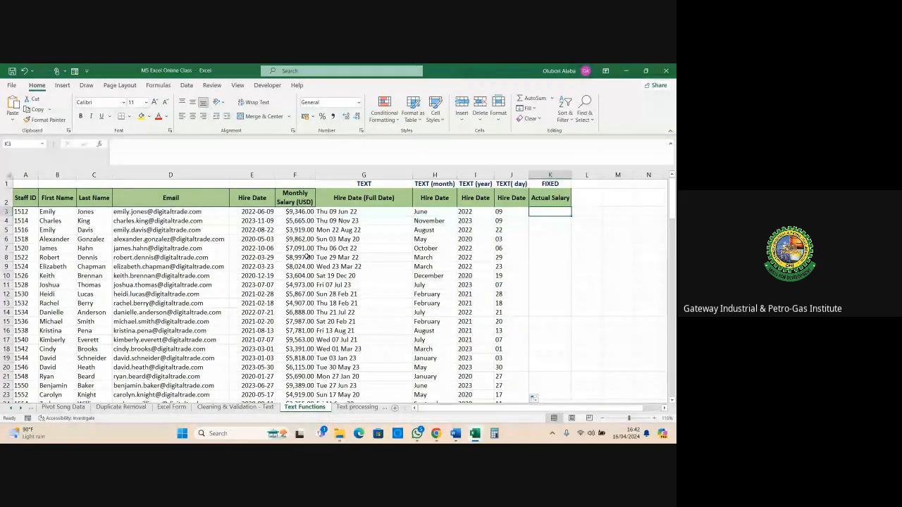
{"action": "left_click", "coordinate": [297, 174]}
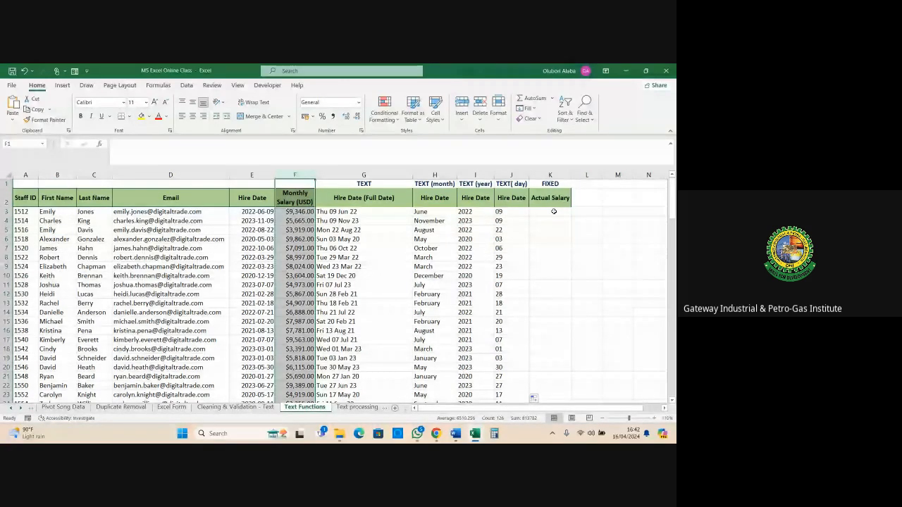
{"action": "left_click", "coordinate": [554, 212]}
{"action": "type", "text": "=fix"}
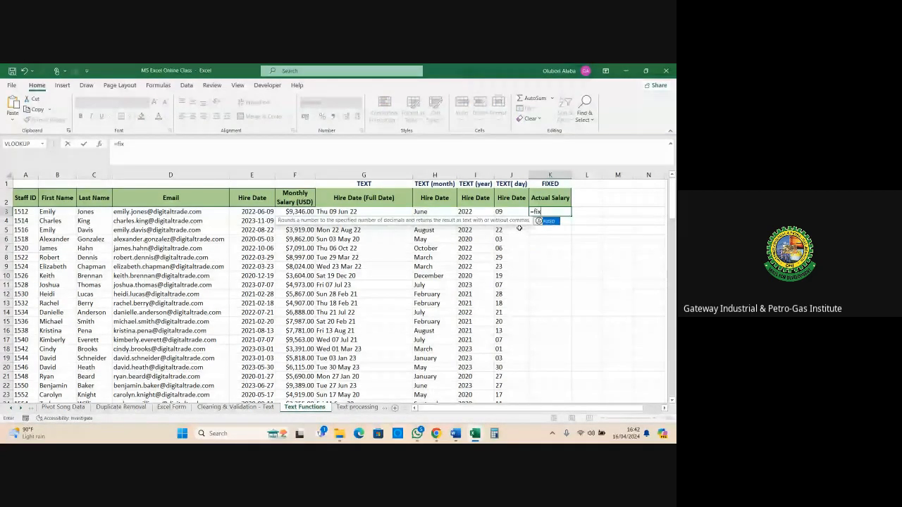
{"action": "key", "text": "Tab"}
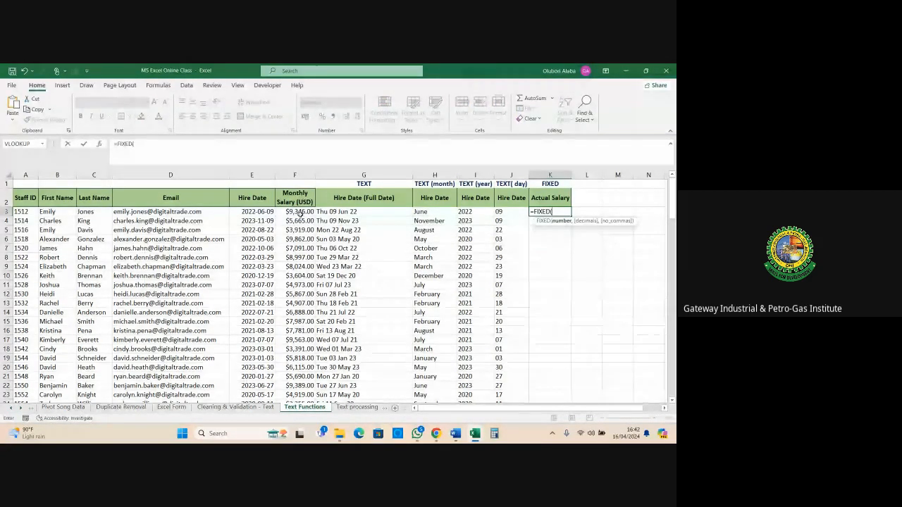
{"action": "left_click", "coordinate": [300, 213]}
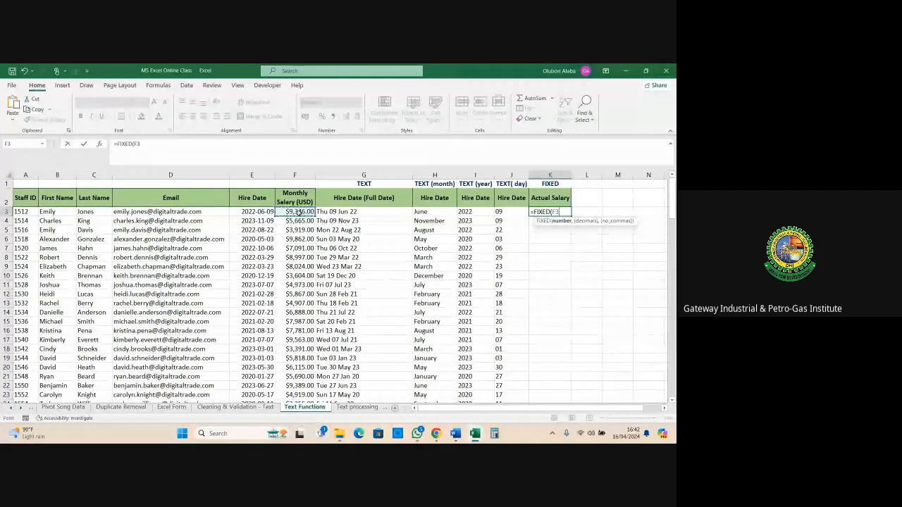
{"action": "type", "text": ","}
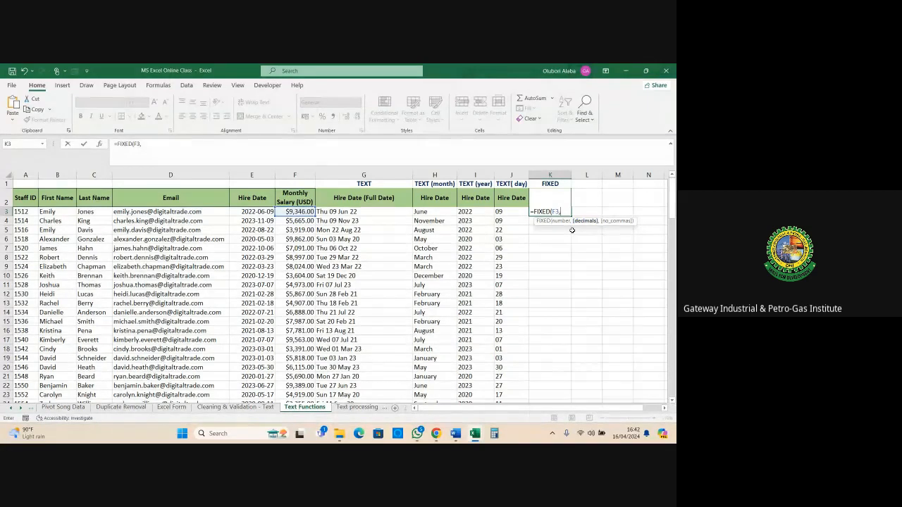
{"action": "type", "text": "4"}
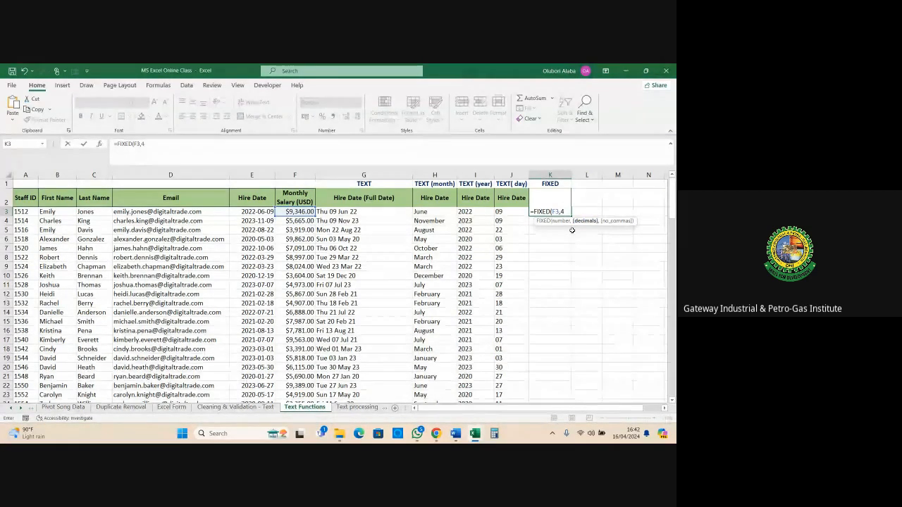
{"action": "key", "text": "Return"}
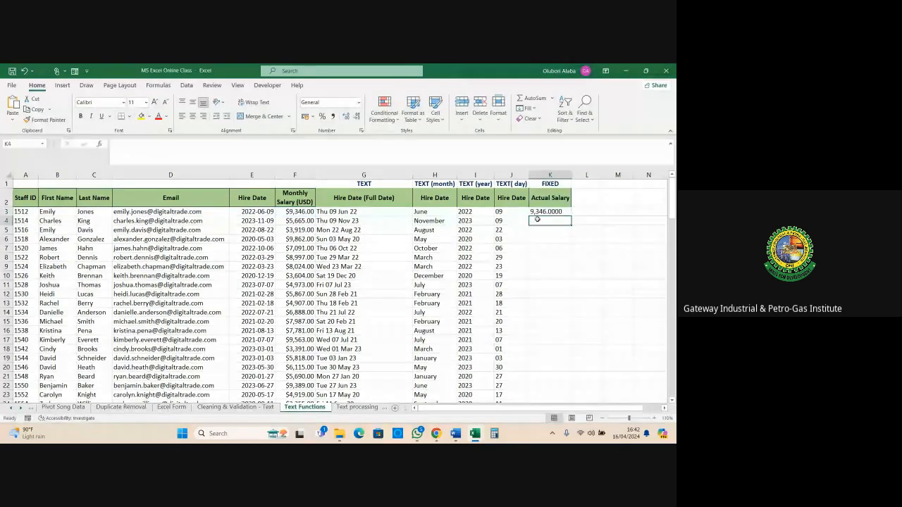
{"action": "left_click", "coordinate": [560, 213]}
{"action": "double_click", "coordinate": [571, 217]}
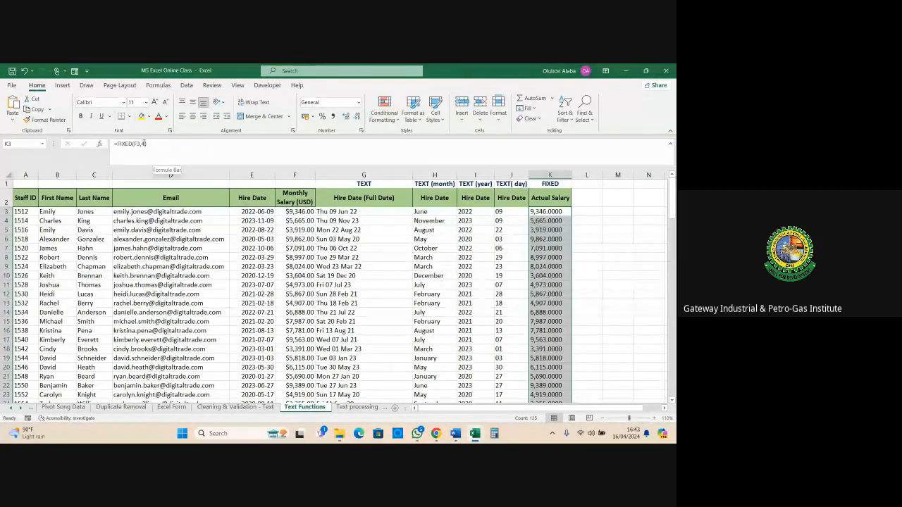
Change the K3 formula to two decimals with =FIXED(F3,2), and fill it down column K
{"action": "left_click", "coordinate": [144, 143]}
{"action": "key", "text": "BackSpace"}
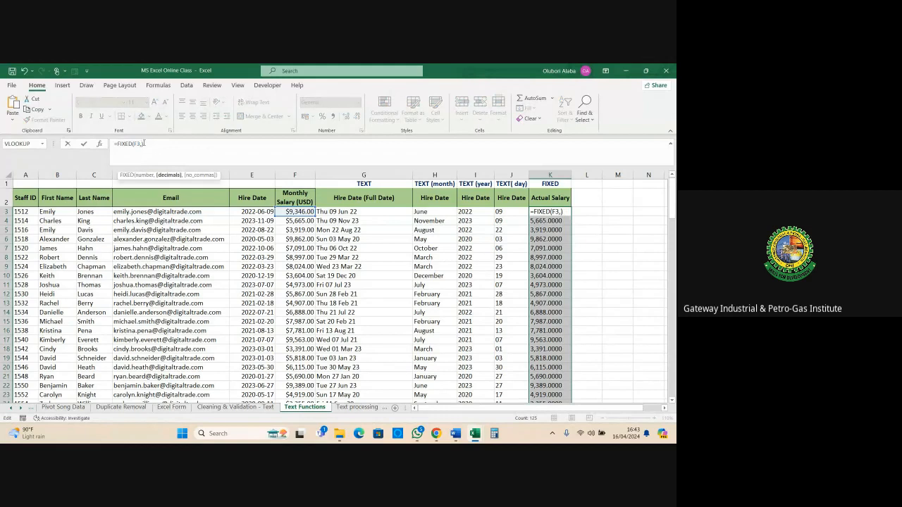
{"action": "type", "text": "2"}
{"action": "key", "text": "Return"}
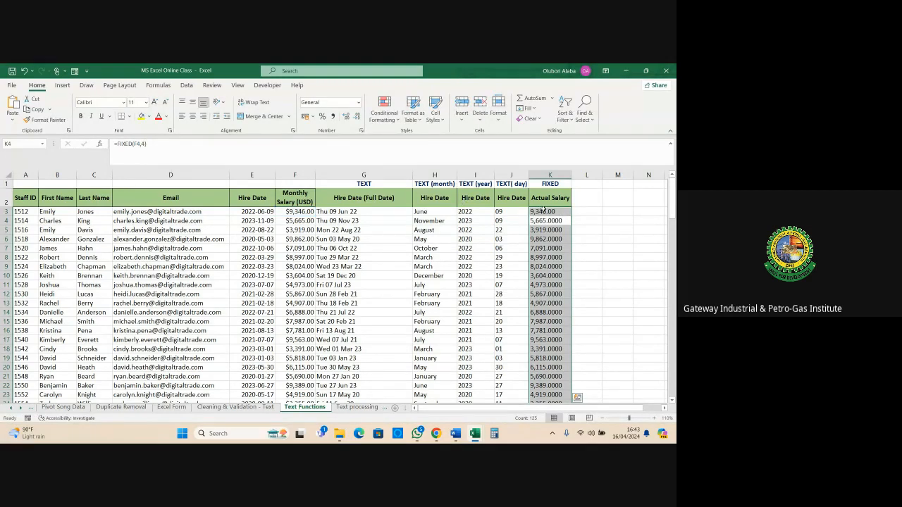
{"action": "left_click", "coordinate": [543, 210]}
{"action": "double_click", "coordinate": [571, 215]}
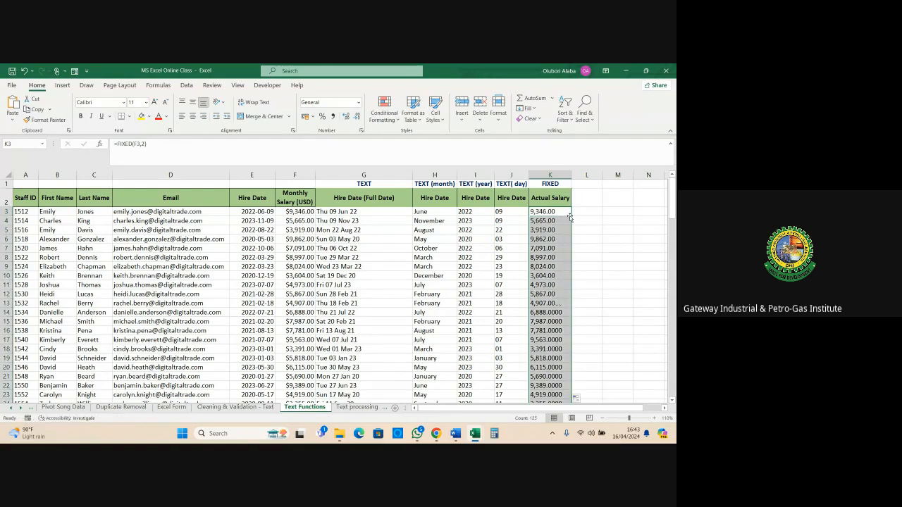
Check the salaries in column K, then open the Text processing sheet and look over its function headings from CONCATENATE v1 to UPPER
{"action": "scroll", "coordinate": [537, 232], "scroll_direction": "down", "scroll_amount": 2}
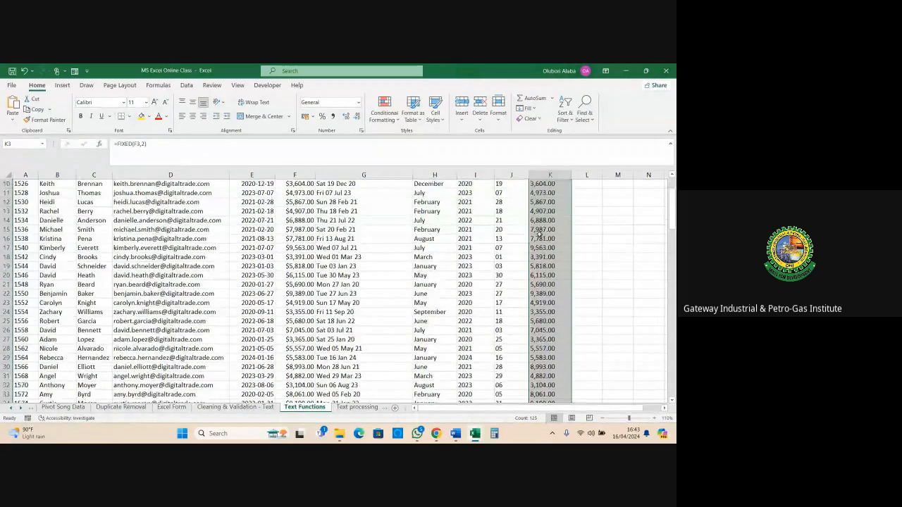
{"action": "scroll", "coordinate": [542, 236], "scroll_direction": "up", "scroll_amount": 2}
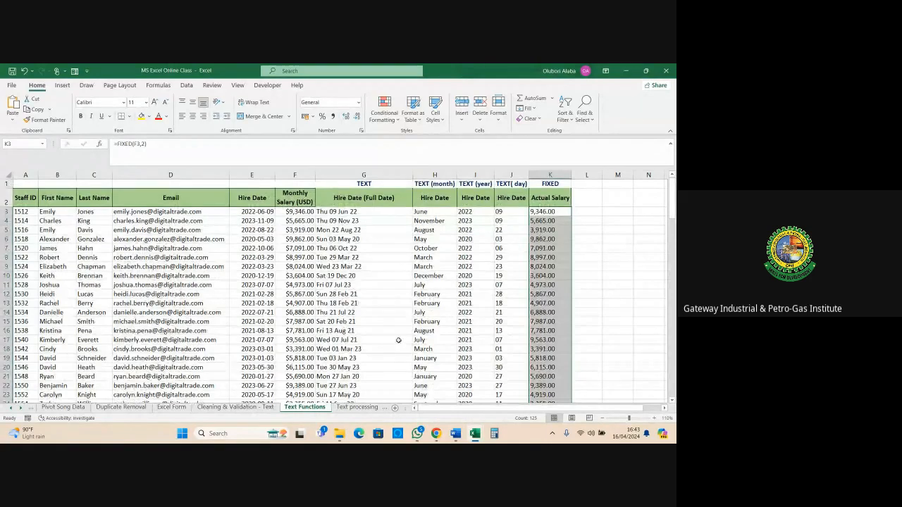
{"action": "left_click", "coordinate": [354, 407]}
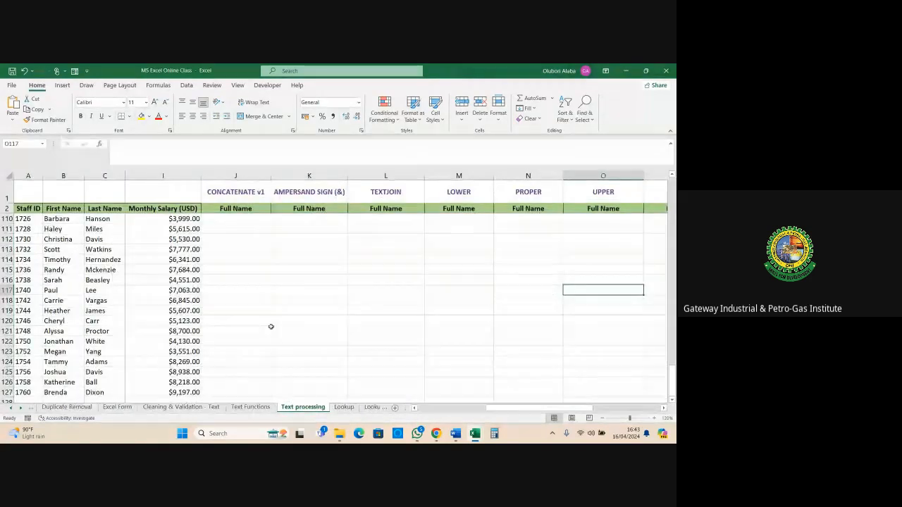
{"action": "mouse_move", "coordinate": [513, 410]}
{"action": "left_mouse_down"}
{"action": "mouse_move", "coordinate": [431, 402]}
{"action": "mouse_move", "coordinate": [518, 408]}
{"action": "left_mouse_up"}
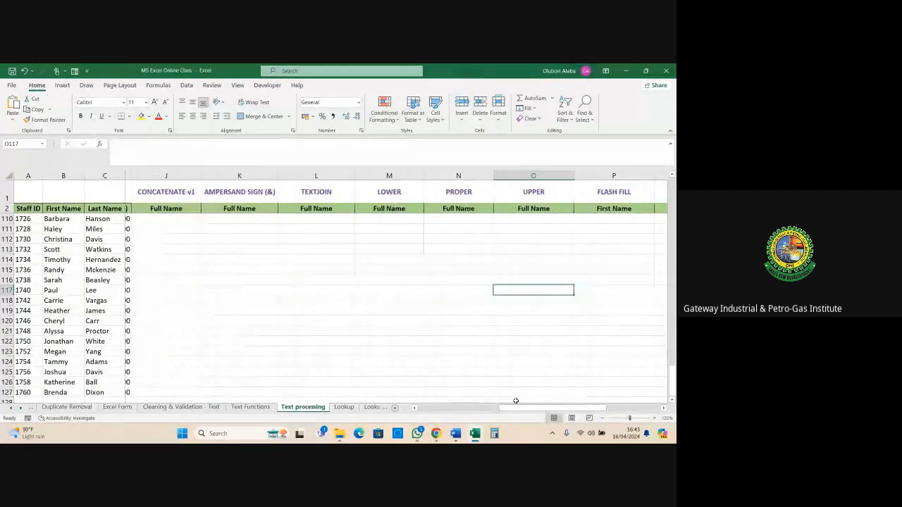
{"action": "left_click", "coordinate": [171, 190]}
{"action": "left_click", "coordinate": [264, 193]}
{"action": "left_click", "coordinate": [297, 194]}
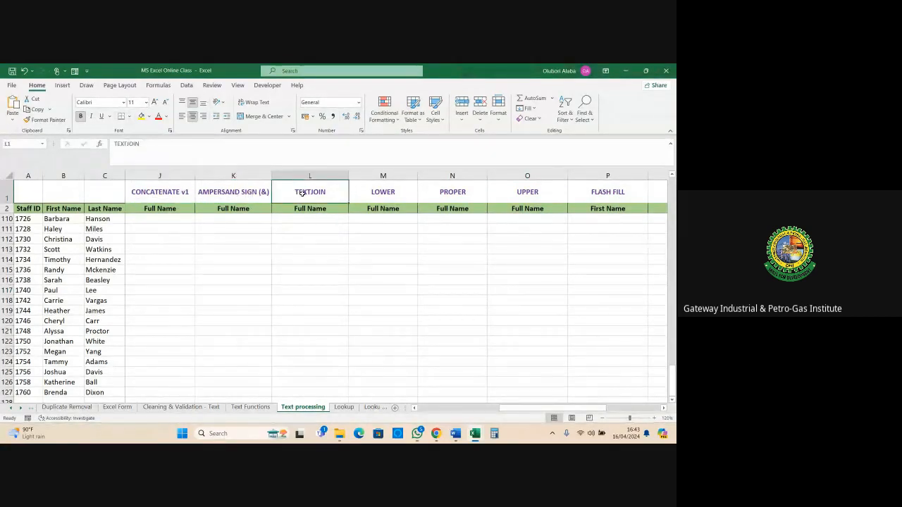
{"action": "left_click", "coordinate": [363, 194]}
{"action": "left_click", "coordinate": [436, 195]}
{"action": "left_click", "coordinate": [502, 197]}
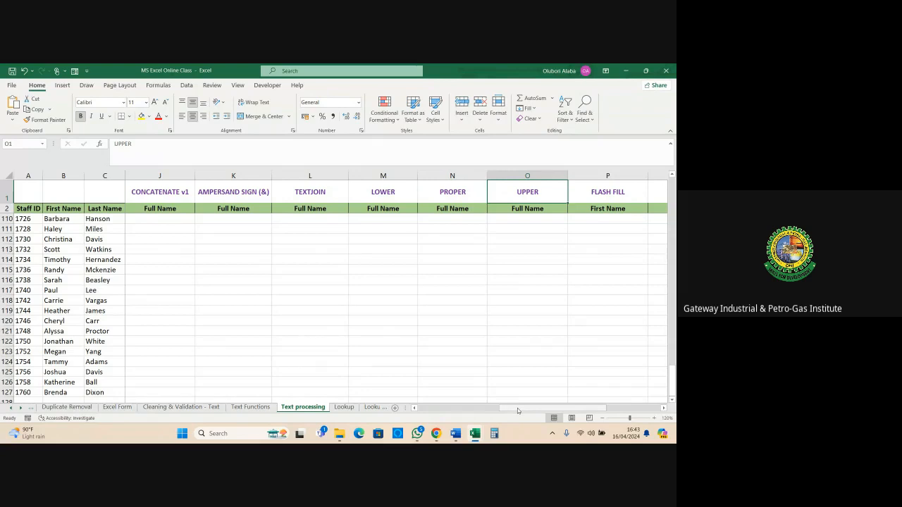
{"action": "left_click_drag", "start_coordinate": [517, 408], "coordinate": [432, 410]}
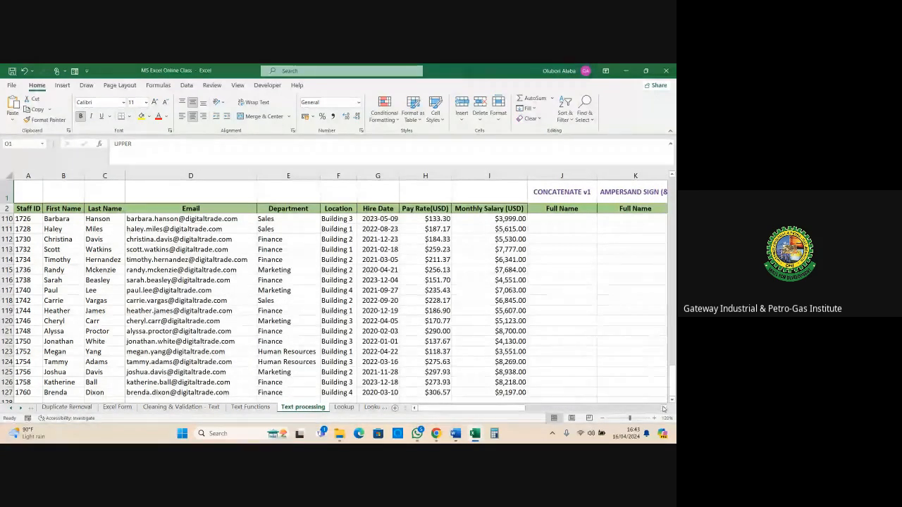
{"action": "left_click", "coordinate": [662, 408]}
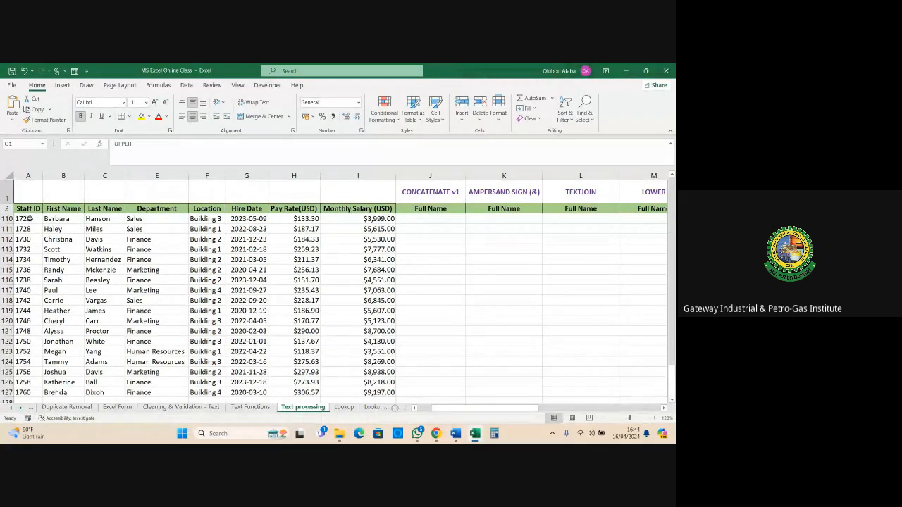
Examine the First Name and Last Name columns on the Text processing sheet, from the last staff rows up to the first
{"action": "left_click", "coordinate": [60, 208]}
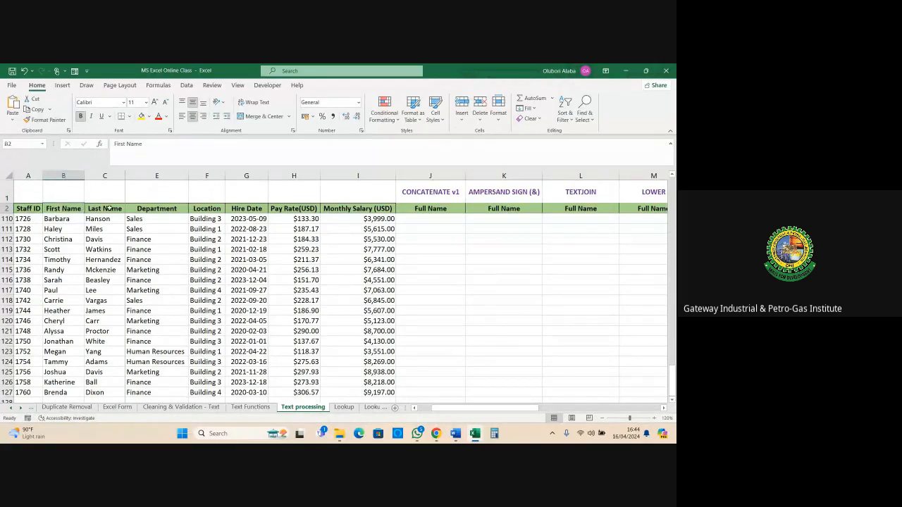
{"action": "left_click", "coordinate": [60, 176]}
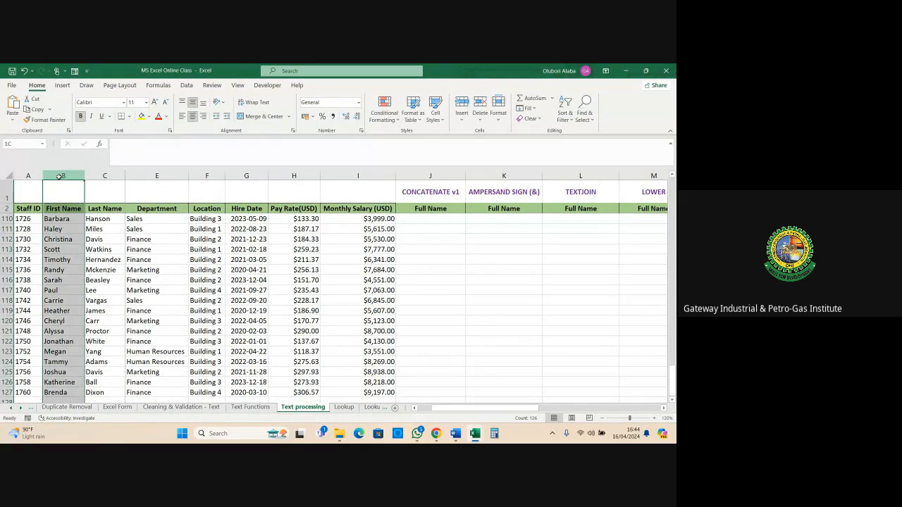
{"action": "left_click_drag", "start_coordinate": [61, 177], "coordinate": [98, 186]}
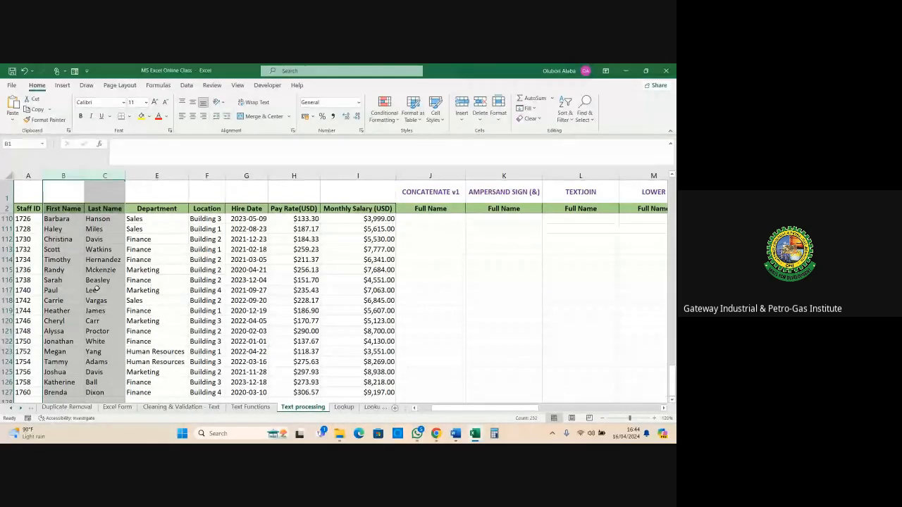
{"action": "left_click", "coordinate": [93, 260]}
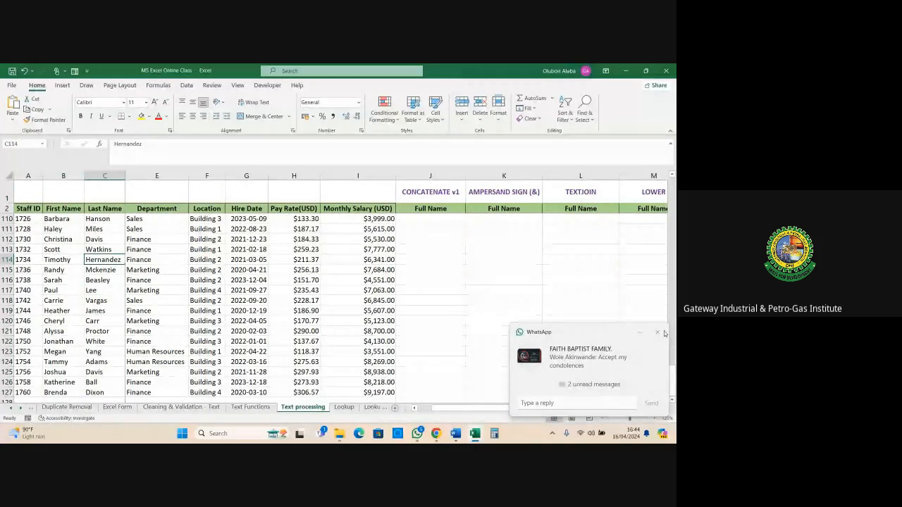
{"action": "left_click", "coordinate": [658, 332]}
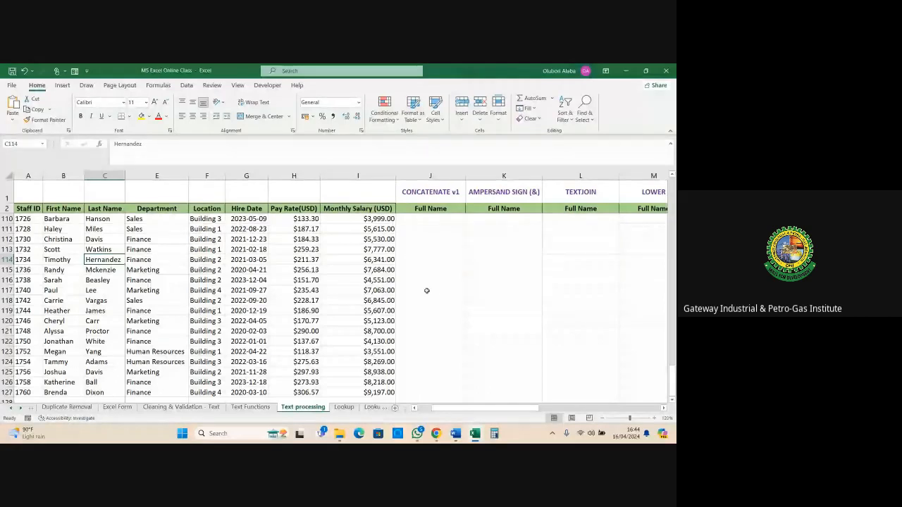
{"action": "scroll", "coordinate": [426, 290], "scroll_direction": "up", "scroll_amount": 6}
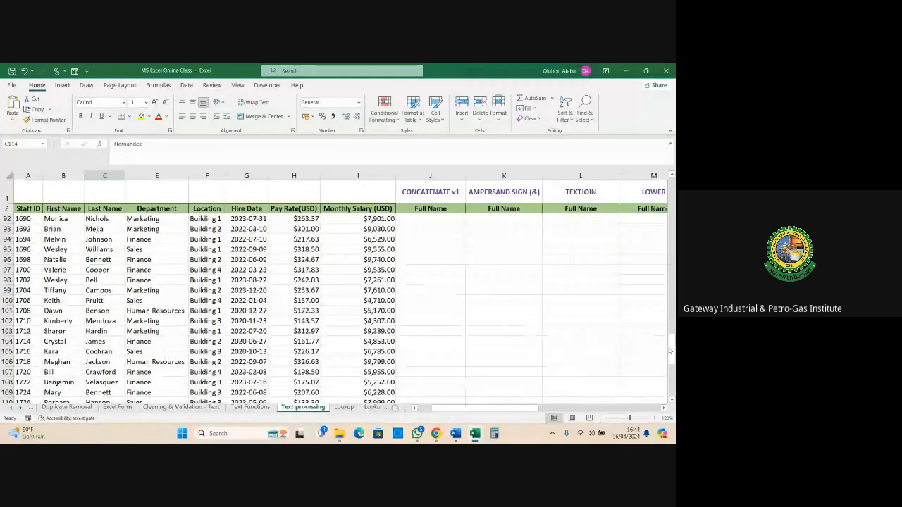
{"action": "left_click_drag", "start_coordinate": [670, 350], "coordinate": [673, 190]}
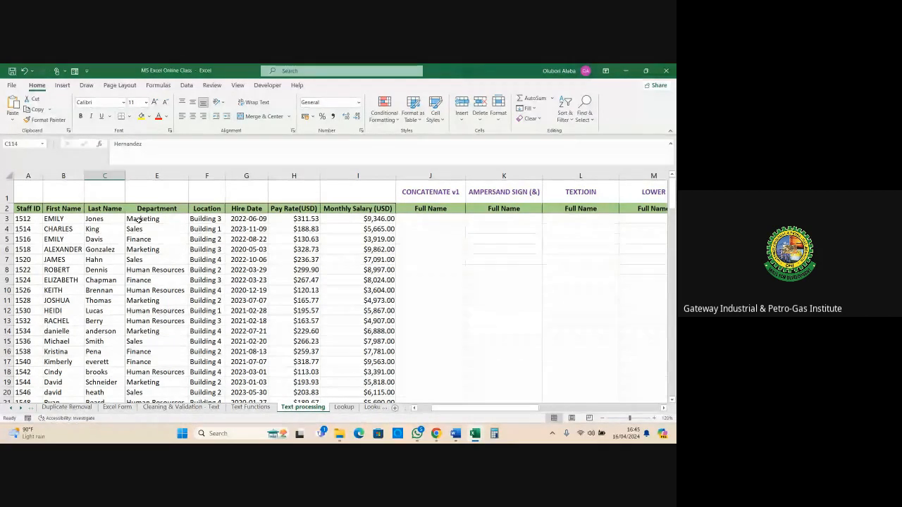
{"action": "left_click", "coordinate": [60, 175]}
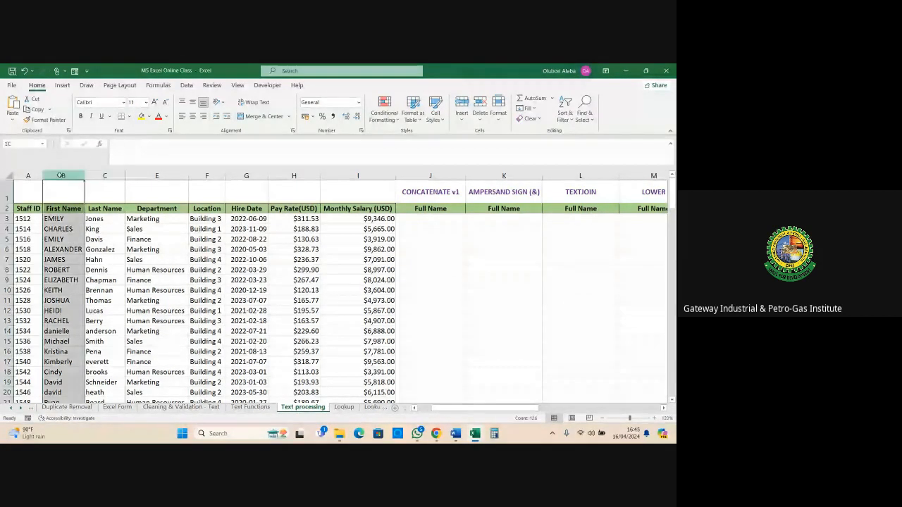
{"action": "left_click_drag", "start_coordinate": [60, 175], "coordinate": [104, 176]}
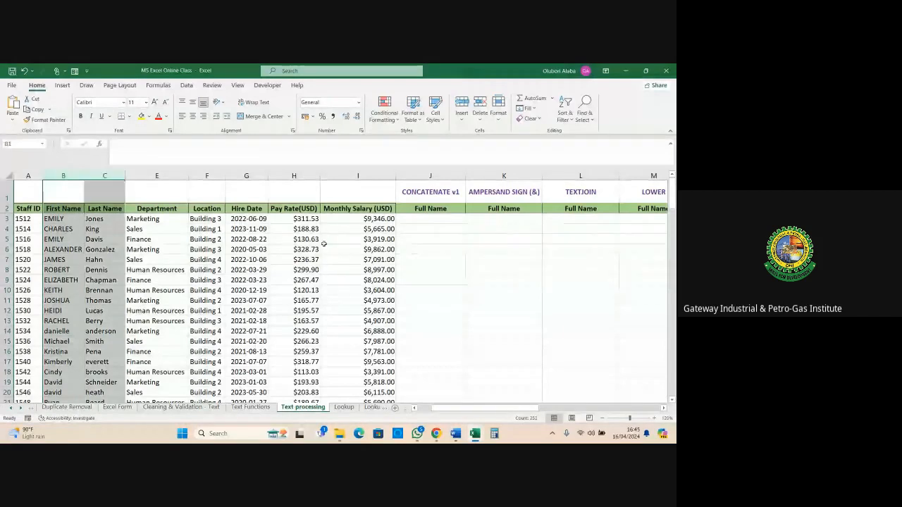
Review the CONCATENATE v1, AMPERSAND SIGN (&) and TEXTJOIN columns against the First Name and Last Name columns they combine
{"action": "left_click", "coordinate": [427, 222]}
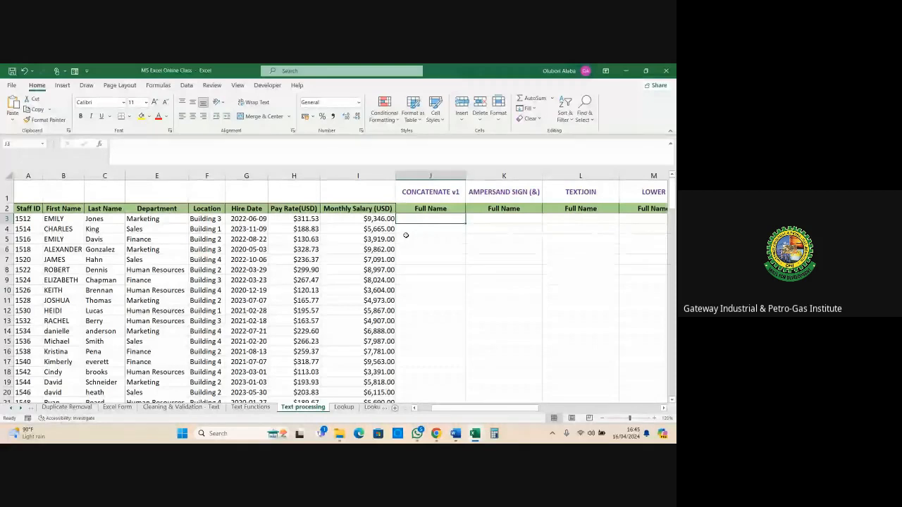
{"action": "left_click", "coordinate": [430, 192]}
{"action": "left_click", "coordinate": [492, 190]}
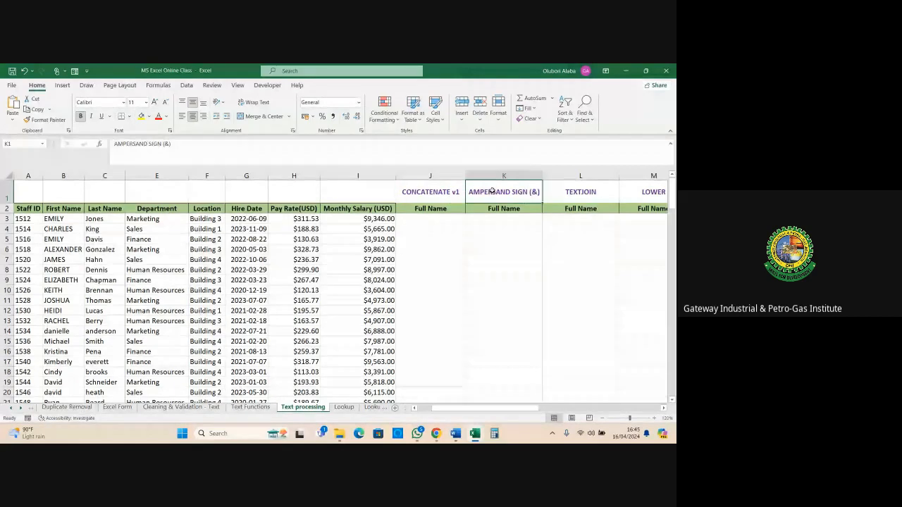
{"action": "left_click", "coordinate": [566, 193]}
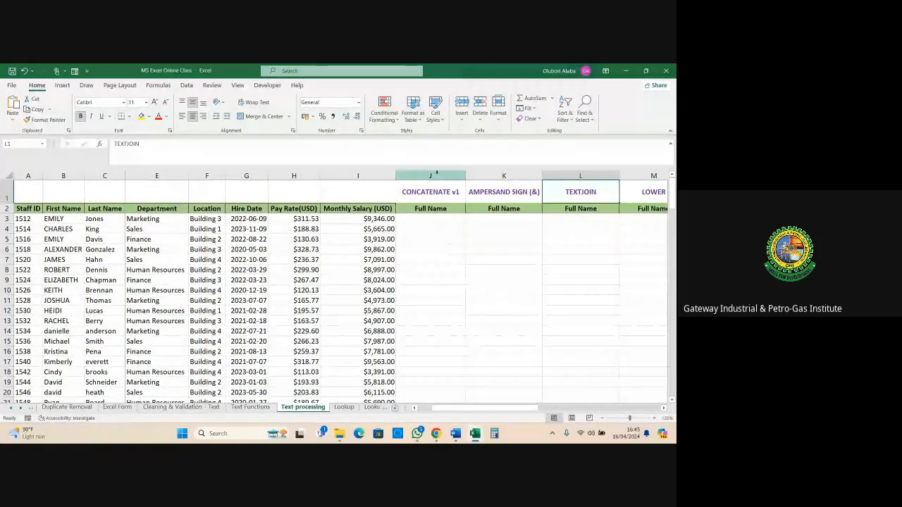
{"action": "left_click_drag", "start_coordinate": [436, 171], "coordinate": [512, 183]}
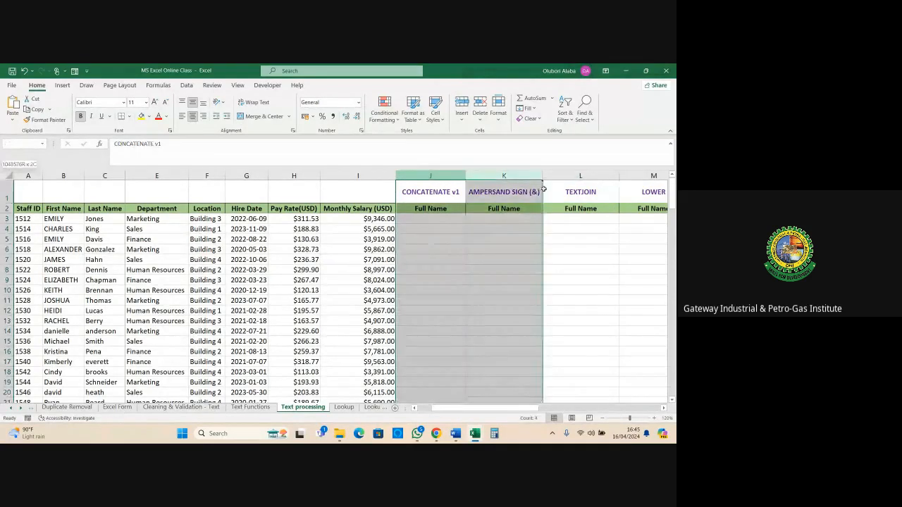
{"action": "left_click", "coordinate": [435, 197]}
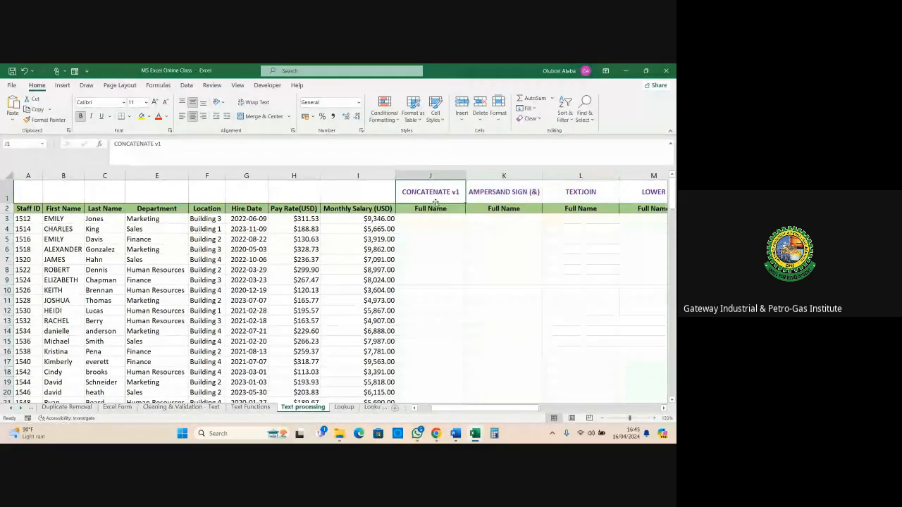
{"action": "left_click", "coordinate": [518, 193]}
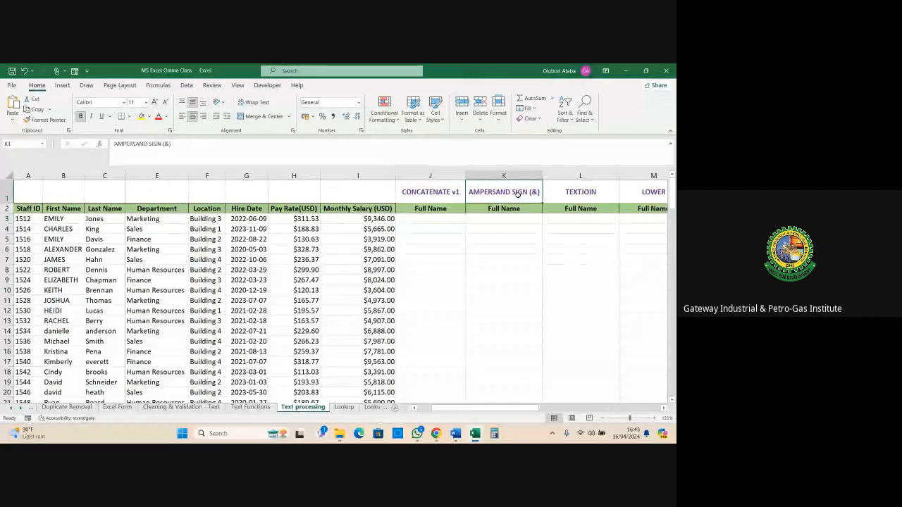
{"action": "left_click", "coordinate": [507, 219]}
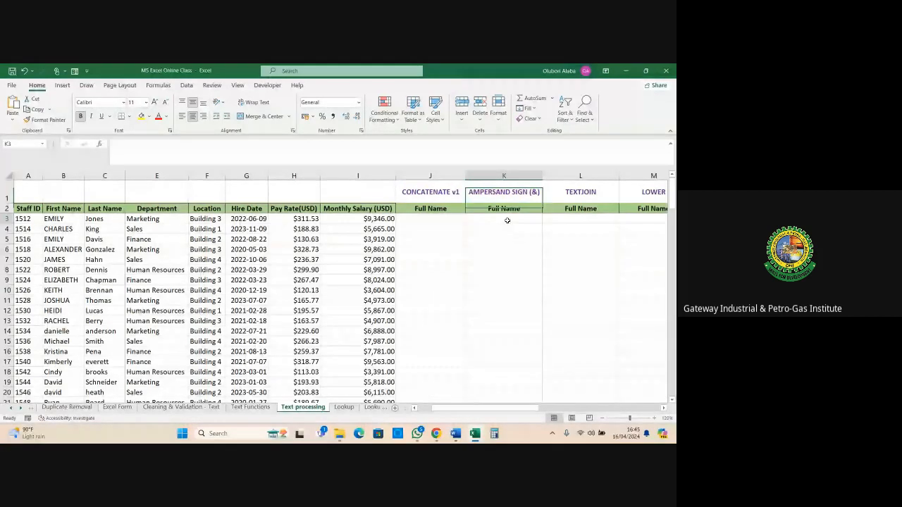
{"action": "left_click", "coordinate": [571, 194]}
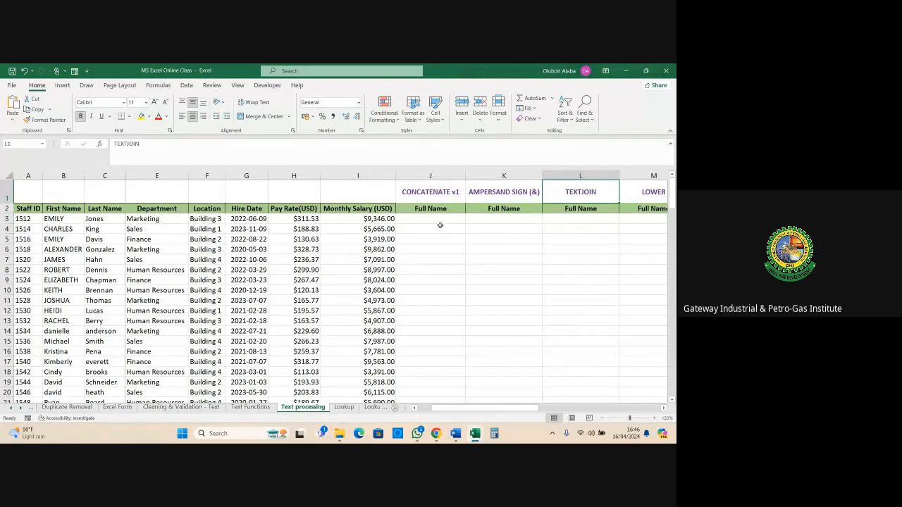
{"action": "left_click", "coordinate": [63, 174]}
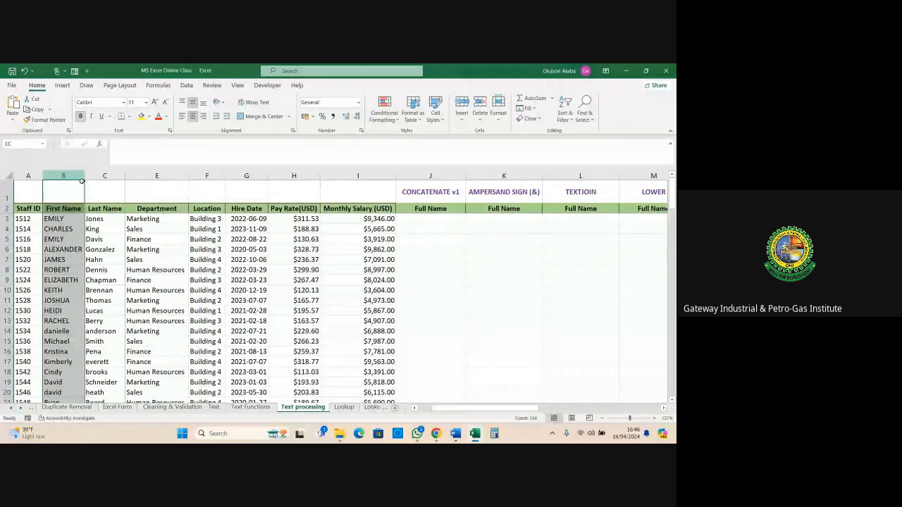
{"action": "left_click_drag", "start_coordinate": [82, 181], "coordinate": [104, 176]}
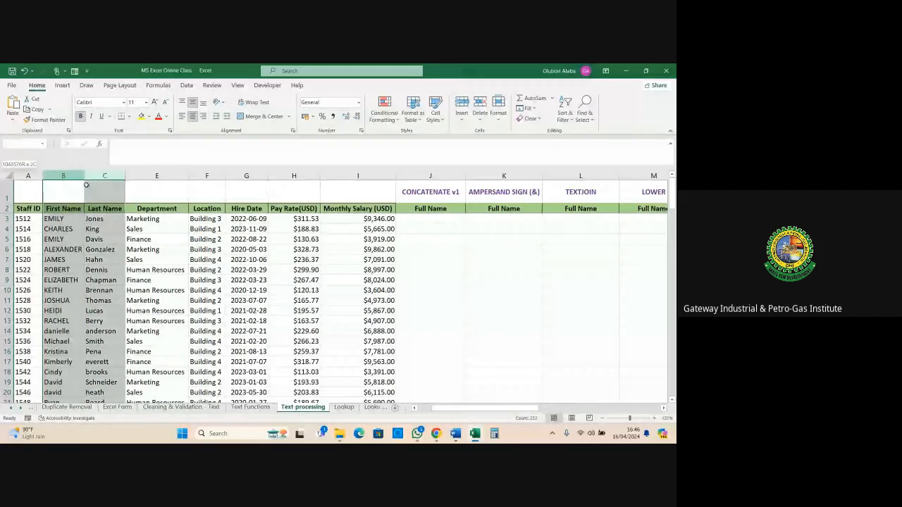
{"action": "left_click", "coordinate": [437, 219]}
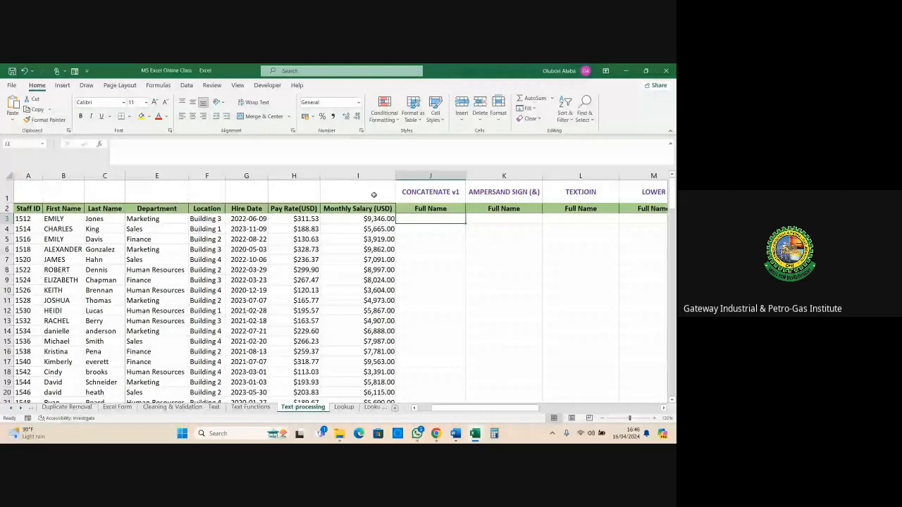
{"action": "left_click", "coordinate": [410, 193]}
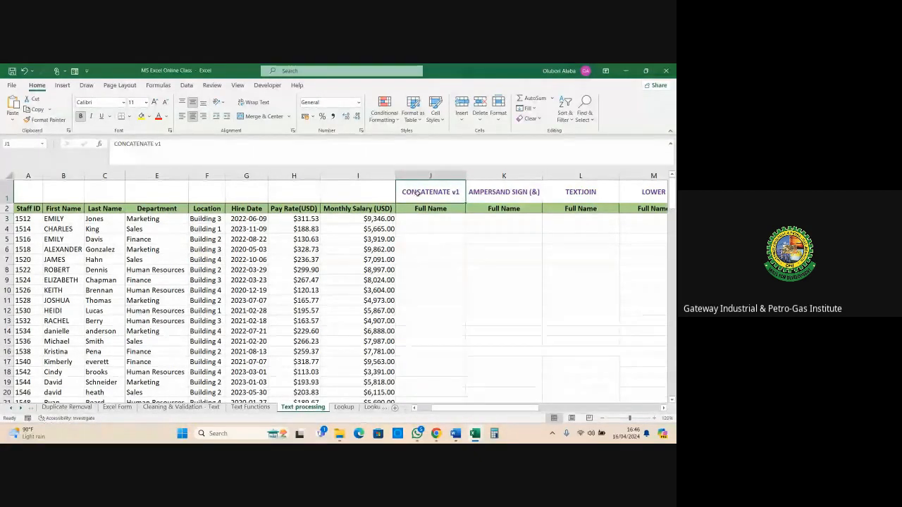
Enter =CONCAT(B3,C3) in J3 under CONCATENATE v1 to join first and last names, and fill it down column J
{"action": "left_click", "coordinate": [414, 218]}
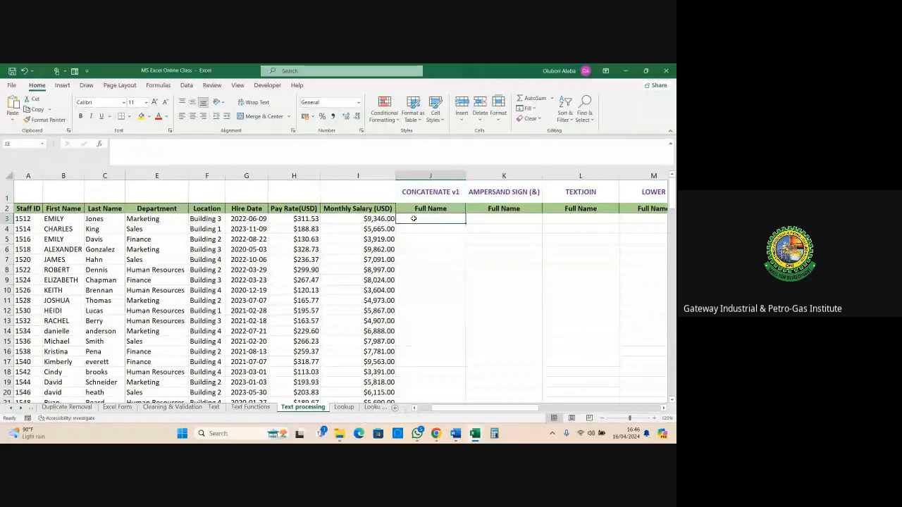
{"action": "type", "text": "="}
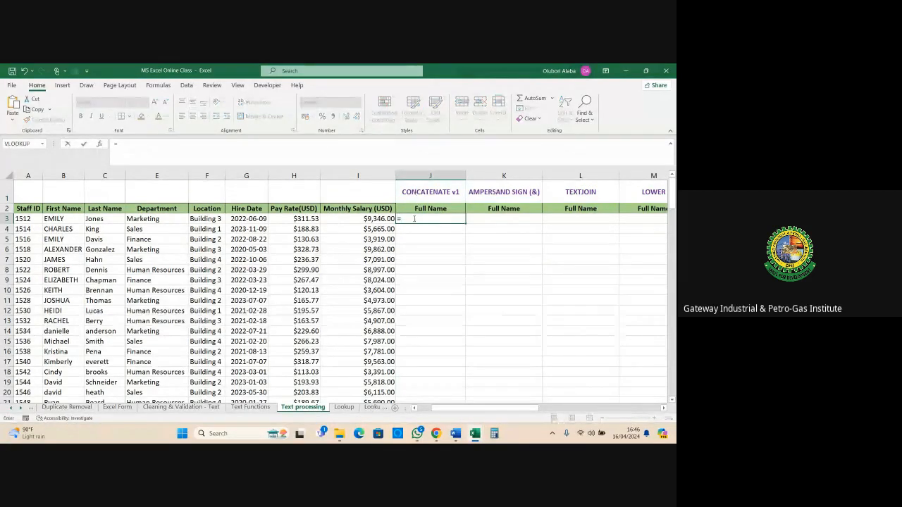
{"action": "type", "text": "con"}
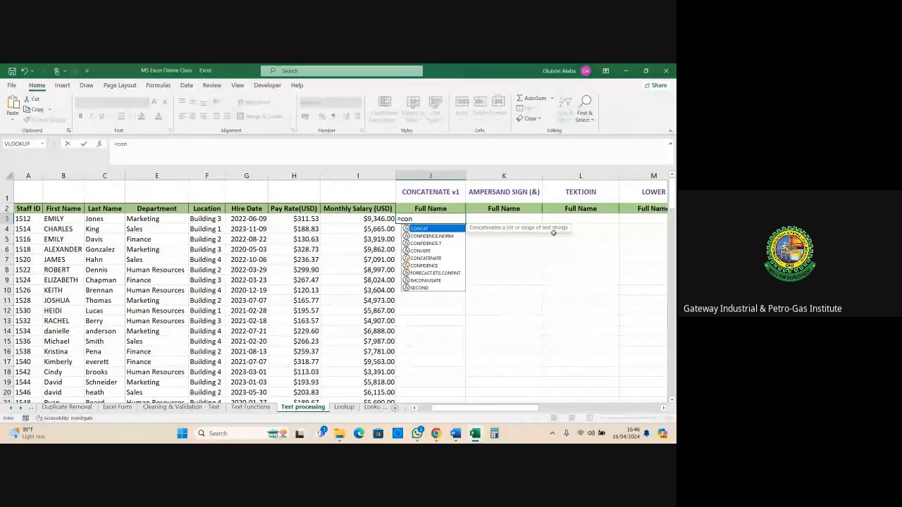
{"action": "key", "text": "Tab"}
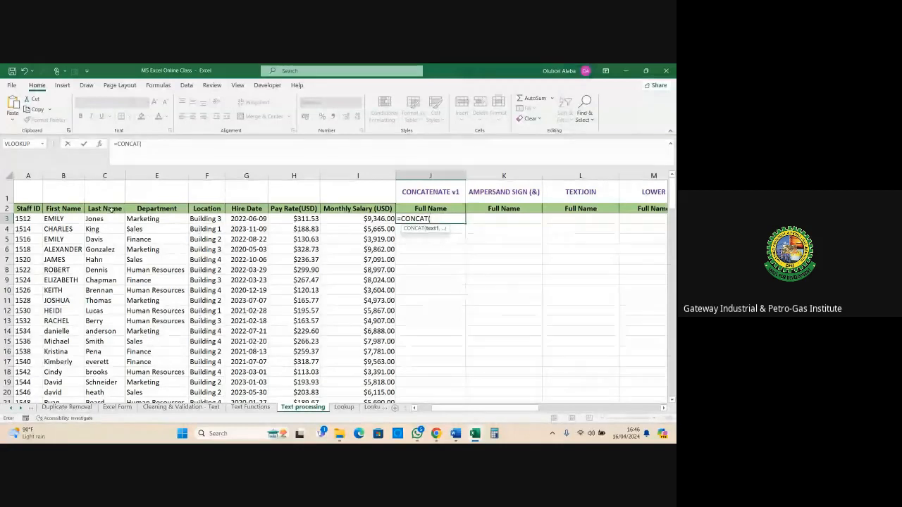
{"action": "left_click", "coordinate": [54, 220]}
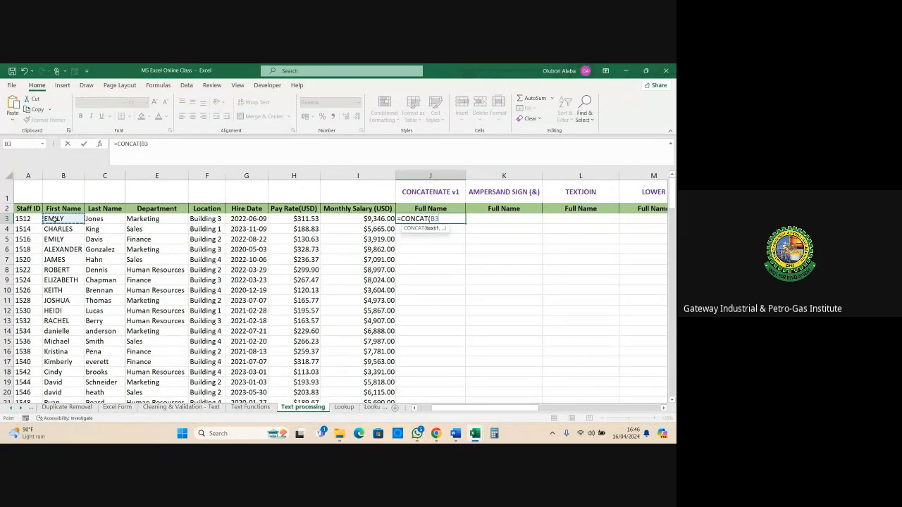
{"action": "type", "text": ","}
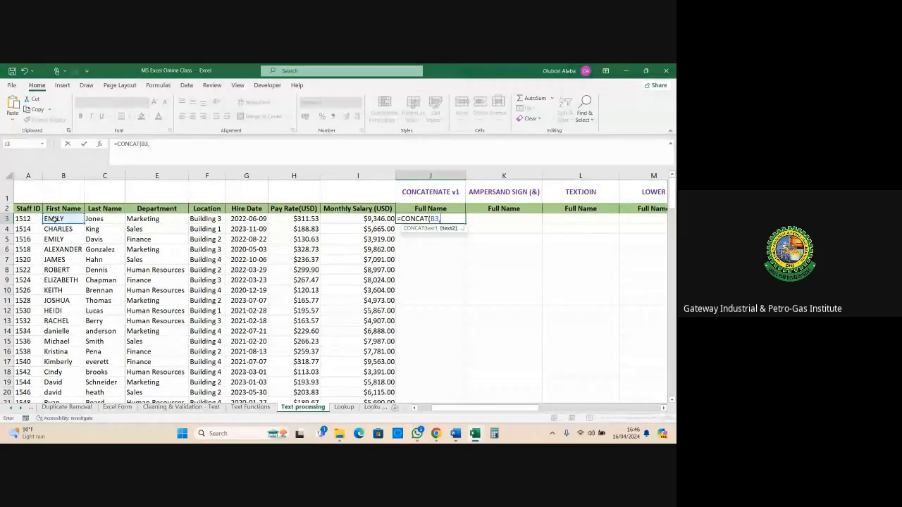
{"action": "left_click", "coordinate": [95, 221]}
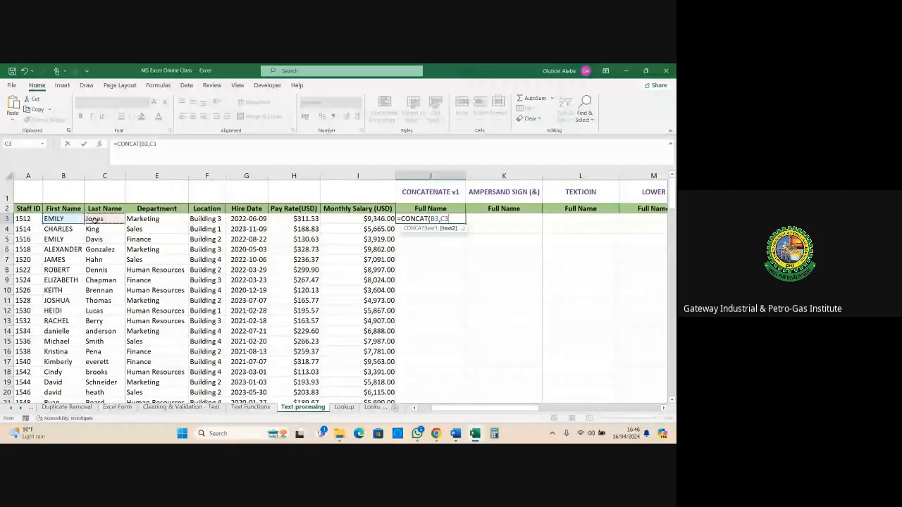
{"action": "key", "text": "Return"}
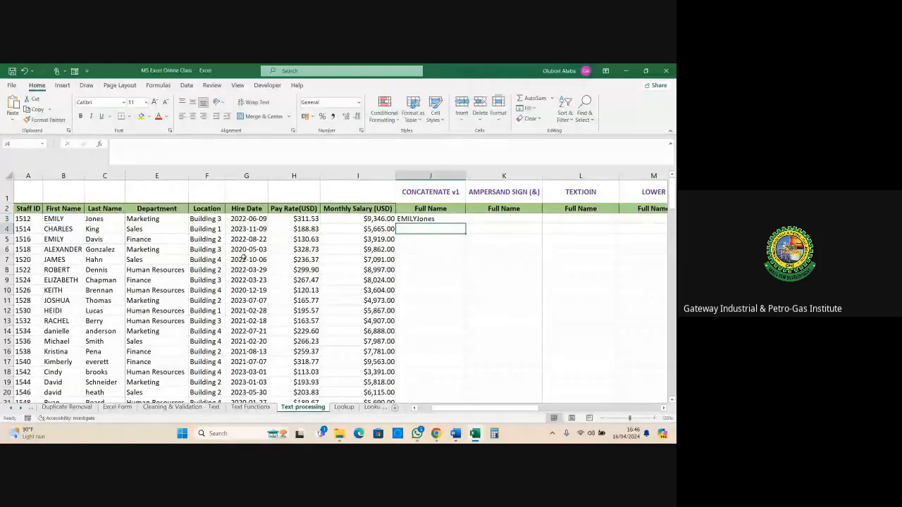
{"action": "left_click", "coordinate": [418, 219]}
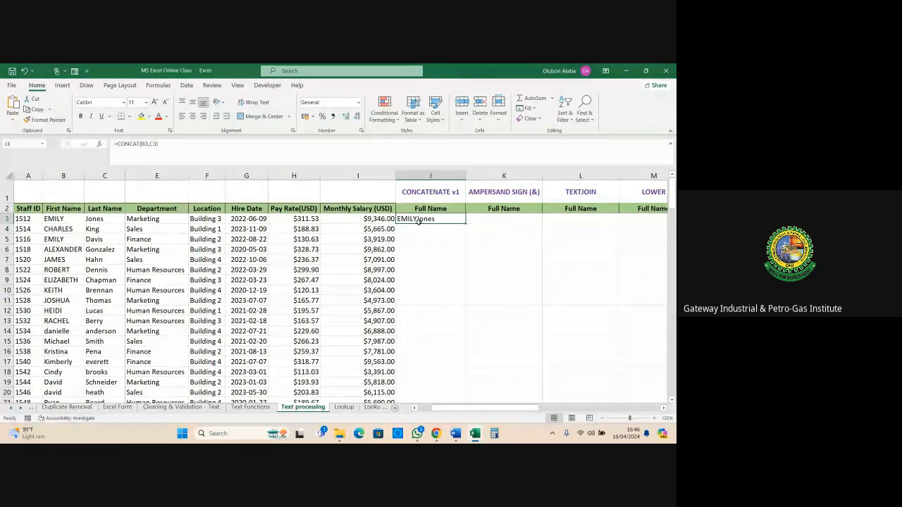
{"action": "double_click", "coordinate": [466, 225]}
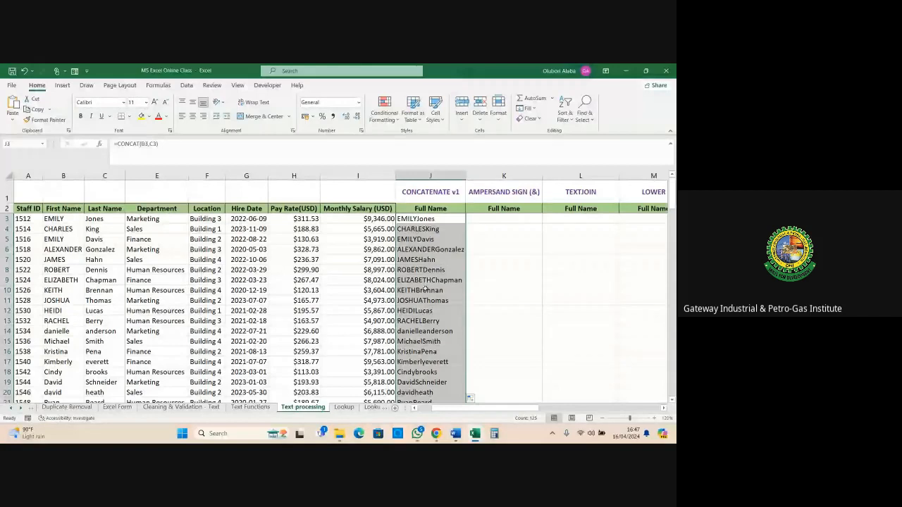
Undo the space-less CONCAT entries in column J and enter =CONCAT(B3," ",C3) in J3
{"action": "key", "text": "ctrl+z"}
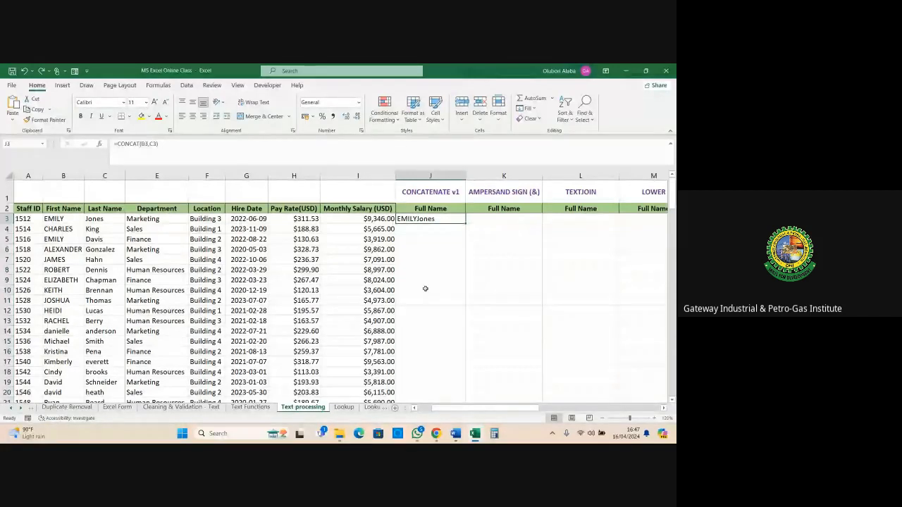
{"action": "key", "text": "ctrl+z"}
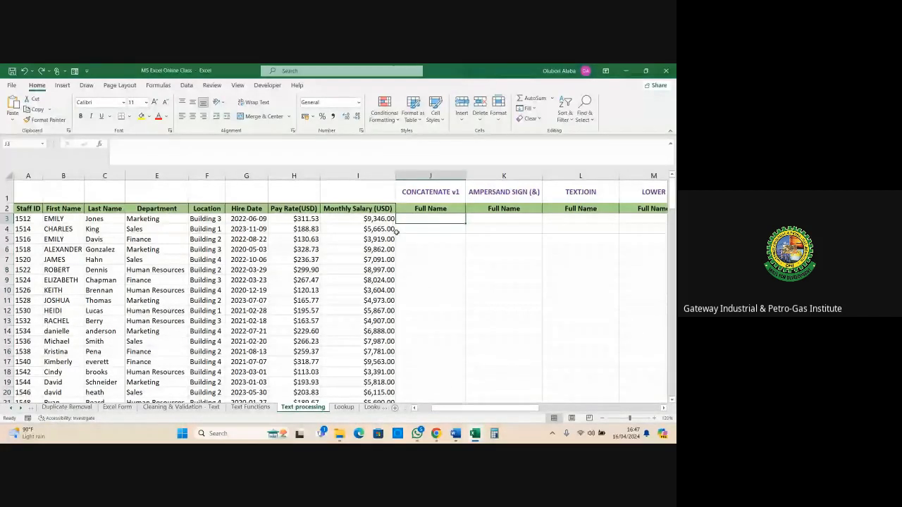
{"action": "type", "text": "="}
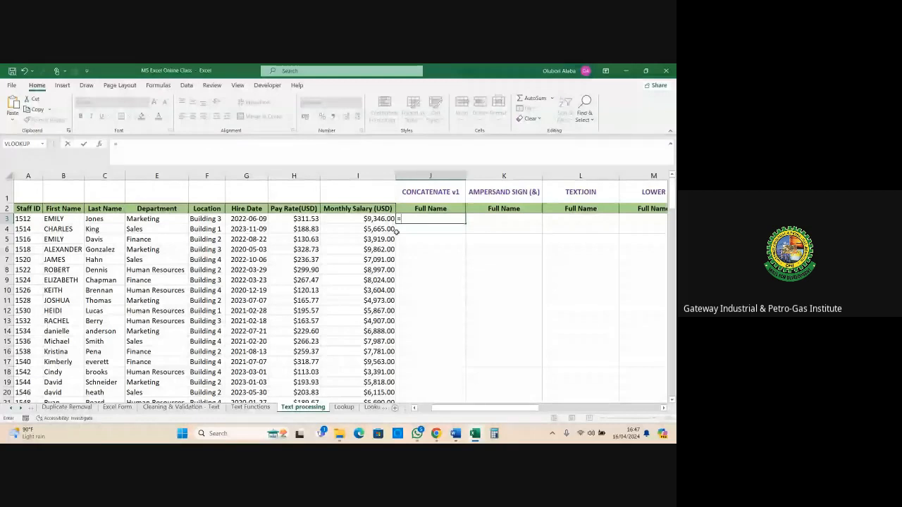
{"action": "type", "text": "con"}
{"action": "key", "text": "Tab"}
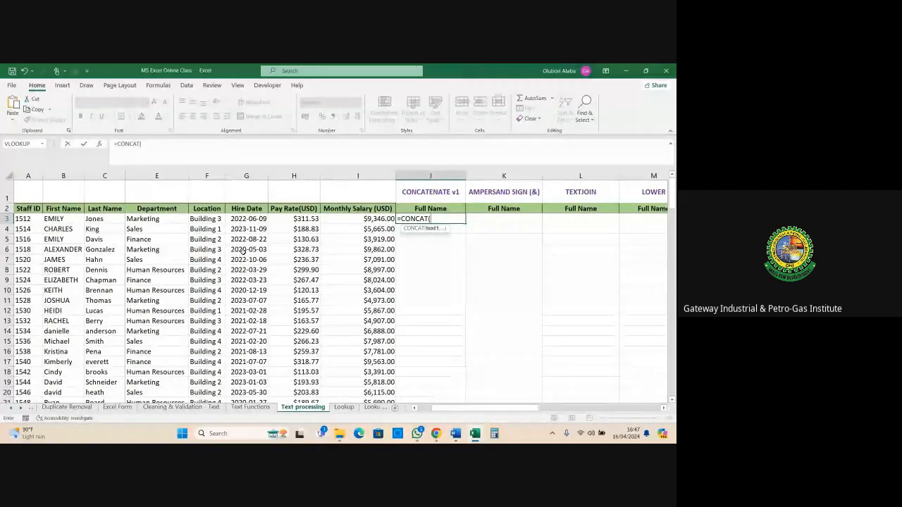
{"action": "left_click", "coordinate": [54, 219]}
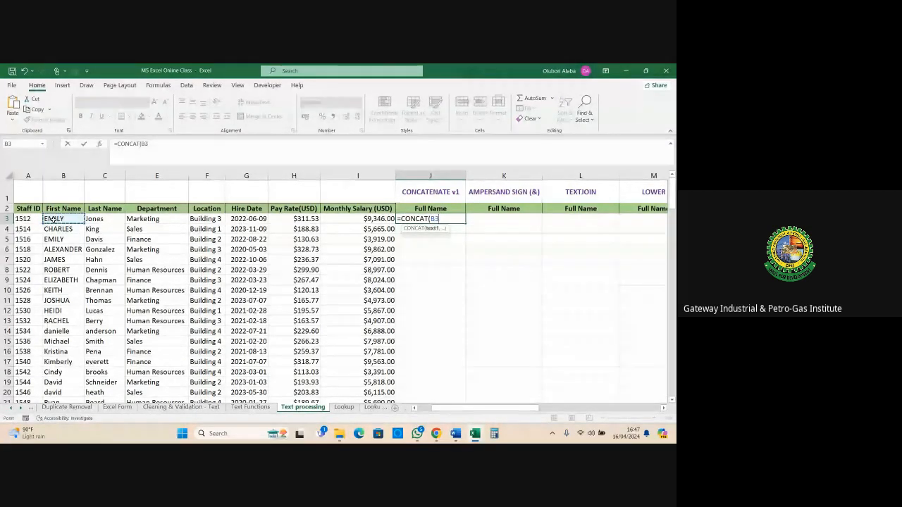
{"action": "type", "text": ",\""}
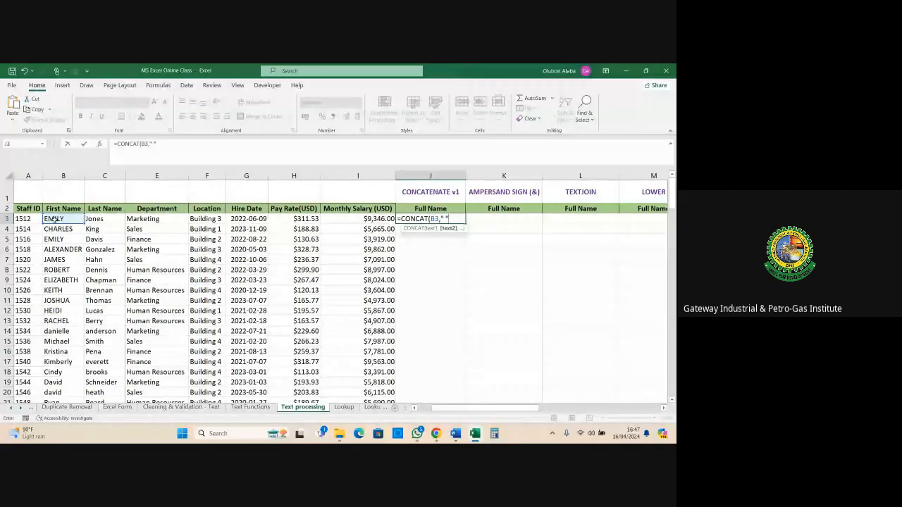
{"action": "type", "text": ","}
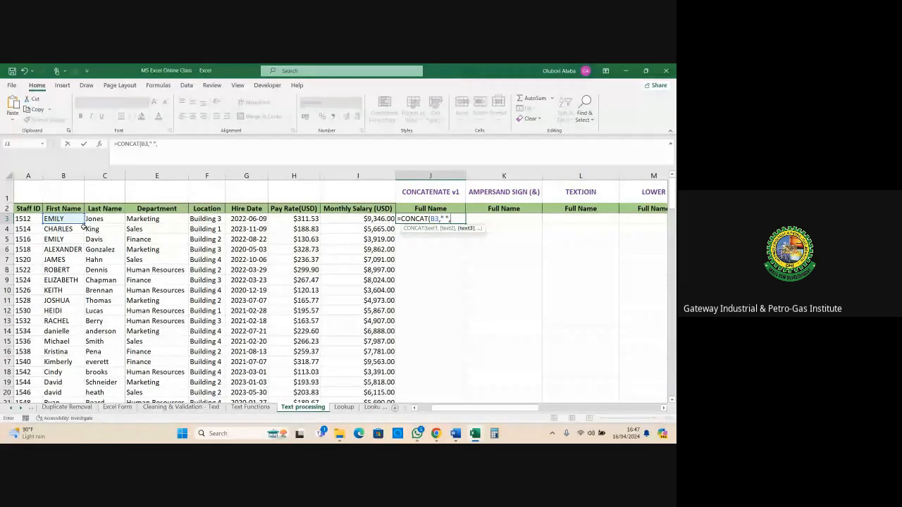
{"action": "left_click", "coordinate": [103, 219]}
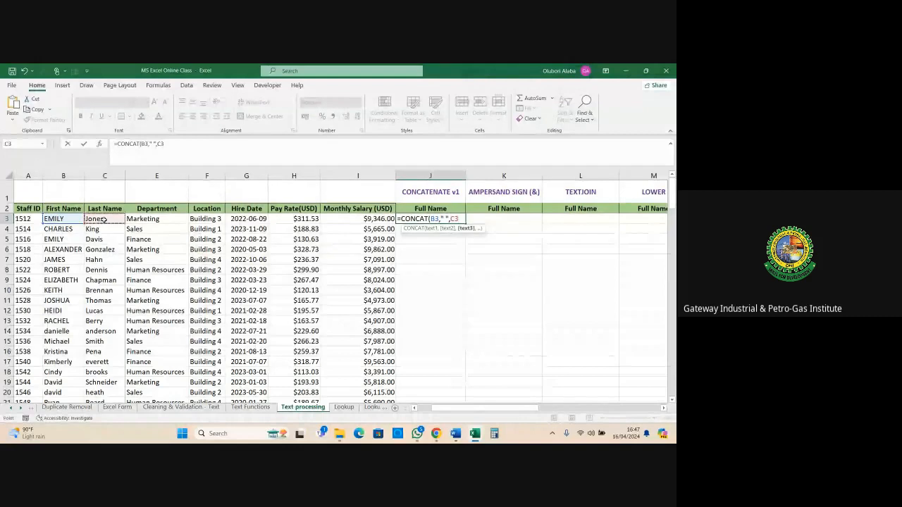
{"action": "key", "text": "Return"}
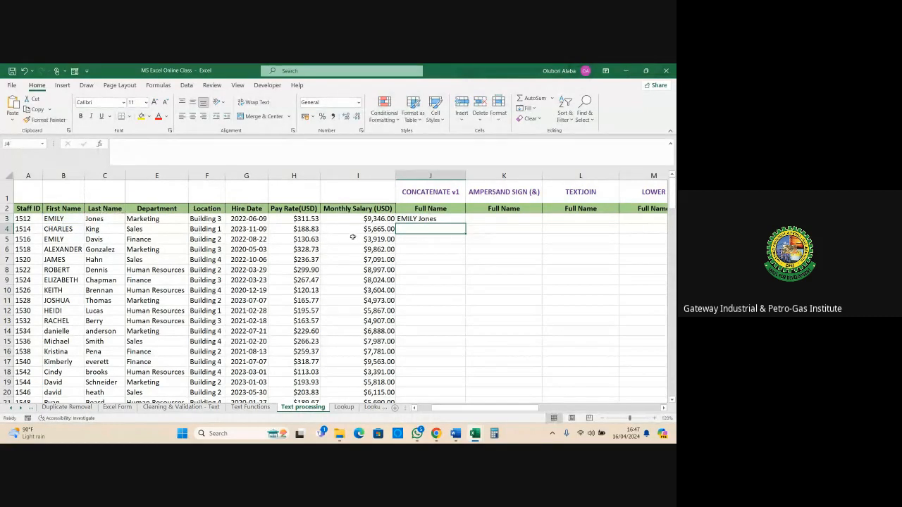
Fill the J3 full-name formula down column J and autofit the column's width
{"action": "left_click", "coordinate": [415, 219]}
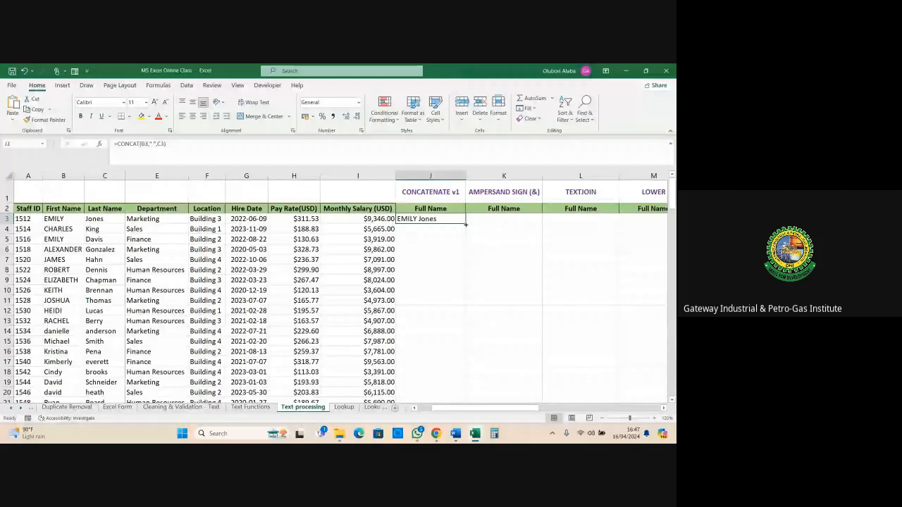
{"action": "double_click", "coordinate": [465, 224]}
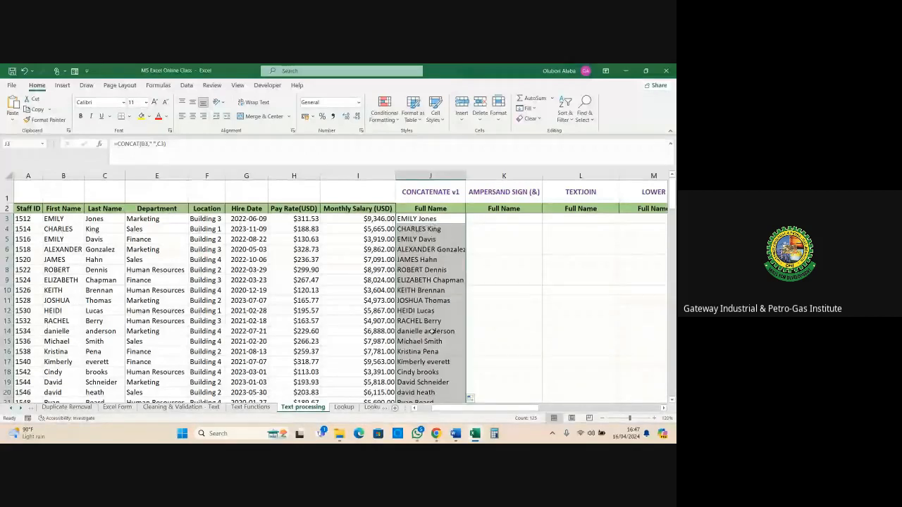
{"action": "left_click", "coordinate": [429, 312]}
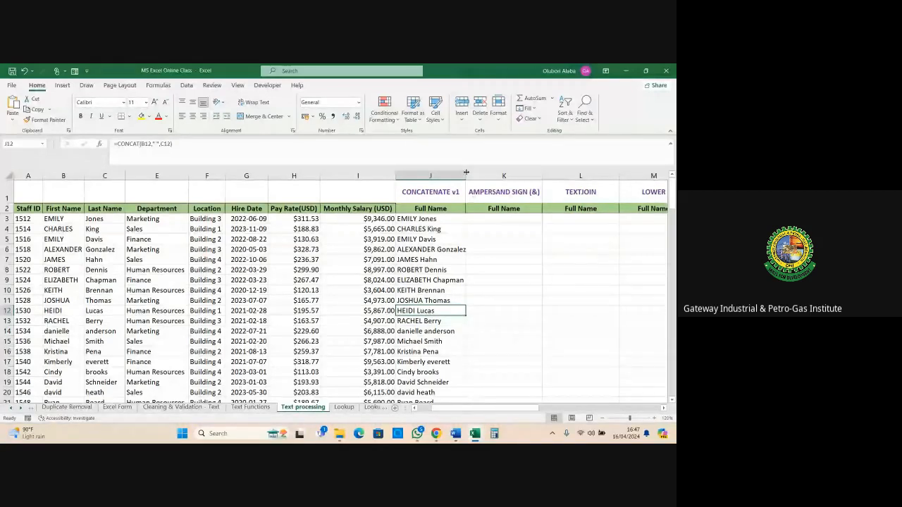
{"action": "double_click", "coordinate": [463, 172]}
Enter =B3&" "&C3 in K3 under the AMPERSAND SIGN heading and fill it down column K
{"action": "left_click", "coordinate": [506, 197]}
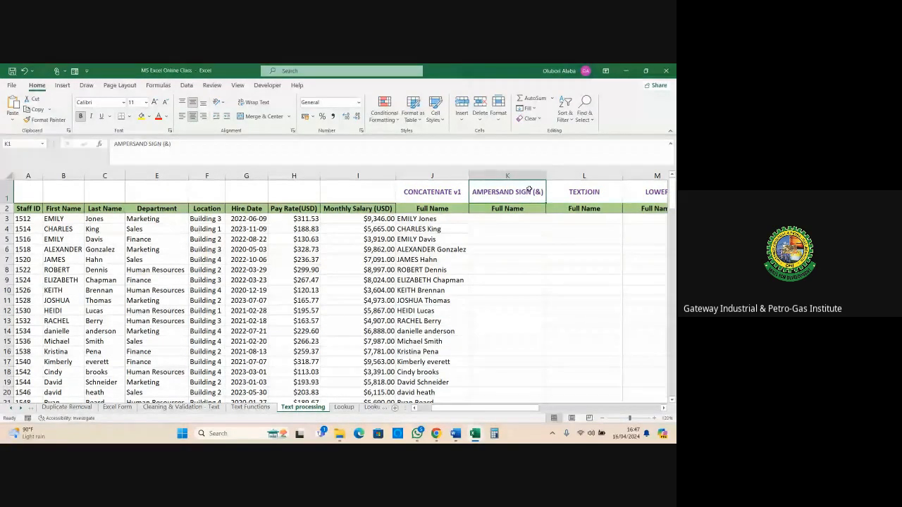
{"action": "left_click", "coordinate": [509, 220]}
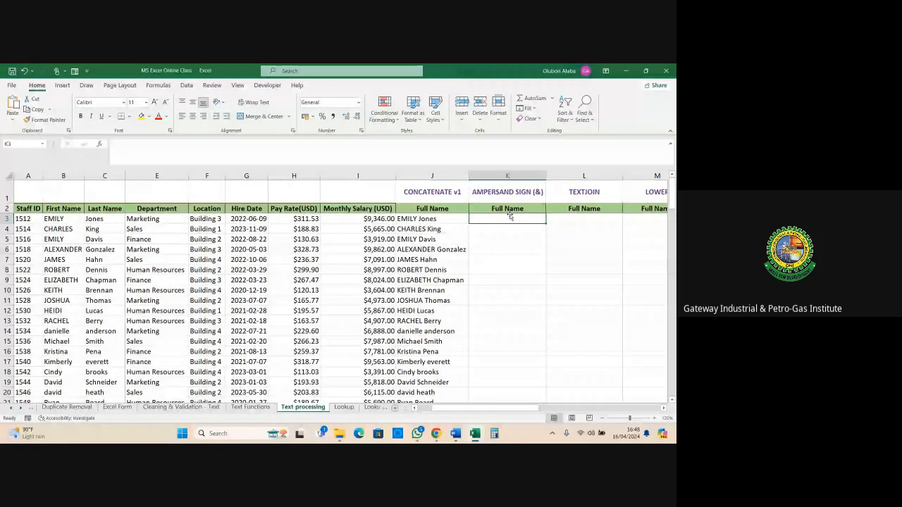
{"action": "type", "text": "="}
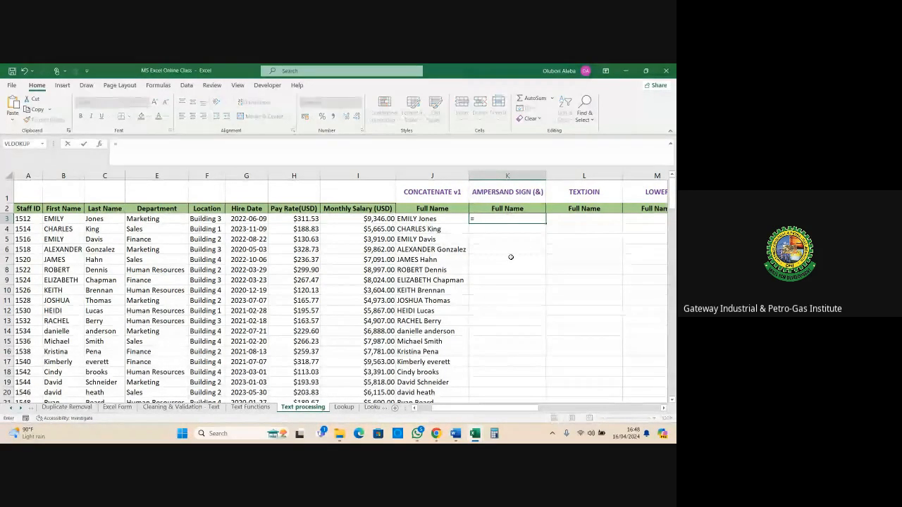
{"action": "left_click", "coordinate": [52, 220]}
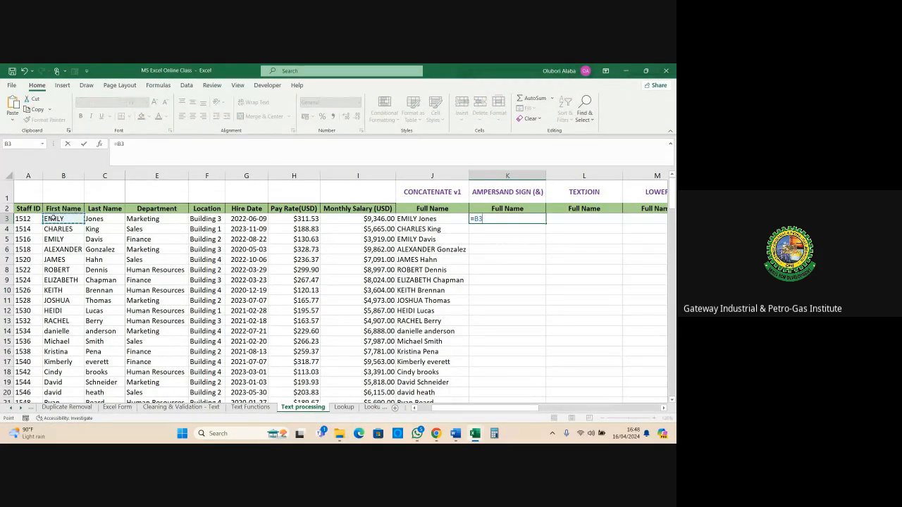
{"action": "type", "text": "&"}
{"action": "type", "text": "\""}
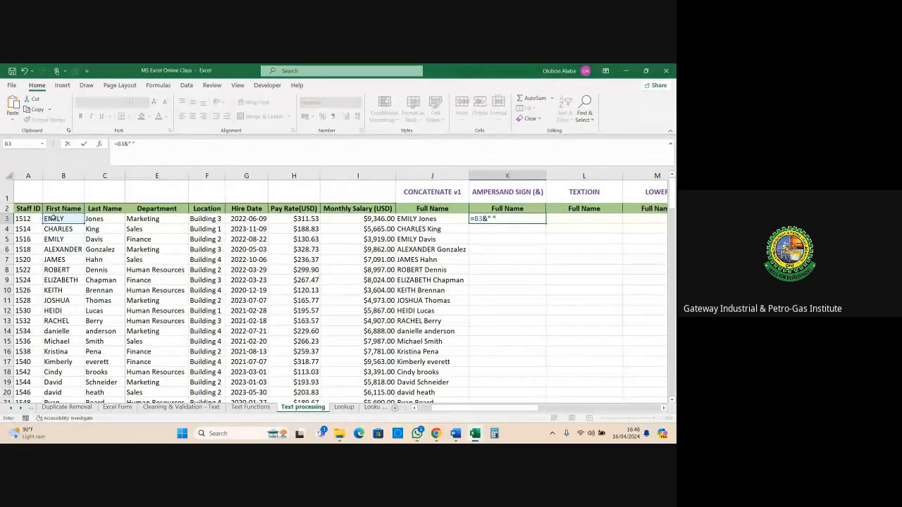
{"action": "type", "text": "&"}
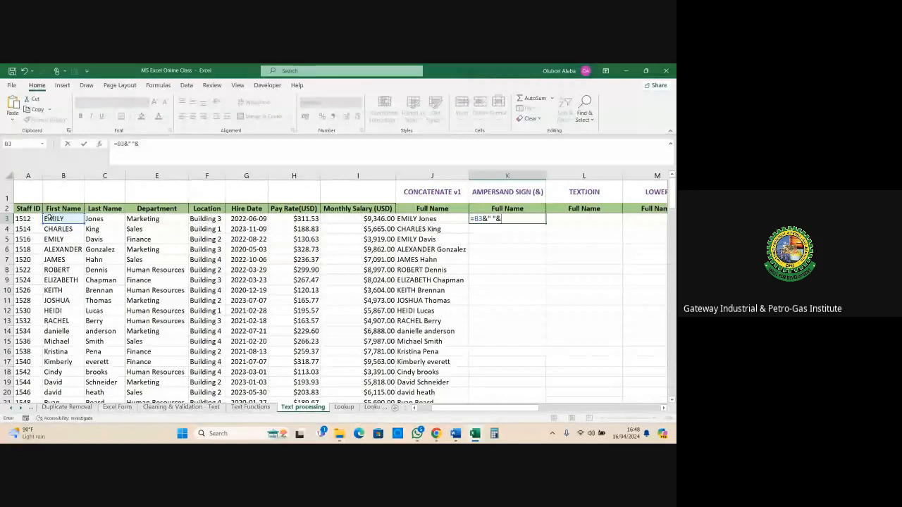
{"action": "left_click", "coordinate": [104, 222]}
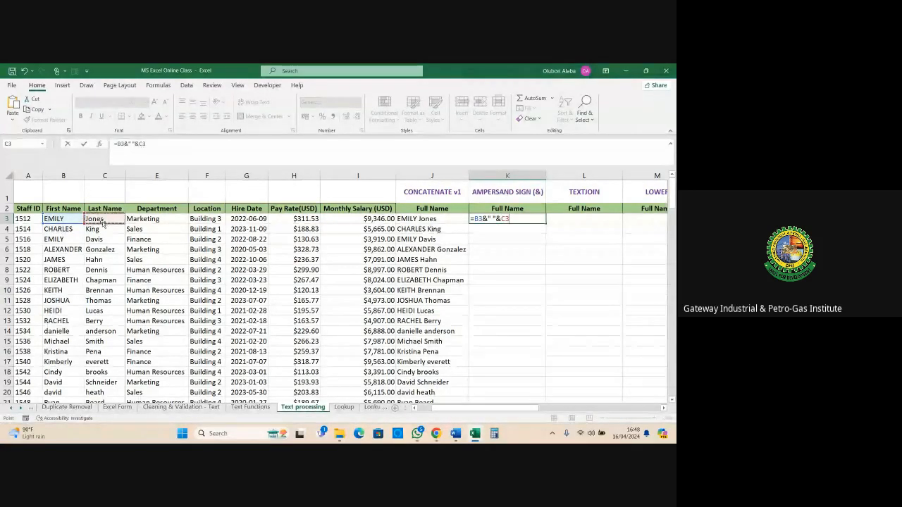
{"action": "key", "text": "Return"}
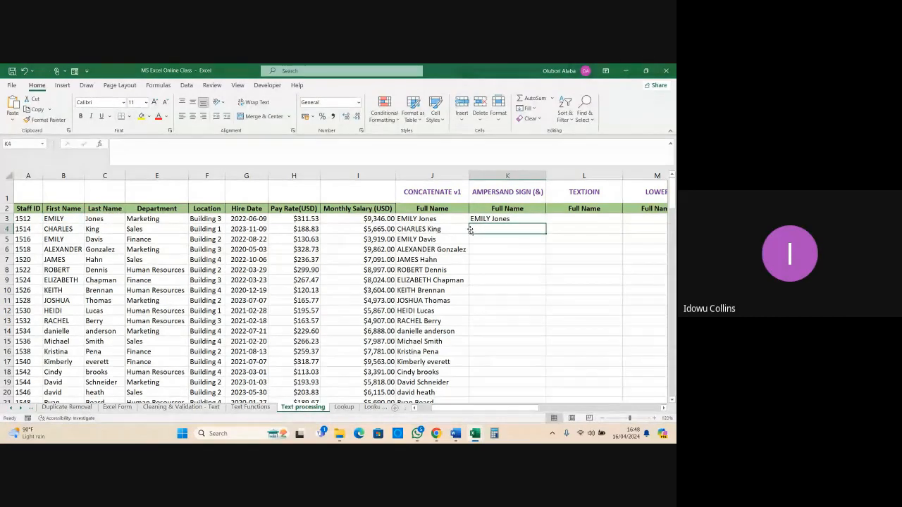
{"action": "left_click", "coordinate": [497, 220]}
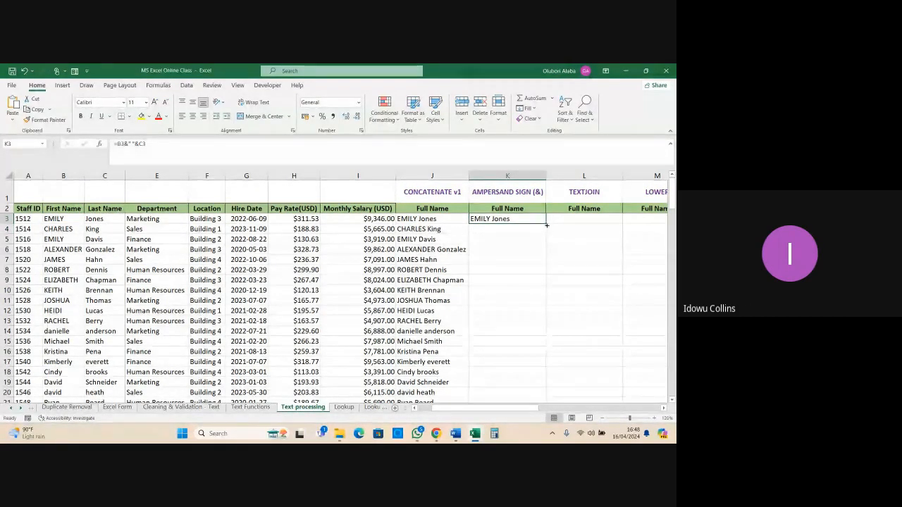
{"action": "double_click", "coordinate": [546, 224]}
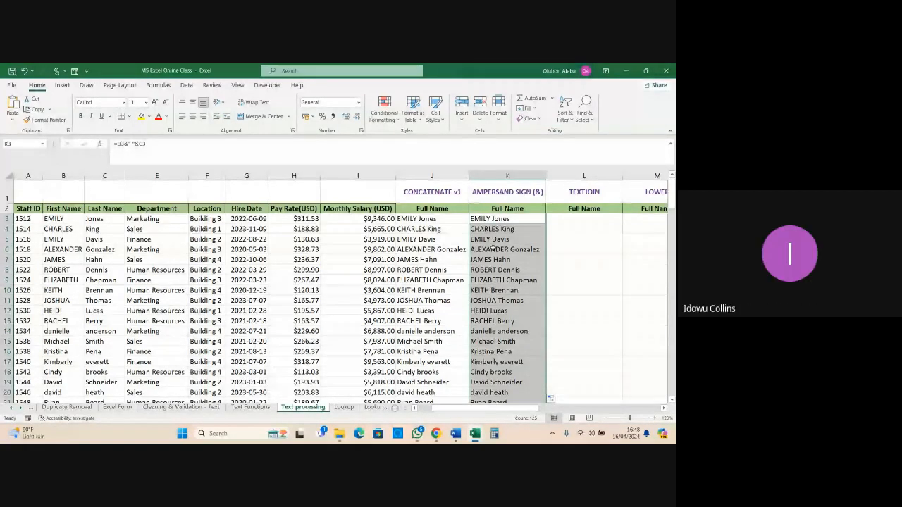
Clear all Full Name formulas in columns J and K from row 3 down to the last record
{"action": "left_click", "coordinate": [426, 220]}
{"action": "key", "text": "shift+Right"}
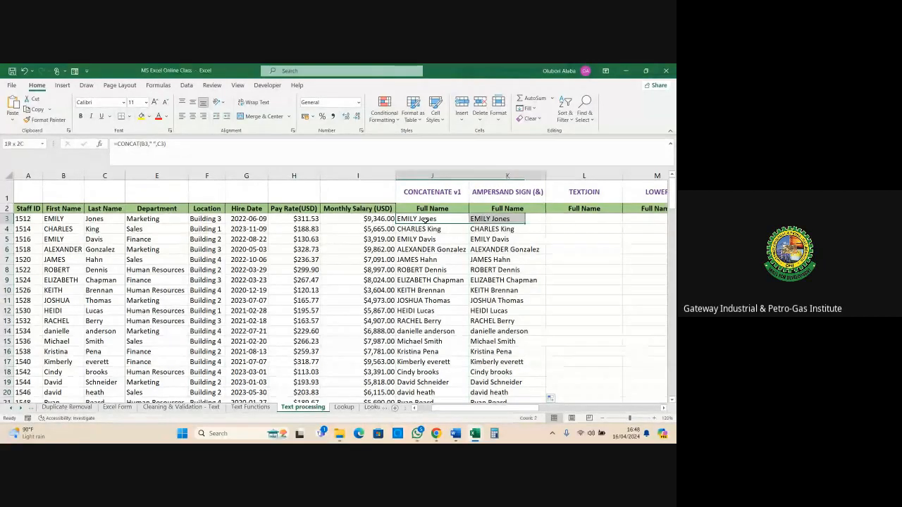
{"action": "key", "text": "ctrl+shift+Down"}
{"action": "key", "text": "Delete"}
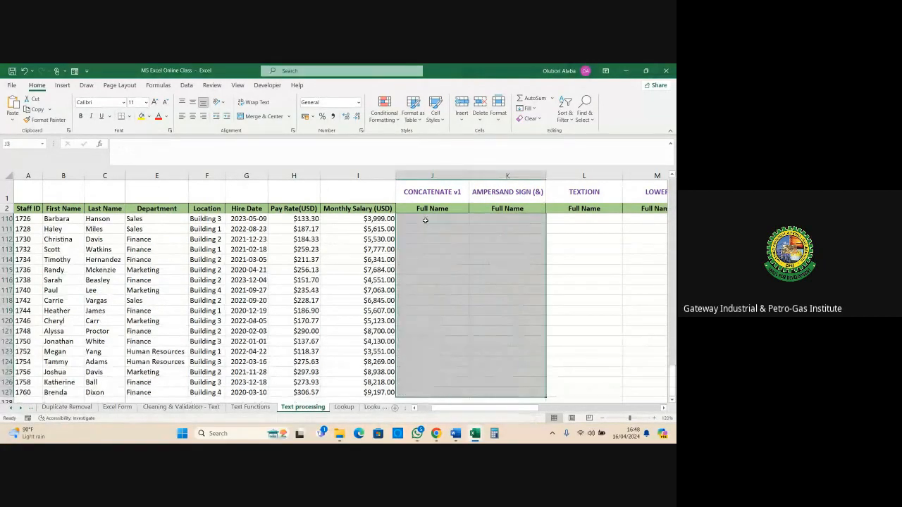
{"action": "left_click_drag", "start_coordinate": [674, 381], "coordinate": [669, 192]}
{"action": "left_click", "coordinate": [439, 258]}
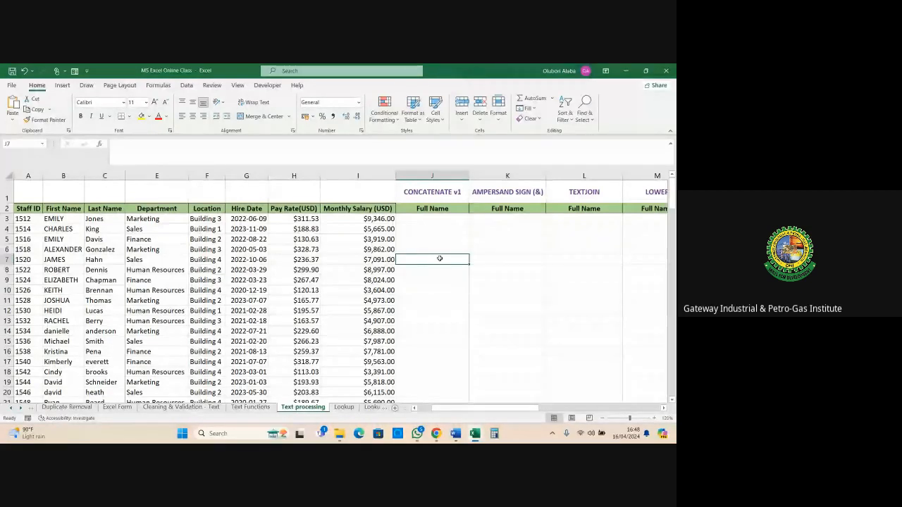
Enter =CONCAT(B3," ",C3) in J3 to join the first and last names with a space
{"action": "left_click", "coordinate": [437, 219]}
{"action": "type", "text": "="}
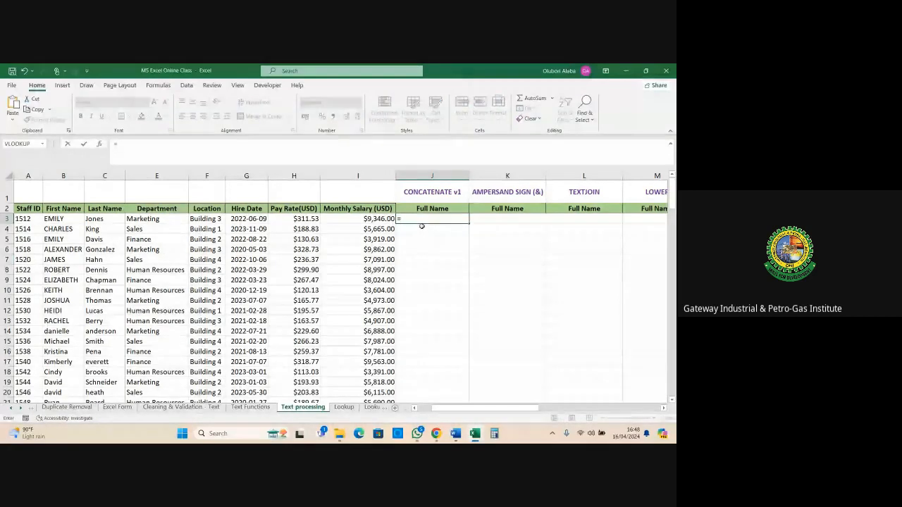
{"action": "type", "text": "cONCAT("}
{"action": "key", "text": "Tab"}
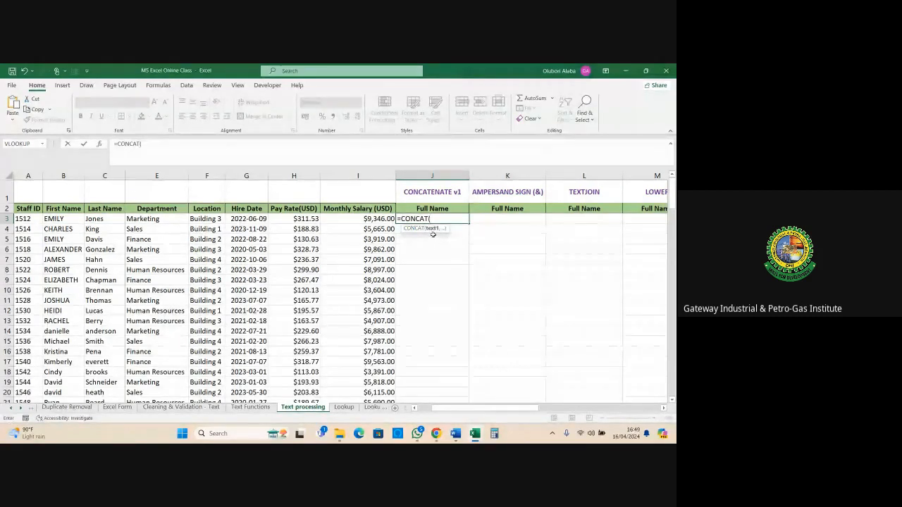
{"action": "left_click", "coordinate": [54, 220]}
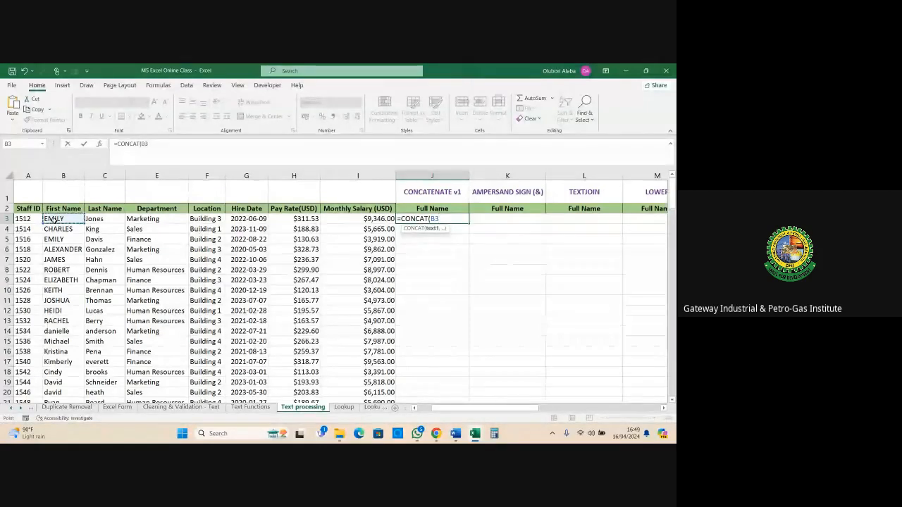
{"action": "type", "text": ","}
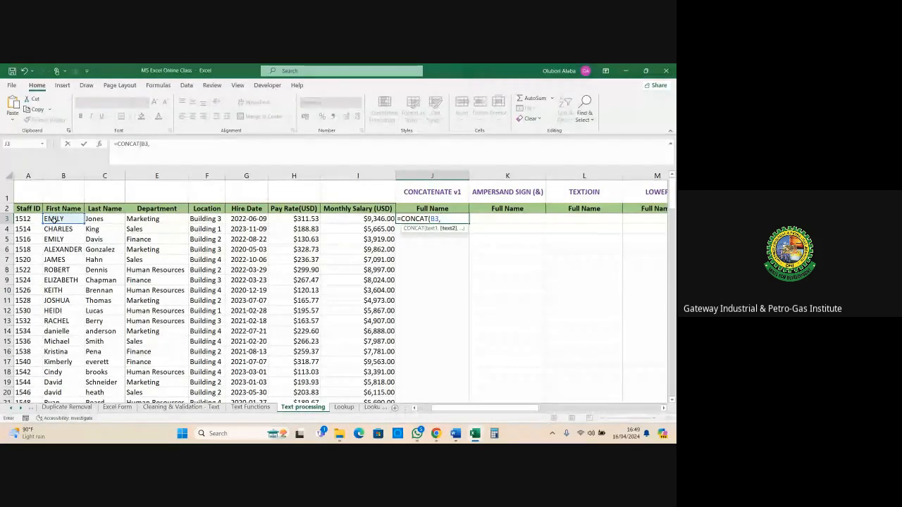
{"action": "type", "text": "\""}
{"action": "type", "text": ","}
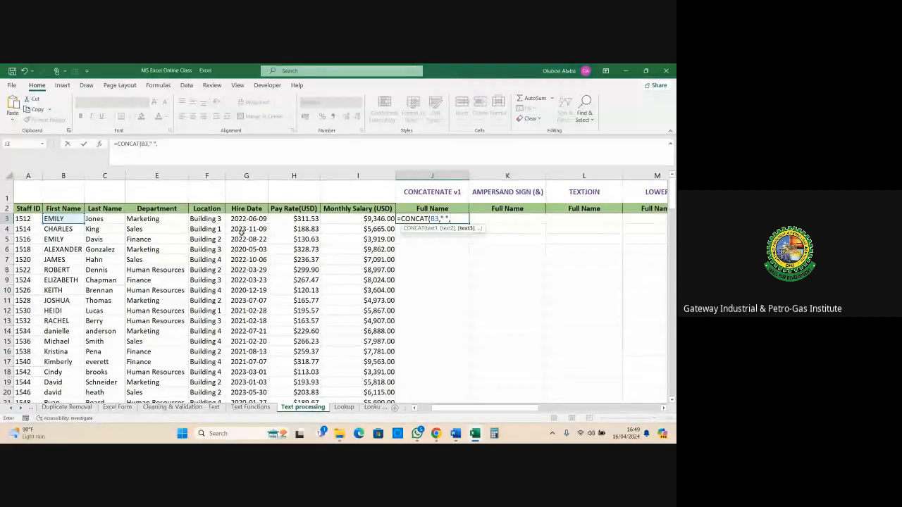
{"action": "left_click", "coordinate": [101, 220]}
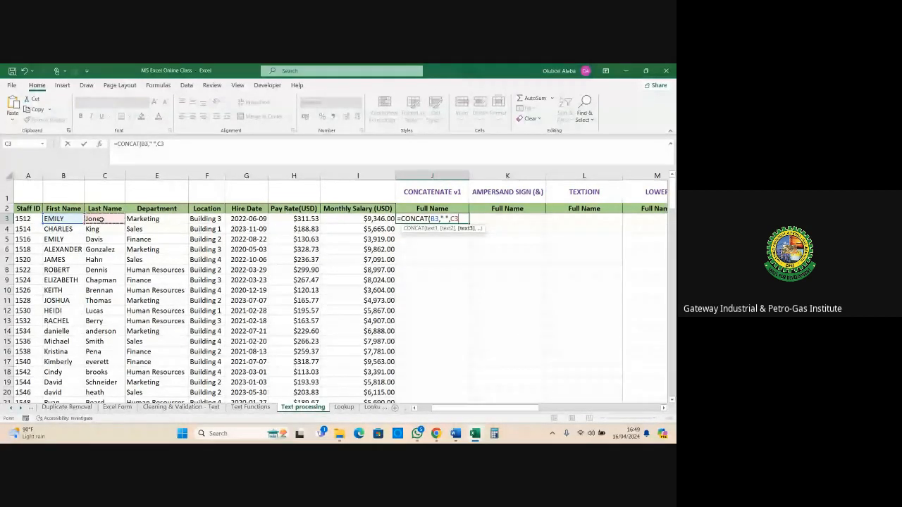
{"action": "key", "text": "Return"}
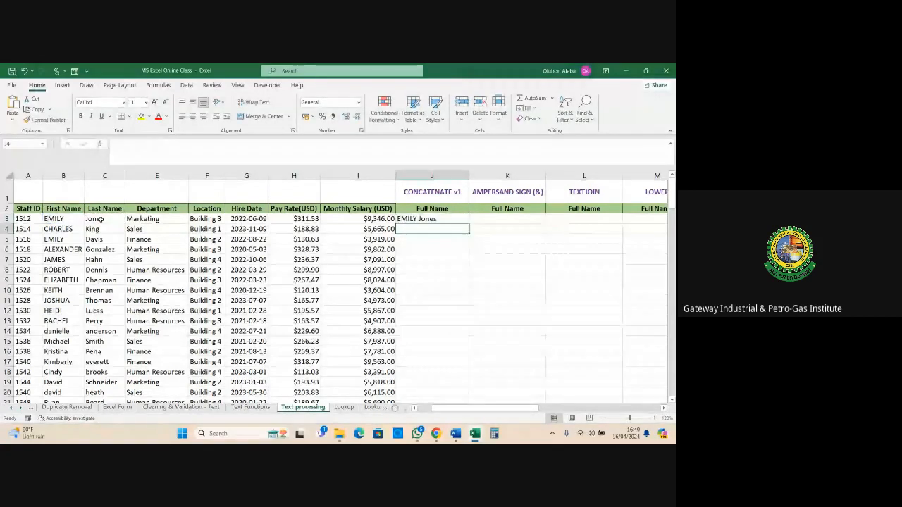
Fill the CONCAT formula from J3 down the CONCATENATE v1 Full Name column
{"action": "left_click", "coordinate": [426, 221]}
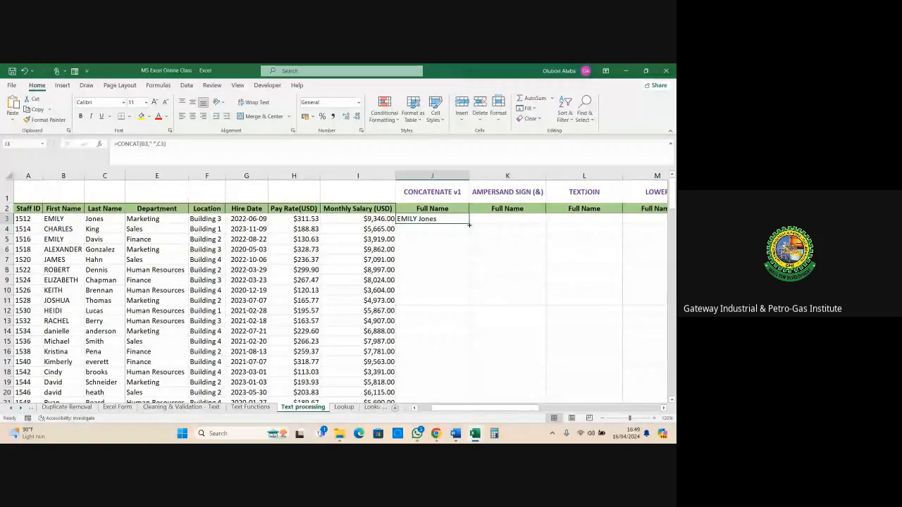
{"action": "double_click", "coordinate": [468, 224]}
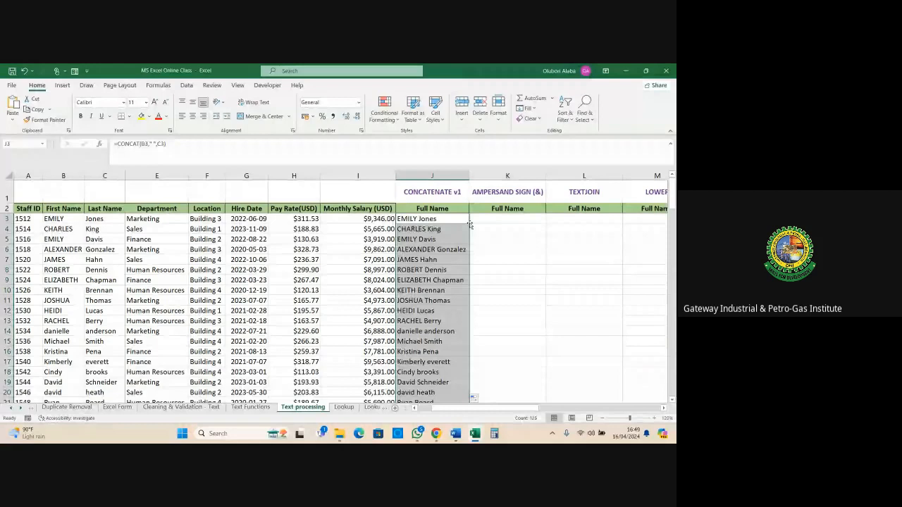
{"action": "left_click", "coordinate": [438, 249]}
{"action": "left_click", "coordinate": [428, 220]}
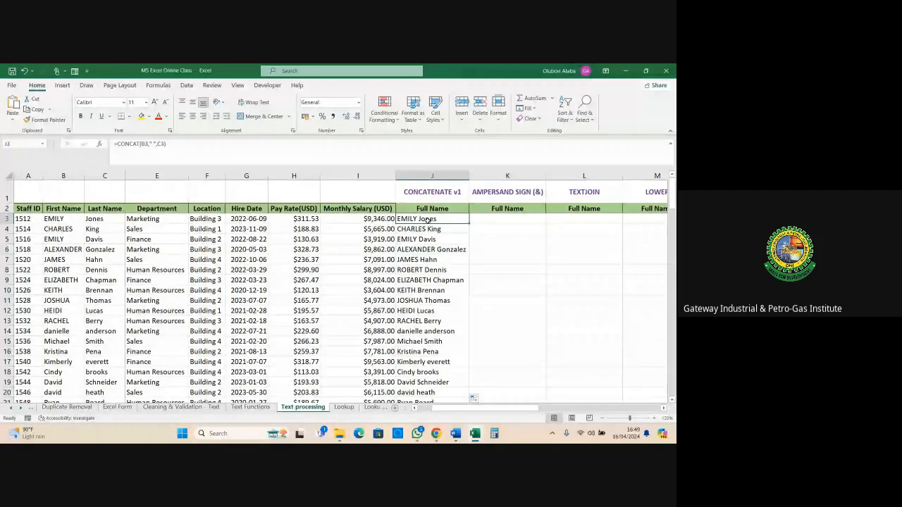
Enter =B3&" "&C3 in K3 and fill it down the AMPERSAND SIGN (&) Full Name column
{"action": "left_click", "coordinate": [483, 220]}
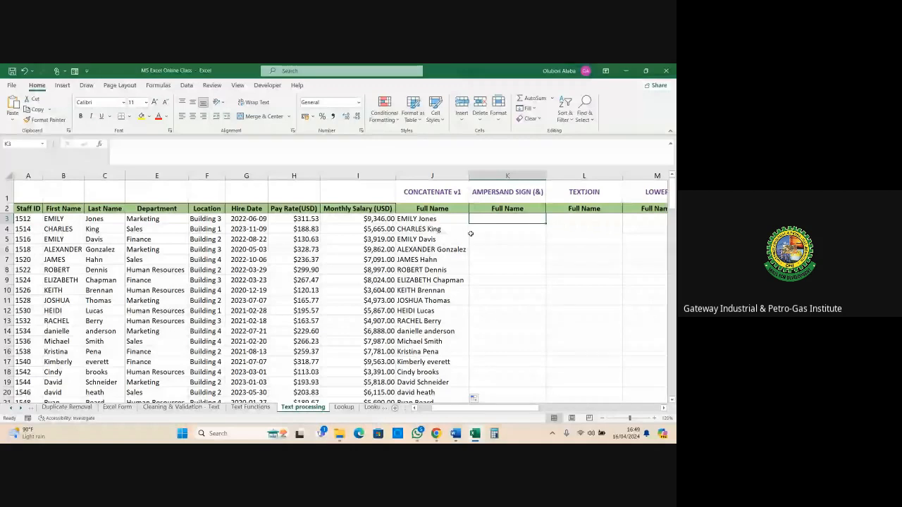
{"action": "type", "text": "="}
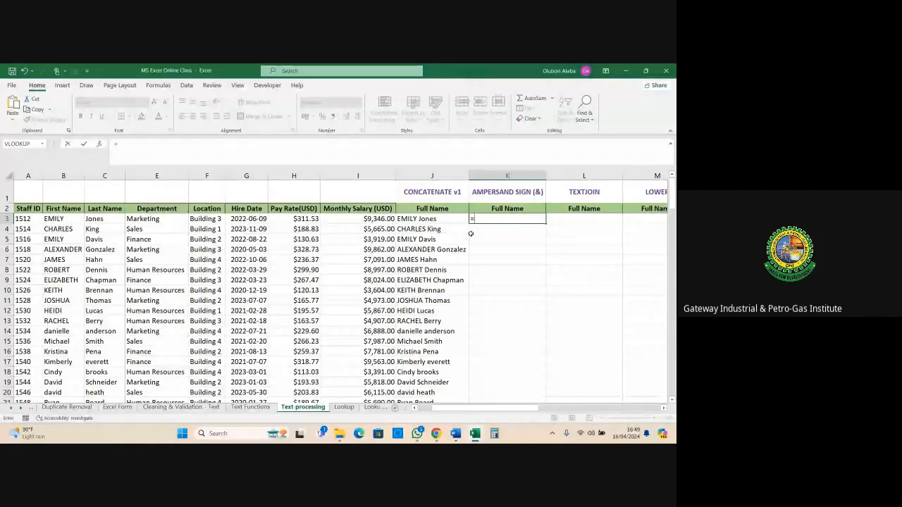
{"action": "left_click", "coordinate": [63, 219]}
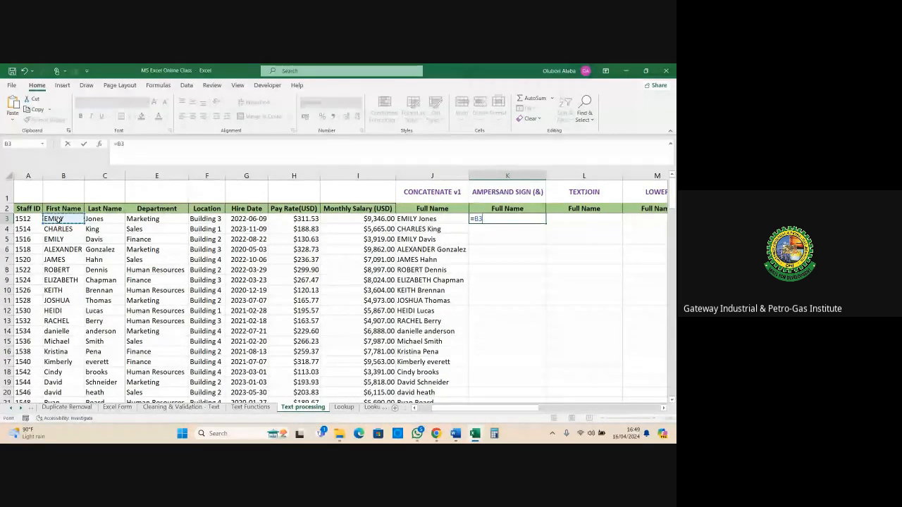
{"action": "type", "text": "&"}
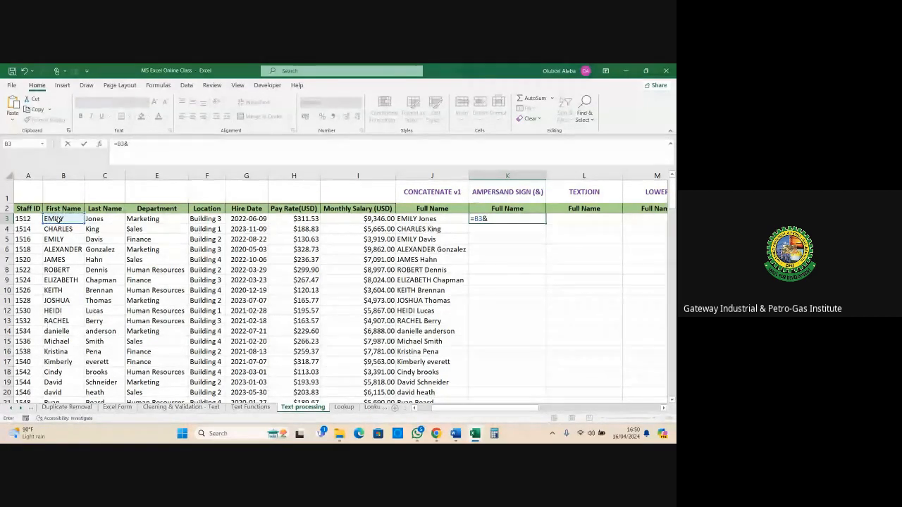
{"action": "type", "text": "\""}
{"action": "type", "text": "&"}
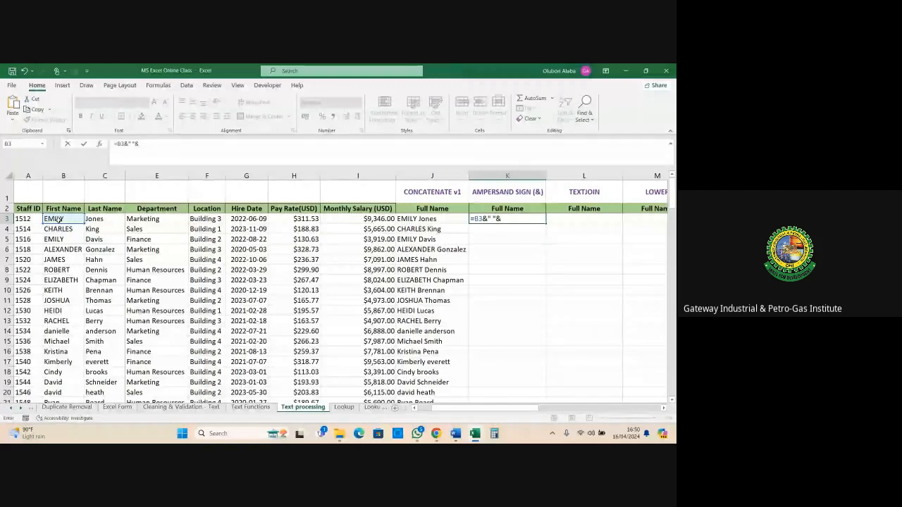
{"action": "left_click", "coordinate": [101, 219]}
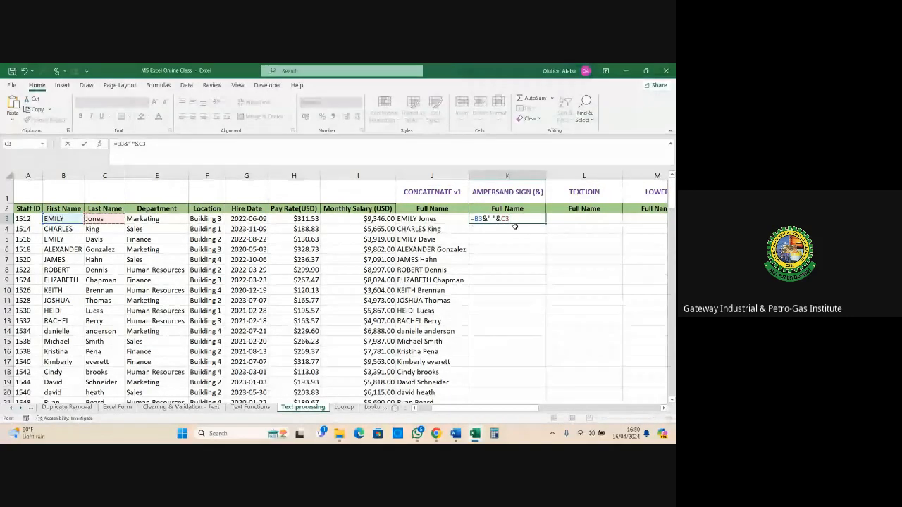
{"action": "key", "text": "Return"}
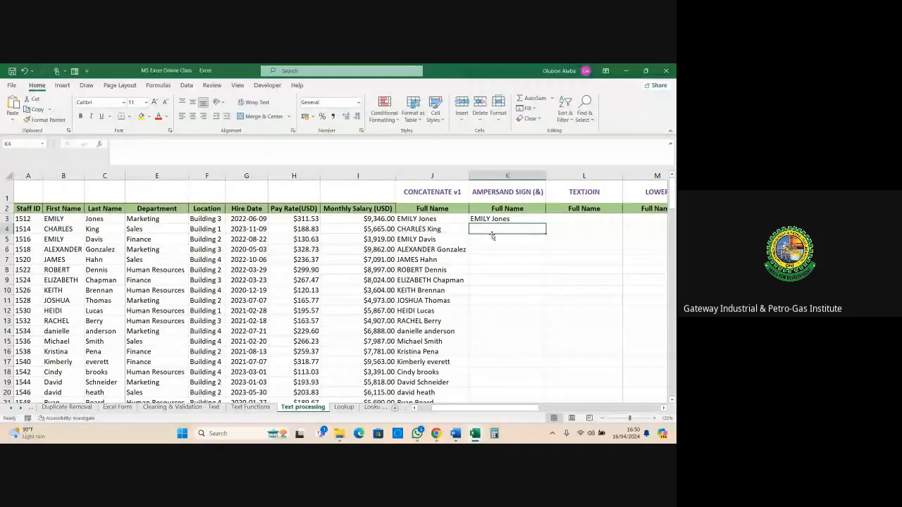
{"action": "left_click", "coordinate": [488, 219]}
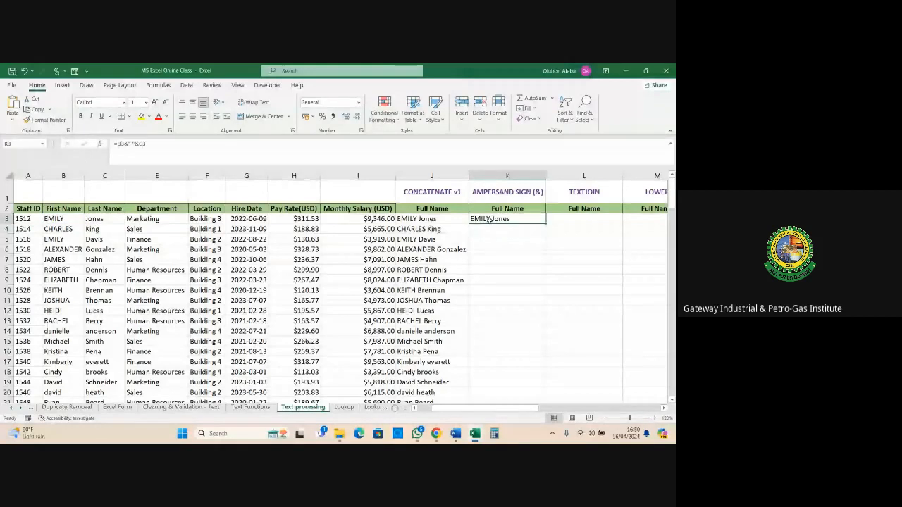
{"action": "double_click", "coordinate": [545, 223]}
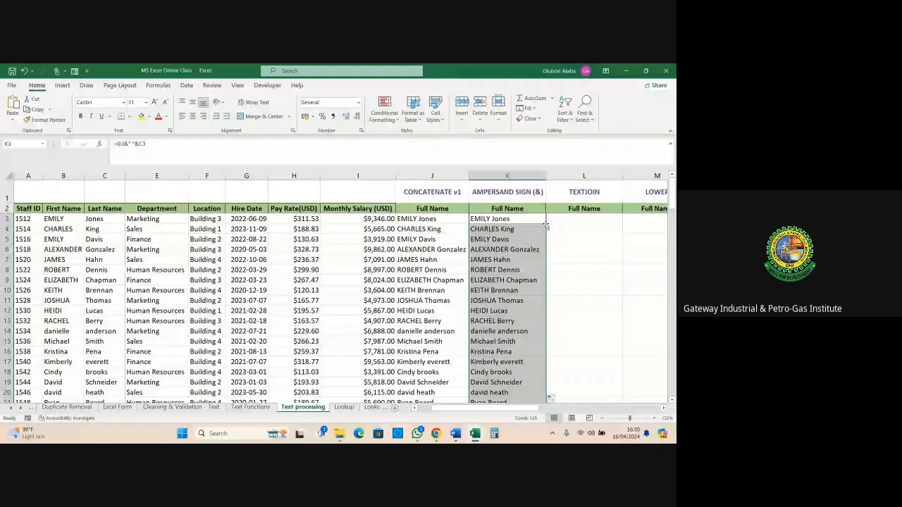
Start a TEXTJOIN formula in L3 with a space as the delimiter and FALSE to include empty cells
{"action": "left_click", "coordinate": [560, 220]}
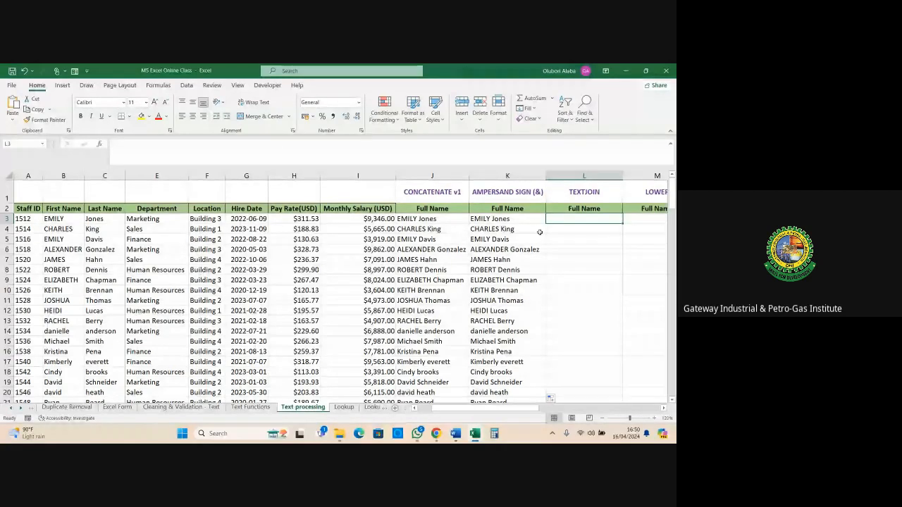
{"action": "type", "text": "="}
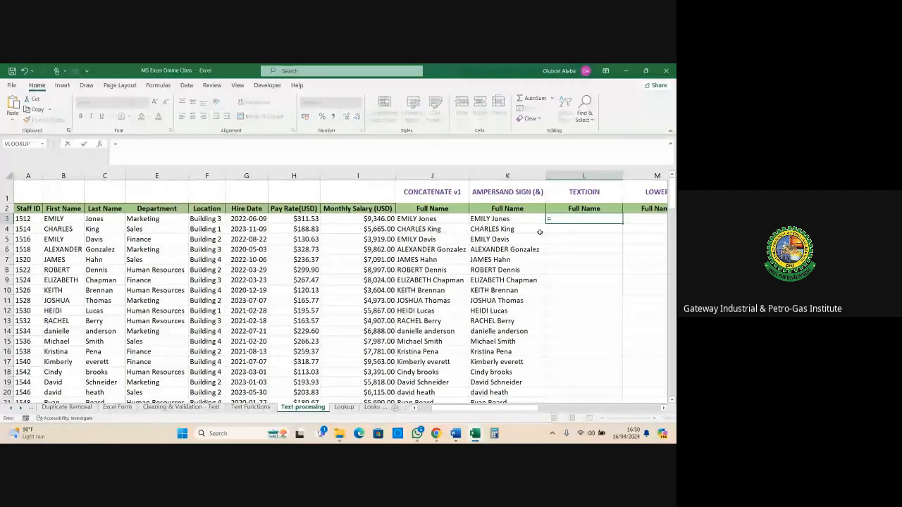
{"action": "type", "text": "textj"}
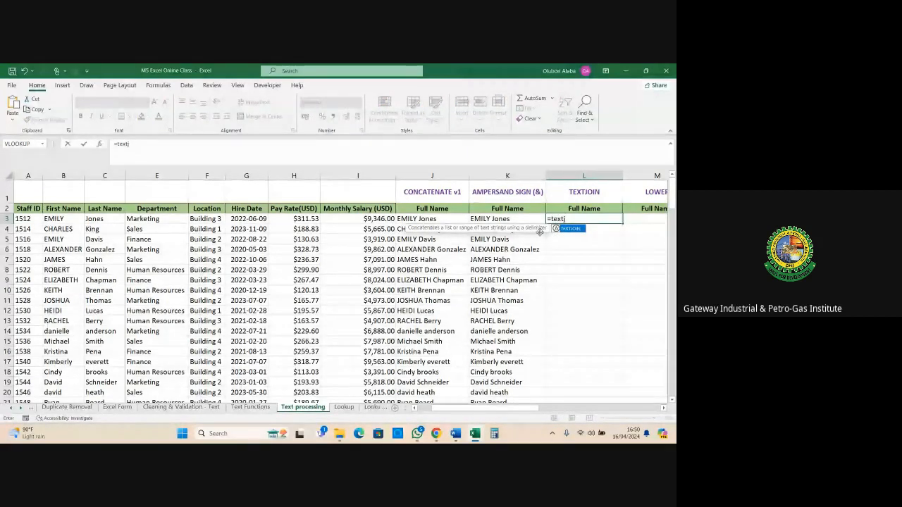
{"action": "key", "text": "Tab"}
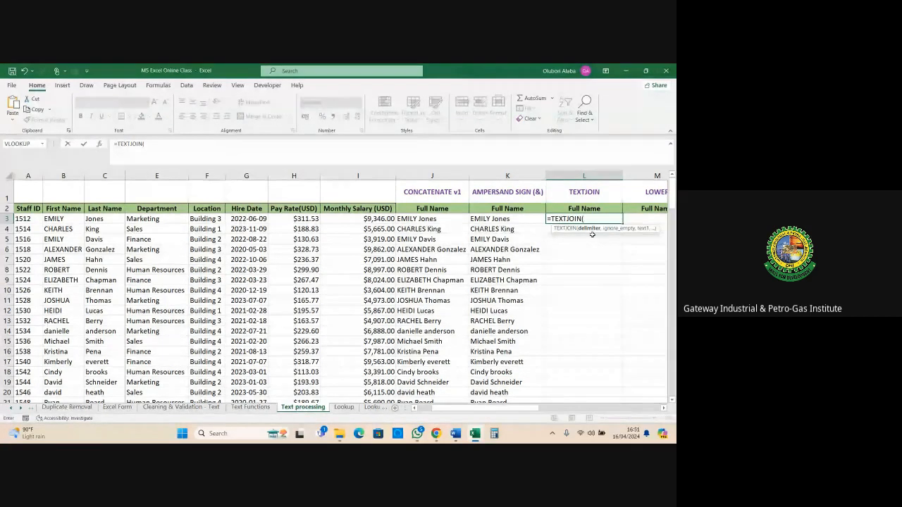
{"action": "type", "text": "\""}
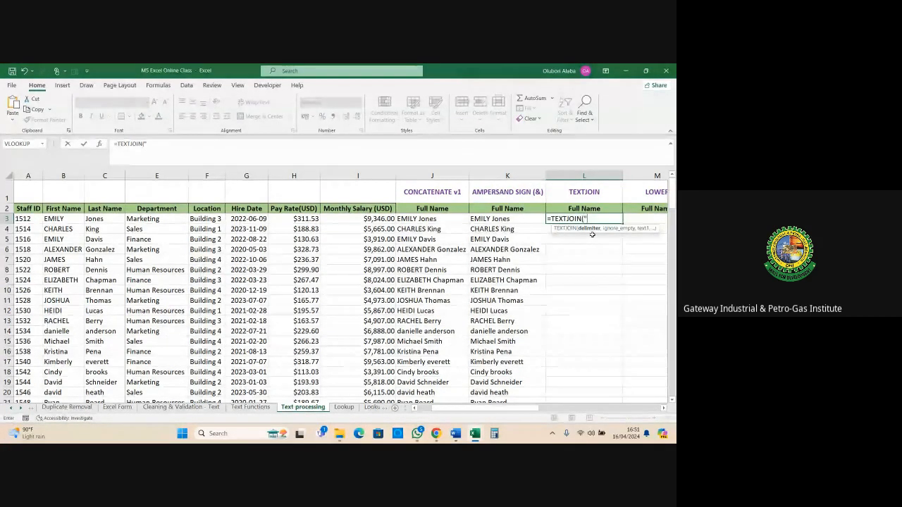
{"action": "type", "text": " \""}
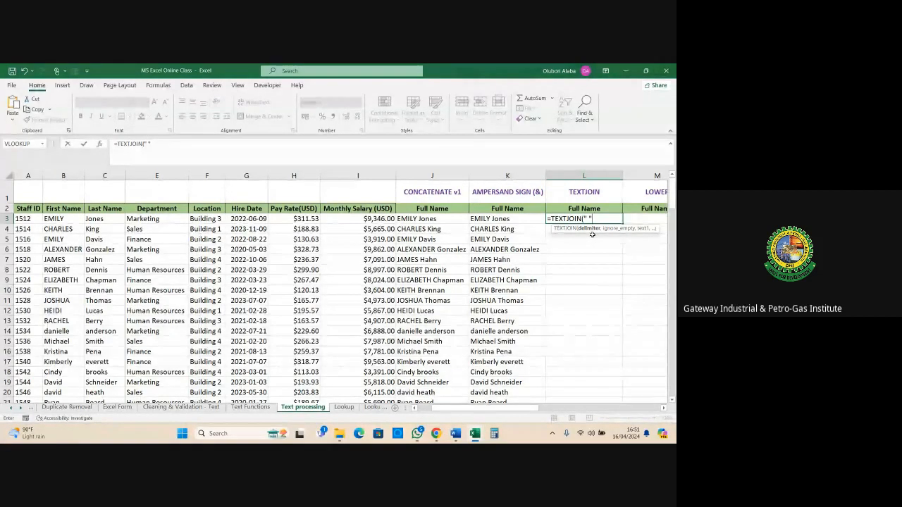
{"action": "type", "text": ","}
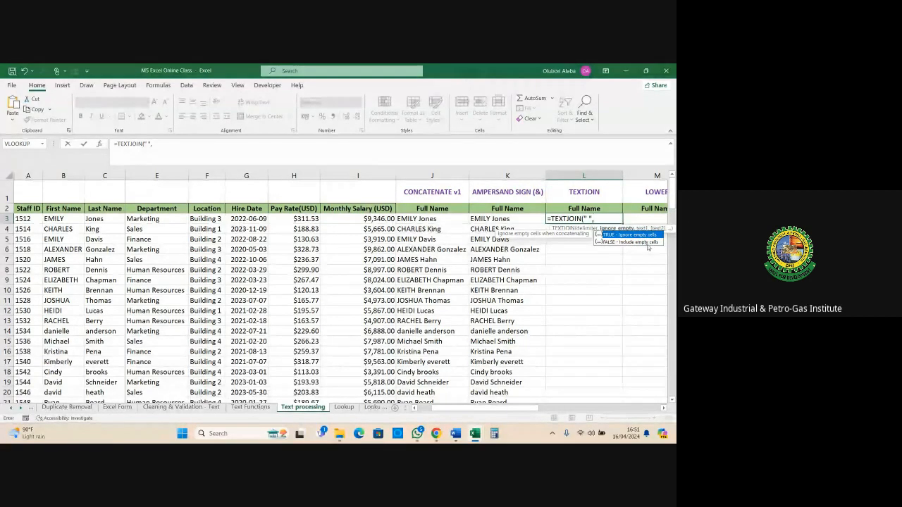
{"action": "double_click", "coordinate": [600, 242]}
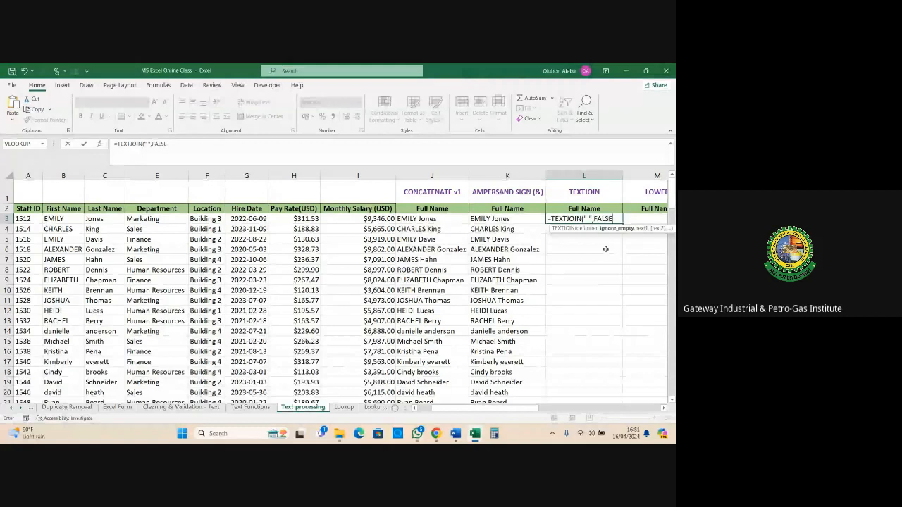
Complete the TEXTJOIN formula in L3 with B3 and C3 as the texts and fill it down column L
{"action": "type", "text": ","}
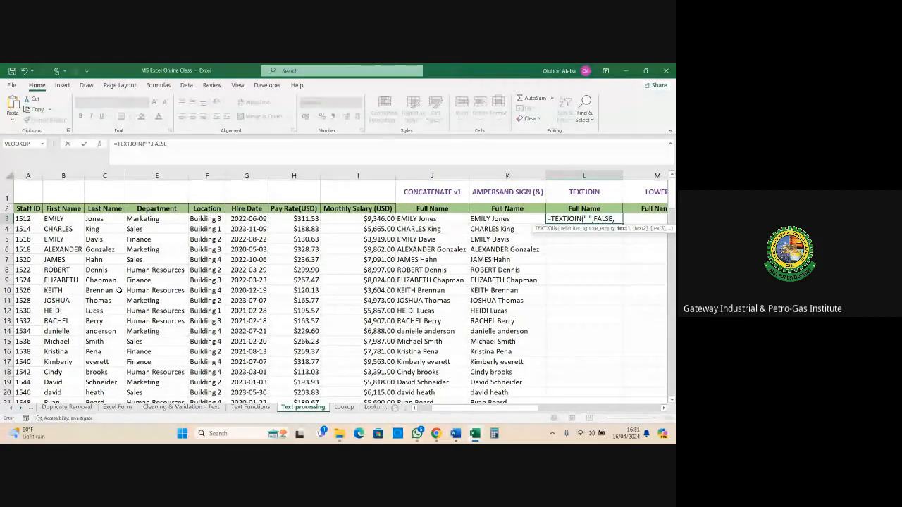
{"action": "left_click", "coordinate": [57, 222]}
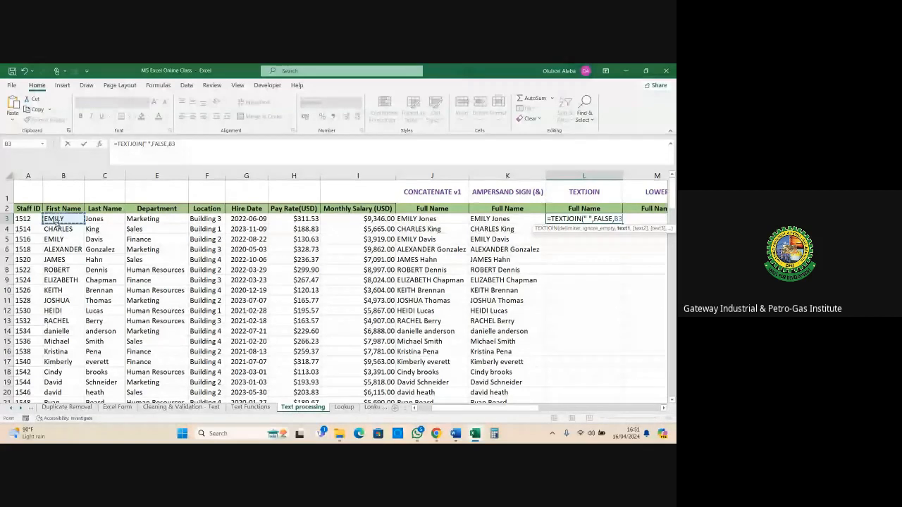
{"action": "type", "text": ","}
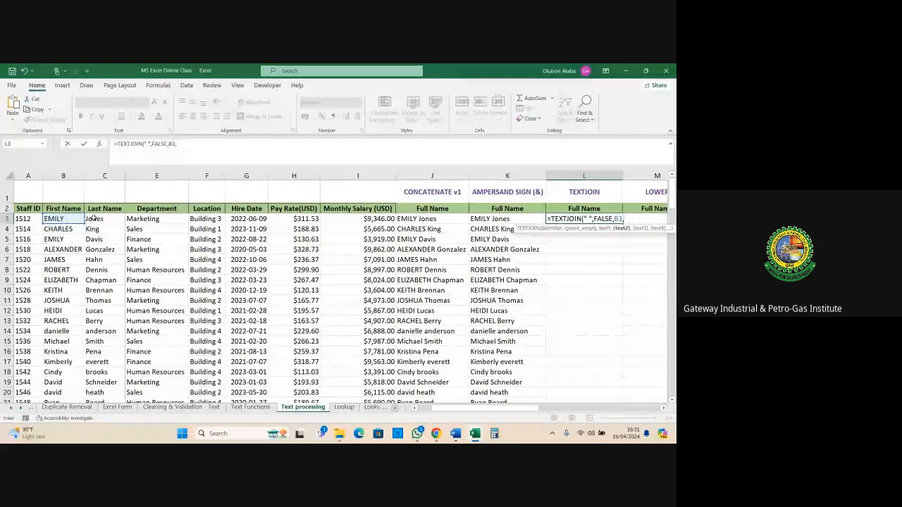
{"action": "left_click", "coordinate": [94, 219]}
{"action": "key", "text": "Return"}
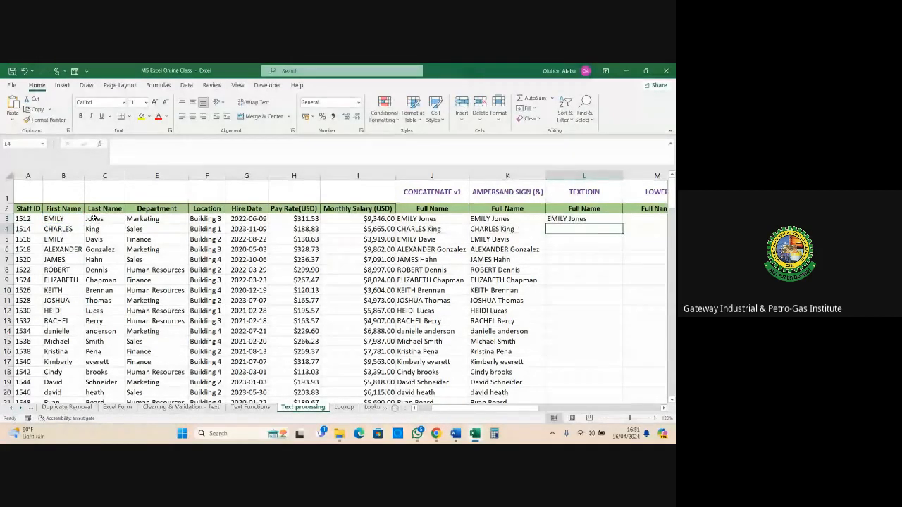
{"action": "left_click", "coordinate": [584, 220]}
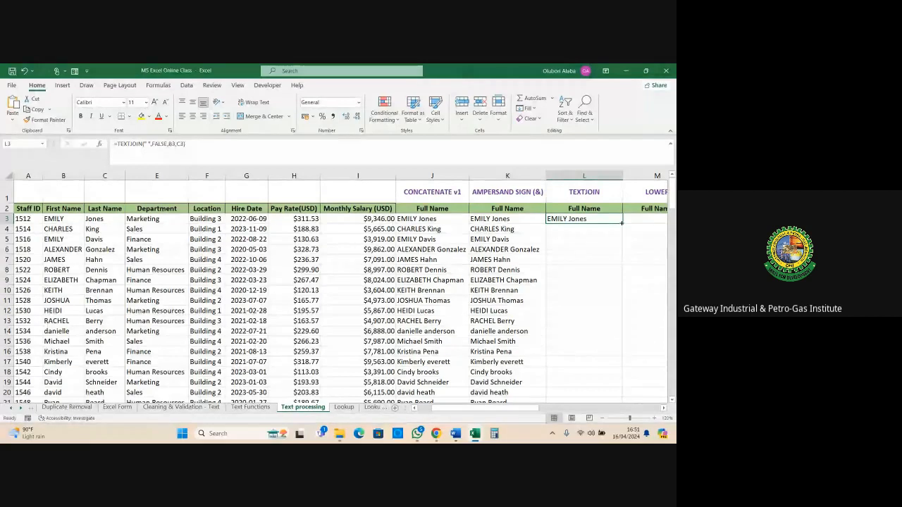
{"action": "double_click", "coordinate": [621, 223]}
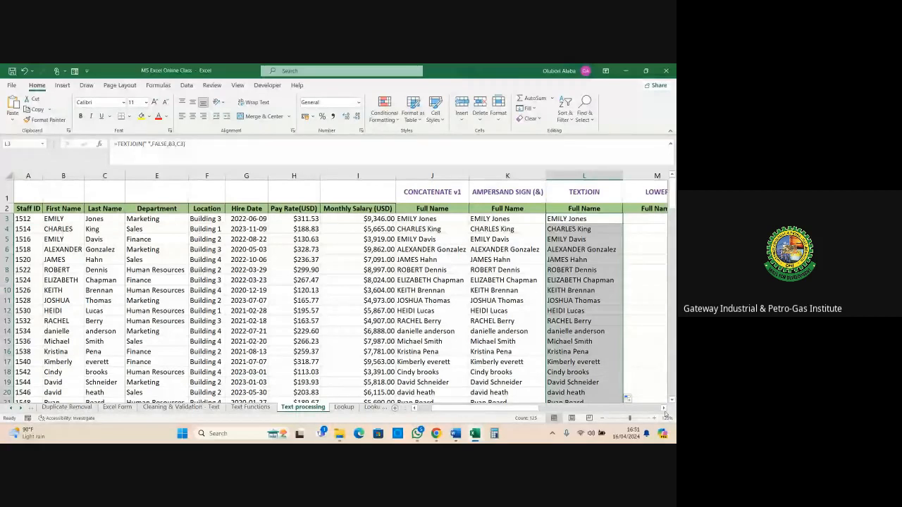
Review the CONCATENATE v1, AMPERSAND SIGN (&) and TEXTJOIN columns and examine the letter case of the combined names
{"action": "scroll", "coordinate": [666, 415], "scroll_direction": "right", "scroll_amount": 5}
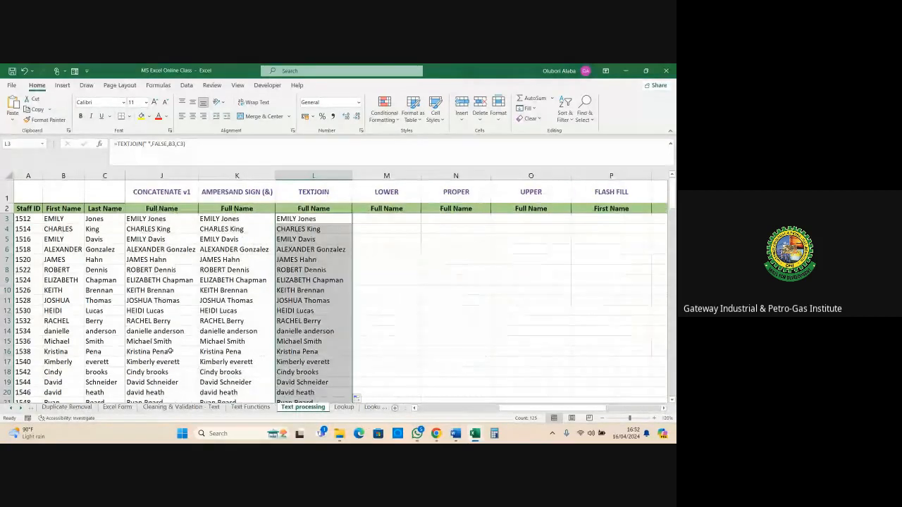
{"action": "left_click", "coordinate": [161, 192]}
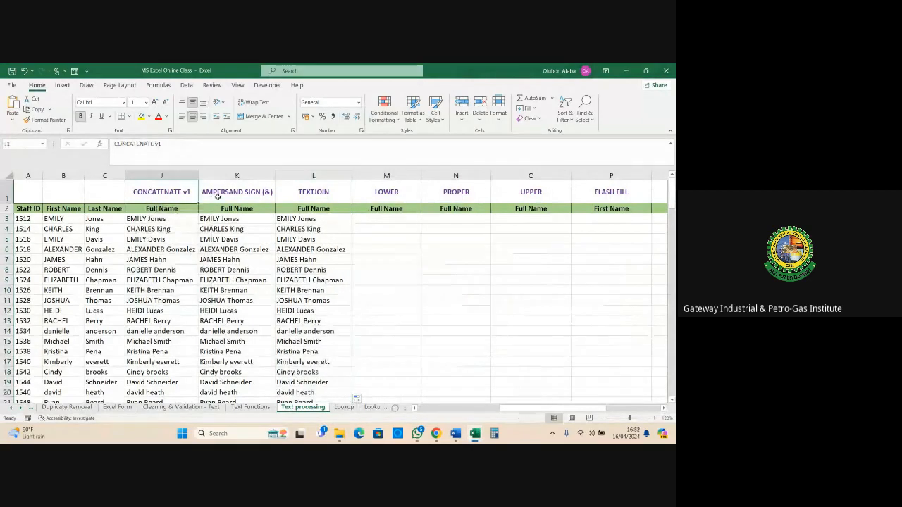
{"action": "left_click", "coordinate": [229, 191]}
{"action": "left_click", "coordinate": [317, 194]}
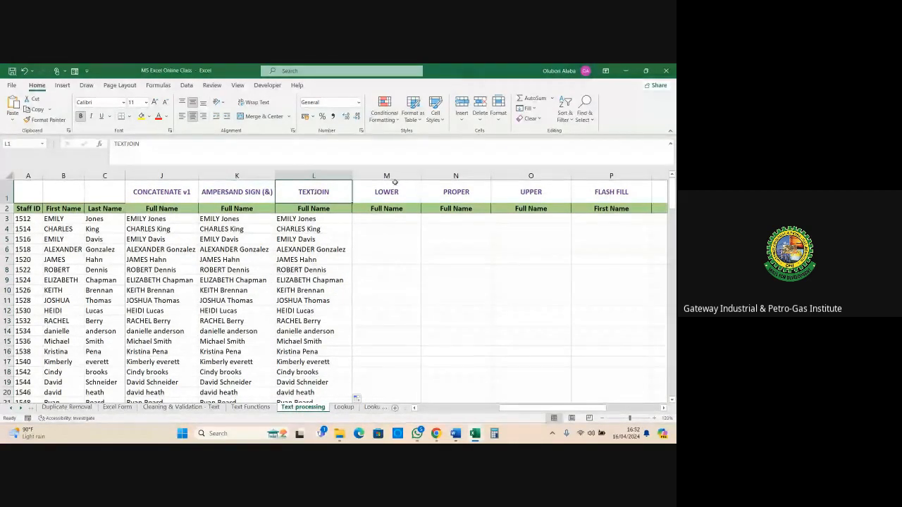
{"action": "left_click", "coordinate": [390, 220]}
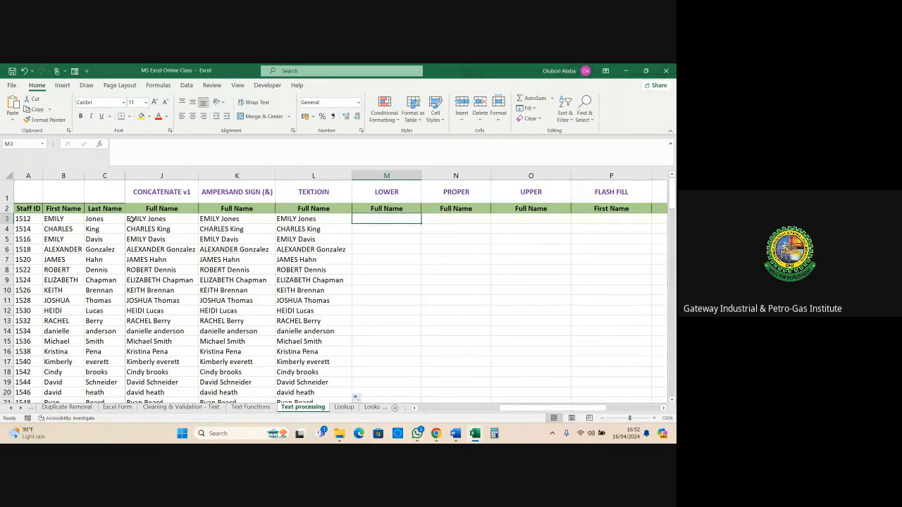
{"action": "left_click_drag", "start_coordinate": [131, 220], "coordinate": [135, 275]}
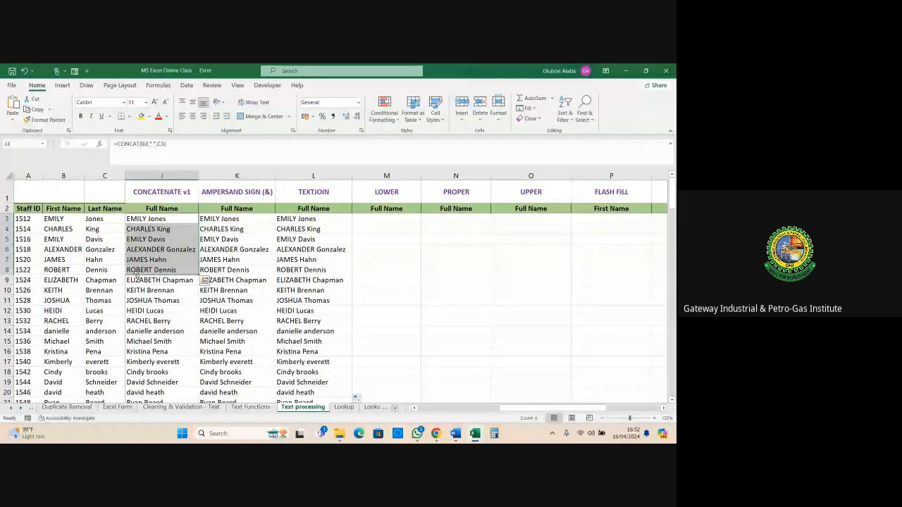
{"action": "left_click", "coordinate": [164, 216]}
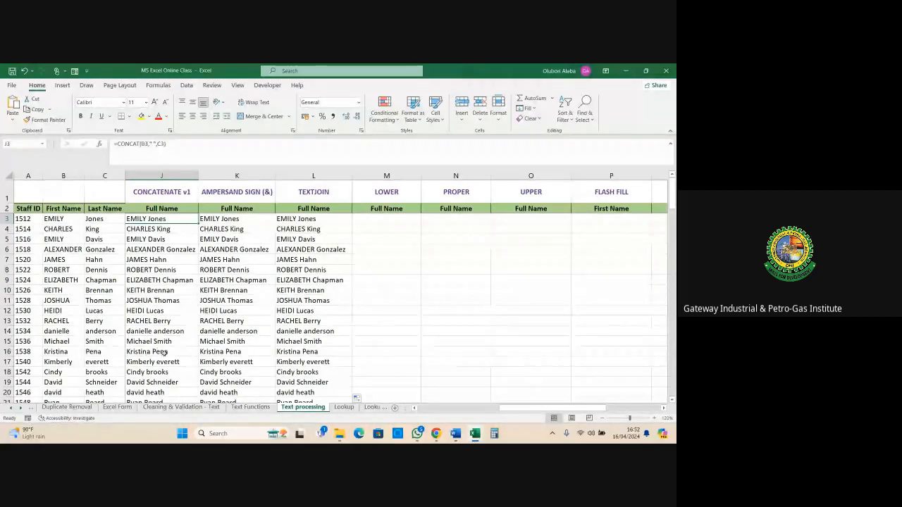
Enter =LOWER(L3) in M3 under the LOWER heading to convert the first full name to lowercase
{"action": "left_click", "coordinate": [388, 220]}
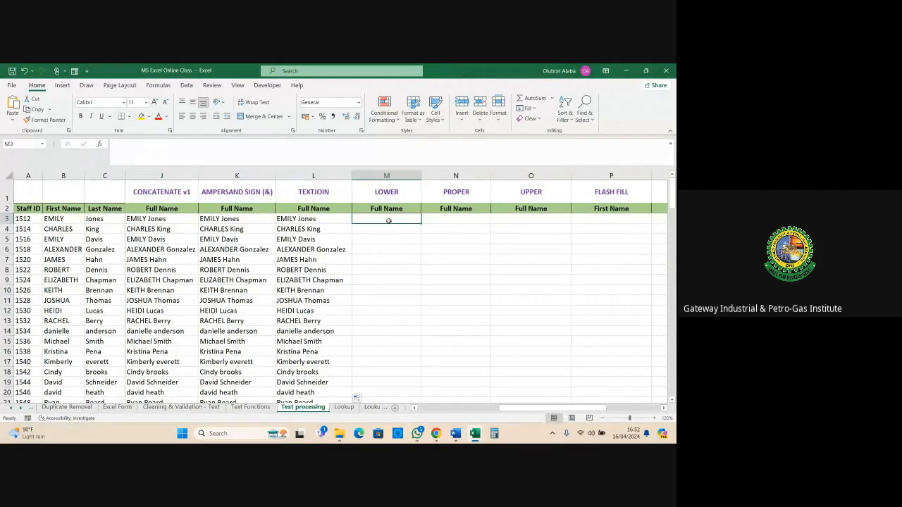
{"action": "type", "text": "="}
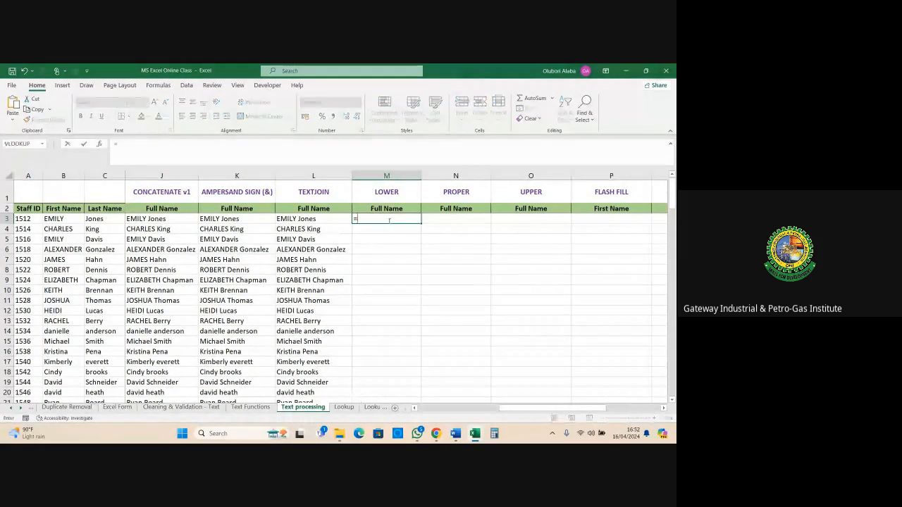
{"action": "type", "text": "low"}
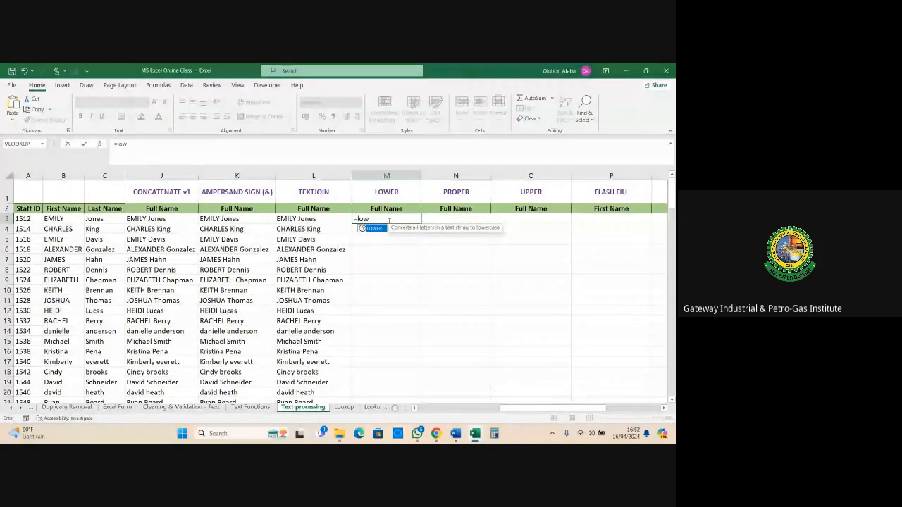
{"action": "key", "text": "Tab"}
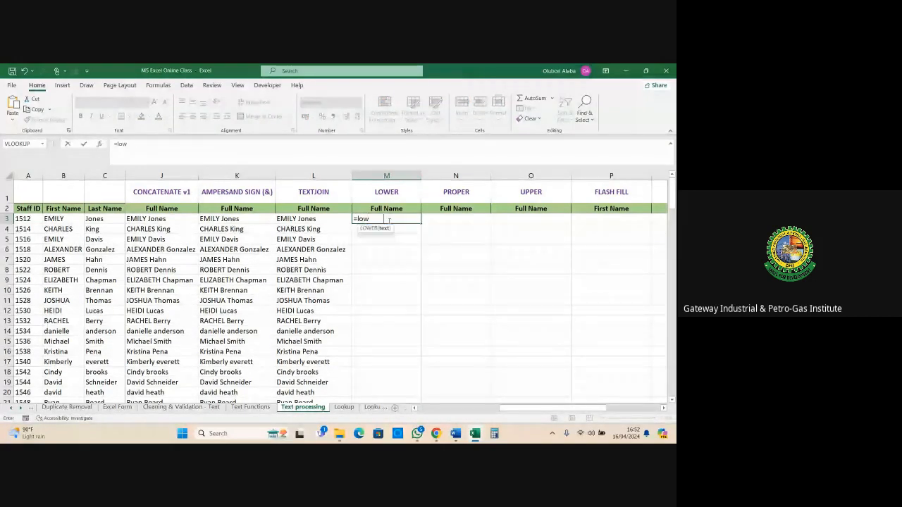
{"action": "left_click", "coordinate": [299, 219]}
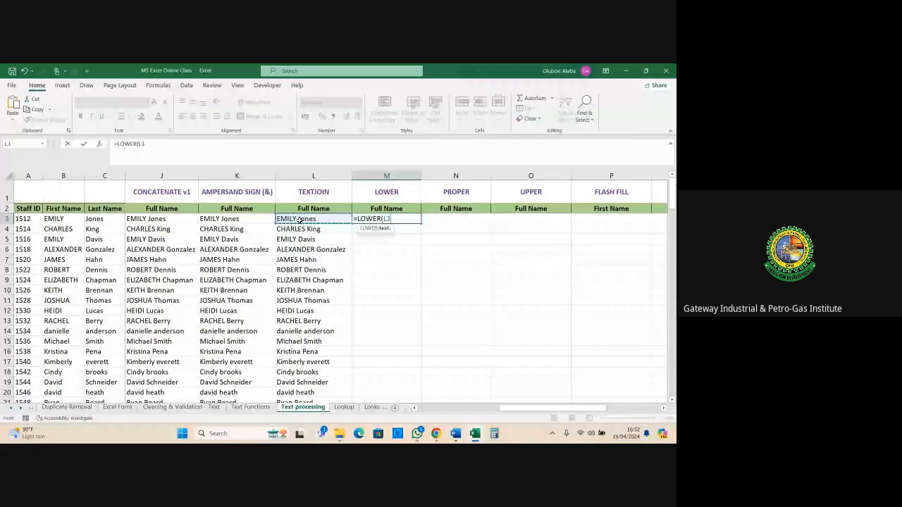
{"action": "key", "text": "Return"}
{"action": "left_click", "coordinate": [403, 221]}
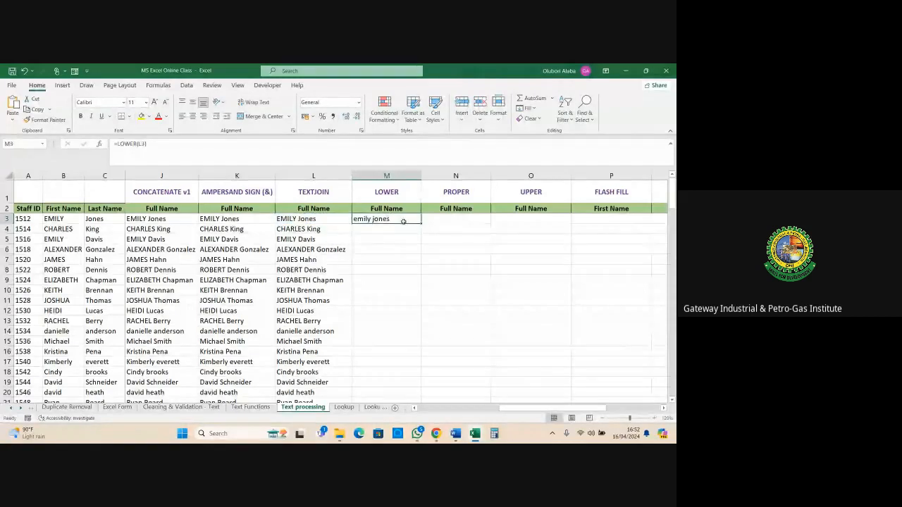
Fill the LOWER formula from M3 down column M to the end of the names
{"action": "double_click", "coordinate": [420, 224]}
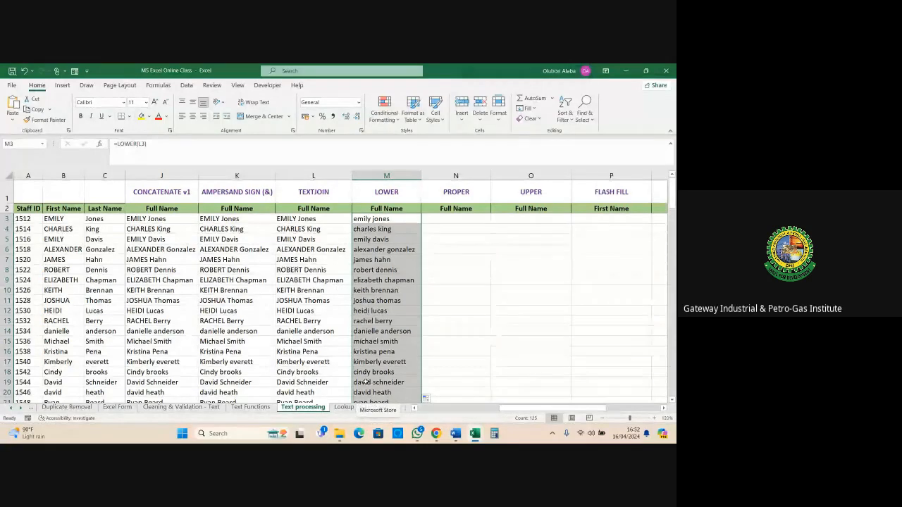
{"action": "left_click", "coordinate": [448, 221]}
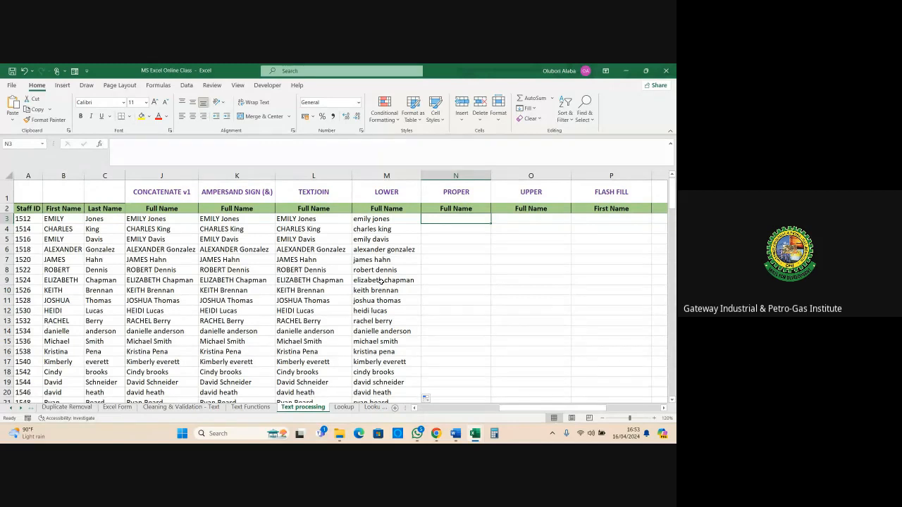
{"action": "type", "text": "=pro"}
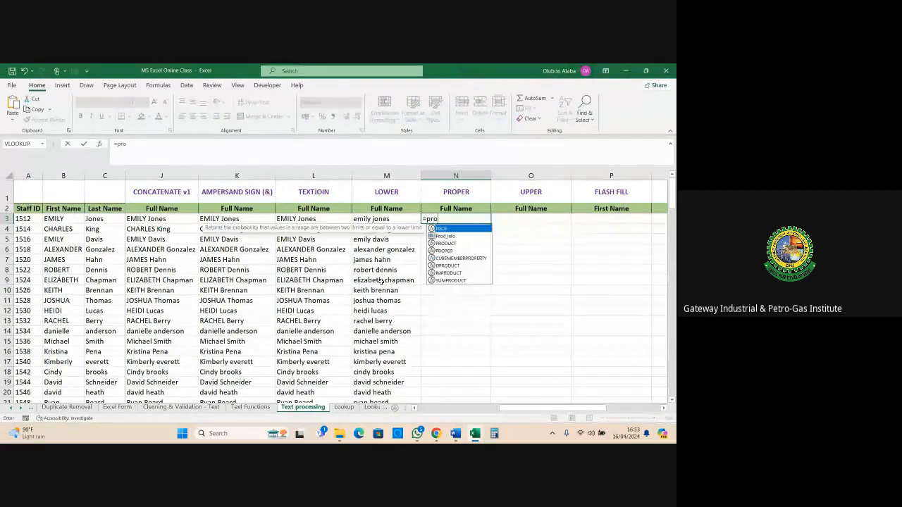
{"action": "key", "text": "Tab"}
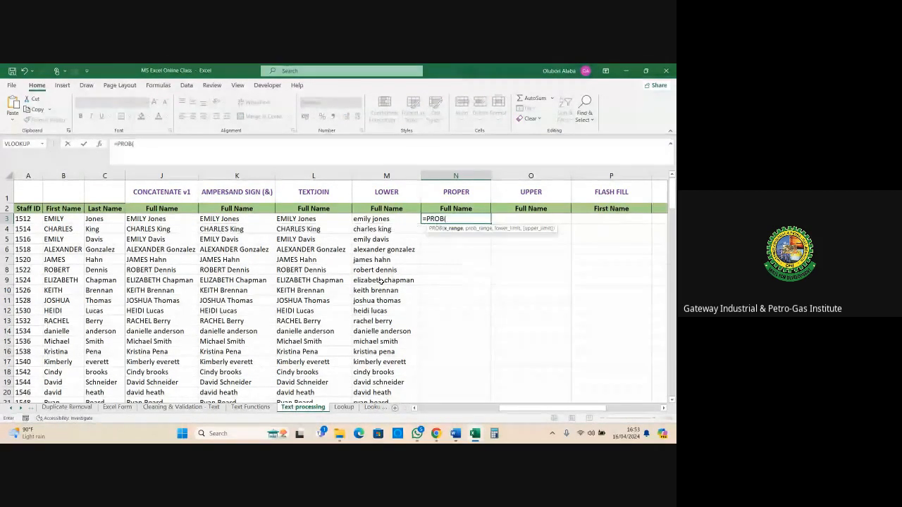
{"action": "key", "text": "BackSpace"}
{"action": "key", "text": "BackSpace"}
{"action": "key", "text": "BackSpace"}
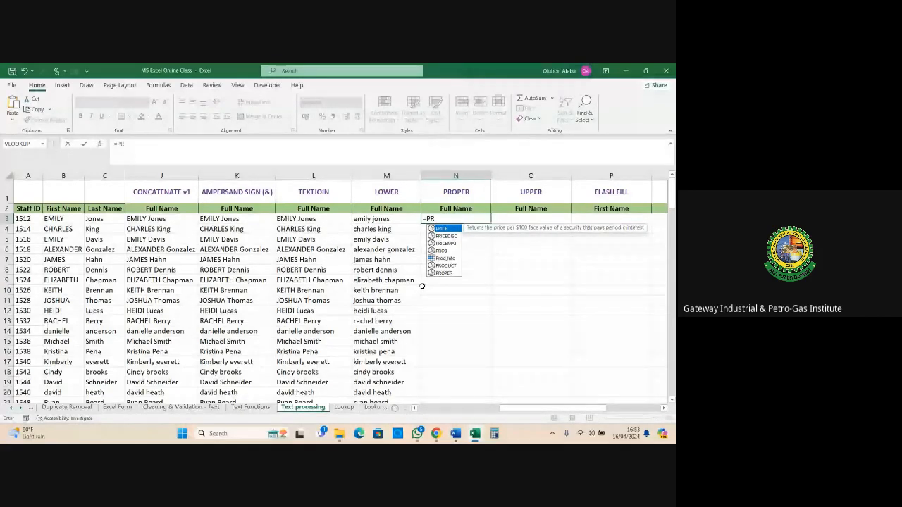
{"action": "type", "text": "o"}
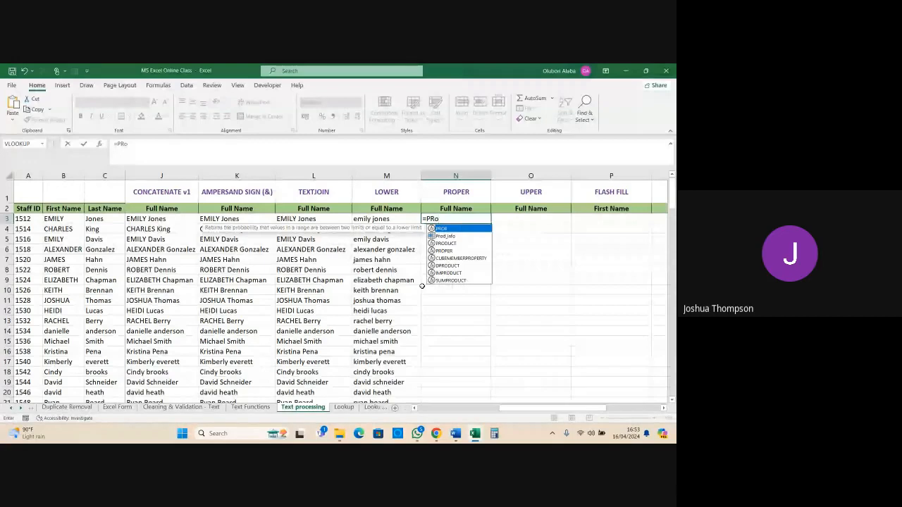
{"action": "double_click", "coordinate": [448, 250]}
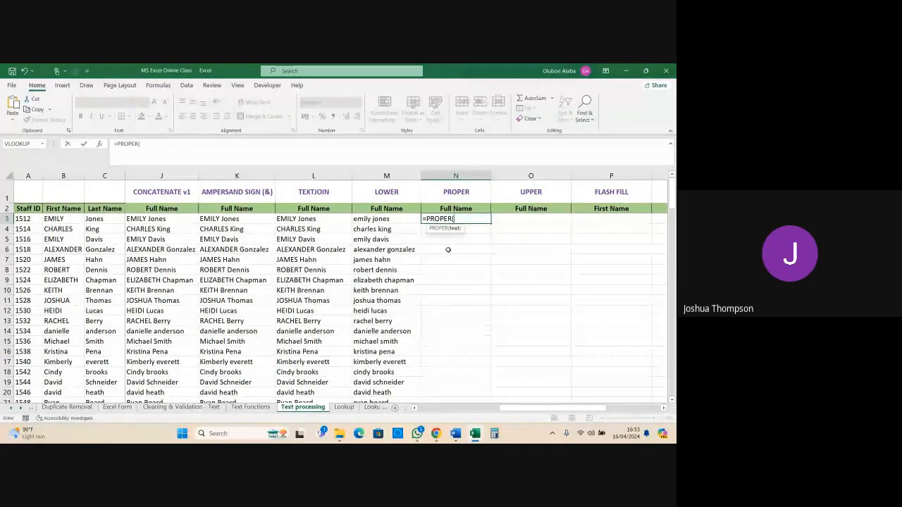
{"action": "left_click", "coordinate": [380, 219]}
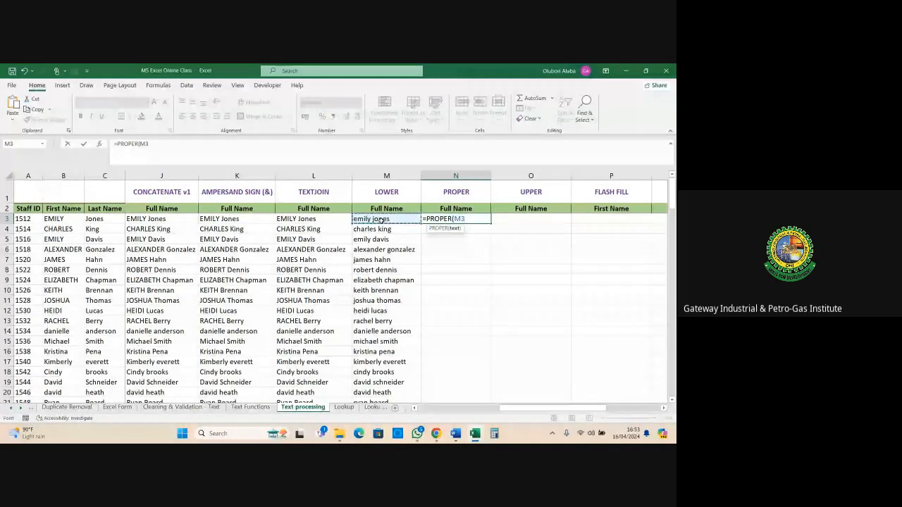
{"action": "key", "text": "BackSpace"}
{"action": "key", "text": "BackSpace"}
{"action": "key", "text": "BackSpace"}
{"action": "key", "text": "BackSpace"}
{"action": "key", "text": "BackSpace"}
{"action": "key", "text": "BackSpace"}
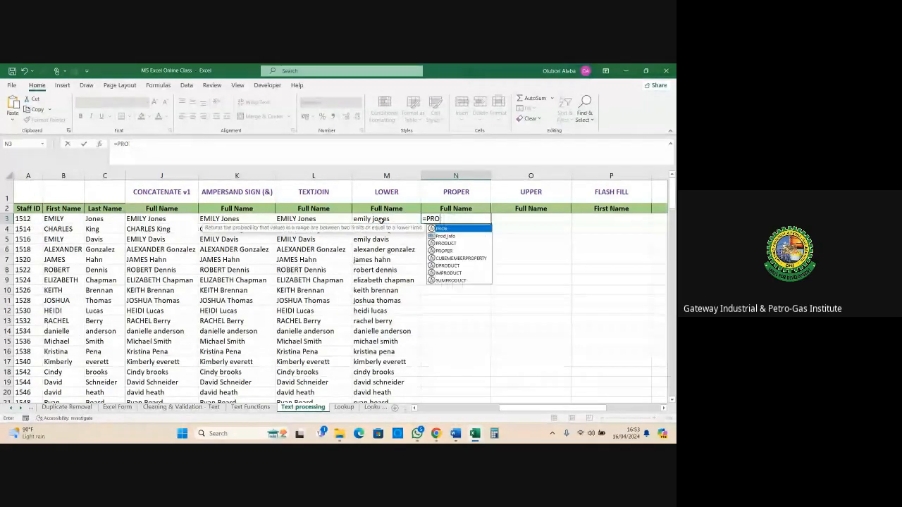
{"action": "left_click", "coordinate": [495, 311]}
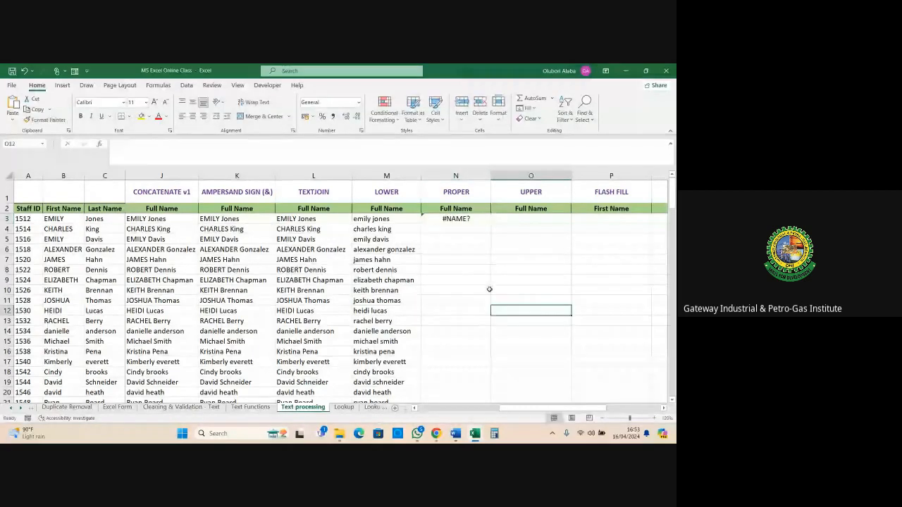
{"action": "left_click", "coordinate": [454, 220]}
{"action": "key", "text": "Delete"}
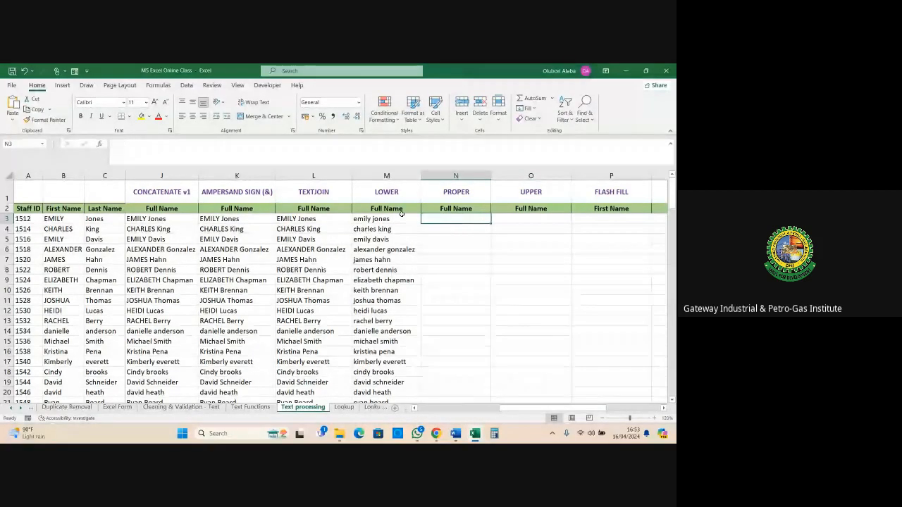
Clear all the lowercase full names under the LOWER heading from M3 to the last row
{"action": "left_click", "coordinate": [378, 219]}
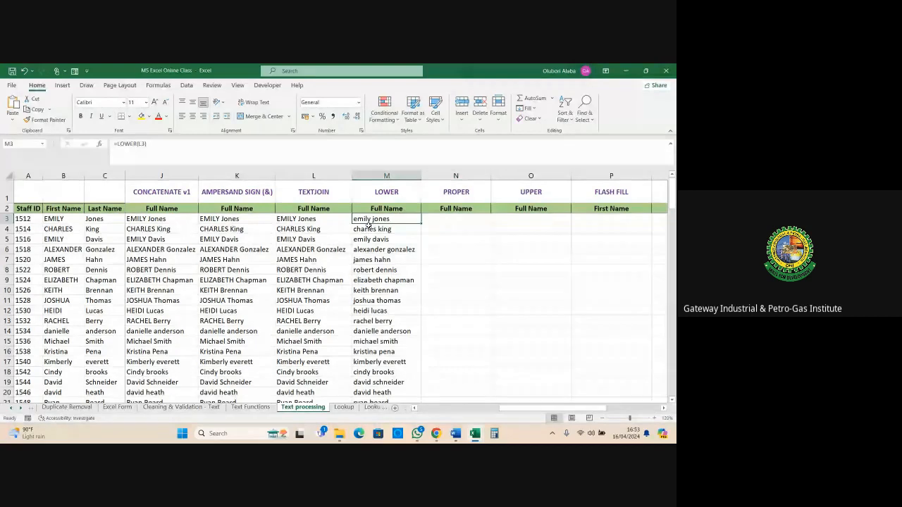
{"action": "key", "text": "ctrl+shift+Down"}
{"action": "key", "text": "Delete"}
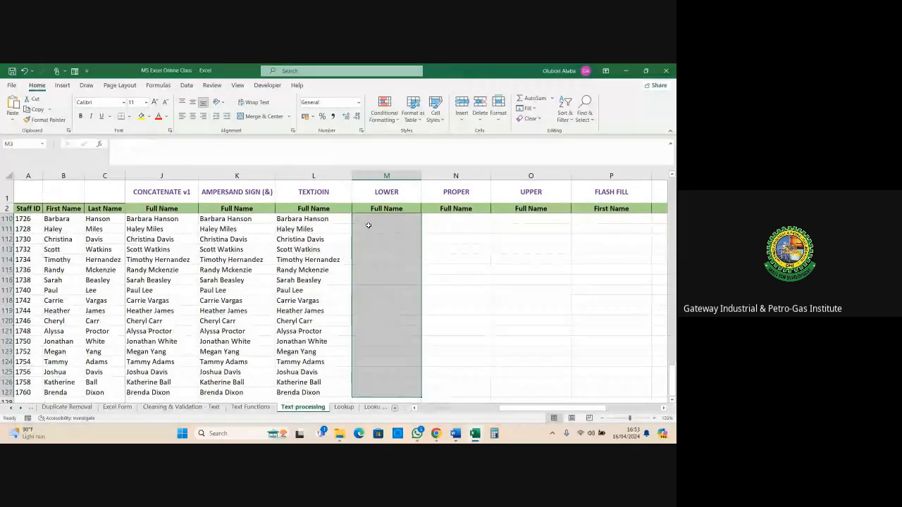
{"action": "scroll", "coordinate": [649, 352], "scroll_direction": "up", "scroll_amount": 20}
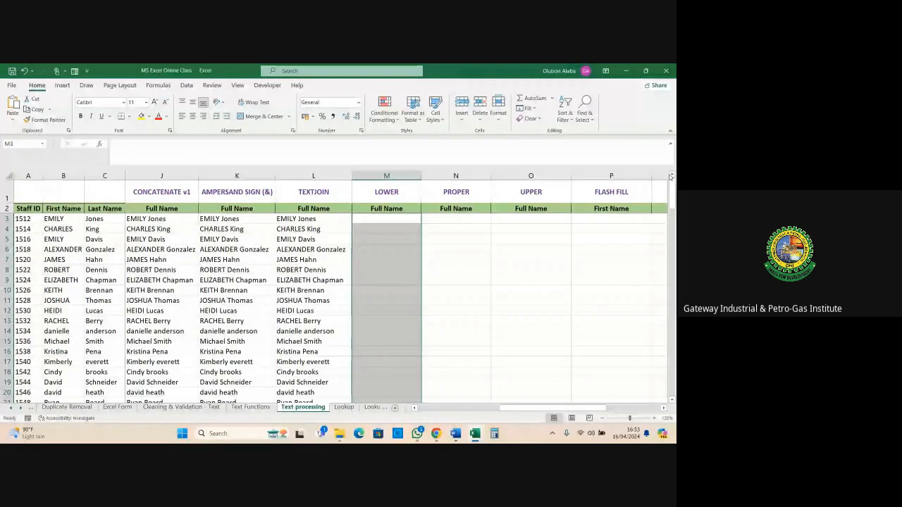
{"action": "left_click", "coordinate": [386, 259]}
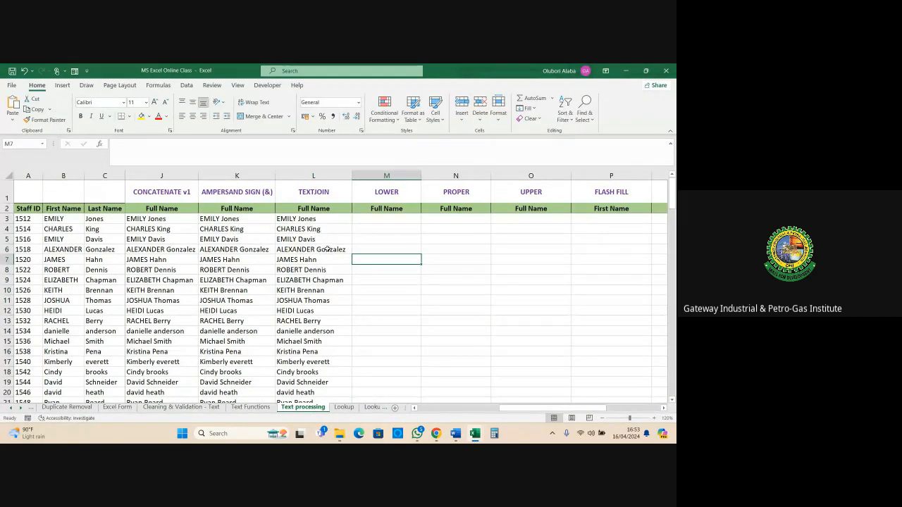
Enter =LOWER(L3) in M3 and fill it down column M to convert the TEXTJOIN names to lowercase
{"action": "left_click", "coordinate": [378, 222]}
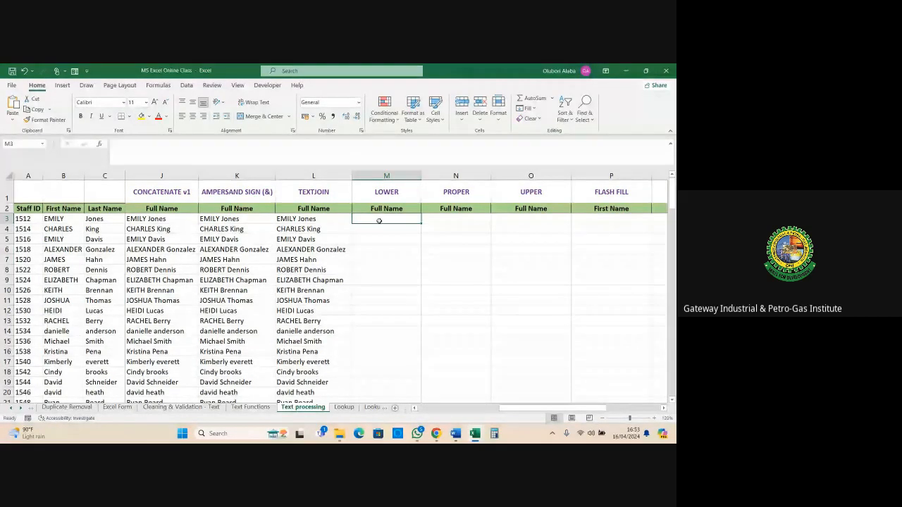
{"action": "type", "text": "=low"}
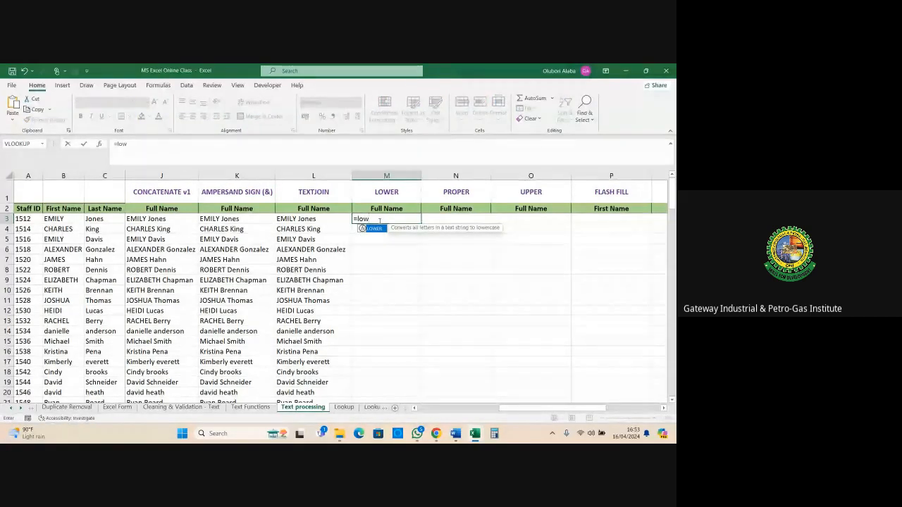
{"action": "key", "text": "Tab"}
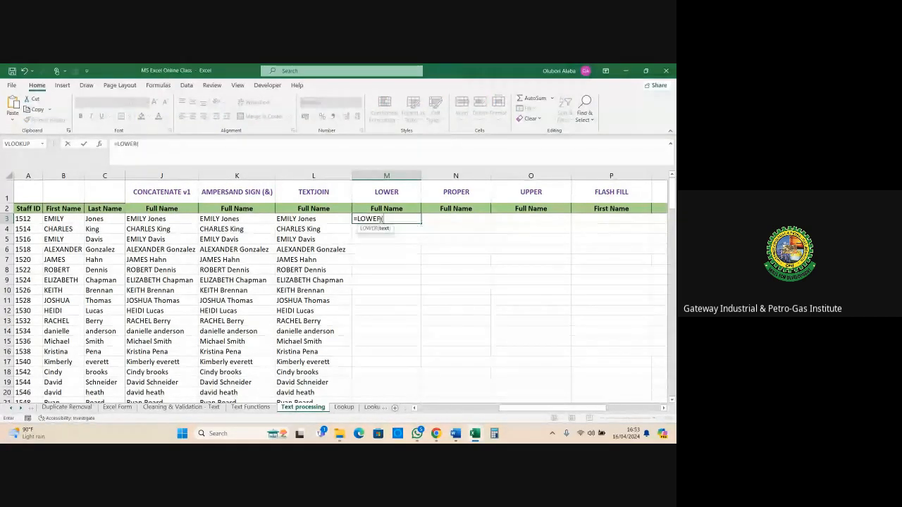
{"action": "left_click", "coordinate": [294, 219]}
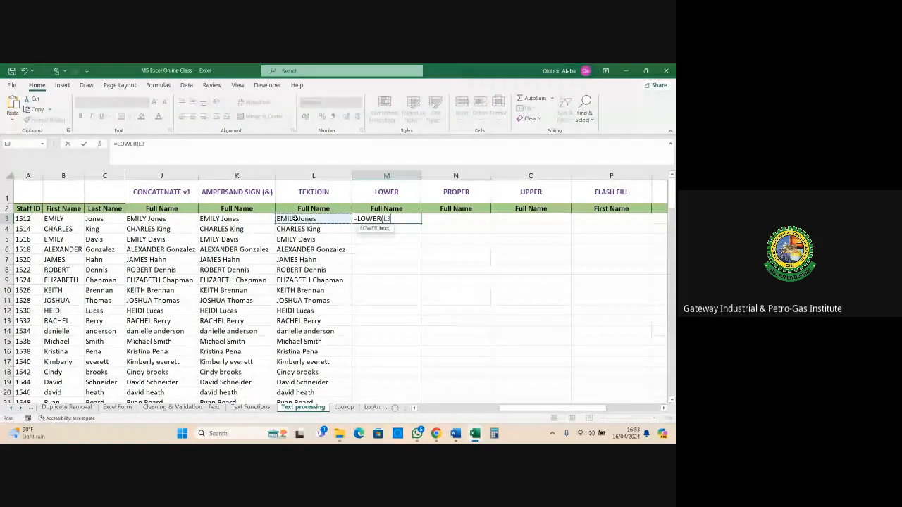
{"action": "key", "text": "Return"}
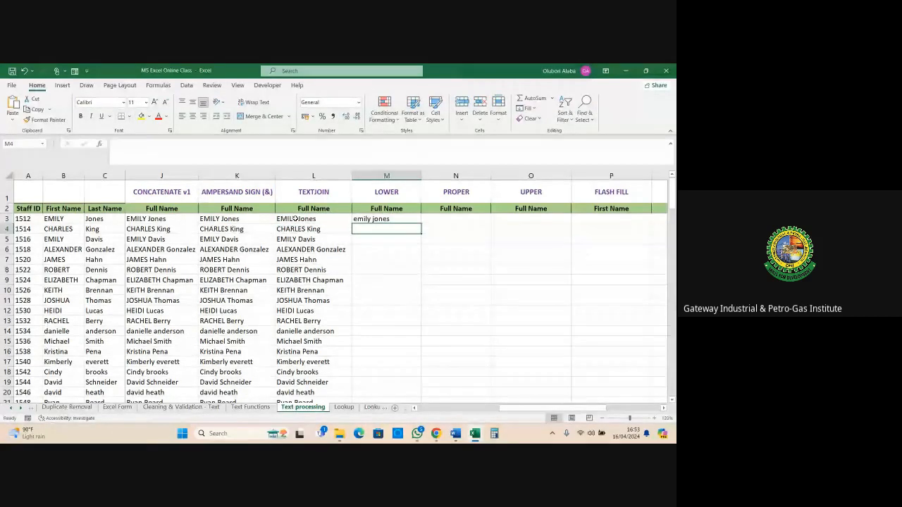
{"action": "left_click", "coordinate": [386, 219]}
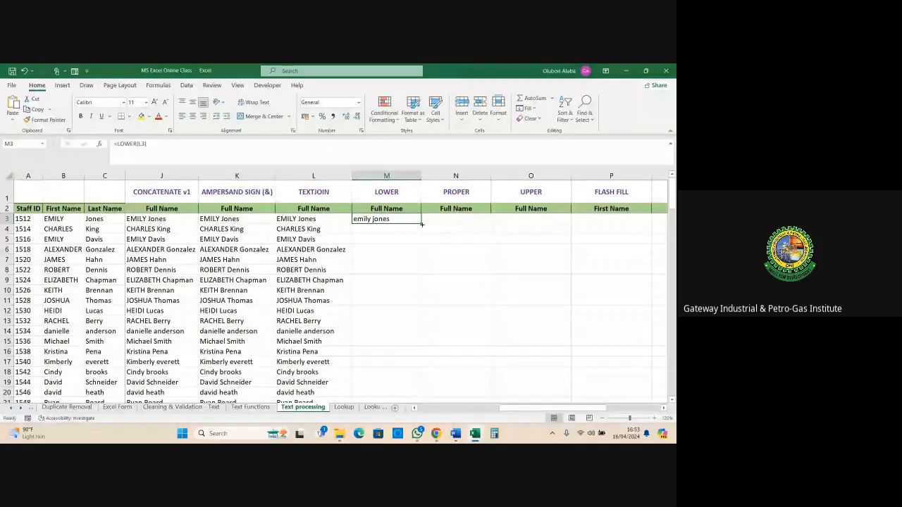
{"action": "double_click", "coordinate": [421, 223]}
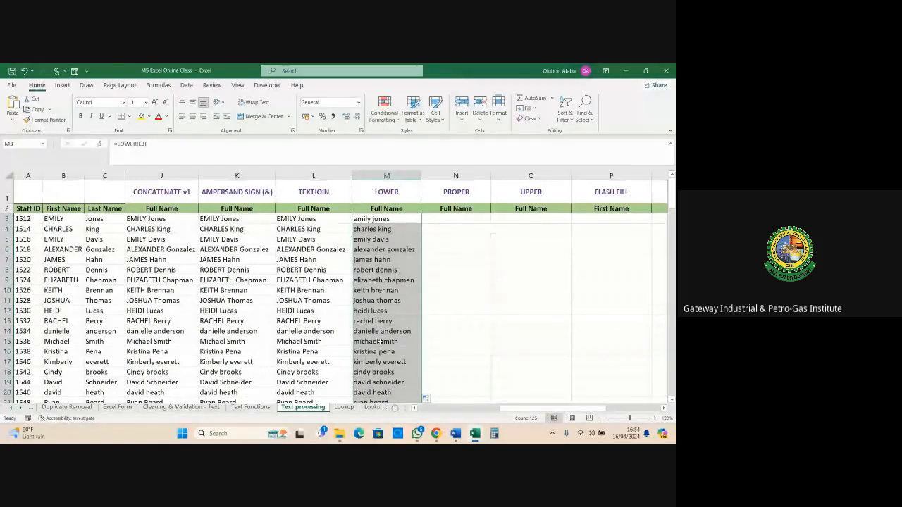
Enter =PROPER(M3) in N3 under the PROPER heading and fill it down column N to capitalize each name
{"action": "left_click", "coordinate": [448, 220]}
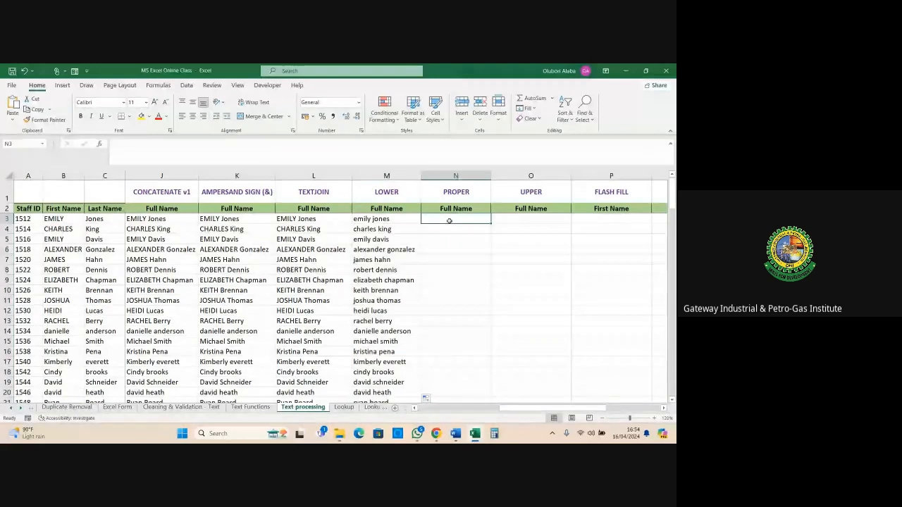
{"action": "type", "text": "=pro"}
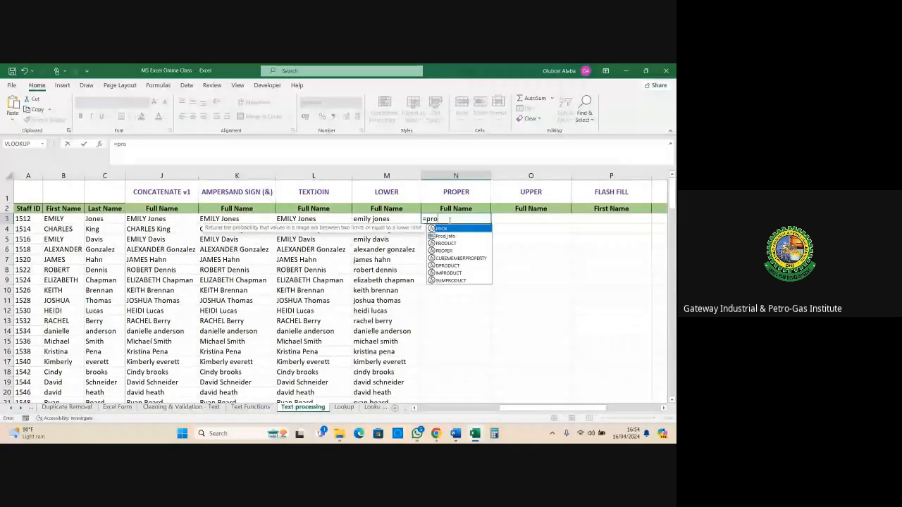
{"action": "type", "text": "b"}
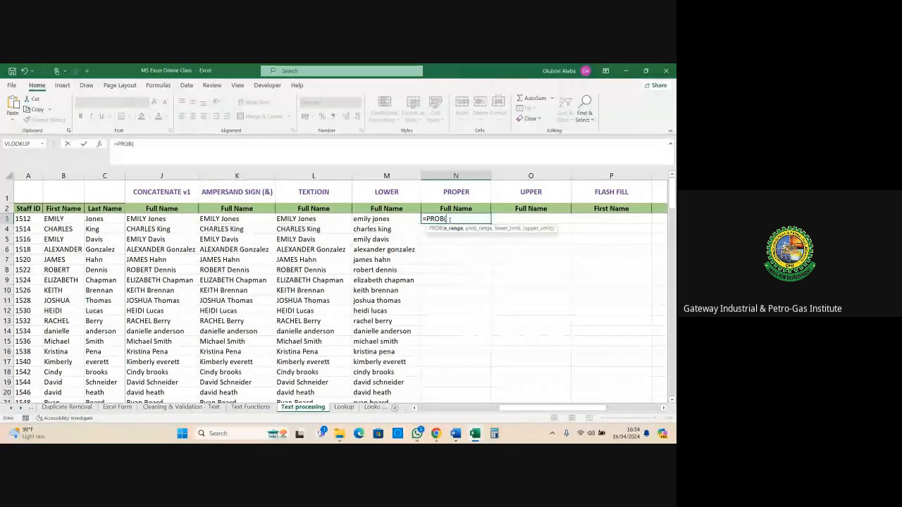
{"action": "key", "text": "BackSpace"}
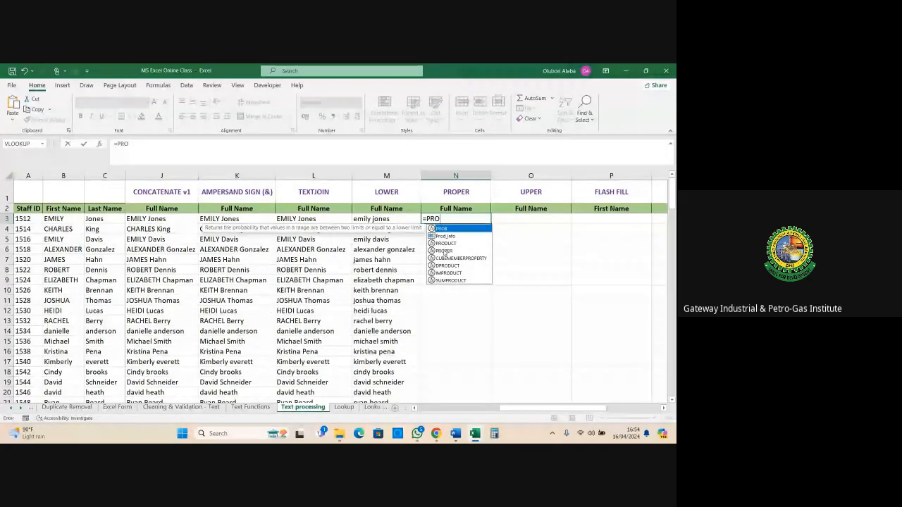
{"action": "double_click", "coordinate": [443, 250]}
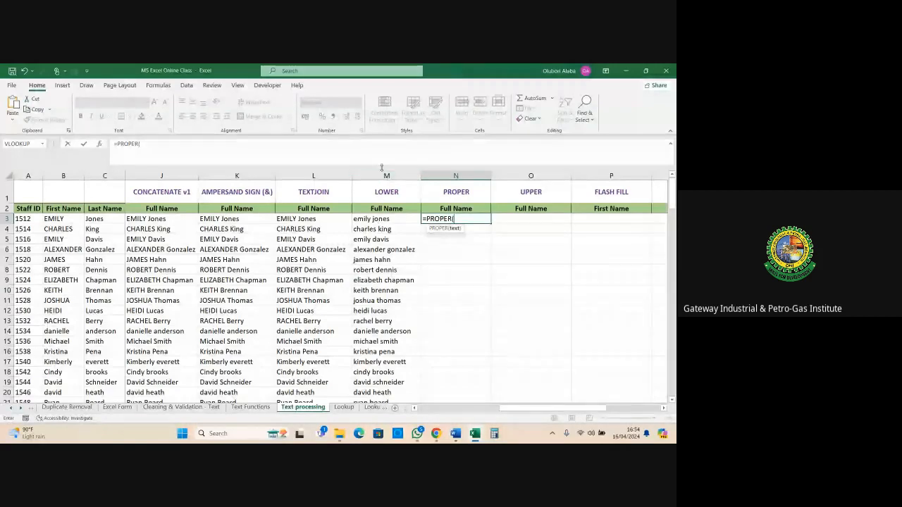
{"action": "left_click", "coordinate": [365, 219]}
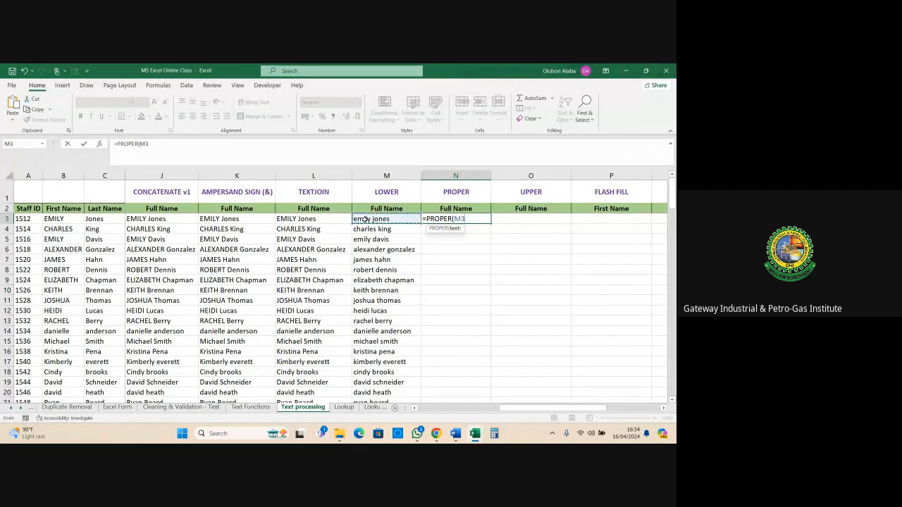
{"action": "key", "text": "Return"}
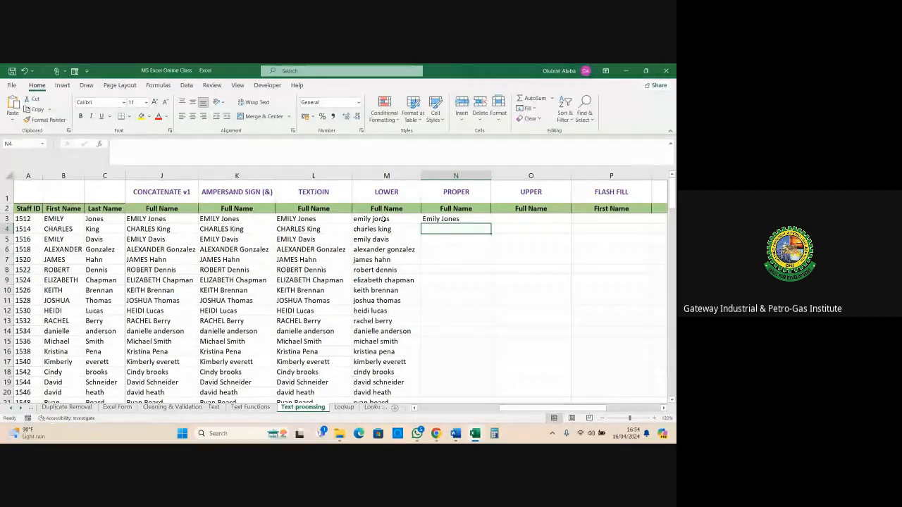
{"action": "left_click", "coordinate": [446, 221]}
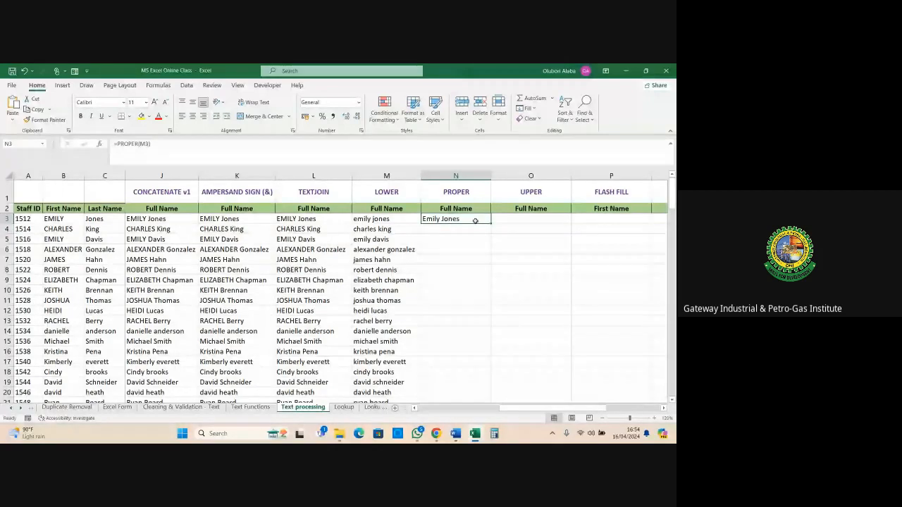
{"action": "double_click", "coordinate": [492, 224]}
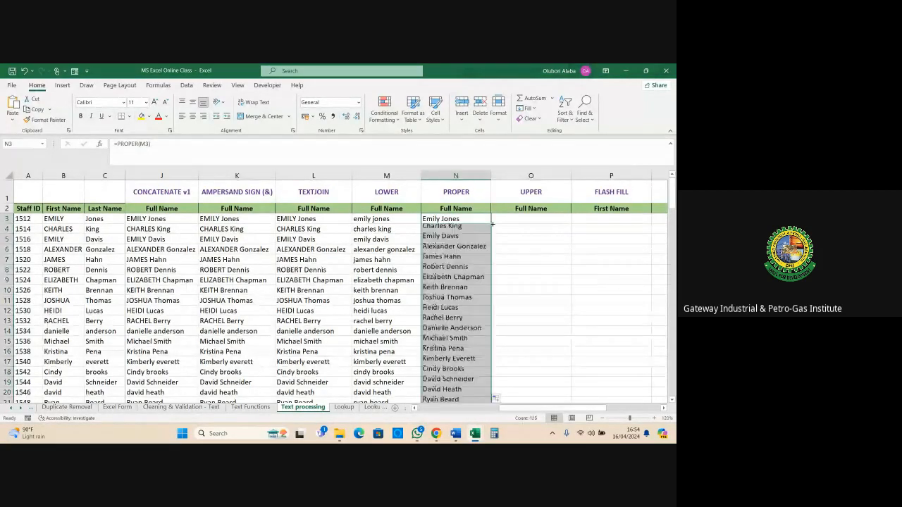
Review the names in the PROPER column and compare their letter case with the CONCATENATE v1 column
{"action": "left_click", "coordinate": [453, 301]}
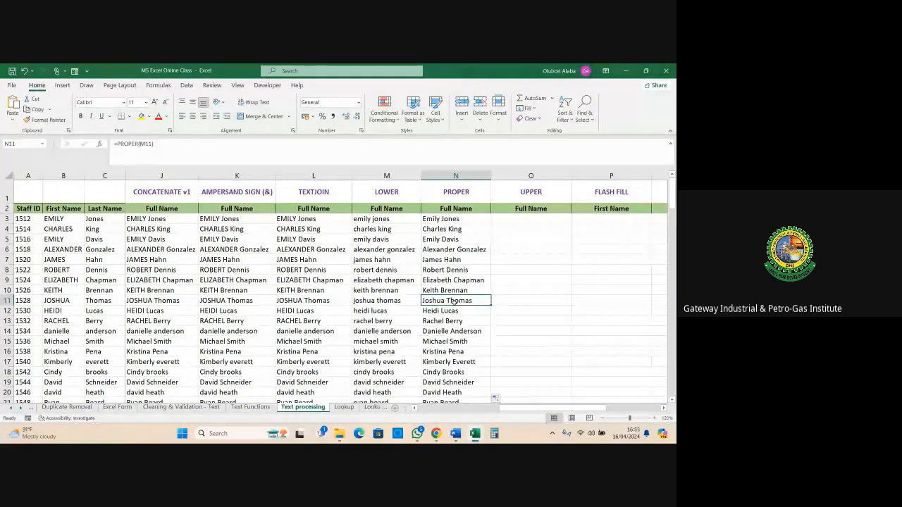
{"action": "left_click", "coordinate": [453, 220]}
{"action": "left_click_drag", "start_coordinate": [453, 220], "coordinate": [459, 358]}
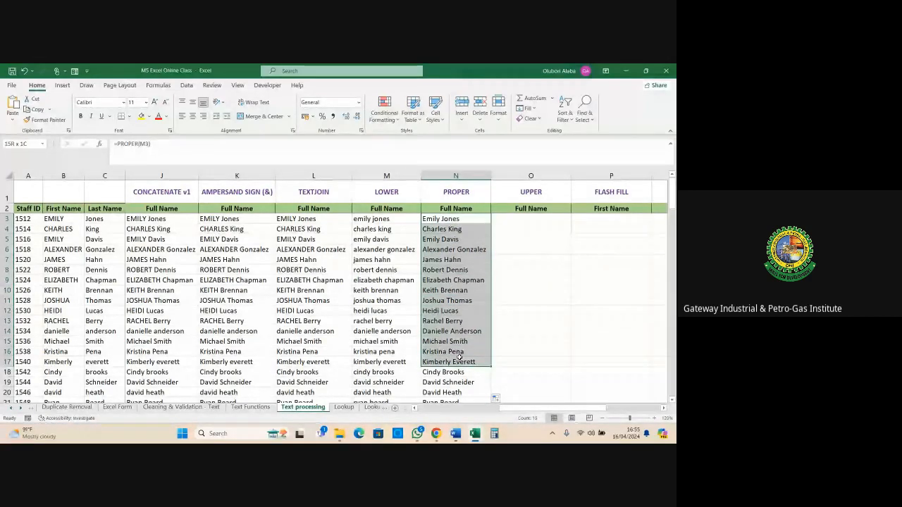
{"action": "left_click", "coordinate": [448, 322]}
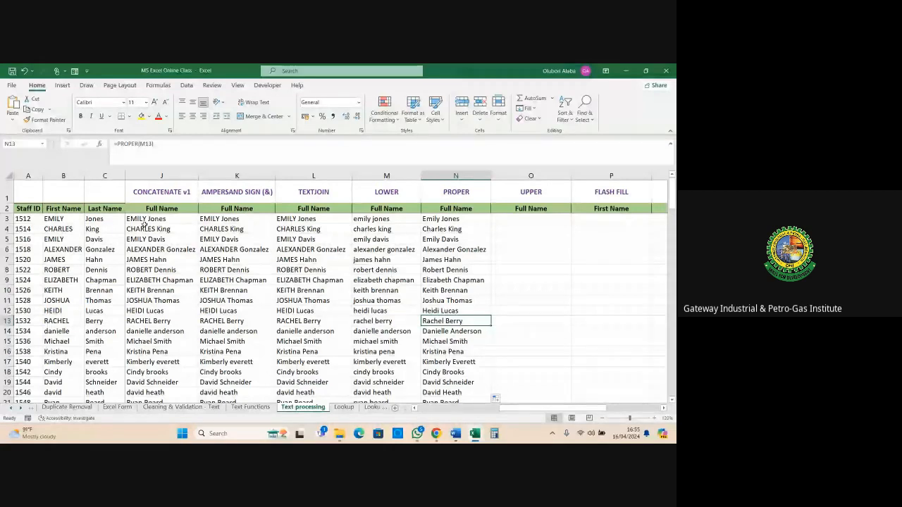
{"action": "left_click_drag", "start_coordinate": [144, 224], "coordinate": [162, 311]}
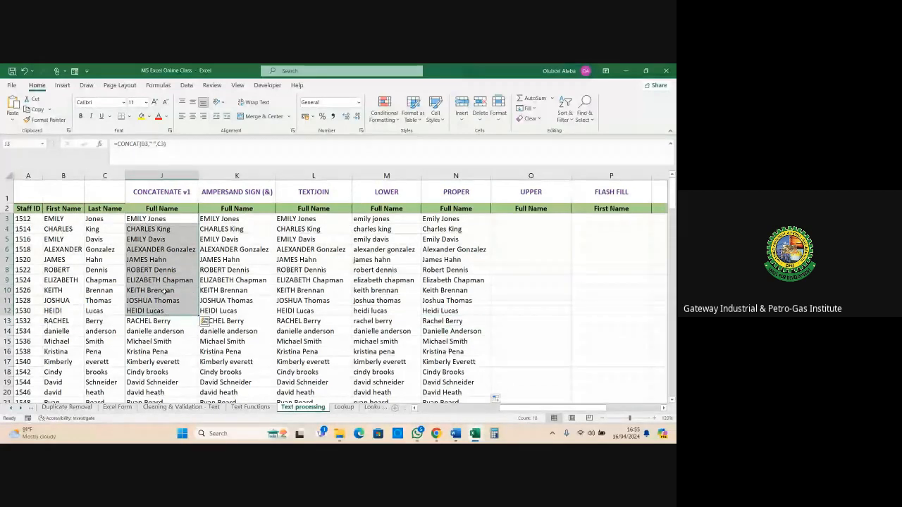
Wrap the CONCATENATE v1 formula in J3 with PROPER so it reads =PROPER(CONCAT(B3," ",C3))
{"action": "left_click", "coordinate": [159, 270]}
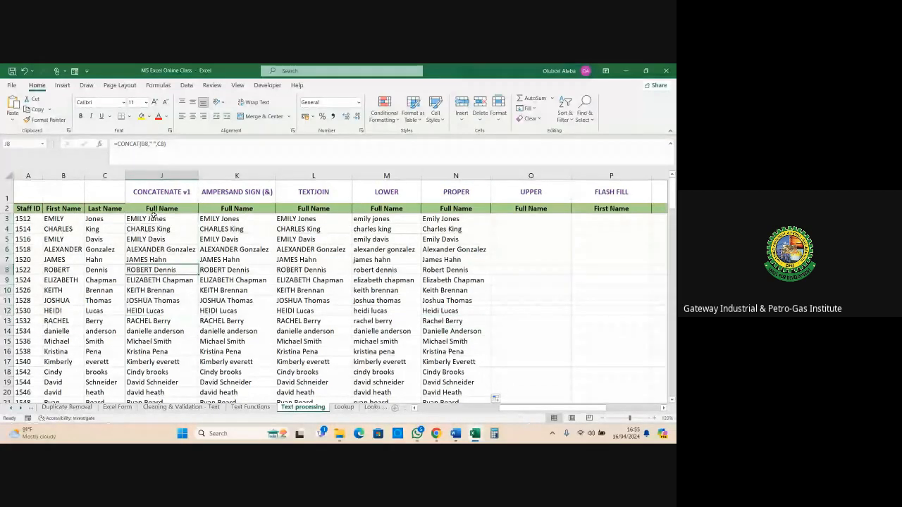
{"action": "left_click", "coordinate": [154, 219]}
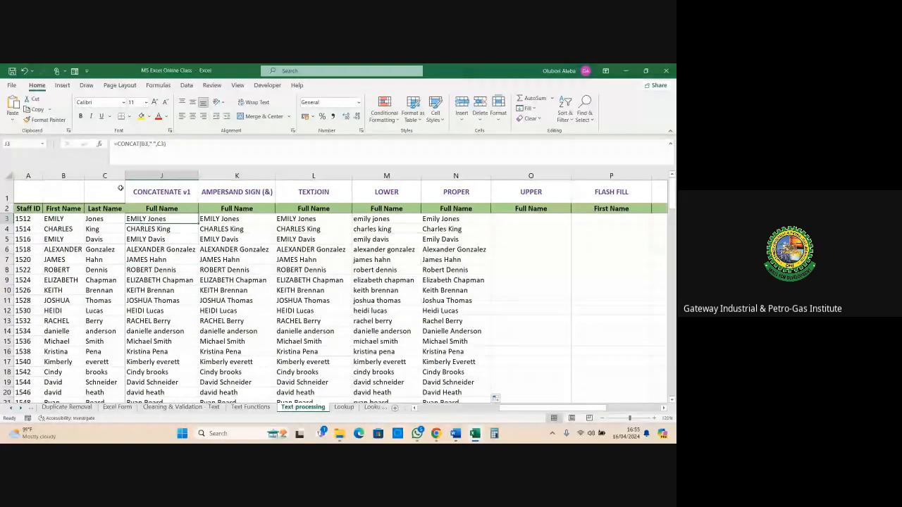
{"action": "left_click", "coordinate": [118, 143]}
{"action": "type", "text": "pro"}
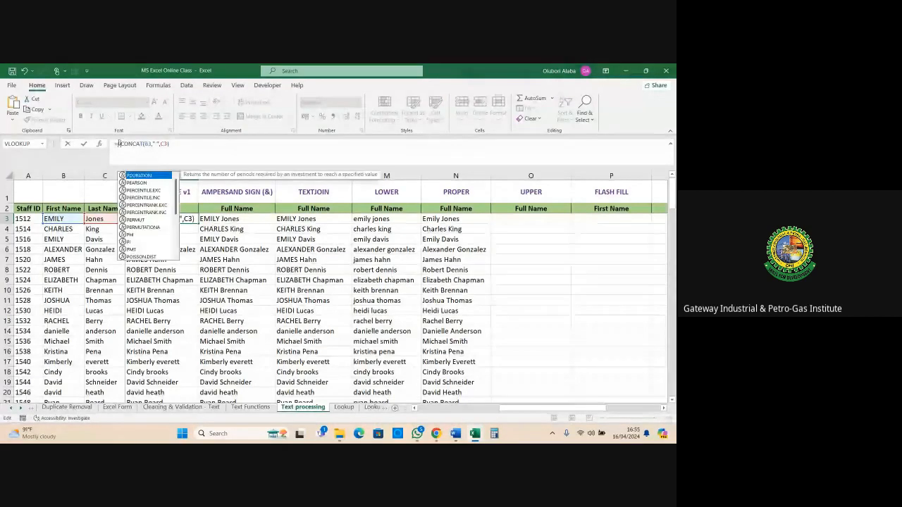
{"action": "type", "text": "p"}
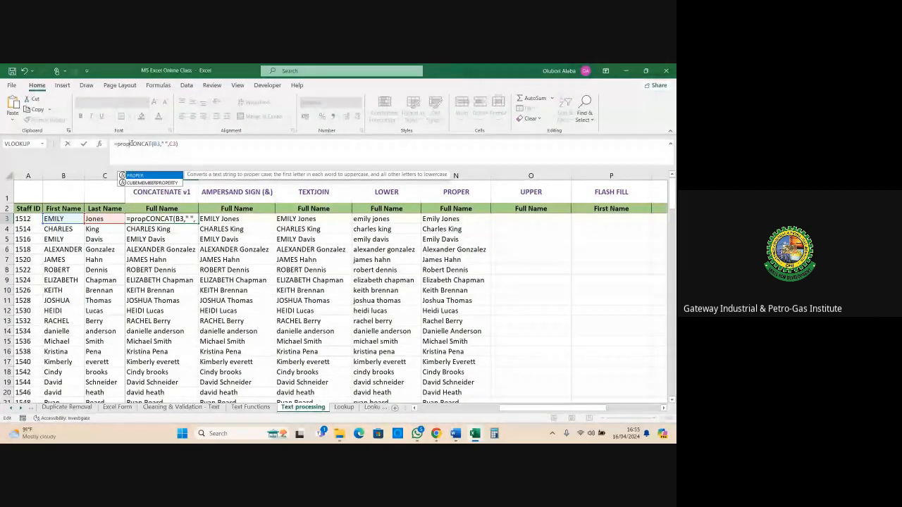
{"action": "double_click", "coordinate": [138, 177]}
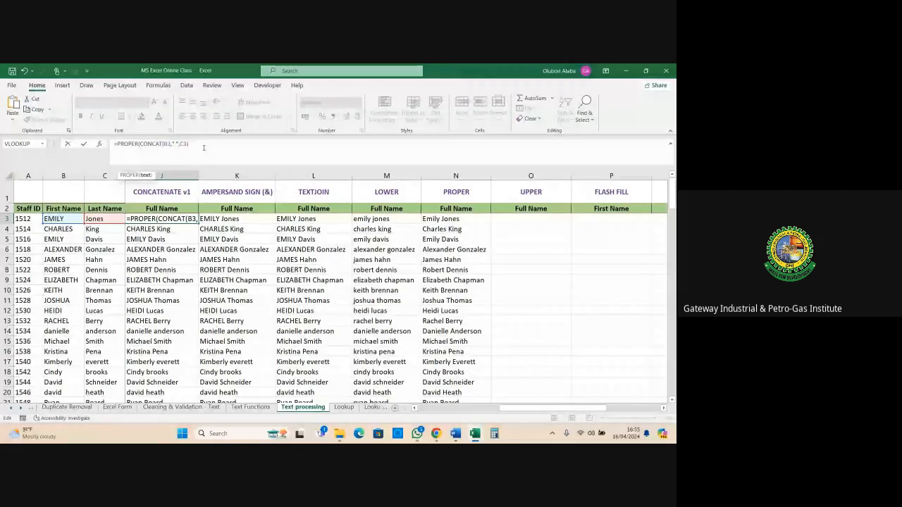
{"action": "key", "text": "Return"}
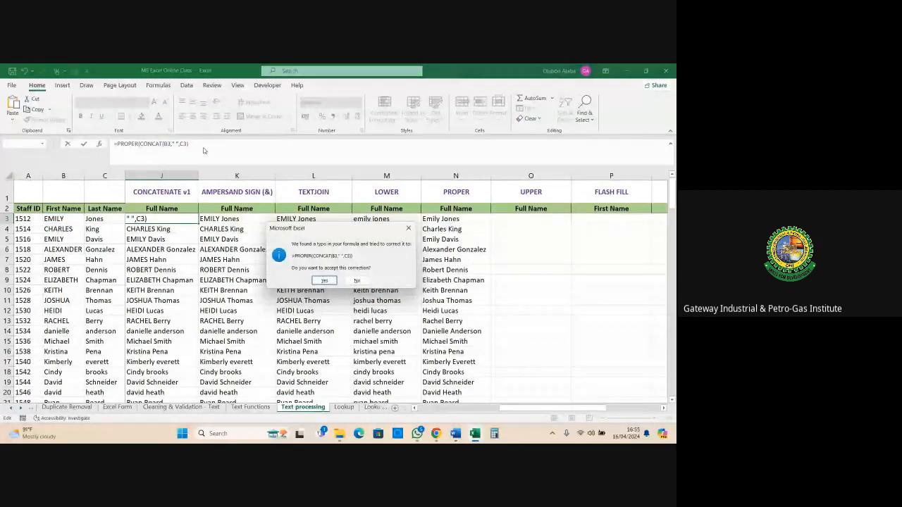
{"action": "key", "text": "Return"}
Fill the PROPER and CONCAT formula from J3 down column J to the last staff row
{"action": "left_click", "coordinate": [170, 219]}
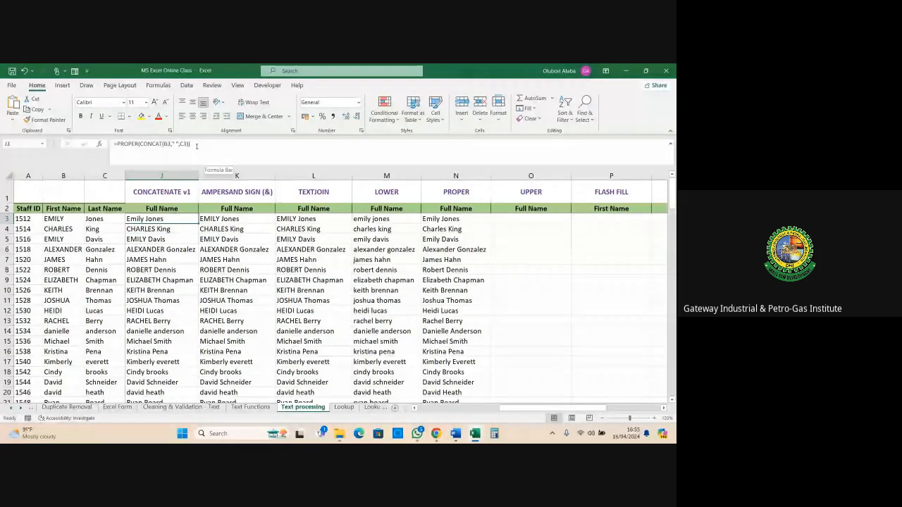
{"action": "double_click", "coordinate": [198, 224]}
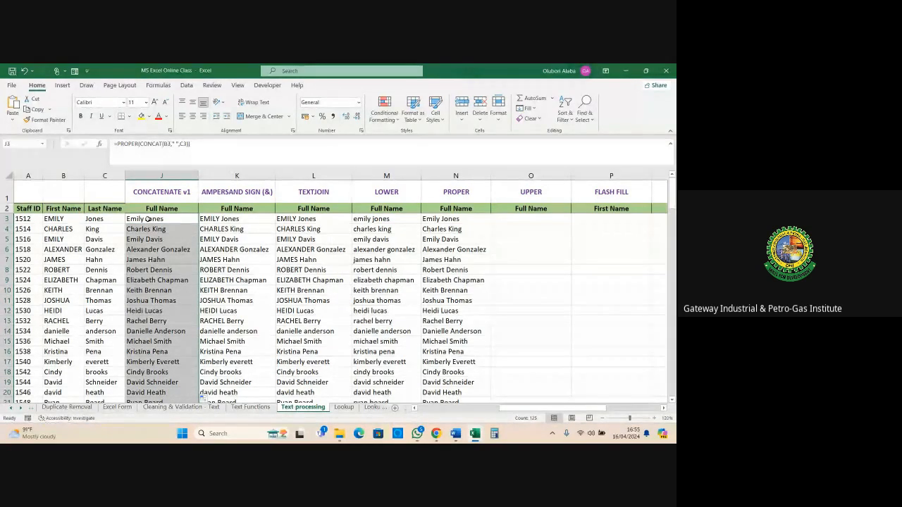
{"action": "left_click", "coordinate": [147, 221]}
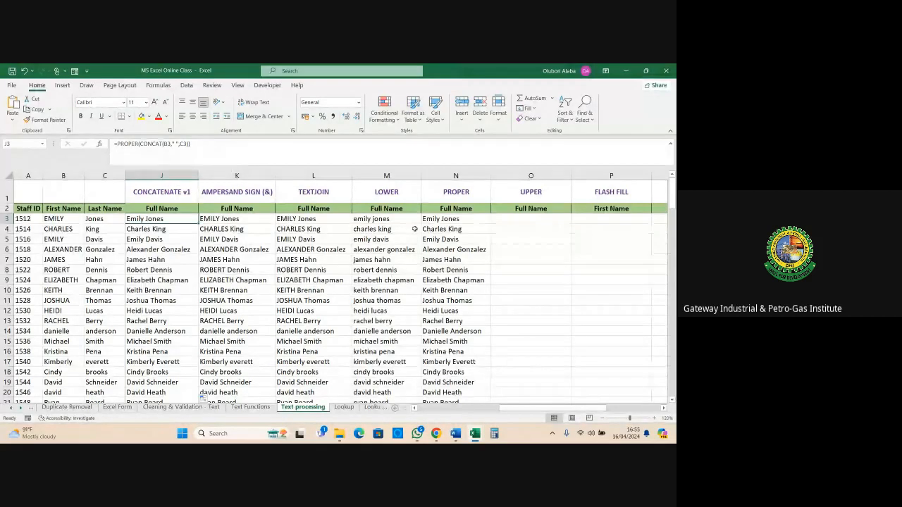
Enter =UPPER(N3) in O3 under the UPPER heading to capitalize the full name from the PROPER column
{"action": "left_click", "coordinate": [502, 219]}
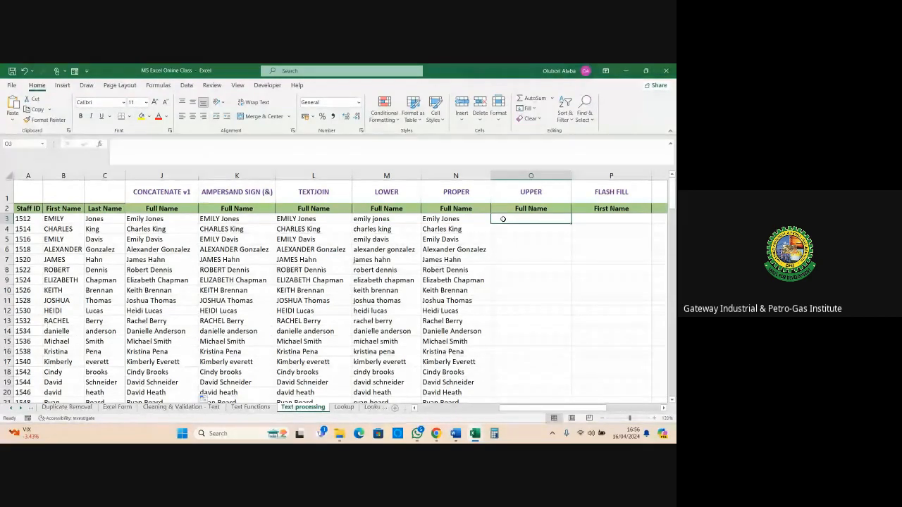
{"action": "type", "text": "="}
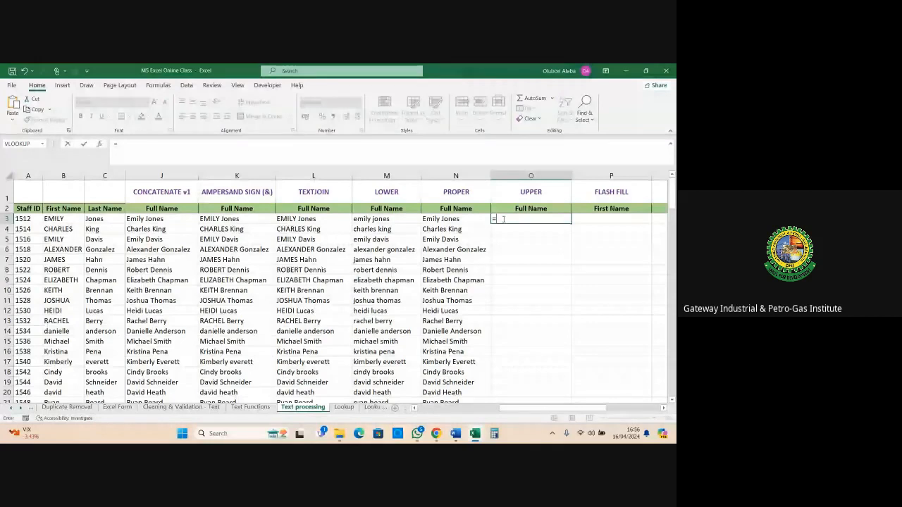
{"action": "type", "text": "upp"}
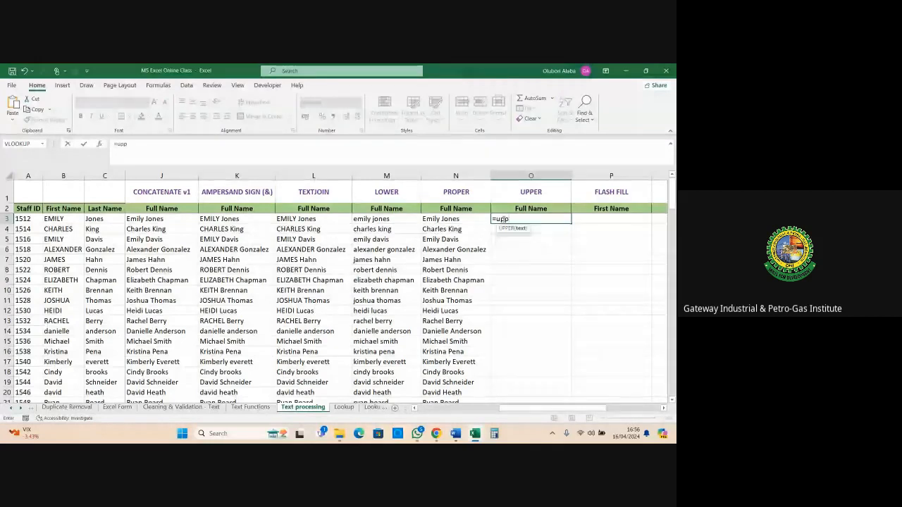
{"action": "key", "text": "Tab"}
{"action": "left_click", "coordinate": [446, 221]}
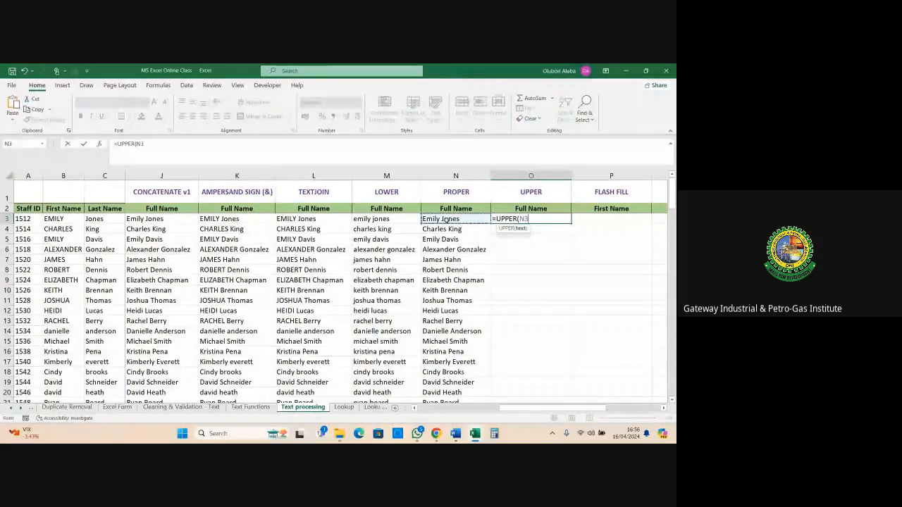
{"action": "key", "text": "Return"}
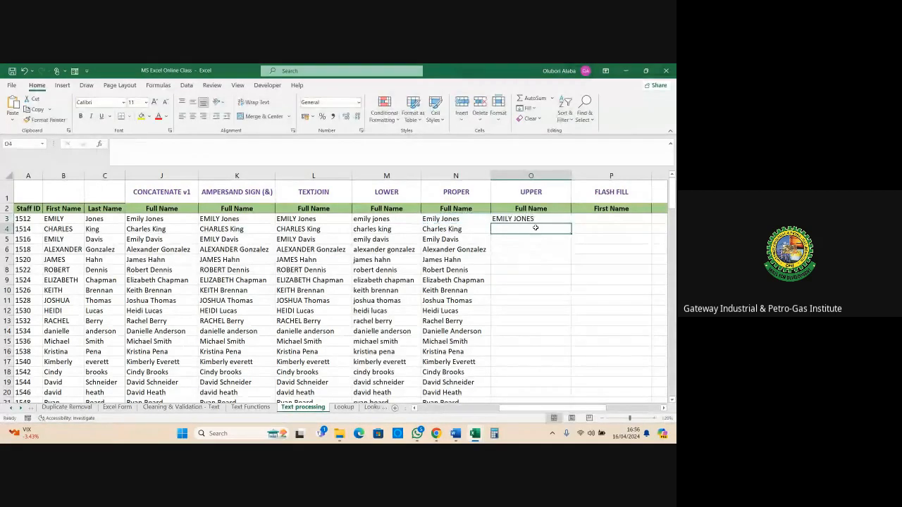
Fill the UPPER formula from O3 down column O for all staff rows and check the filled names
{"action": "left_click", "coordinate": [535, 219]}
{"action": "double_click", "coordinate": [570, 223]}
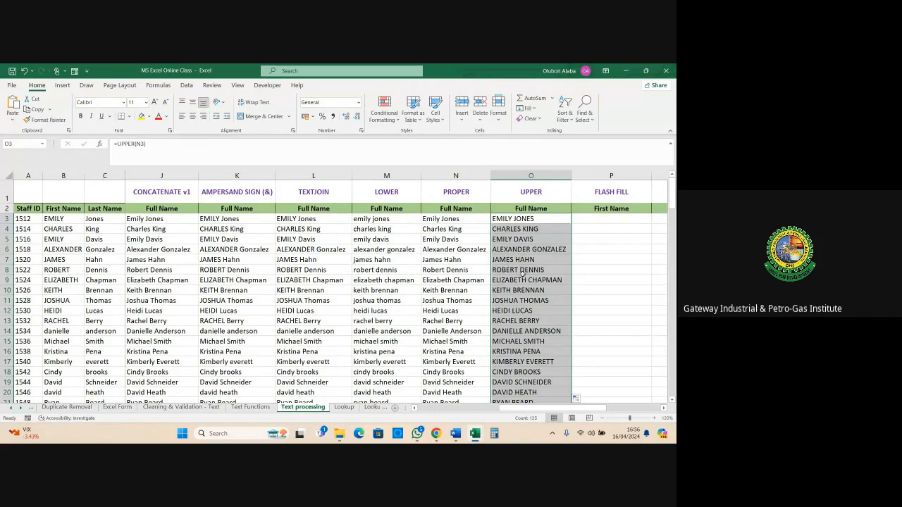
{"action": "scroll", "coordinate": [540, 349], "scroll_direction": "down", "scroll_amount": 3}
{"action": "scroll", "coordinate": [539, 344], "scroll_direction": "up", "scroll_amount": 1}
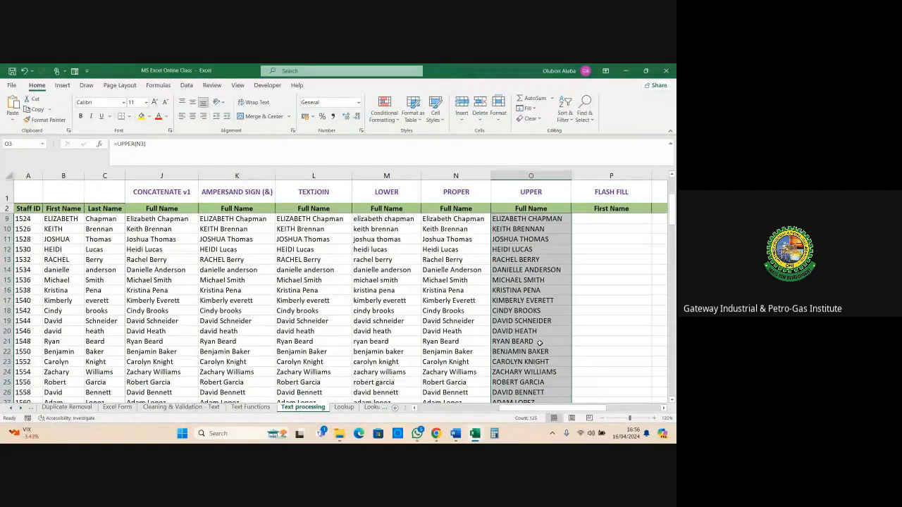
{"action": "scroll", "coordinate": [540, 343], "scroll_direction": "up", "scroll_amount": 2}
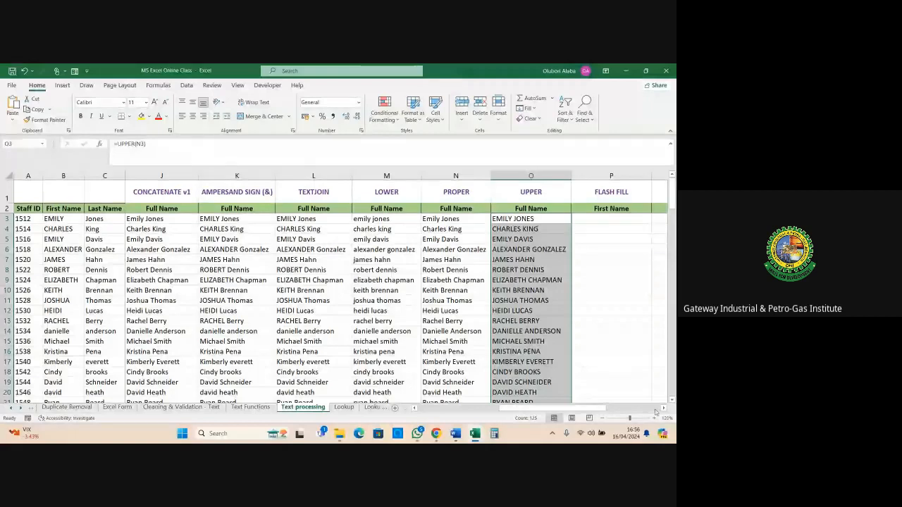
Examine the FLASH FILL, TEXT TO COLUMNS and USING FORMULAS (LEFT & RIGHT) headings and the UPPER full names column they build on
{"action": "scroll", "coordinate": [663, 409], "scroll_direction": "right", "scroll_amount": 3}
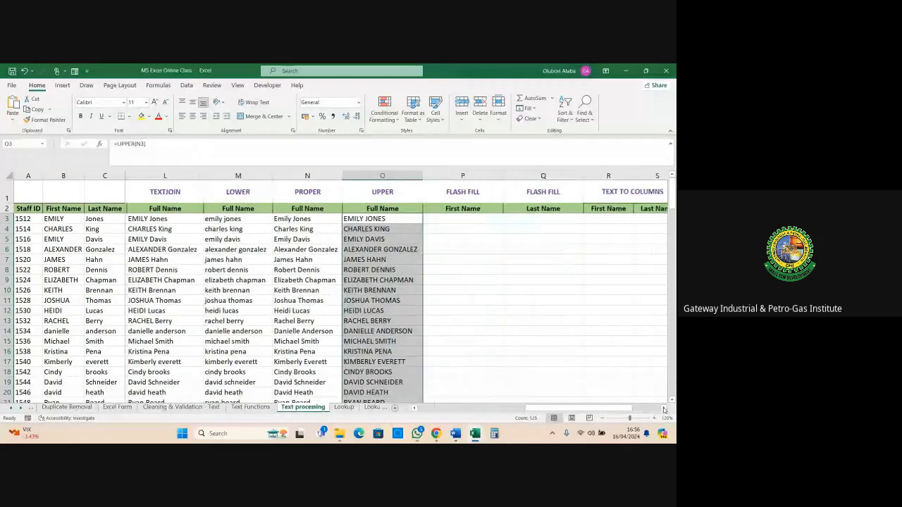
{"action": "scroll", "coordinate": [664, 409], "scroll_direction": "right", "scroll_amount": 3}
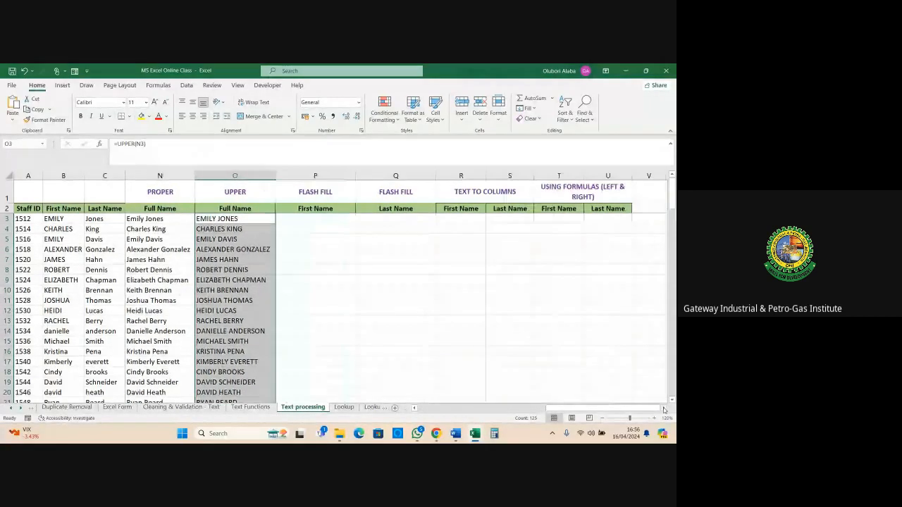
{"action": "scroll", "coordinate": [663, 409], "scroll_direction": "right", "scroll_amount": 1}
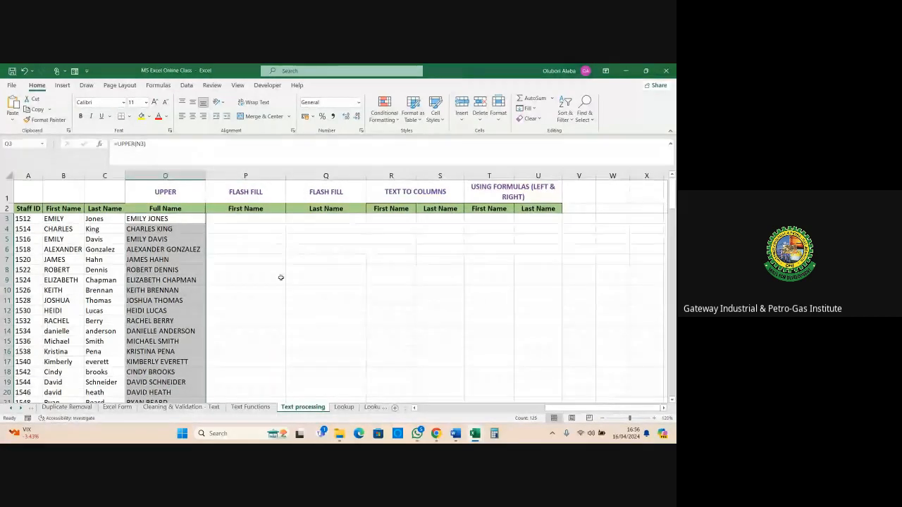
{"action": "left_click", "coordinate": [241, 191]}
{"action": "left_click", "coordinate": [413, 196]}
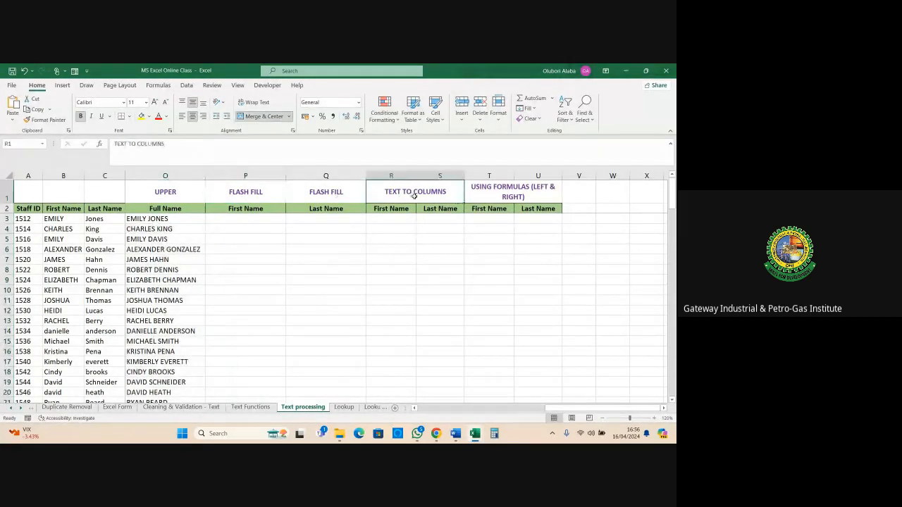
{"action": "left_click", "coordinate": [483, 195]}
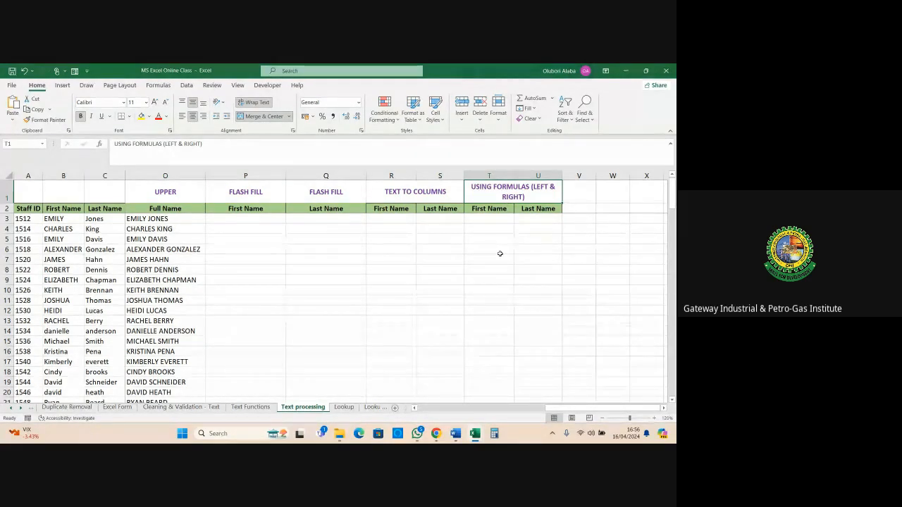
{"action": "left_click", "coordinate": [161, 173]}
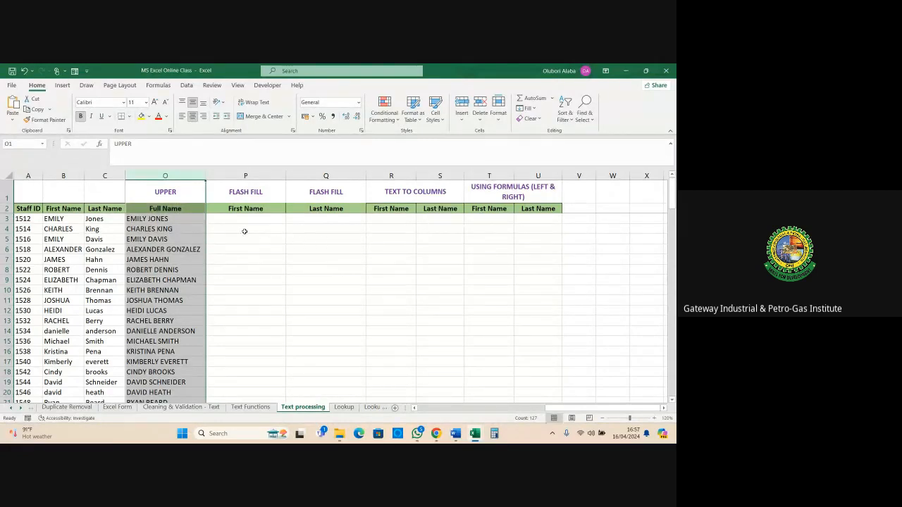
Enter the first name of the full name in O3, in capital letters, in P3 under the FLASH FILL First Name heading
{"action": "left_click", "coordinate": [235, 219]}
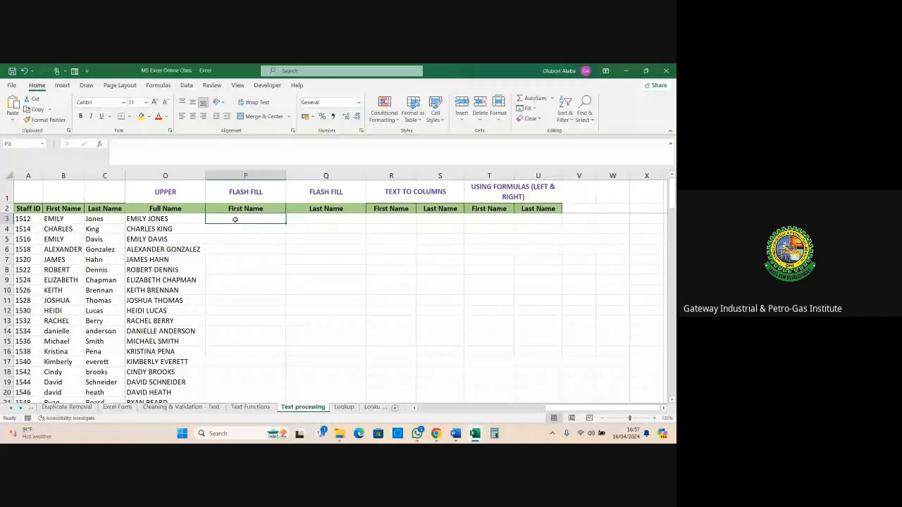
{"action": "key", "text": "Caps_Lock"}
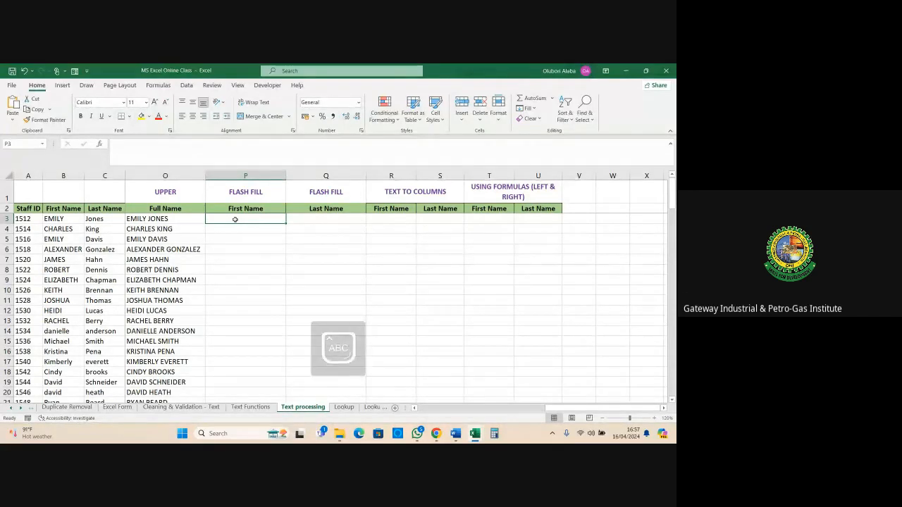
{"action": "type", "text": "E"}
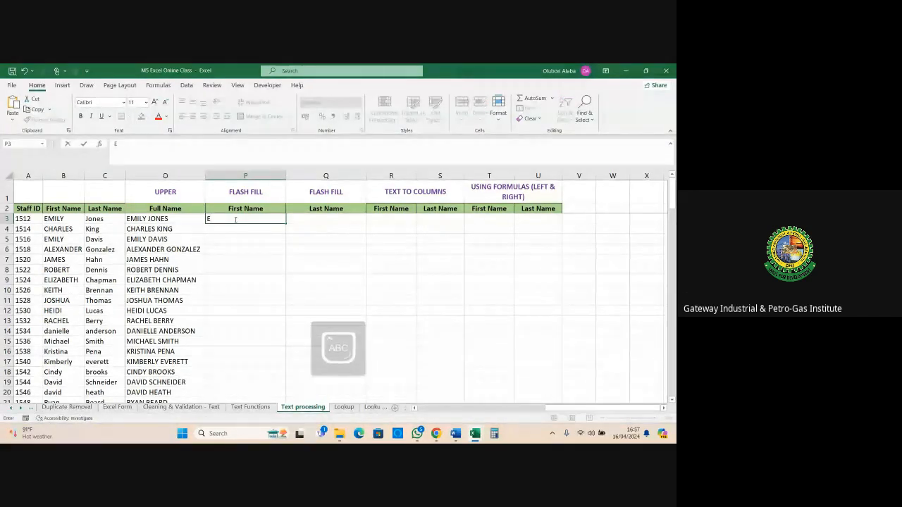
{"action": "type", "text": "MILY"}
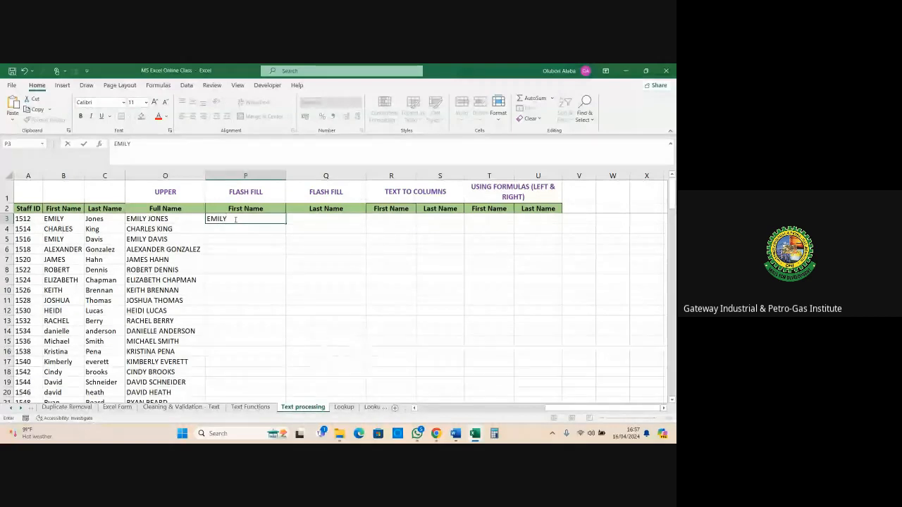
{"action": "key", "text": "Return"}
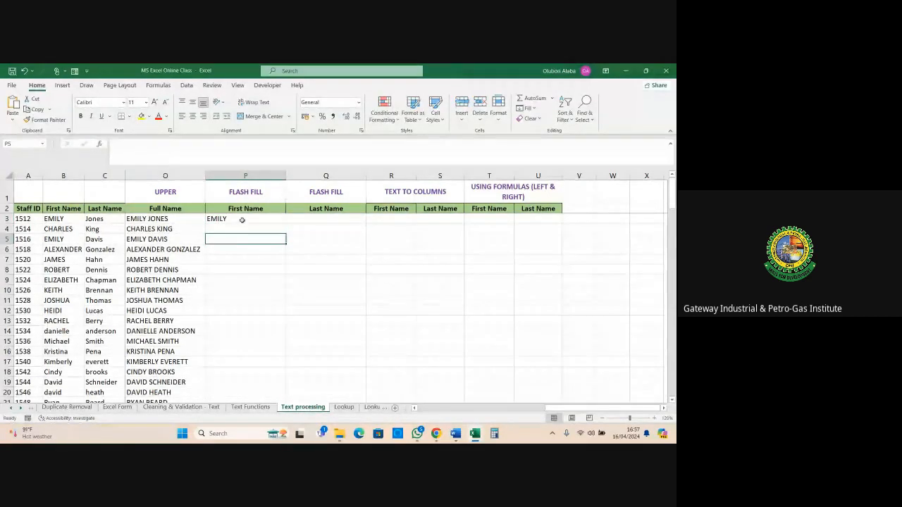
Fill P3 down to P127 with the Flash Fill option to extract every first name, and check the results down the column
{"action": "left_click", "coordinate": [261, 223]}
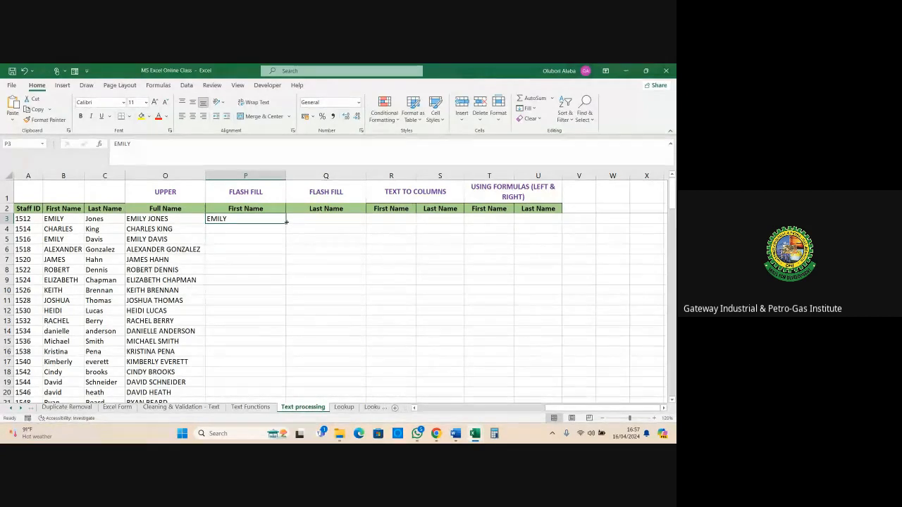
{"action": "left_click_drag", "start_coordinate": [286, 224], "coordinate": [273, 368]}
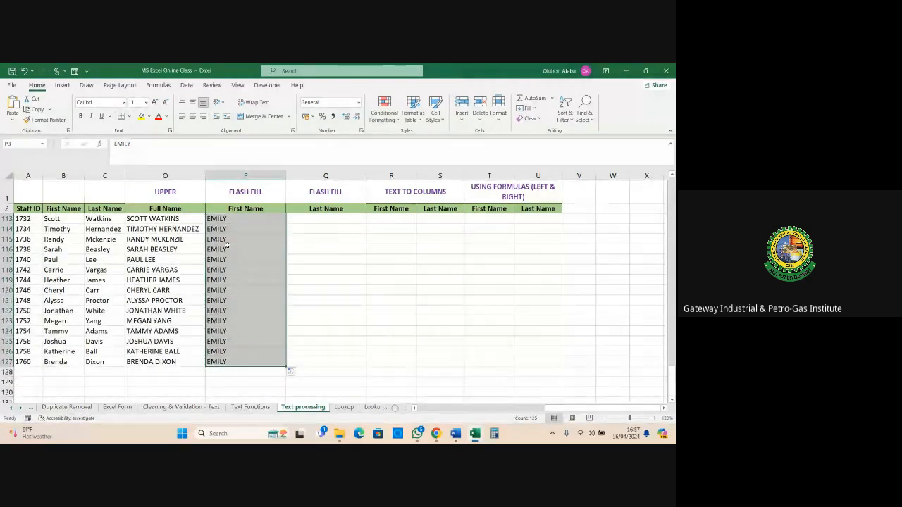
{"action": "left_click", "coordinate": [298, 374]}
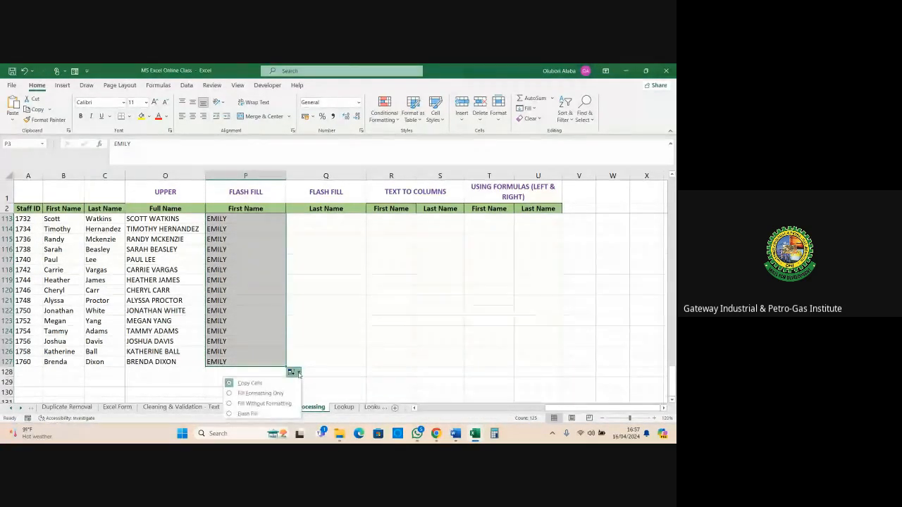
{"action": "left_click", "coordinate": [266, 417]}
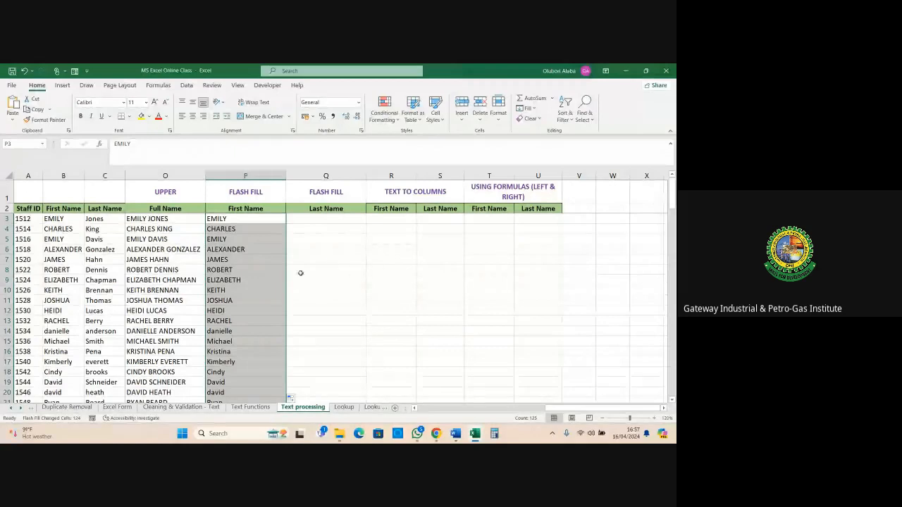
{"action": "scroll", "coordinate": [216, 281], "scroll_direction": "down", "scroll_amount": 16}
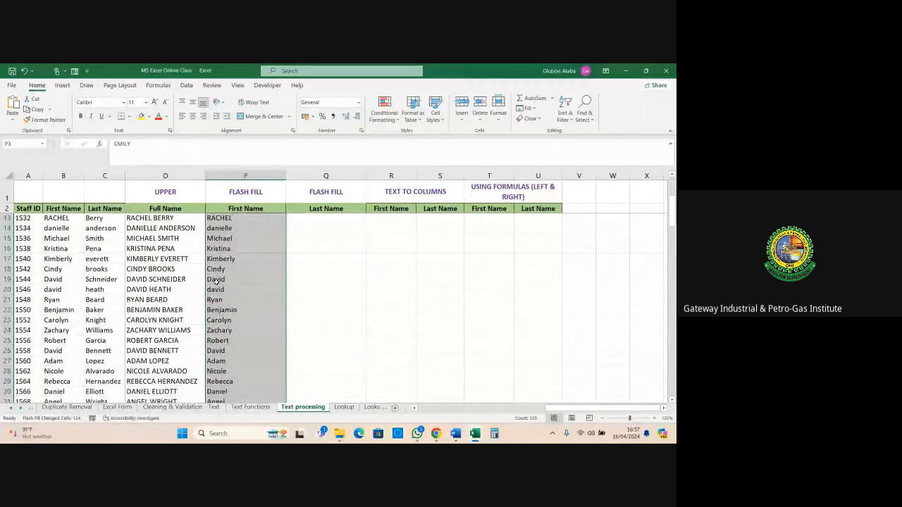
{"action": "scroll", "coordinate": [216, 281], "scroll_direction": "down", "scroll_amount": 4}
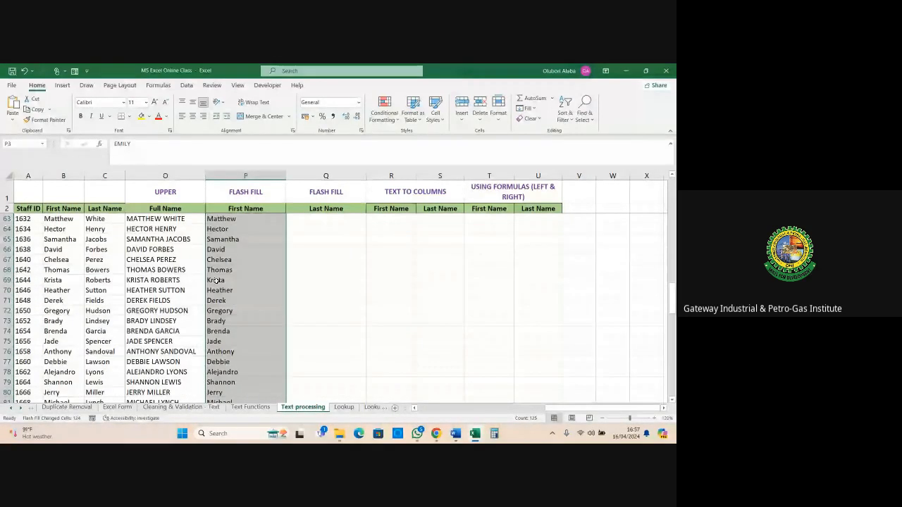
{"action": "scroll", "coordinate": [216, 281], "scroll_direction": "down", "scroll_amount": 20}
{"action": "scroll", "coordinate": [216, 281], "scroll_direction": "up", "scroll_amount": 3}
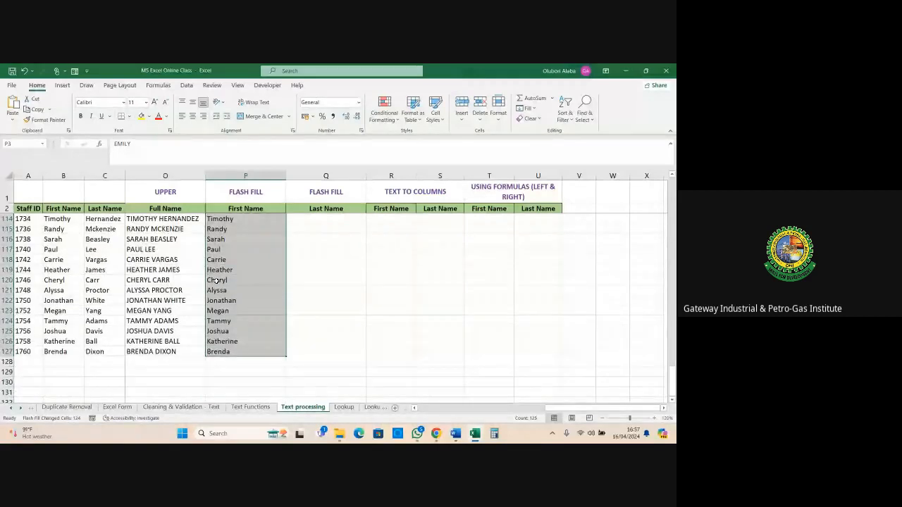
Enter the last name of the full name in O3, in capital letters, in Q3 under the FLASH FILL Last Name heading
{"action": "scroll", "coordinate": [216, 280], "scroll_direction": "up", "scroll_amount": 8}
{"action": "scroll", "coordinate": [217, 280], "scroll_direction": "up", "scroll_amount": 20}
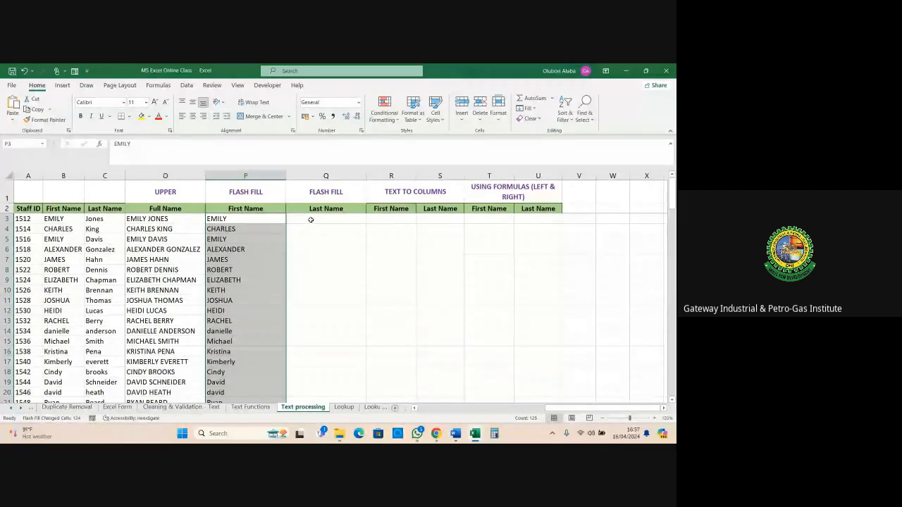
{"action": "left_click", "coordinate": [310, 219]}
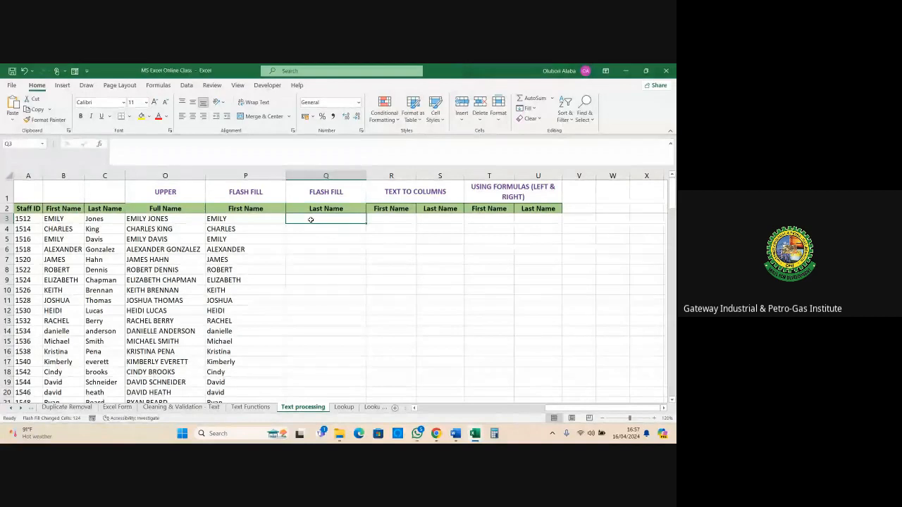
{"action": "type", "text": "J"}
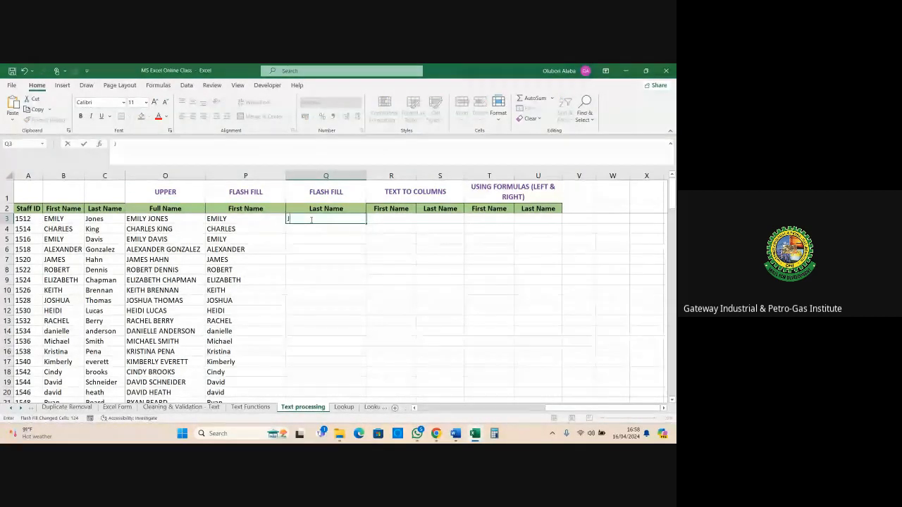
{"action": "type", "text": "JONES"}
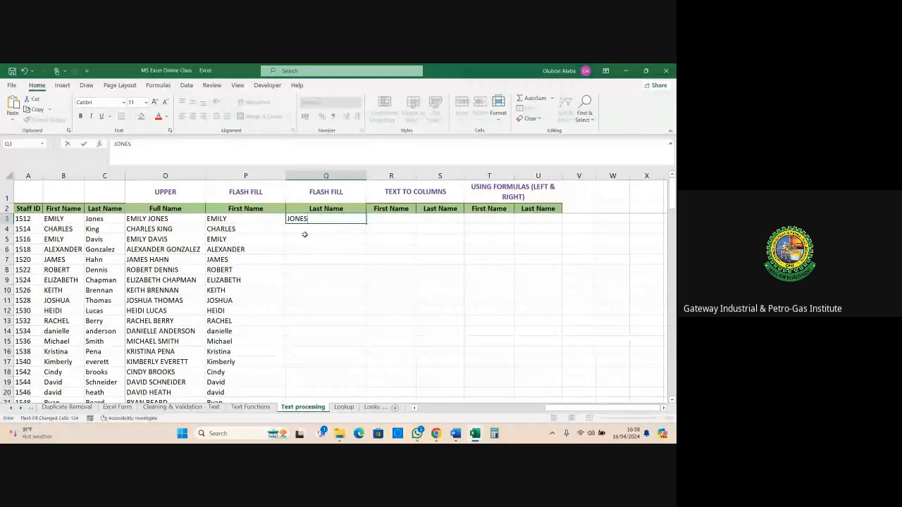
{"action": "left_click", "coordinate": [303, 237]}
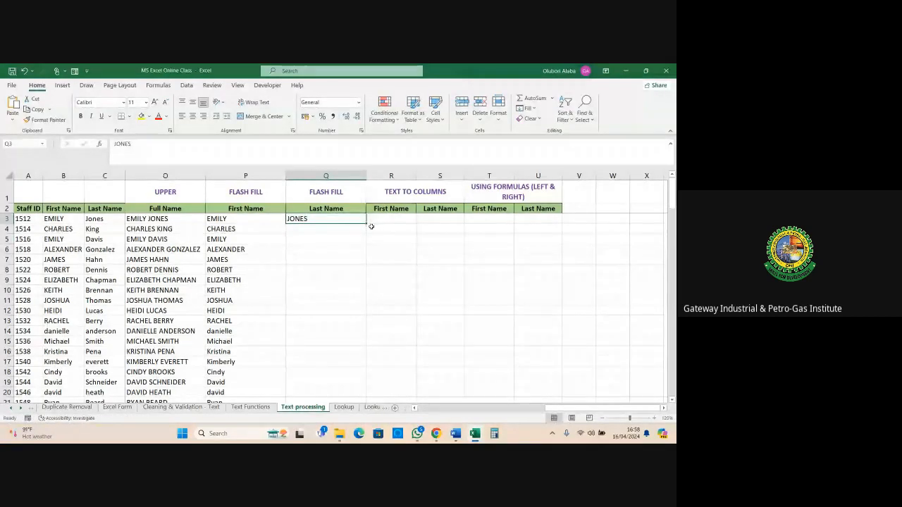
Fill Q3 down to Q127 with the Flash Fill option to extract every last name, and check the results down the column
{"action": "left_click_drag", "start_coordinate": [366, 224], "coordinate": [352, 379]}
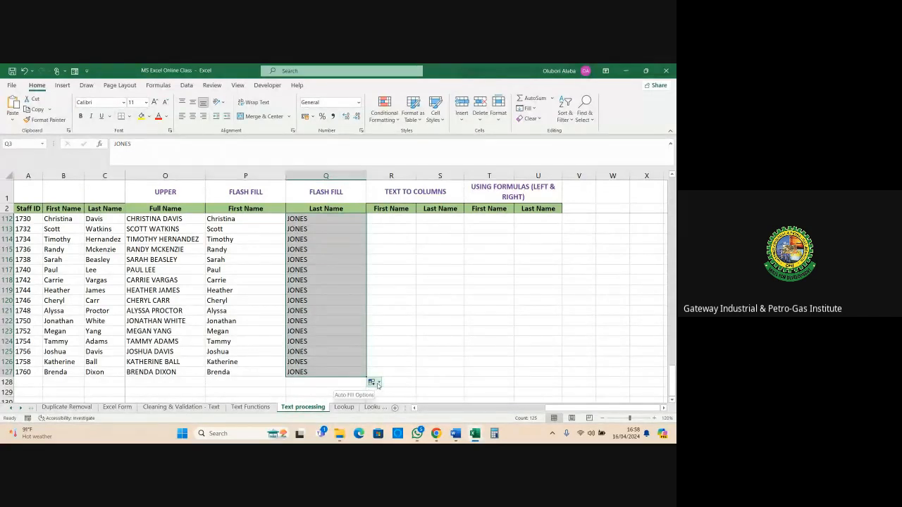
{"action": "left_click", "coordinate": [377, 383]}
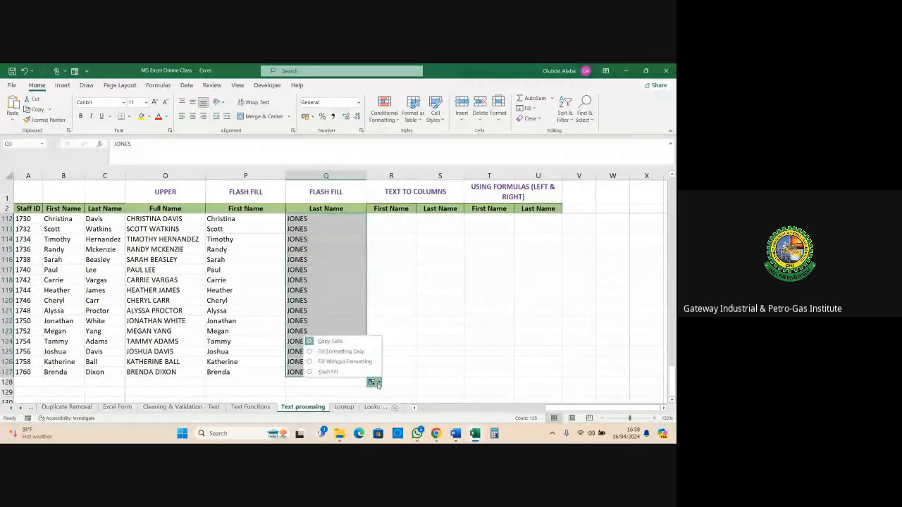
{"action": "left_click", "coordinate": [328, 372]}
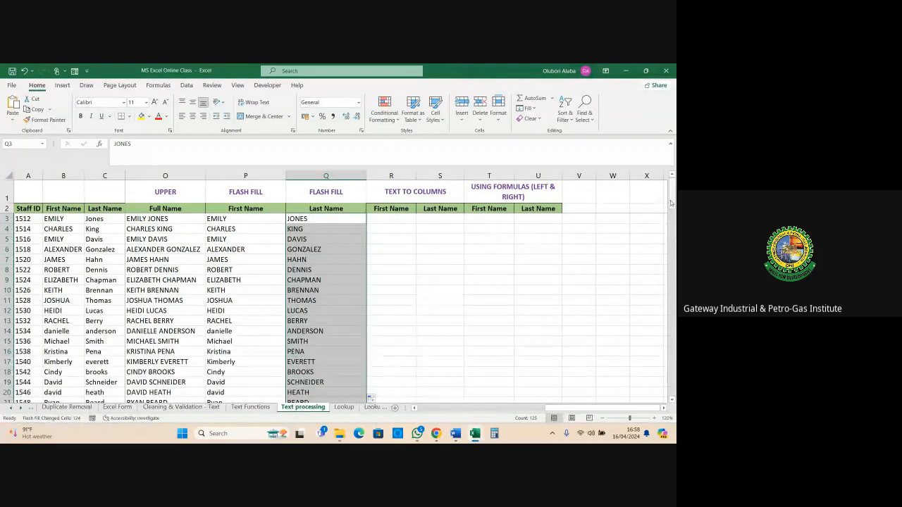
{"action": "left_click_drag", "start_coordinate": [671, 203], "coordinate": [672, 206]}
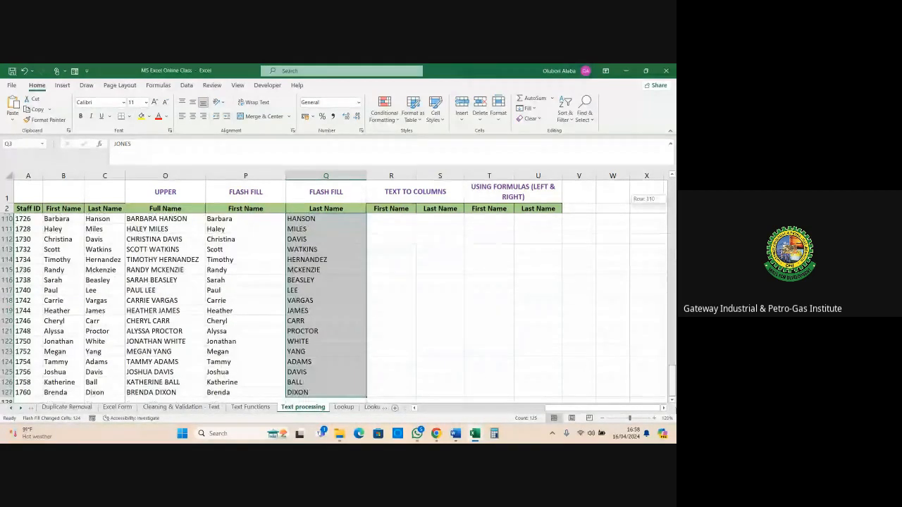
{"action": "left_click_drag", "start_coordinate": [672, 384], "coordinate": [671, 194]}
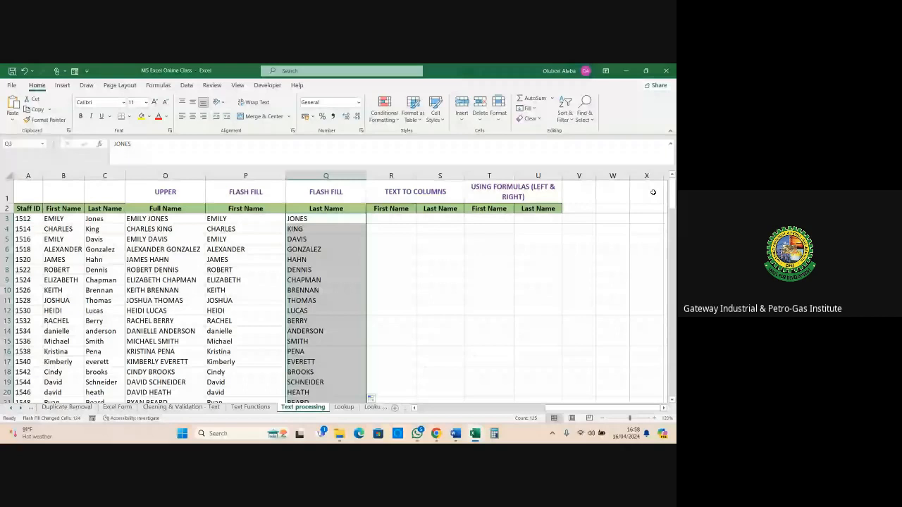
{"action": "left_click", "coordinate": [324, 260]}
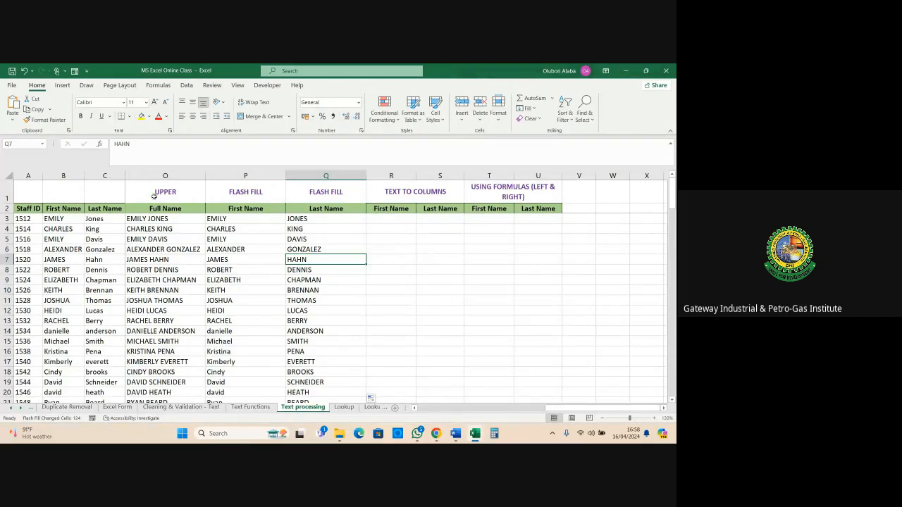
Copy the UPPER full names in O3:O127, paste them as values from R3 under TEXT TO COLUMNS, and autofit column R
{"action": "left_click", "coordinate": [162, 177]}
{"action": "left_click", "coordinate": [378, 219]}
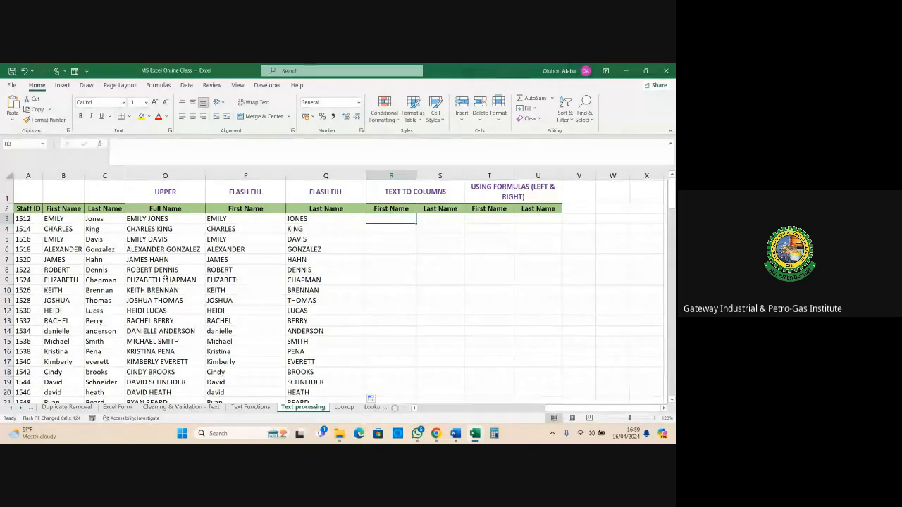
{"action": "left_click", "coordinate": [150, 221]}
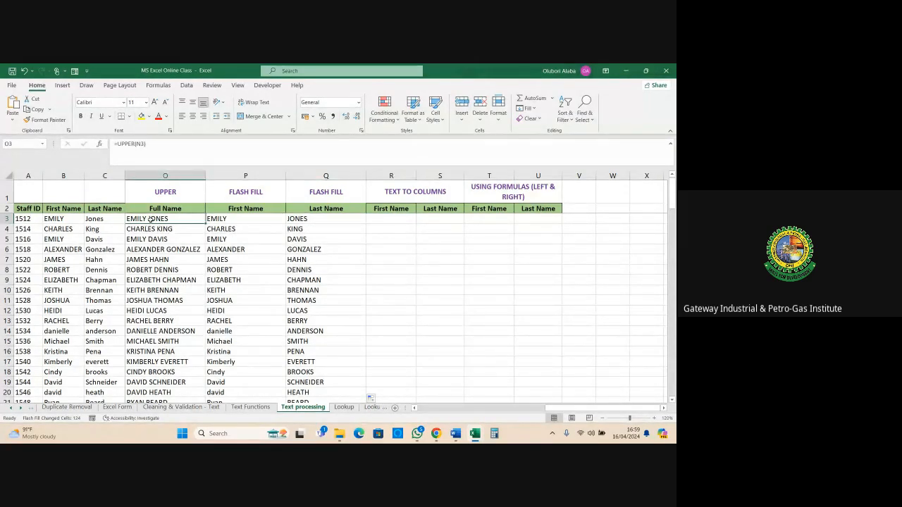
{"action": "key", "text": "ctrl+shift+Down"}
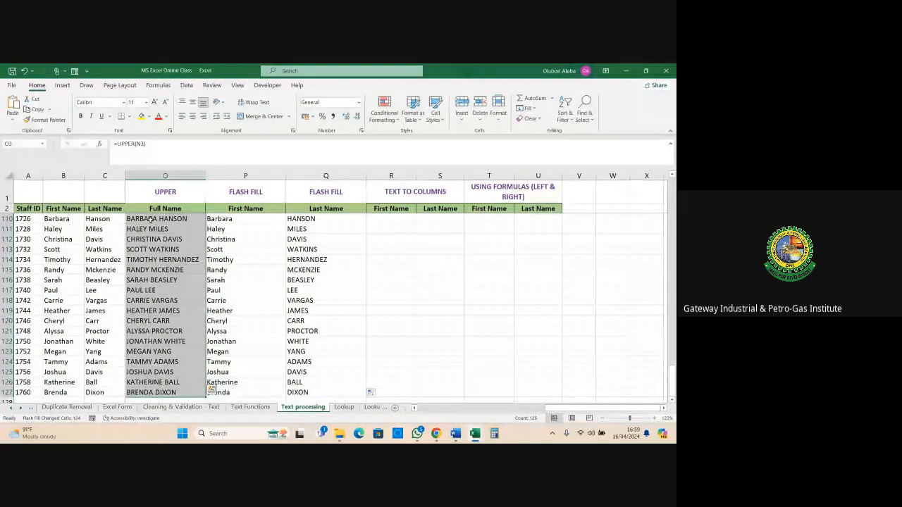
{"action": "key", "text": "ctrl+c"}
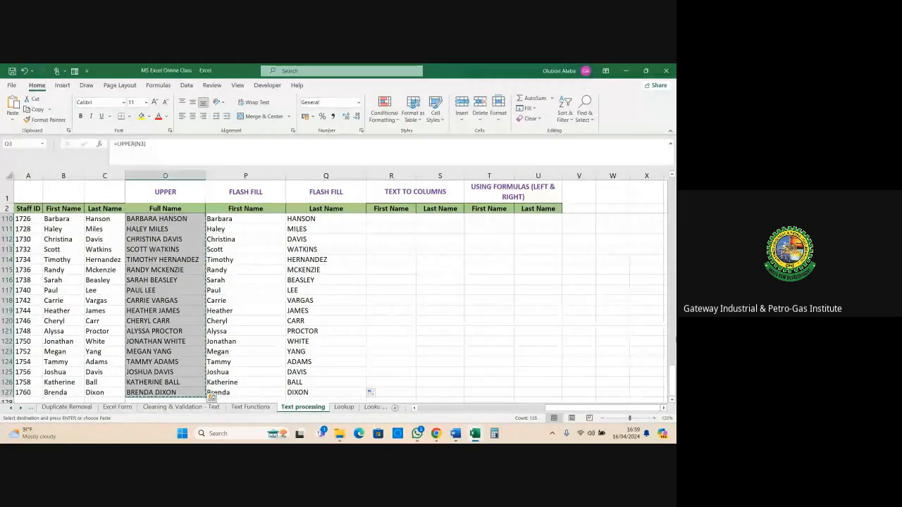
{"action": "left_click_drag", "start_coordinate": [671, 378], "coordinate": [647, 156]}
{"action": "left_click", "coordinate": [380, 219]}
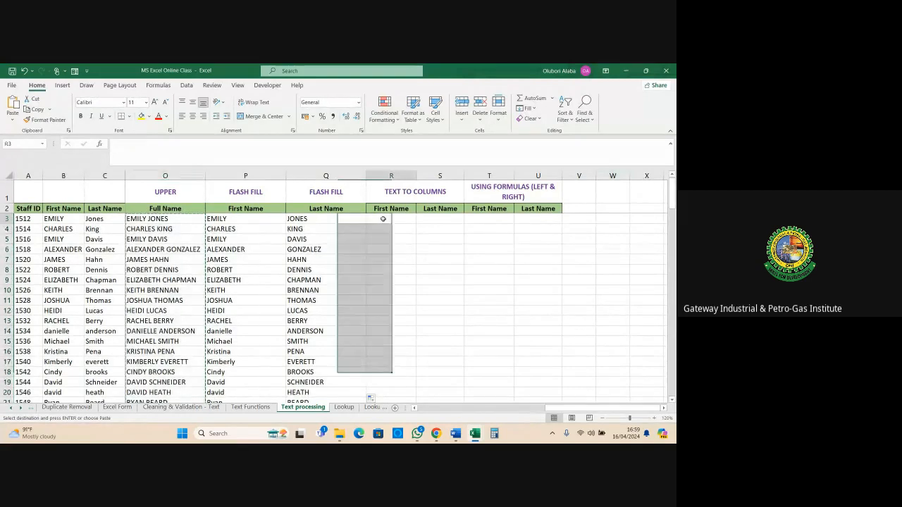
{"action": "right_click", "coordinate": [383, 221]}
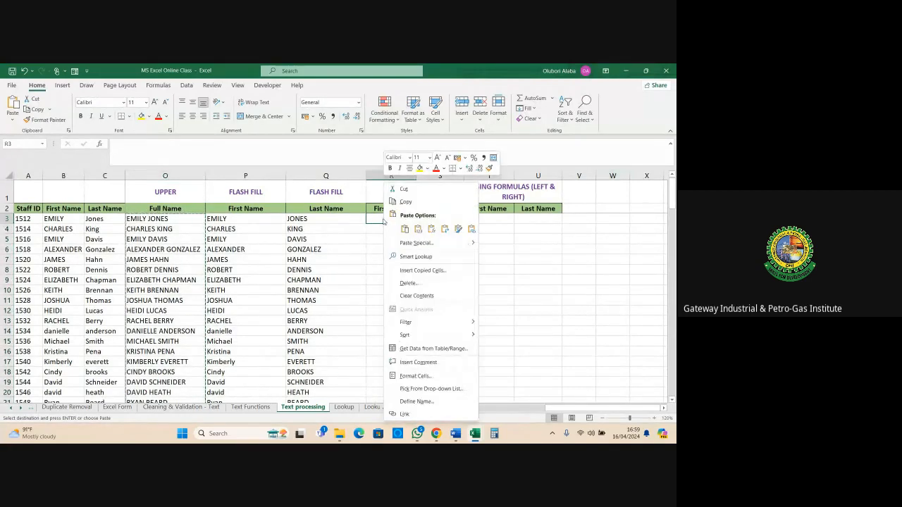
{"action": "left_click", "coordinate": [418, 228]}
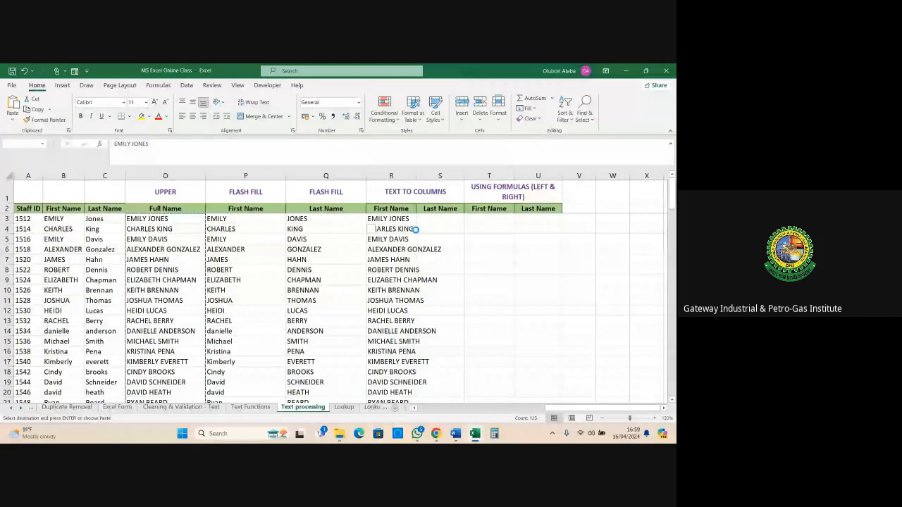
{"action": "left_click", "coordinate": [397, 260]}
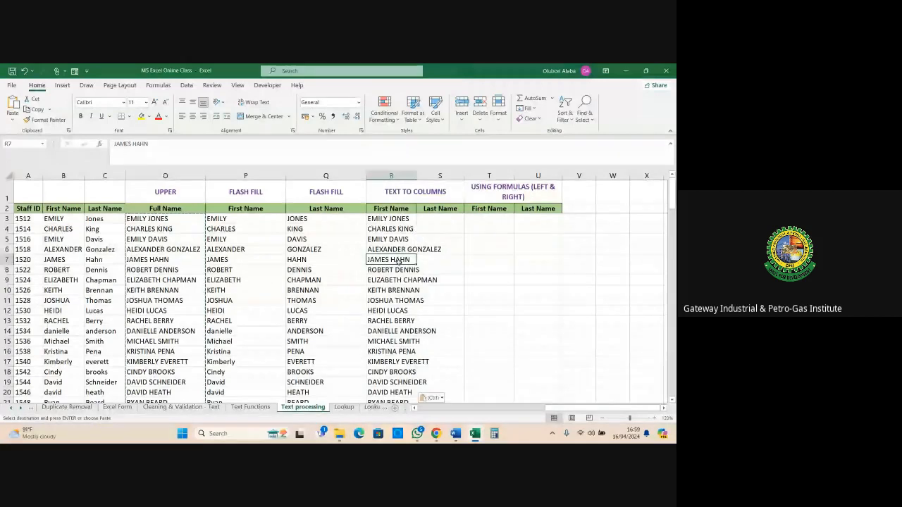
{"action": "double_click", "coordinate": [417, 176]}
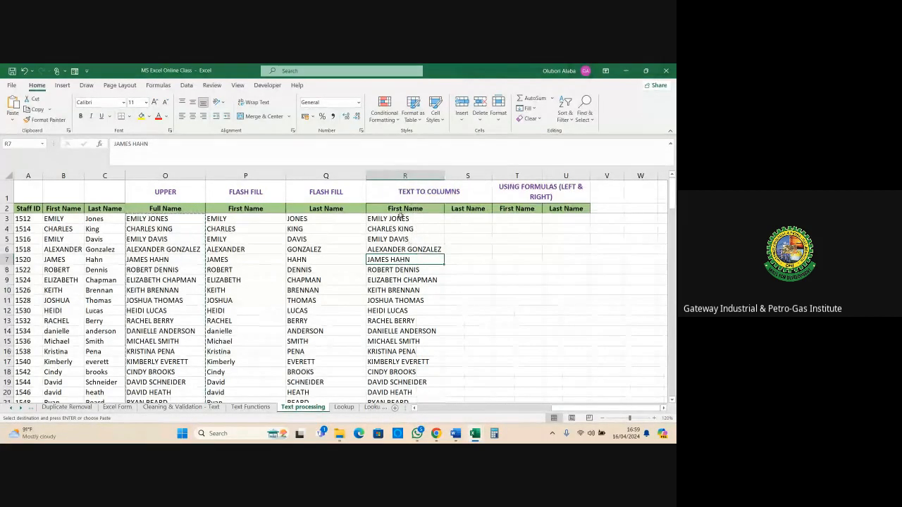
Split the full names in R3:R127 into columns R and S with Text to Columns, using Delimited with only Space as the delimiter
{"action": "left_click", "coordinate": [386, 221]}
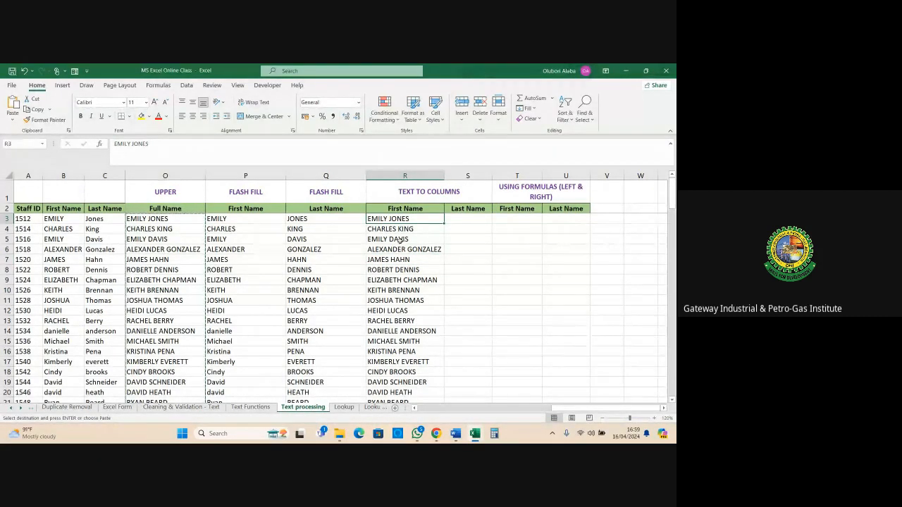
{"action": "key", "text": "ctrl+shift+Down"}
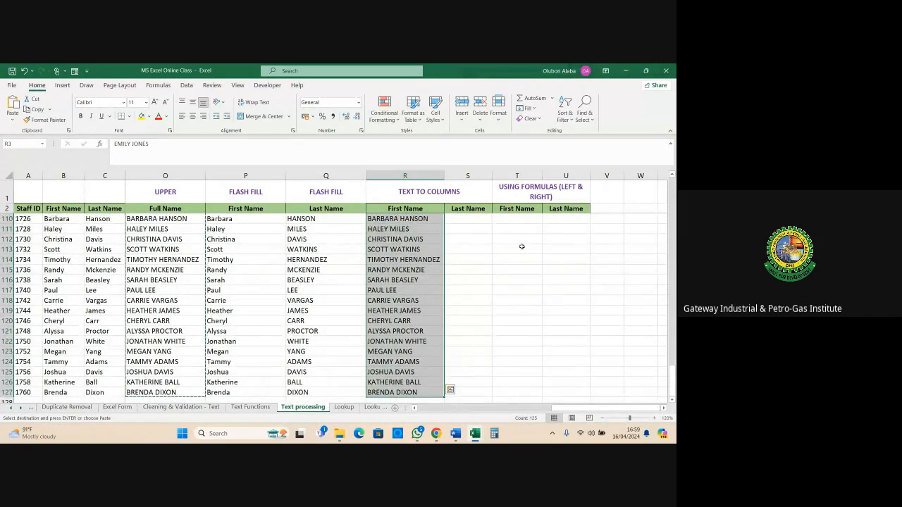
{"action": "left_click_drag", "start_coordinate": [672, 379], "coordinate": [670, 184]}
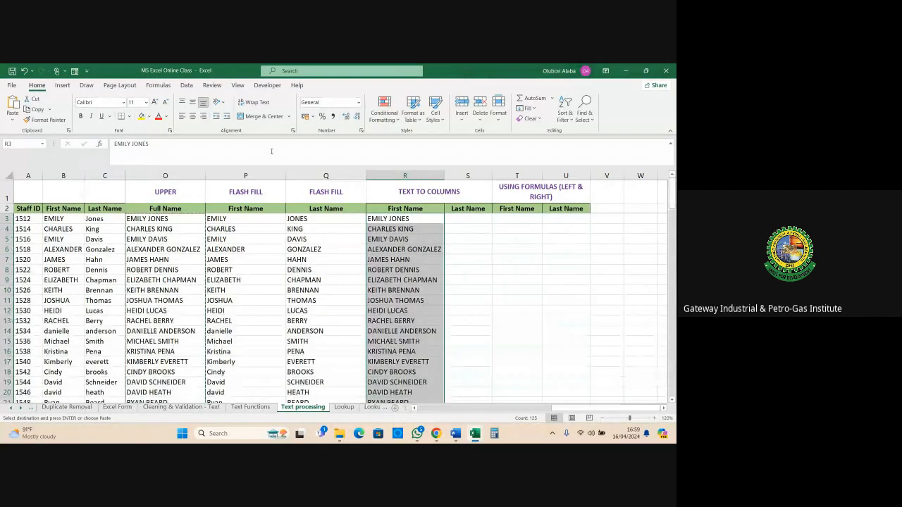
{"action": "left_click", "coordinate": [188, 85]}
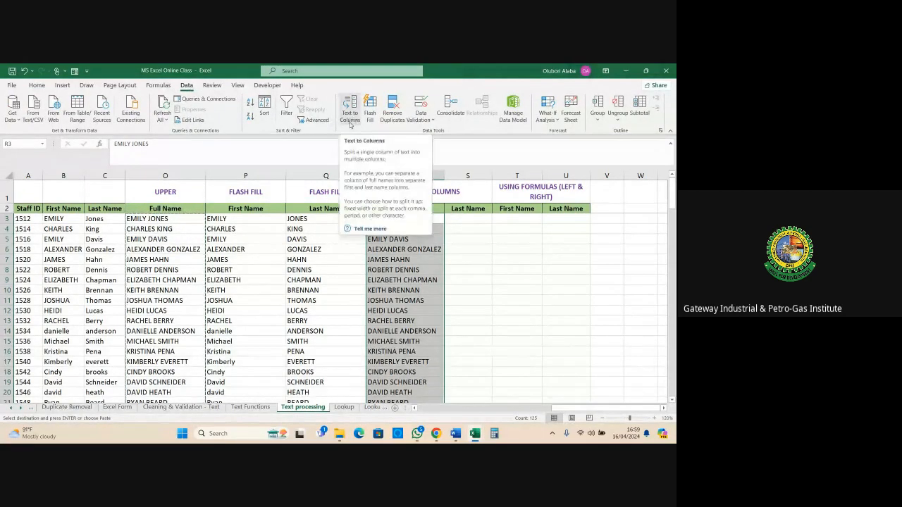
{"action": "left_click", "coordinate": [349, 118]}
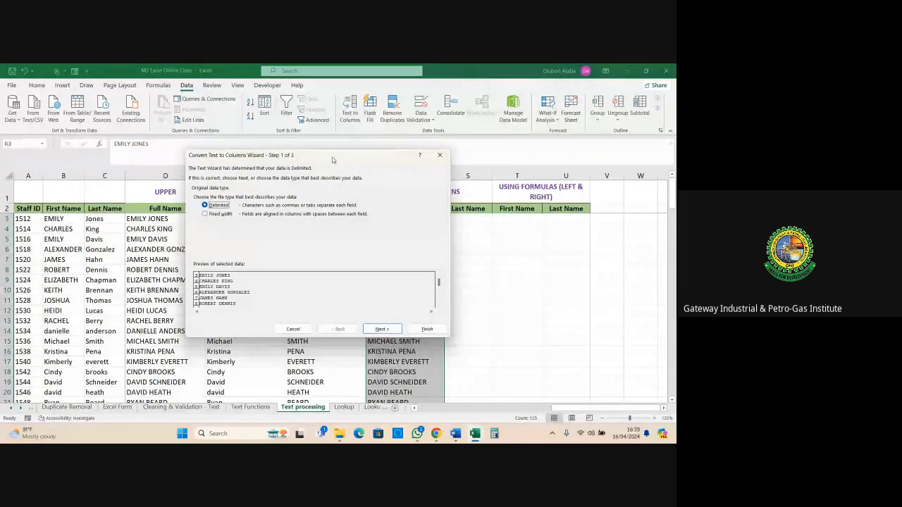
{"action": "left_click_drag", "start_coordinate": [335, 157], "coordinate": [338, 122]}
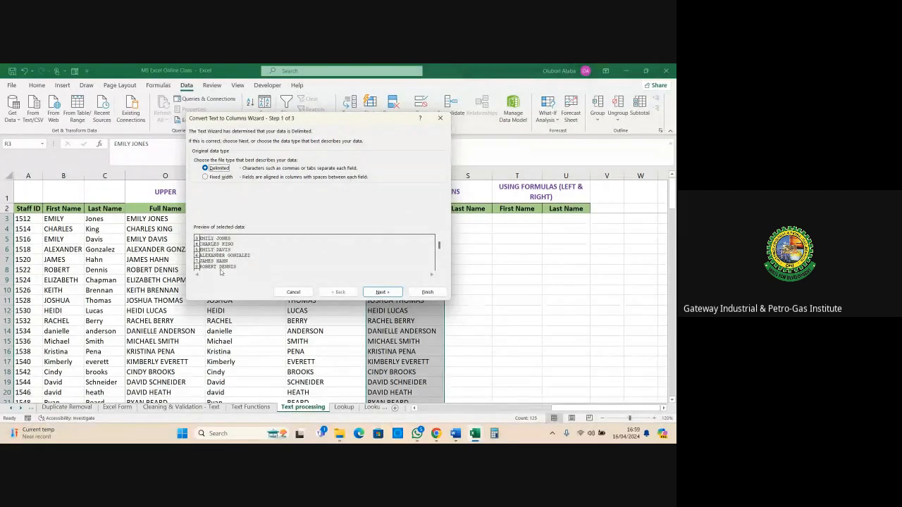
{"action": "left_click", "coordinate": [381, 291]}
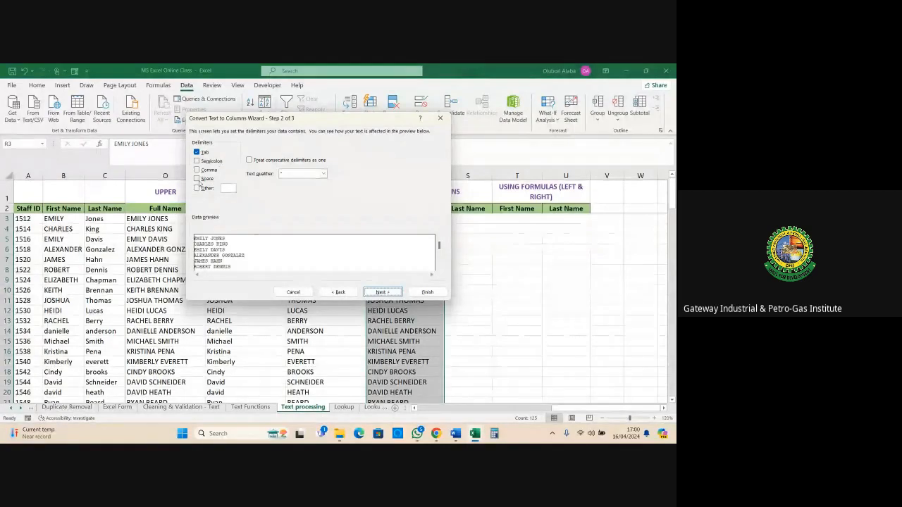
{"action": "left_click", "coordinate": [200, 182]}
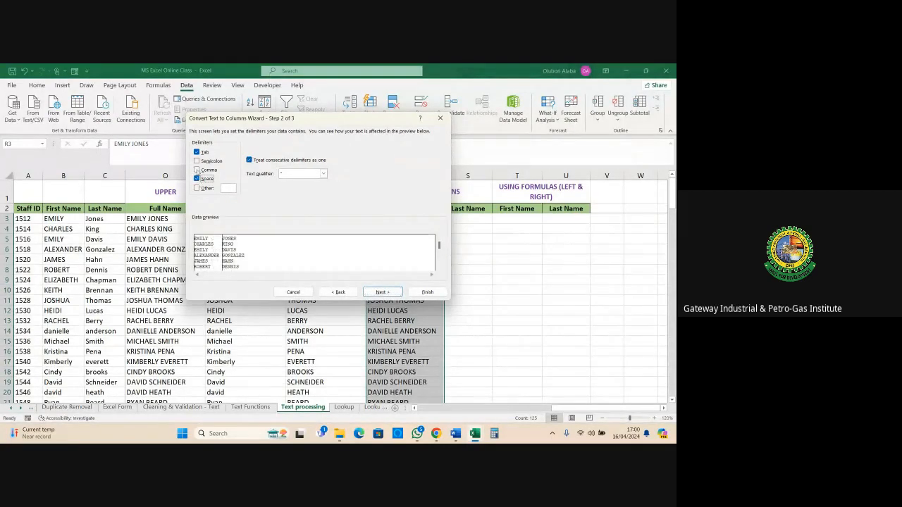
{"action": "left_click", "coordinate": [196, 152]}
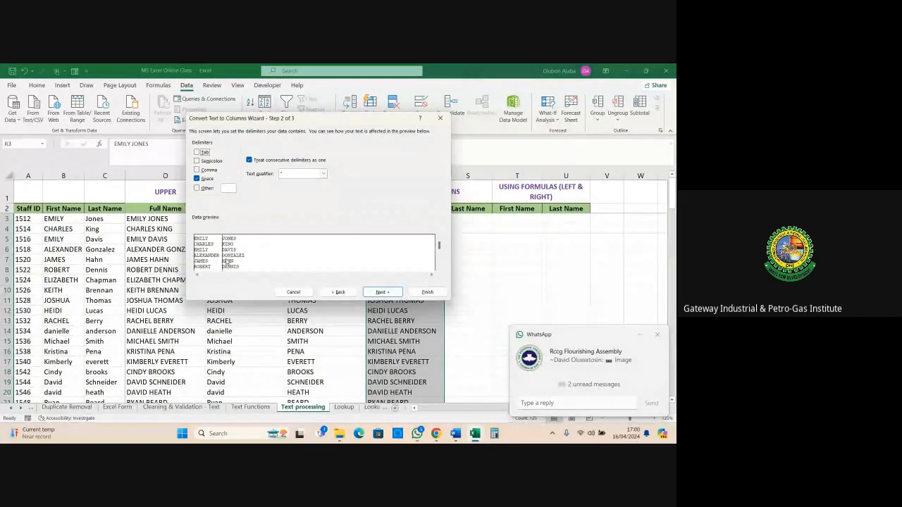
{"action": "left_click", "coordinate": [656, 335]}
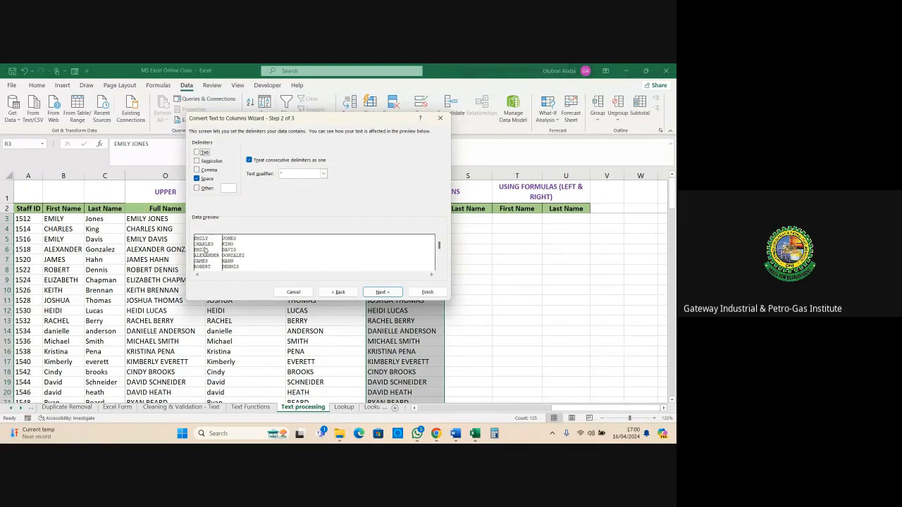
{"action": "left_click", "coordinate": [428, 292]}
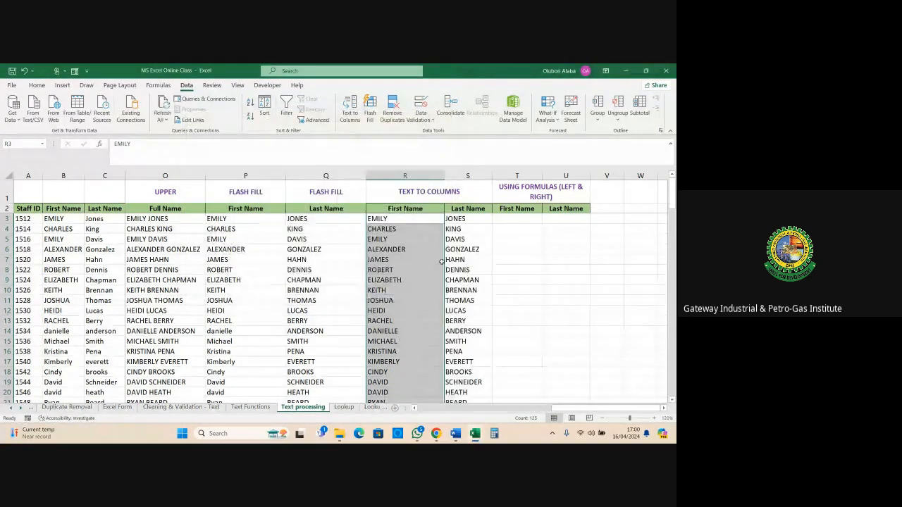
Check the split first and last names under TEXT TO COLUMNS, and view the USING FORMULAS (LEFT & RIGHT) columns beside them
{"action": "left_click", "coordinate": [441, 260]}
{"action": "key", "text": "Up"}
{"action": "key", "text": "Up"}
{"action": "key", "text": "Up"}
{"action": "key", "text": "Up"}
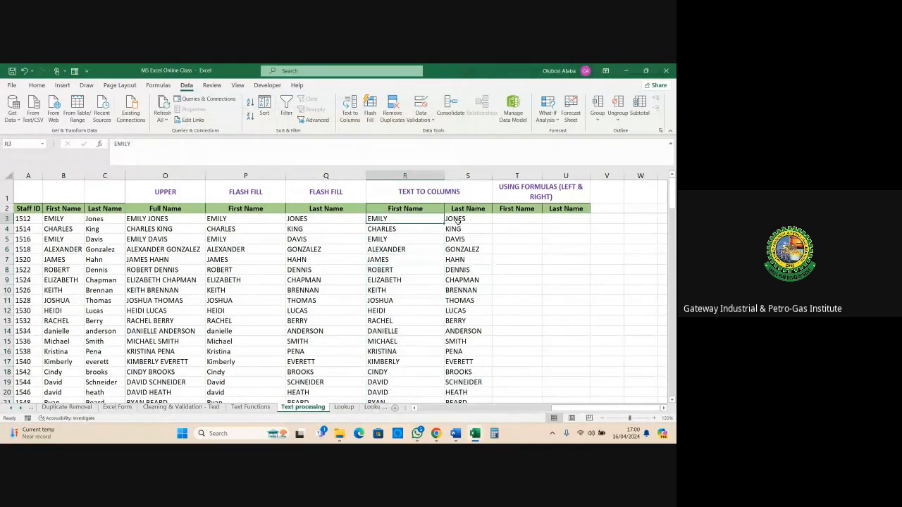
{"action": "left_click", "coordinate": [467, 221]}
{"action": "left_click", "coordinate": [391, 223]}
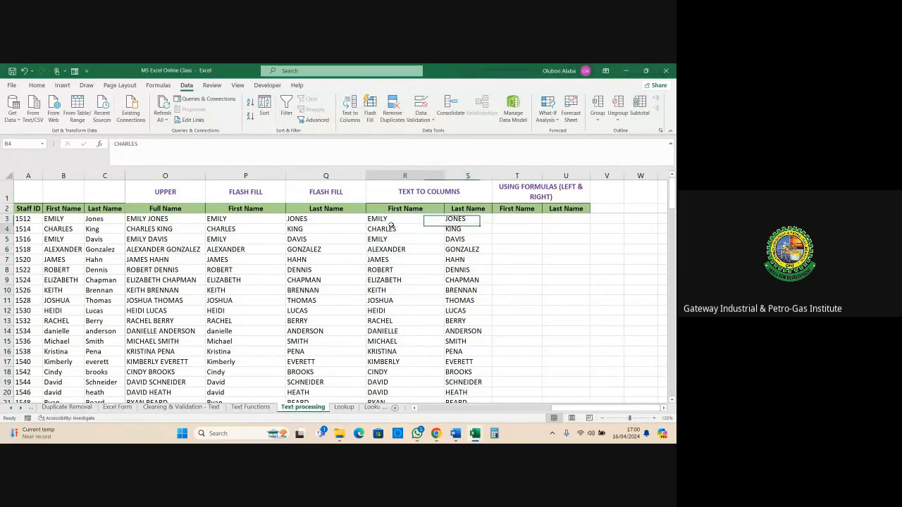
{"action": "left_click", "coordinate": [449, 220]}
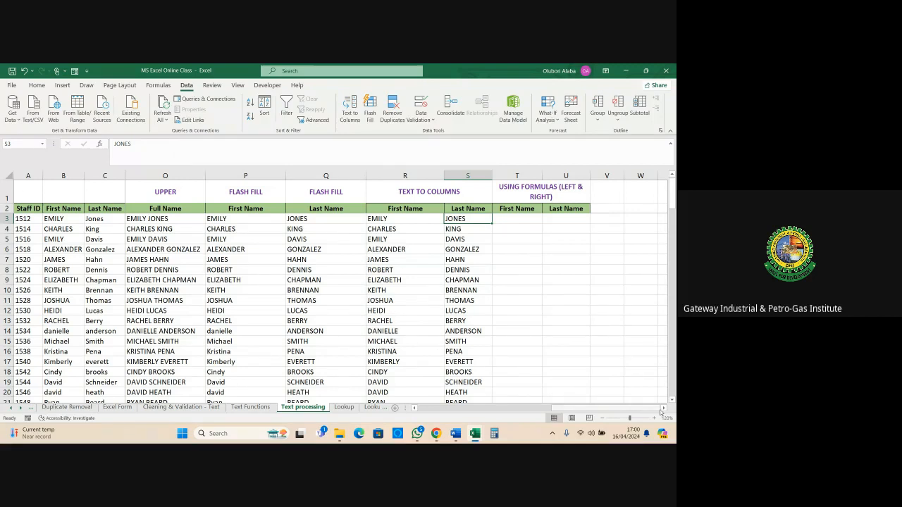
{"action": "left_click", "coordinate": [663, 409]}
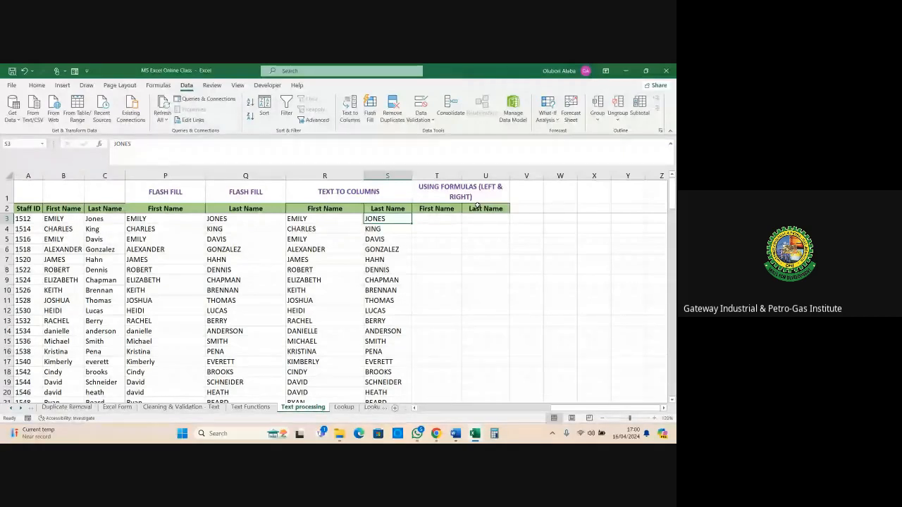
Change the First Name header in T2 under USING FORMULAS (LEFT & RIGHT) to Staff ID
{"action": "left_click", "coordinate": [444, 222]}
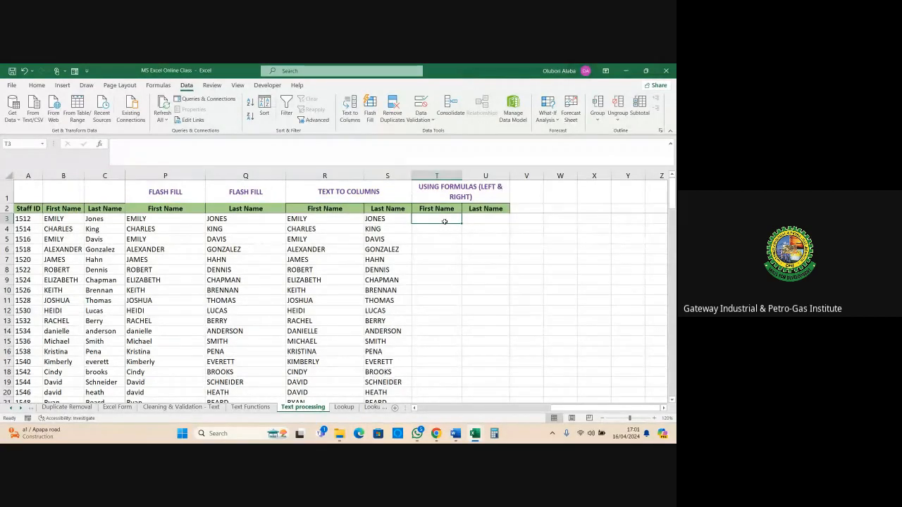
{"action": "left_click", "coordinate": [440, 208]}
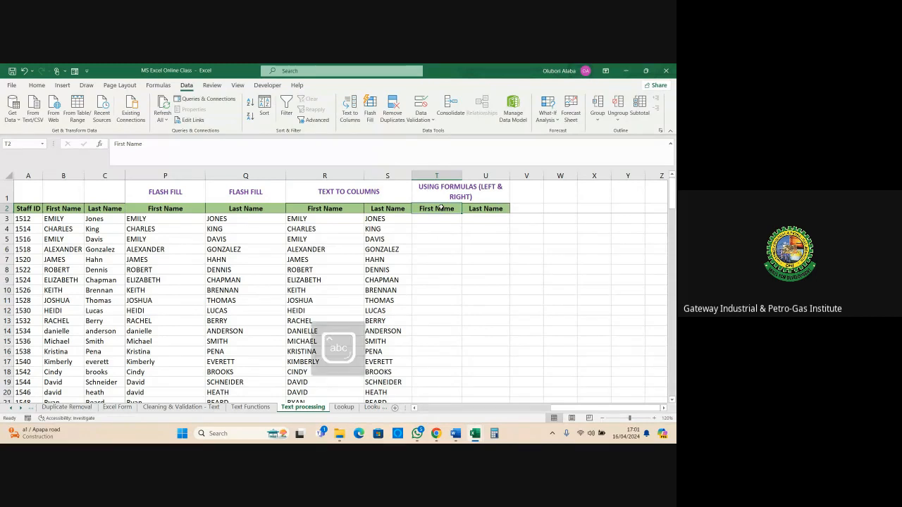
{"action": "type", "text": "Staff"}
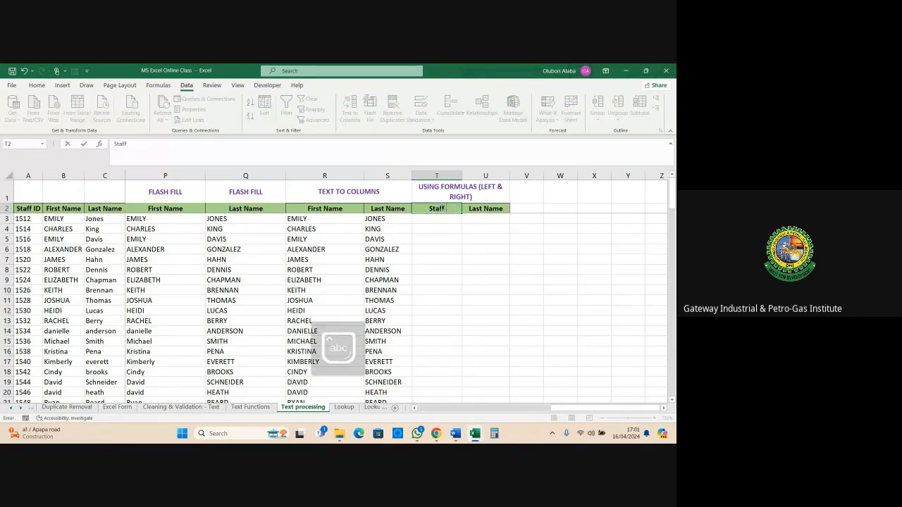
{"action": "type", "text": " ID"}
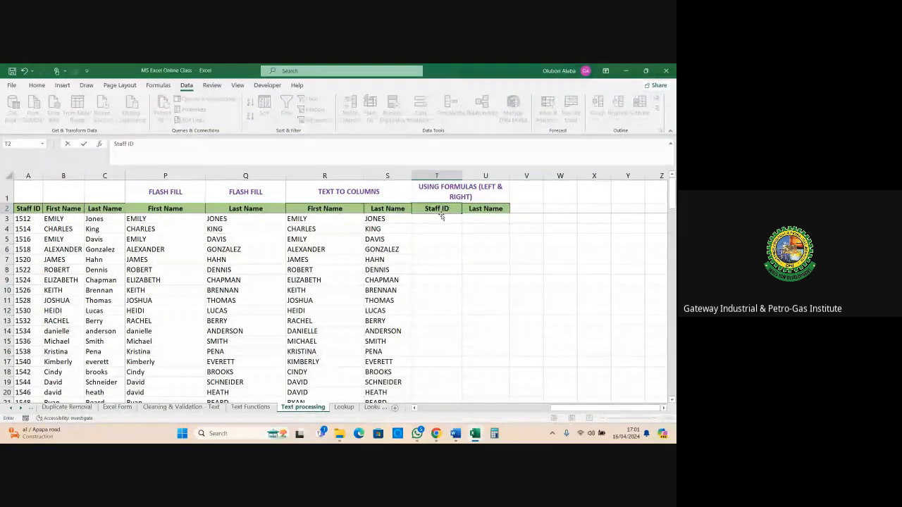
{"action": "left_click", "coordinate": [441, 219]}
{"action": "left_click", "coordinate": [440, 207]}
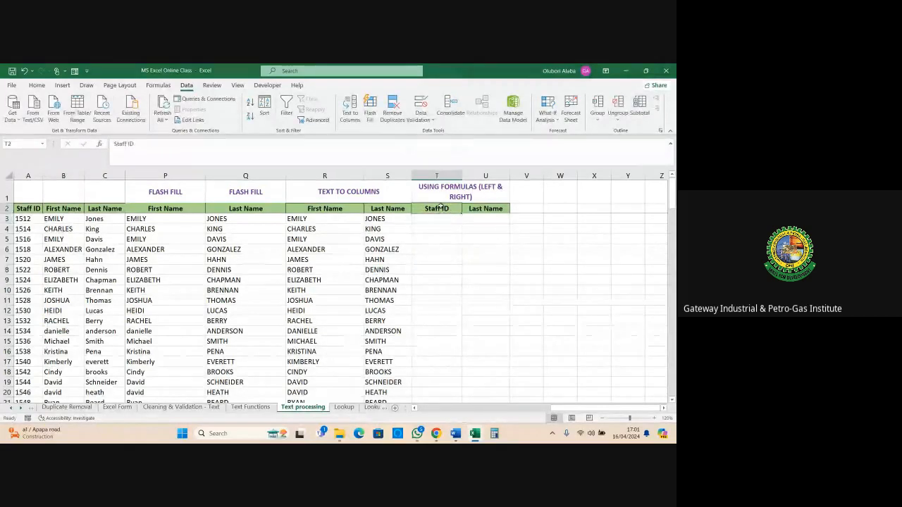
Extract the first two characters of each staff ID with =LEFT(A3,2) in T3, and fill the formula down column T
{"action": "left_click", "coordinate": [26, 217]}
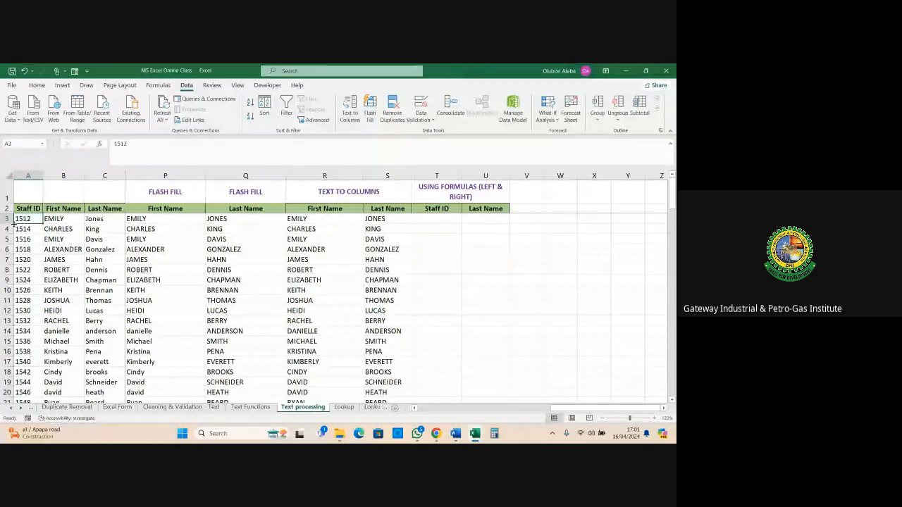
{"action": "left_click", "coordinate": [24, 175]}
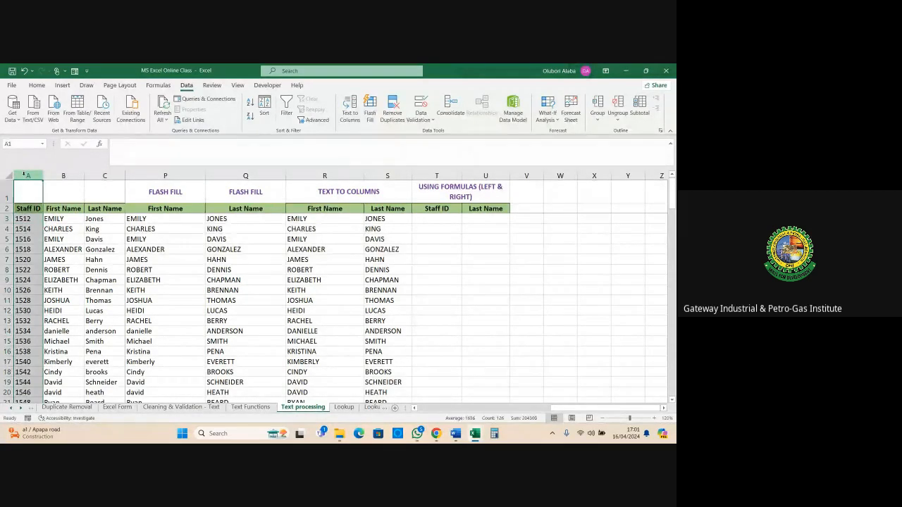
{"action": "left_click", "coordinate": [420, 218]}
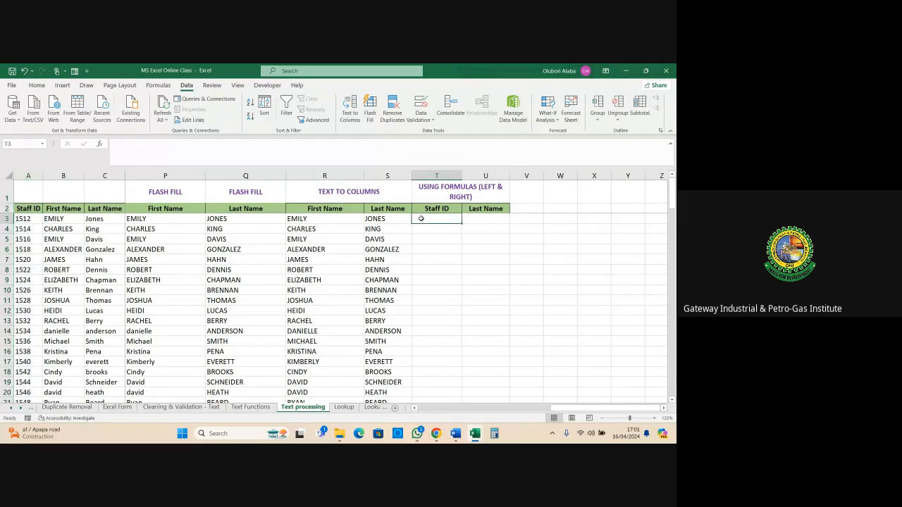
{"action": "type", "text": "=lef"}
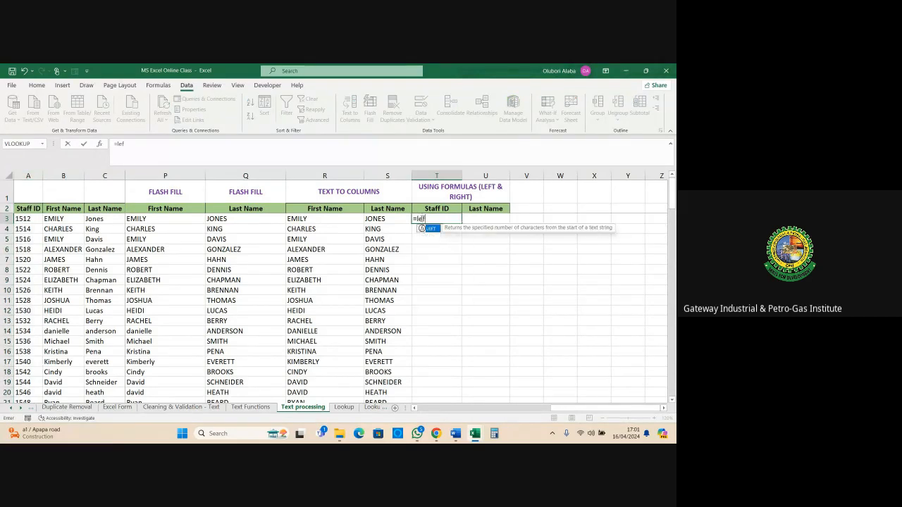
{"action": "key", "text": "Tab"}
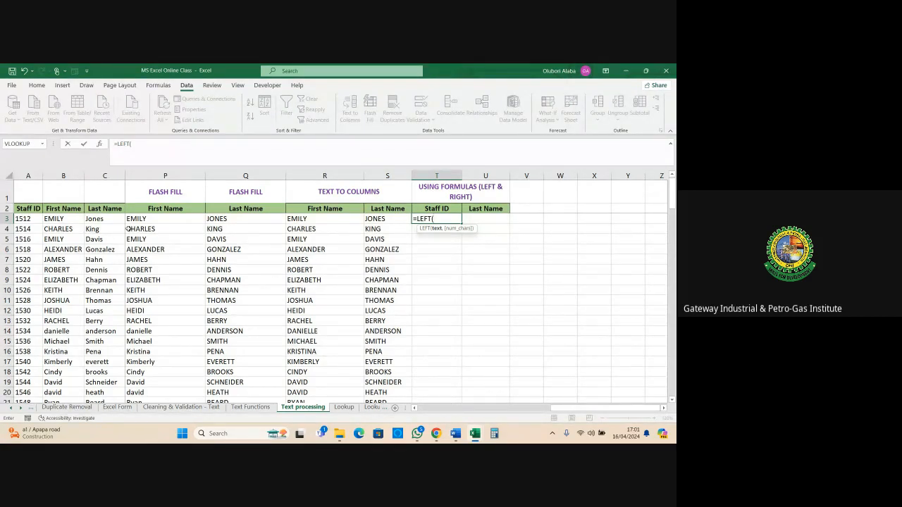
{"action": "left_click", "coordinate": [26, 220]}
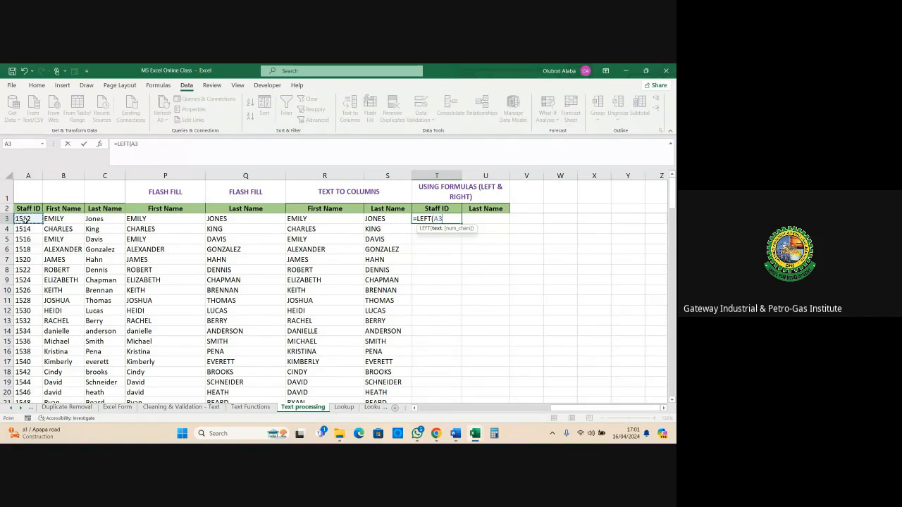
{"action": "type", "text": ","}
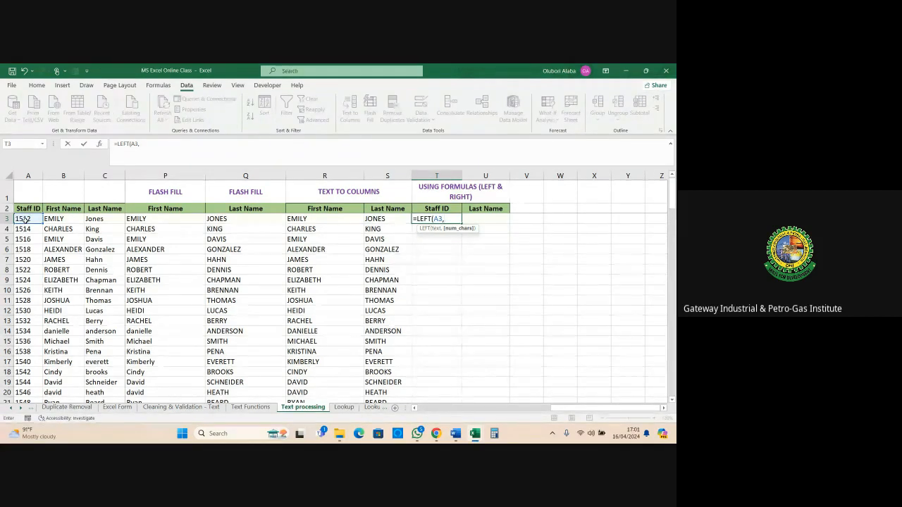
{"action": "type", "text": "2"}
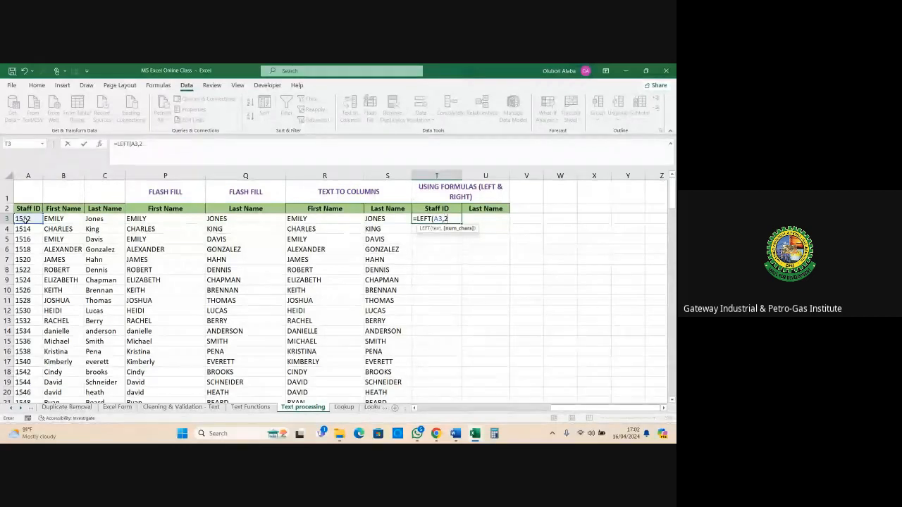
{"action": "key", "text": "Return"}
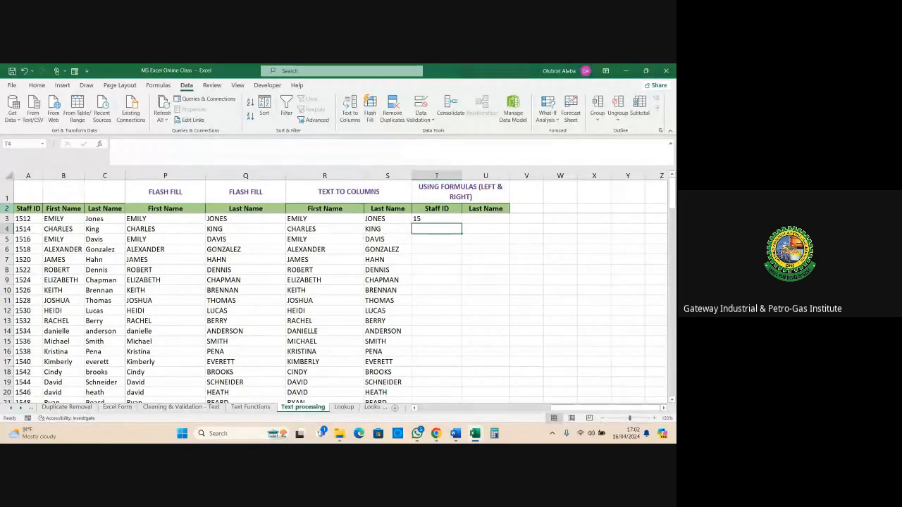
{"action": "left_click", "coordinate": [435, 221]}
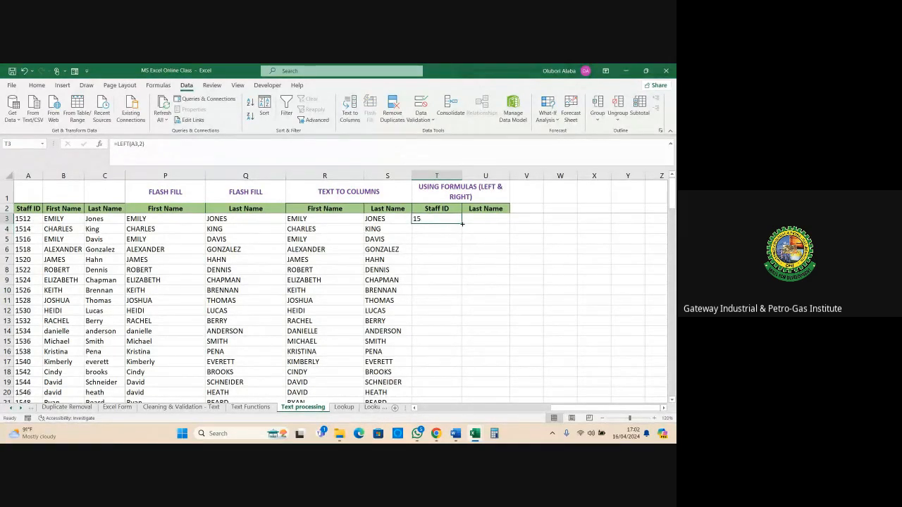
{"action": "double_click", "coordinate": [462, 224]}
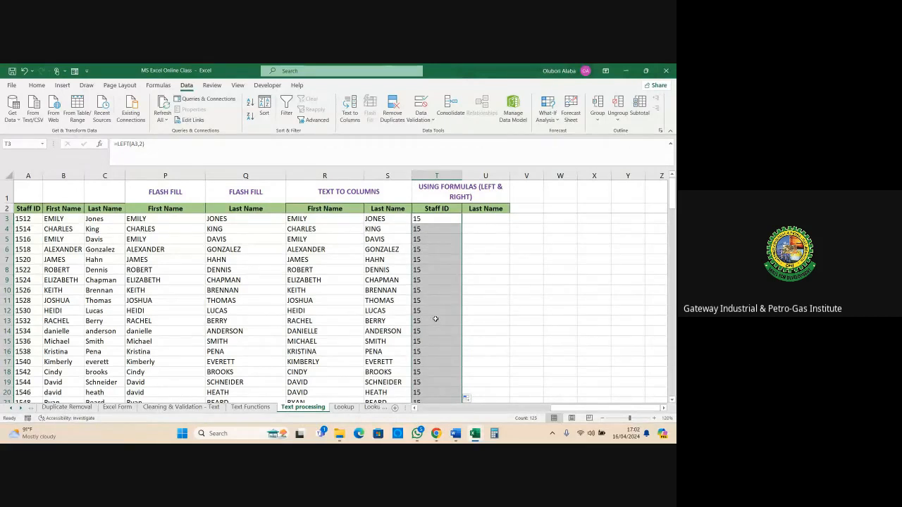
Extract the last two characters of each staff ID with =RIGHT(A3,2) in U3, and fill the formula down column U
{"action": "left_click", "coordinate": [472, 221]}
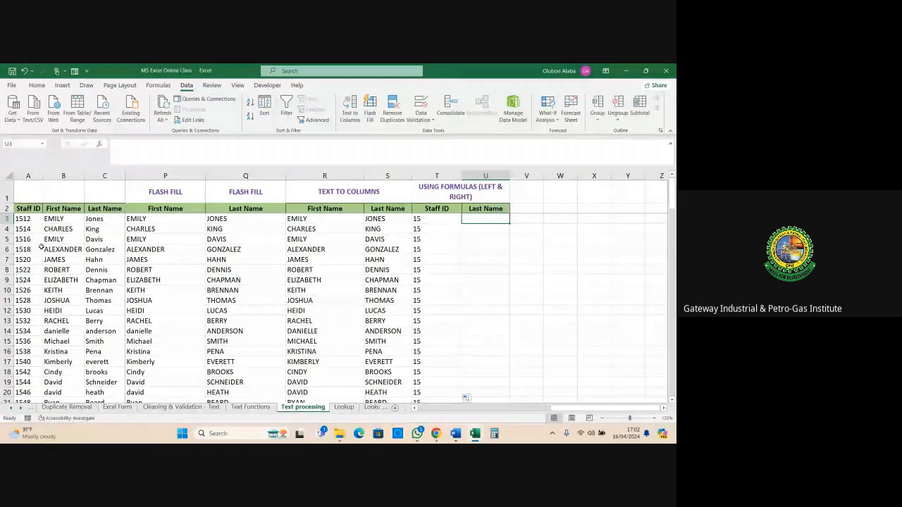
{"action": "left_click", "coordinate": [28, 176]}
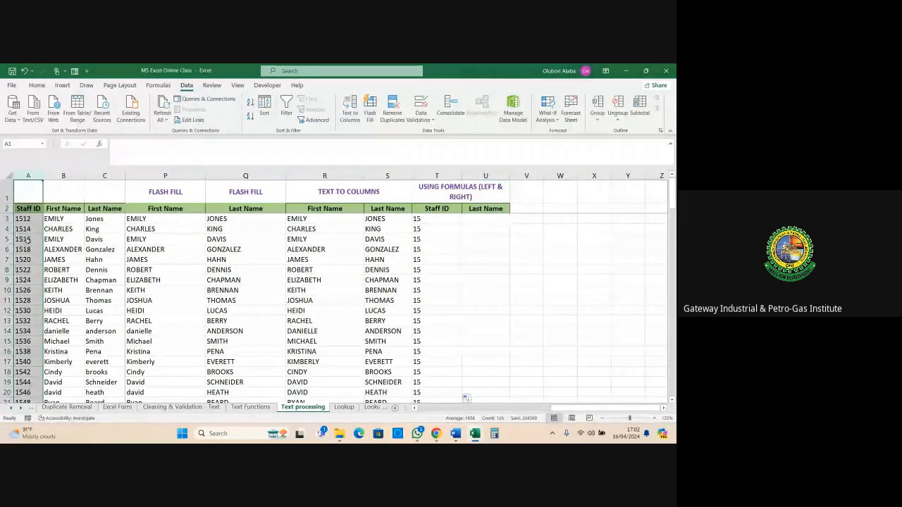
{"action": "left_click", "coordinate": [486, 218]}
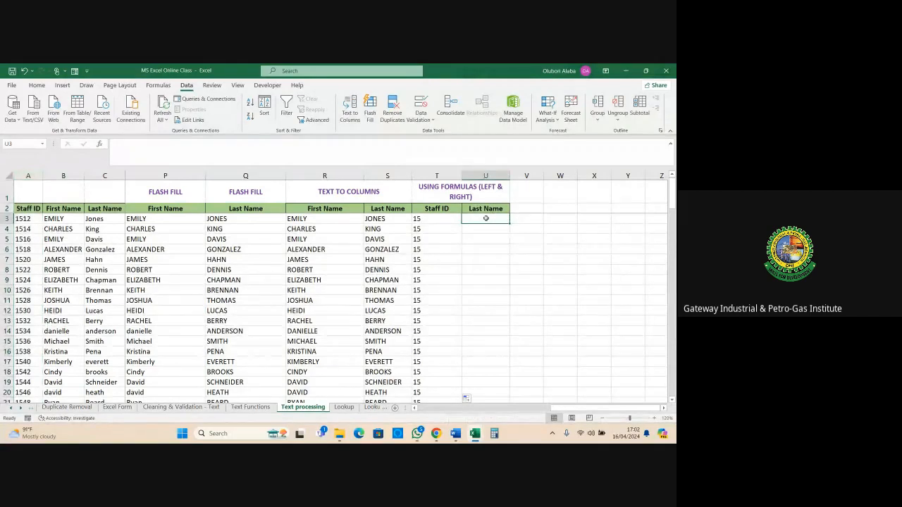
{"action": "type", "text": "=rig"}
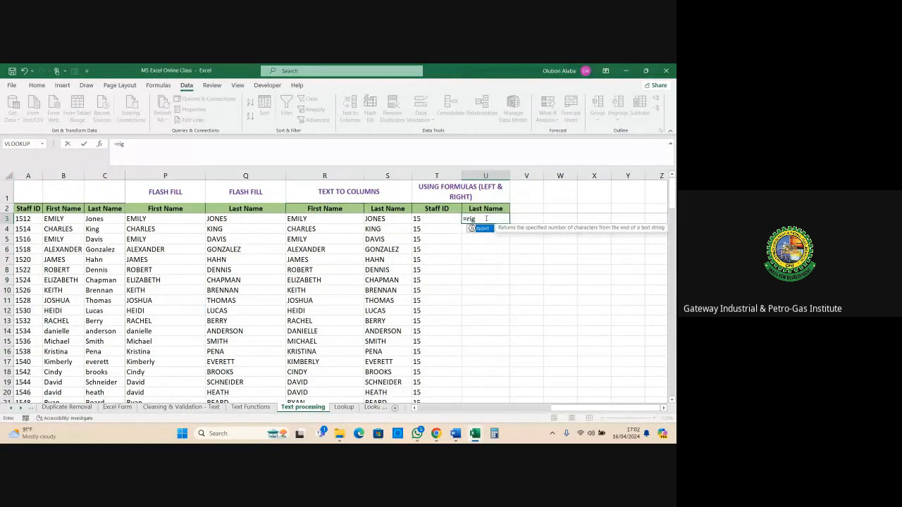
{"action": "key", "text": "Tab"}
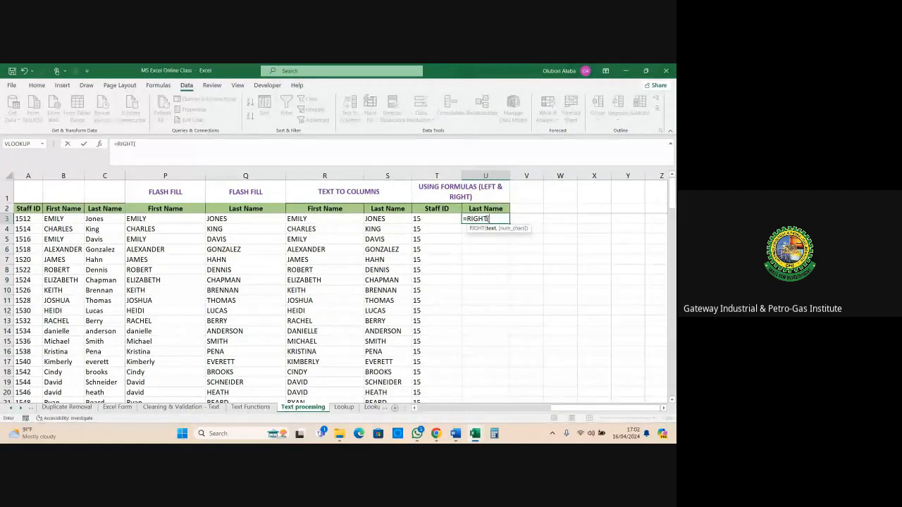
{"action": "left_click", "coordinate": [22, 220]}
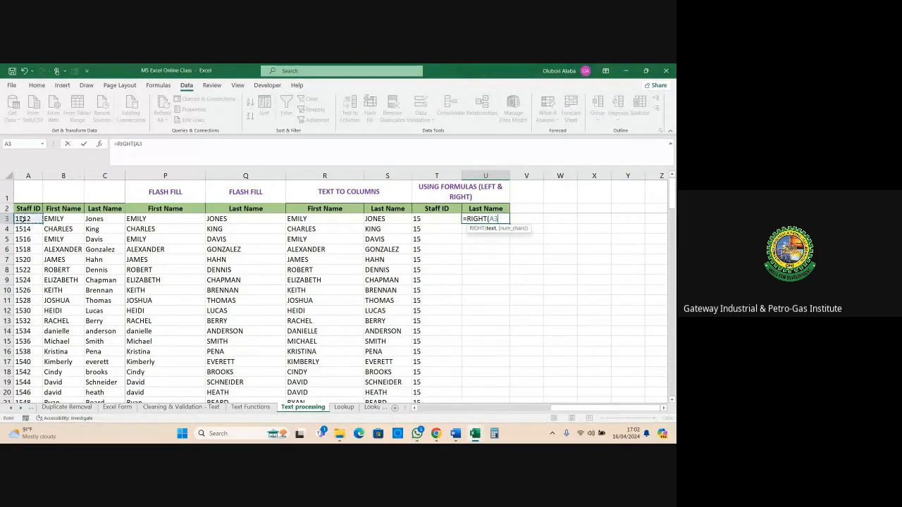
{"action": "type", "text": ","}
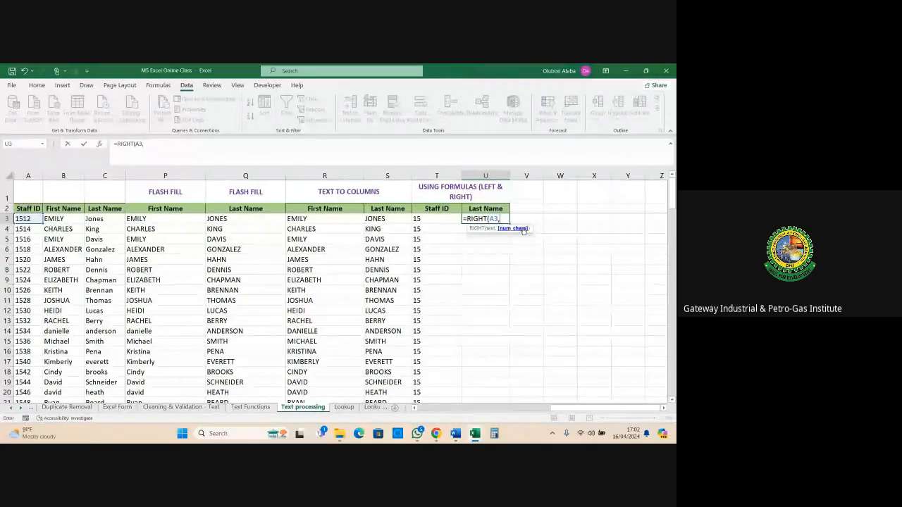
{"action": "type", "text": "2"}
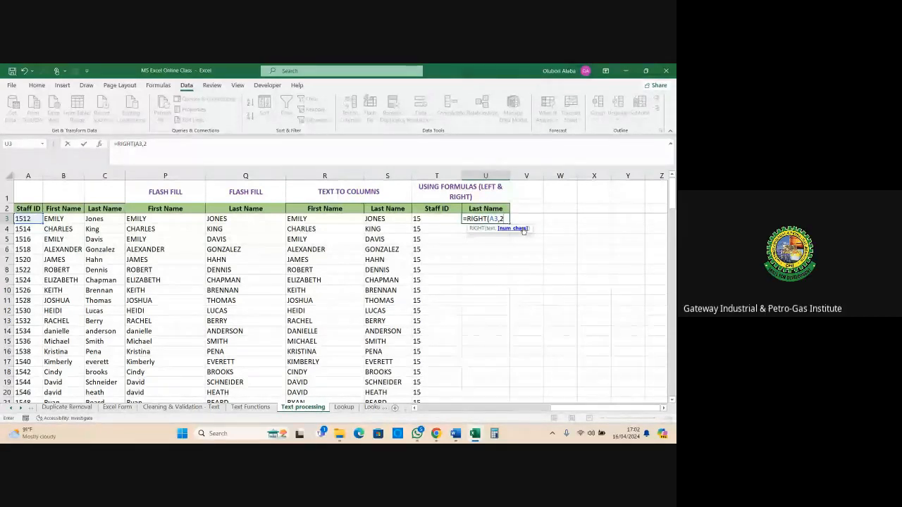
{"action": "key", "text": "Return"}
{"action": "left_click", "coordinate": [484, 221]}
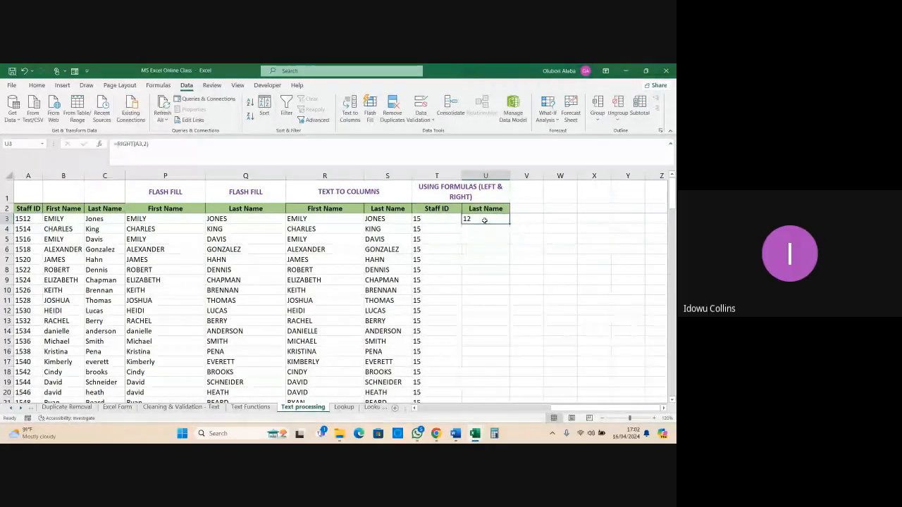
{"action": "double_click", "coordinate": [509, 224]}
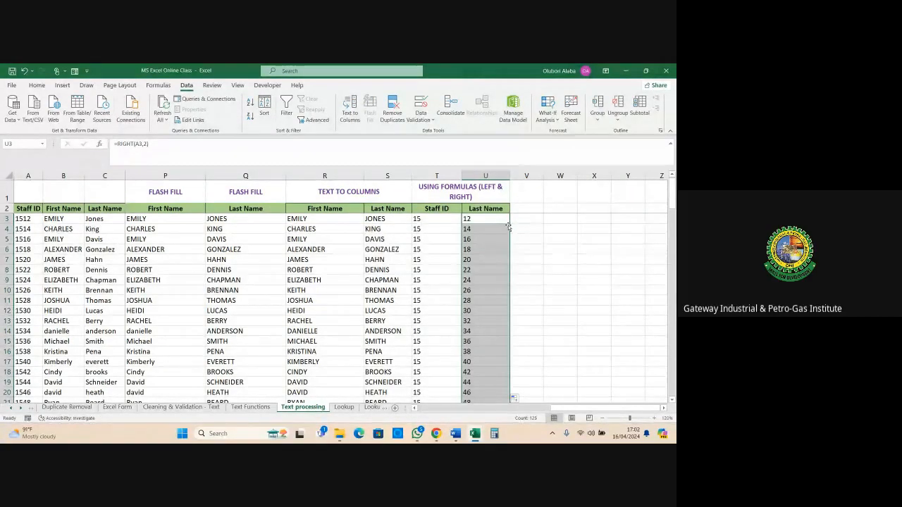
Check the LEFT and RIGHT results down columns T and U against the staff IDs, and open the Lookup sheet
{"action": "scroll", "coordinate": [476, 260], "scroll_direction": "down", "scroll_amount": 1}
{"action": "scroll", "coordinate": [473, 265], "scroll_direction": "down", "scroll_amount": 17}
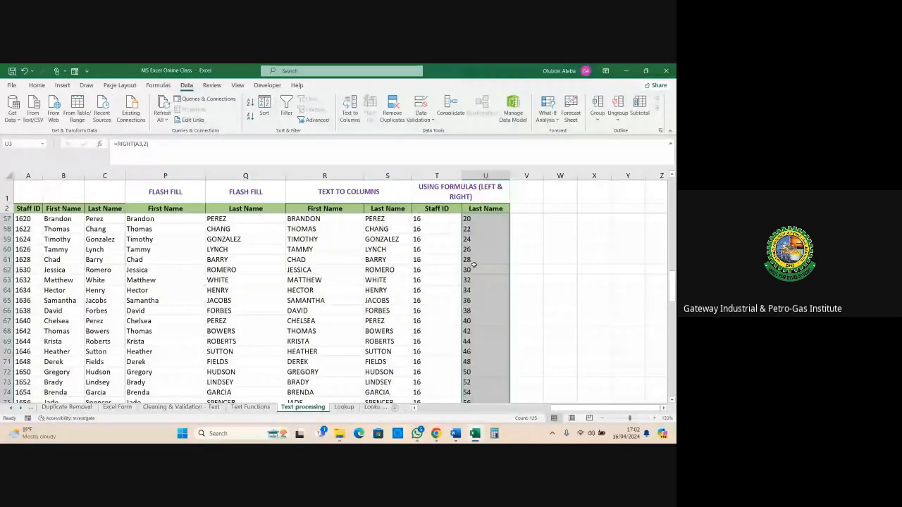
{"action": "scroll", "coordinate": [473, 265], "scroll_direction": "down", "scroll_amount": 13}
{"action": "mouse_move", "coordinate": [560, 407]}
{"action": "left_mouse_down"}
{"action": "mouse_move", "coordinate": [422, 407]}
{"action": "mouse_move", "coordinate": [596, 406]}
{"action": "left_mouse_up"}
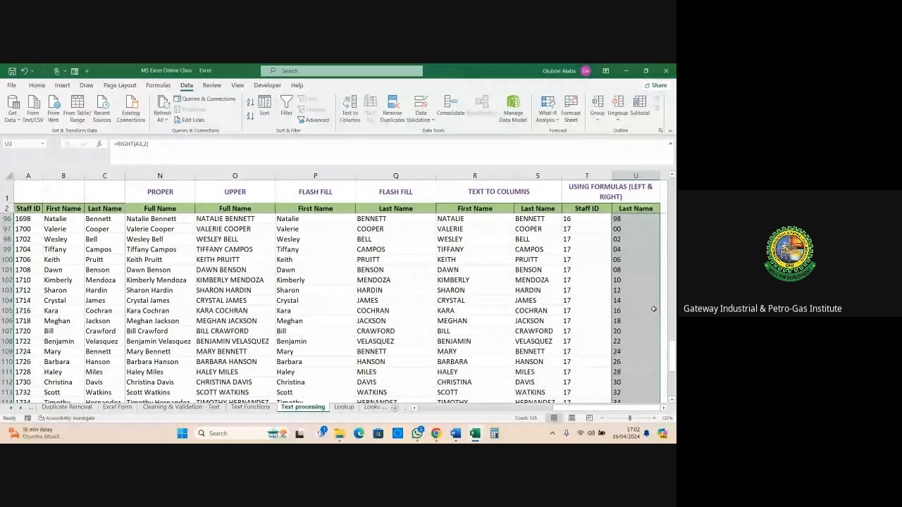
{"action": "left_click_drag", "start_coordinate": [671, 361], "coordinate": [664, 190]}
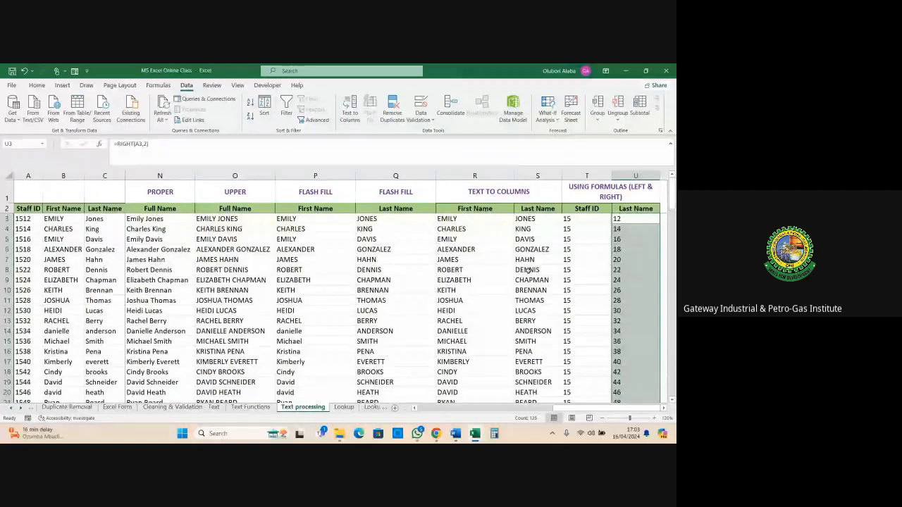
{"action": "left_click", "coordinate": [526, 271]}
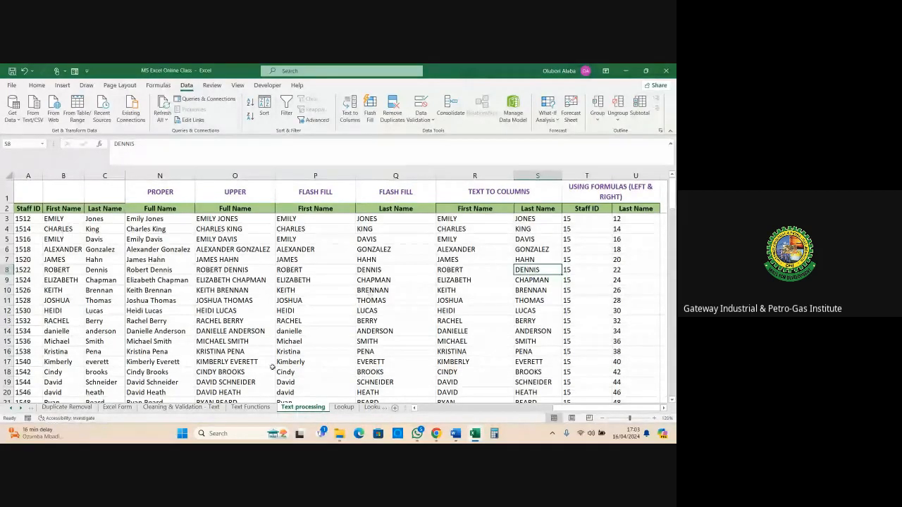
{"action": "key", "text": "ctrl+Page_Down"}
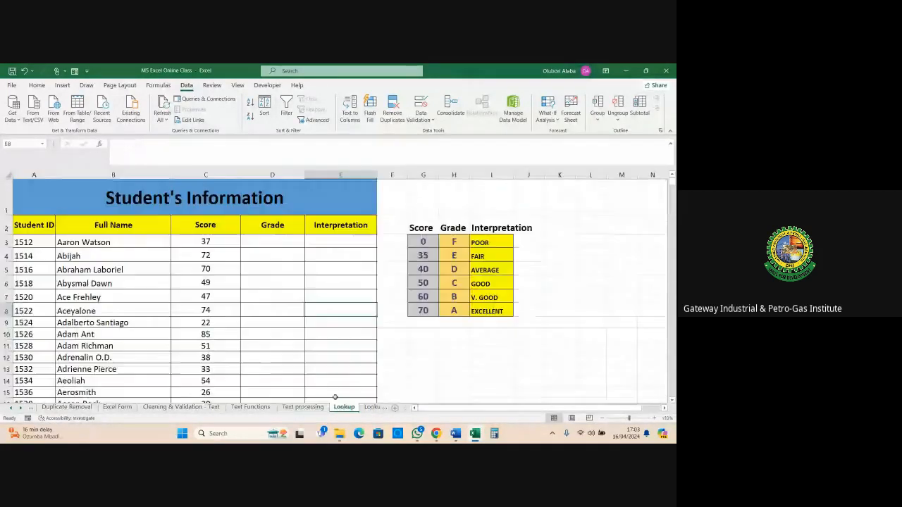
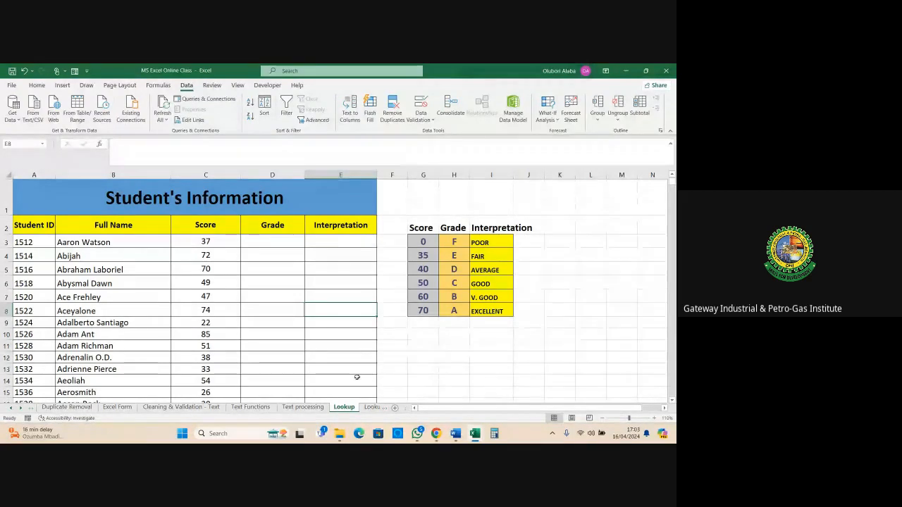
Switch to the Google Meet call in Chrome to check the meeting, and return to the Lookup sheet in Excel
{"action": "mouse_move", "coordinate": [437, 438]}
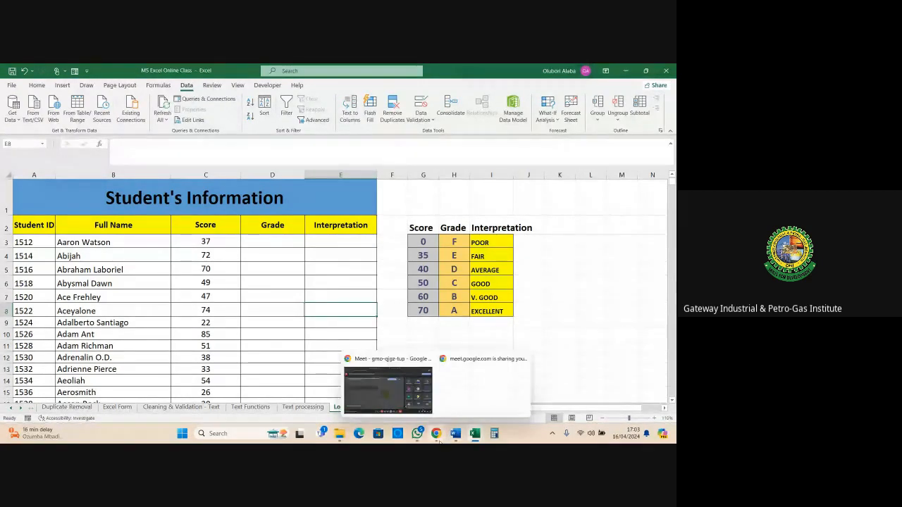
{"action": "left_click", "coordinate": [391, 389]}
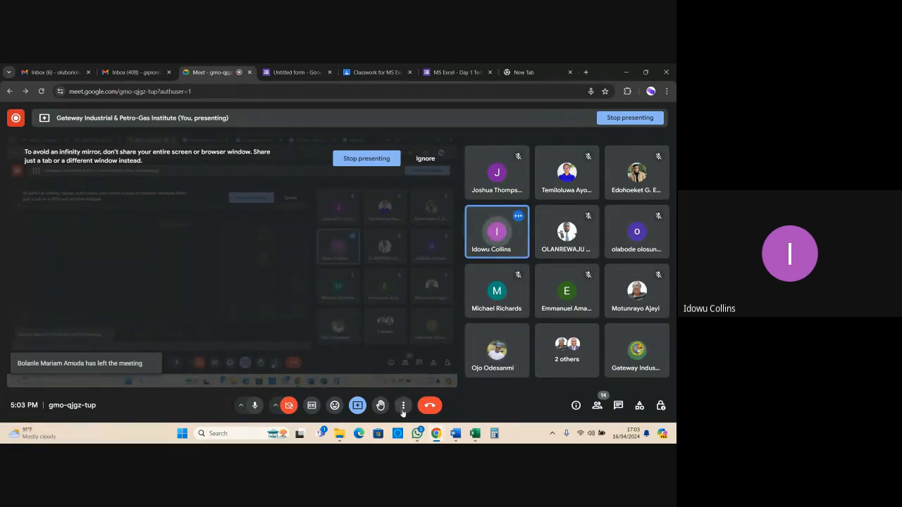
{"action": "mouse_move", "coordinate": [475, 431]}
{"action": "left_click", "coordinate": [455, 414]}
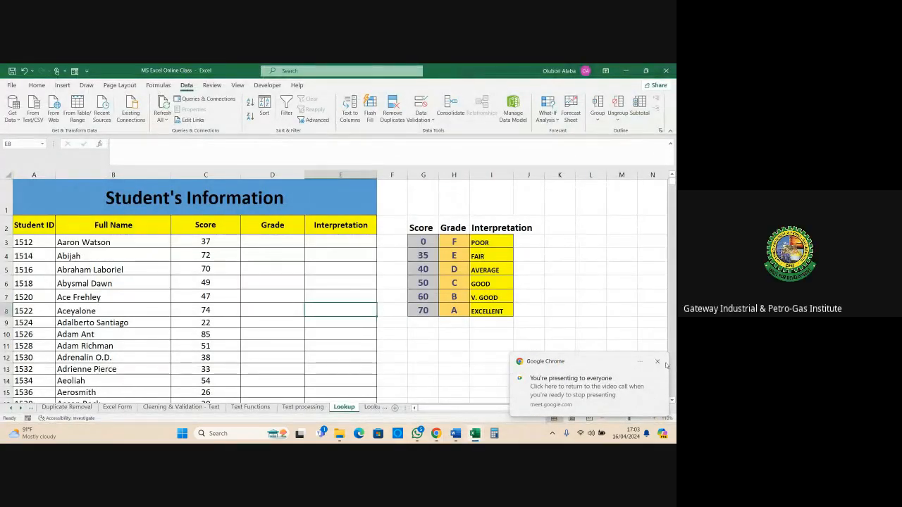
Return to the Text processing sheet and compare the staff IDs in column A with the LEFT and RIGHT results in columns T and U
{"action": "left_click", "coordinate": [303, 407]}
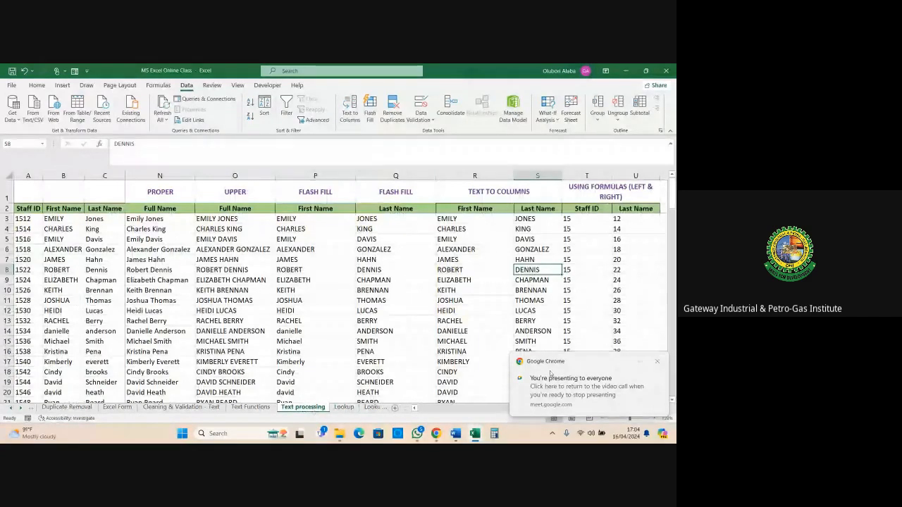
{"action": "left_click", "coordinate": [657, 362]}
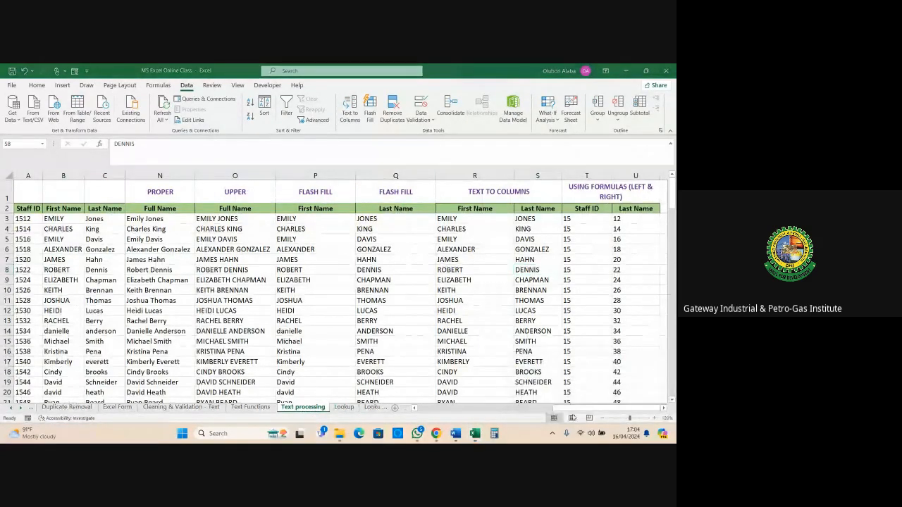
{"action": "left_click", "coordinate": [665, 409]}
{"action": "left_click", "coordinate": [665, 409]}
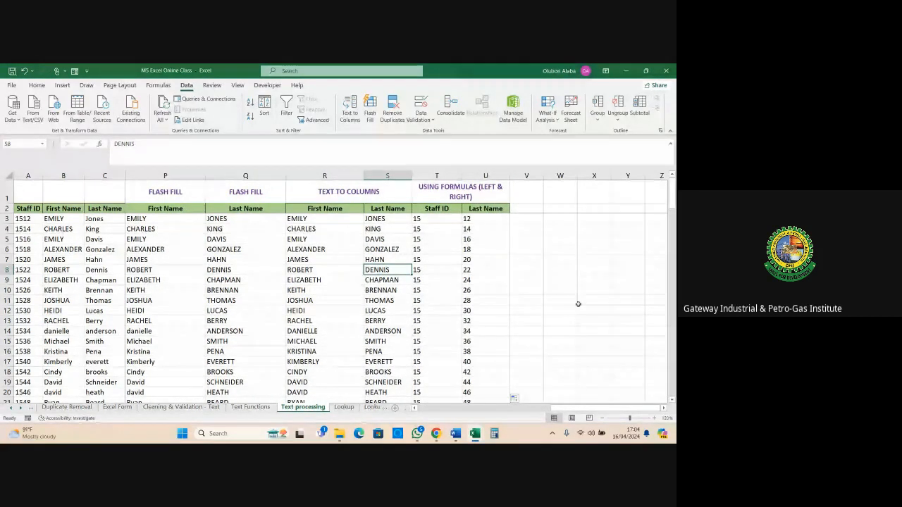
{"action": "left_click", "coordinate": [19, 174]}
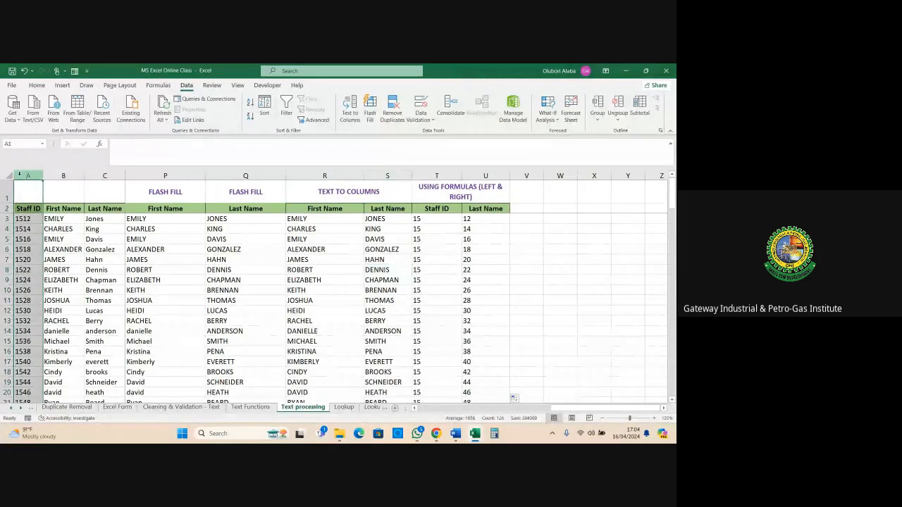
{"action": "left_click", "coordinate": [26, 219]}
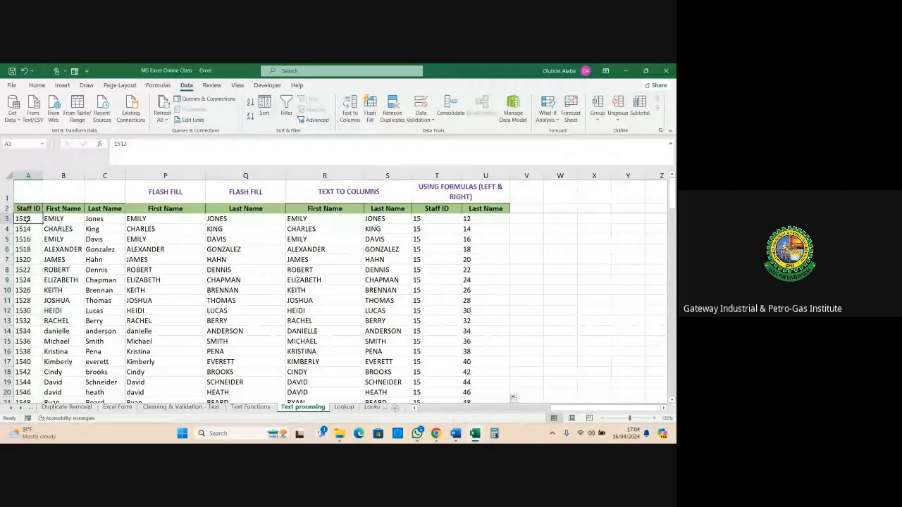
{"action": "left_click", "coordinate": [27, 176]}
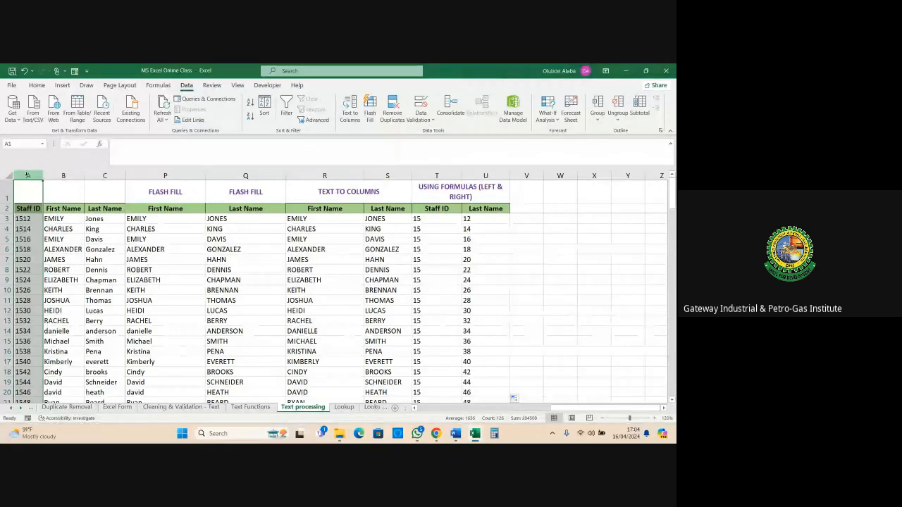
{"action": "left_click", "coordinate": [436, 176]}
{"action": "left_click", "coordinate": [478, 175]}
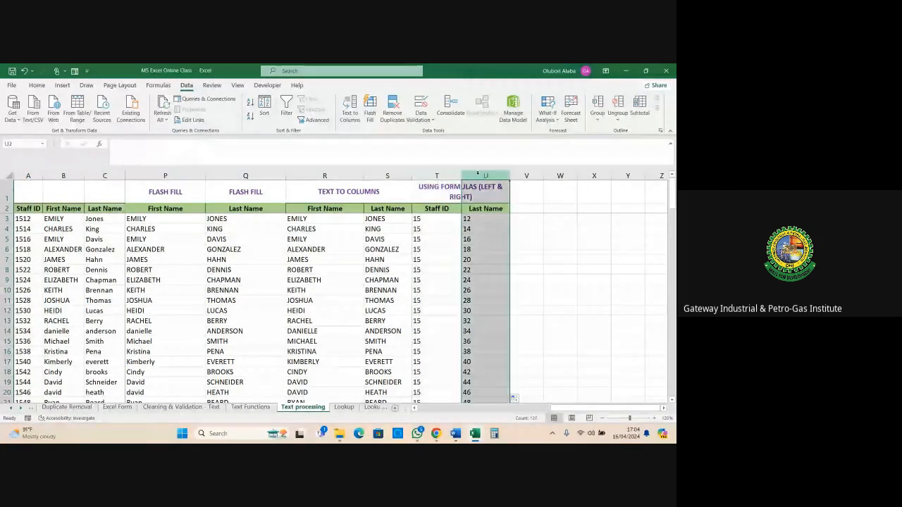
{"action": "left_click", "coordinate": [437, 175]}
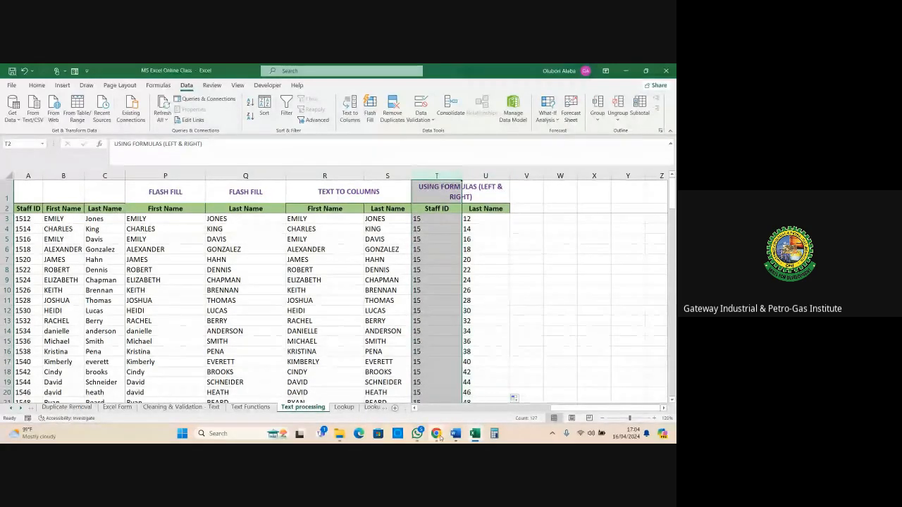
Switch from the Google Meet call to the Excel Class Student ID workbook and look over its email, birth and student ID columns
{"action": "mouse_move", "coordinate": [425, 428]}
{"action": "left_click", "coordinate": [408, 410]}
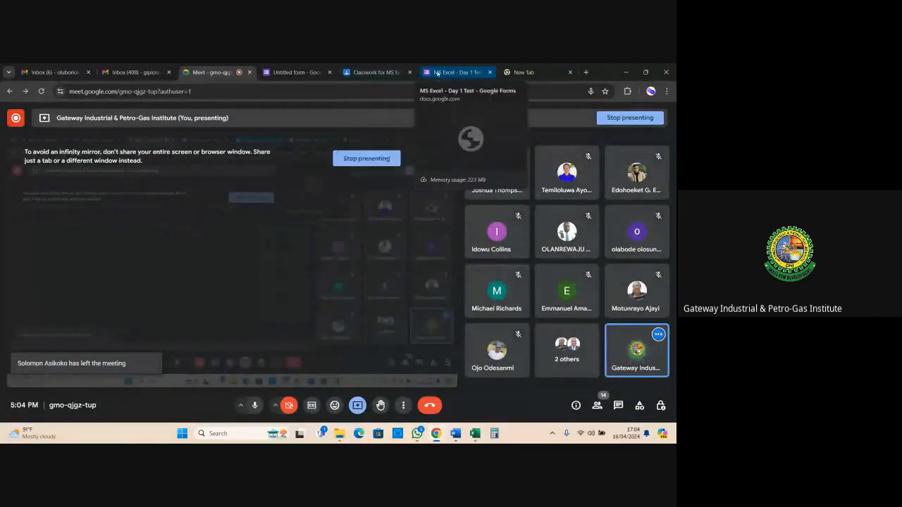
{"action": "left_click", "coordinate": [475, 433]}
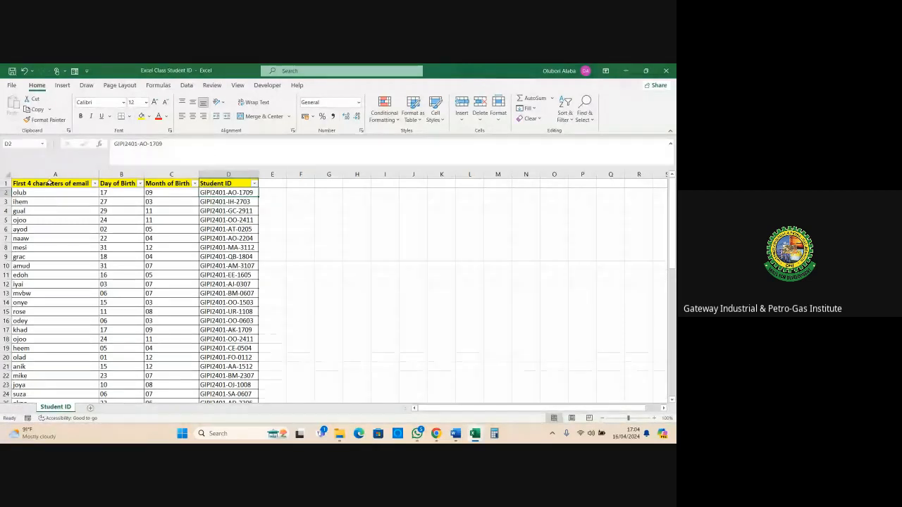
{"action": "left_click_drag", "start_coordinate": [51, 182], "coordinate": [133, 239]}
{"action": "left_click_drag", "start_coordinate": [185, 265], "coordinate": [255, 341]}
{"action": "left_click", "coordinate": [167, 285]}
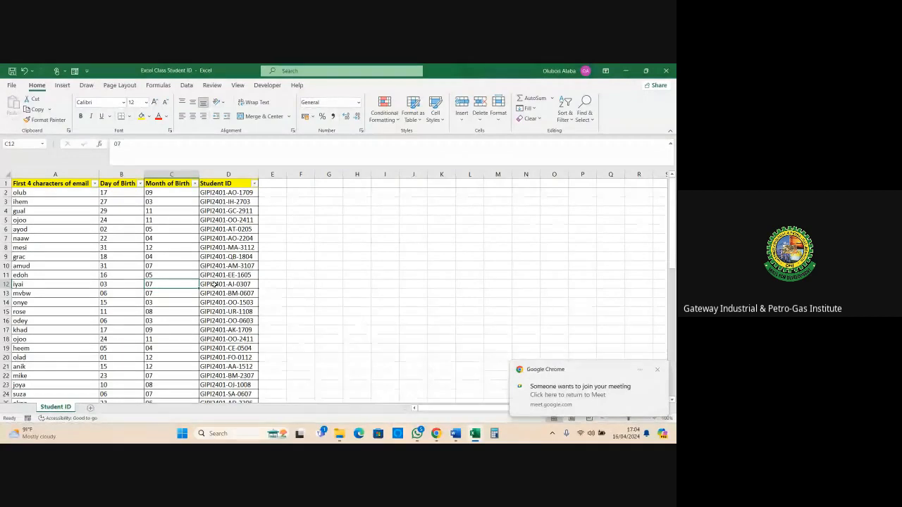
Admit the waiting participant to the Google Meet call in Chrome and return to the Excel Class Student ID workbook
{"action": "left_click", "coordinate": [534, 381]}
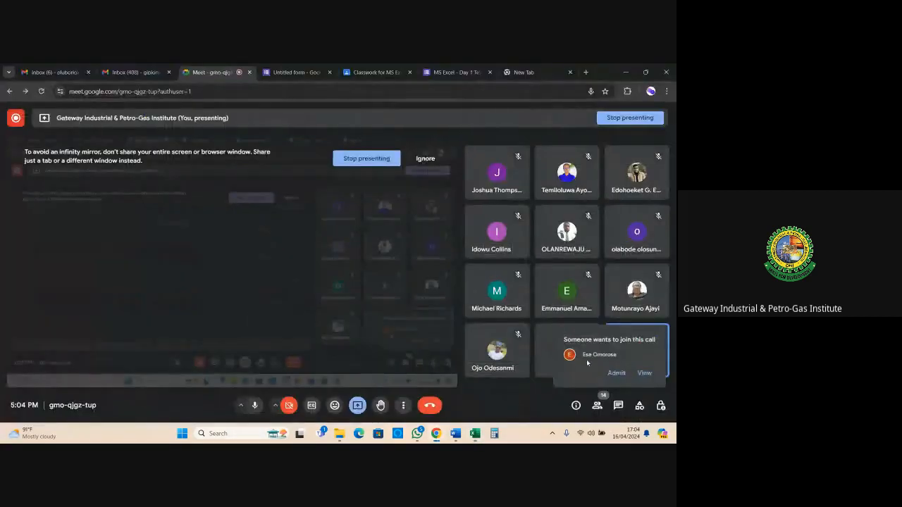
{"action": "left_click", "coordinate": [616, 373]}
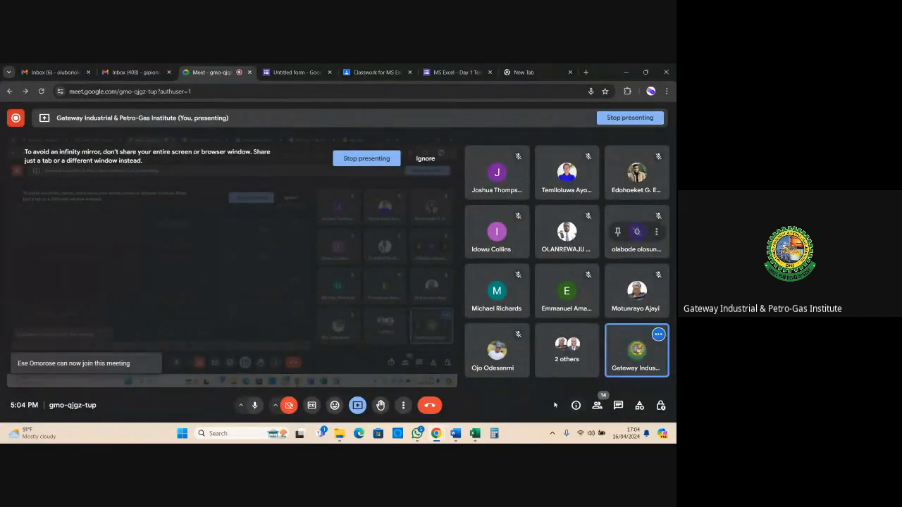
{"action": "mouse_move", "coordinate": [471, 434]}
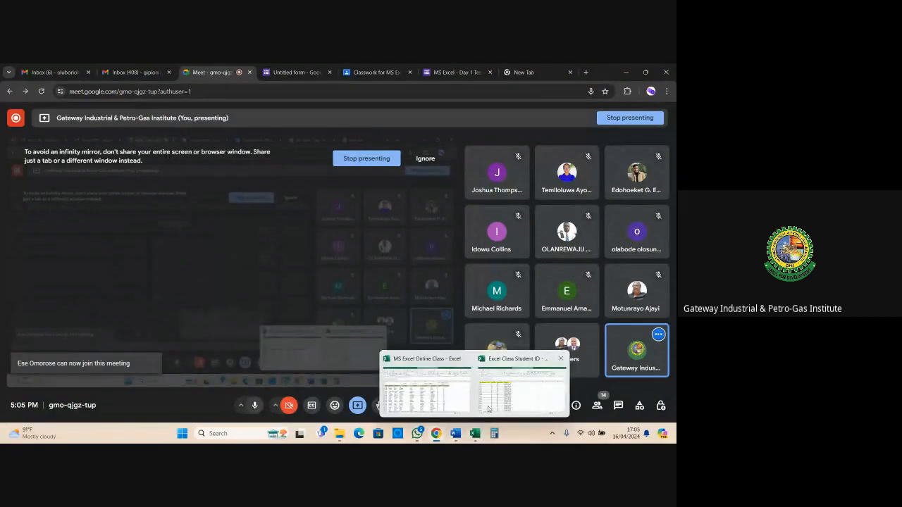
{"action": "left_click", "coordinate": [444, 399]}
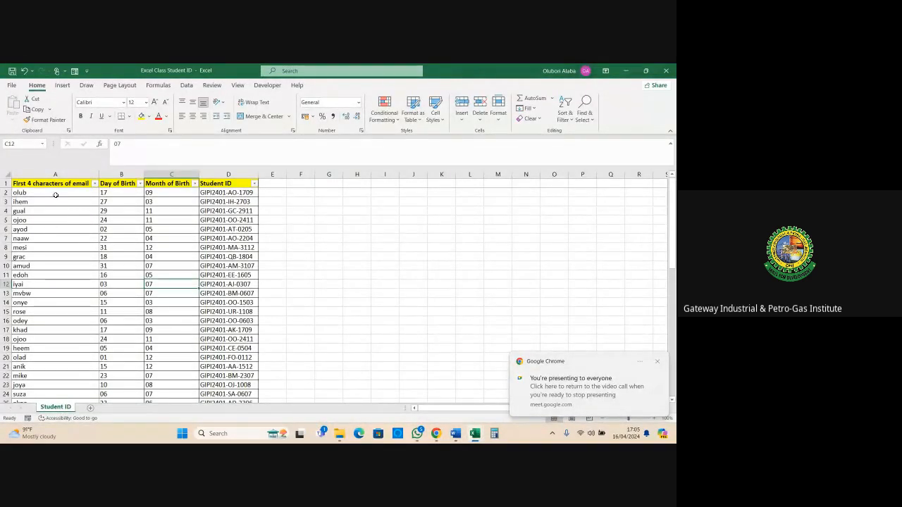
Review the Student ID table through to the last entry of the First 4 characters of email column
{"action": "left_click_drag", "start_coordinate": [56, 195], "coordinate": [233, 389]}
{"action": "left_click", "coordinate": [201, 319]}
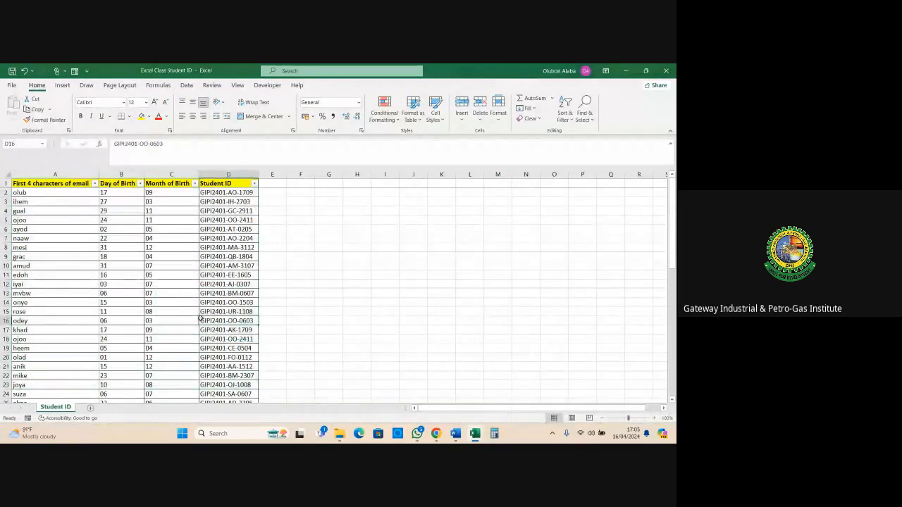
{"action": "left_click", "coordinate": [30, 184]}
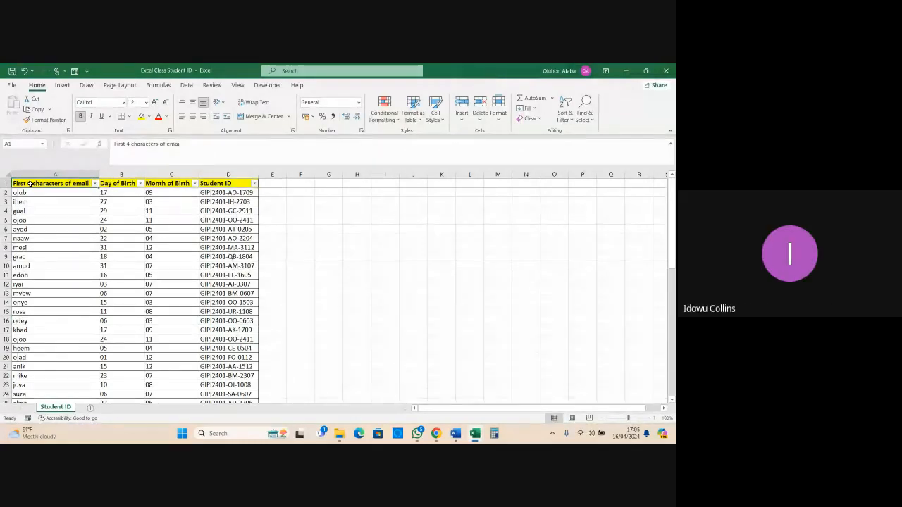
{"action": "key", "text": "ctrl+shift+Down"}
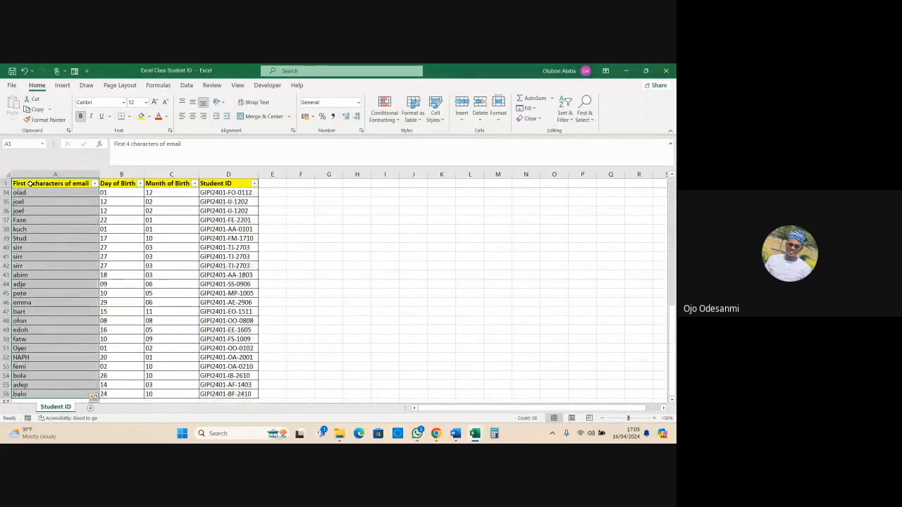
{"action": "left_click", "coordinate": [149, 285]}
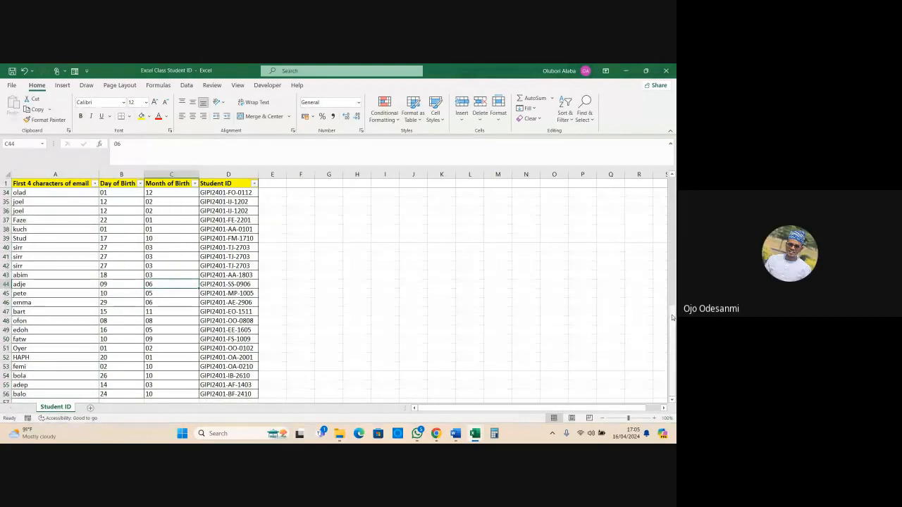
{"action": "scroll", "coordinate": [634, 253], "scroll_direction": "up", "scroll_amount": 11}
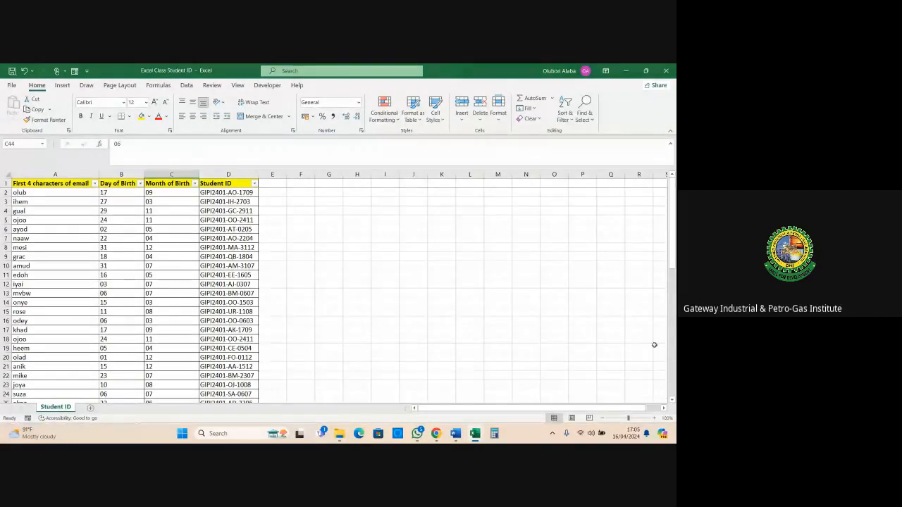
Examine how the Student ID column relates to the First 4 characters of email, Day of Birth and Month of Birth columns
{"action": "left_click", "coordinate": [229, 174]}
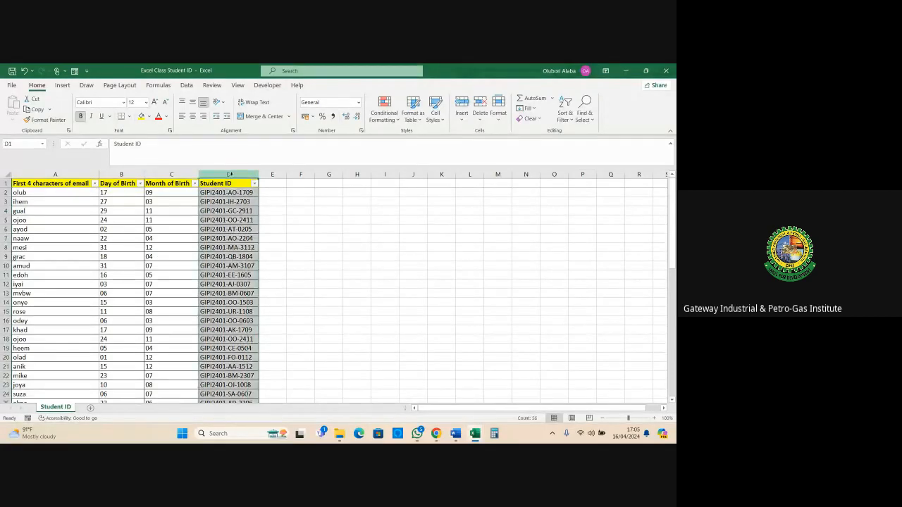
{"action": "left_click", "coordinate": [28, 184]}
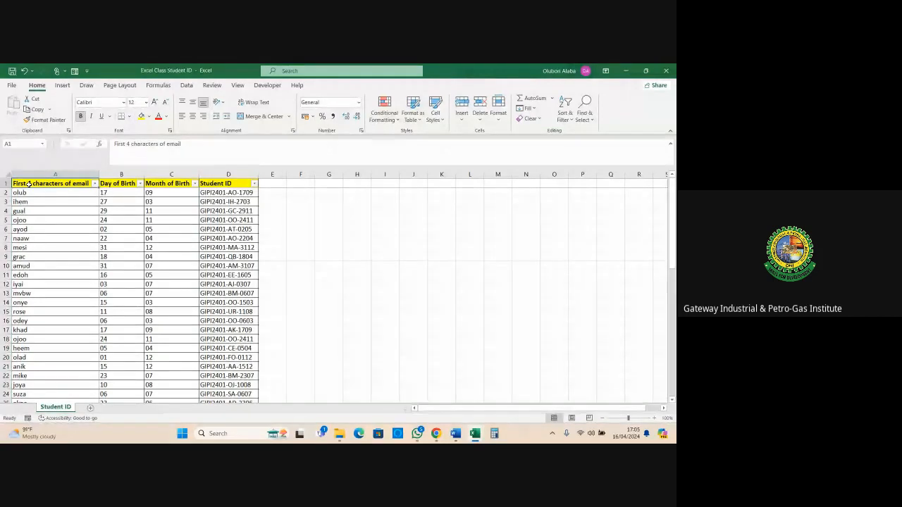
{"action": "left_click_drag", "start_coordinate": [28, 183], "coordinate": [221, 329]}
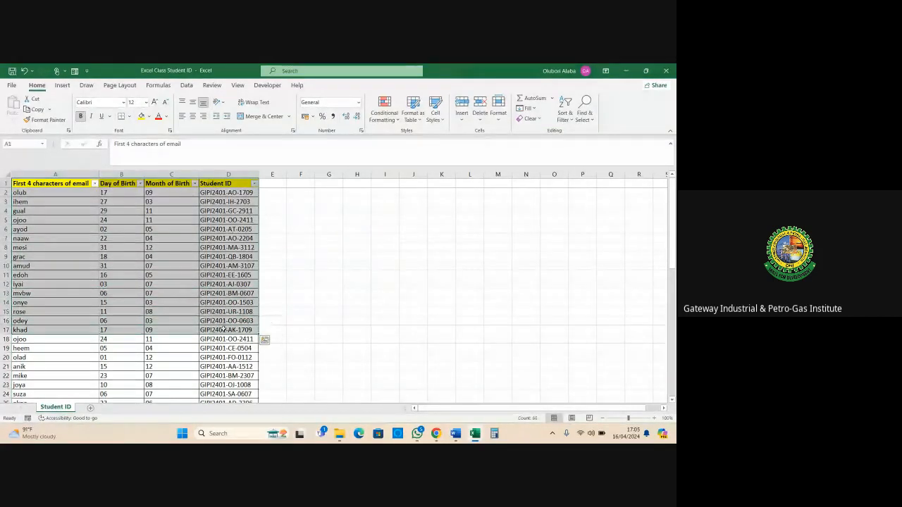
{"action": "left_click", "coordinate": [152, 284]}
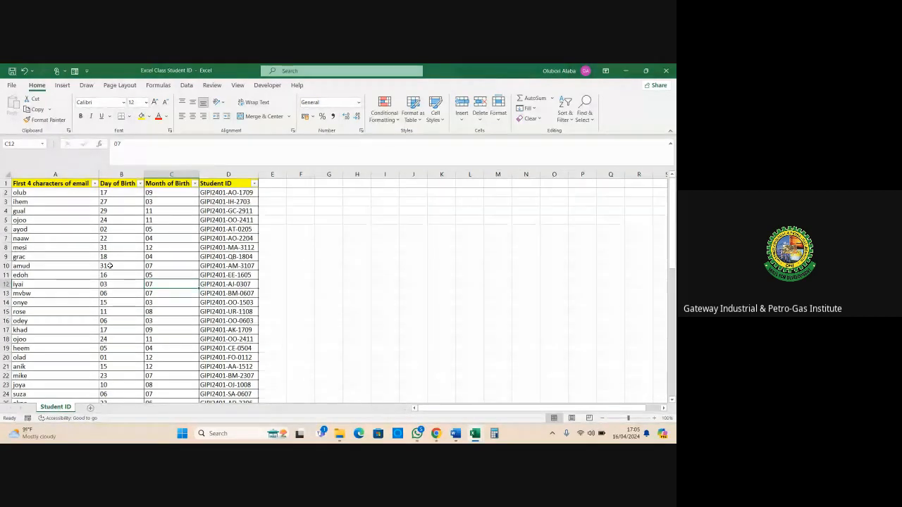
{"action": "left_click", "coordinate": [51, 174]}
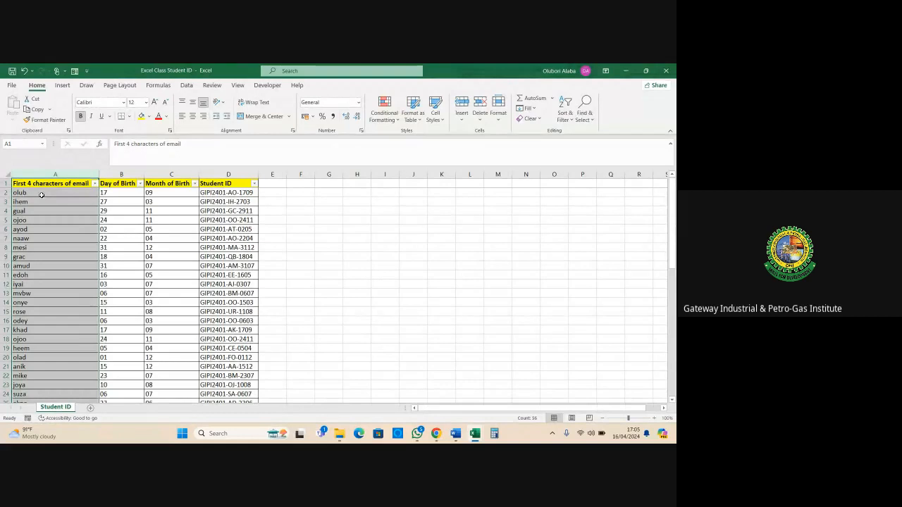
{"action": "left_click", "coordinate": [116, 184]}
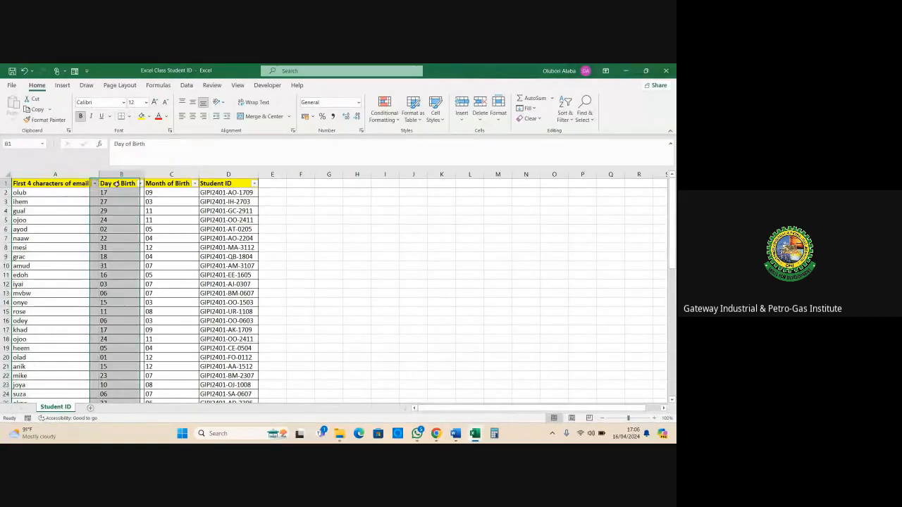
{"action": "left_click", "coordinate": [117, 183]}
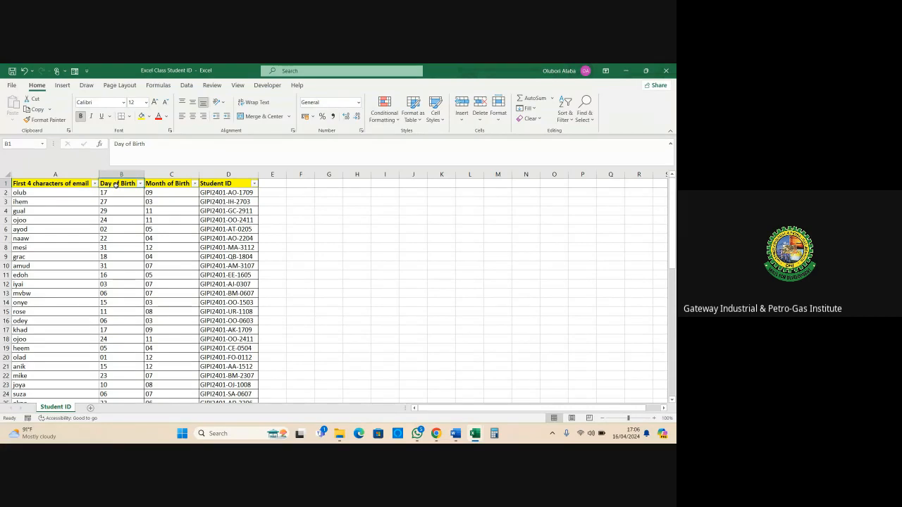
{"action": "left_click", "coordinate": [231, 185]}
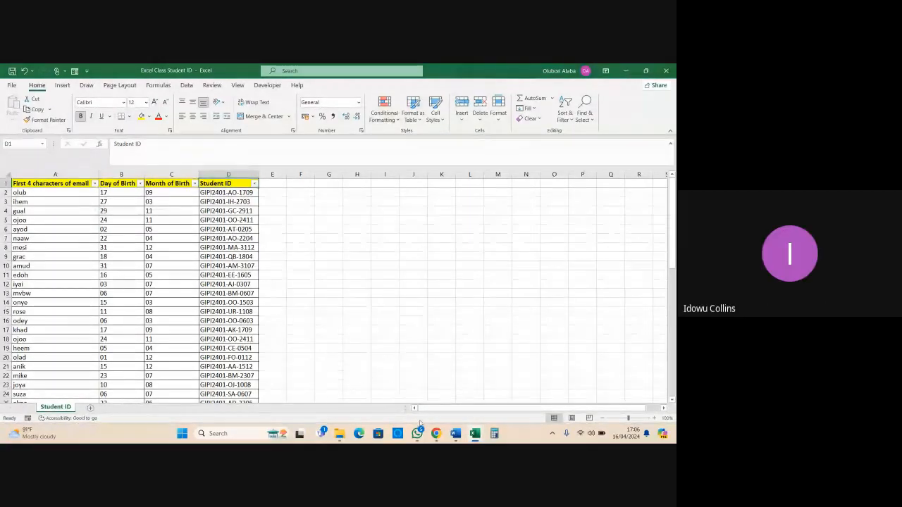
Switch back to the MS Excel Online Class workbook and clear the LEFT and RIGHT formulas from T3:U127 on the Text processing sheet
{"action": "mouse_move", "coordinate": [475, 431]}
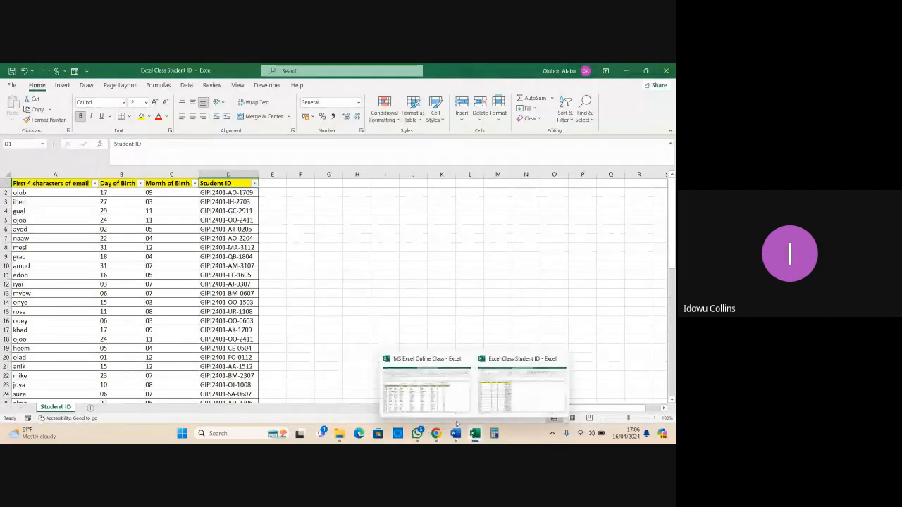
{"action": "left_click", "coordinate": [426, 391]}
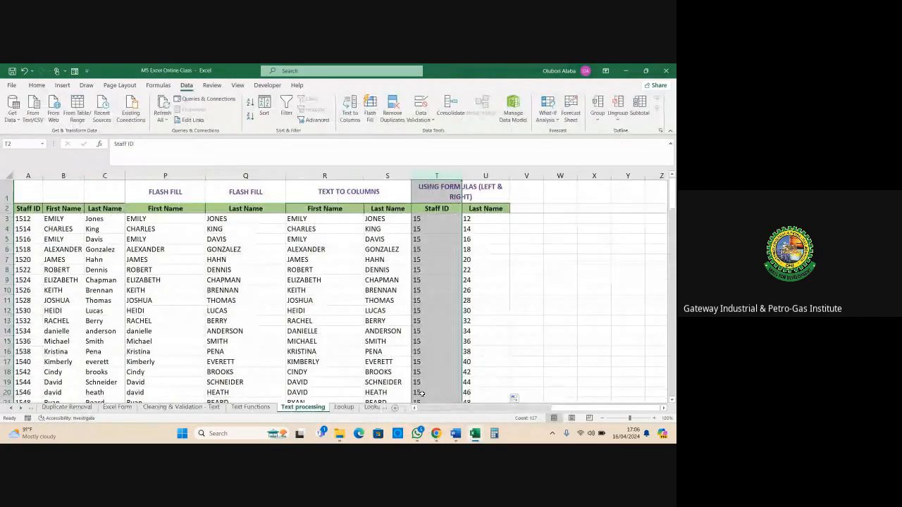
{"action": "left_click", "coordinate": [338, 354]}
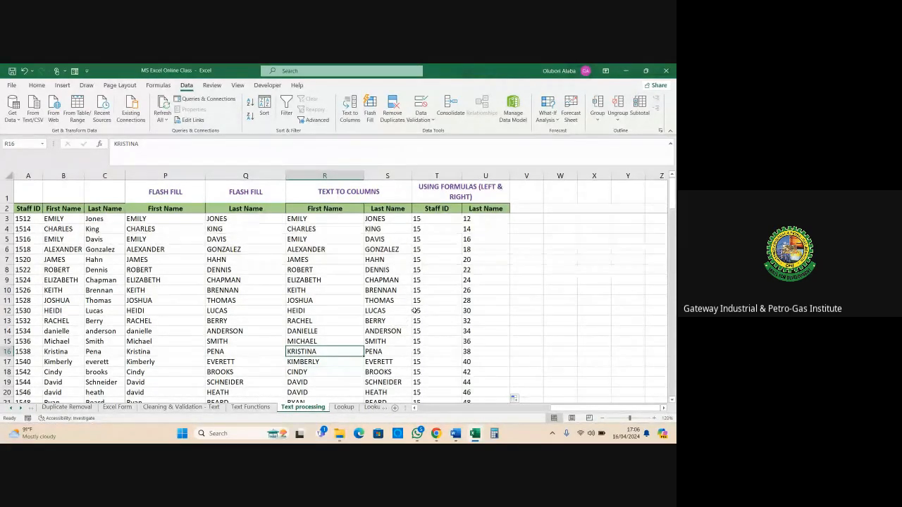
{"action": "left_click", "coordinate": [419, 220]}
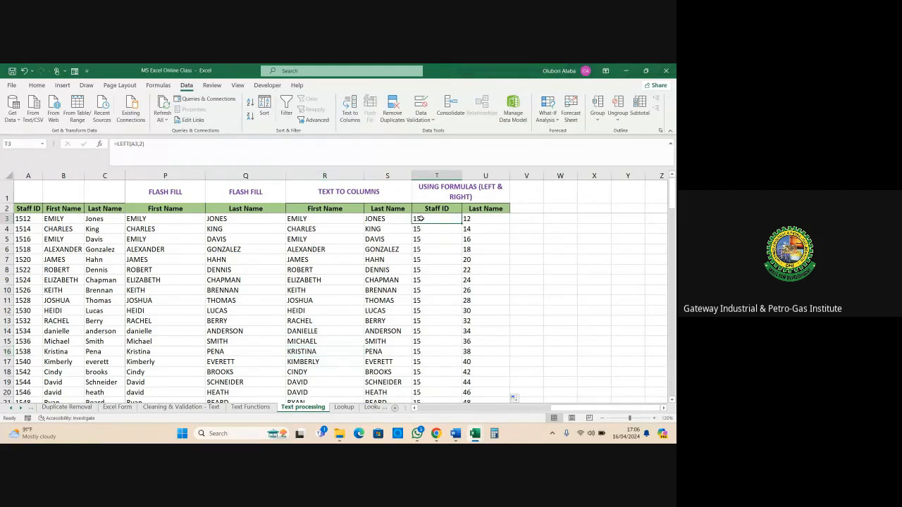
{"action": "key", "text": "ctrl+shift+Down"}
{"action": "key", "text": "shift+Right"}
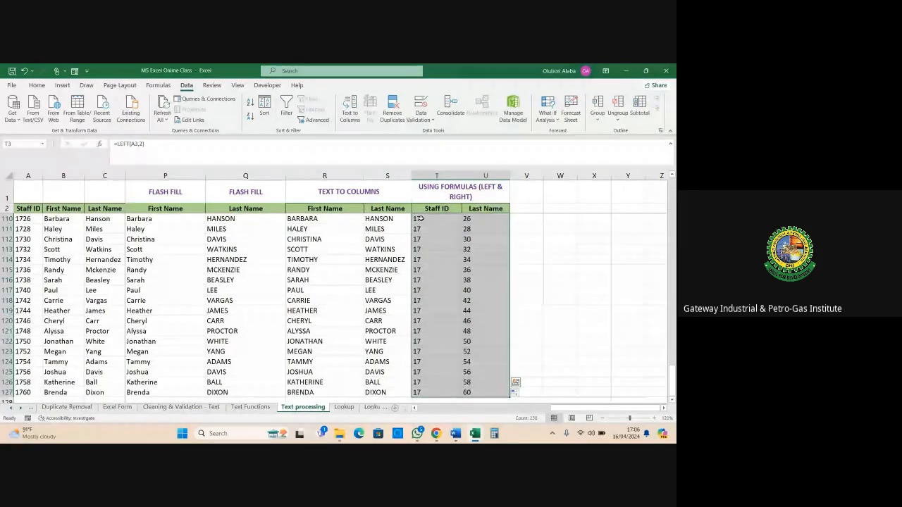
{"action": "key", "text": "Delete"}
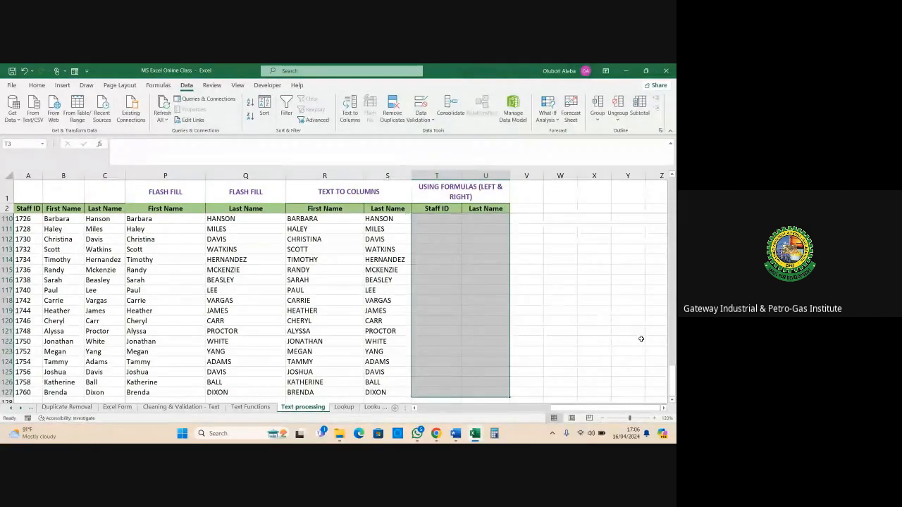
{"action": "left_click_drag", "start_coordinate": [672, 381], "coordinate": [672, 194]}
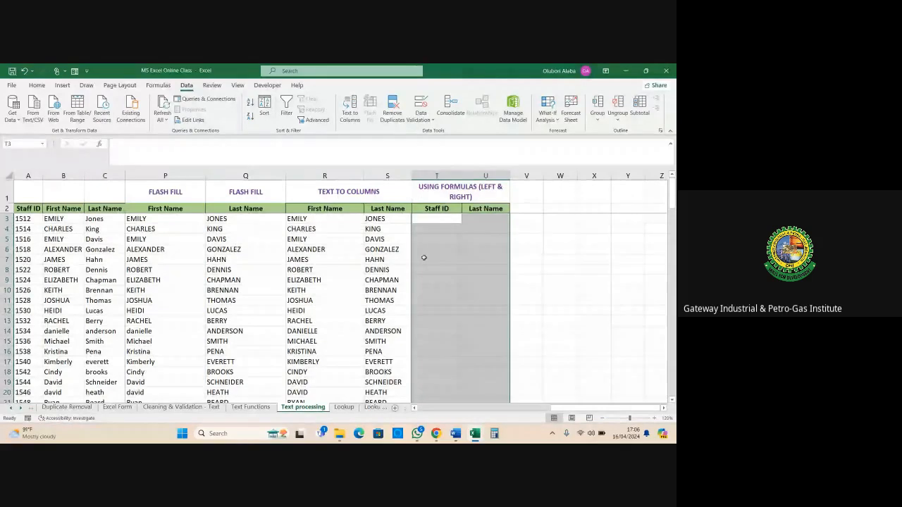
Enter =LEFT(A3,2) in T3 to extract the first two characters of the first Staff ID
{"action": "left_click", "coordinate": [436, 220]}
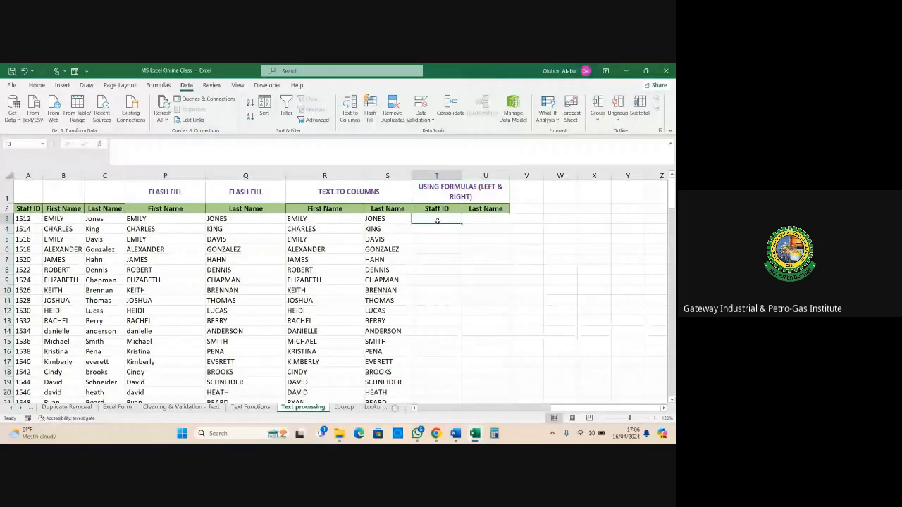
{"action": "left_click", "coordinate": [29, 175]}
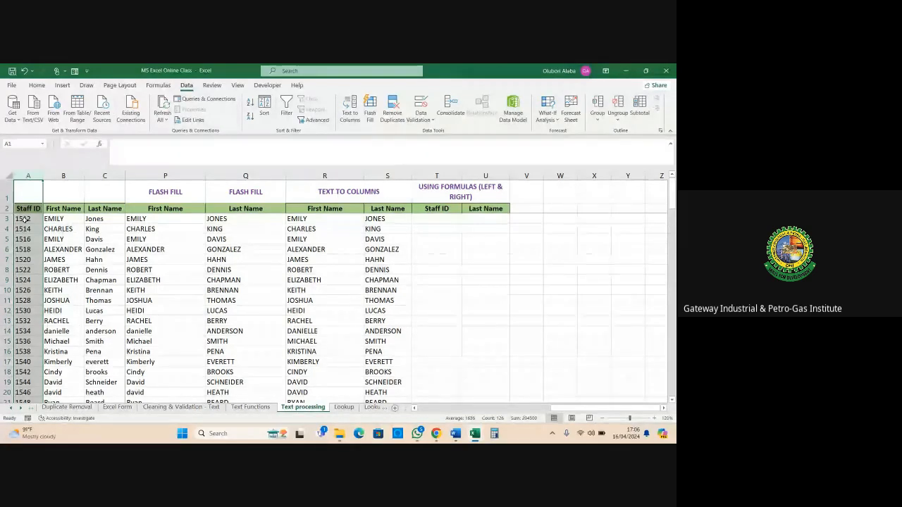
{"action": "left_click", "coordinate": [416, 219]}
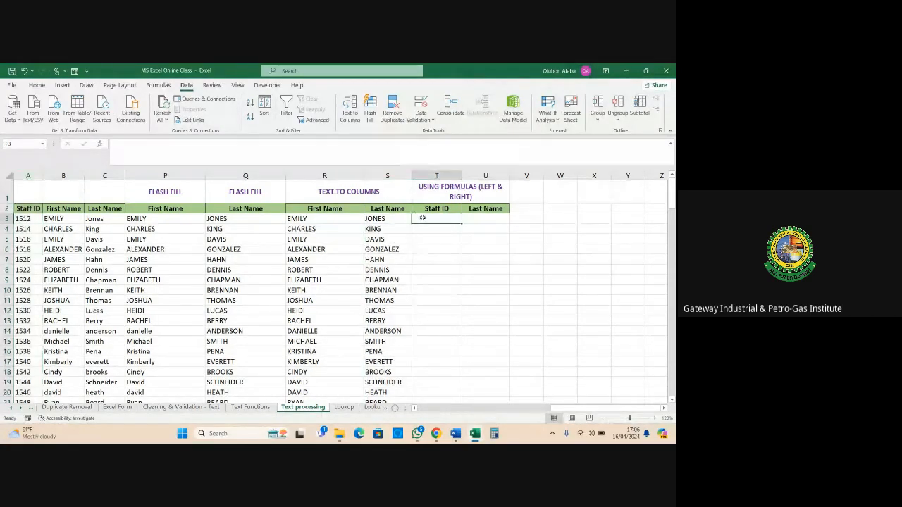
{"action": "type", "text": "=lef"}
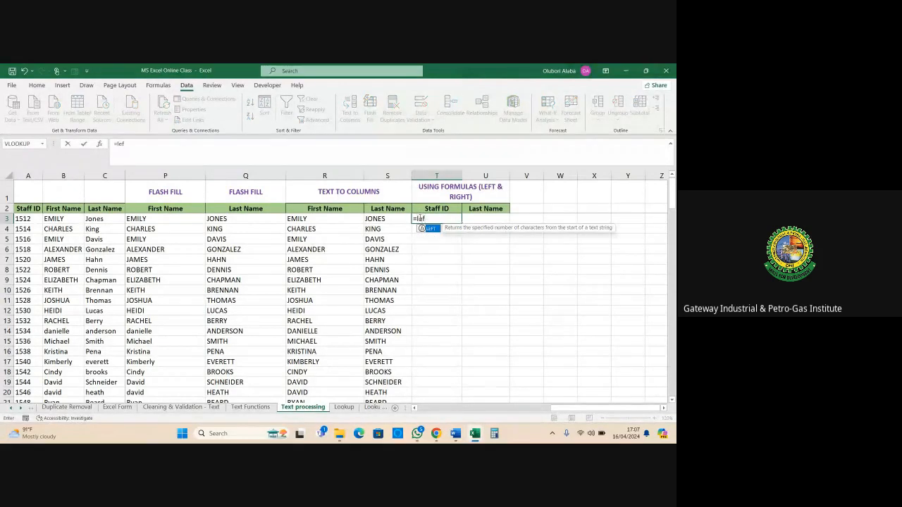
{"action": "key", "text": "Tab"}
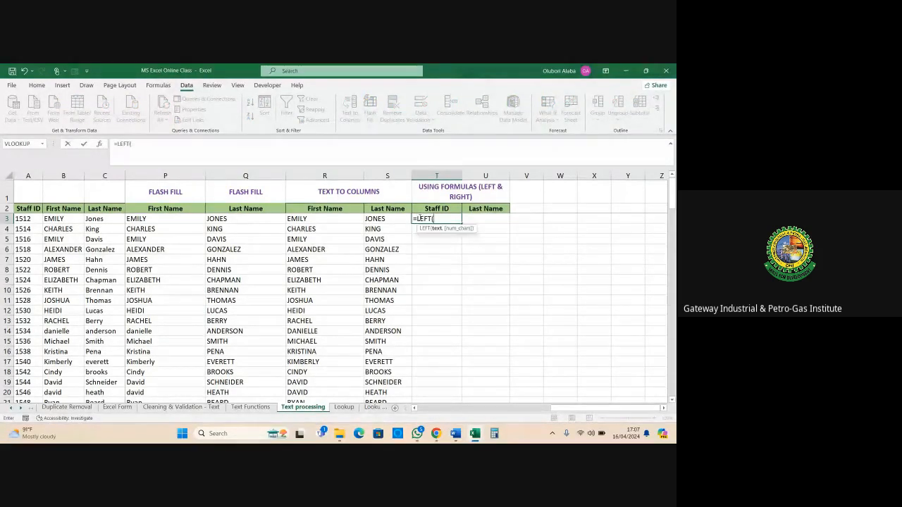
{"action": "left_click", "coordinate": [19, 219]}
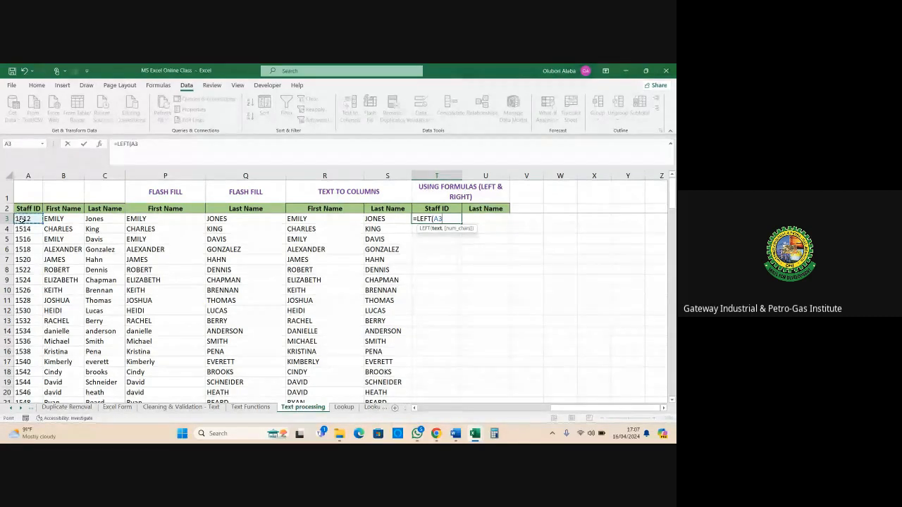
{"action": "type", "text": ","}
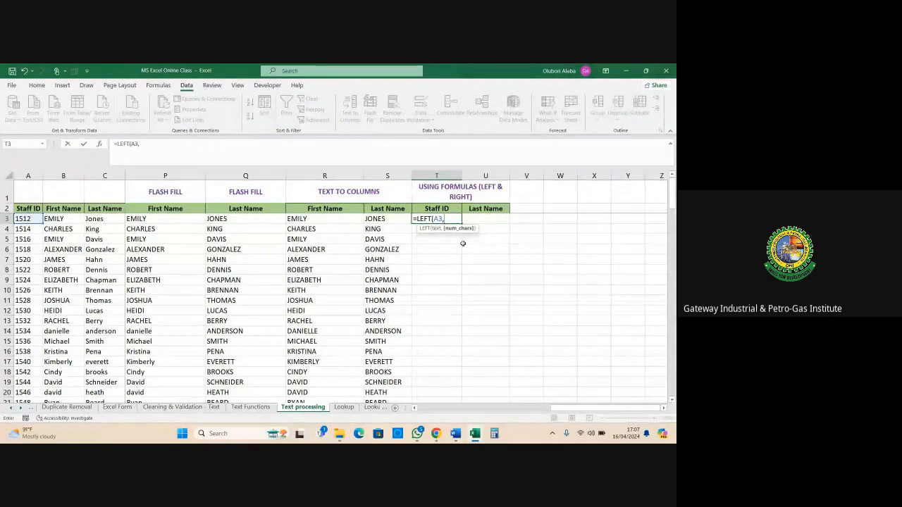
{"action": "type", "text": "2"}
{"action": "key", "text": "Return"}
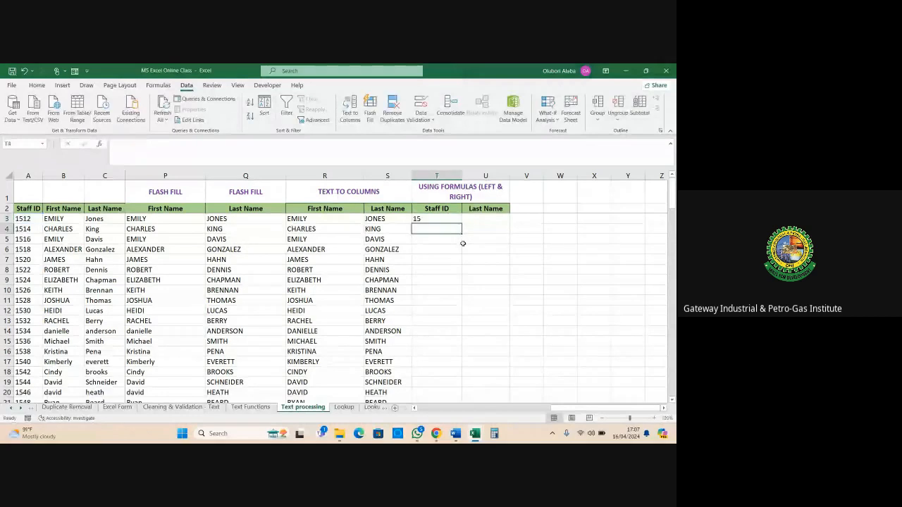
Fill the LEFT formula from T3 down to T127 and check the extracted values to the last row
{"action": "left_click", "coordinate": [451, 220]}
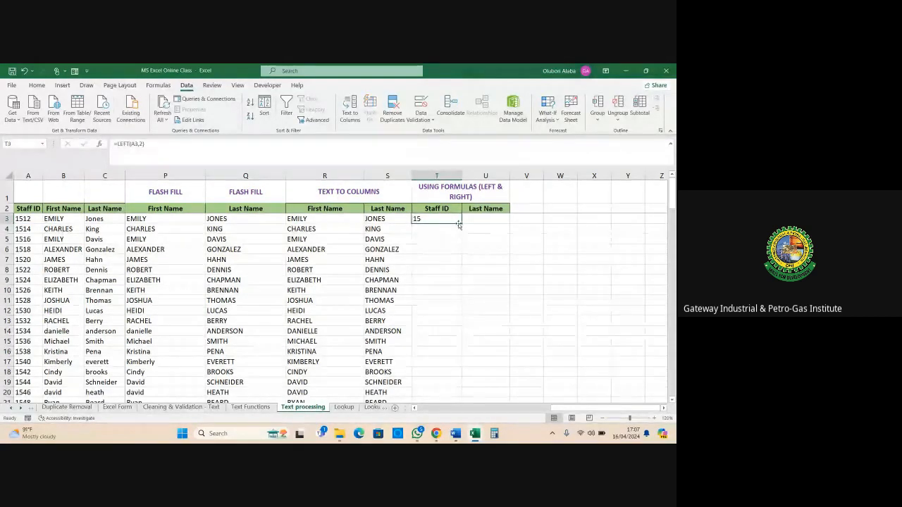
{"action": "double_click", "coordinate": [461, 224]}
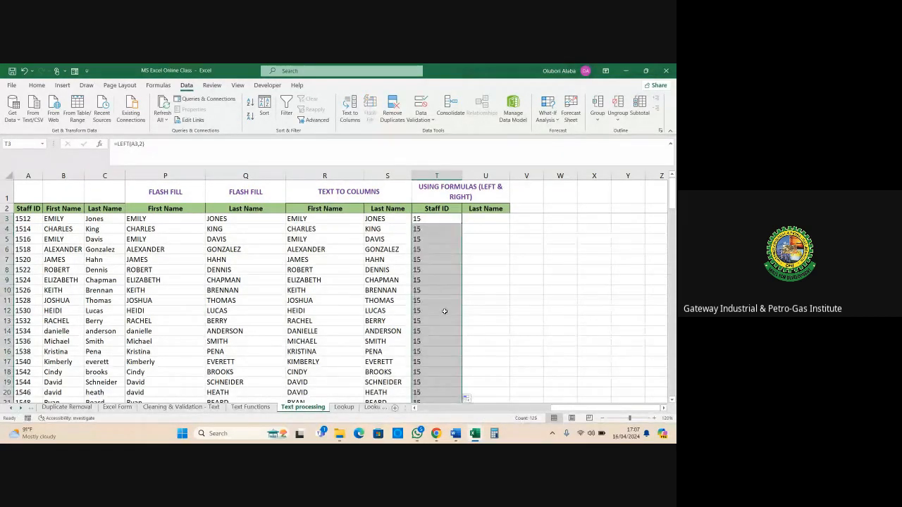
{"action": "left_click", "coordinate": [430, 221]}
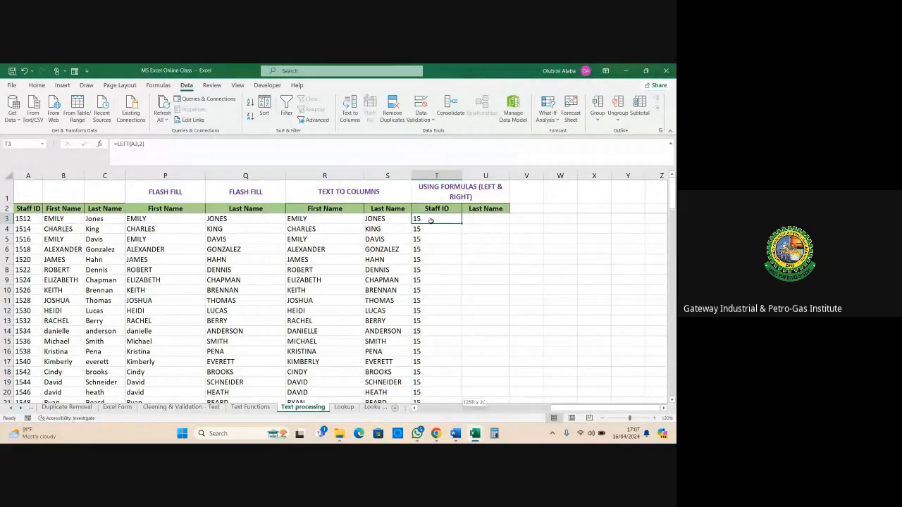
{"action": "key", "text": "ctrl+shift+Down"}
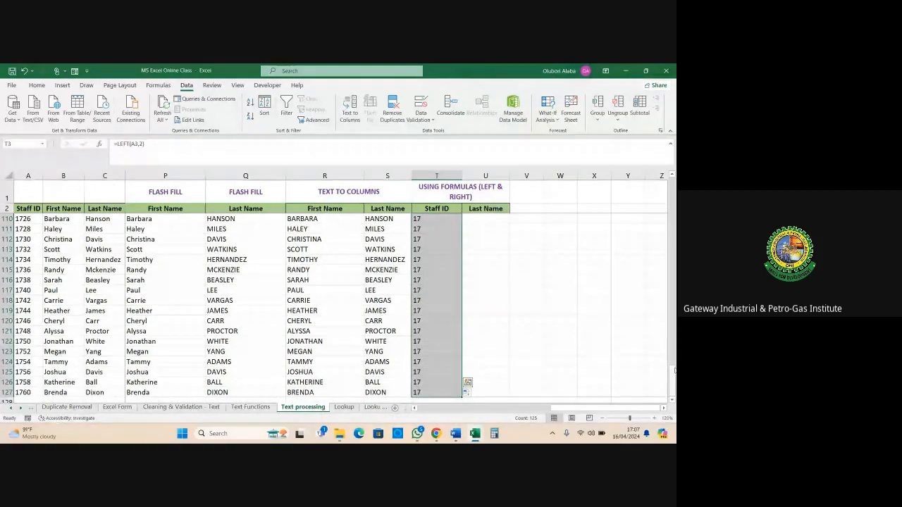
{"action": "left_click_drag", "start_coordinate": [673, 371], "coordinate": [646, 178]}
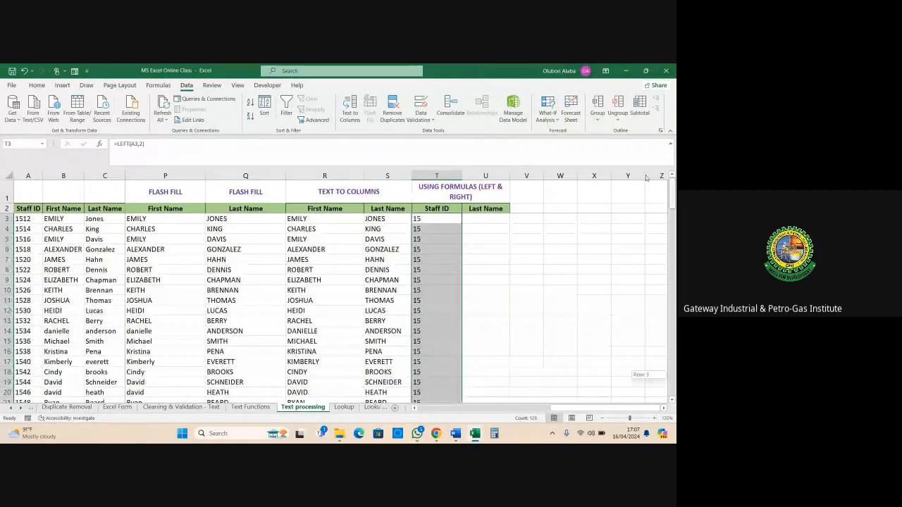
Replace the header in U2 with Staff ID
{"action": "left_click", "coordinate": [475, 219]}
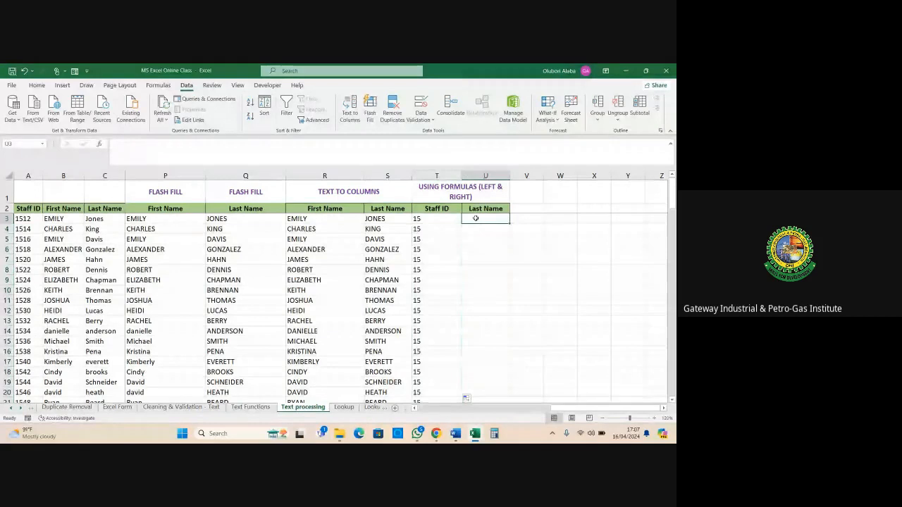
{"action": "left_click", "coordinate": [482, 209]}
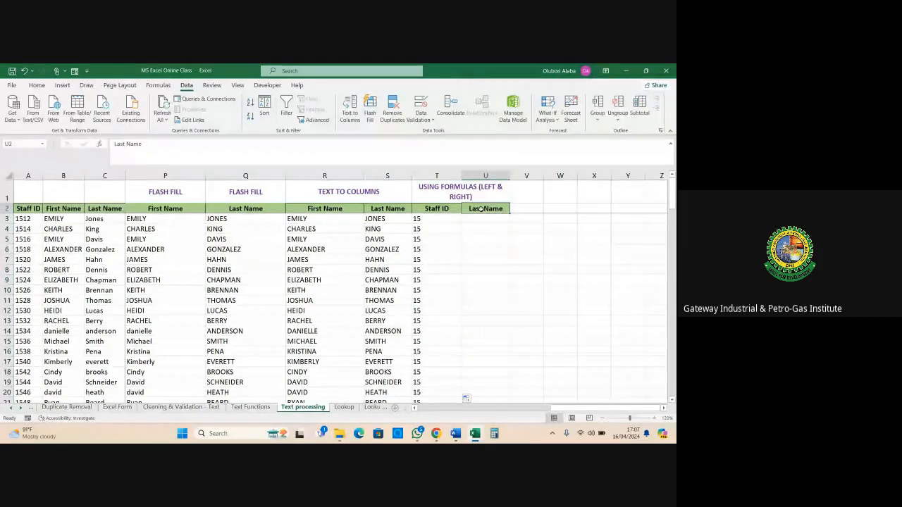
{"action": "type", "text": "Staf"}
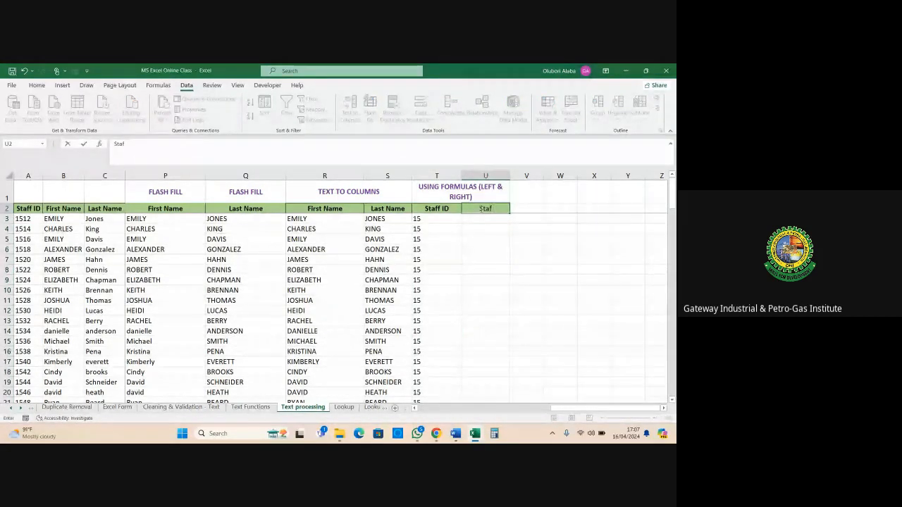
{"action": "type", "text": "f"}
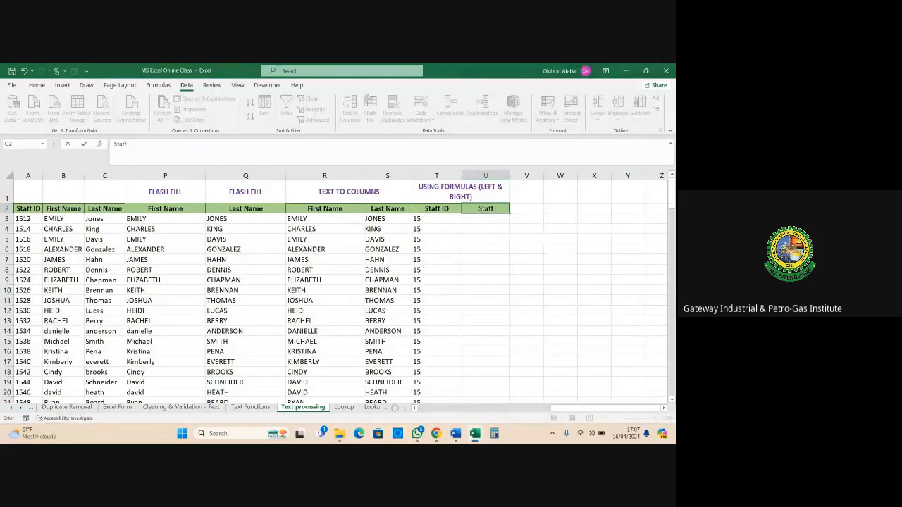
{"action": "type", "text": " ID"}
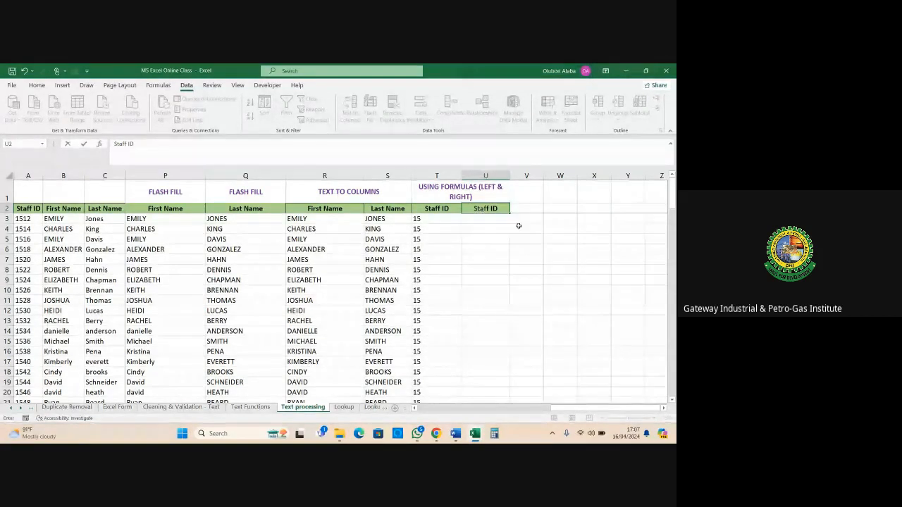
{"action": "key", "text": "Return"}
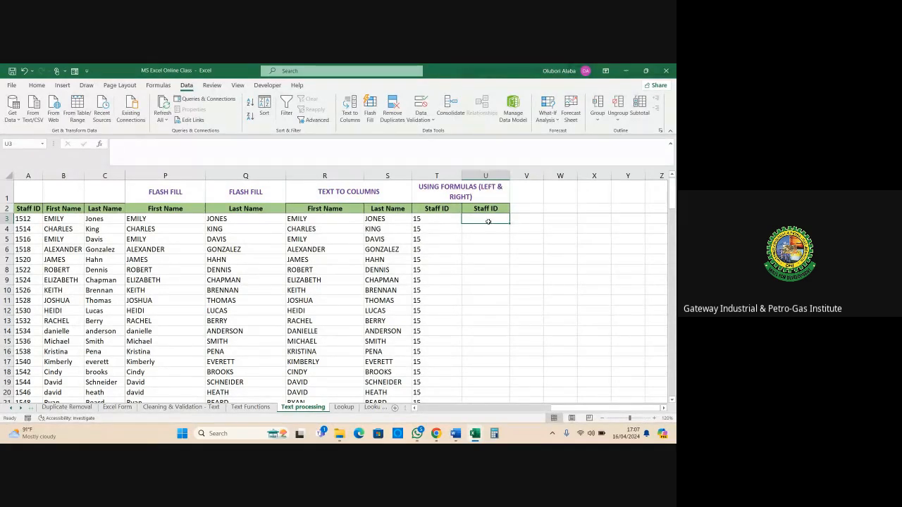
Enter =RIGHT(A3,2) in U3 to extract the last two characters of the first Staff ID
{"action": "type", "text": "="}
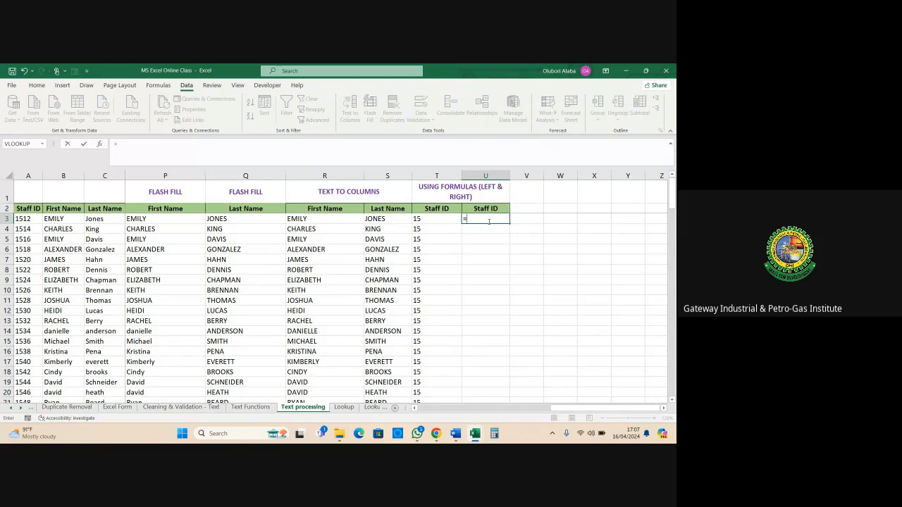
{"action": "type", "text": "righ"}
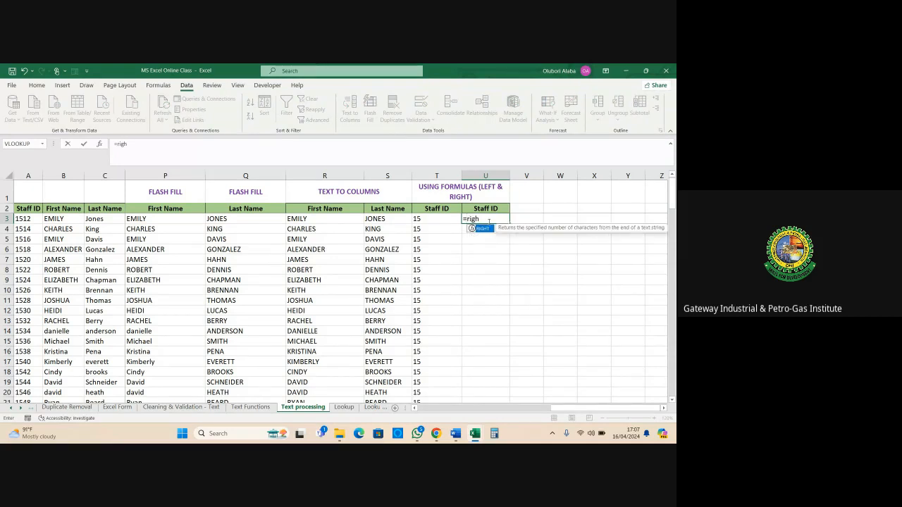
{"action": "key", "text": "Tab"}
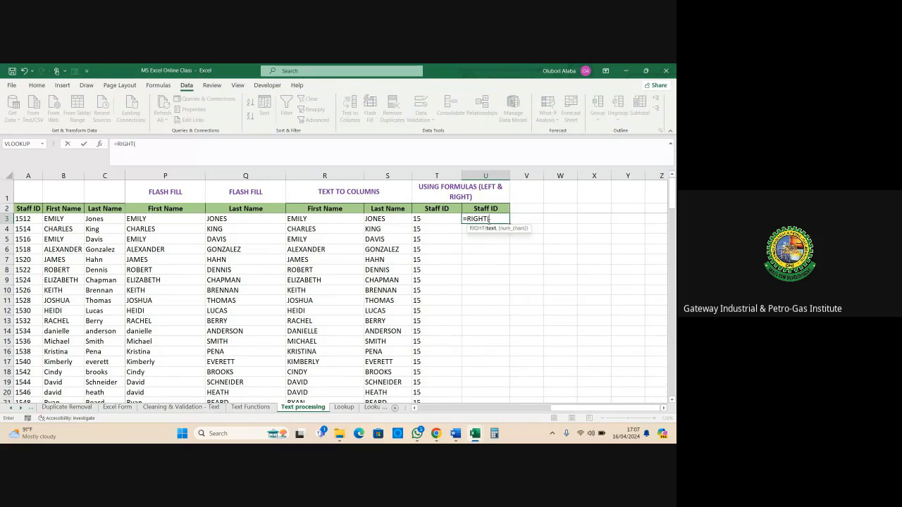
{"action": "left_click", "coordinate": [19, 218]}
{"action": "type", "text": ","}
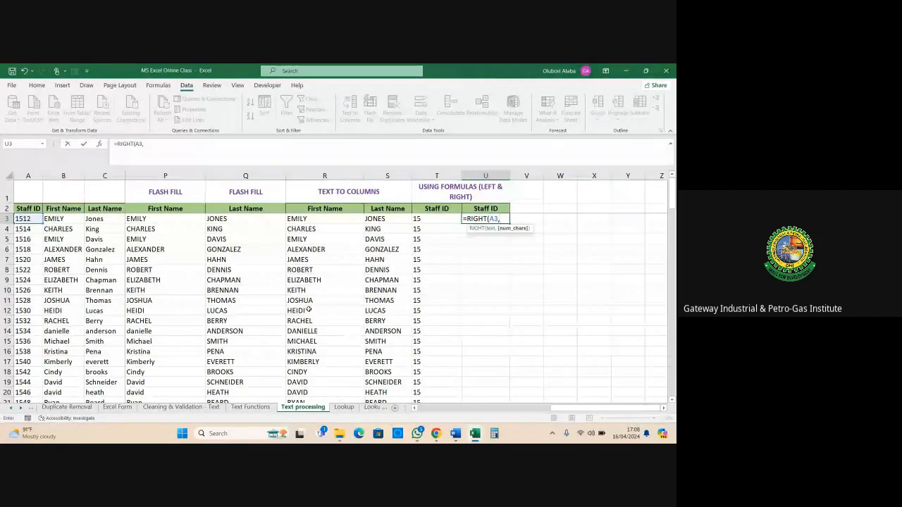
{"action": "type", "text": "2"}
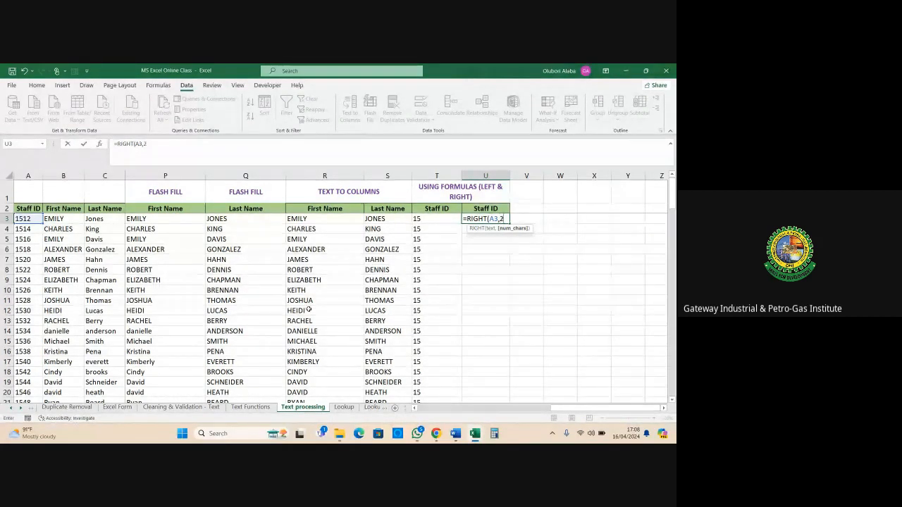
{"action": "key", "text": "Return"}
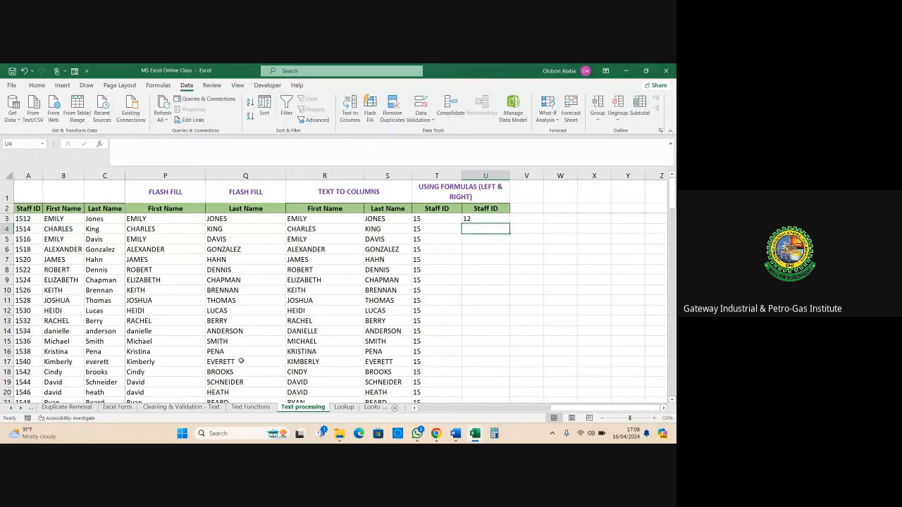
Fill the RIGHT formula from U3 down column U to the last staff row and check the extracted values
{"action": "left_click", "coordinate": [468, 219]}
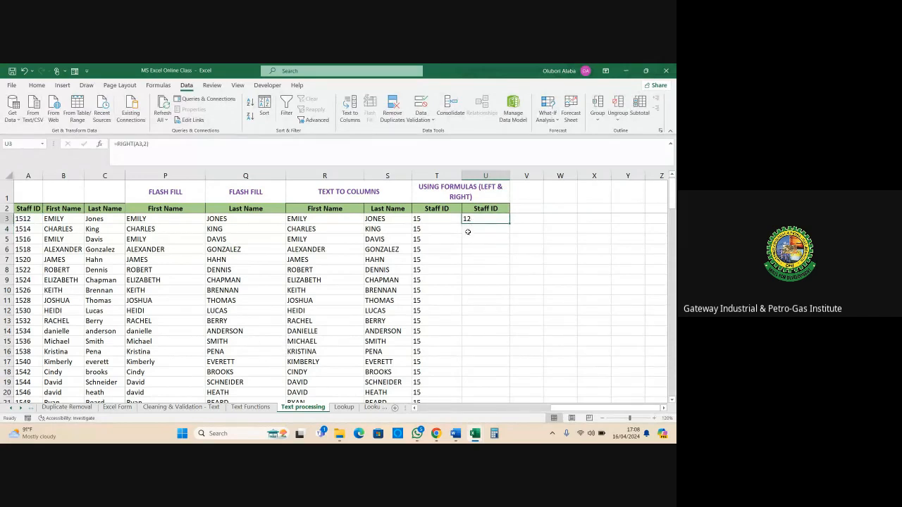
{"action": "double_click", "coordinate": [508, 223]}
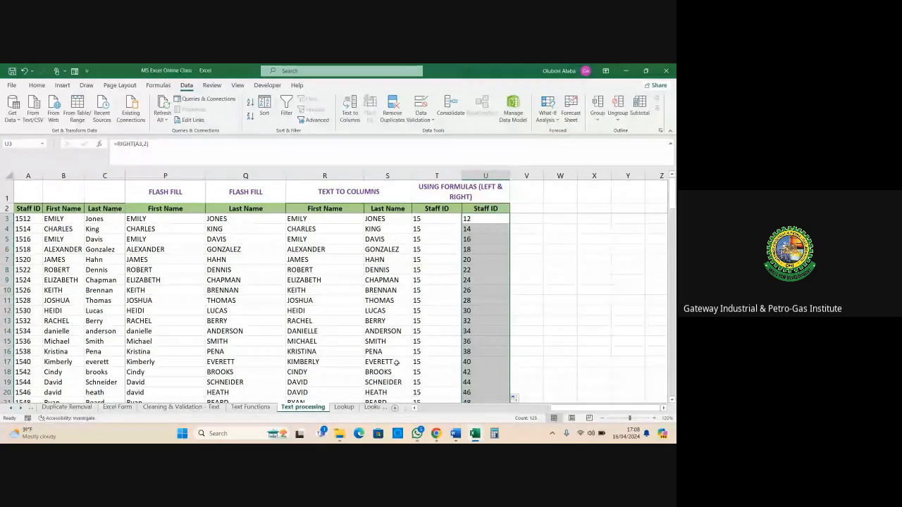
{"action": "scroll", "coordinate": [390, 322], "scroll_direction": "down", "scroll_amount": 6}
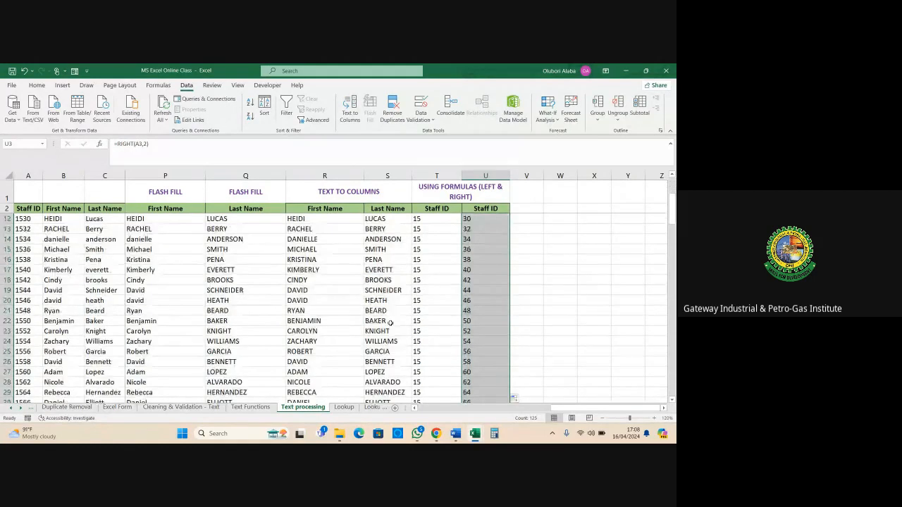
{"action": "scroll", "coordinate": [390, 323], "scroll_direction": "up", "scroll_amount": 6}
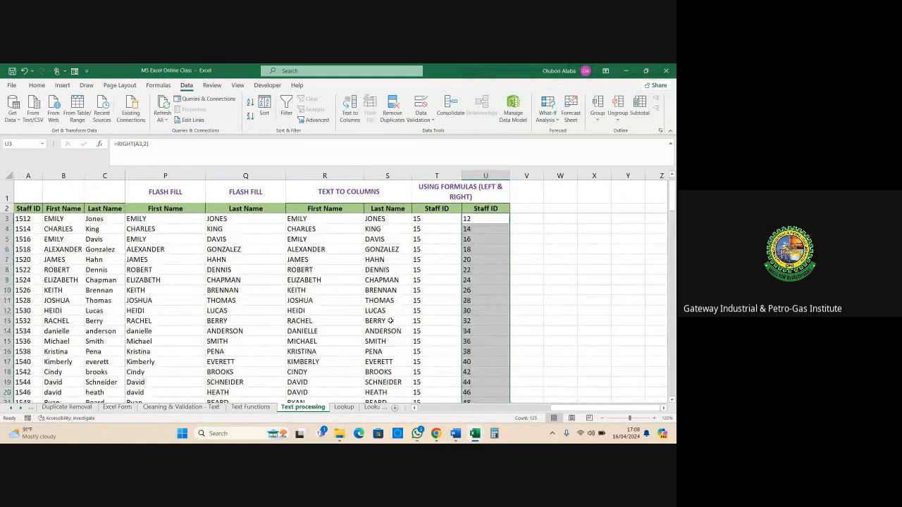
Open the Lookup sheet and examine the Student's Information headers, the Score column and the grading table
{"action": "left_click", "coordinate": [344, 407]}
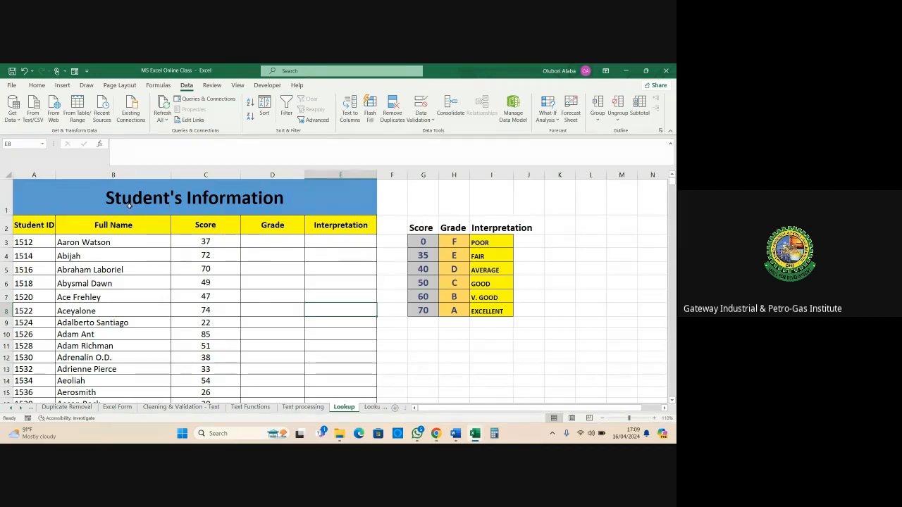
{"action": "left_click", "coordinate": [299, 202]}
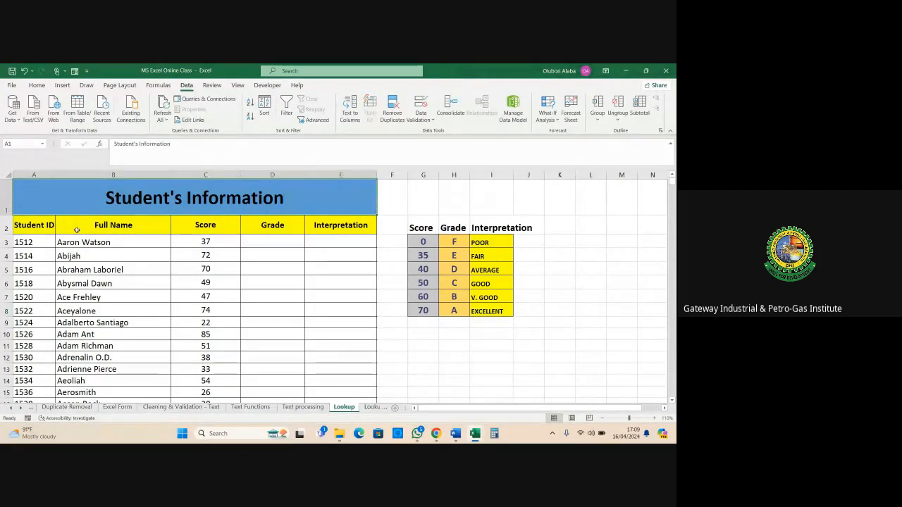
{"action": "left_click", "coordinate": [32, 228]}
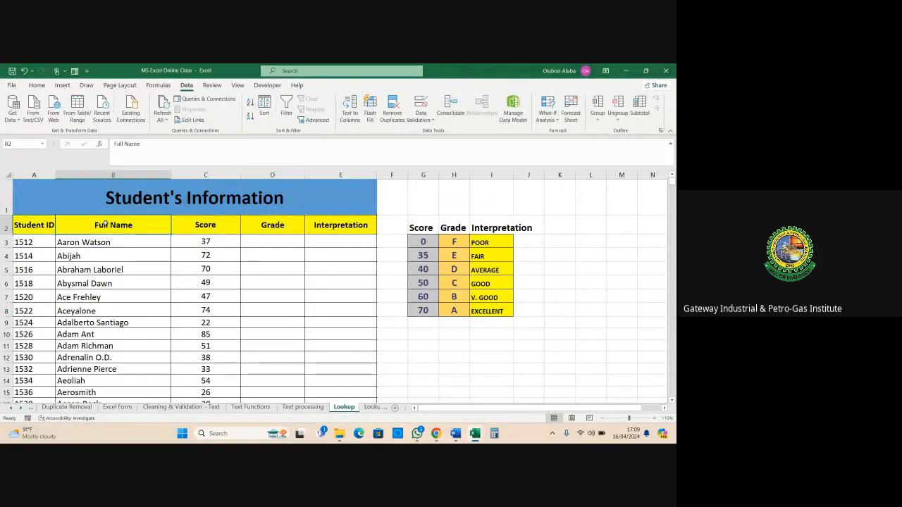
{"action": "key", "text": "Right"}
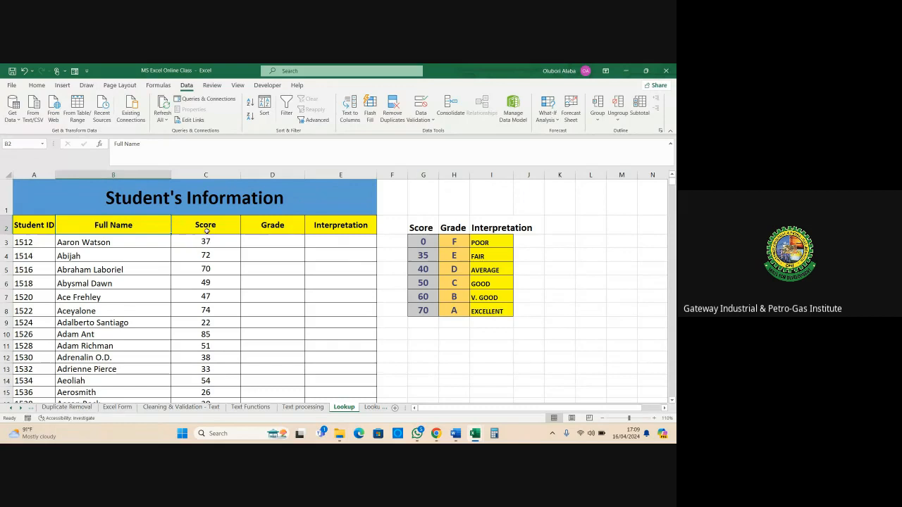
{"action": "left_click", "coordinate": [206, 175]}
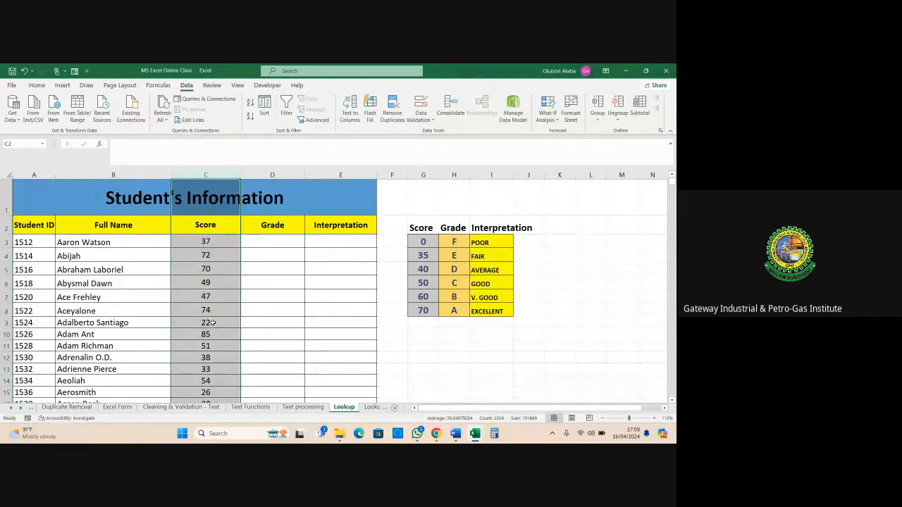
{"action": "left_click", "coordinate": [473, 357]}
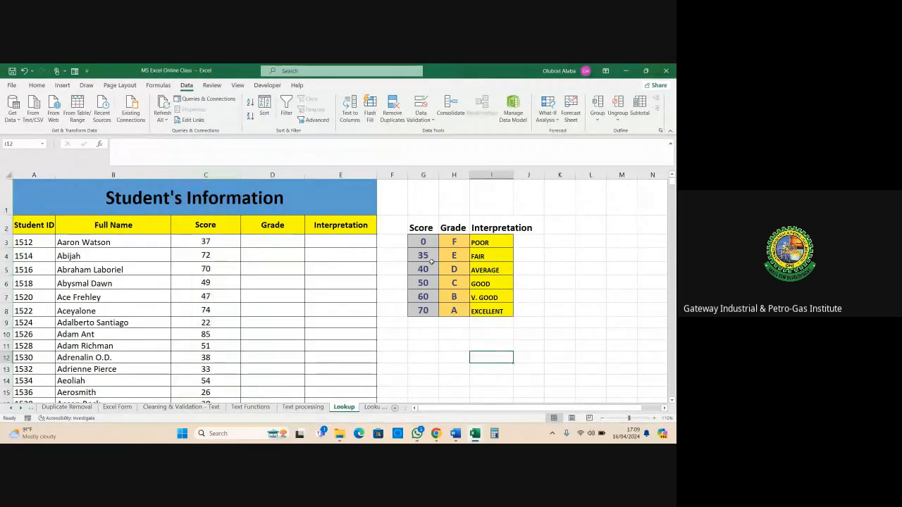
Examine the grading table in G2:I8 and its Score, Grade and Interpretation columns one by one
{"action": "left_click_drag", "start_coordinate": [421, 228], "coordinate": [496, 311]}
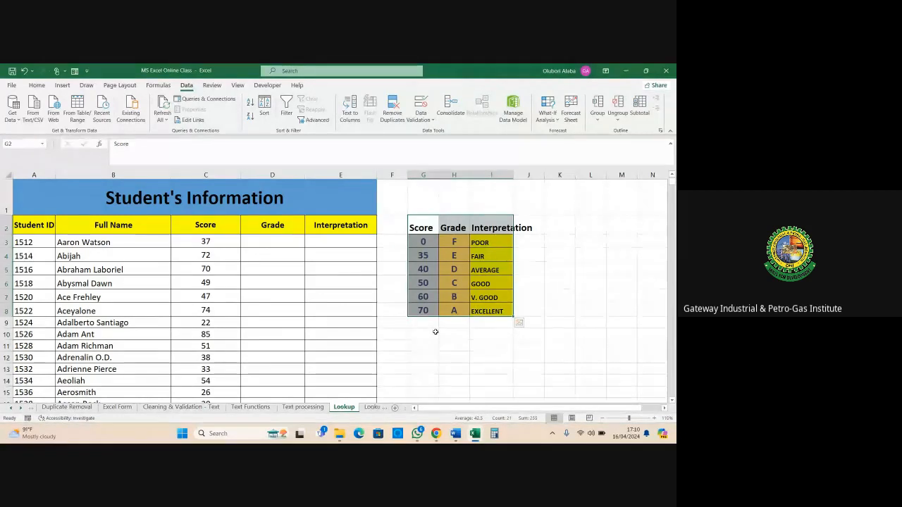
{"action": "left_click", "coordinate": [434, 341]}
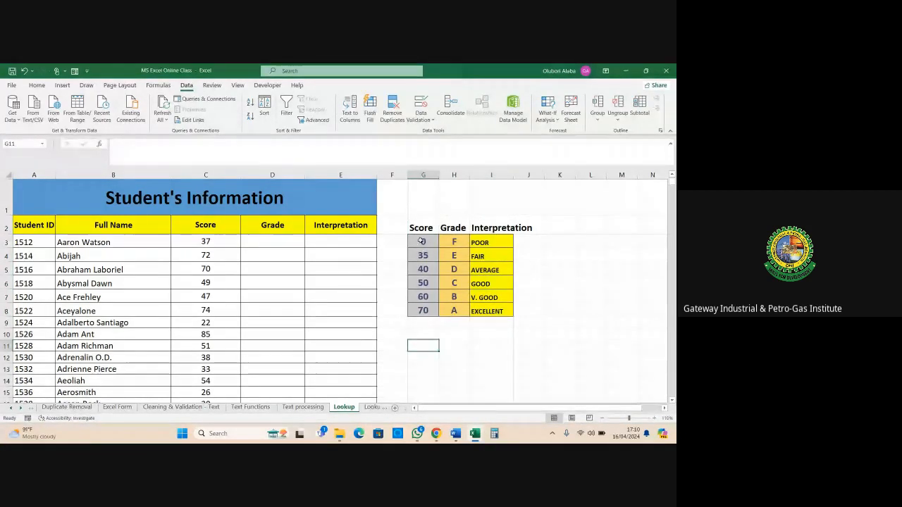
{"action": "left_click_drag", "start_coordinate": [421, 239], "coordinate": [423, 311]}
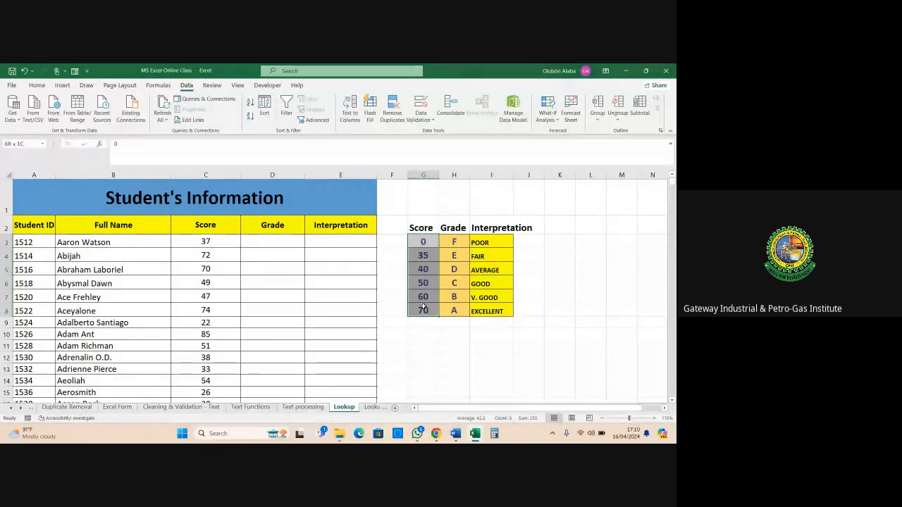
{"action": "left_click_drag", "start_coordinate": [456, 241], "coordinate": [454, 311]}
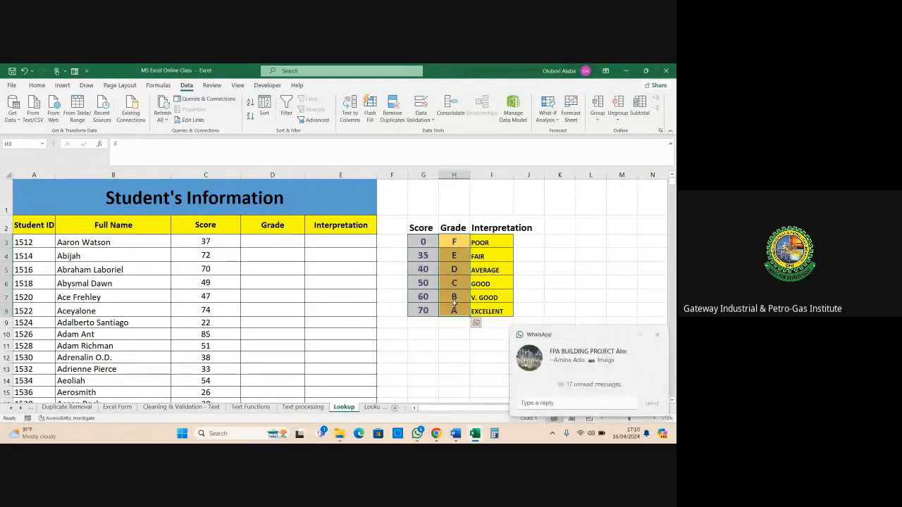
{"action": "left_click_drag", "start_coordinate": [483, 243], "coordinate": [484, 311]}
{"action": "left_click", "coordinate": [561, 295]}
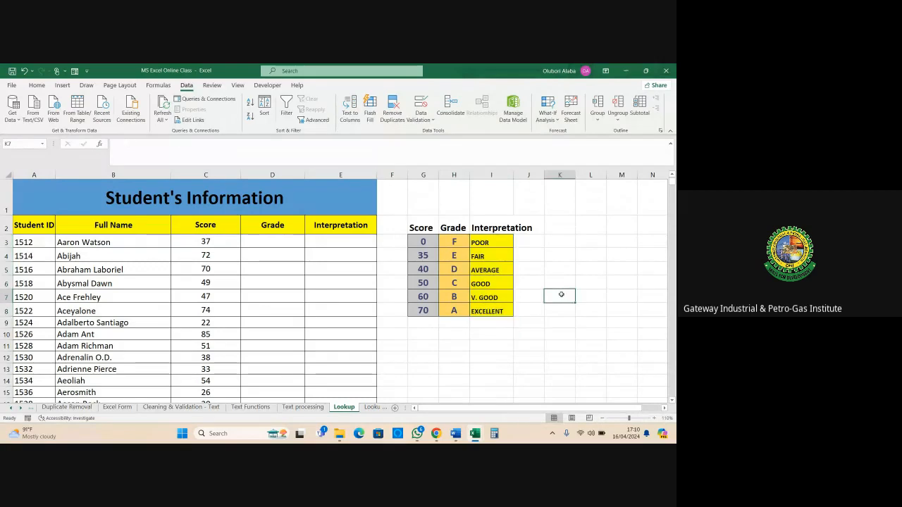
Examine how the 0, 35 and 70 score thresholds pair with their grades and interpretations in the grading table
{"action": "left_click", "coordinate": [423, 242]}
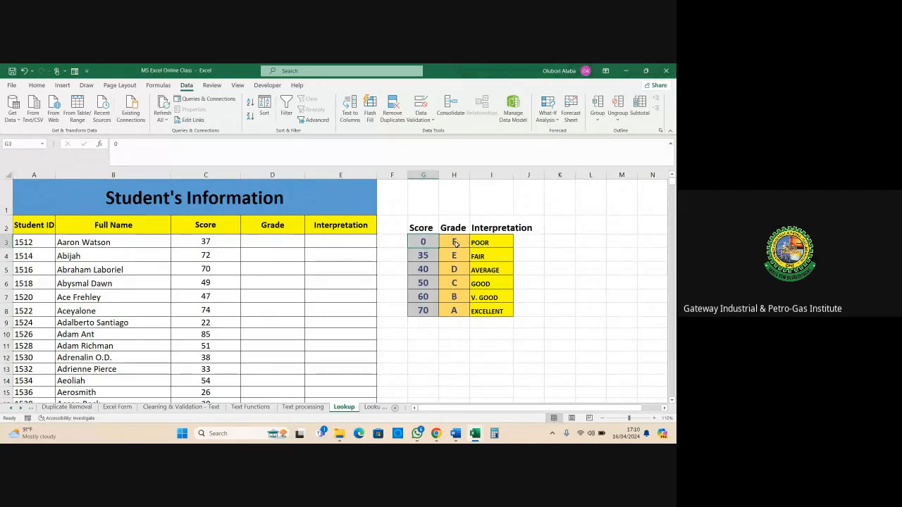
{"action": "left_click", "coordinate": [455, 242]}
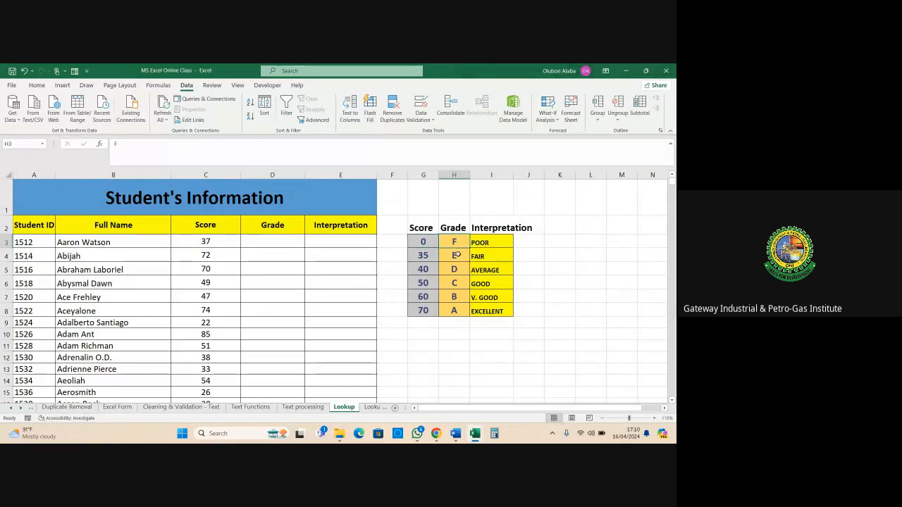
{"action": "left_click", "coordinate": [422, 256]}
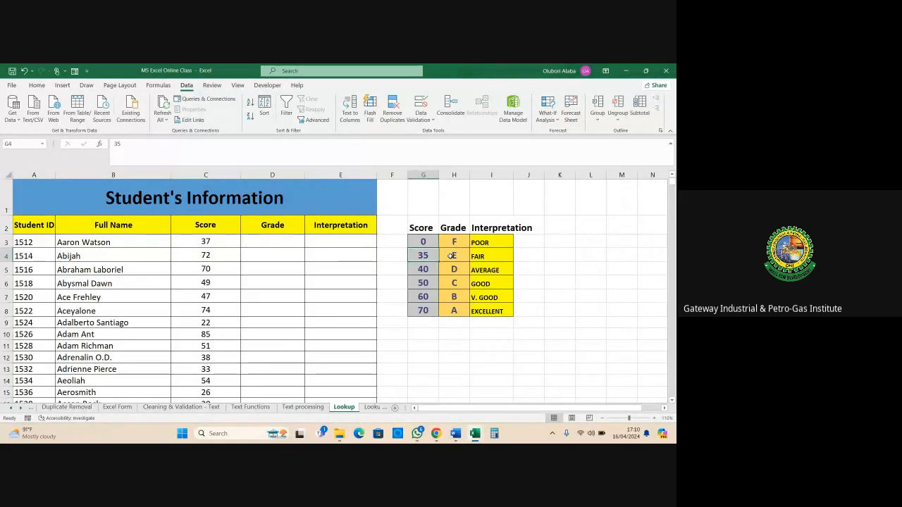
{"action": "left_click", "coordinate": [452, 255]}
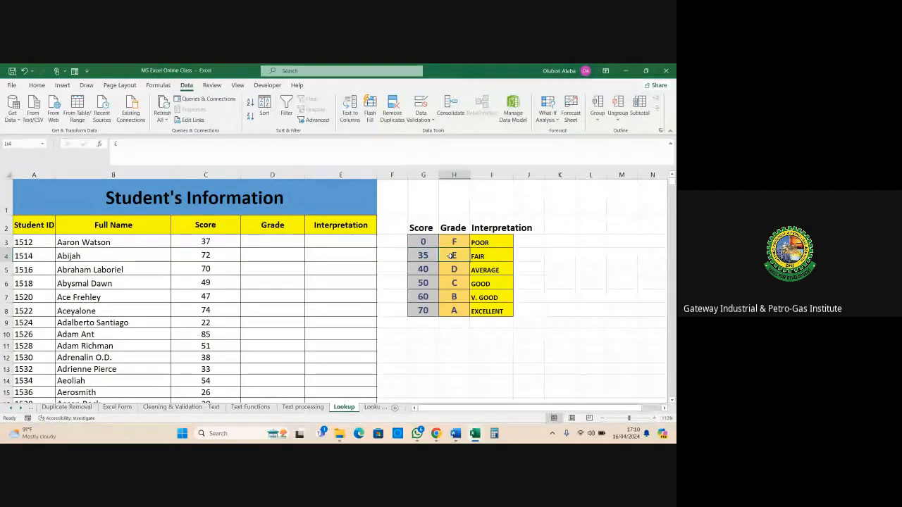
{"action": "left_click", "coordinate": [421, 311]}
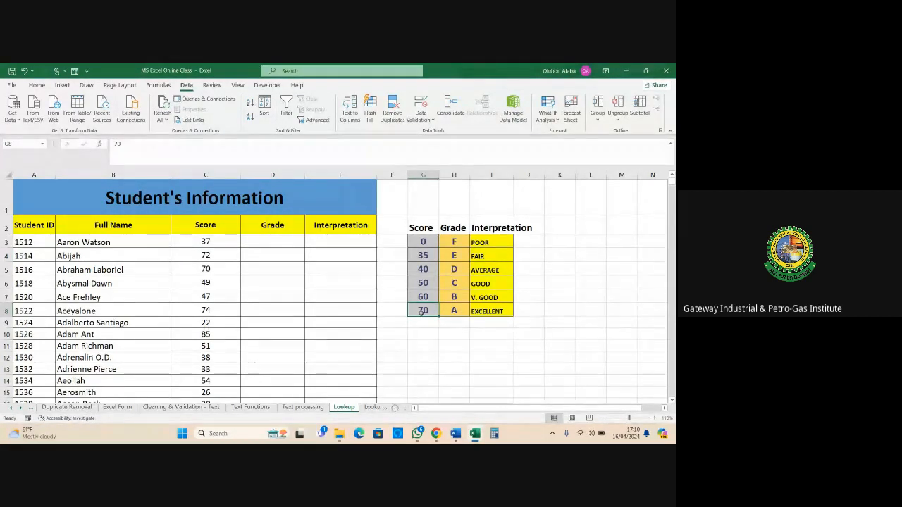
{"action": "left_click", "coordinate": [464, 314]}
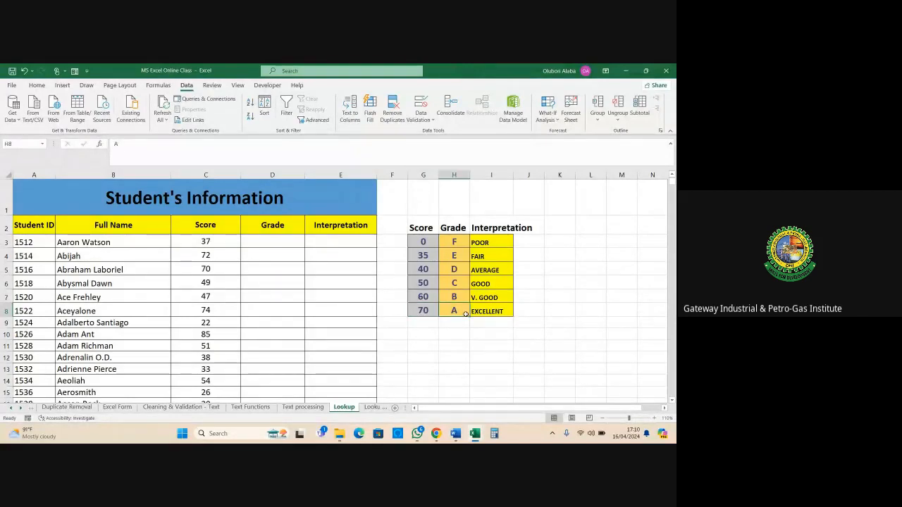
{"action": "left_click", "coordinate": [485, 313]}
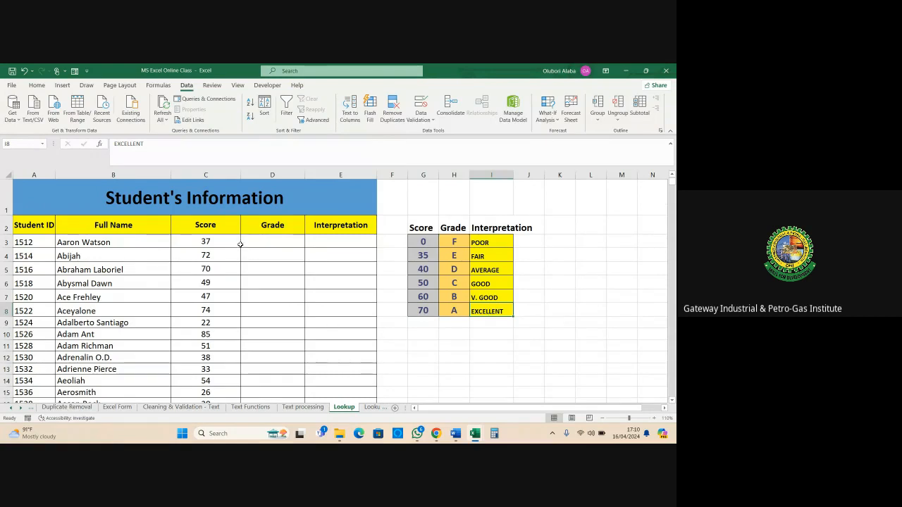
Examine the empty Grade and Interpretation cells of the Student's Information table, starting from row 3
{"action": "left_click", "coordinate": [266, 241]}
{"action": "left_click_drag", "start_coordinate": [266, 241], "coordinate": [272, 370]}
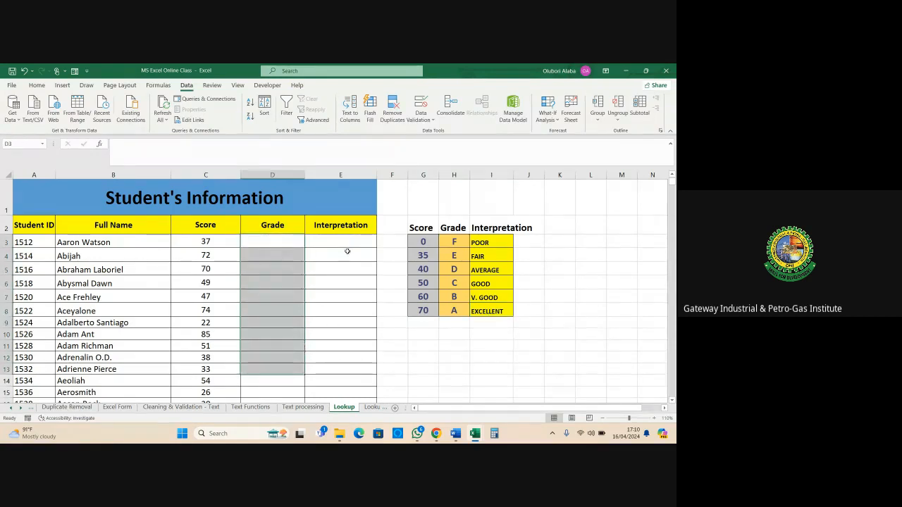
{"action": "left_click_drag", "start_coordinate": [345, 241], "coordinate": [361, 321]}
Try filling the first student's row manually with F in D3 and POOR in E3, and undo both entries
{"action": "left_click", "coordinate": [265, 240]}
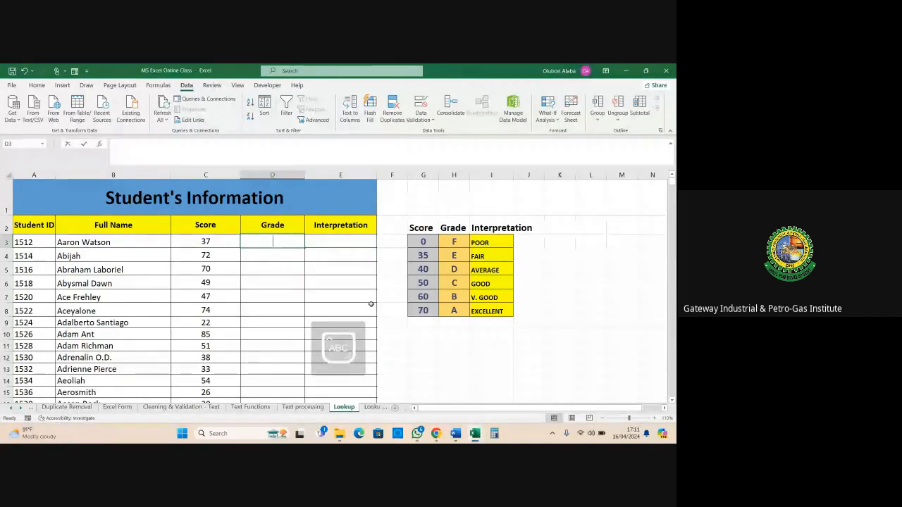
{"action": "type", "text": "F"}
{"action": "key", "text": "Tab"}
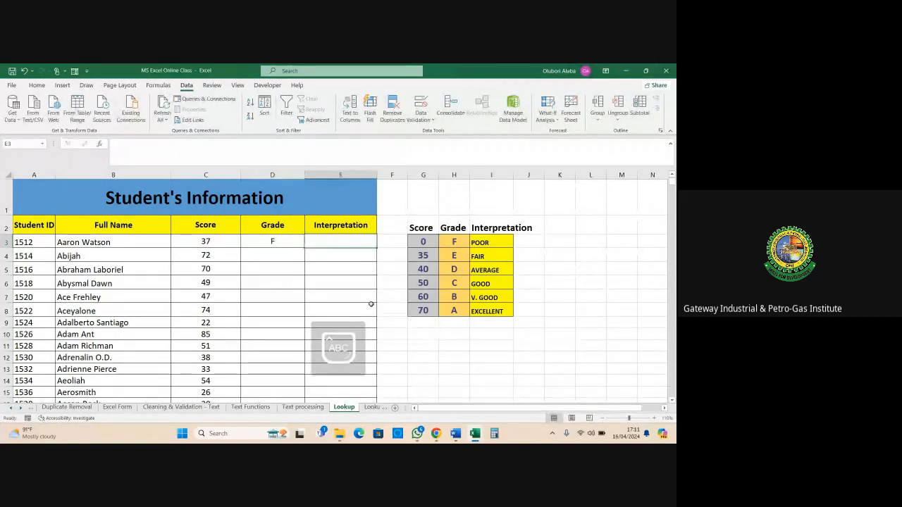
{"action": "type", "text": "P"}
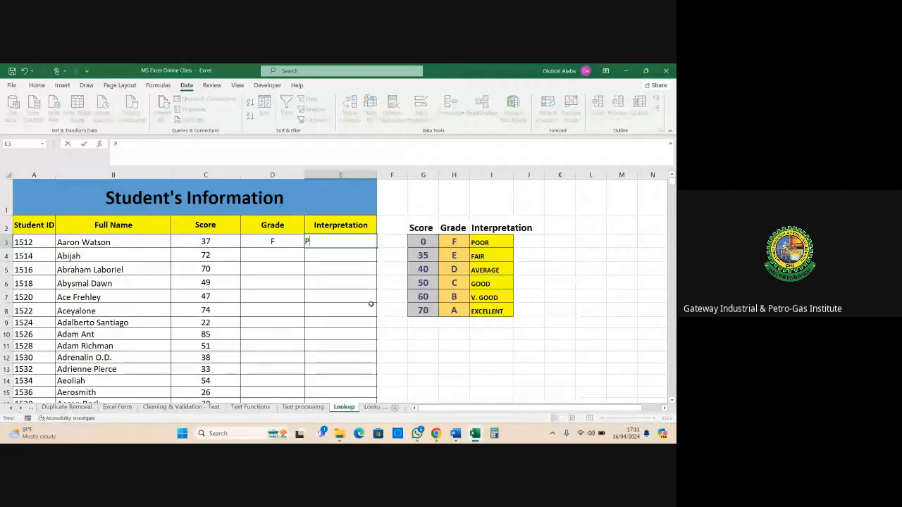
{"action": "type", "text": "OOR"}
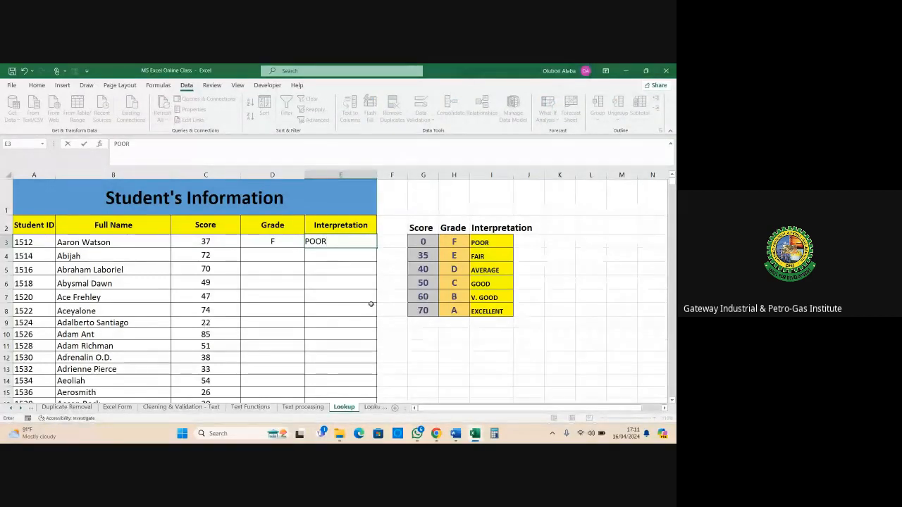
{"action": "key", "text": "Return"}
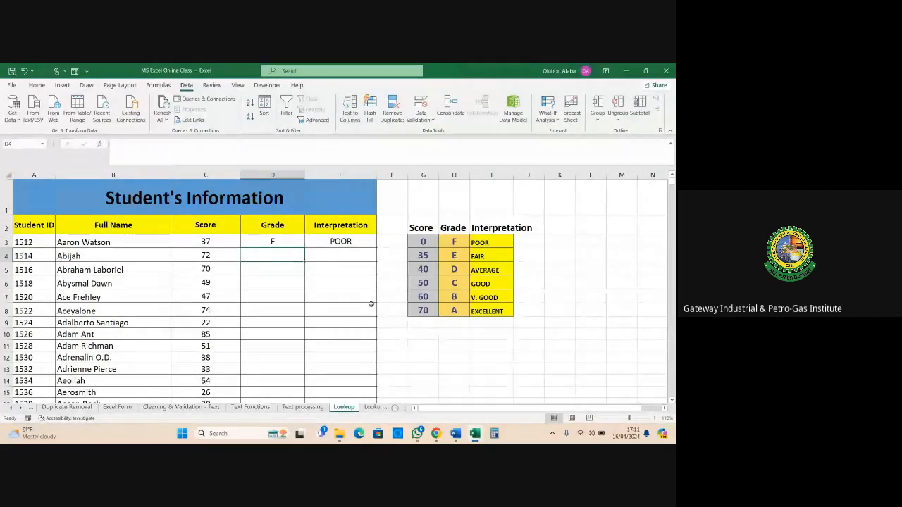
{"action": "key", "text": "ctrl+z"}
{"action": "key", "text": "ctrl+z"}
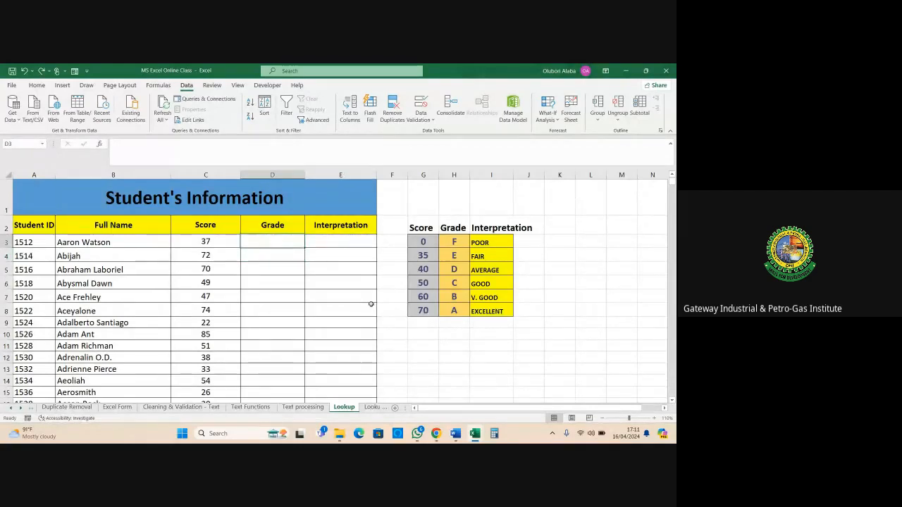
Select the Student ID column from A2 down to its last record to examine how far the student list extends
{"action": "left_click", "coordinate": [33, 226]}
{"action": "key", "text": "ctrl+shift+Down"}
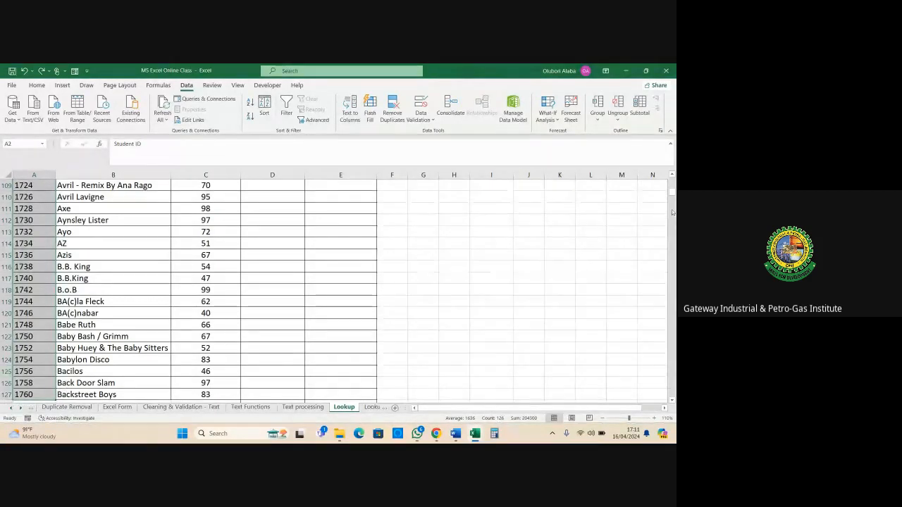
{"action": "left_click_drag", "start_coordinate": [672, 192], "coordinate": [672, 181]}
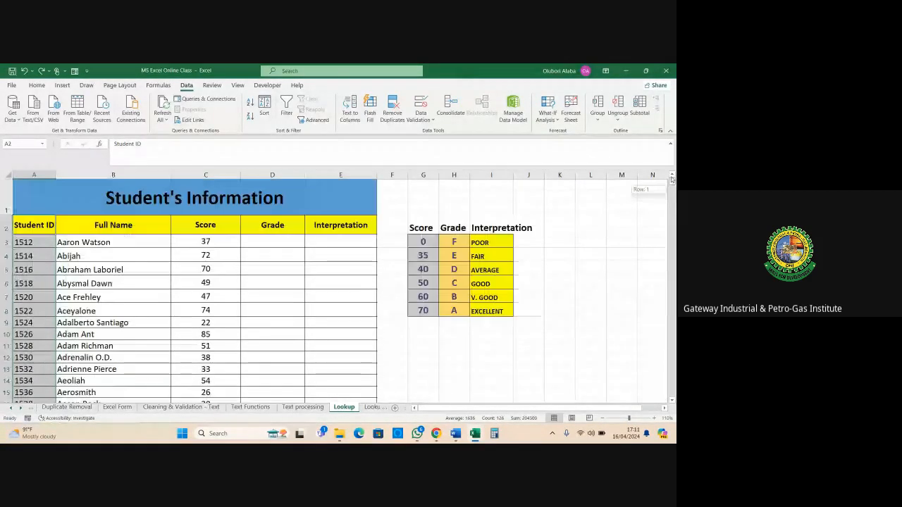
{"action": "left_click", "coordinate": [281, 305]}
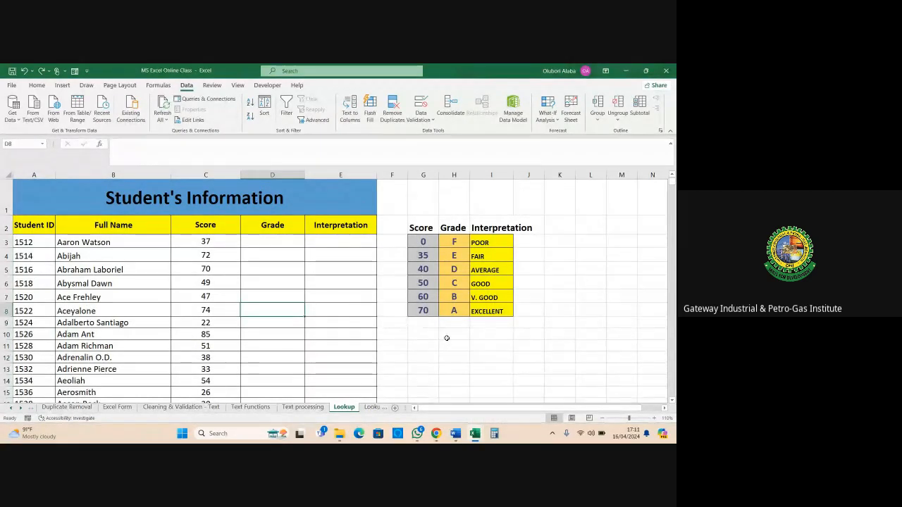
Review the full grading table in G2:I8, including its headers, as the reference for the lookup
{"action": "left_click_drag", "start_coordinate": [421, 227], "coordinate": [507, 311]}
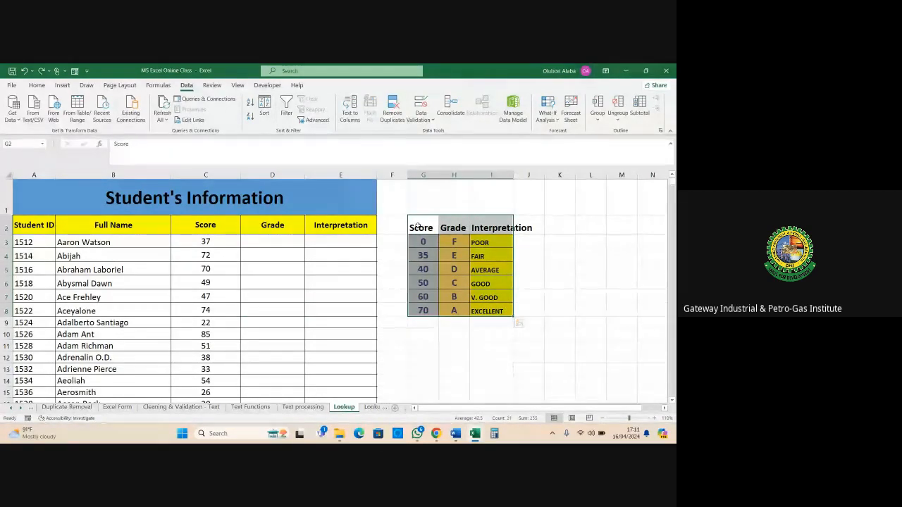
{"action": "left_click_drag", "start_coordinate": [420, 228], "coordinate": [497, 310]}
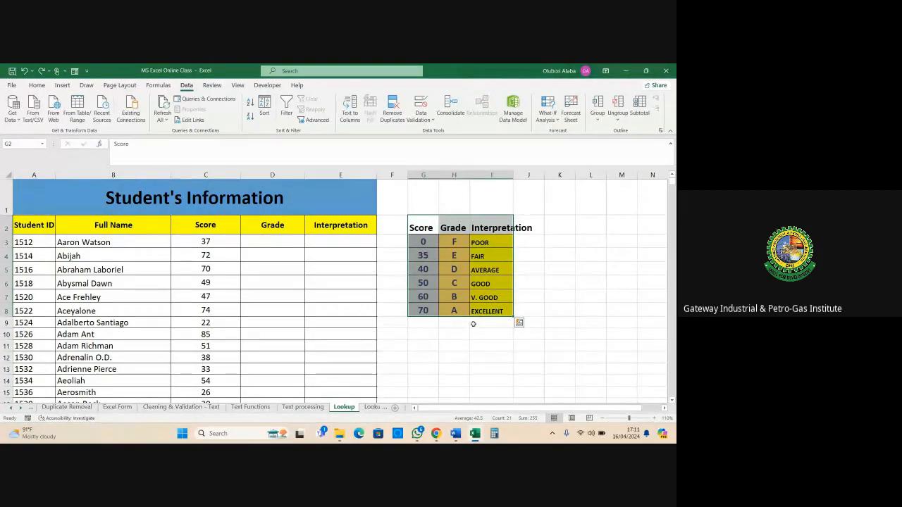
{"action": "left_click", "coordinate": [473, 328]}
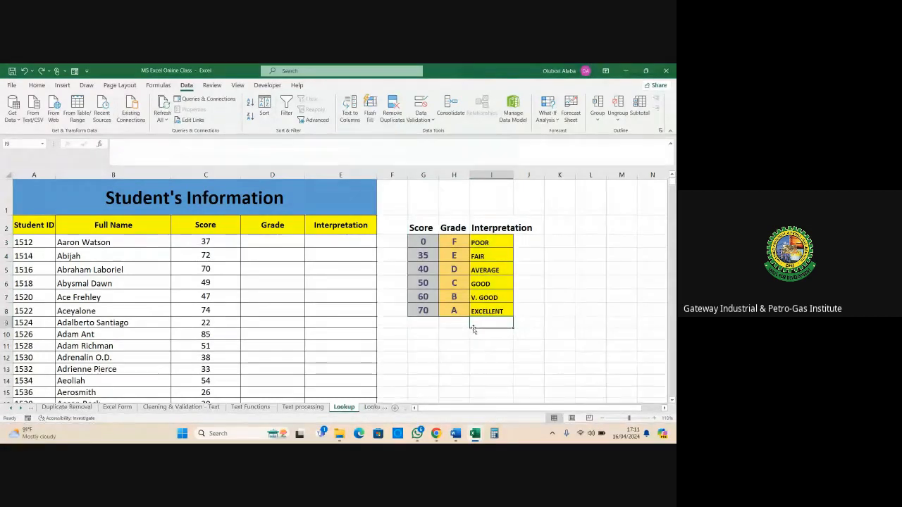
{"action": "left_click", "coordinate": [457, 333]}
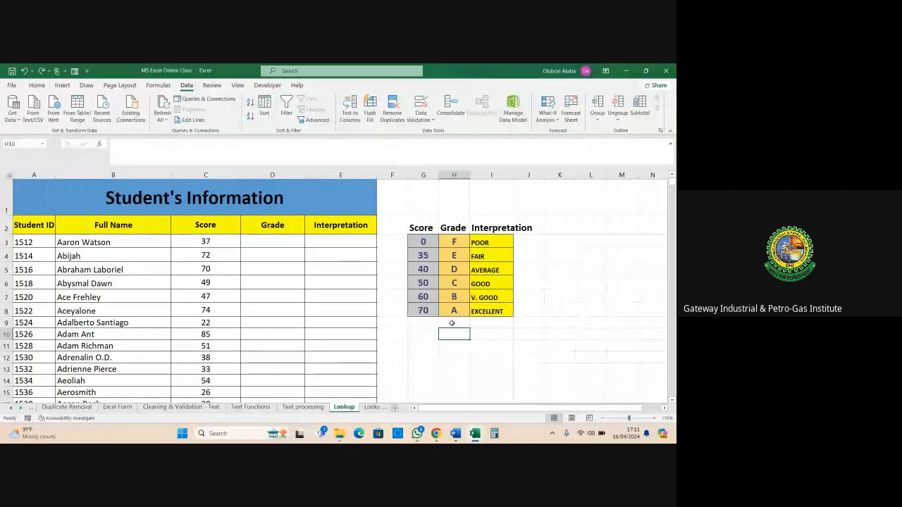
Compare the first student's score in C3 with the grading table to identify the matching grade and interpretation
{"action": "left_click", "coordinate": [206, 242]}
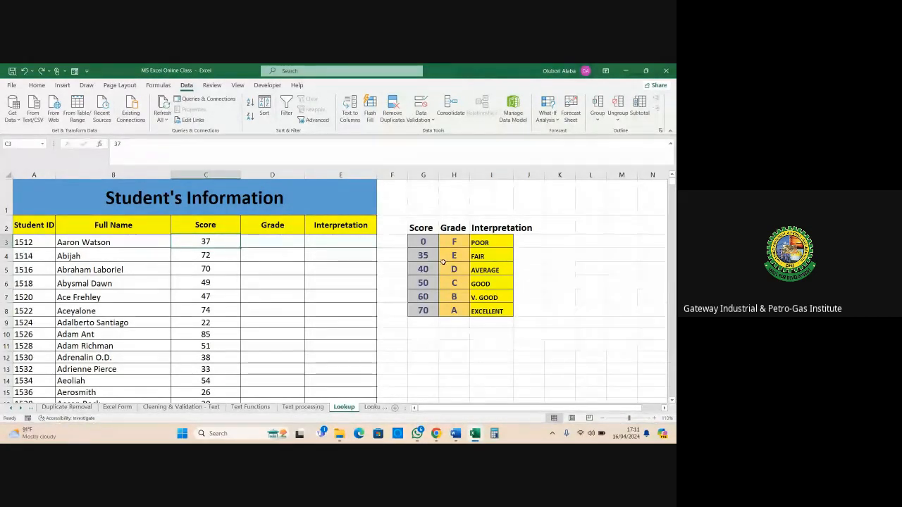
{"action": "left_click_drag", "start_coordinate": [422, 241], "coordinate": [487, 310]}
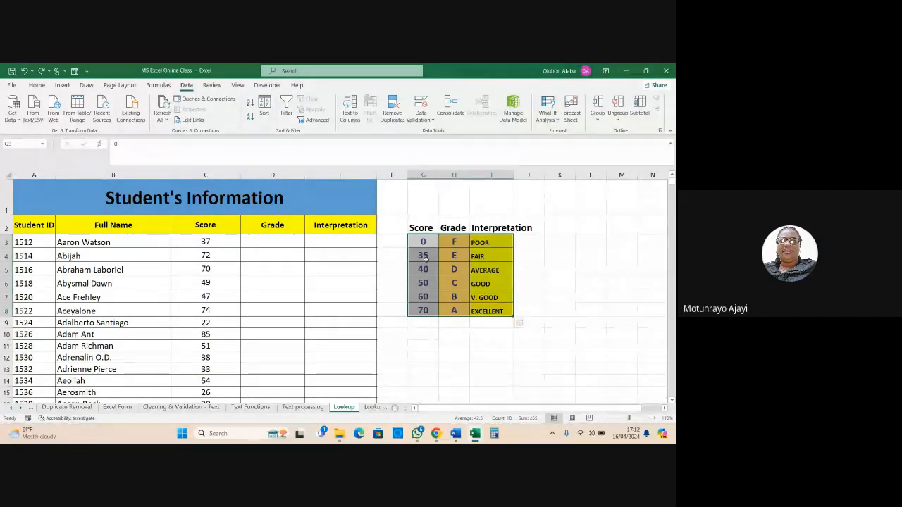
{"action": "left_click", "coordinate": [449, 256]}
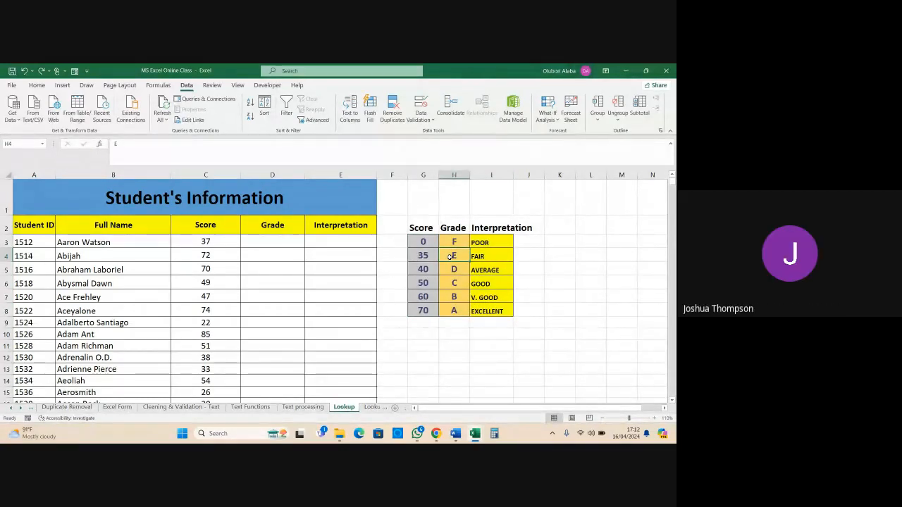
{"action": "left_click", "coordinate": [209, 242]}
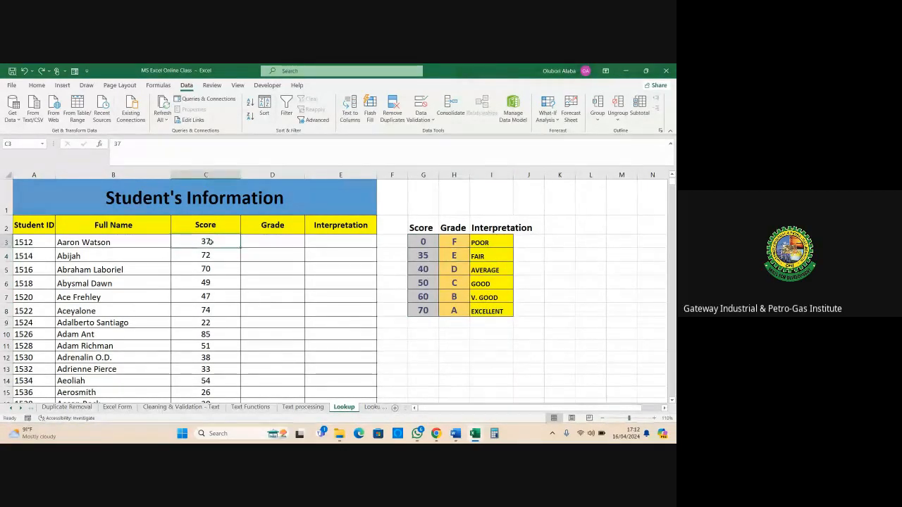
{"action": "left_click", "coordinate": [454, 257]}
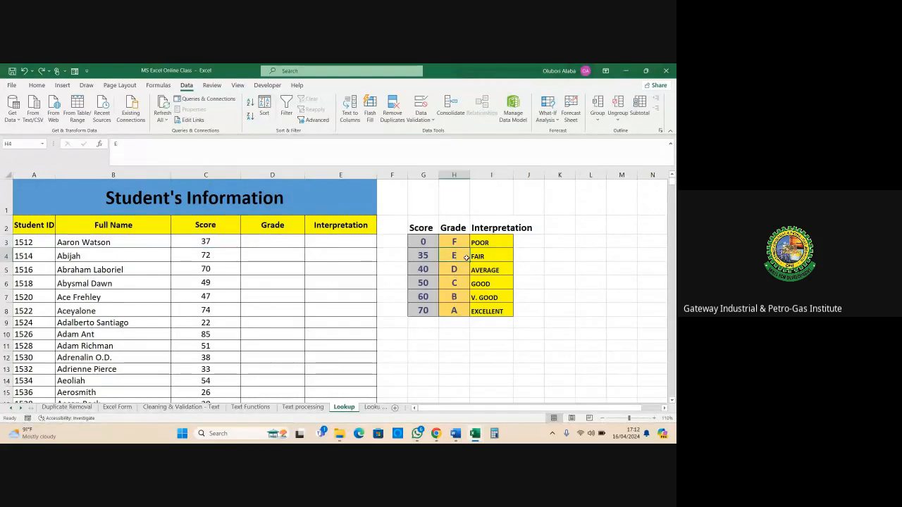
{"action": "left_click", "coordinate": [497, 254]}
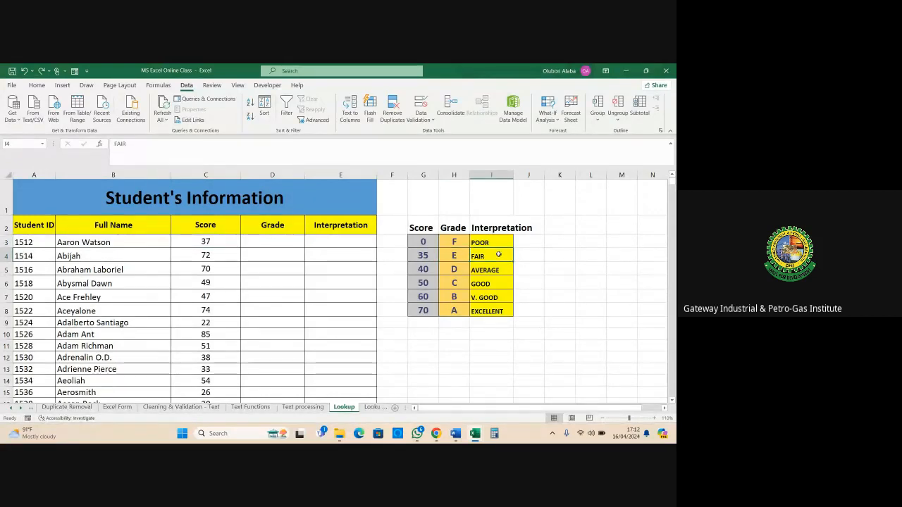
Compare the second student's score in C4 with the grading table's score column to identify the matching grade and interpretation
{"action": "left_click", "coordinate": [198, 265]}
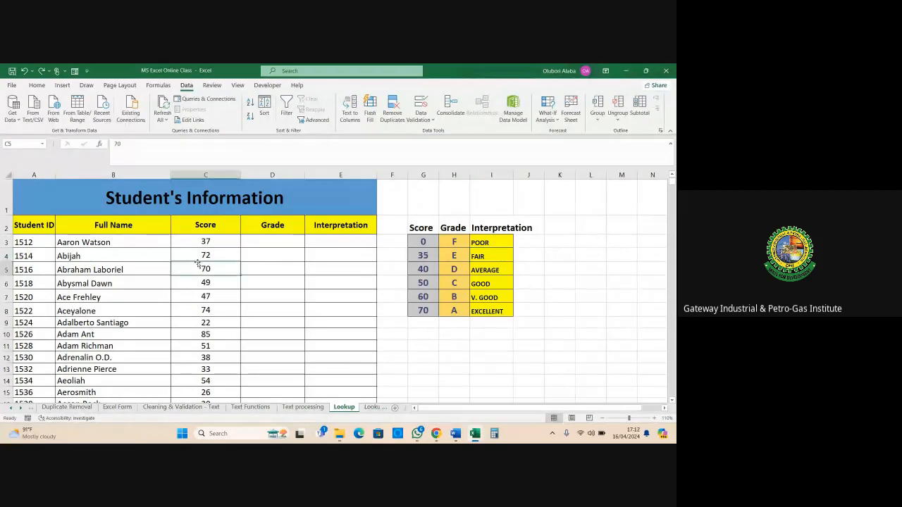
{"action": "left_click", "coordinate": [198, 258]}
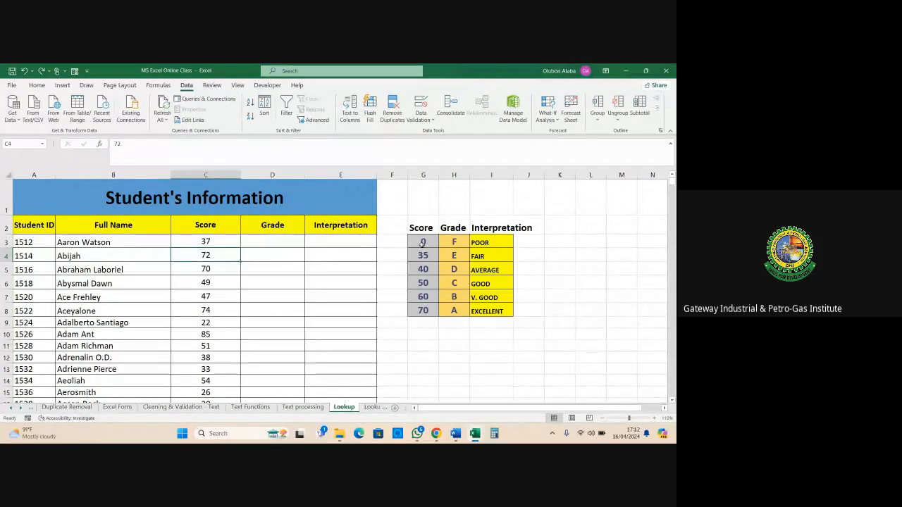
{"action": "left_click_drag", "start_coordinate": [423, 242], "coordinate": [424, 303]}
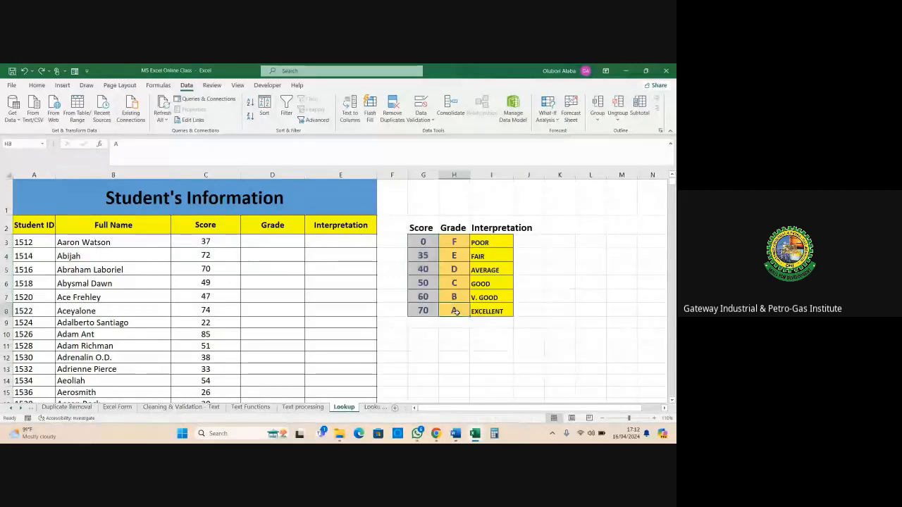
{"action": "left_click", "coordinate": [455, 311]}
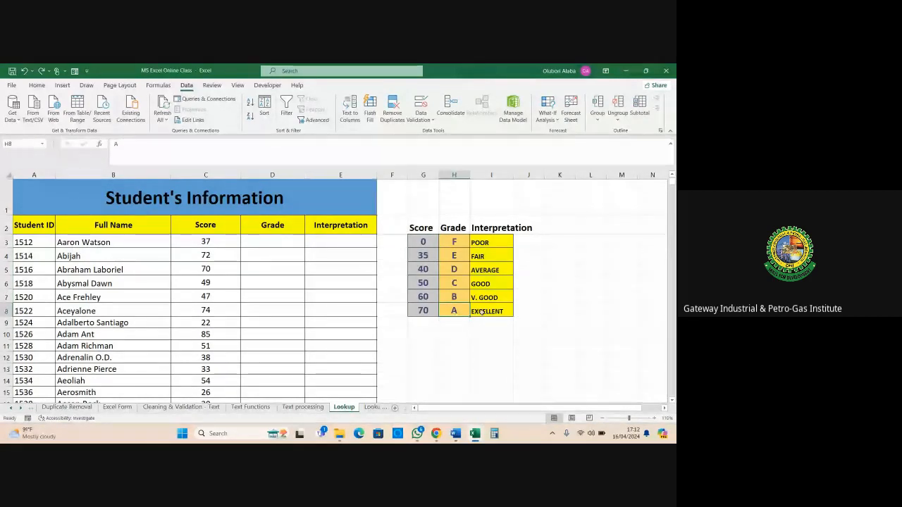
{"action": "left_click", "coordinate": [482, 311]}
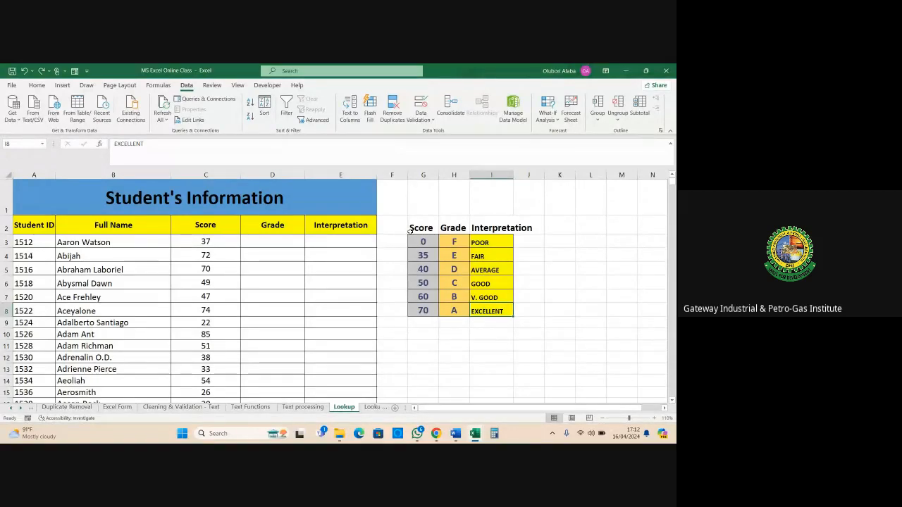
Review the grading table with its headers, and its data range G3:I8 on its own, as the lookup source
{"action": "left_click_drag", "start_coordinate": [415, 228], "coordinate": [503, 321]}
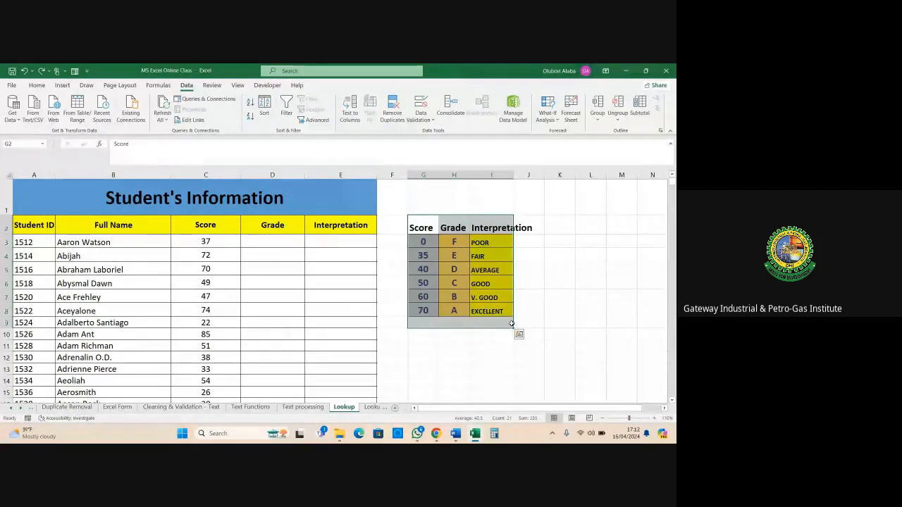
{"action": "left_click", "coordinate": [536, 322]}
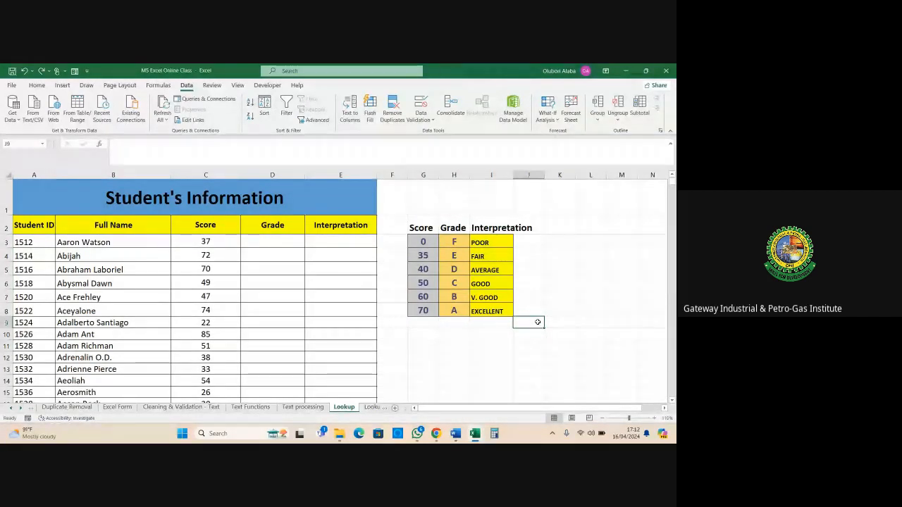
{"action": "left_click_drag", "start_coordinate": [392, 242], "coordinate": [476, 273]}
{"action": "left_click", "coordinate": [423, 241]}
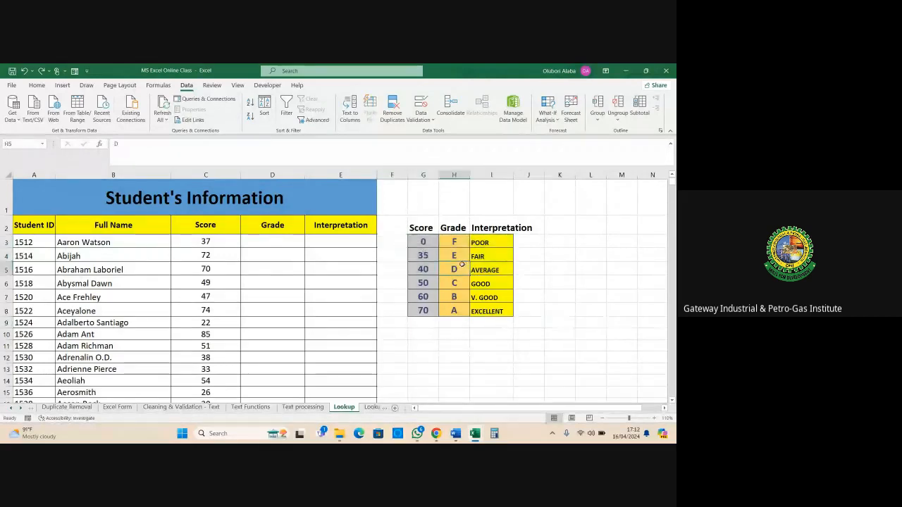
{"action": "left_click_drag", "start_coordinate": [423, 241], "coordinate": [488, 308]}
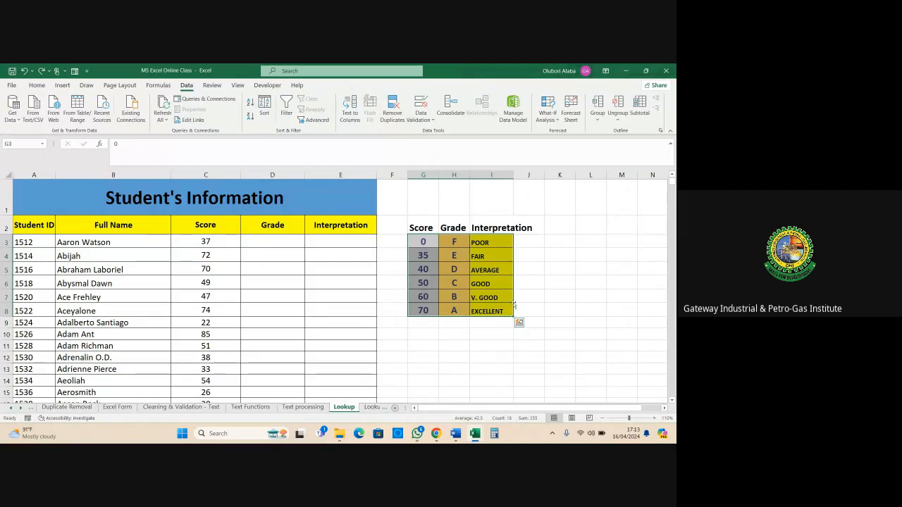
{"action": "left_click", "coordinate": [587, 280]}
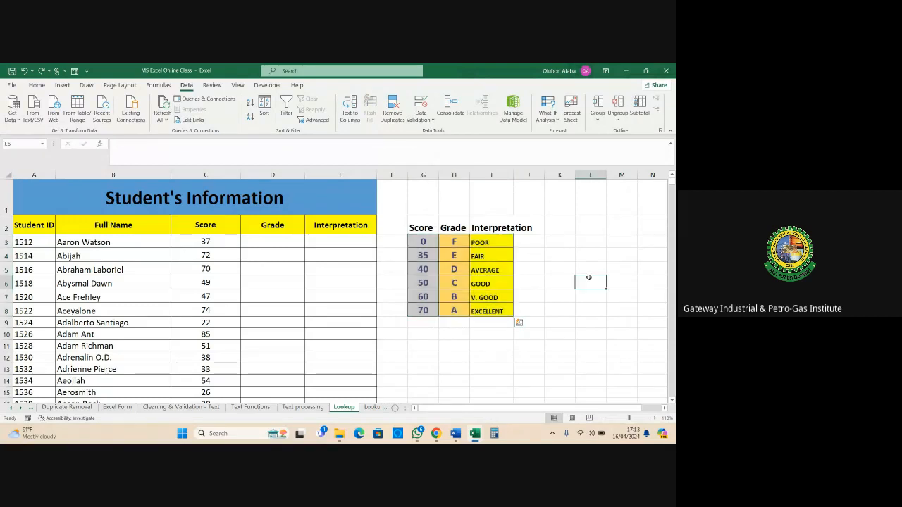
Enter =LOOKUP(C3,$G$3:$G$8,$H$3:$H$8) in D3 to return the first student's grade from the score
{"action": "left_click", "coordinate": [272, 241]}
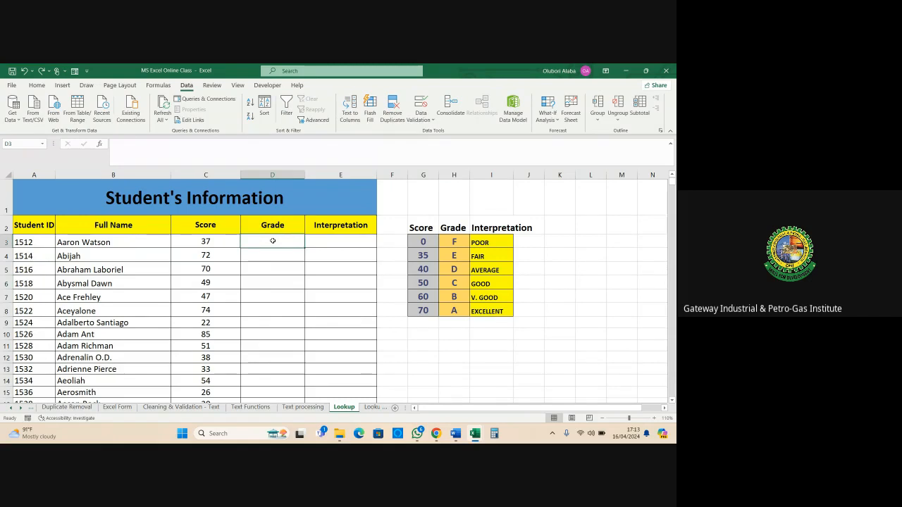
{"action": "type", "text": "="}
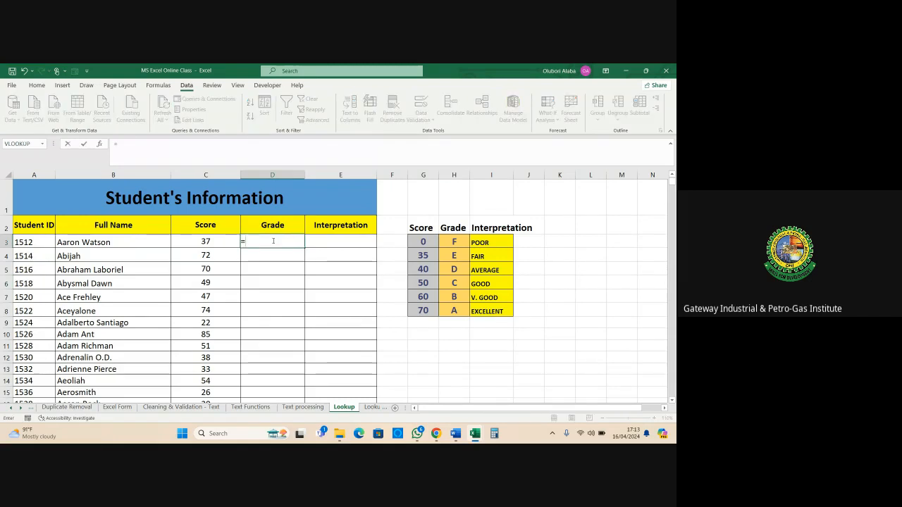
{"action": "type", "text": "LOO"}
{"action": "key", "text": "Tab"}
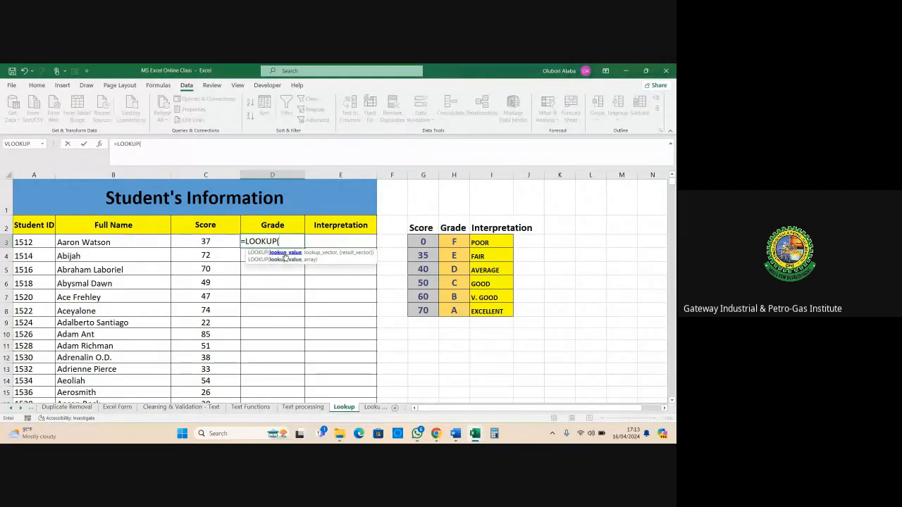
{"action": "left_click", "coordinate": [211, 242]}
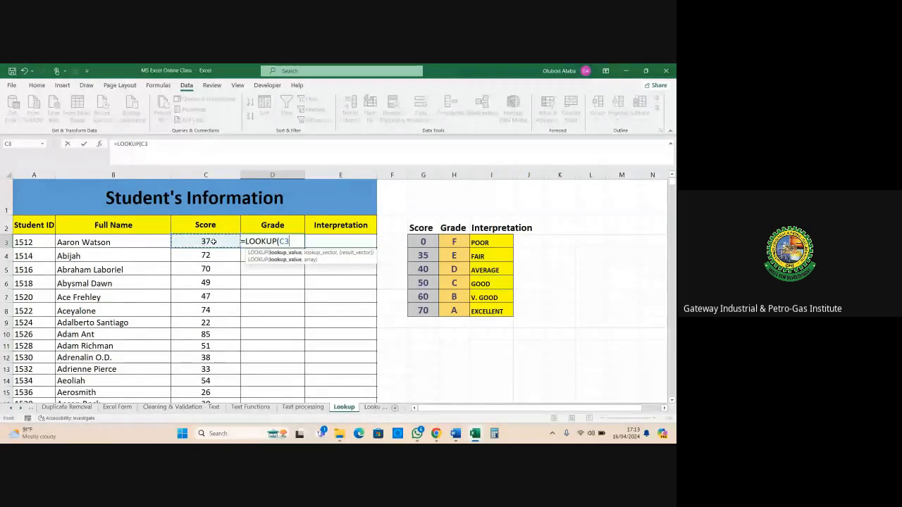
{"action": "type", "text": ","}
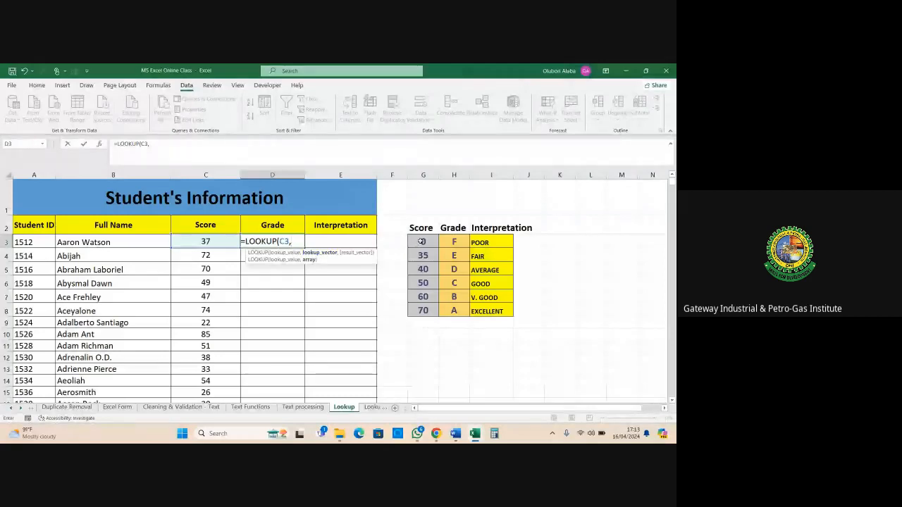
{"action": "left_click_drag", "start_coordinate": [423, 242], "coordinate": [425, 310]}
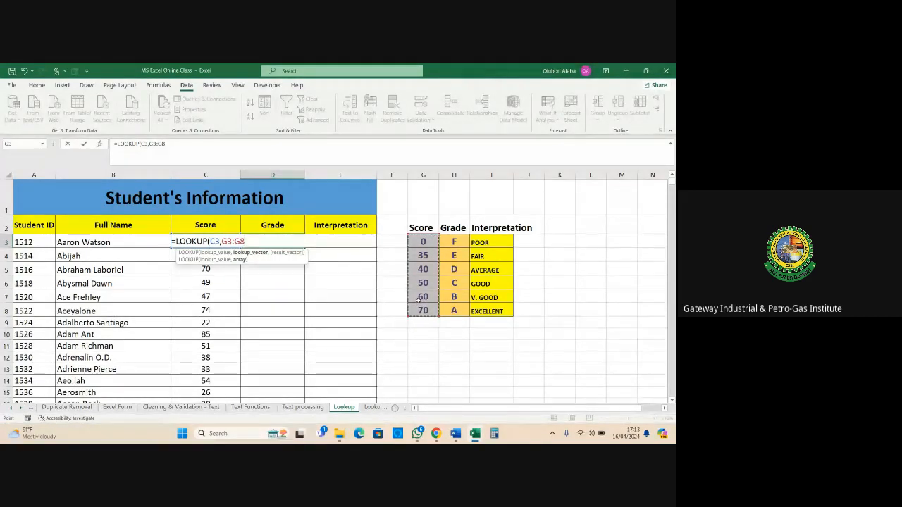
{"action": "key", "text": "F4"}
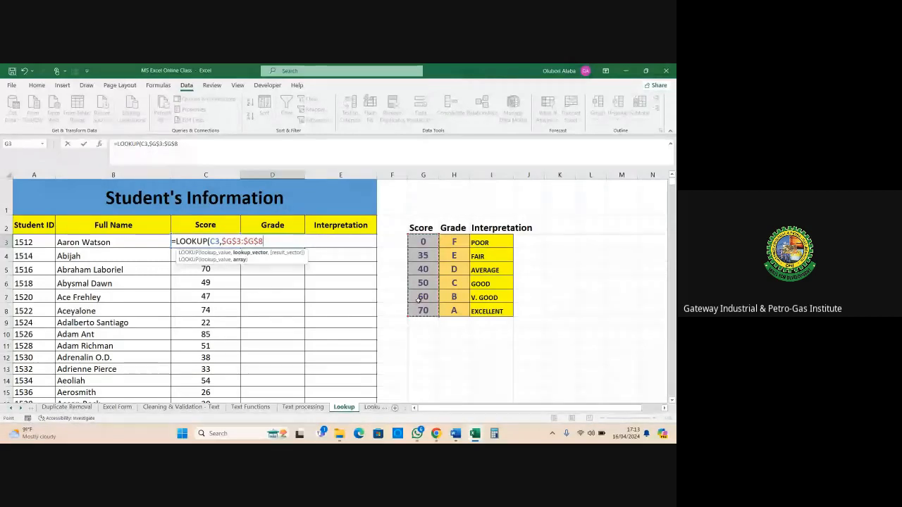
{"action": "type", "text": ","}
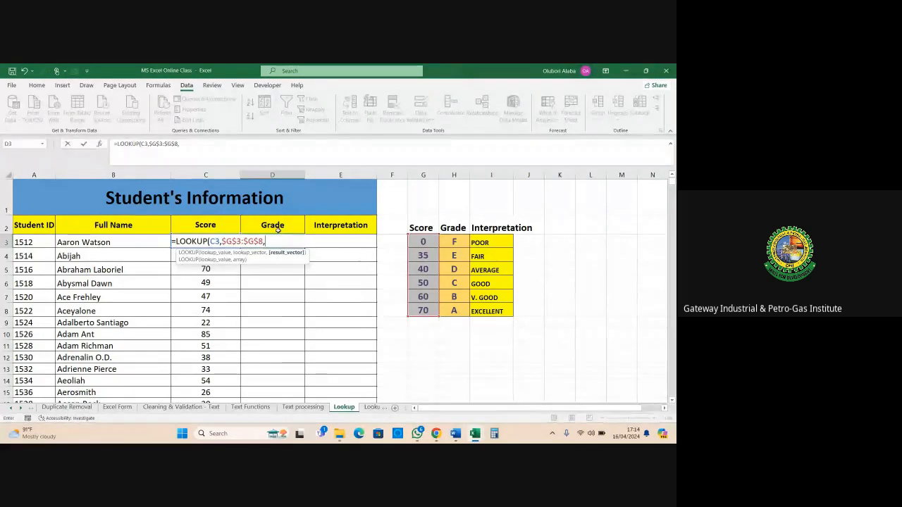
{"action": "left_click_drag", "start_coordinate": [453, 242], "coordinate": [455, 283]}
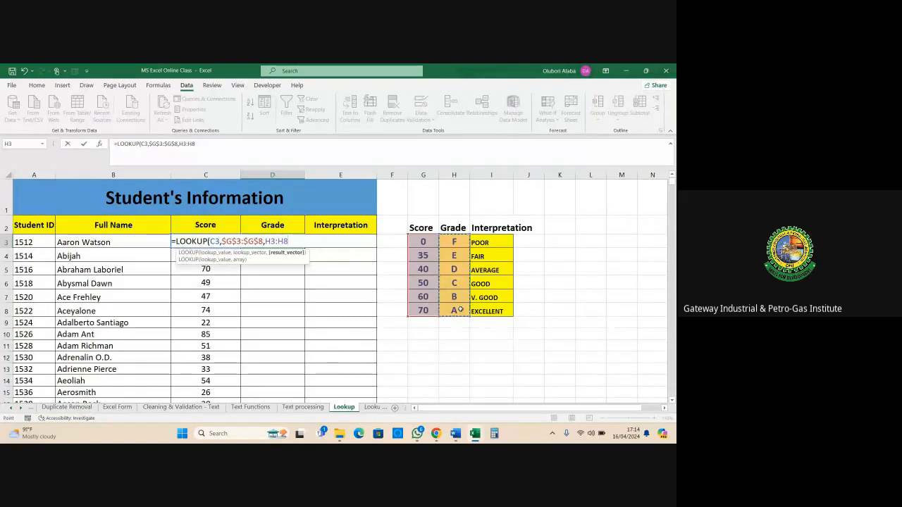
{"action": "key", "text": "F4"}
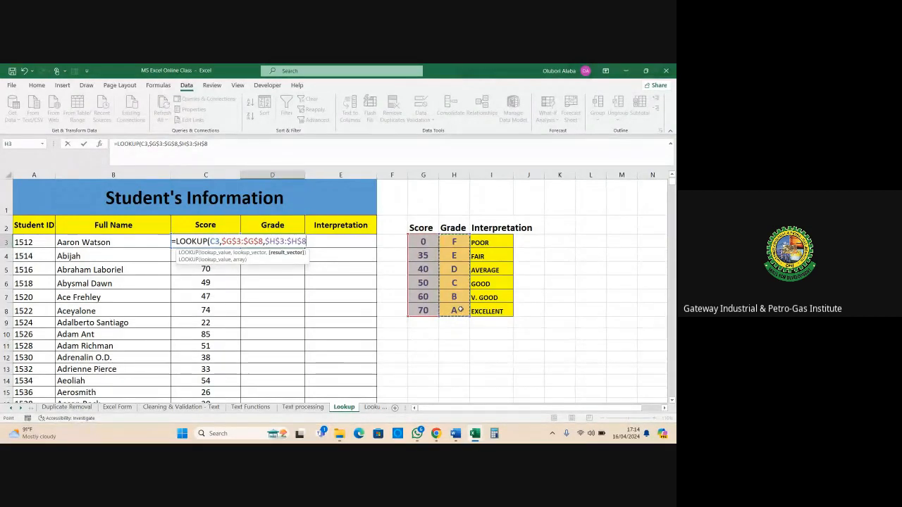
{"action": "key", "text": "Return"}
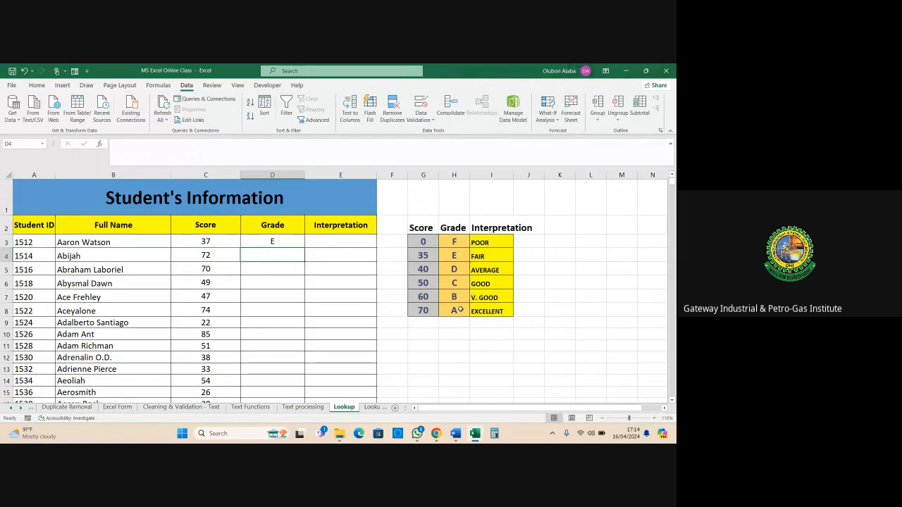
Check the first student's grade against the score in C3 and fill the D3 formula down the whole Grade column
{"action": "left_click", "coordinate": [265, 246]}
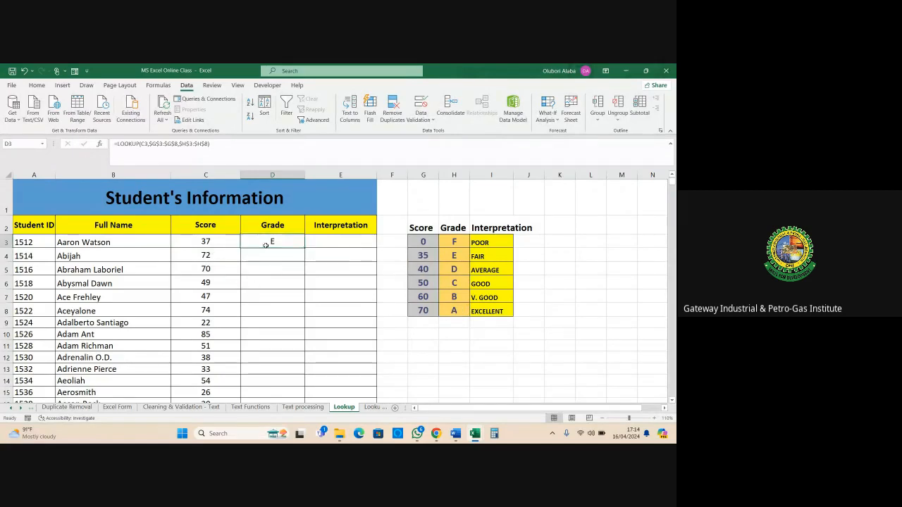
{"action": "left_click", "coordinate": [226, 243]}
{"action": "left_click", "coordinate": [274, 243]}
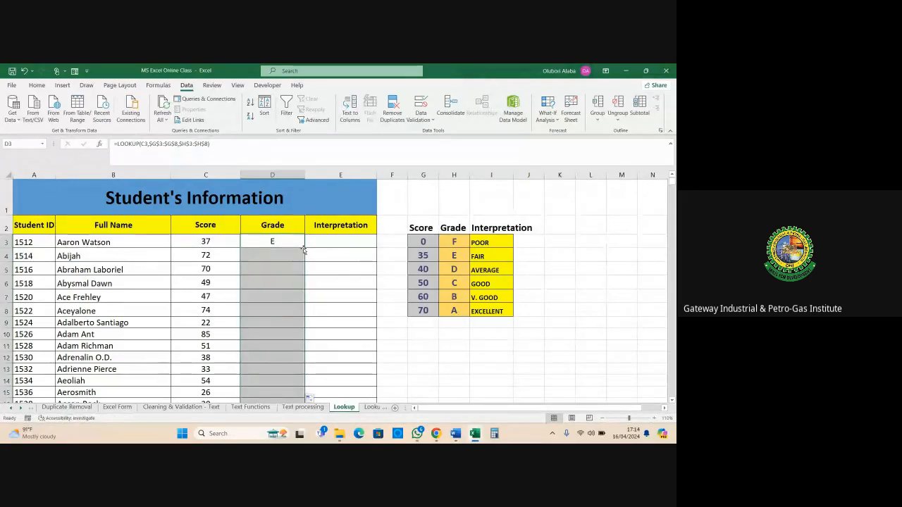
{"action": "double_click", "coordinate": [303, 248]}
Select the Grade column from D3 to its last record to examine the filled grades, and return to the sheet's start
{"action": "left_click", "coordinate": [290, 242]}
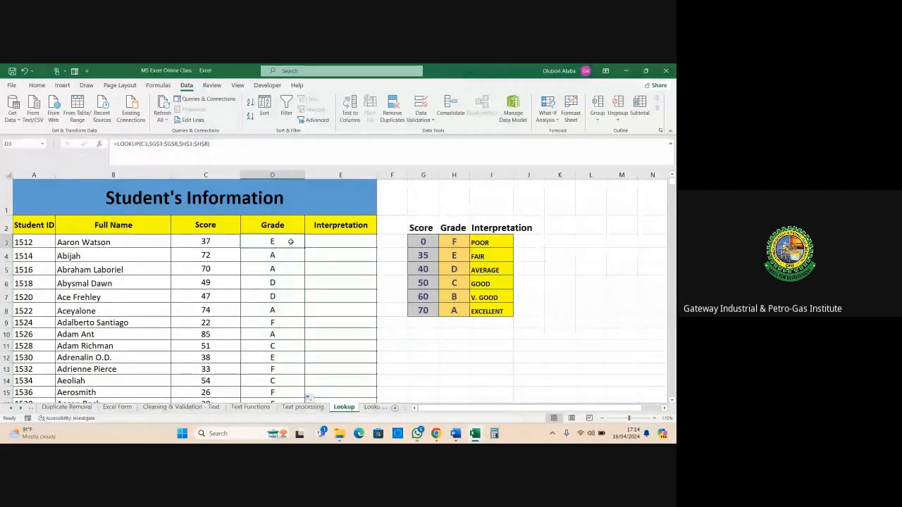
{"action": "key", "text": "ctrl+shift+Down"}
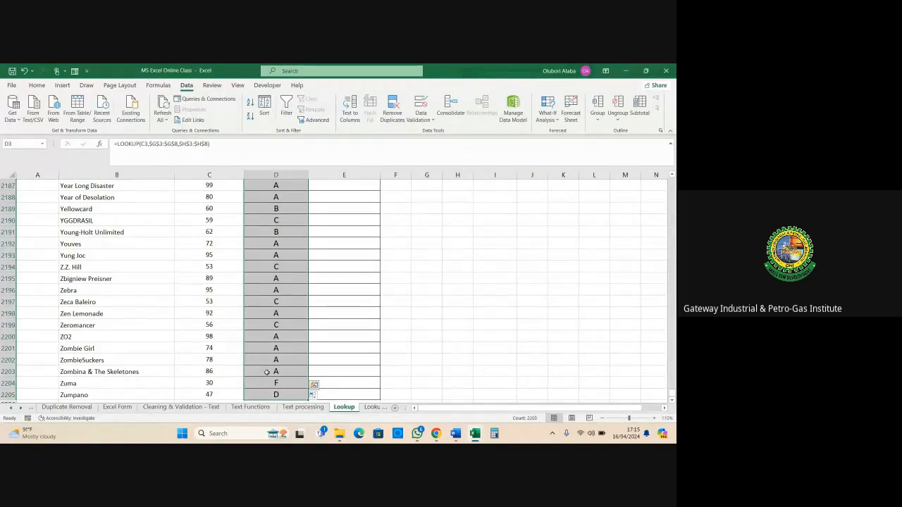
{"action": "left_click_drag", "start_coordinate": [672, 395], "coordinate": [672, 175]}
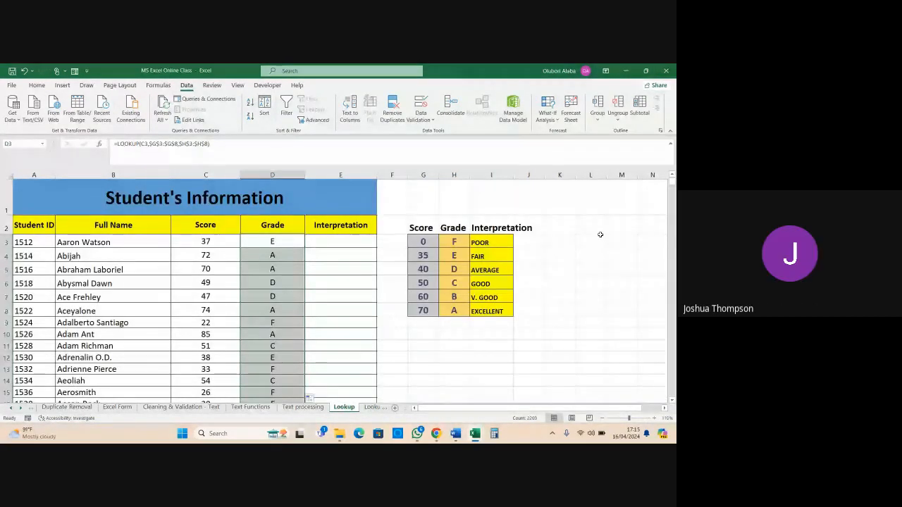
{"action": "left_click", "coordinate": [583, 265]}
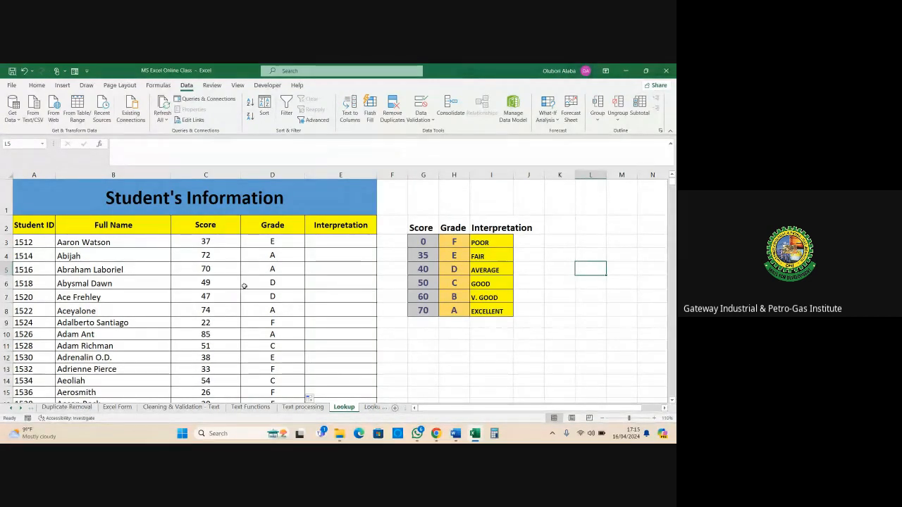
{"action": "left_click", "coordinate": [273, 176]}
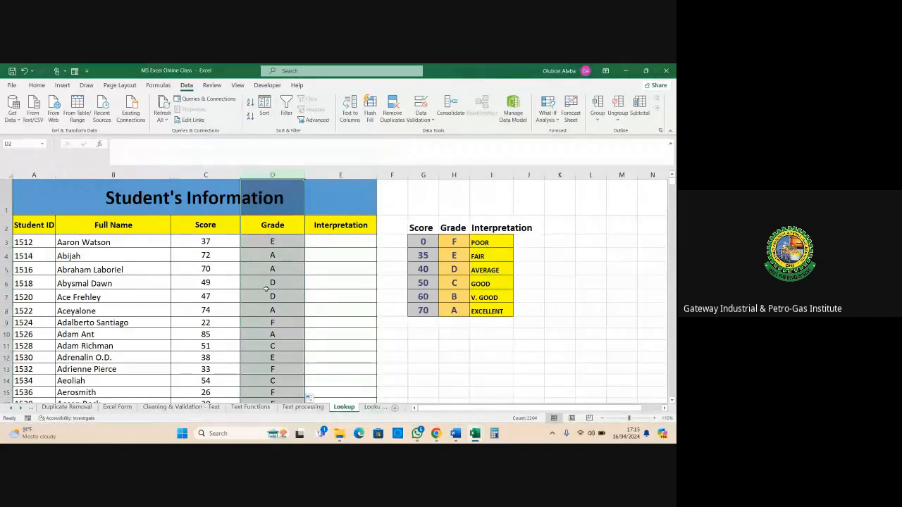
{"action": "left_click", "coordinate": [340, 243]}
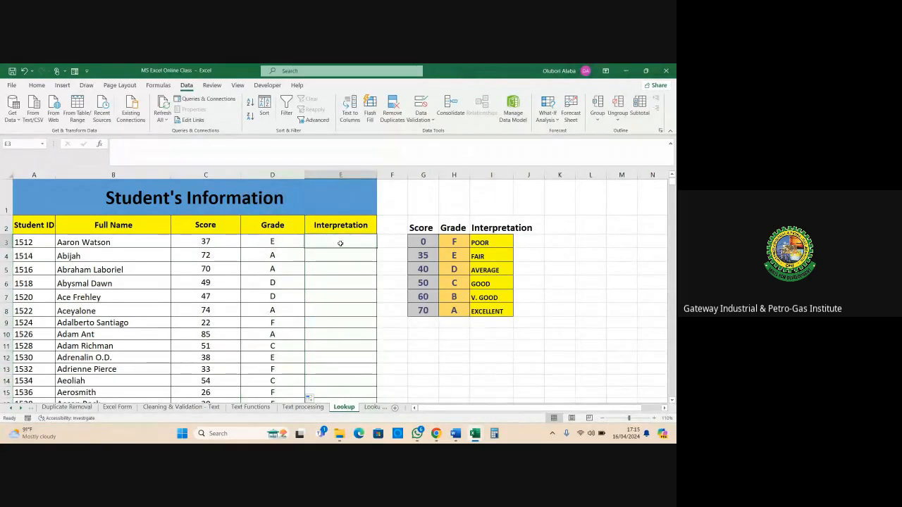
{"action": "left_click", "coordinate": [270, 175]}
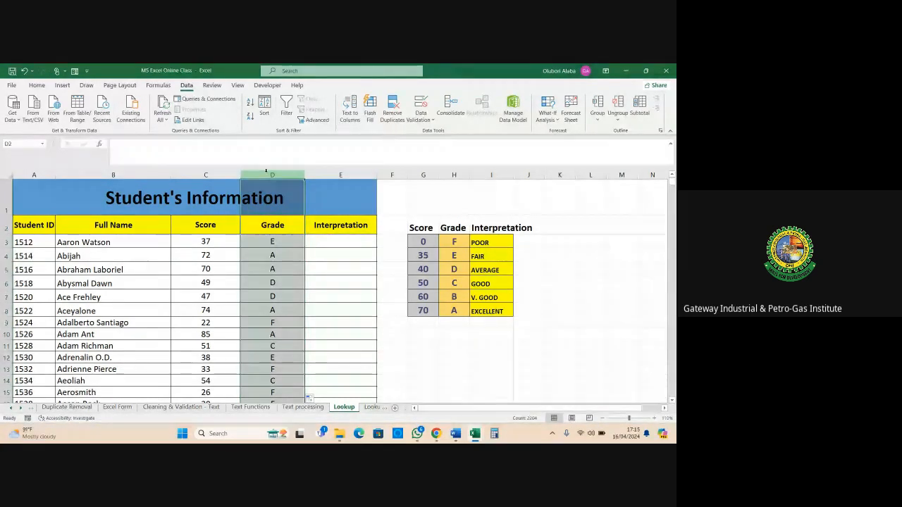
Enter the formula =LOOKUP(C3,$G$3:$G$8,$I$3:$I$8) in cell E3 to return the first student's interpretation from the score
{"action": "left_click", "coordinate": [320, 239]}
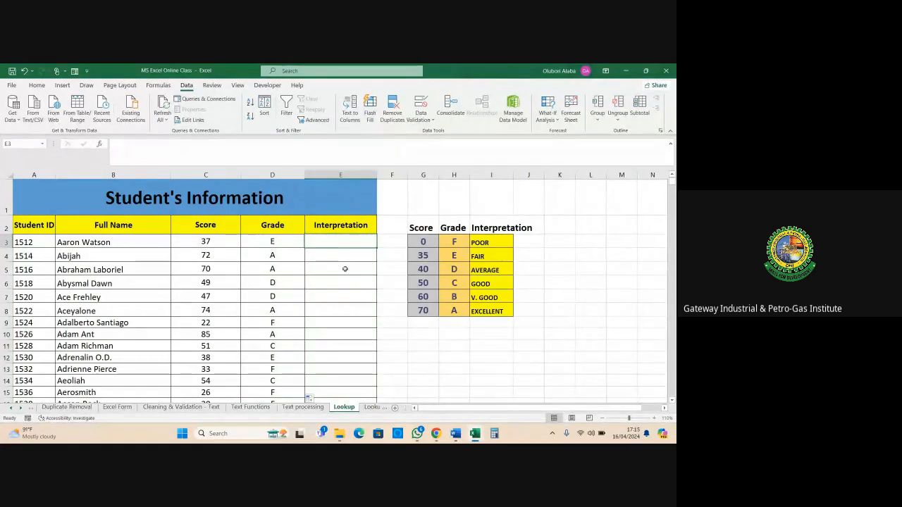
{"action": "type", "text": "="}
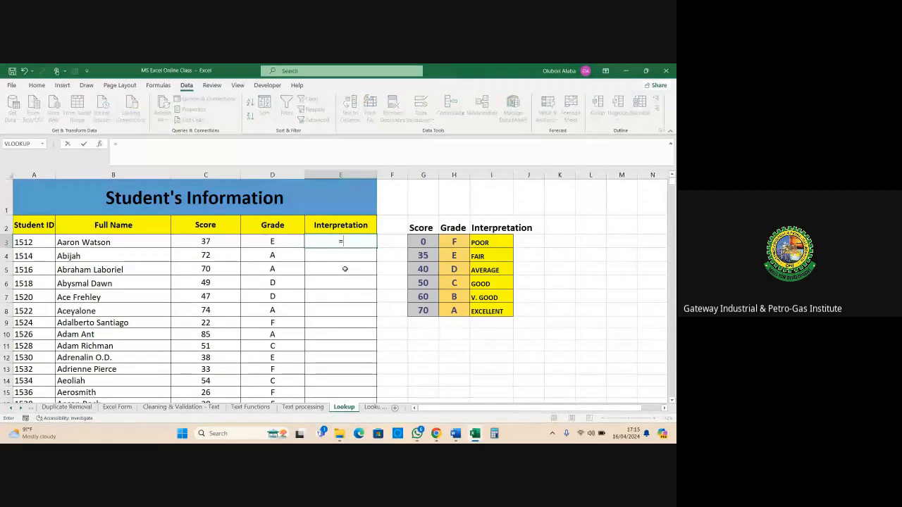
{"action": "type", "text": "LOOKUP("}
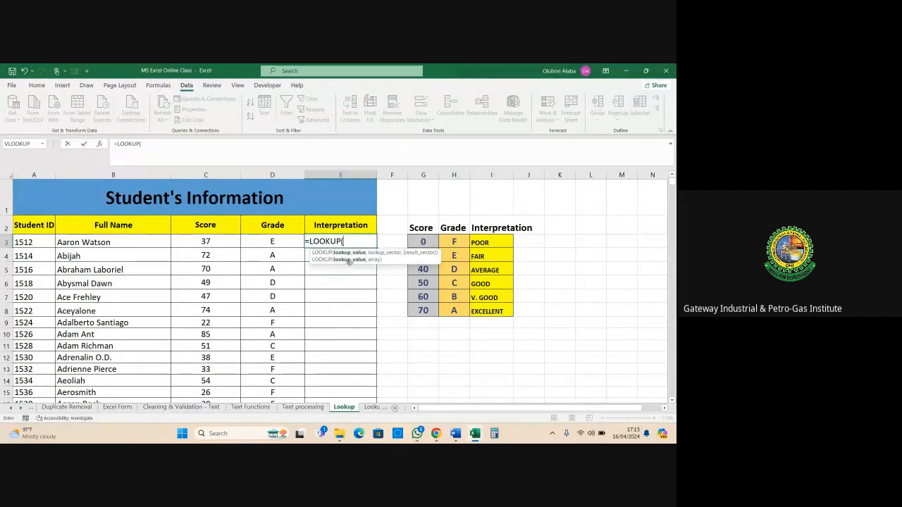
{"action": "left_click", "coordinate": [198, 246]}
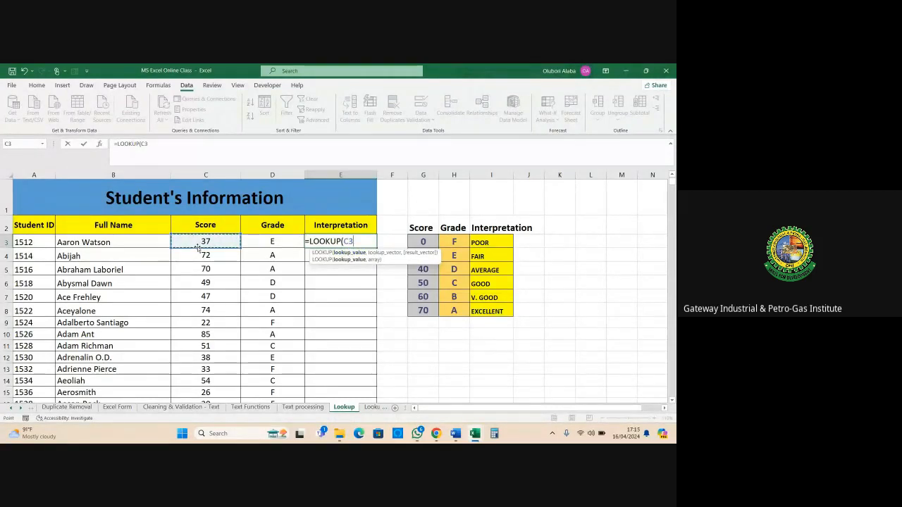
{"action": "type", "text": ","}
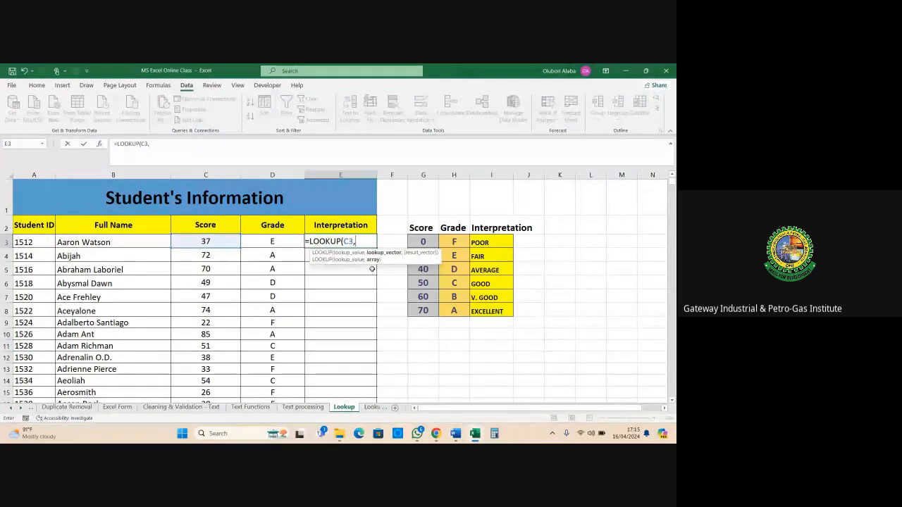
{"action": "left_click_drag", "start_coordinate": [423, 242], "coordinate": [427, 304]}
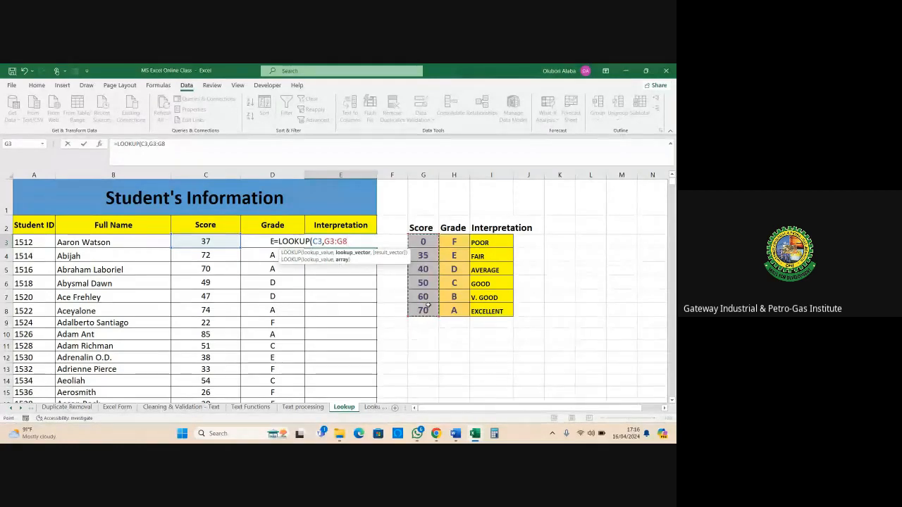
{"action": "key", "text": "F4"}
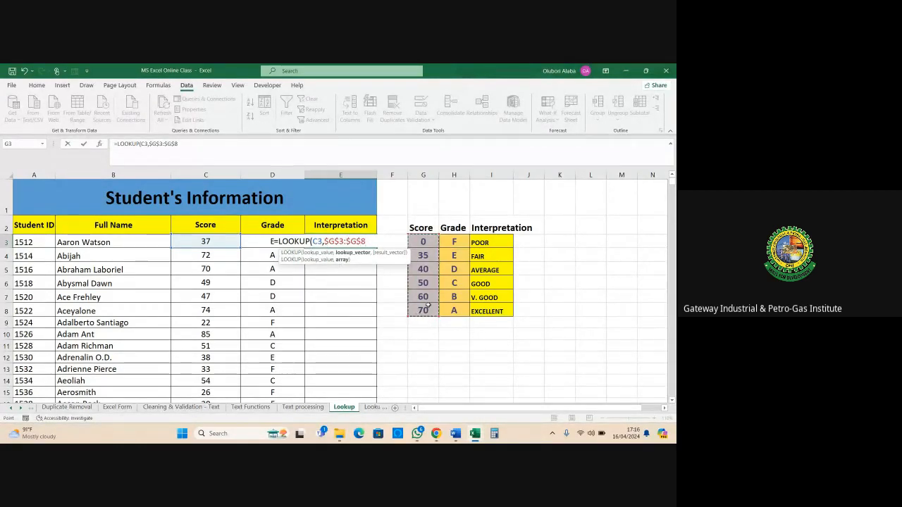
{"action": "type", "text": ","}
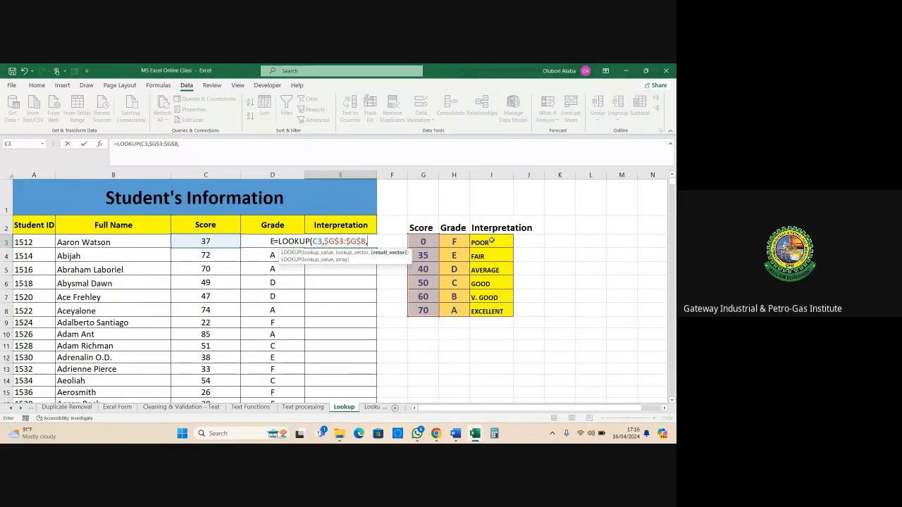
{"action": "left_click_drag", "start_coordinate": [491, 241], "coordinate": [502, 311]}
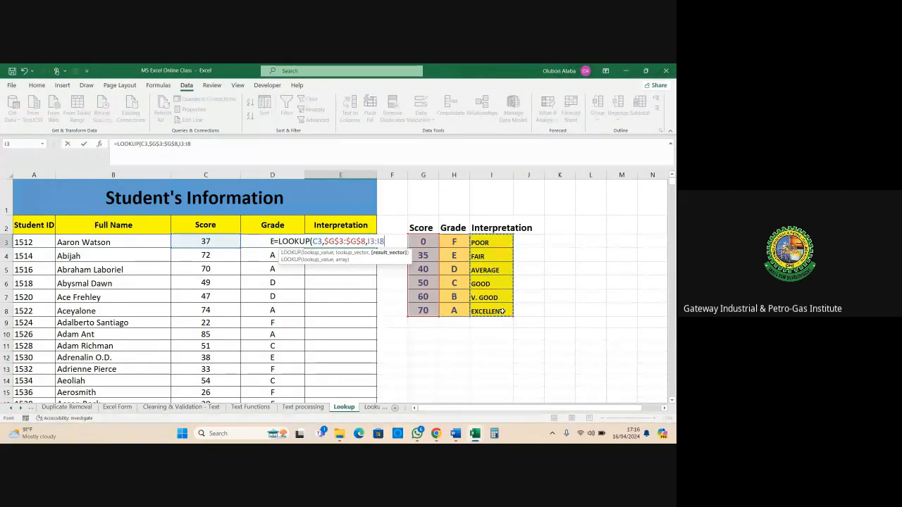
{"action": "key", "text": "F4"}
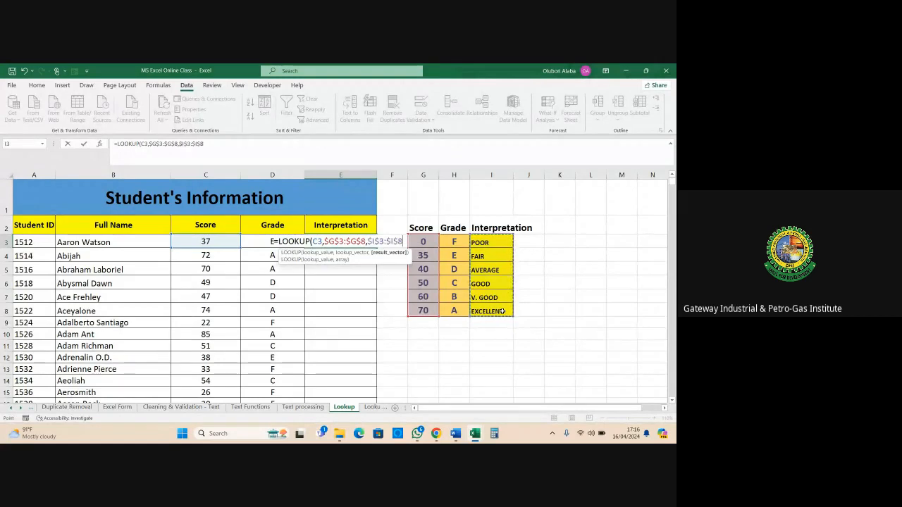
{"action": "key", "text": "Return"}
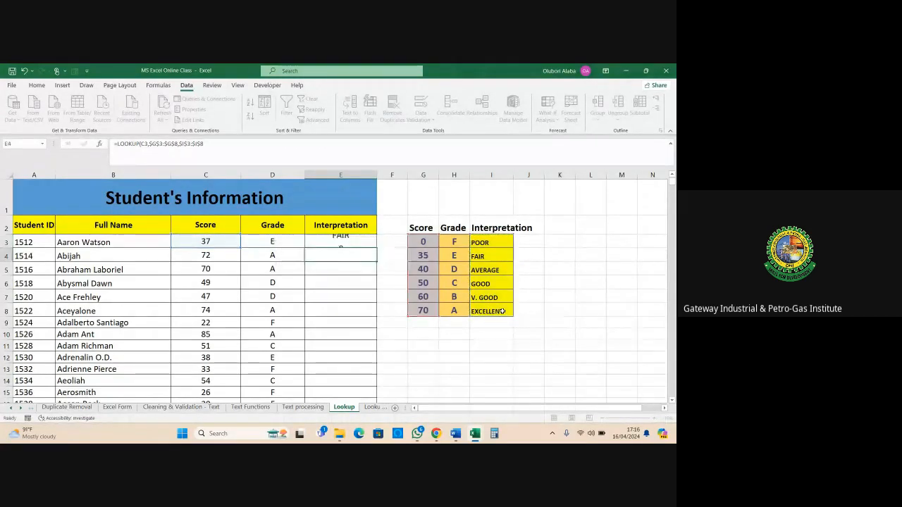
Fill the LOOKUP formula from E3 down the whole Interpretation column
{"action": "left_click", "coordinate": [269, 241]}
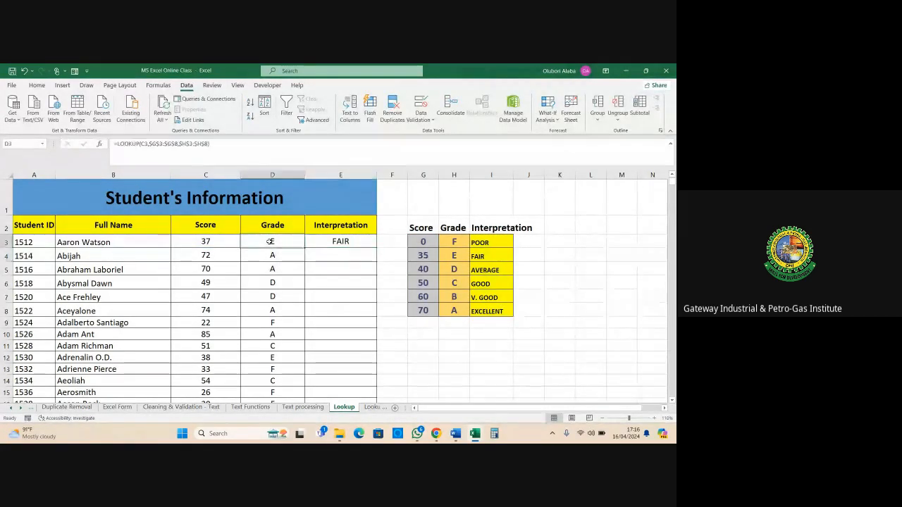
{"action": "left_click", "coordinate": [346, 248]}
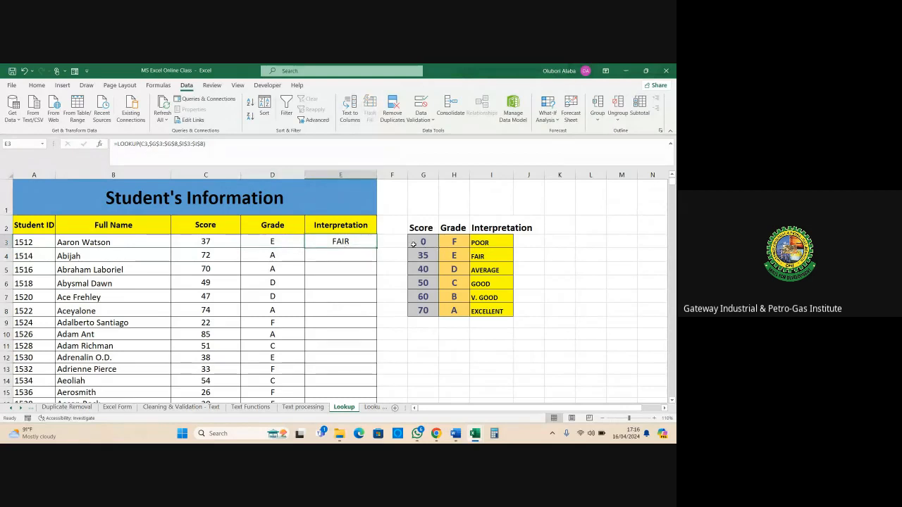
{"action": "left_click_drag", "start_coordinate": [414, 243], "coordinate": [495, 308]}
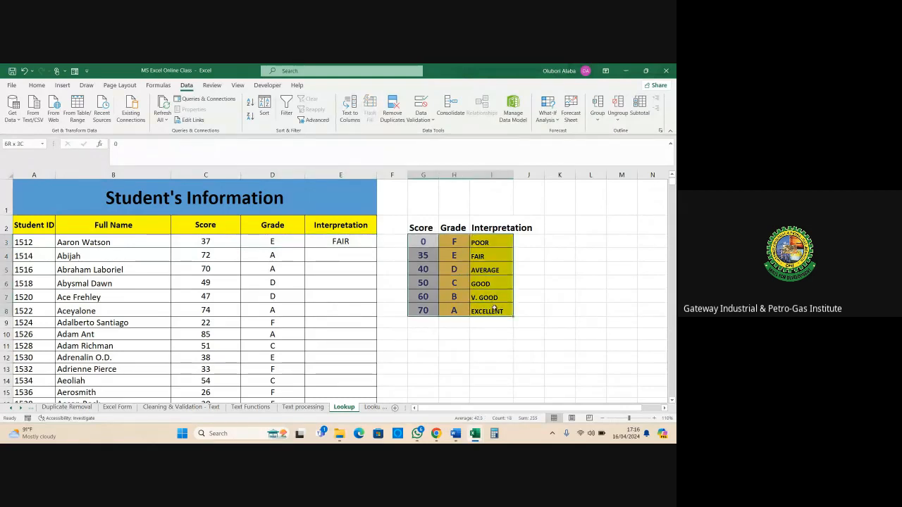
{"action": "left_click", "coordinate": [358, 242]}
{"action": "double_click", "coordinate": [377, 247]}
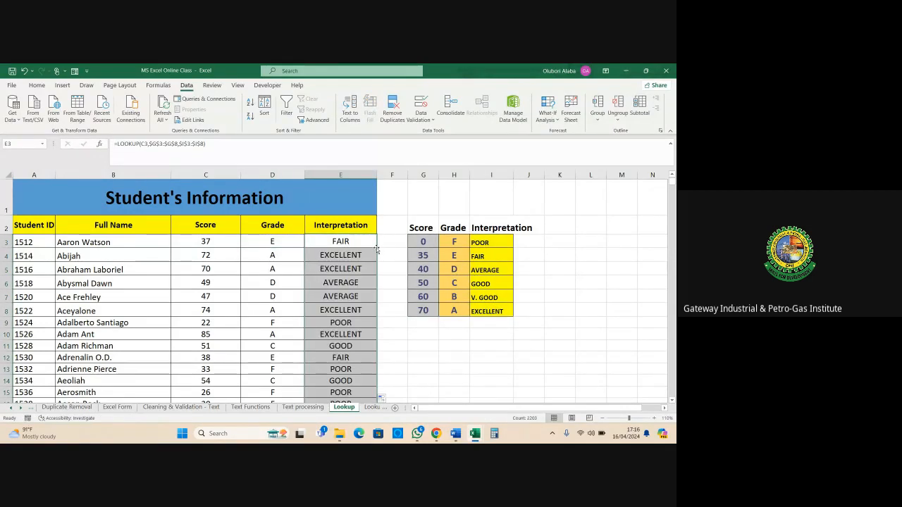
Check the Interpretation column against the scores and grades, from the first rows to the end of the student list
{"action": "scroll", "coordinate": [347, 299], "scroll_direction": "down", "scroll_amount": 2}
{"action": "scroll", "coordinate": [342, 275], "scroll_direction": "up", "scroll_amount": 2}
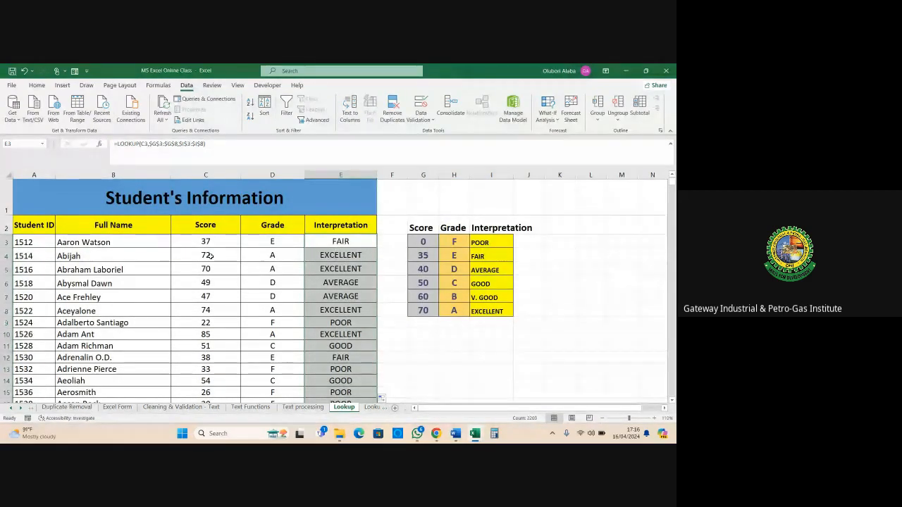
{"action": "left_click", "coordinate": [295, 255]}
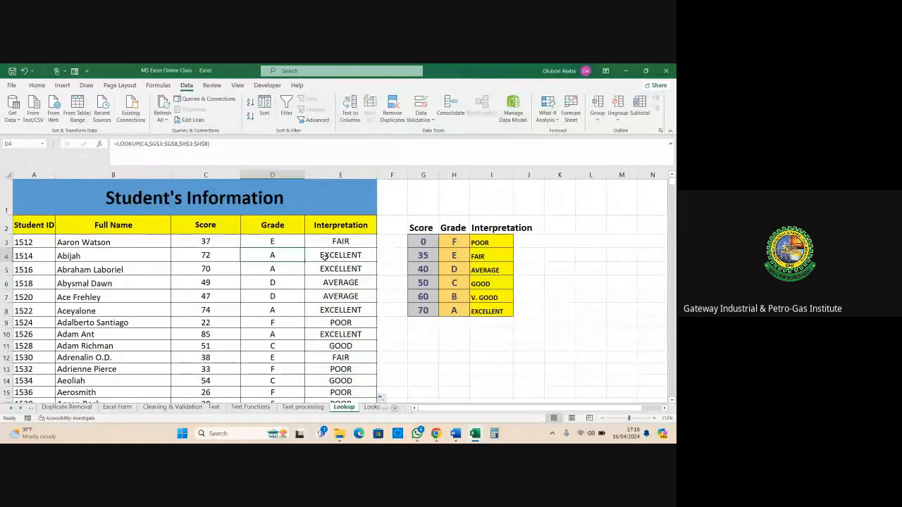
{"action": "left_click", "coordinate": [324, 256]}
{"action": "left_click", "coordinate": [335, 242]}
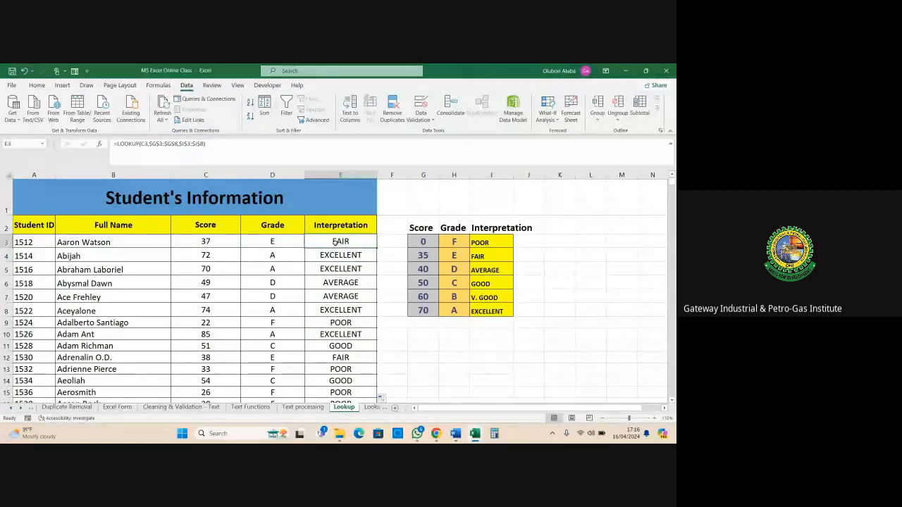
{"action": "key", "text": "ctrl+shift+Down"}
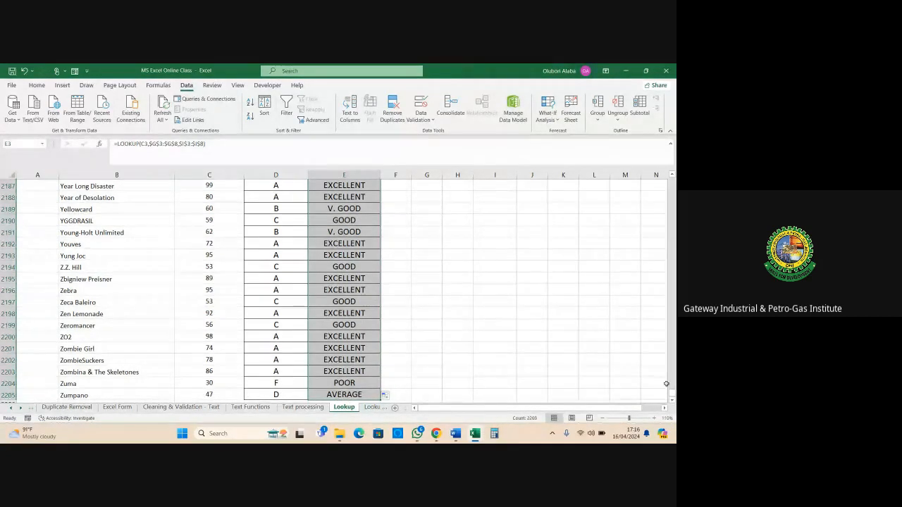
{"action": "left_click_drag", "start_coordinate": [671, 391], "coordinate": [673, 180]}
{"action": "left_click", "coordinate": [325, 282]}
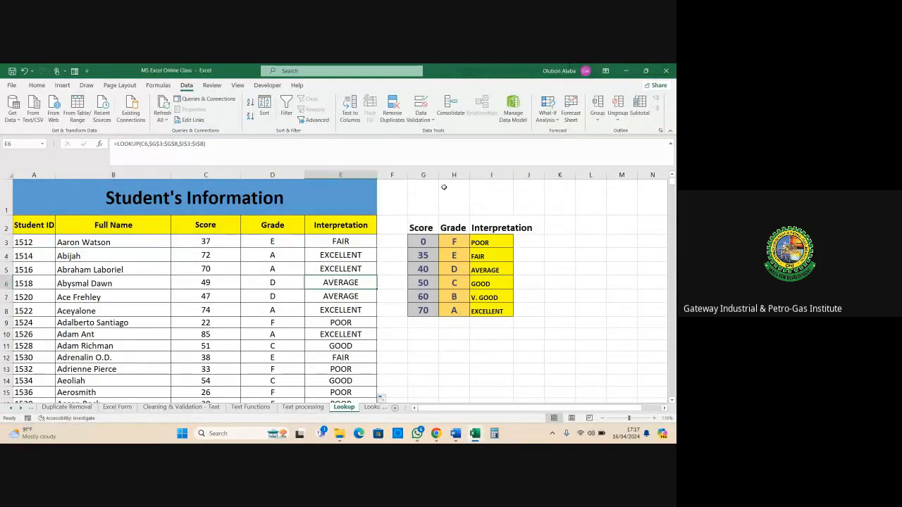
Review the Score, Grade and Interpretation lookup table in G2:I8, including its score thresholds
{"action": "left_click_drag", "start_coordinate": [416, 230], "coordinate": [505, 311]}
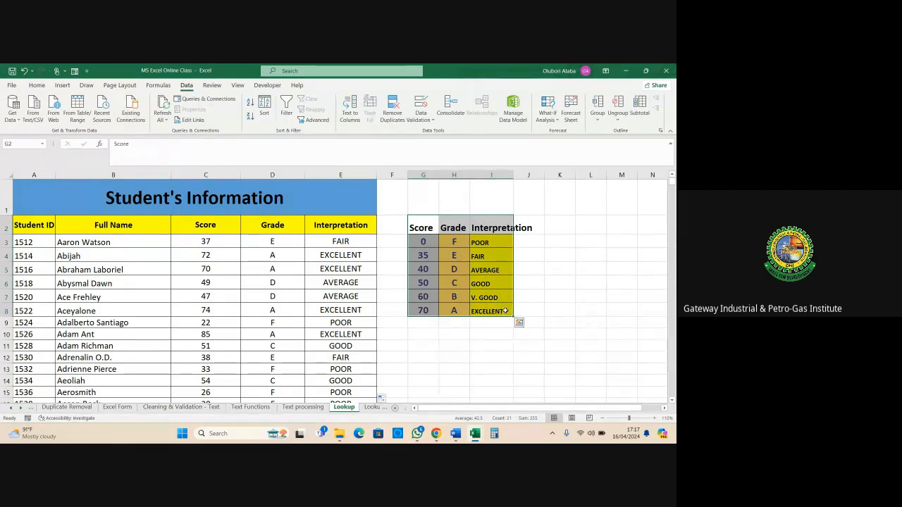
{"action": "left_click", "coordinate": [400, 319]}
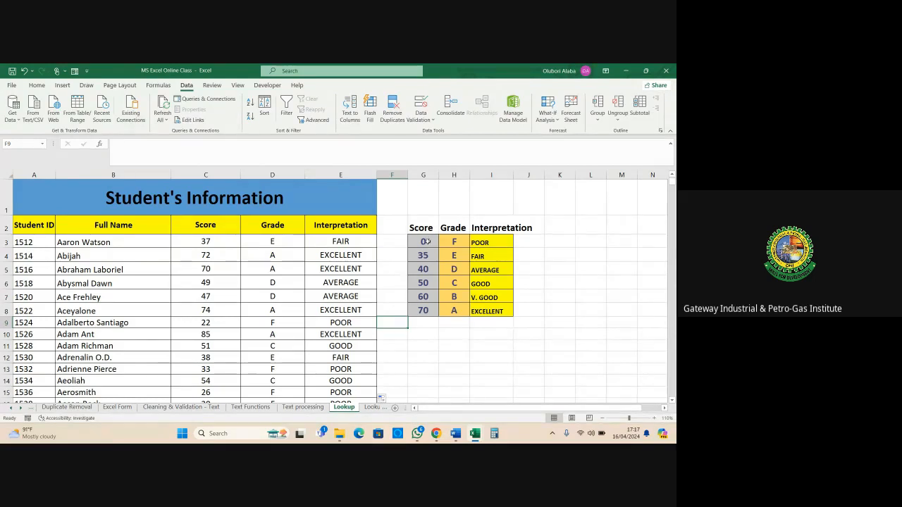
{"action": "left_click_drag", "start_coordinate": [428, 242], "coordinate": [456, 311]}
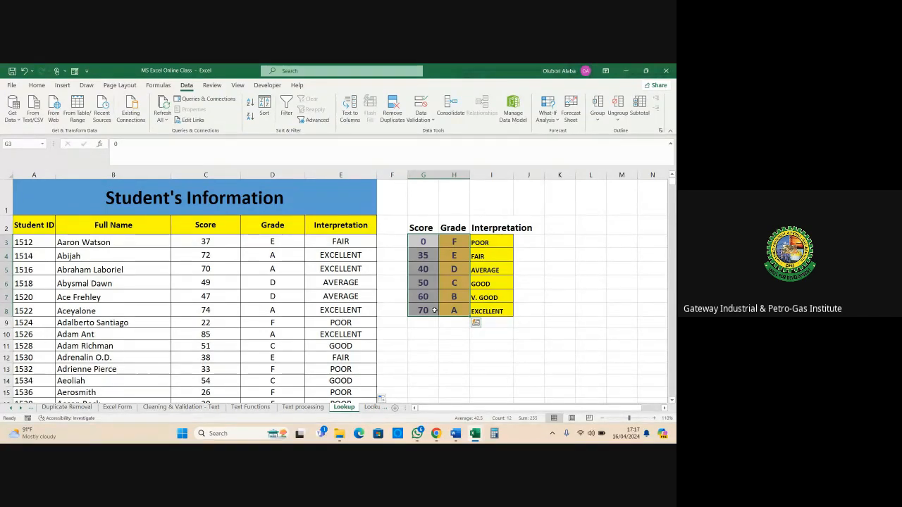
{"action": "left_click", "coordinate": [434, 310]}
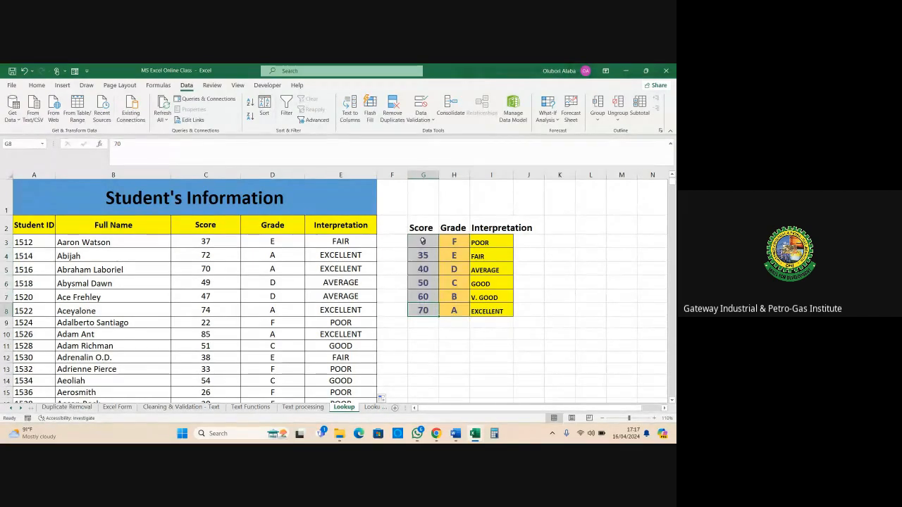
{"action": "left_click_drag", "start_coordinate": [423, 241], "coordinate": [429, 310]}
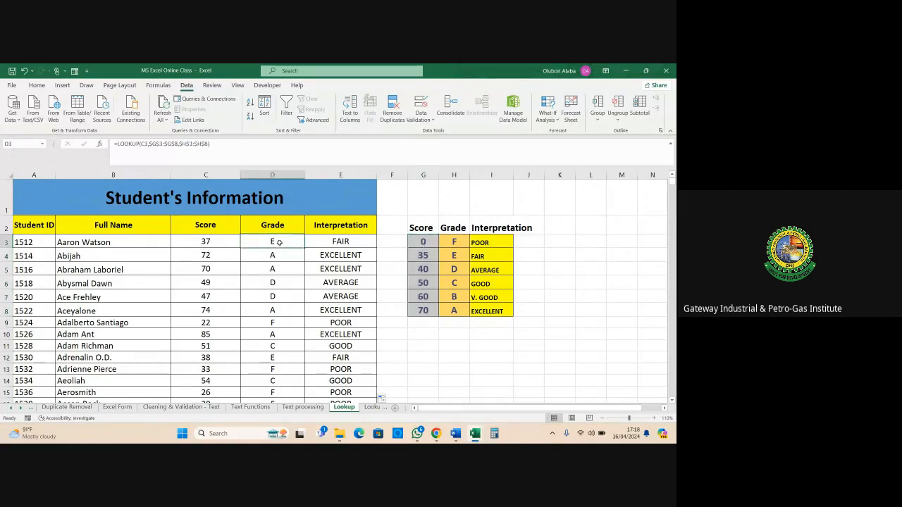
Clear all formulas from the Grade and Interpretation columns, from row 3 to the last student
{"action": "key", "text": "shift+Right"}
{"action": "key", "text": "ctrl+shift+Down"}
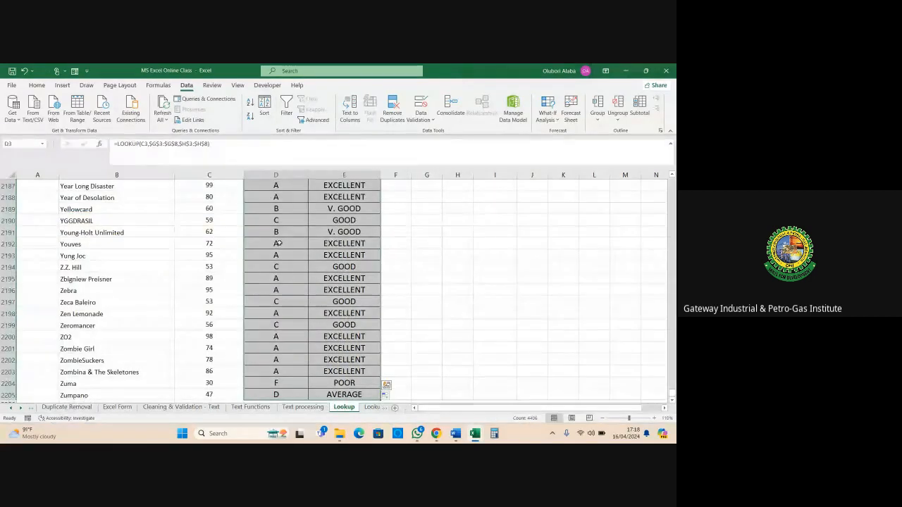
{"action": "key", "text": "Delete"}
{"action": "left_click", "coordinate": [279, 243]}
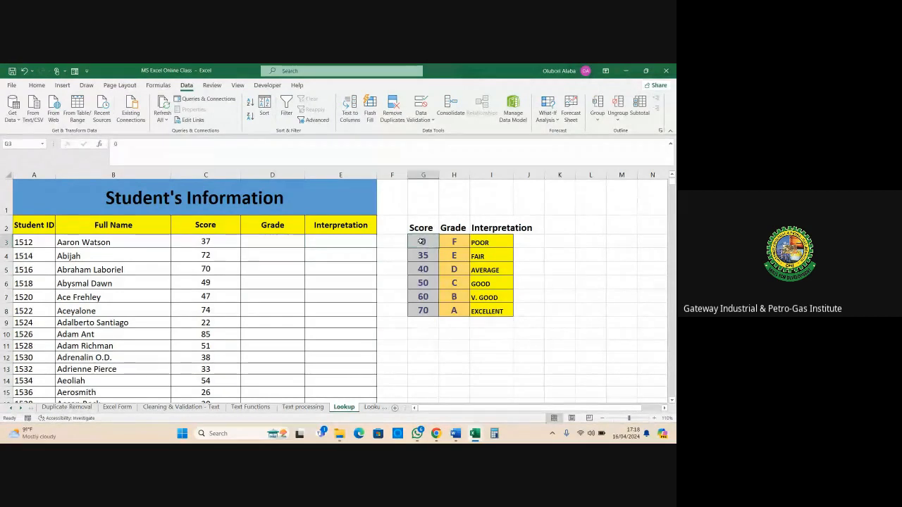
Enter =LOOKUP(C3,$G$3:$G$8,$H$3:$H$8) in Grade cell D3, using absolute references for the score and grade ranges
{"action": "left_click_drag", "start_coordinate": [419, 241], "coordinate": [483, 311]}
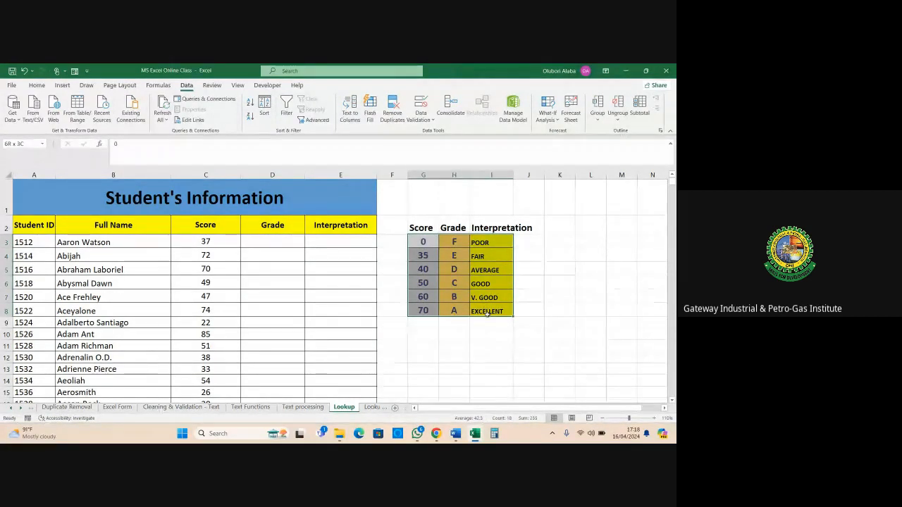
{"action": "left_click_drag", "start_coordinate": [420, 227], "coordinate": [488, 319]}
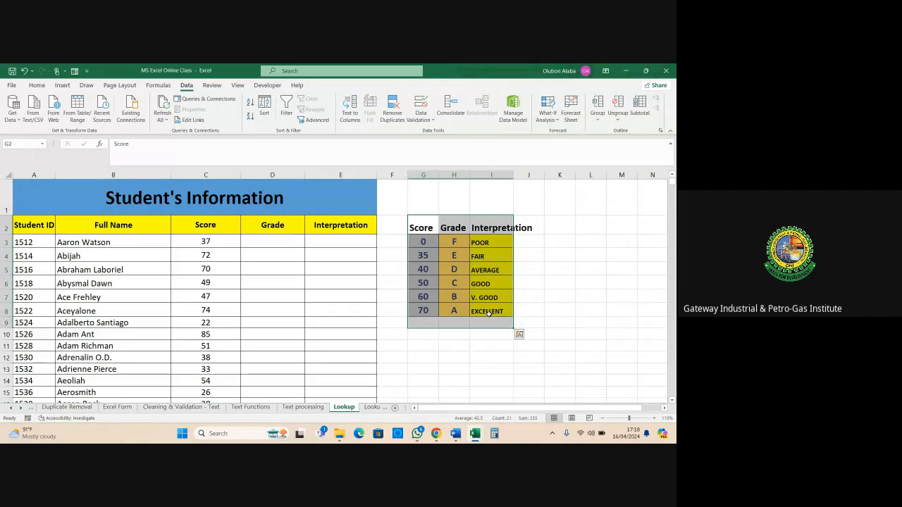
{"action": "left_click", "coordinate": [260, 241]}
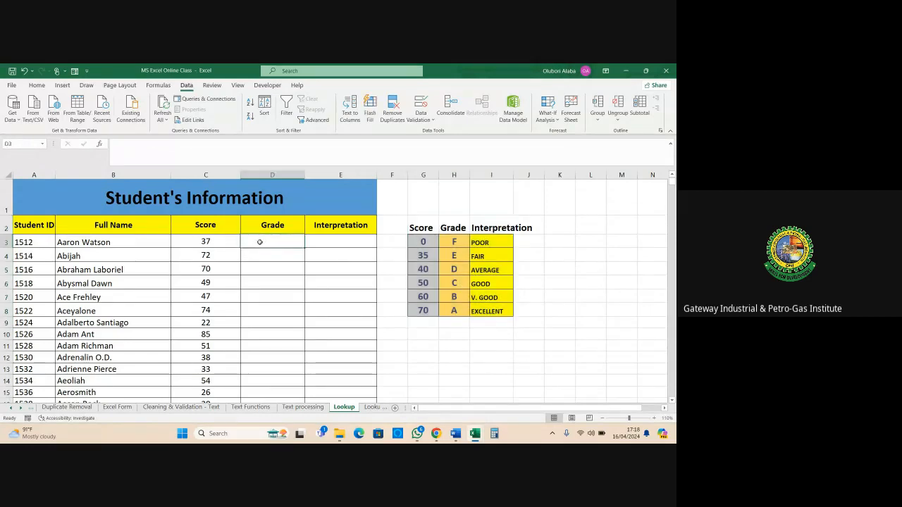
{"action": "type", "text": "="}
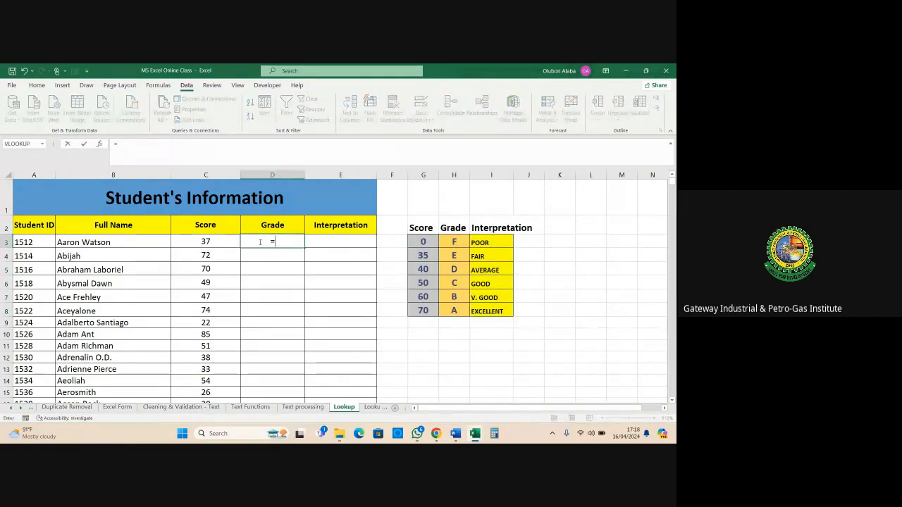
{"action": "type", "text": "LOOKUP("}
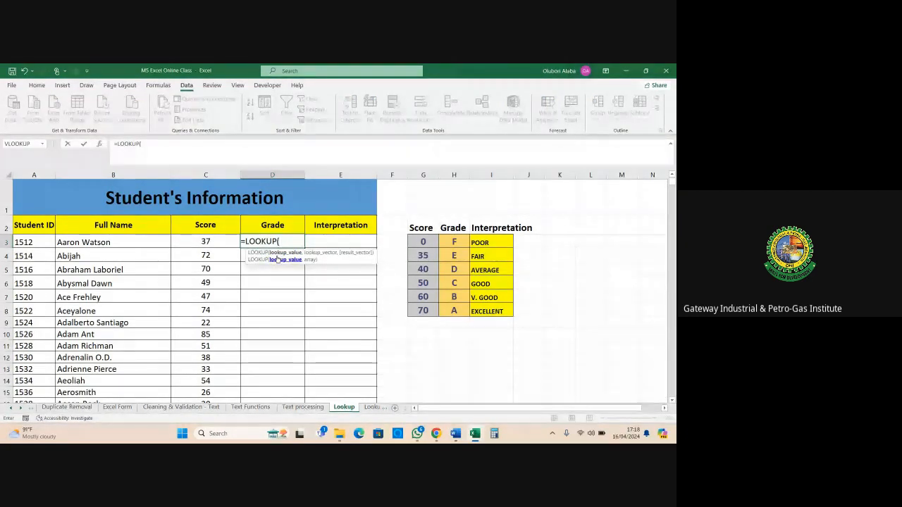
{"action": "left_click", "coordinate": [195, 244]}
{"action": "type", "text": ","}
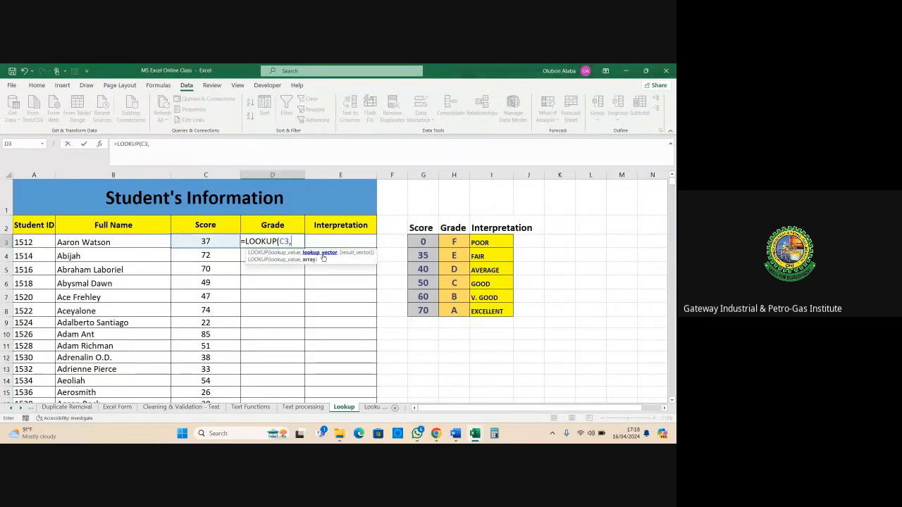
{"action": "left_click_drag", "start_coordinate": [423, 242], "coordinate": [426, 310]}
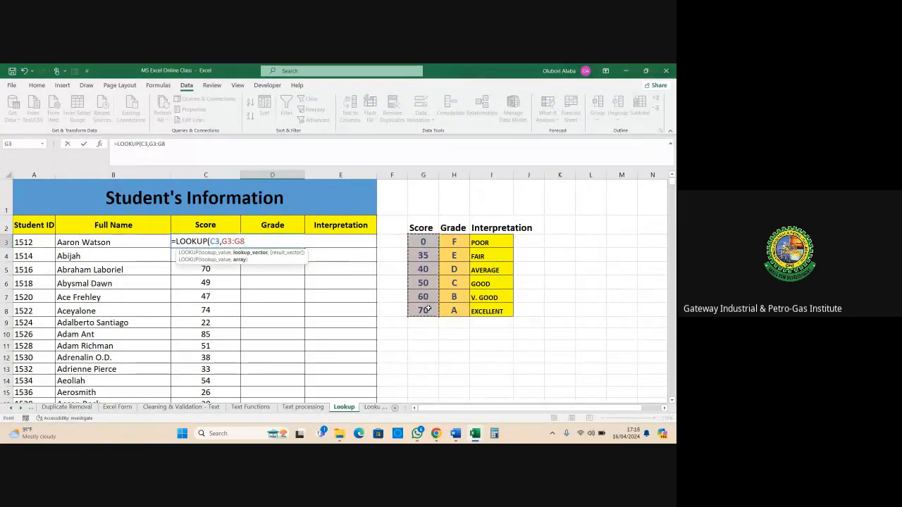
{"action": "key", "text": "F4"}
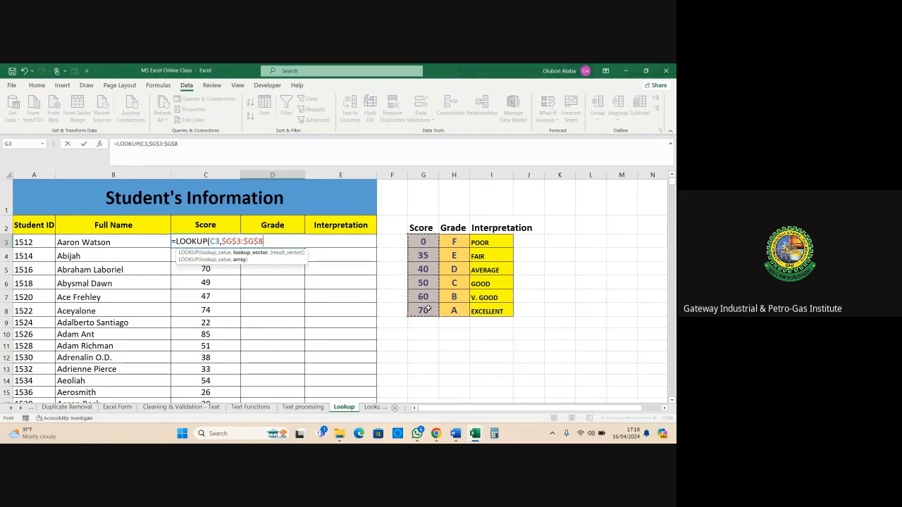
{"action": "type", "text": ","}
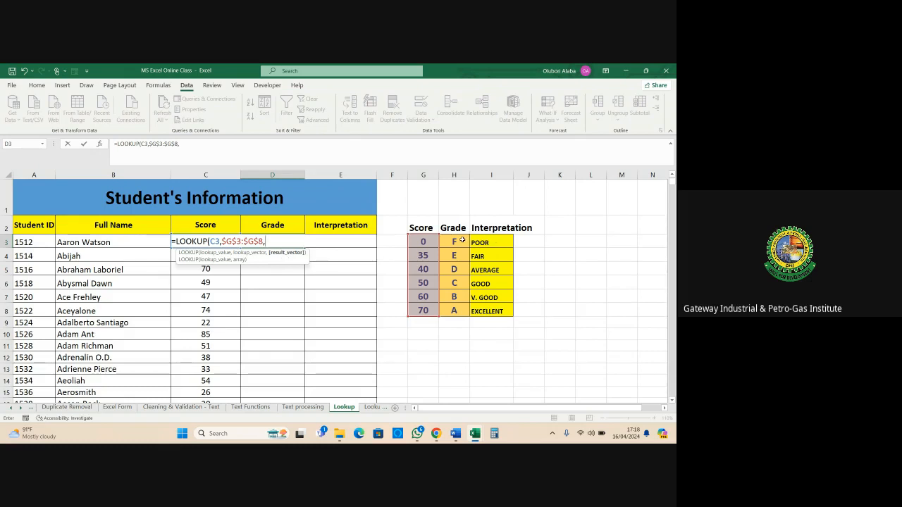
{"action": "left_click_drag", "start_coordinate": [450, 241], "coordinate": [465, 305]}
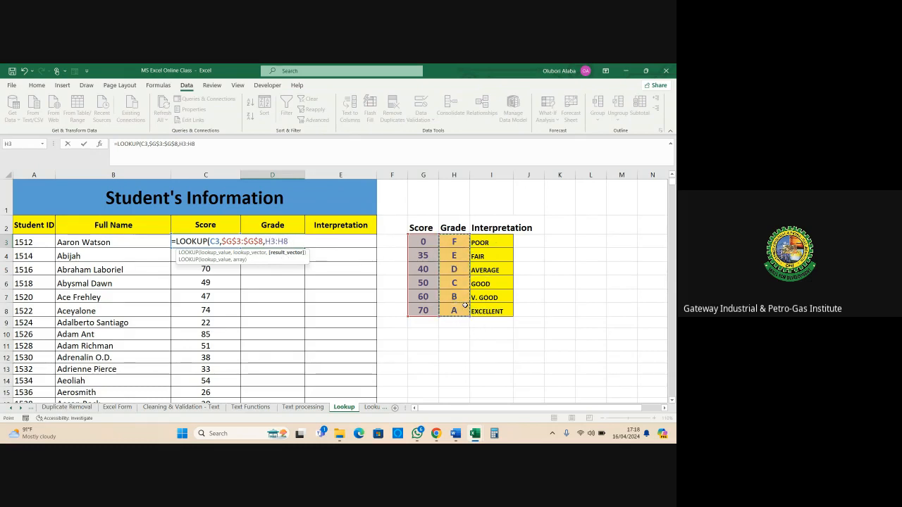
{"action": "key", "text": "F4"}
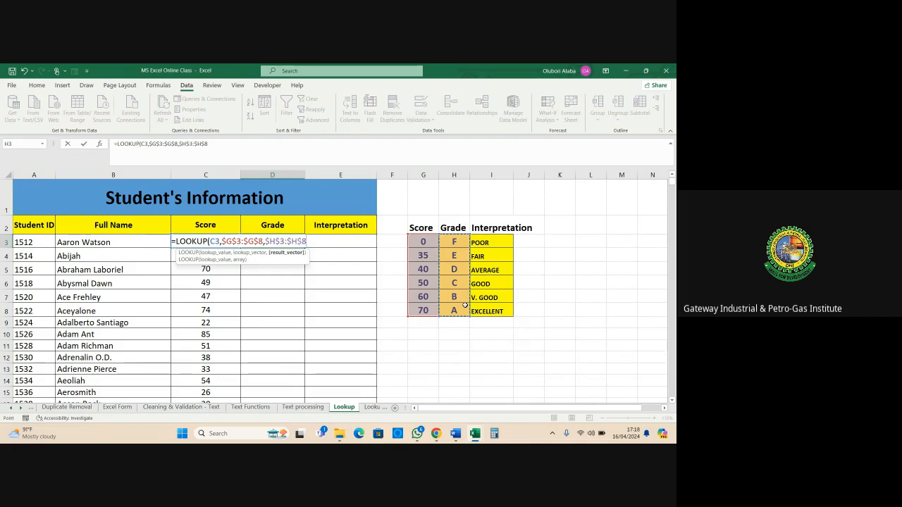
{"action": "key", "text": "Return"}
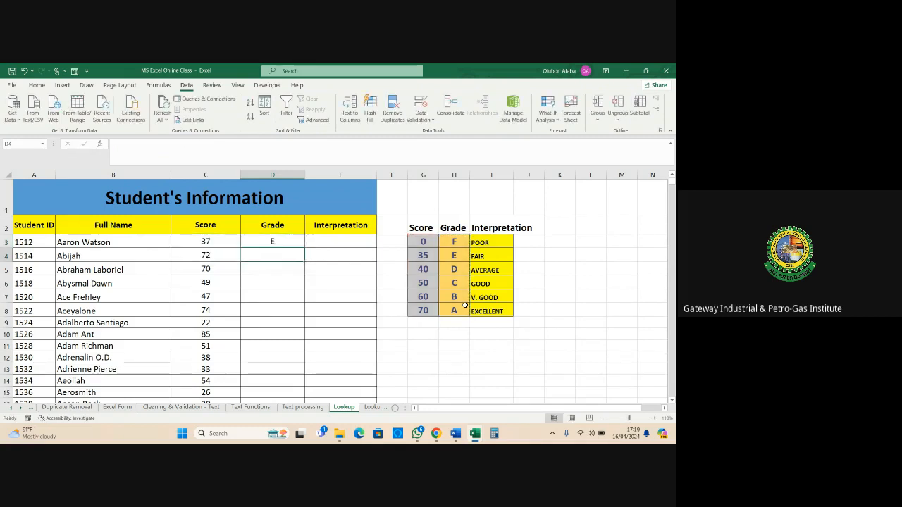
Fill the absolute-reference LOOKUP formula from D3 down the Grade column and check it through the last student
{"action": "left_click", "coordinate": [283, 244]}
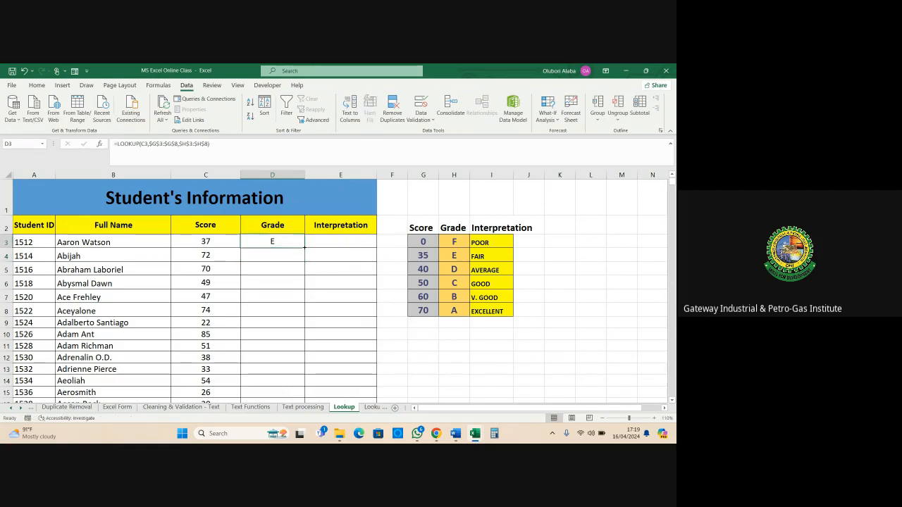
{"action": "double_click", "coordinate": [304, 246]}
{"action": "left_click", "coordinate": [291, 243]}
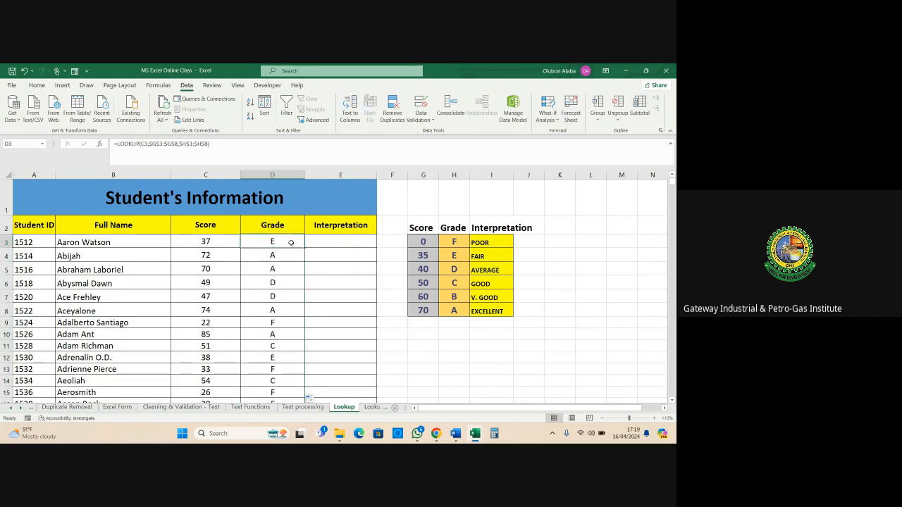
{"action": "key", "text": "ctrl+shift+Down"}
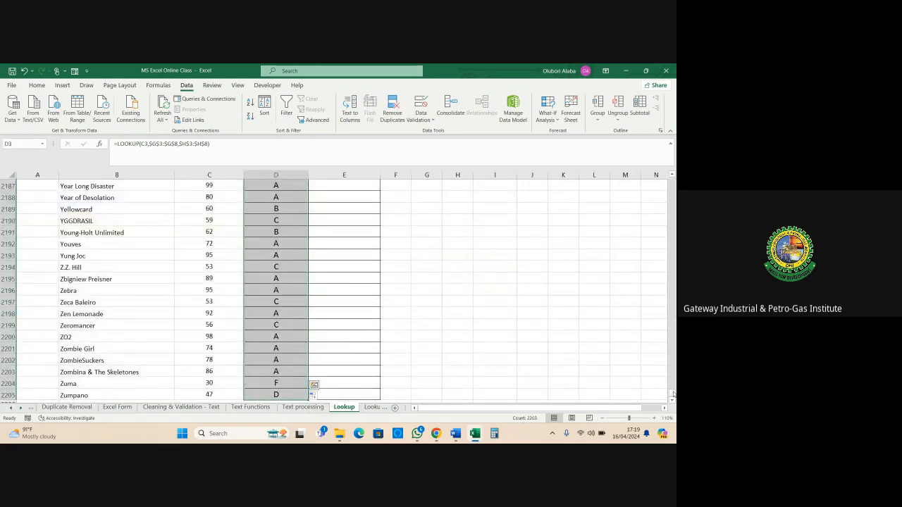
{"action": "left_click_drag", "start_coordinate": [673, 394], "coordinate": [668, 176]}
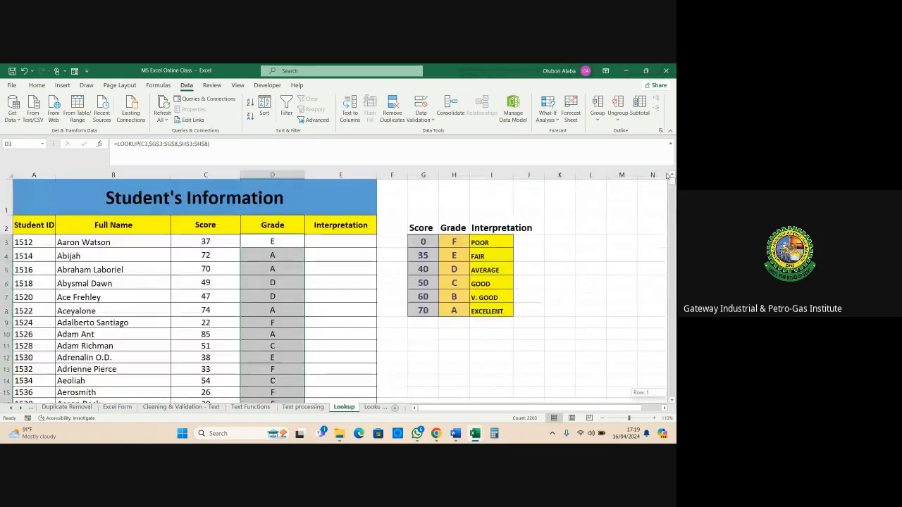
{"action": "left_click", "coordinate": [558, 281]}
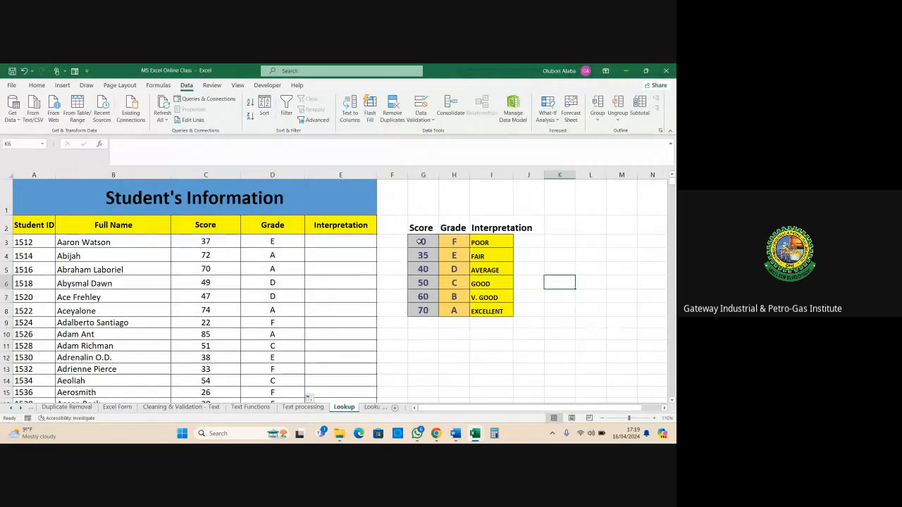
Undo the Grade column fill and the LOOKUP formula entry in D3
{"action": "left_click_drag", "start_coordinate": [419, 241], "coordinate": [452, 310]}
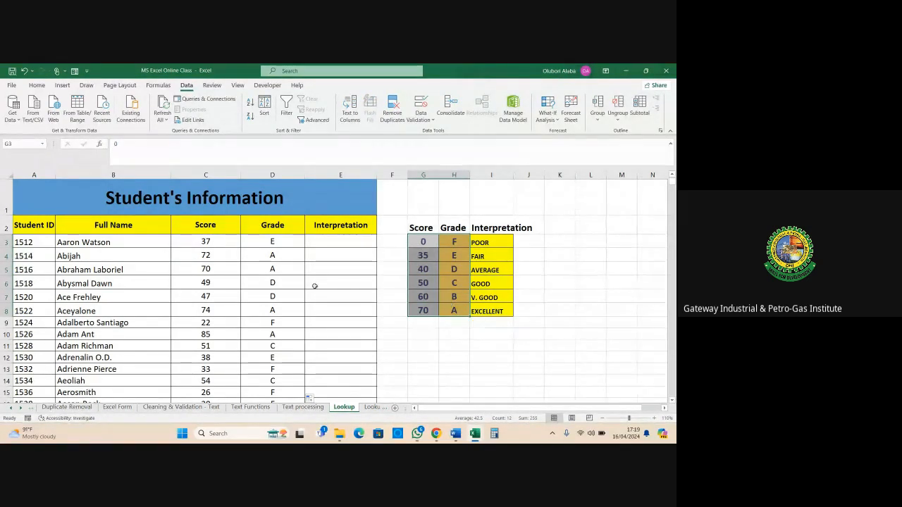
{"action": "left_click", "coordinate": [272, 244]}
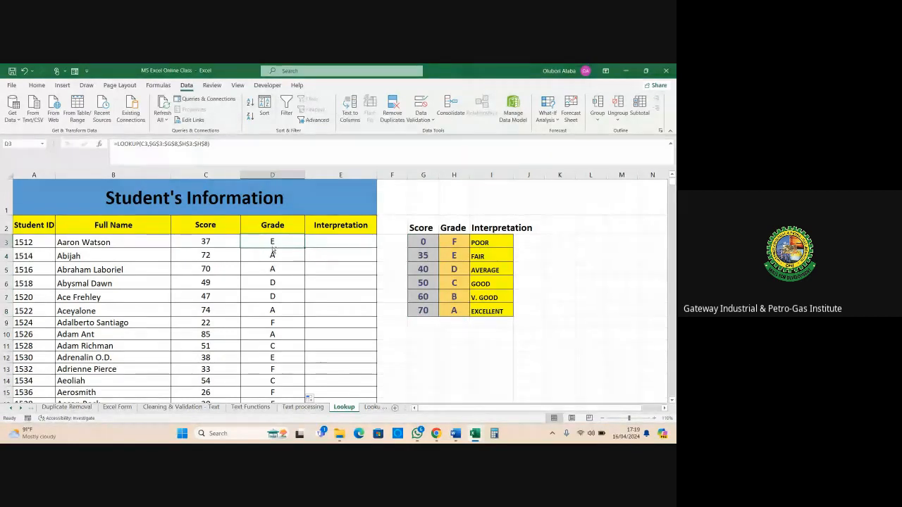
{"action": "key", "text": "ctrl+z"}
{"action": "key", "text": "ctrl+z"}
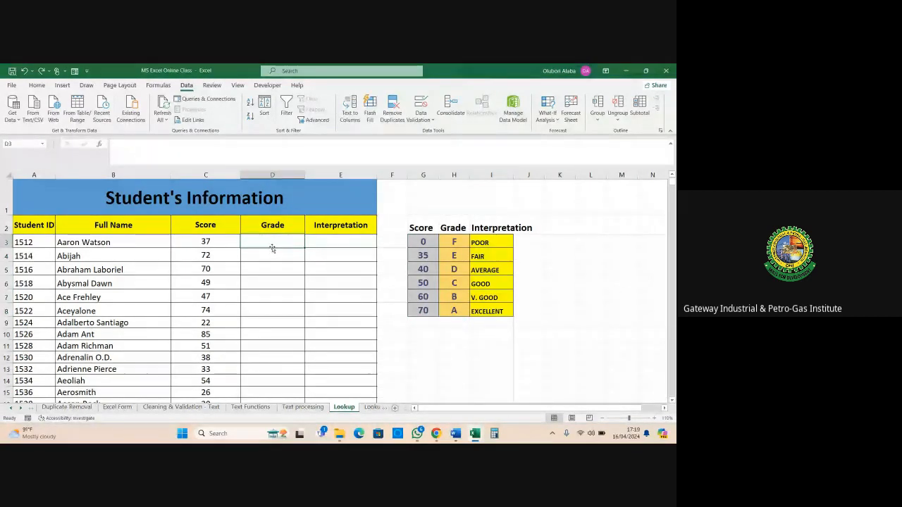
Enter =LOOKUP(C3,G3:G8,H3:H8) in D3, leaving the score and grade ranges as relative references
{"action": "type", "text": "="}
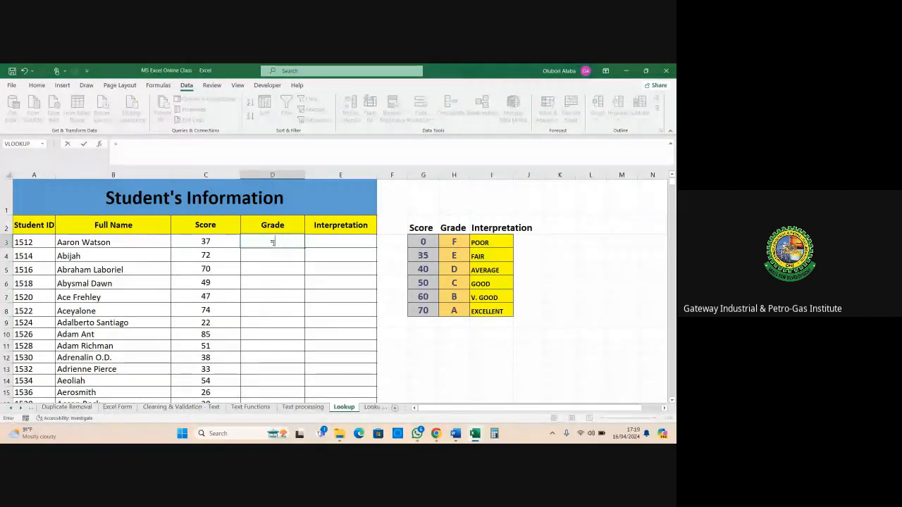
{"action": "type", "text": "LOO"}
{"action": "key", "text": "Tab"}
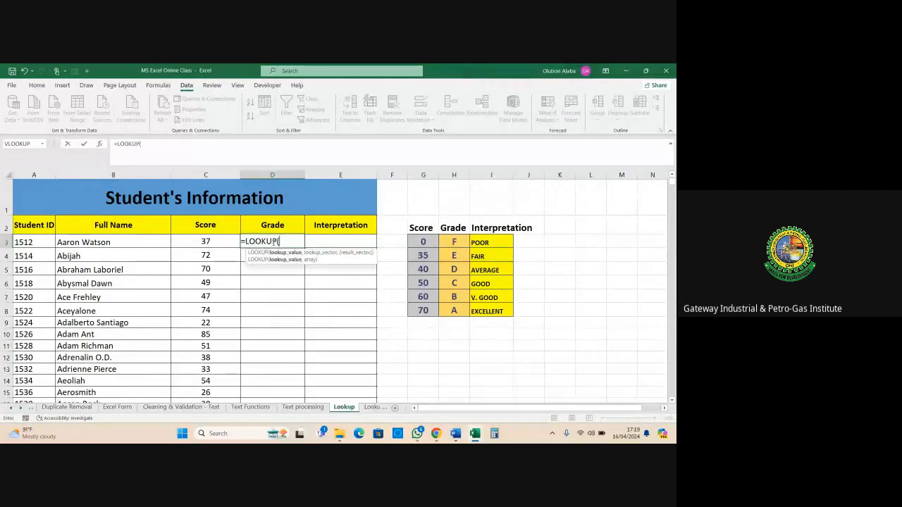
{"action": "left_click", "coordinate": [208, 243]}
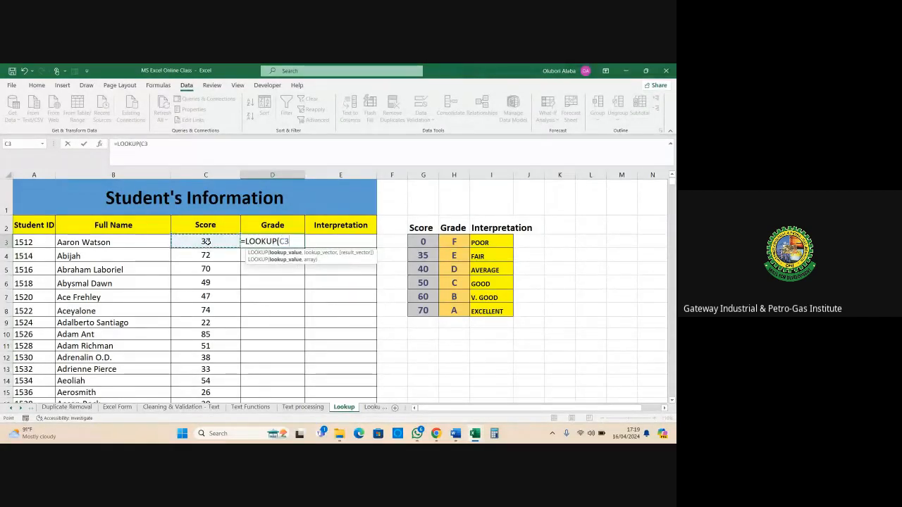
{"action": "type", "text": ","}
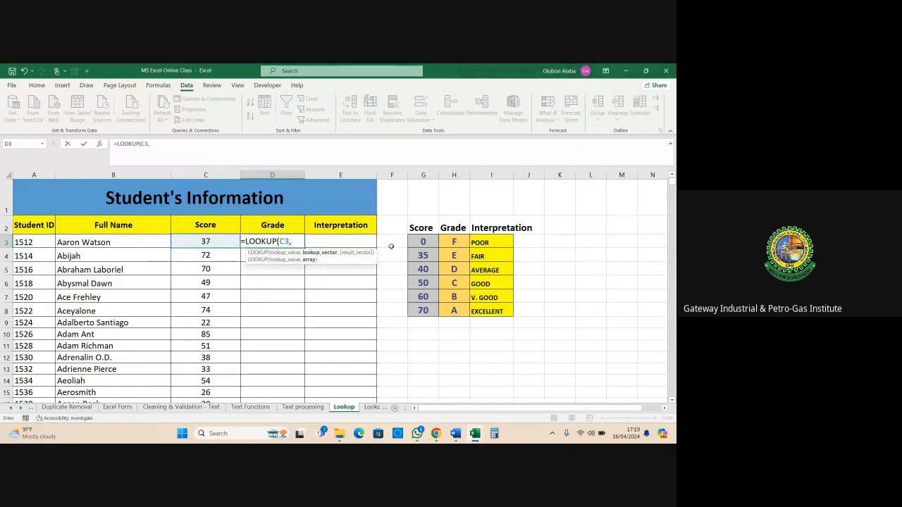
{"action": "left_click_drag", "start_coordinate": [422, 242], "coordinate": [428, 310]}
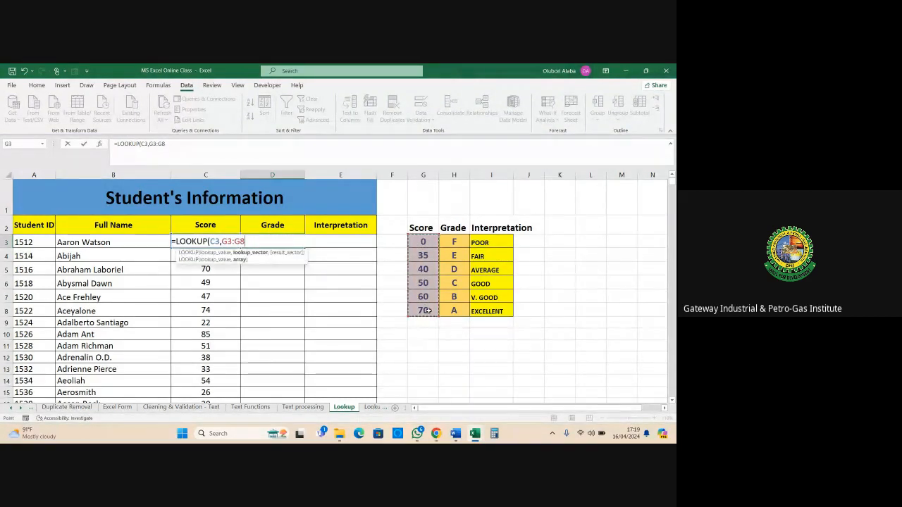
{"action": "type", "text": ","}
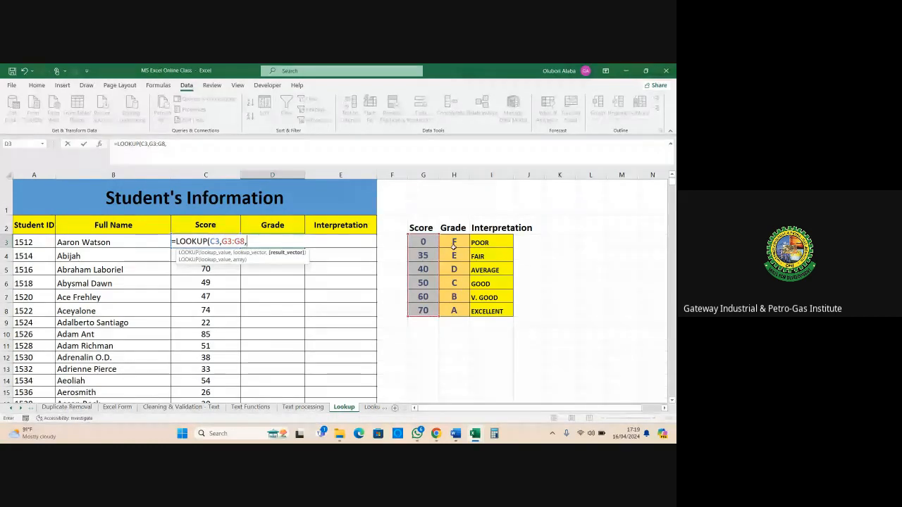
{"action": "left_click_drag", "start_coordinate": [453, 242], "coordinate": [455, 311]}
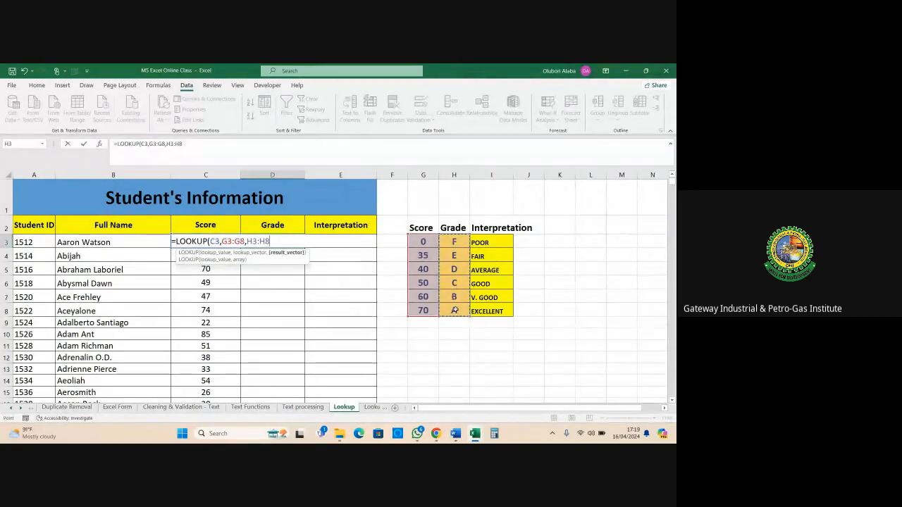
{"action": "key", "text": "Return"}
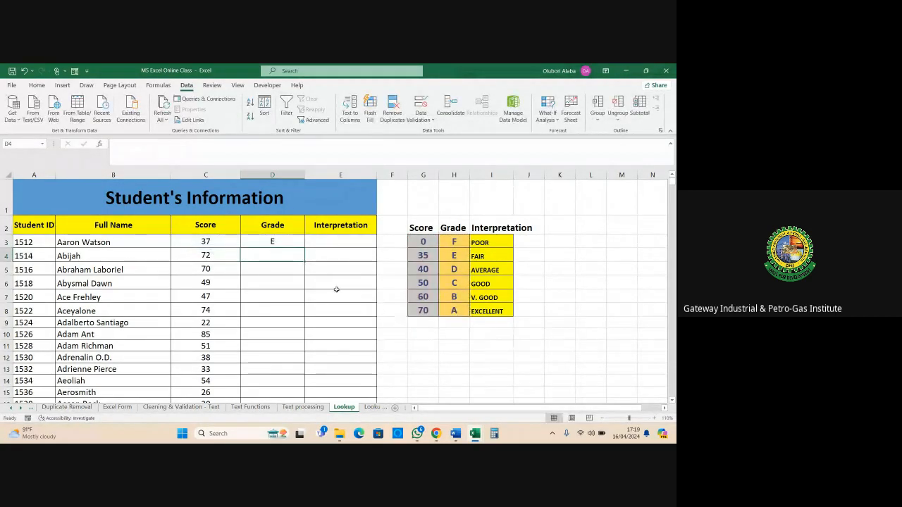
Fill the relative-reference LOOKUP formula from D3 down the Grade column and inspect the grades it returns further down the list
{"action": "left_click", "coordinate": [277, 244]}
{"action": "double_click", "coordinate": [305, 249]}
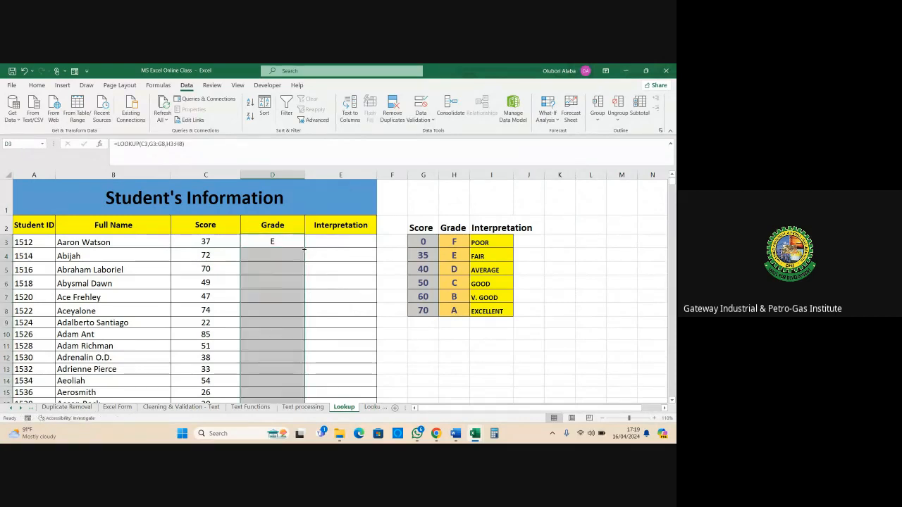
{"action": "scroll", "coordinate": [301, 309], "scroll_direction": "down", "scroll_amount": 4}
{"action": "scroll", "coordinate": [301, 308], "scroll_direction": "down", "scroll_amount": 20}
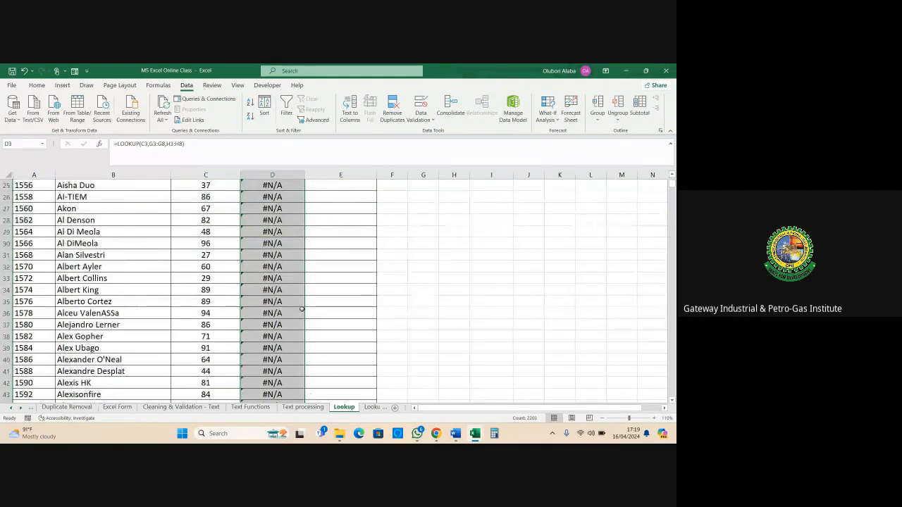
{"action": "scroll", "coordinate": [301, 309], "scroll_direction": "down", "scroll_amount": 4}
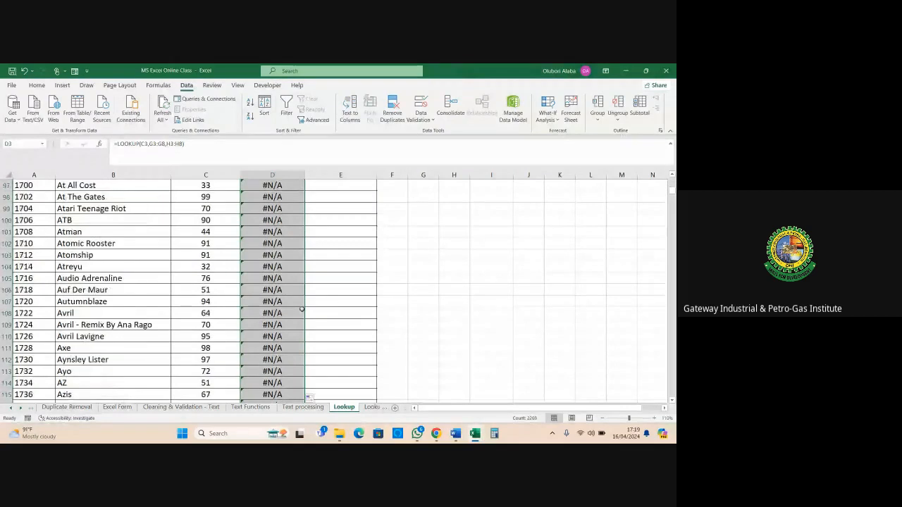
{"action": "scroll", "coordinate": [301, 308], "scroll_direction": "down", "scroll_amount": 10}
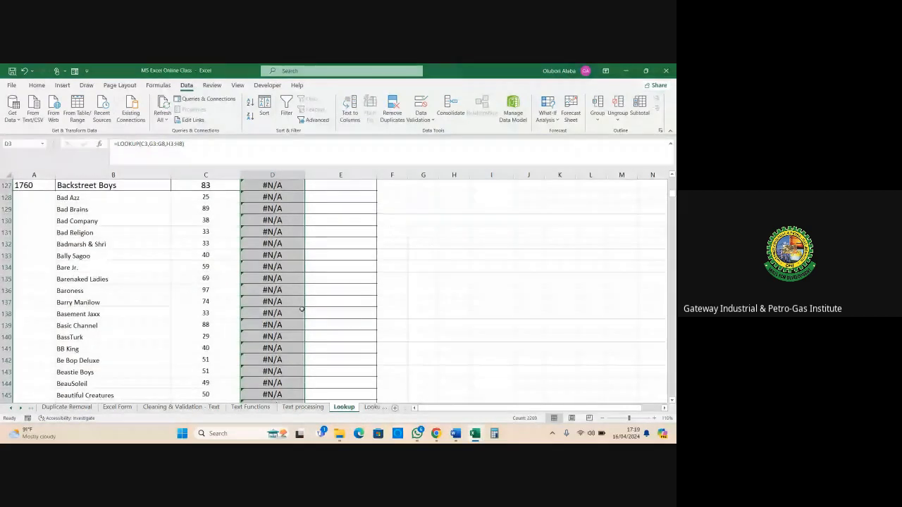
{"action": "scroll", "coordinate": [301, 308], "scroll_direction": "down", "scroll_amount": 17}
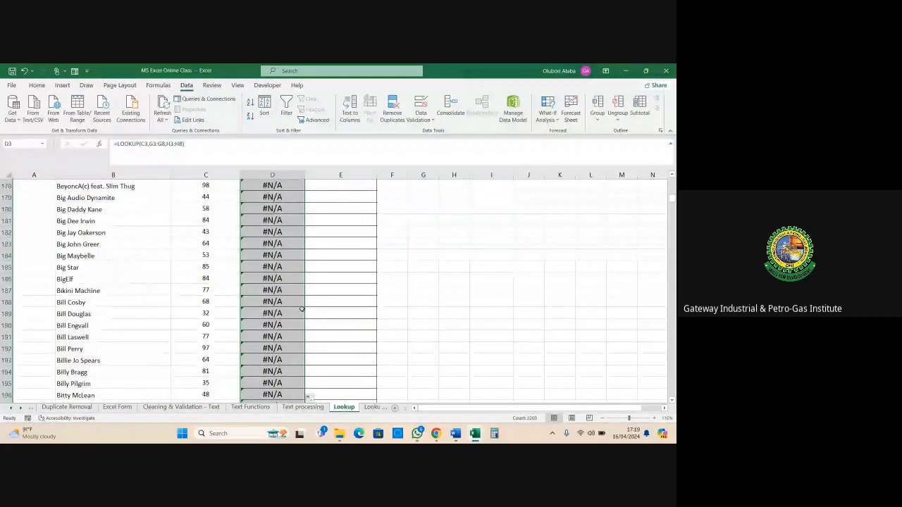
{"action": "scroll", "coordinate": [301, 309], "scroll_direction": "down", "scroll_amount": 12}
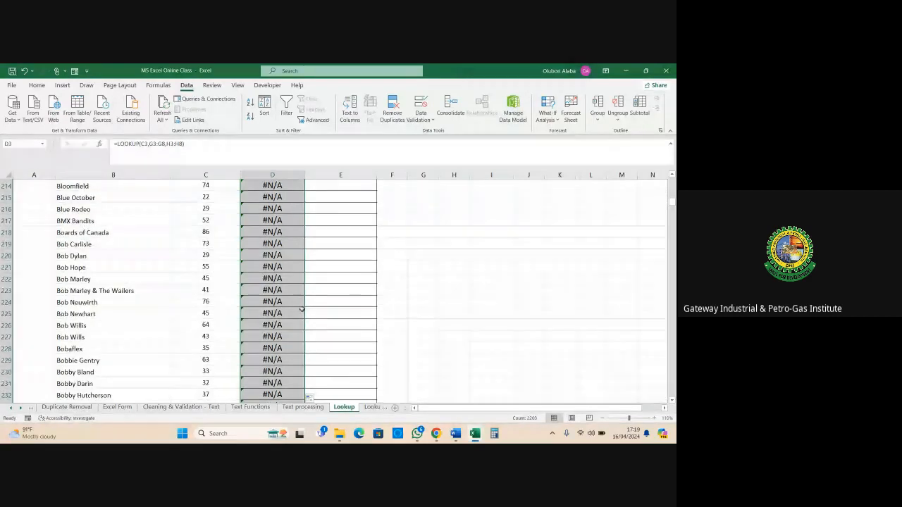
{"action": "left_click_drag", "start_coordinate": [671, 203], "coordinate": [671, 178]}
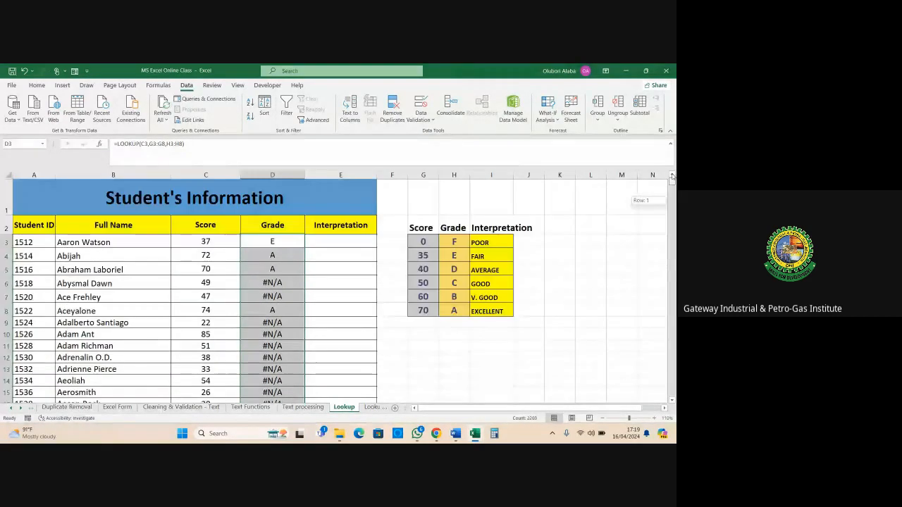
Examine the relative-reference Grade results further down the list, selecting the Student IDs from A3 through row 127 along the way
{"action": "scroll", "coordinate": [248, 302], "scroll_direction": "down", "scroll_amount": 9}
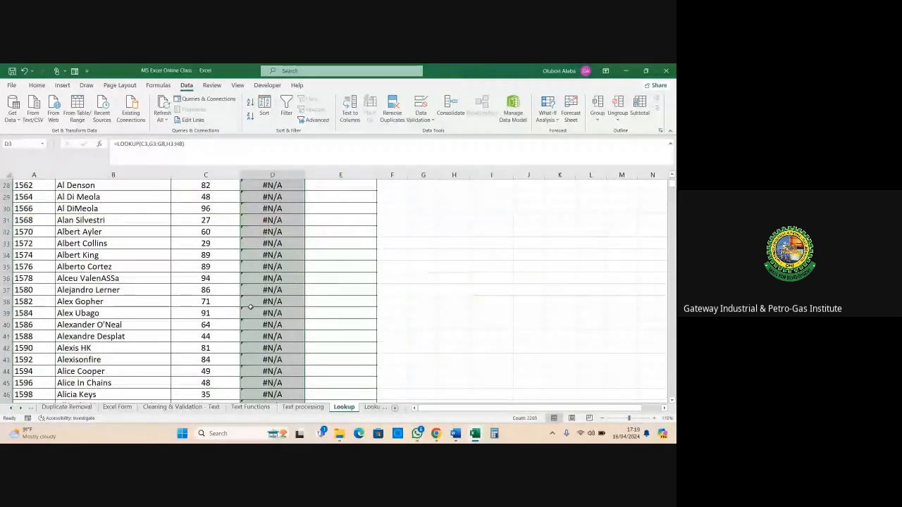
{"action": "scroll", "coordinate": [253, 300], "scroll_direction": "up", "scroll_amount": 9}
{"action": "scroll", "coordinate": [255, 299], "scroll_direction": "up", "scroll_amount": 1}
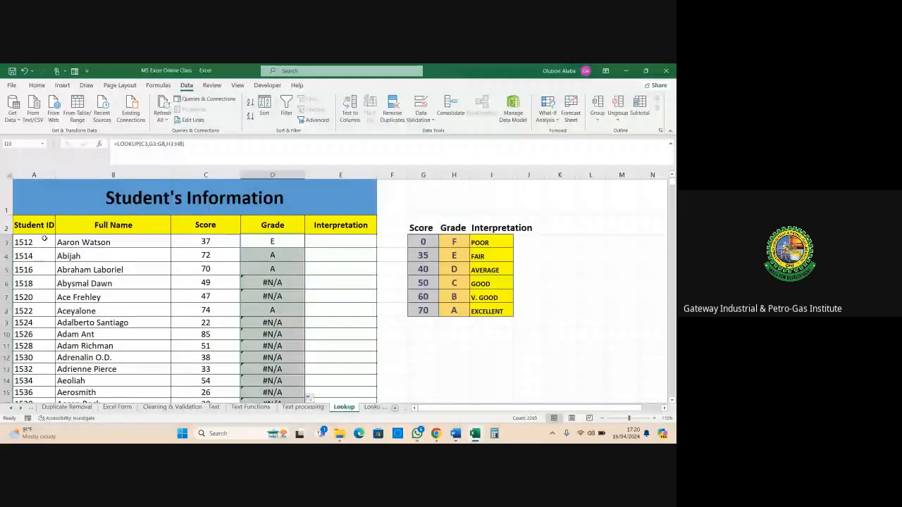
{"action": "left_click", "coordinate": [24, 243]}
{"action": "left_click_drag", "start_coordinate": [24, 242], "coordinate": [62, 394]}
{"action": "left_click", "coordinate": [62, 393]}
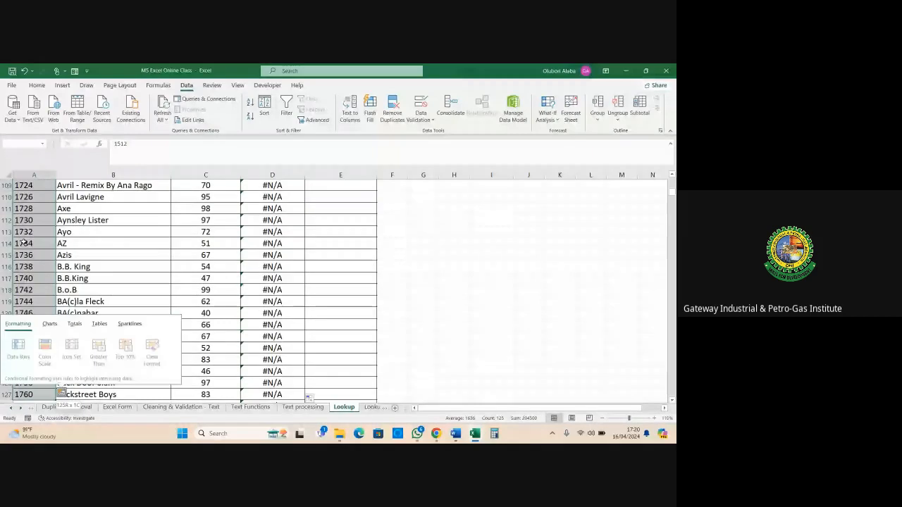
{"action": "left_click", "coordinate": [216, 272]}
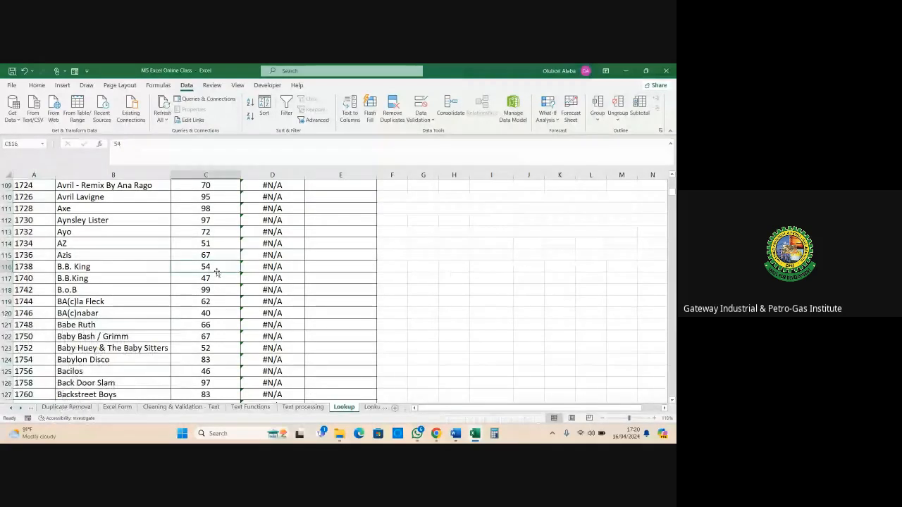
Undo the relative-reference fill in the Grade column and clear the LOOKUP formula from D3
{"action": "key", "text": "ctrl+z"}
{"action": "scroll", "coordinate": [242, 273], "scroll_direction": "up", "scroll_amount": 2}
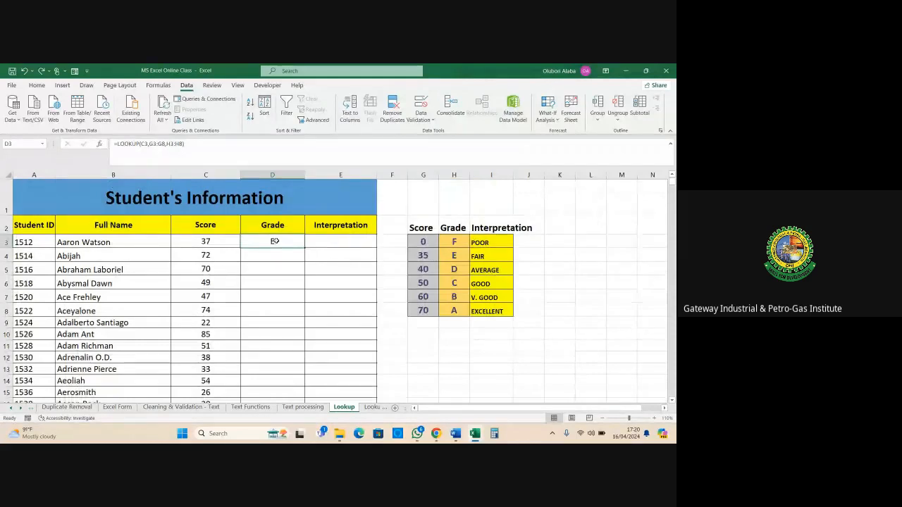
{"action": "key", "text": "Delete"}
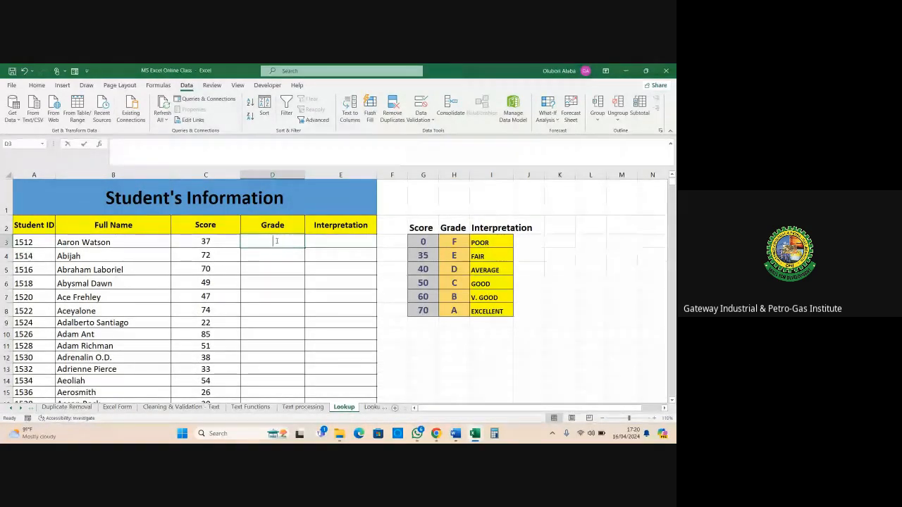
Enter =LOOKUP(C3,$G$3:$G$8,$H$3:$H$8) in D3 and fill it down the Grade column
{"action": "type", "text": "="}
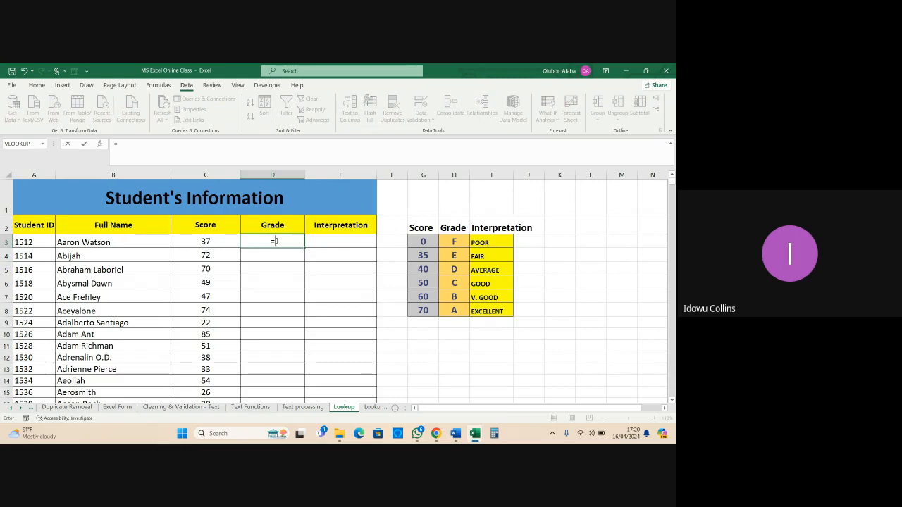
{"action": "type", "text": "LOOKUP("}
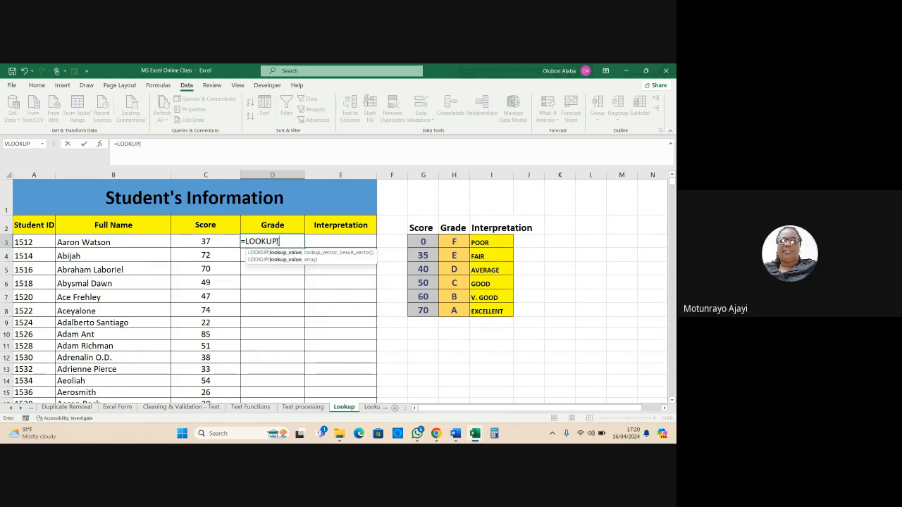
{"action": "left_click", "coordinate": [206, 242]}
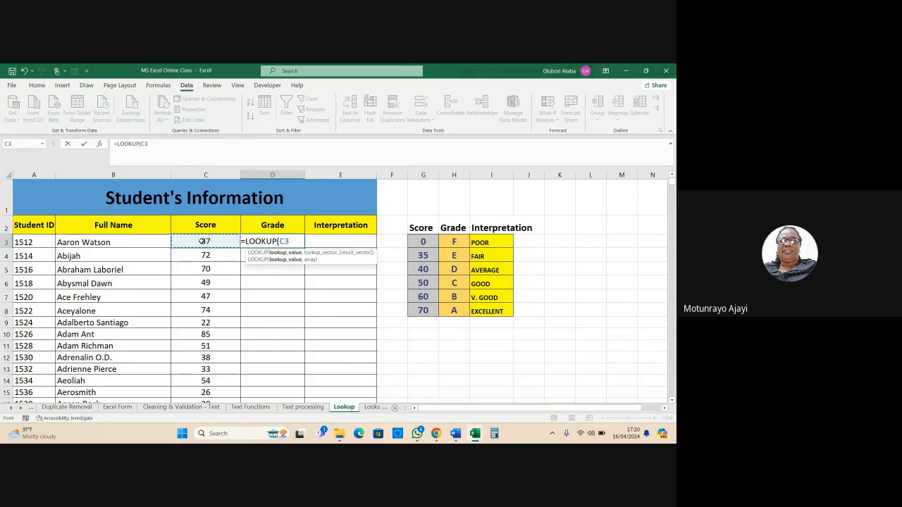
{"action": "type", "text": ","}
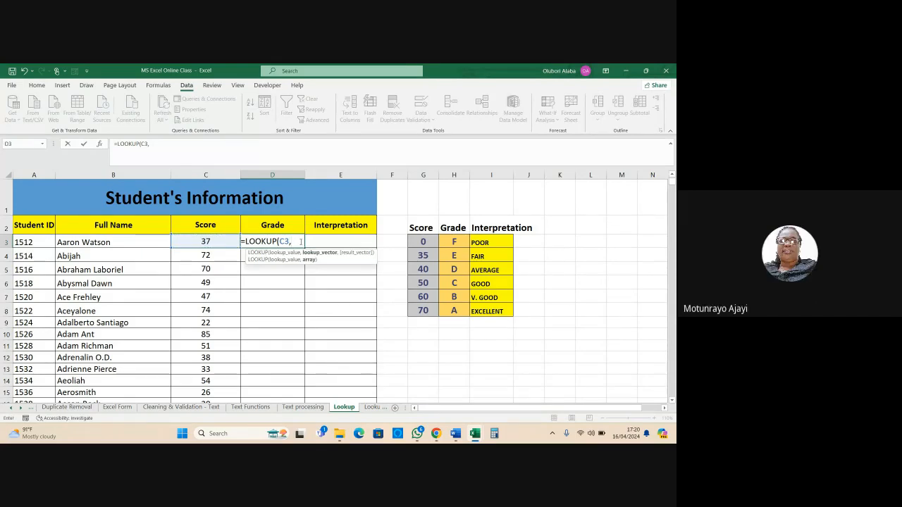
{"action": "left_click_drag", "start_coordinate": [413, 241], "coordinate": [423, 309]}
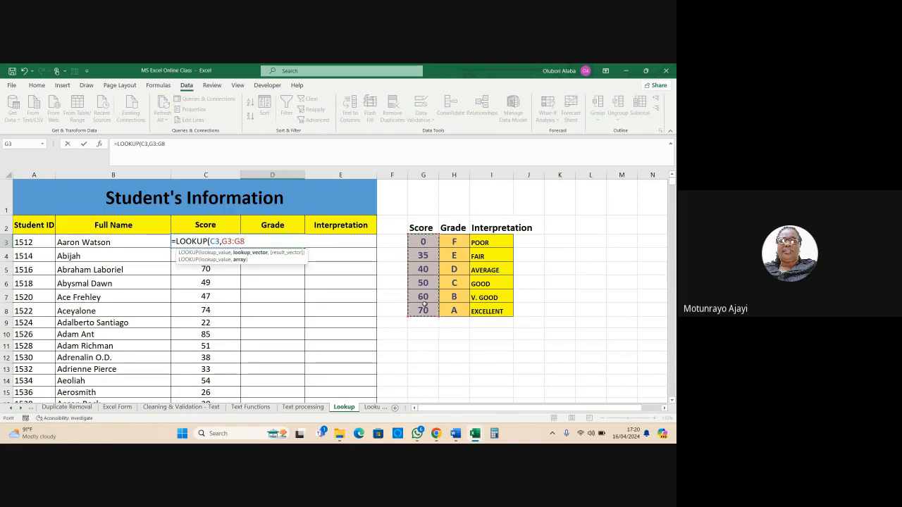
{"action": "key", "text": "F4"}
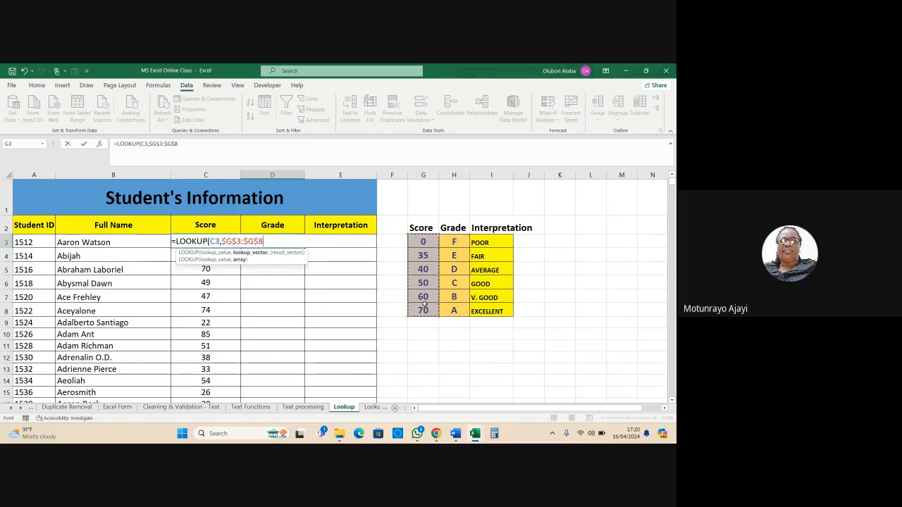
{"action": "type", "text": ","}
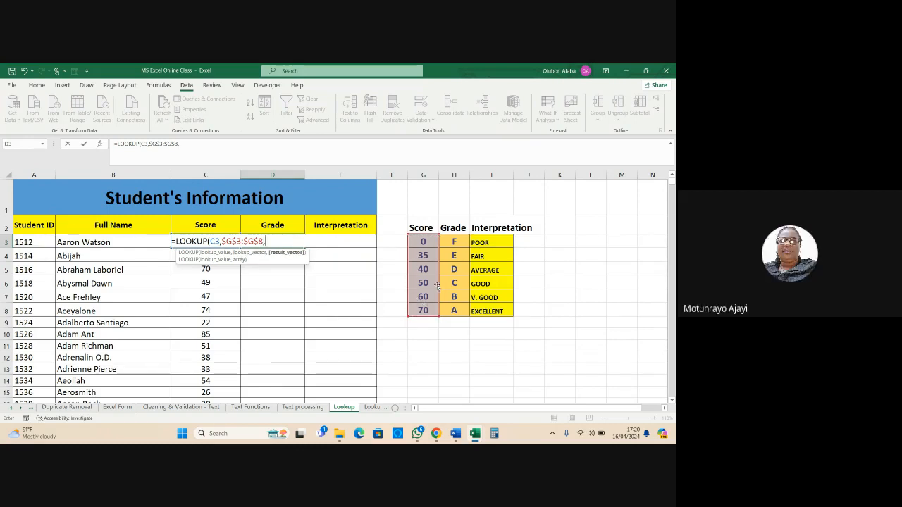
{"action": "left_click_drag", "start_coordinate": [454, 243], "coordinate": [455, 311]}
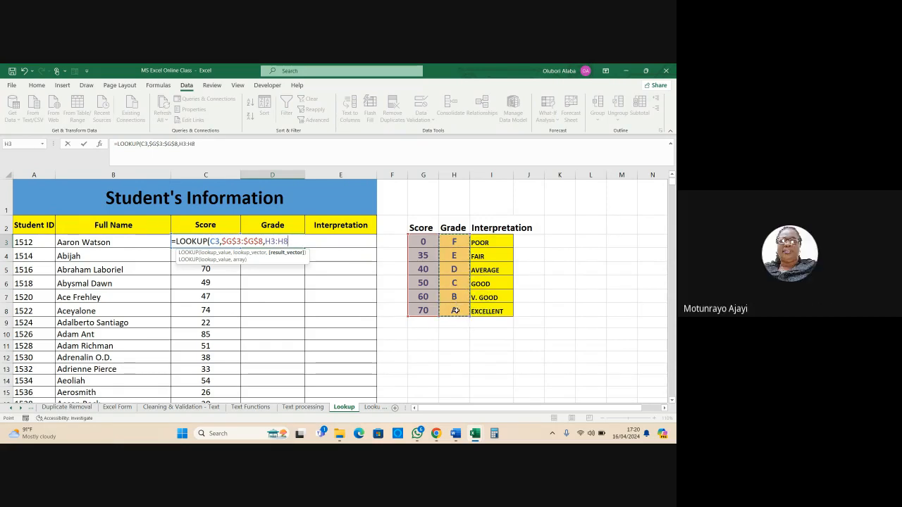
{"action": "key", "text": "F4"}
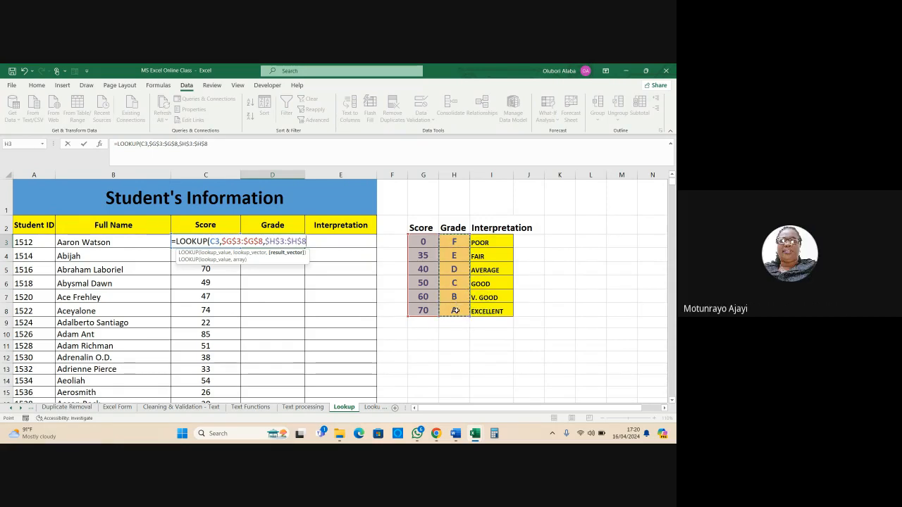
{"action": "key", "text": "Return"}
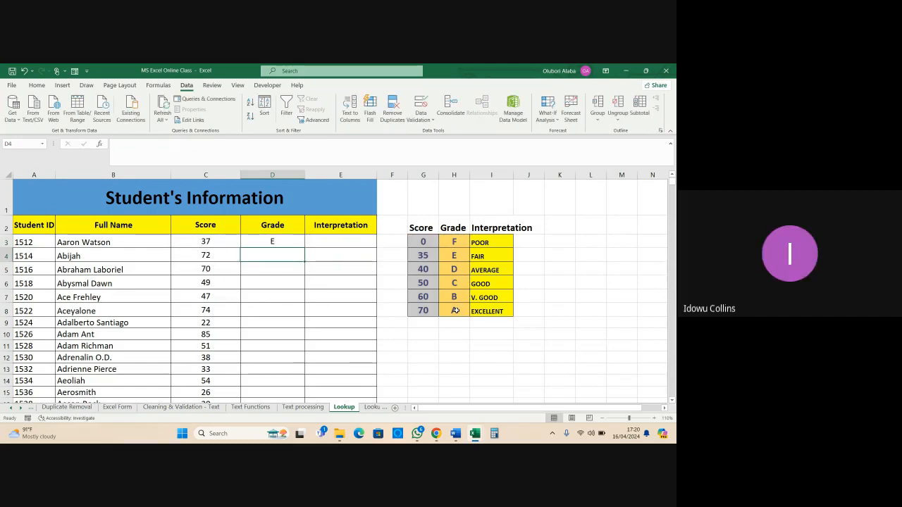
{"action": "left_click", "coordinate": [292, 241]}
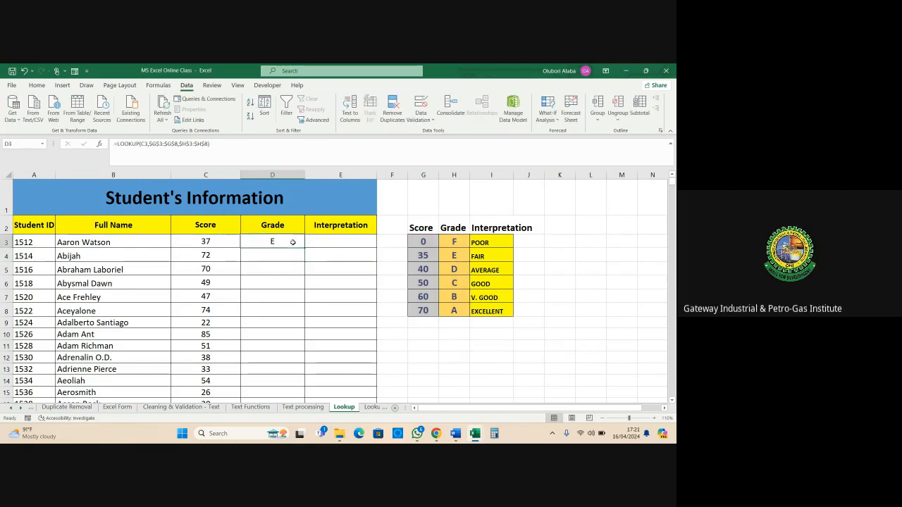
{"action": "double_click", "coordinate": [303, 248]}
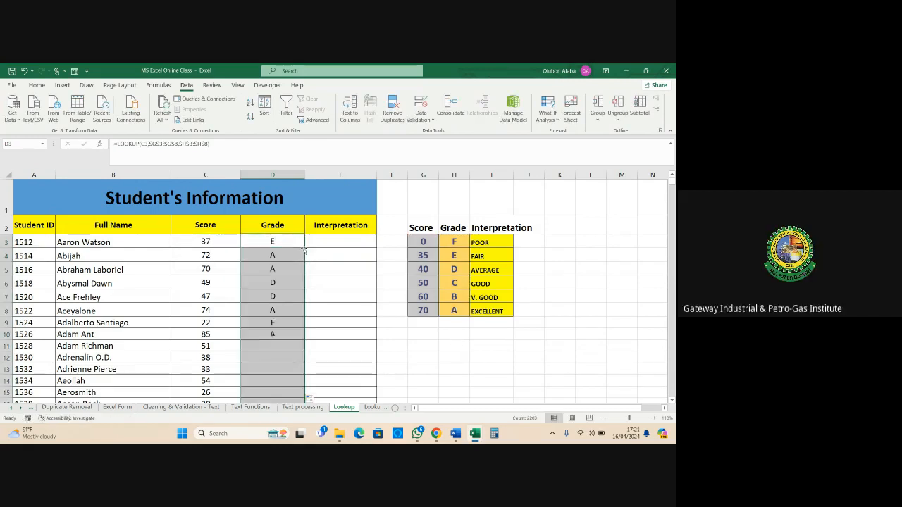
Enter =LOOKUP(C3,$G$3:$G$8,$I$3:$I$8) in E3 to return the first student's interpretation
{"action": "left_click", "coordinate": [340, 242]}
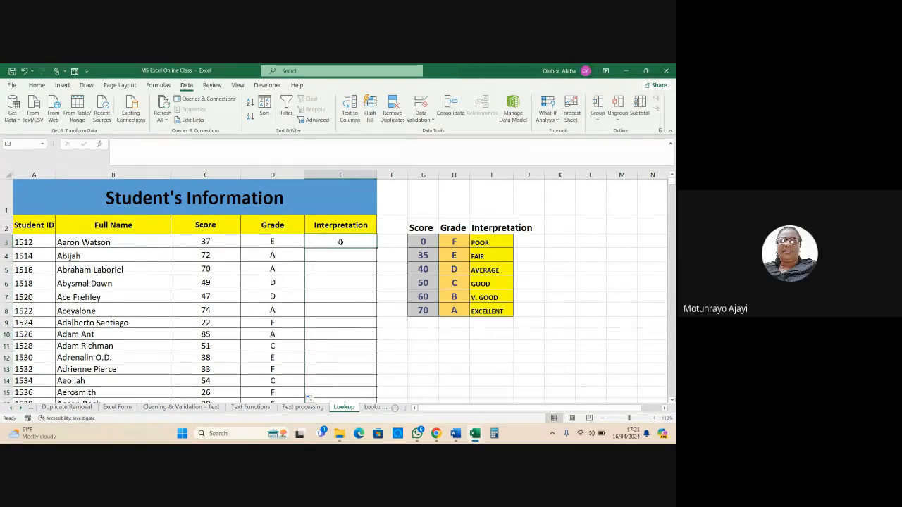
{"action": "type", "text": "="}
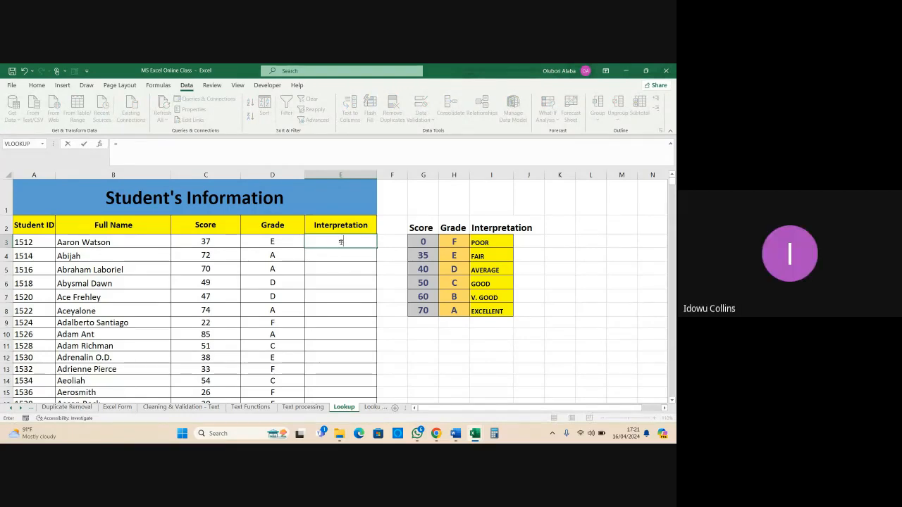
{"action": "type", "text": "lookup"}
{"action": "key", "text": "Tab"}
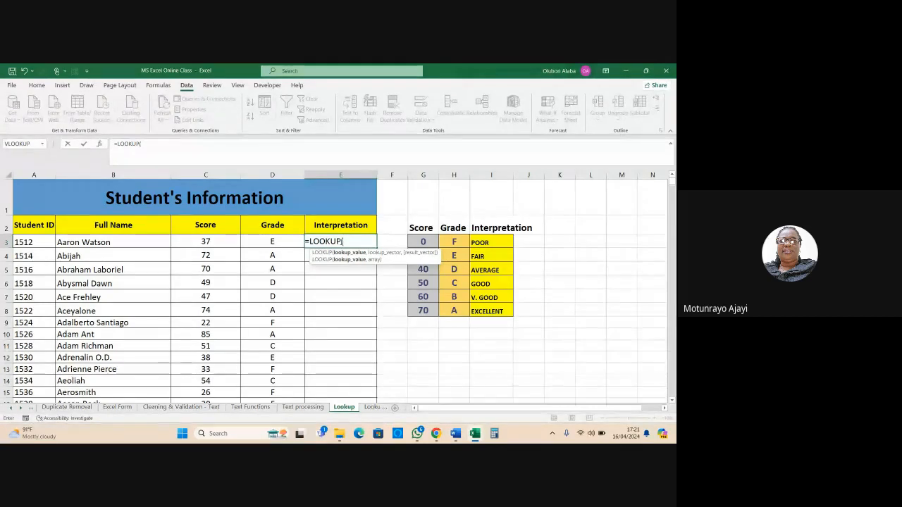
{"action": "left_click", "coordinate": [207, 241]}
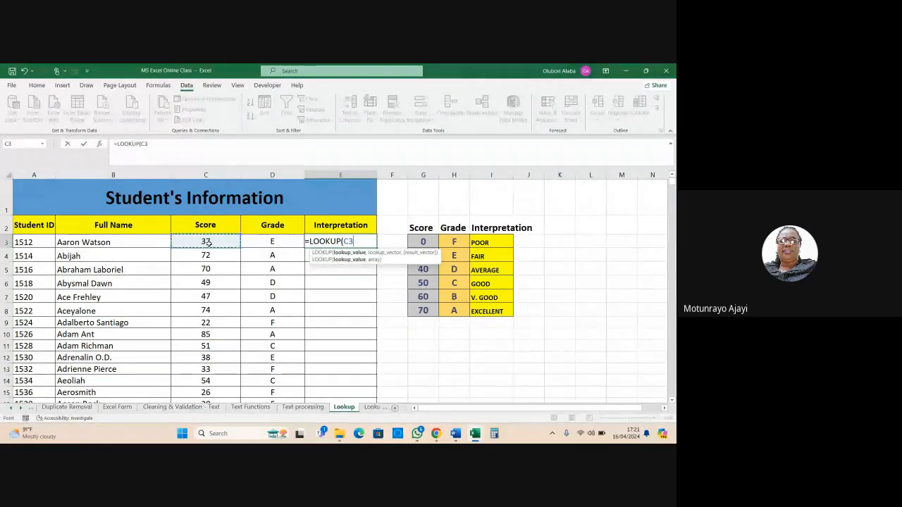
{"action": "type", "text": ","}
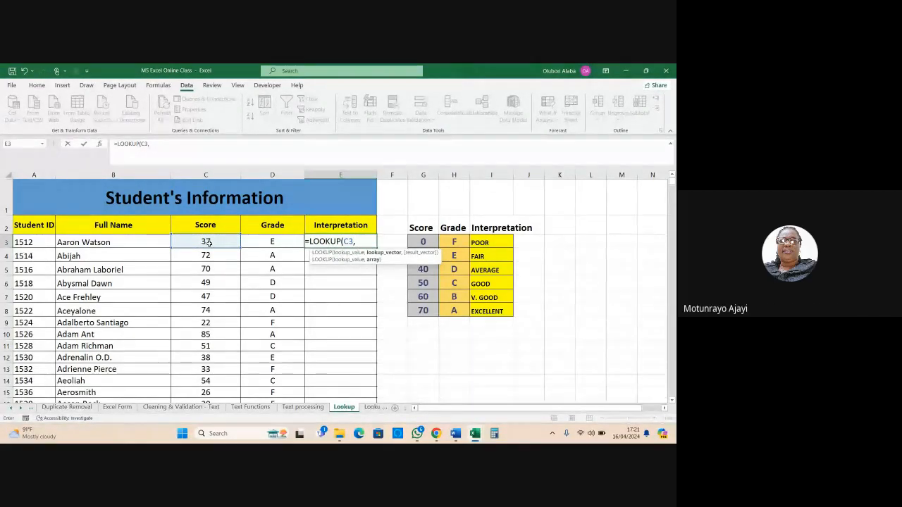
{"action": "left_click_drag", "start_coordinate": [421, 247], "coordinate": [425, 304]}
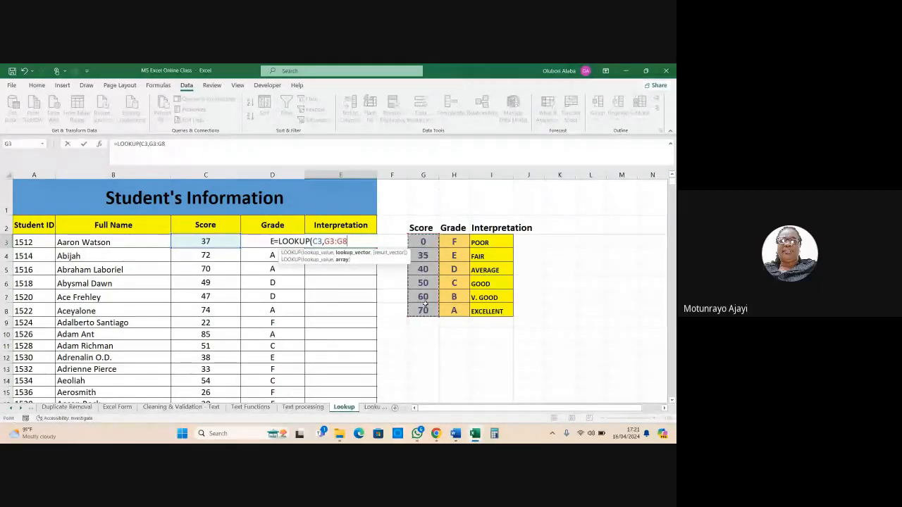
{"action": "key", "text": "F4"}
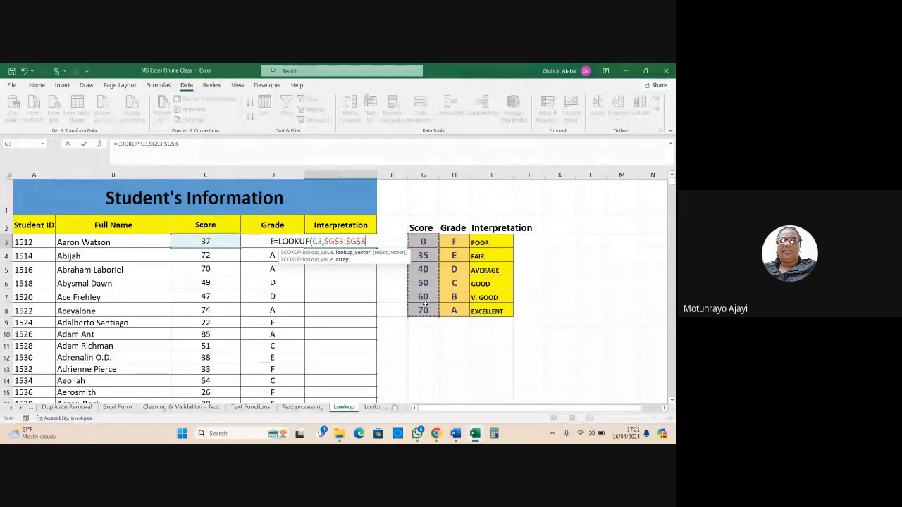
{"action": "type", "text": ","}
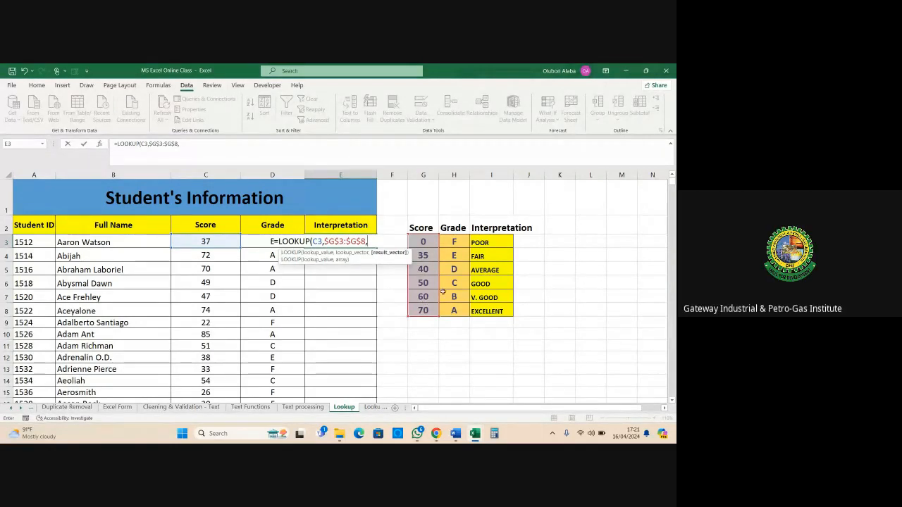
{"action": "left_click_drag", "start_coordinate": [481, 244], "coordinate": [488, 308]}
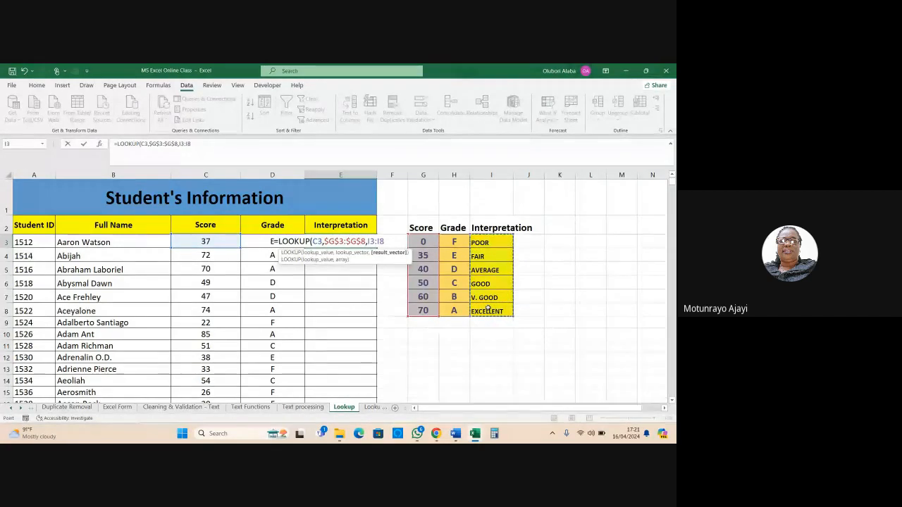
{"action": "key", "text": "F4"}
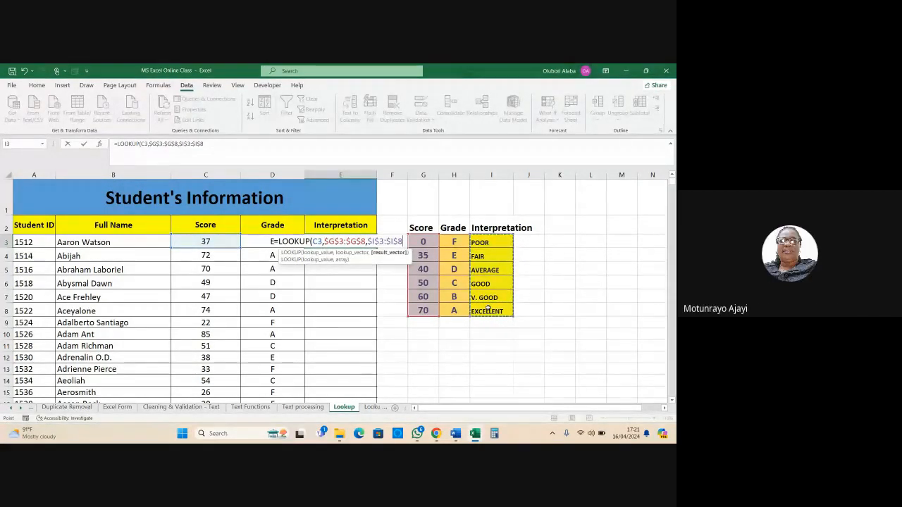
{"action": "key", "text": "Return"}
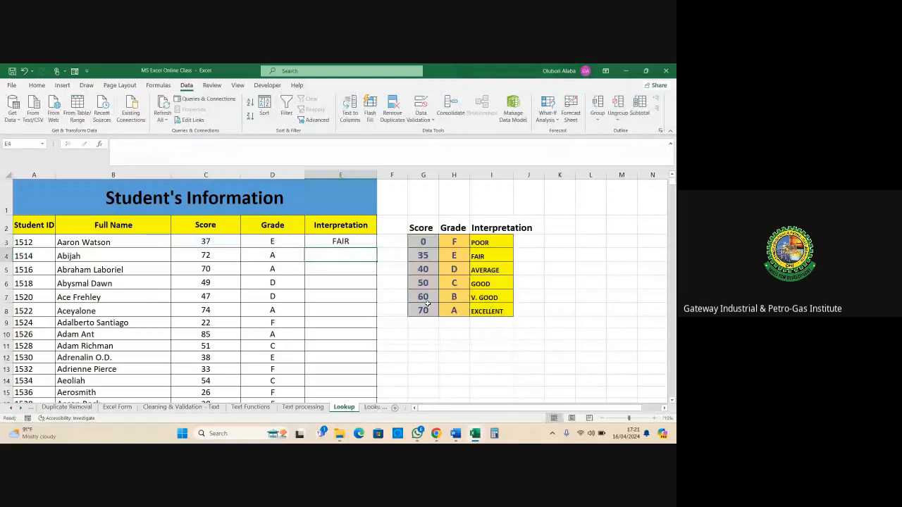
Fill the LOOKUP formula from E3 down the Interpretation column and review the Grade and Interpretation results
{"action": "left_click", "coordinate": [342, 242]}
{"action": "double_click", "coordinate": [377, 248]}
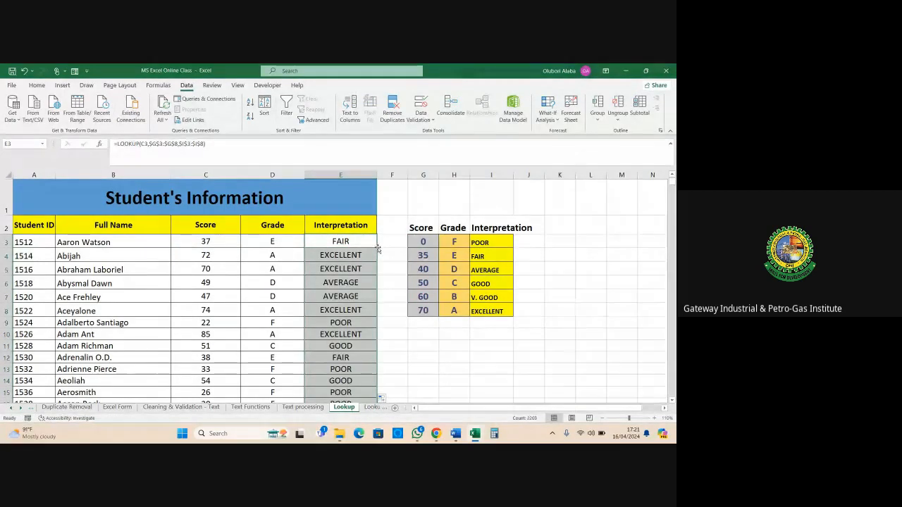
{"action": "scroll", "coordinate": [360, 271], "scroll_direction": "down", "scroll_amount": 4}
{"action": "scroll", "coordinate": [360, 271], "scroll_direction": "up", "scroll_amount": 3}
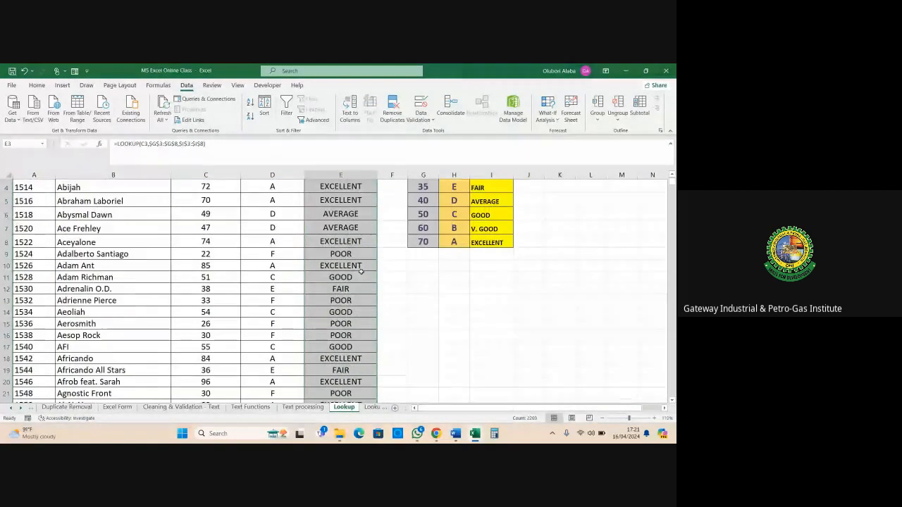
{"action": "scroll", "coordinate": [360, 271], "scroll_direction": "up", "scroll_amount": 1}
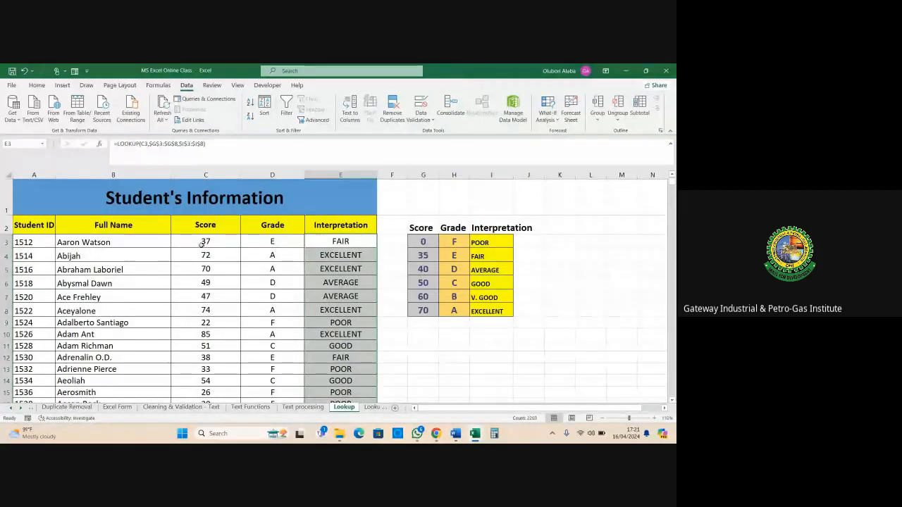
{"action": "left_click_drag", "start_coordinate": [272, 242], "coordinate": [340, 368]}
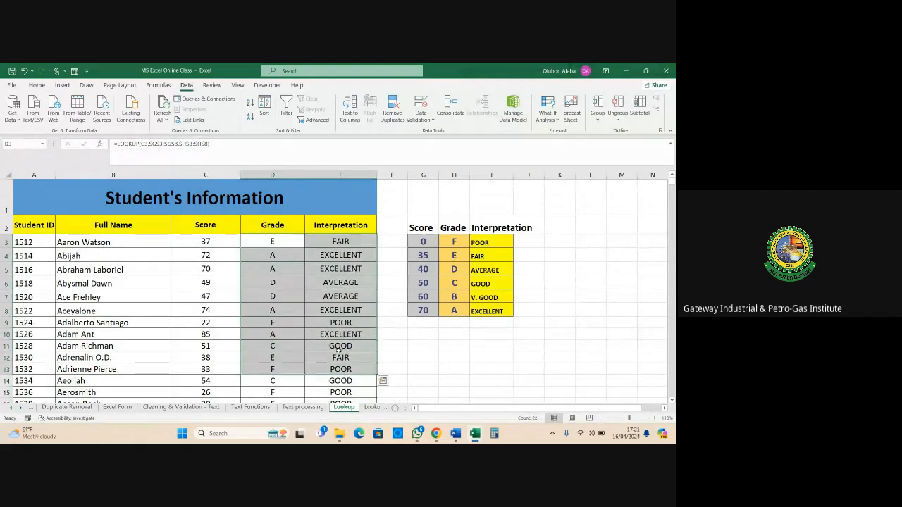
{"action": "left_click", "coordinate": [327, 298]}
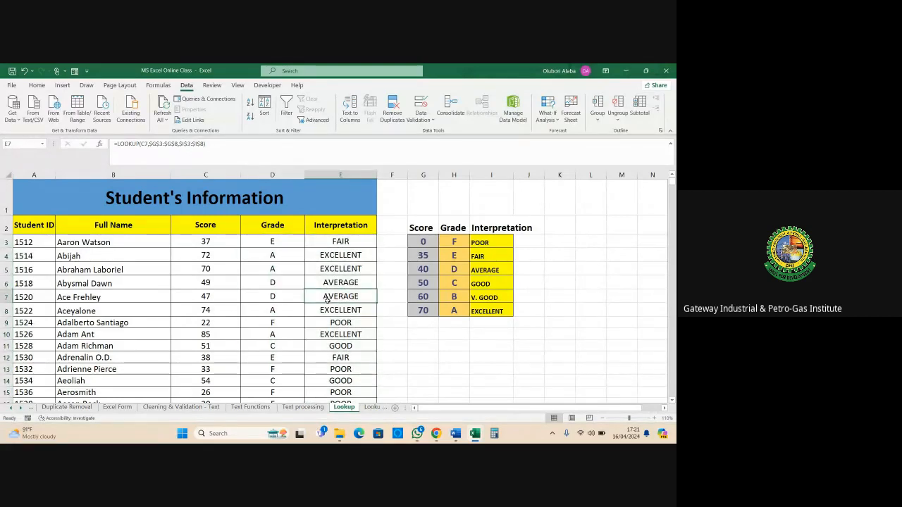
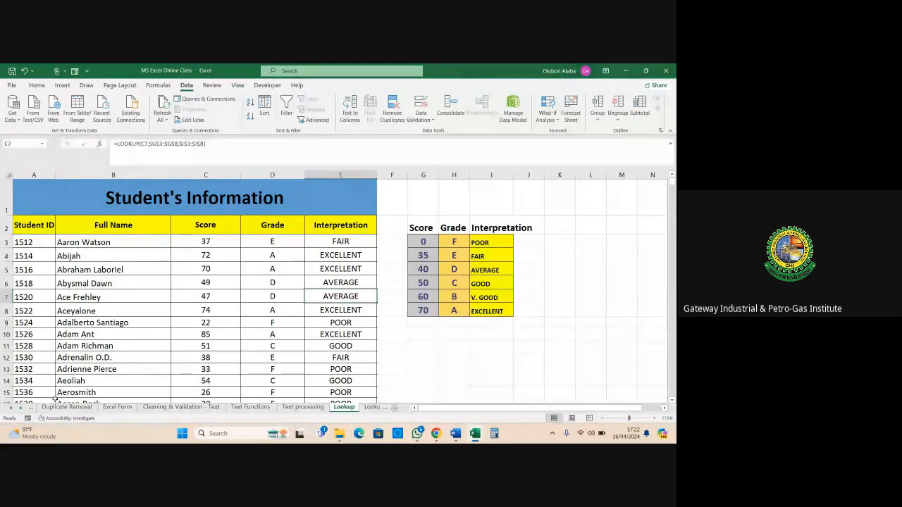
Browse the workbook's sheets and open the Lookup (2) worksheet
{"action": "left_click", "coordinate": [11, 410]}
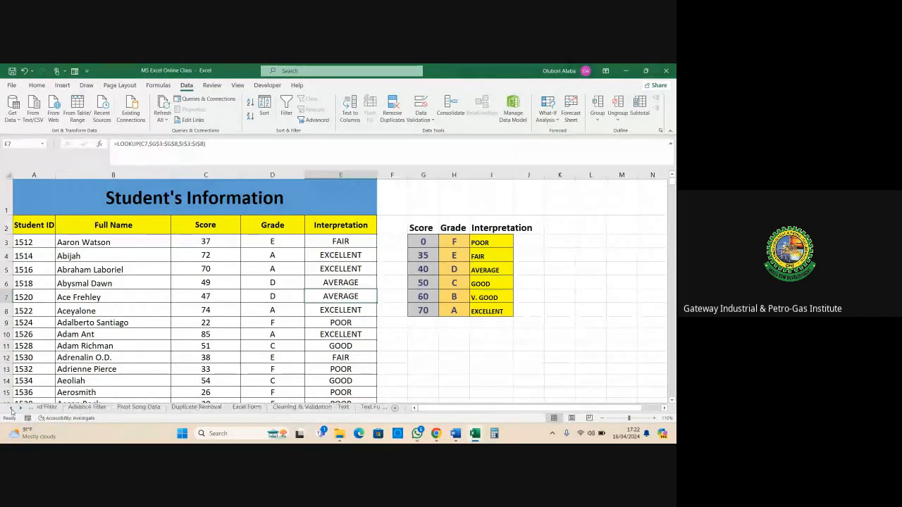
{"action": "left_click", "coordinate": [11, 410]}
{"action": "left_click", "coordinate": [12, 410]}
{"action": "left_click", "coordinate": [11, 410]}
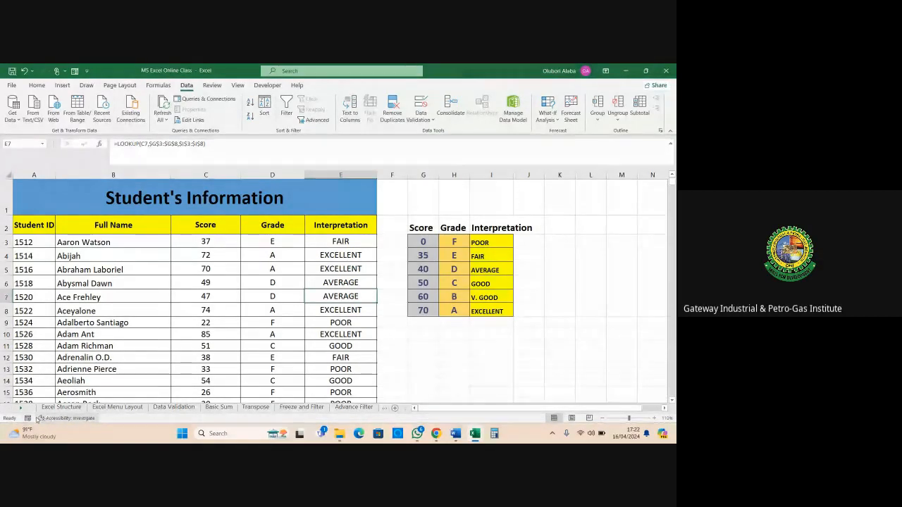
{"action": "left_click", "coordinate": [22, 410]}
{"action": "left_click", "coordinate": [22, 409]}
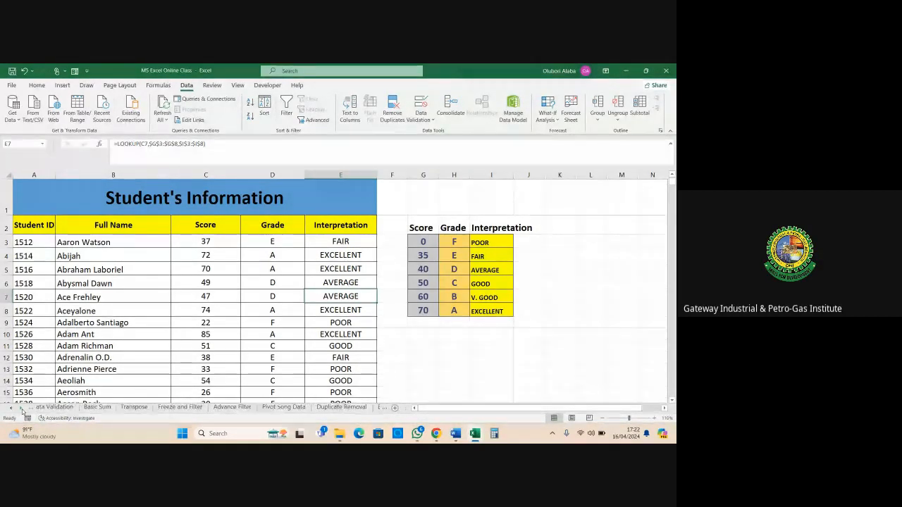
{"action": "left_click", "coordinate": [22, 409]}
{"action": "left_click", "coordinate": [22, 409]}
{"action": "left_click", "coordinate": [22, 410]}
{"action": "left_click", "coordinate": [22, 409]}
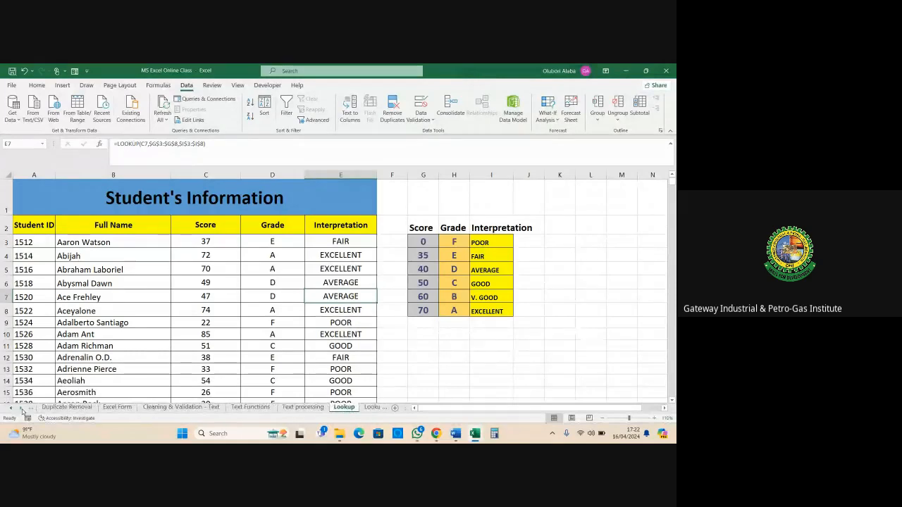
{"action": "left_click", "coordinate": [22, 409]}
{"action": "left_click", "coordinate": [22, 409]}
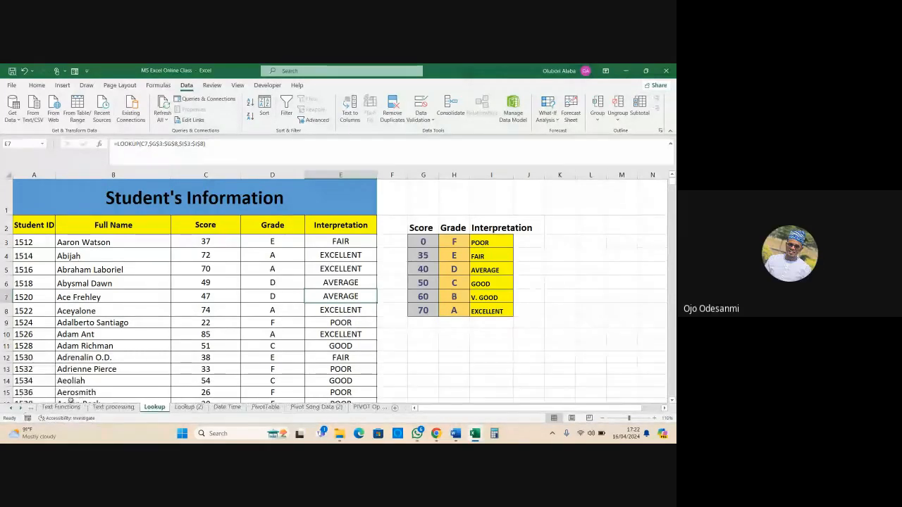
{"action": "left_click", "coordinate": [189, 407]}
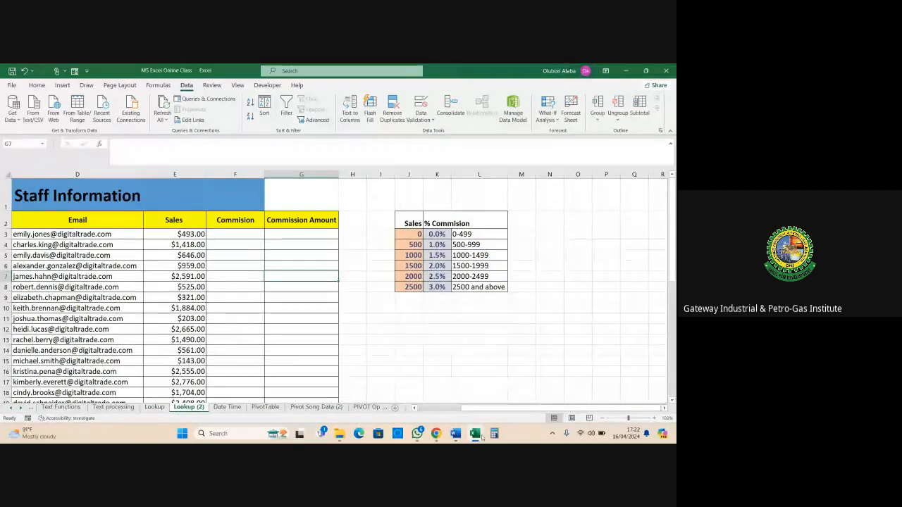
Examine the Staff Information table's empty Commision and Commission Amount columns and the sales commission rate table in J2:L8
{"action": "left_click", "coordinate": [414, 408]}
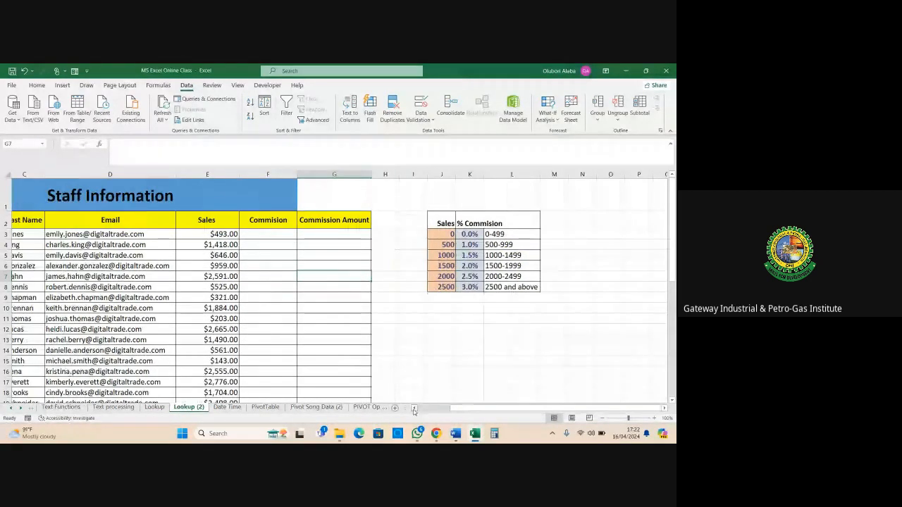
{"action": "left_click", "coordinate": [415, 409]}
{"action": "left_click_drag", "start_coordinate": [440, 411], "coordinate": [457, 411]}
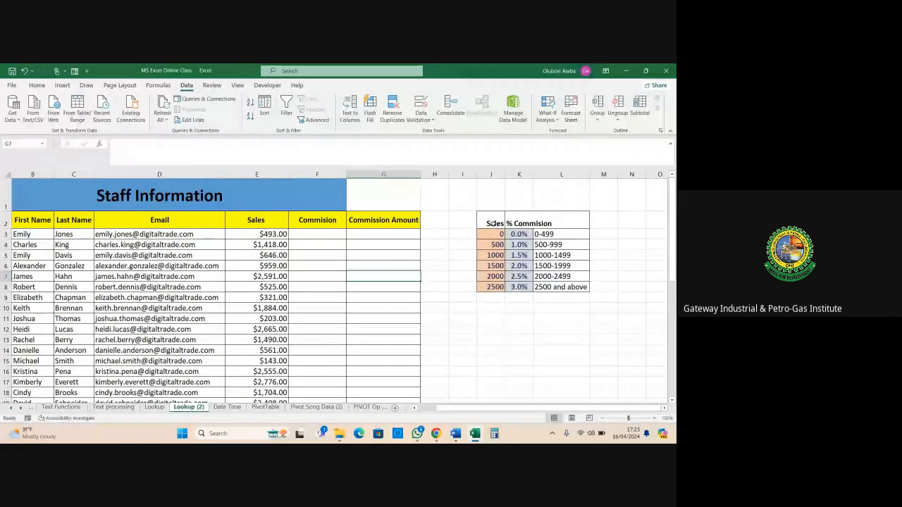
{"action": "left_click_drag", "start_coordinate": [493, 223], "coordinate": [554, 287]}
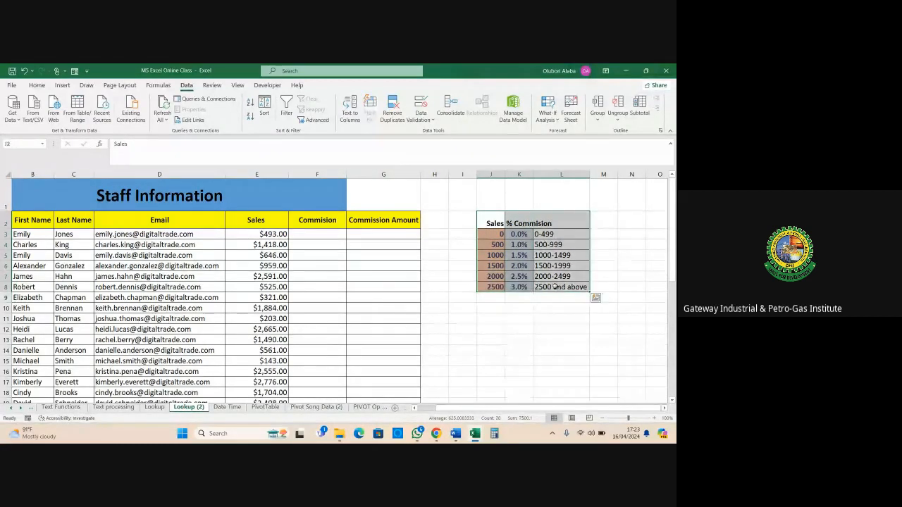
{"action": "left_click", "coordinate": [313, 234]}
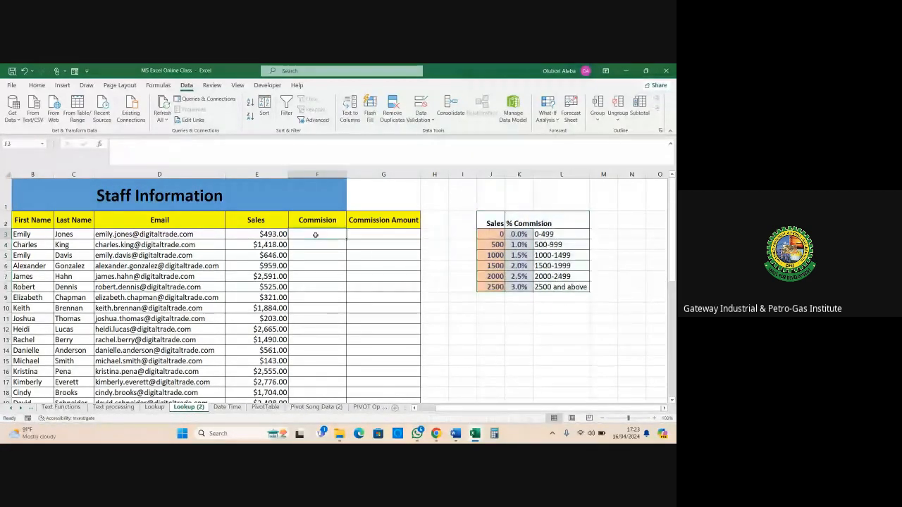
{"action": "left_click", "coordinate": [374, 236]}
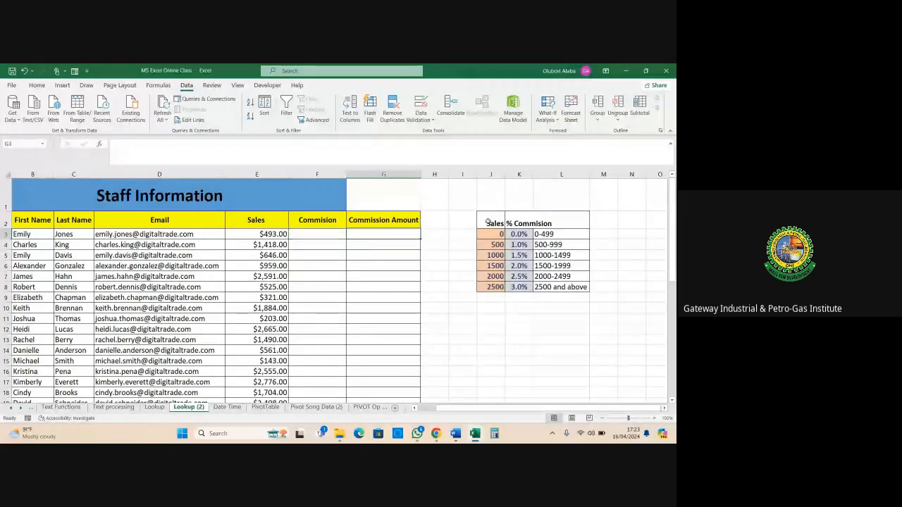
{"action": "left_click_drag", "start_coordinate": [491, 223], "coordinate": [564, 287]}
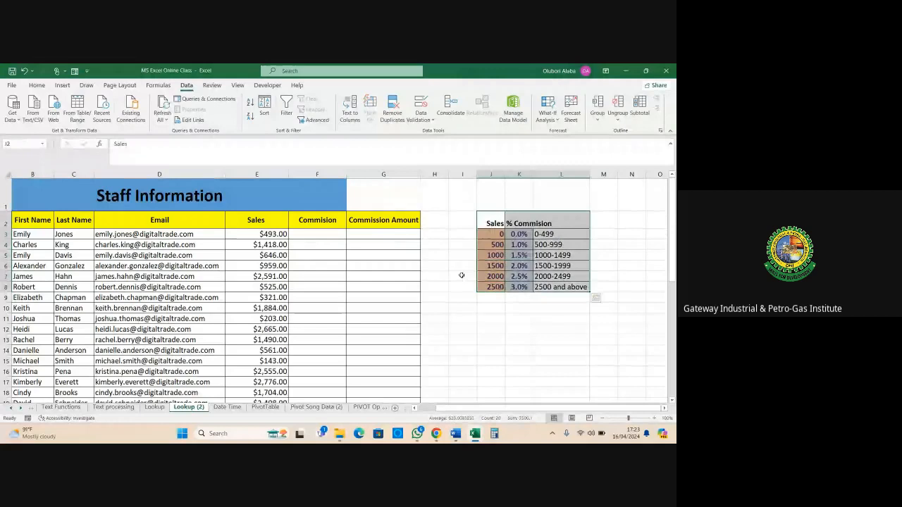
{"action": "left_click", "coordinate": [327, 265]}
{"action": "left_click", "coordinate": [320, 238]}
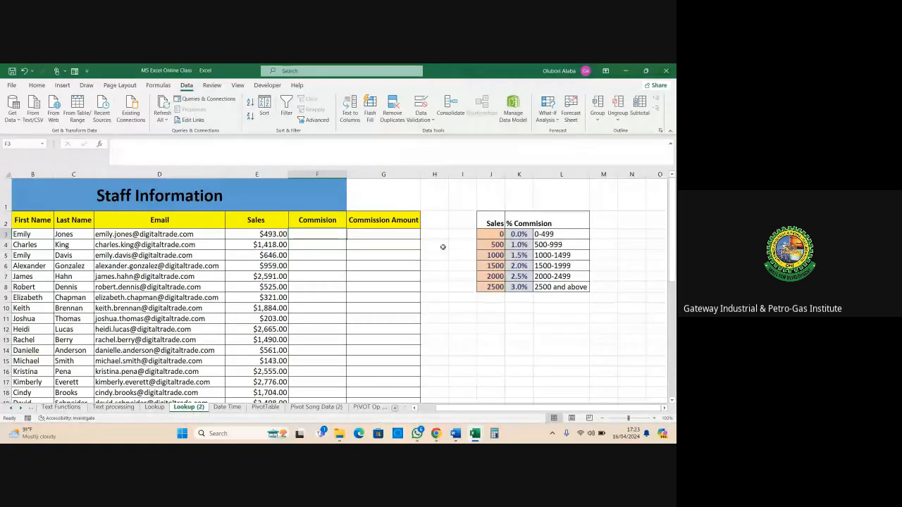
Mute the microphone in the Google Meet call in Chrome and return to the MS Excel Online Class workbook
{"action": "mouse_move", "coordinate": [436, 435]}
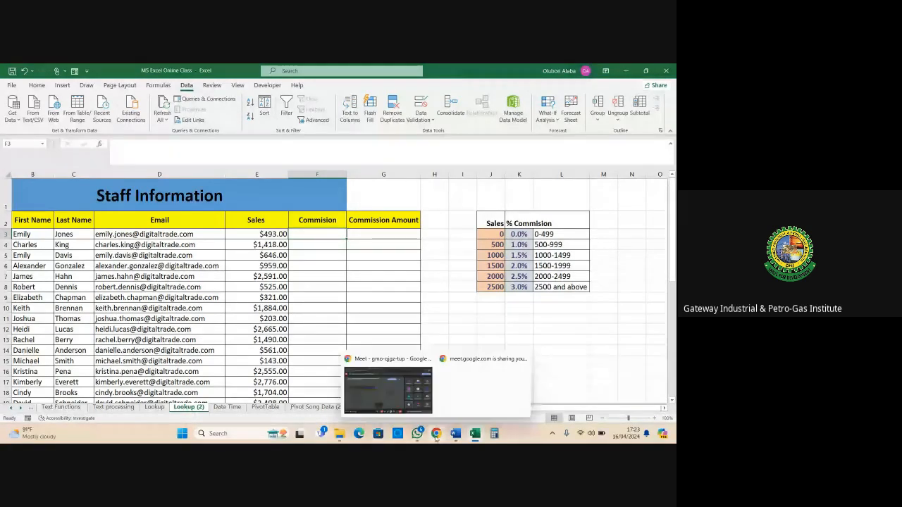
{"action": "left_click", "coordinate": [388, 387]}
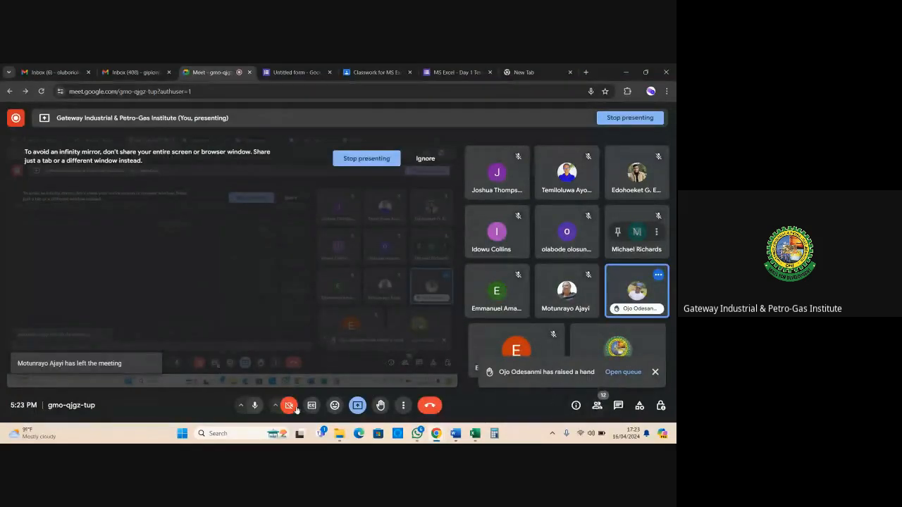
{"action": "left_click", "coordinate": [255, 406]}
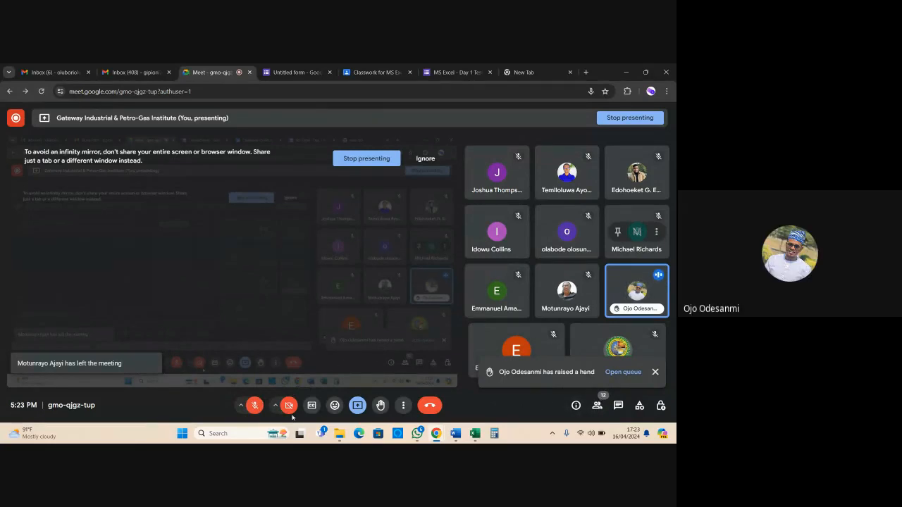
{"action": "mouse_move", "coordinate": [475, 432]}
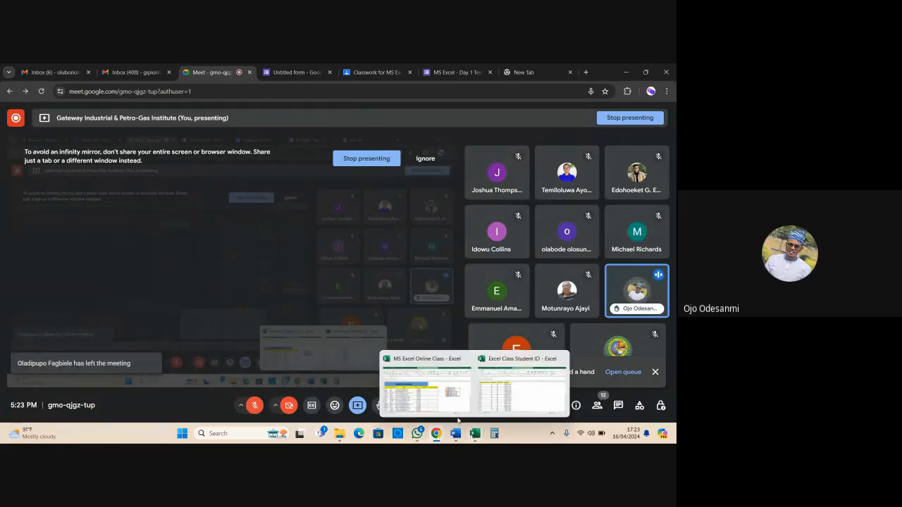
{"action": "left_click", "coordinate": [458, 419]}
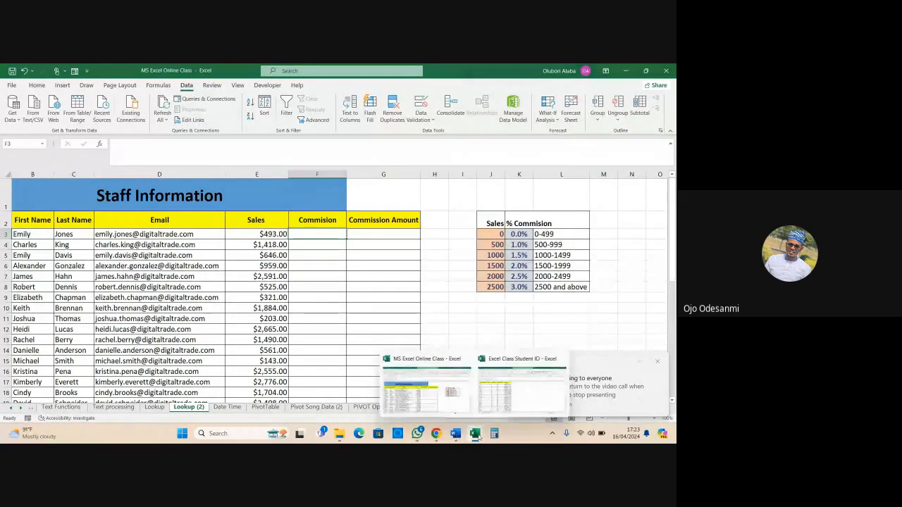
Unmute the microphone in the Google Meet call and switch back to the staff workbook in Excel
{"action": "mouse_move", "coordinate": [436, 433]}
{"action": "left_click", "coordinate": [386, 409]}
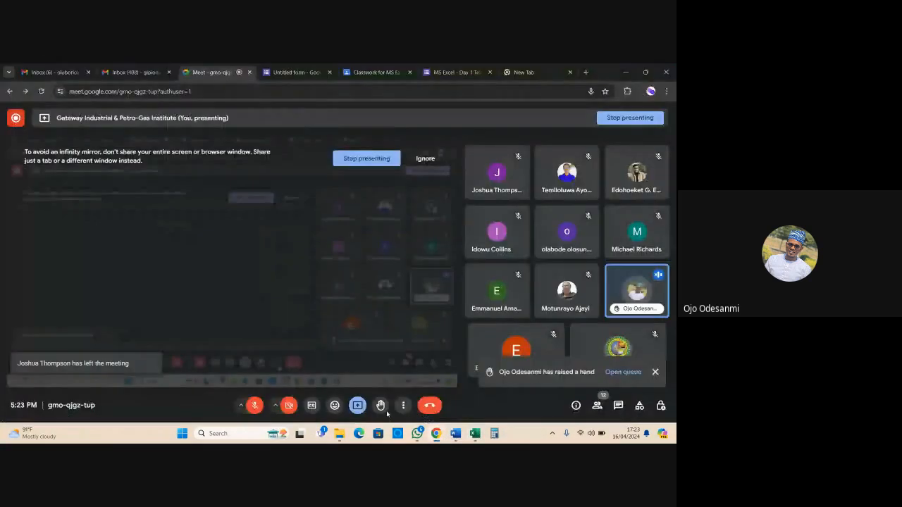
{"action": "left_click", "coordinate": [254, 407]}
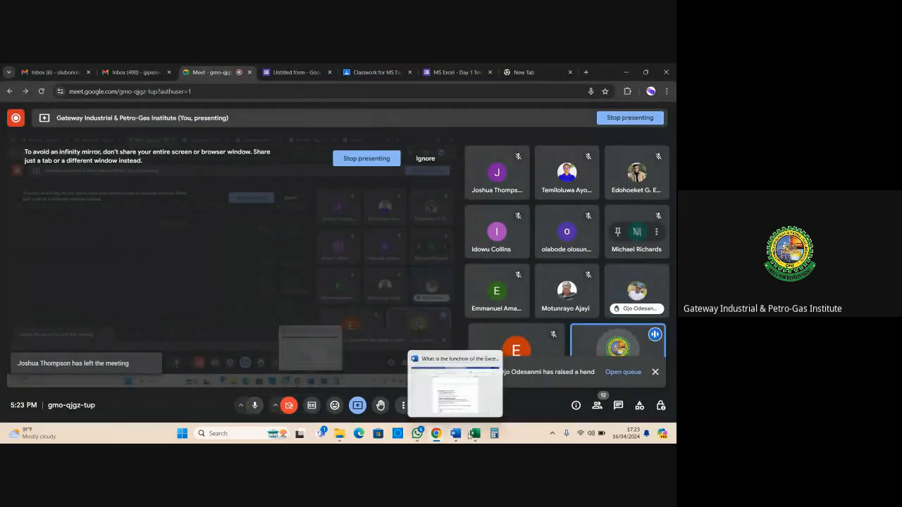
{"action": "mouse_move", "coordinate": [469, 436]}
{"action": "left_click", "coordinate": [453, 356]}
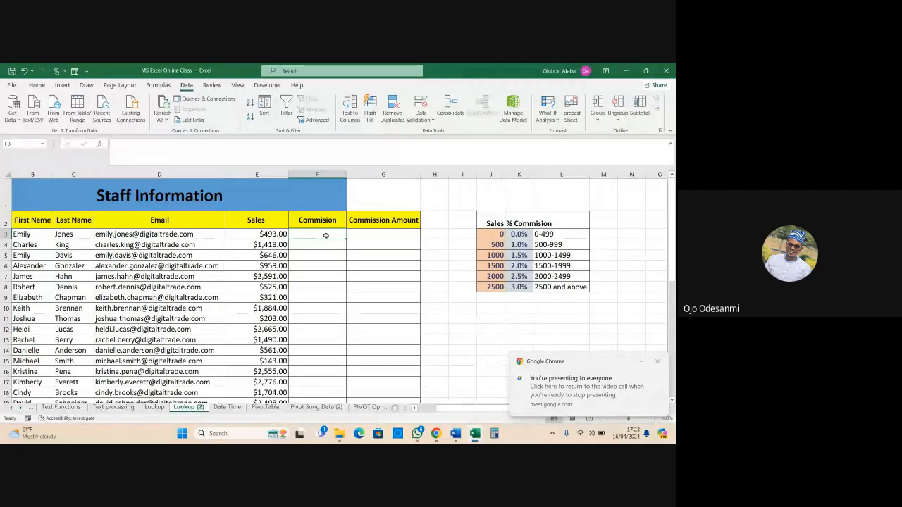
Enter =LOOKUP(E3,$J$3:$J$8,$K$3:$K$8) in F3 to return the first staff member's commission rate
{"action": "type", "text": "="}
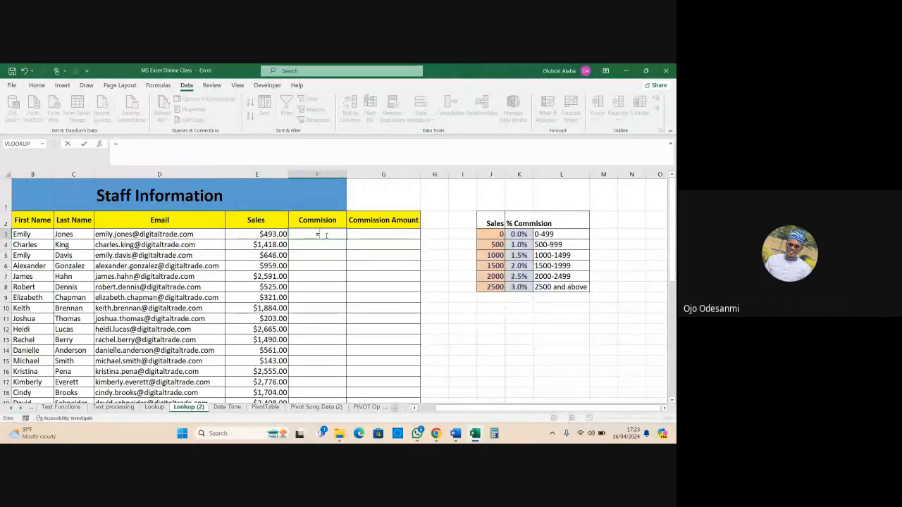
{"action": "type", "text": "LOOKUP("}
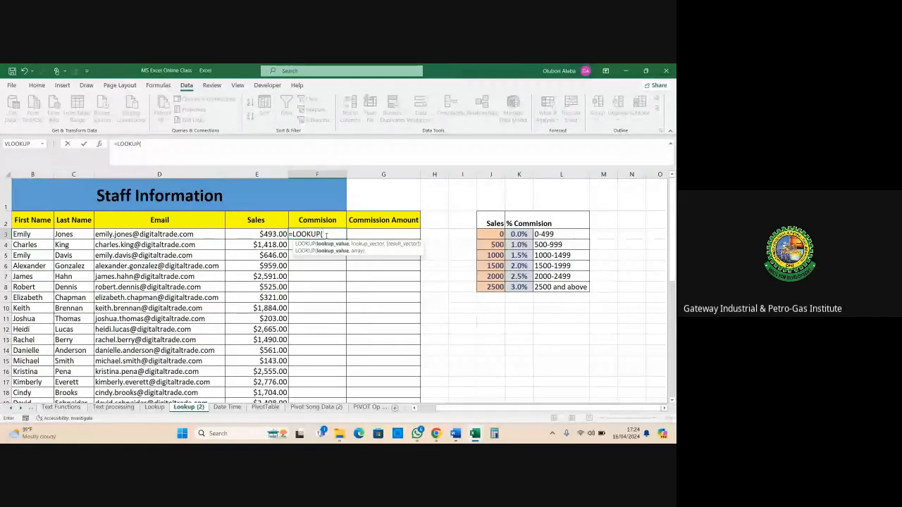
{"action": "left_click", "coordinate": [252, 236]}
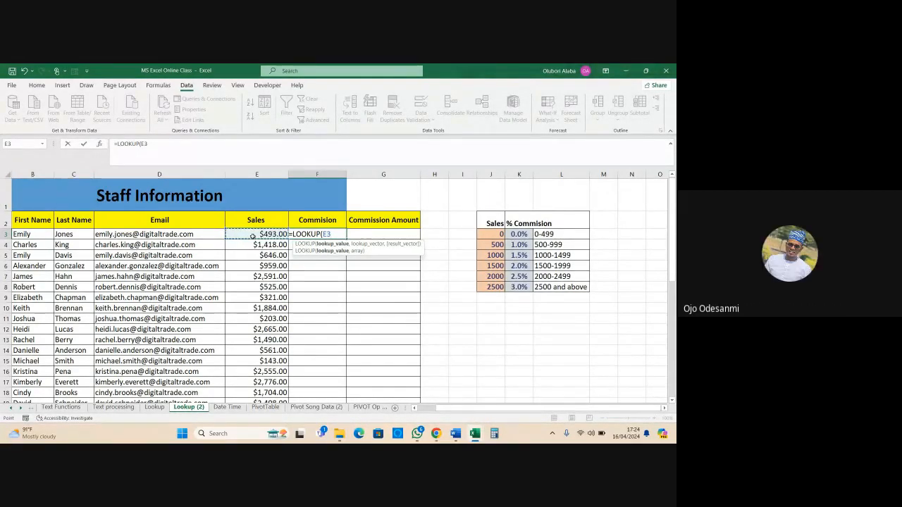
{"action": "type", "text": ","}
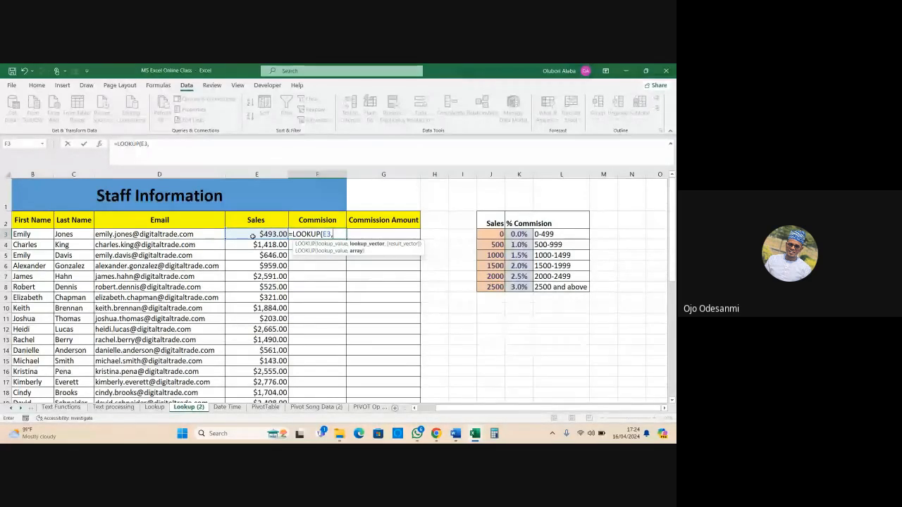
{"action": "left_click_drag", "start_coordinate": [487, 234], "coordinate": [495, 287]}
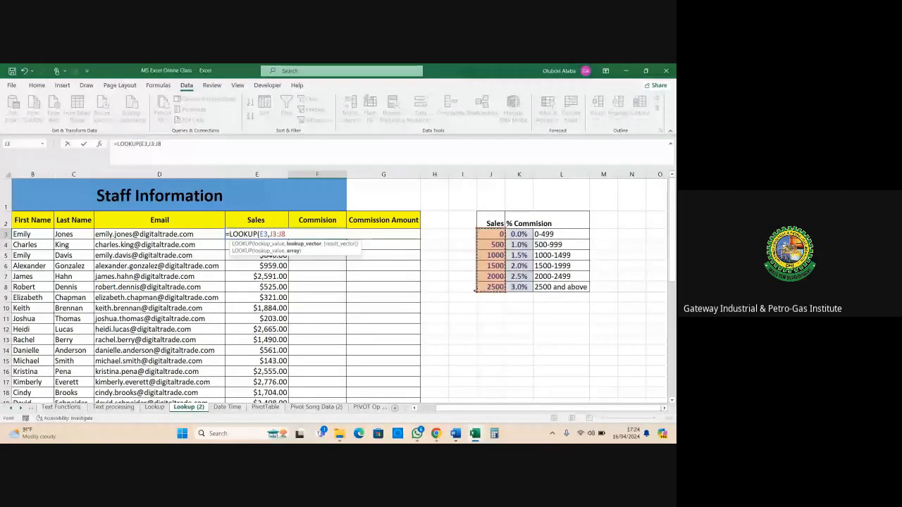
{"action": "key", "text": "F4"}
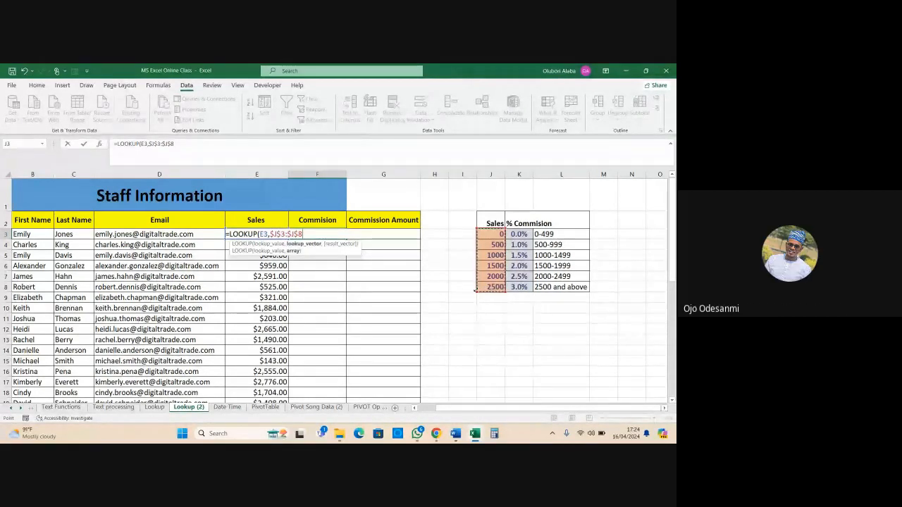
{"action": "type", "text": ","}
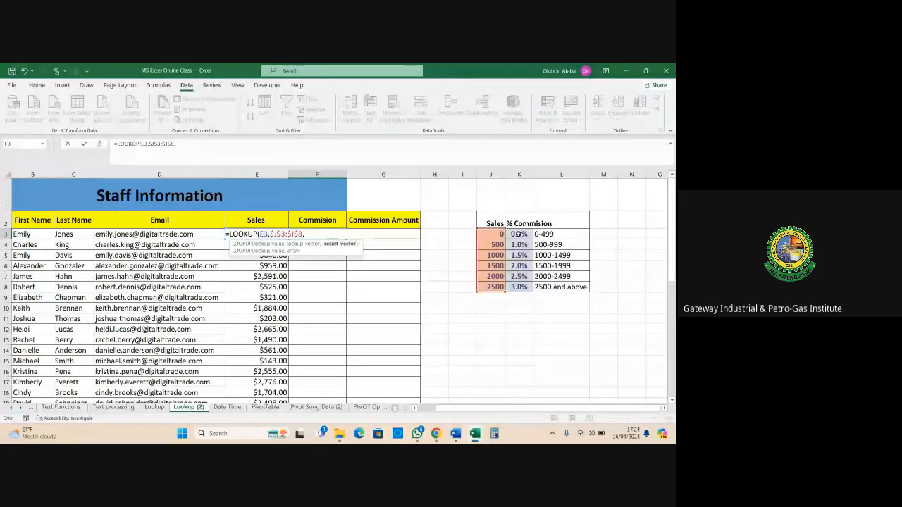
{"action": "left_click_drag", "start_coordinate": [518, 234], "coordinate": [526, 285]}
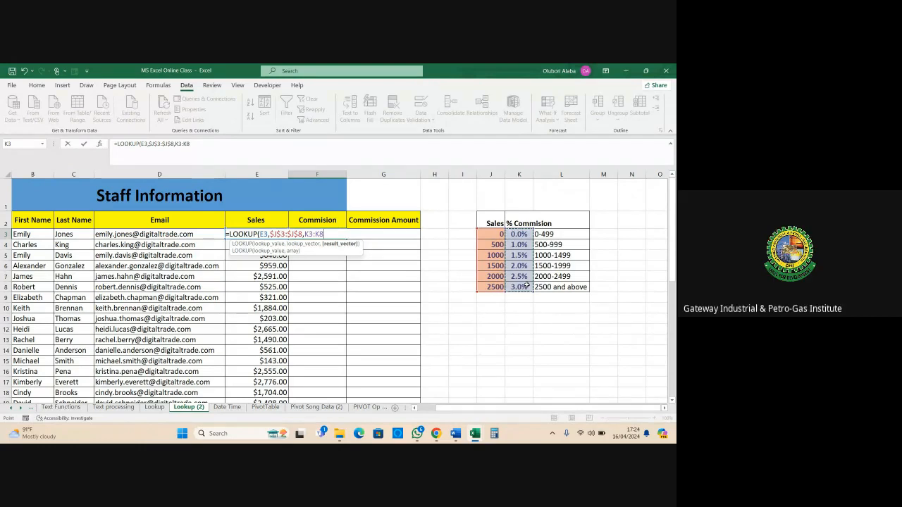
{"action": "key", "text": "F4"}
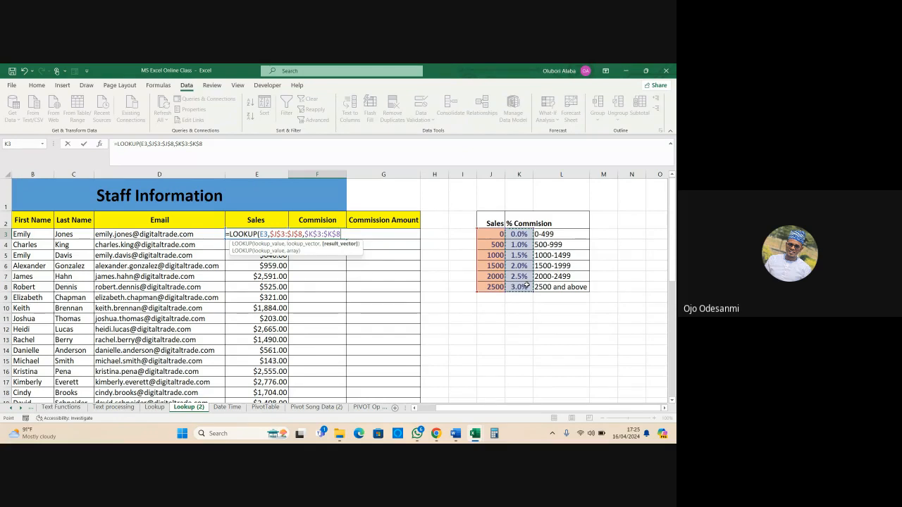
{"action": "key", "text": "Return"}
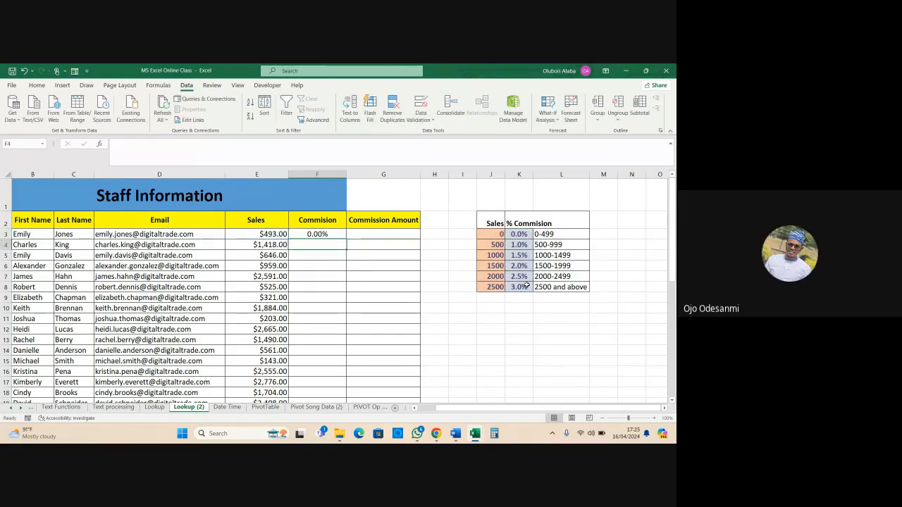
Check F3 against the 0-499 rate in K3 and fill its LOOKUP formula down the Commision column
{"action": "left_click", "coordinate": [317, 235]}
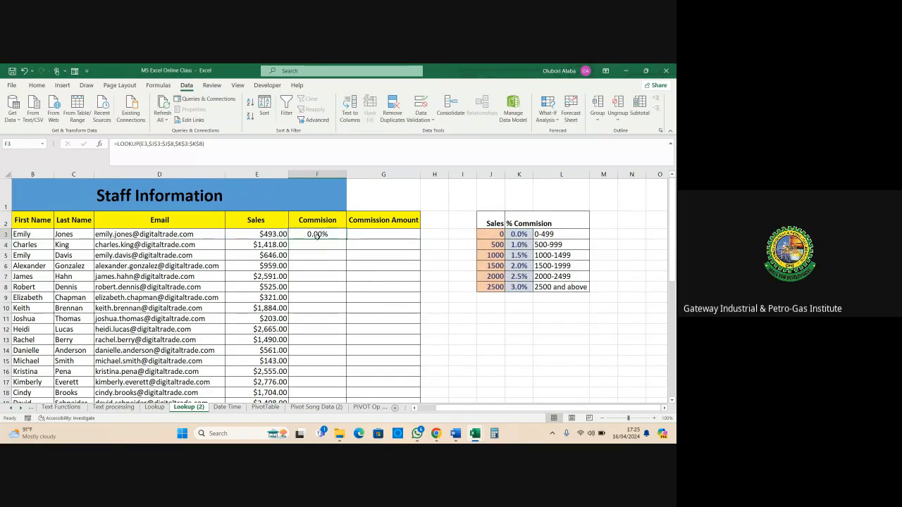
{"action": "left_click", "coordinate": [515, 235]}
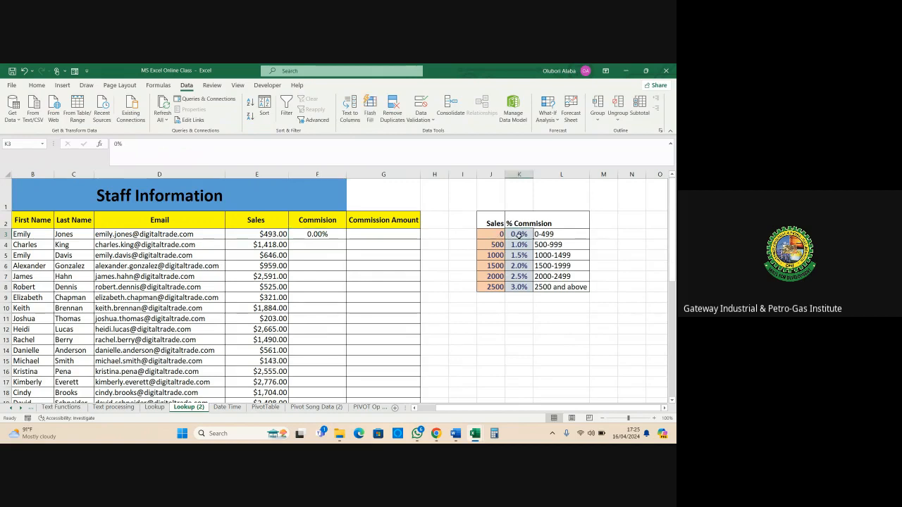
{"action": "left_click", "coordinate": [314, 235]}
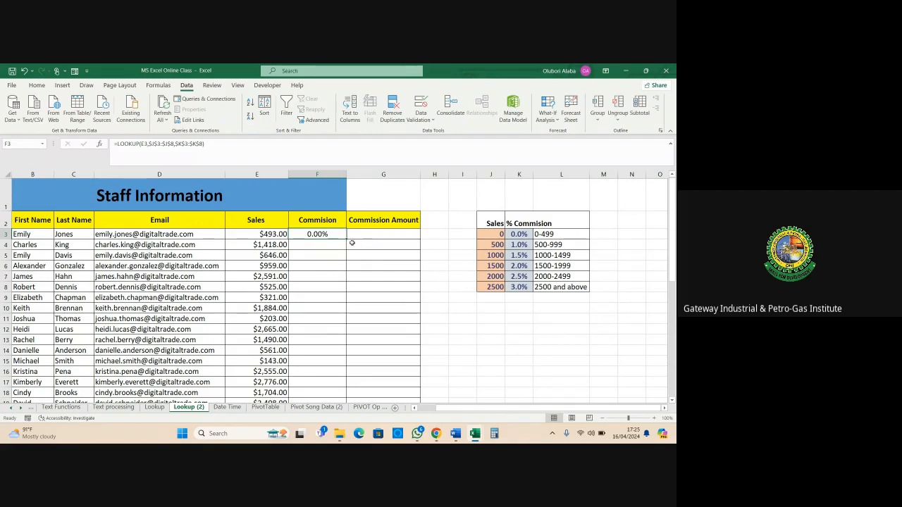
{"action": "double_click", "coordinate": [347, 240]}
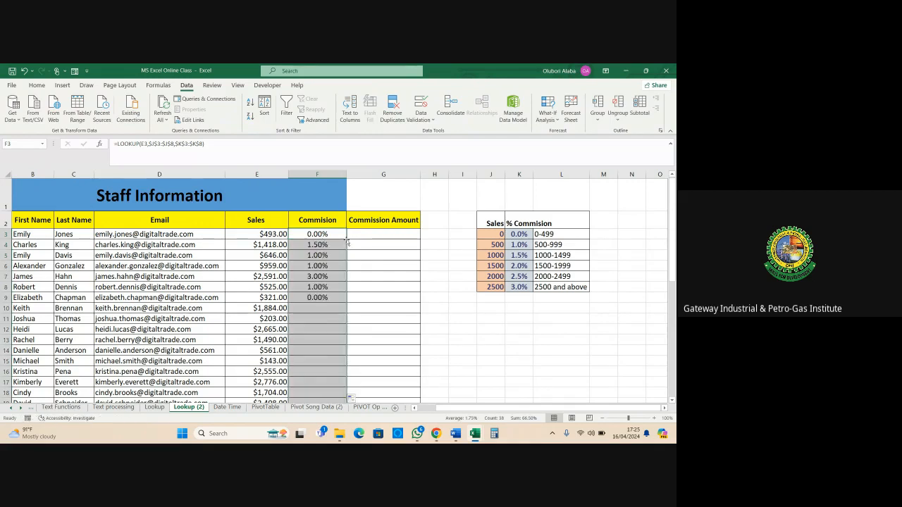
Review the filled Commision column down to the last staff row
{"action": "scroll", "coordinate": [335, 312], "scroll_direction": "down", "scroll_amount": 8}
{"action": "scroll", "coordinate": [335, 312], "scroll_direction": "down", "scroll_amount": 5}
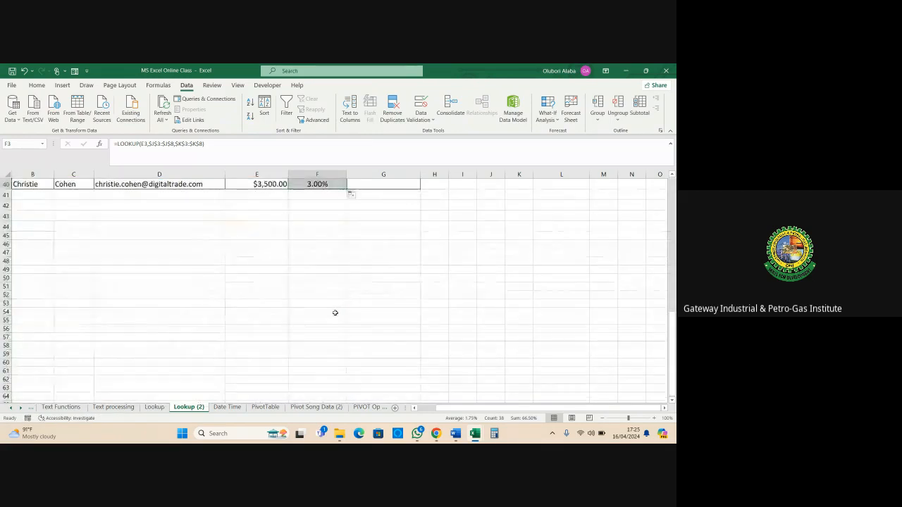
{"action": "scroll", "coordinate": [334, 310], "scroll_direction": "up", "scroll_amount": 13}
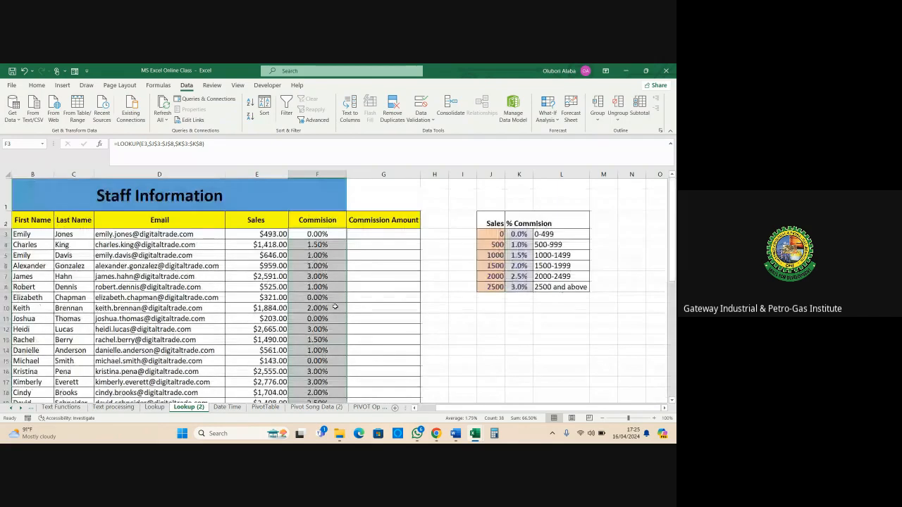
Compare the first two staff members' sales and commission rates with the sales ranges and percentages in the commission table
{"action": "left_click", "coordinate": [374, 234]}
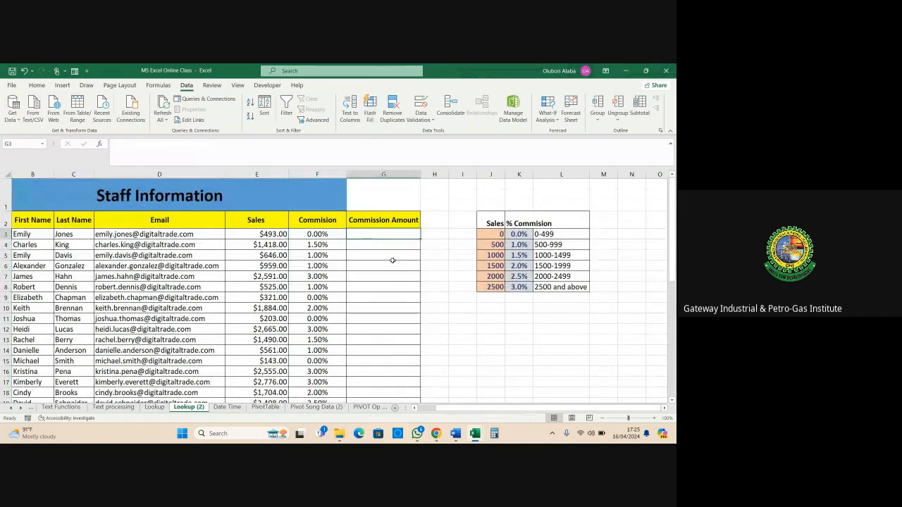
{"action": "left_click_drag", "start_coordinate": [519, 234], "coordinate": [525, 284]}
{"action": "left_click_drag", "start_coordinate": [495, 236], "coordinate": [519, 265]}
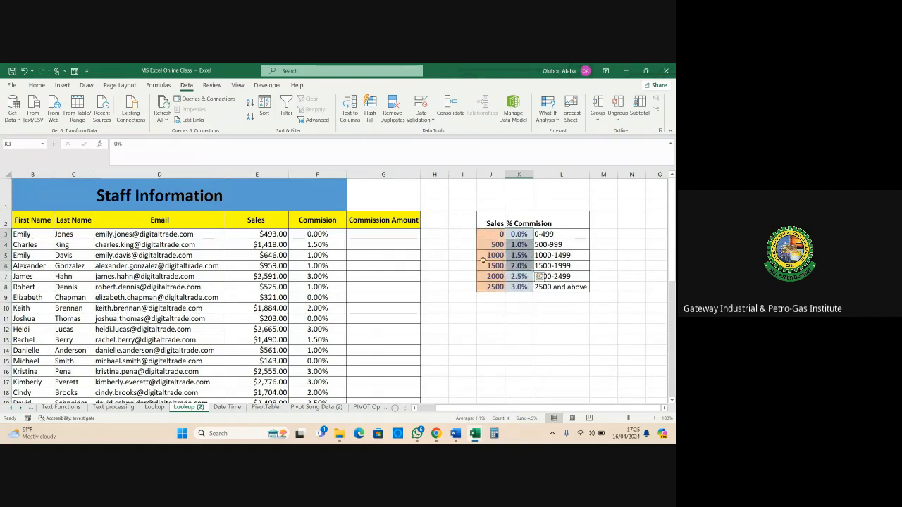
{"action": "left_click", "coordinate": [378, 238]}
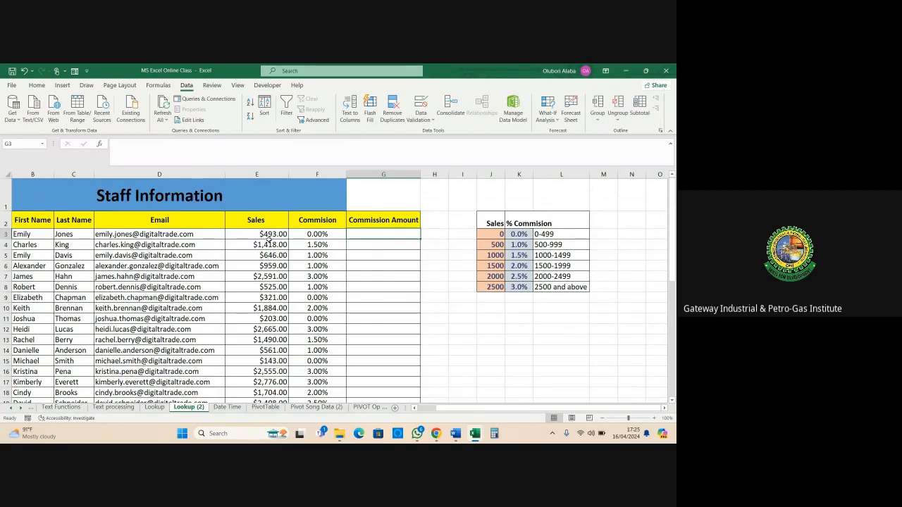
{"action": "left_click", "coordinate": [308, 234]}
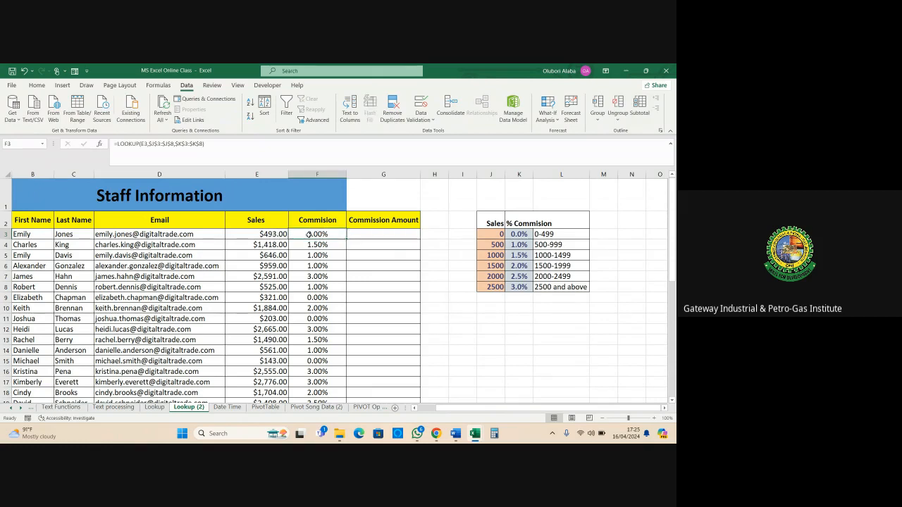
{"action": "left_click", "coordinate": [259, 246]}
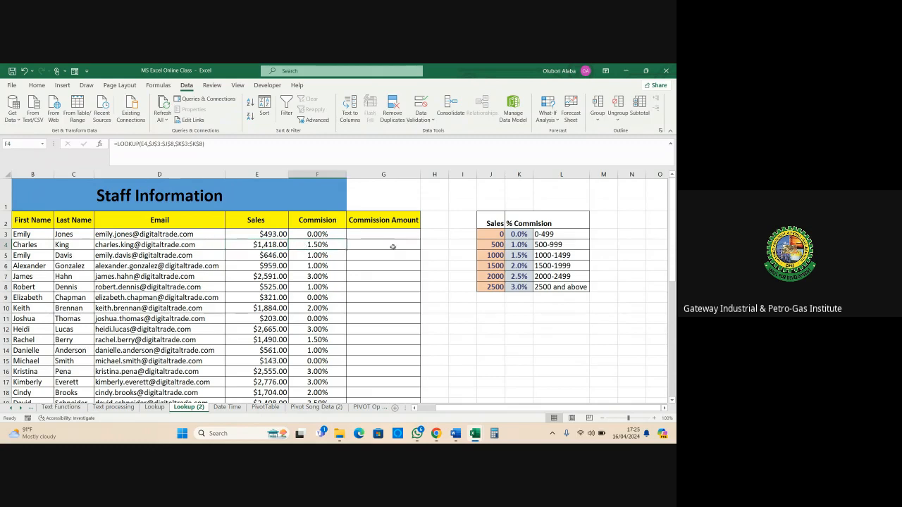
{"action": "left_click_drag", "start_coordinate": [486, 223], "coordinate": [553, 286]}
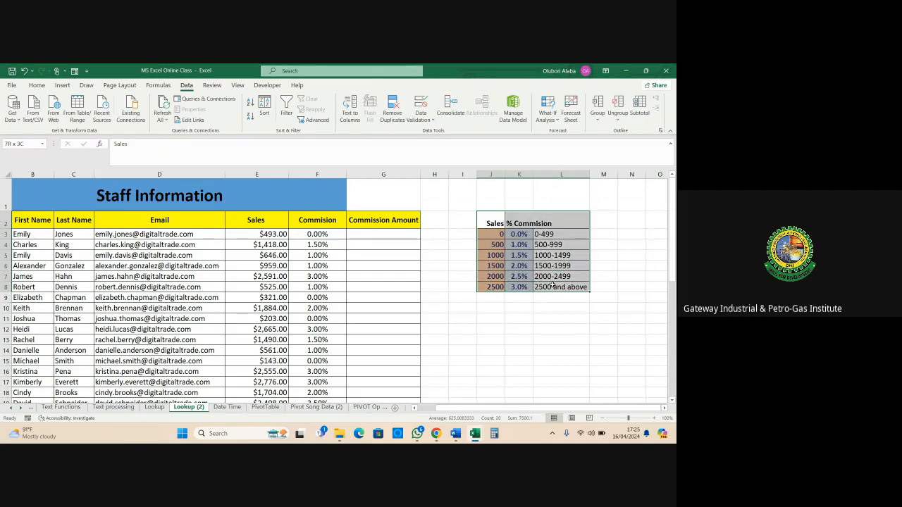
{"action": "left_click", "coordinate": [307, 245]}
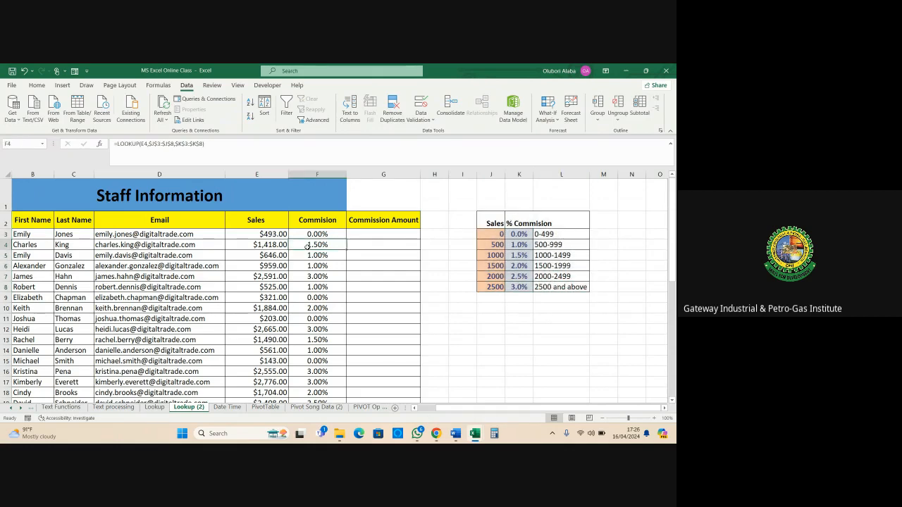
{"action": "left_click", "coordinate": [389, 234]}
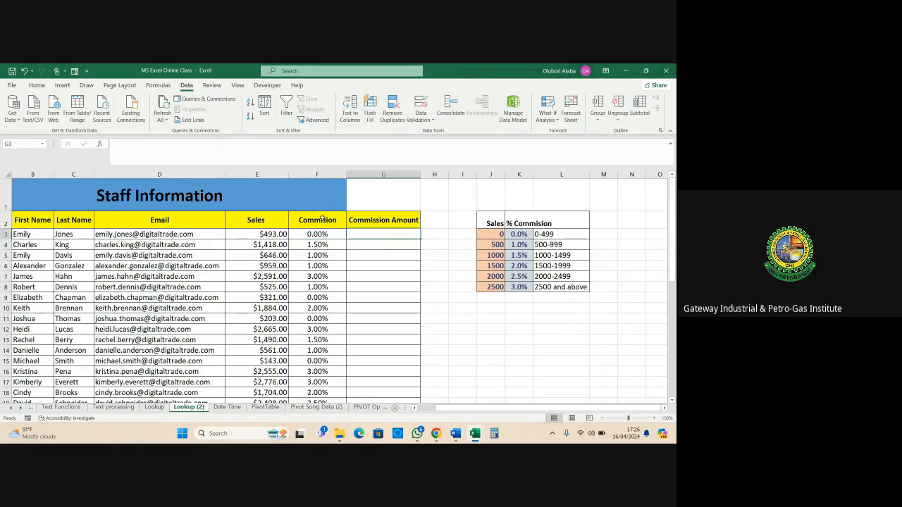
{"action": "left_click", "coordinate": [317, 175]}
Try to get the first staff member's Commission Amount in G3 with =LOOKUP(E3,$J$3:$J$8,$L$3:$L$8)
{"action": "left_click", "coordinate": [373, 235]}
{"action": "type", "text": "="}
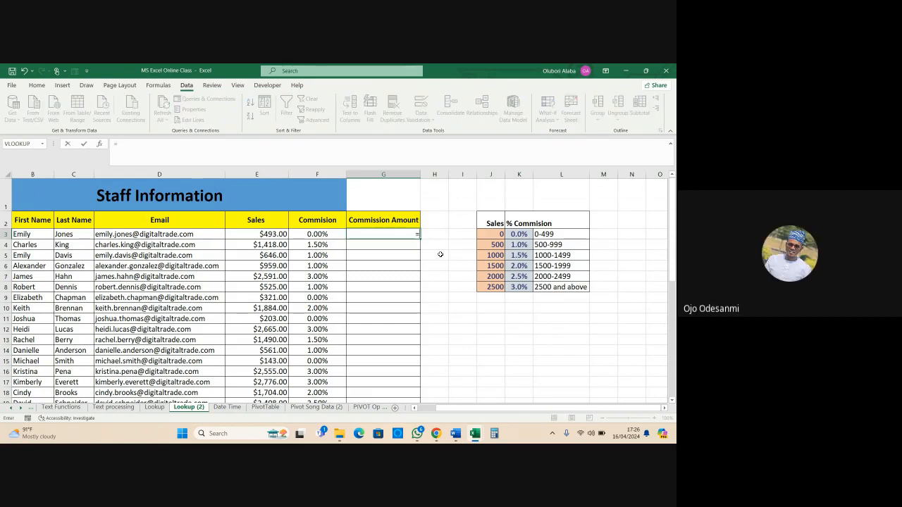
{"action": "type", "text": "LOO"}
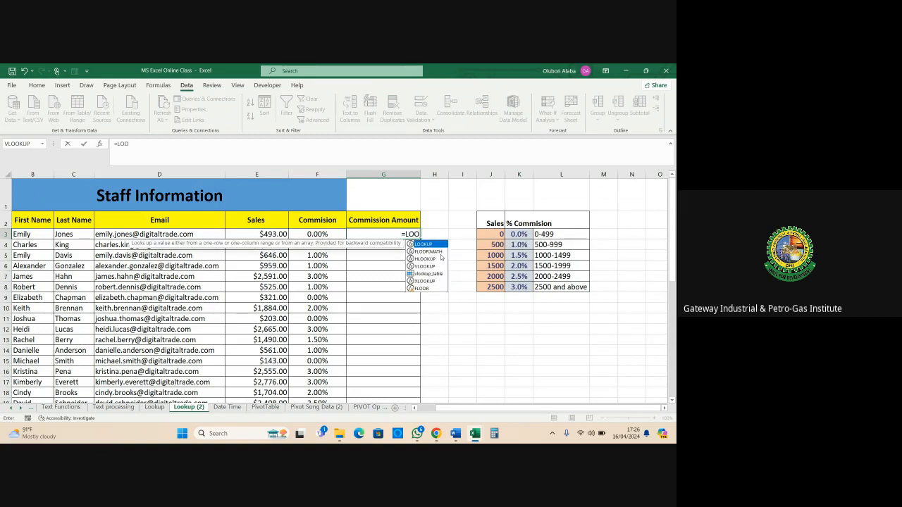
{"action": "key", "text": "Tab"}
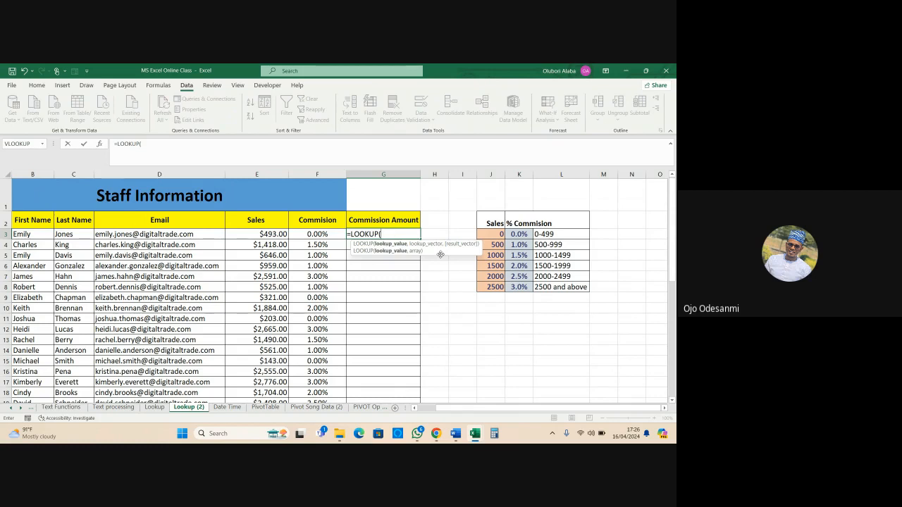
{"action": "left_click", "coordinate": [272, 236]}
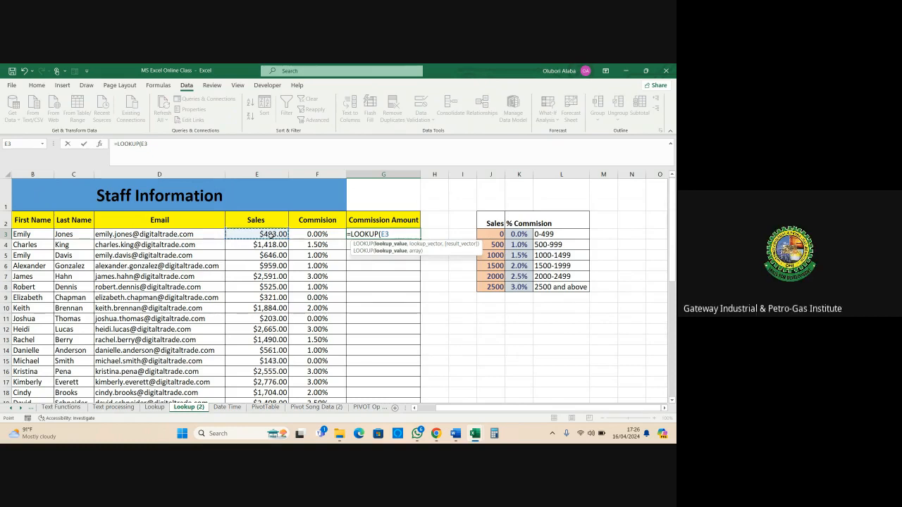
{"action": "type", "text": ","}
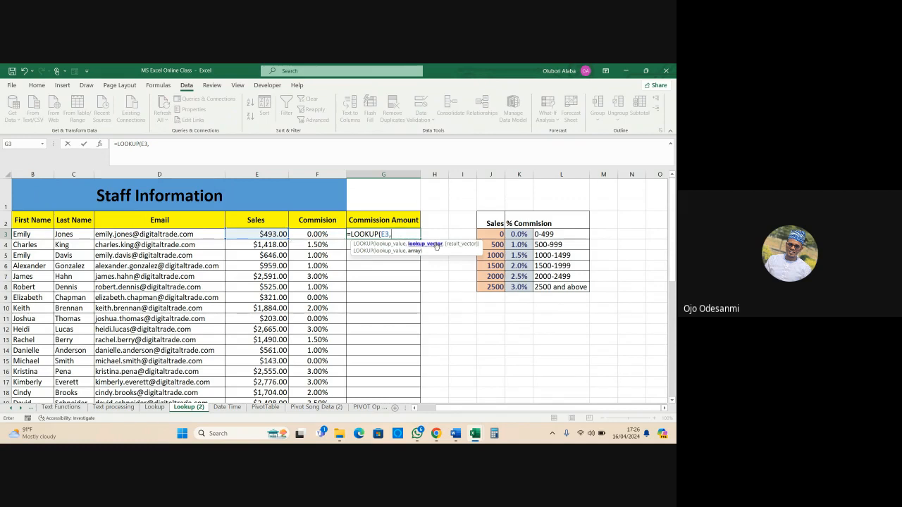
{"action": "left_click_drag", "start_coordinate": [493, 234], "coordinate": [503, 286]}
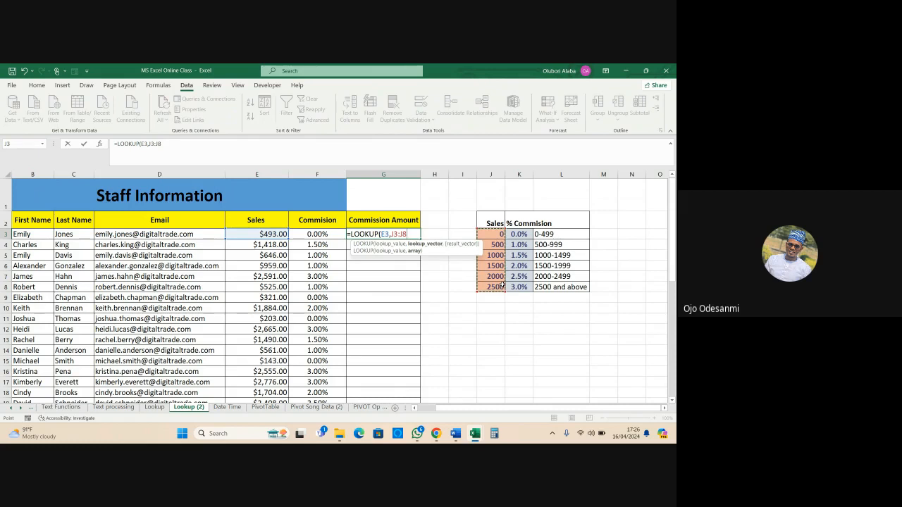
{"action": "key", "text": "F4"}
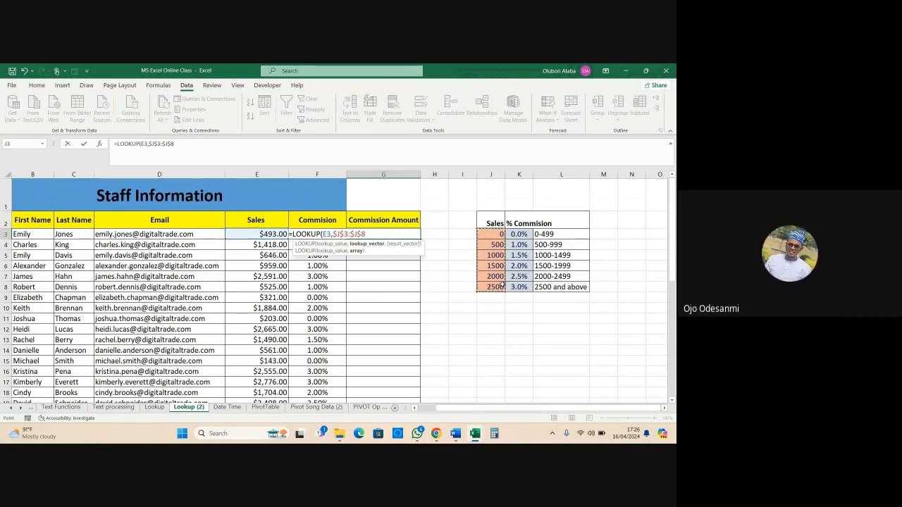
{"action": "type", "text": ","}
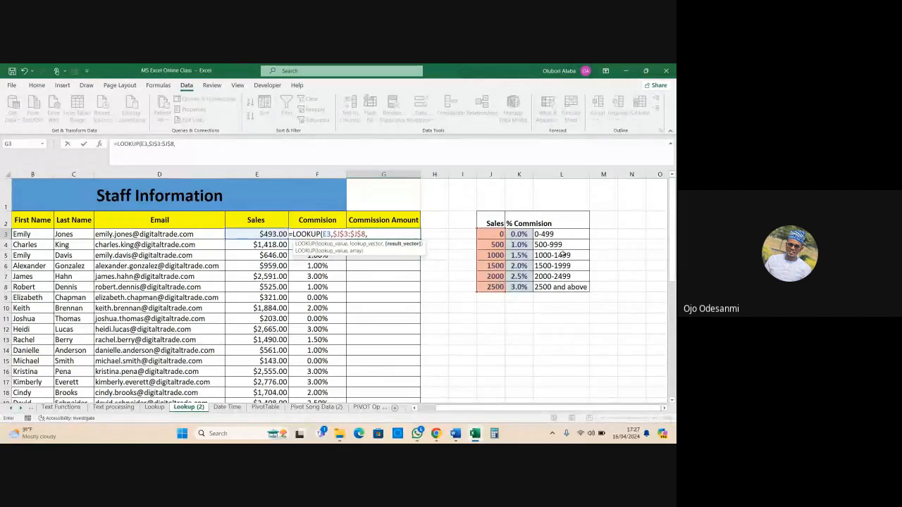
{"action": "left_click", "coordinate": [549, 234]}
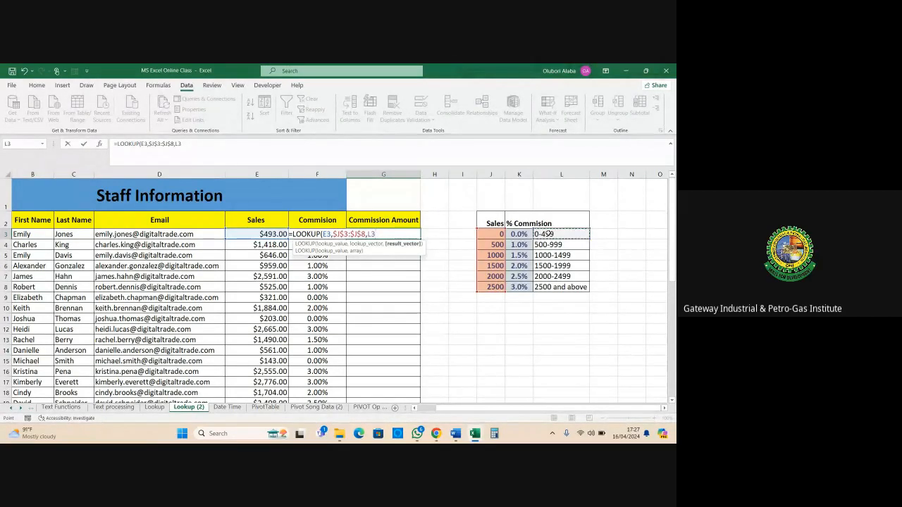
{"action": "left_click_drag", "start_coordinate": [548, 241], "coordinate": [551, 282]}
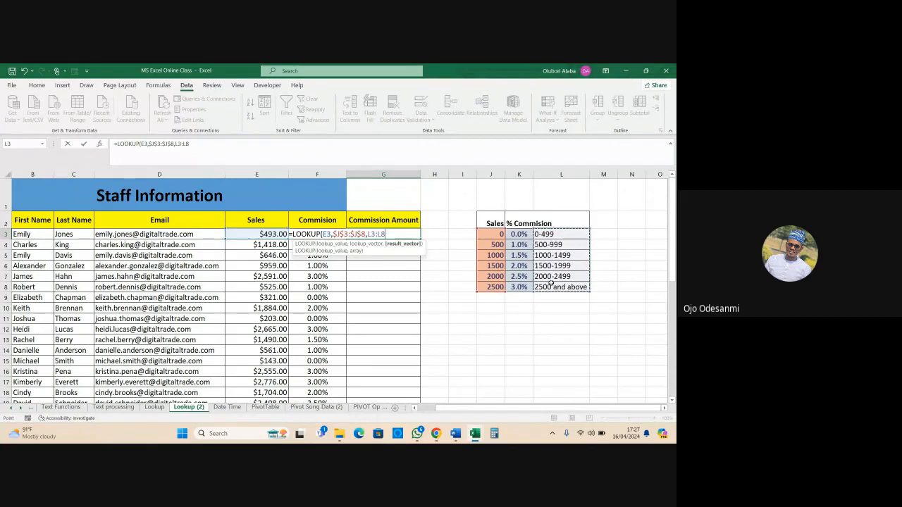
{"action": "key", "text": "F4"}
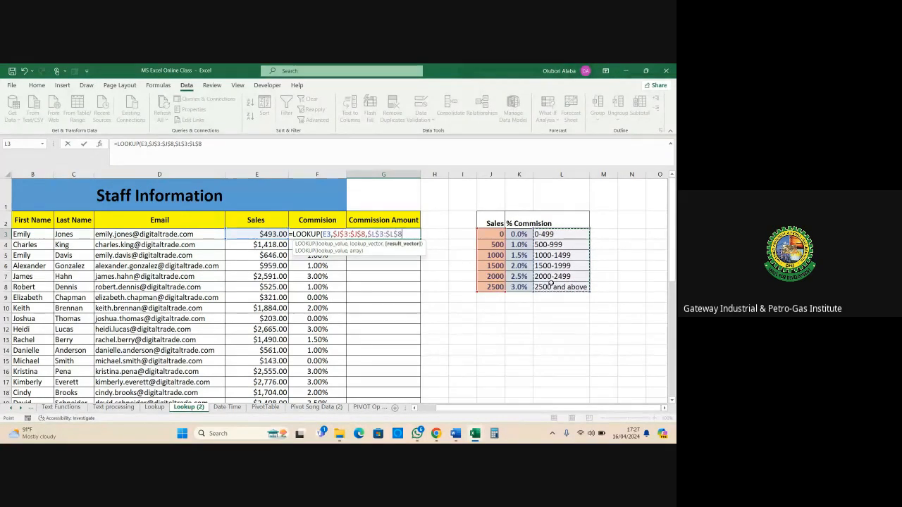
{"action": "key", "text": "Return"}
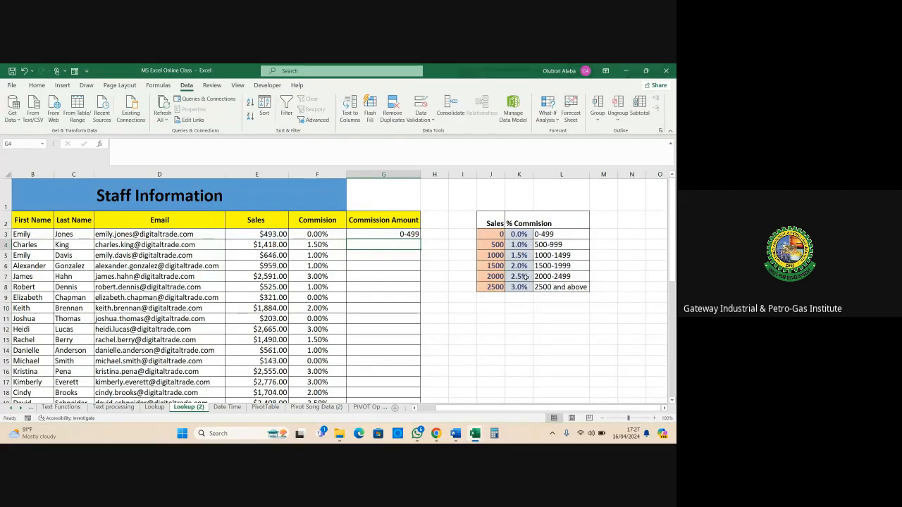
Fill the G3 LOOKUP formula down the Commission Amount column, then undo both the fill and the formula entry
{"action": "left_click", "coordinate": [414, 237]}
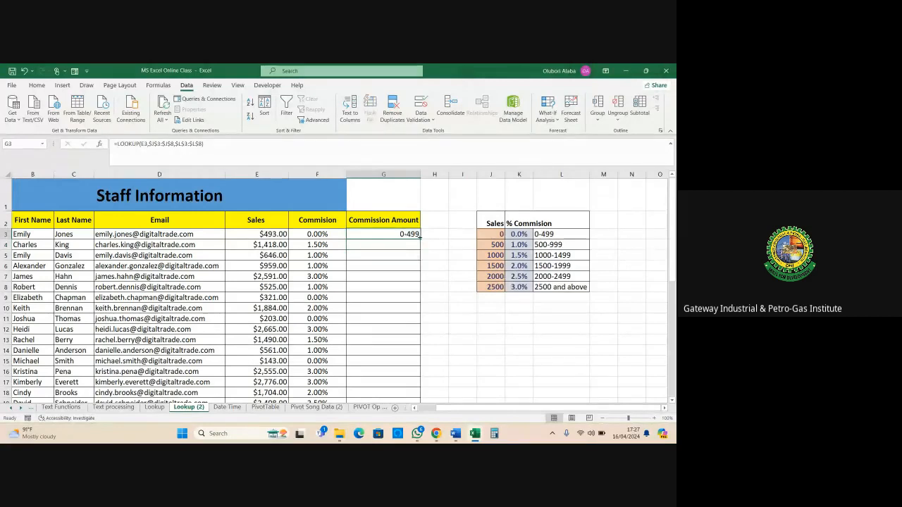
{"action": "double_click", "coordinate": [420, 239]}
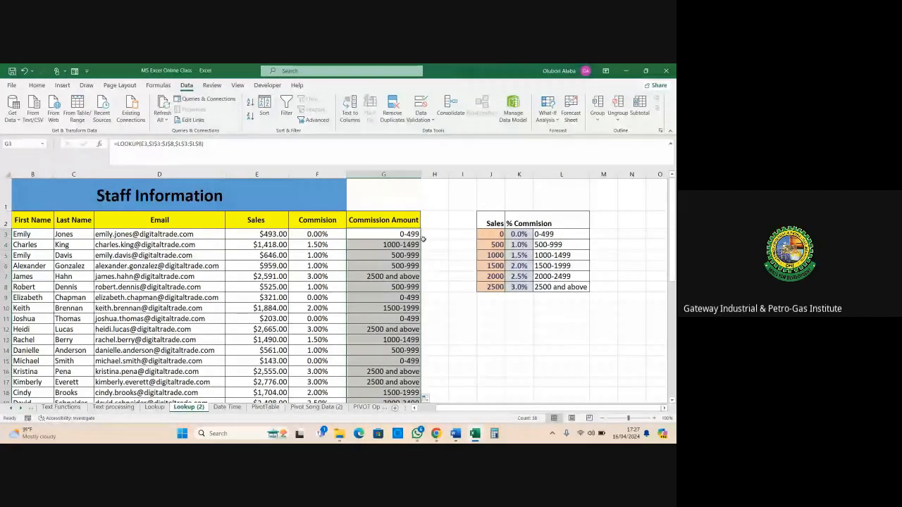
{"action": "key", "text": "ctrl+z"}
{"action": "key", "text": "ctrl+z"}
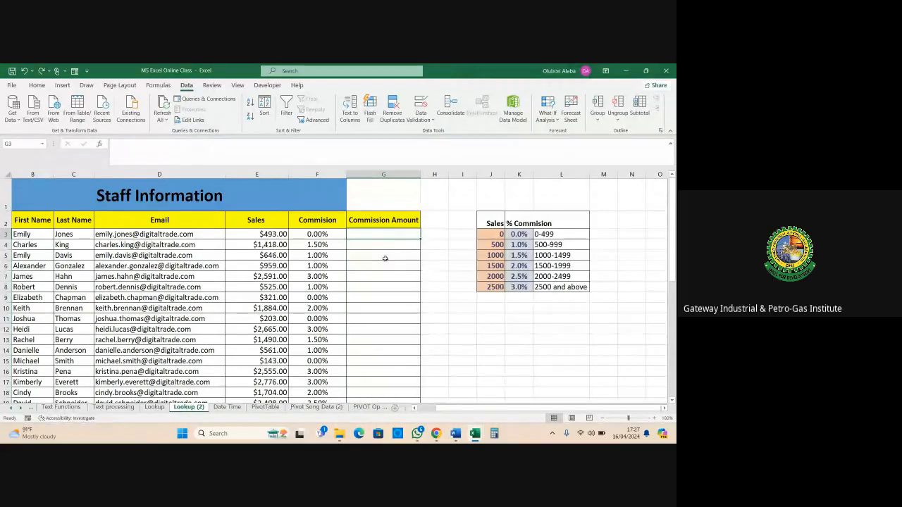
Calculate the first staff member's Commission Amount in G3 by multiplying sales by commission rate with =E3*F3
{"action": "left_click", "coordinate": [391, 222]}
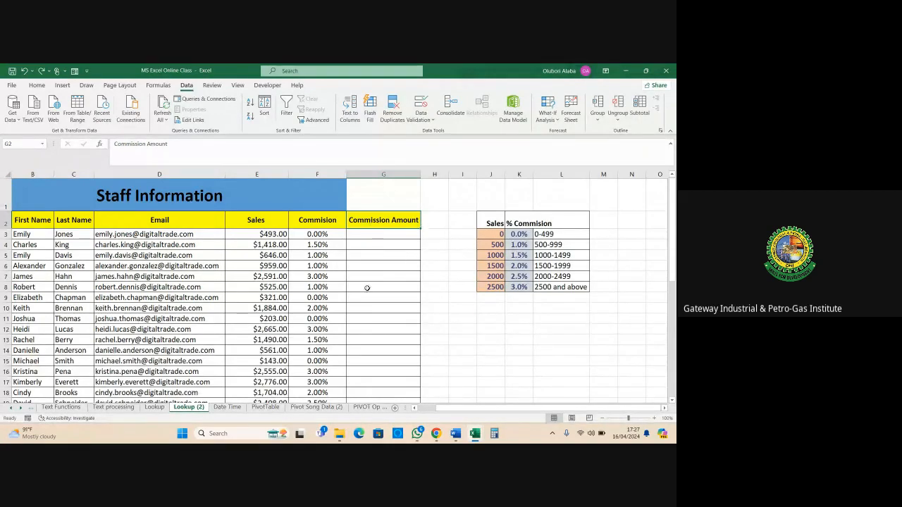
{"action": "left_click", "coordinate": [268, 237]}
{"action": "left_click", "coordinate": [308, 234]}
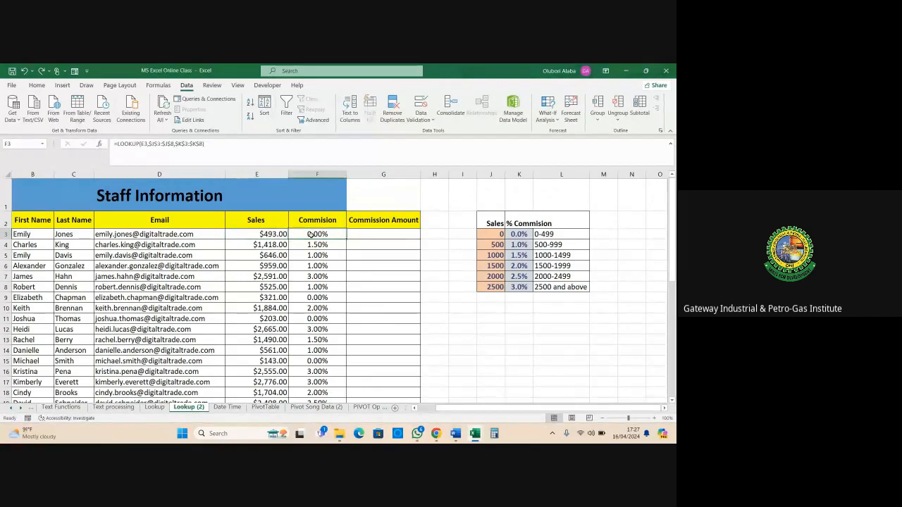
{"action": "left_click", "coordinate": [364, 236]}
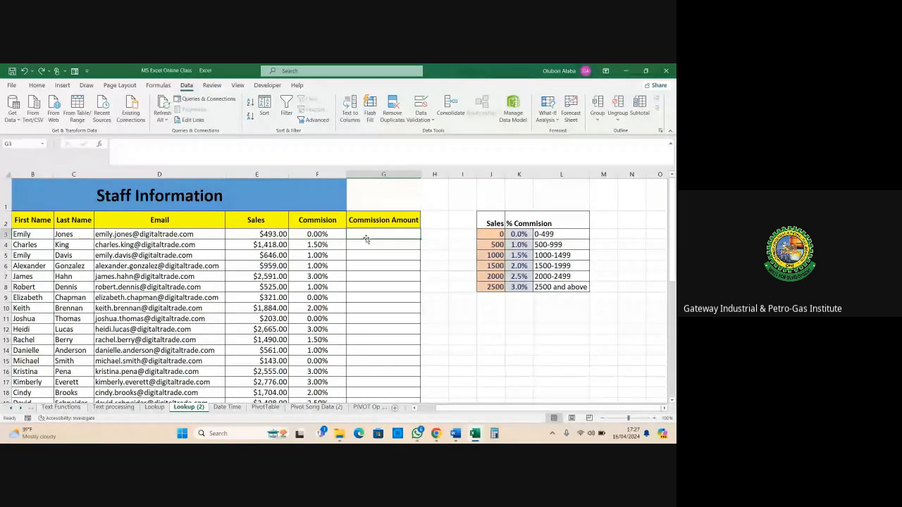
{"action": "type", "text": "="}
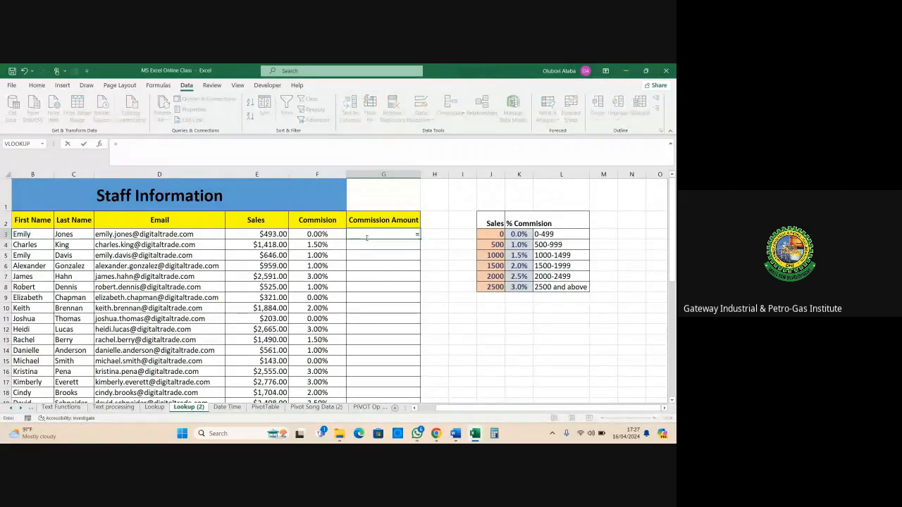
{"action": "left_click", "coordinate": [259, 235]}
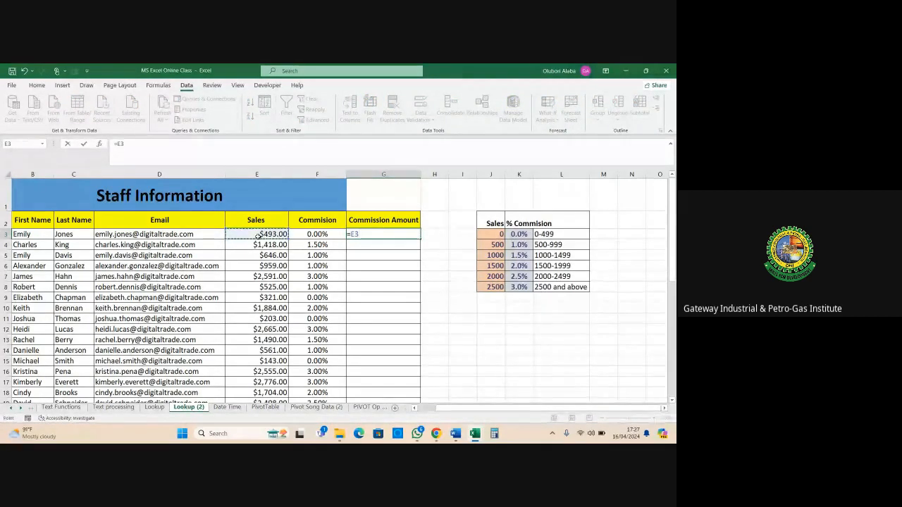
{"action": "type", "text": "*"}
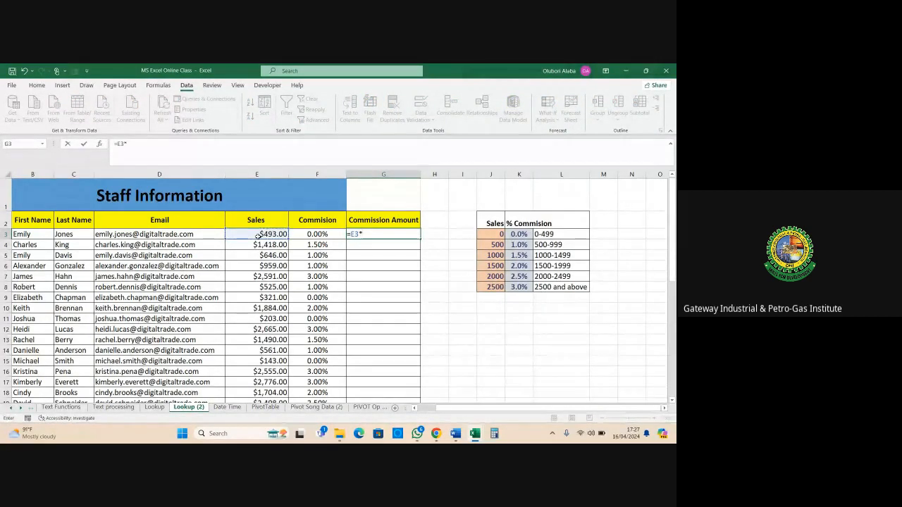
{"action": "left_click", "coordinate": [302, 234]}
{"action": "key", "text": "Return"}
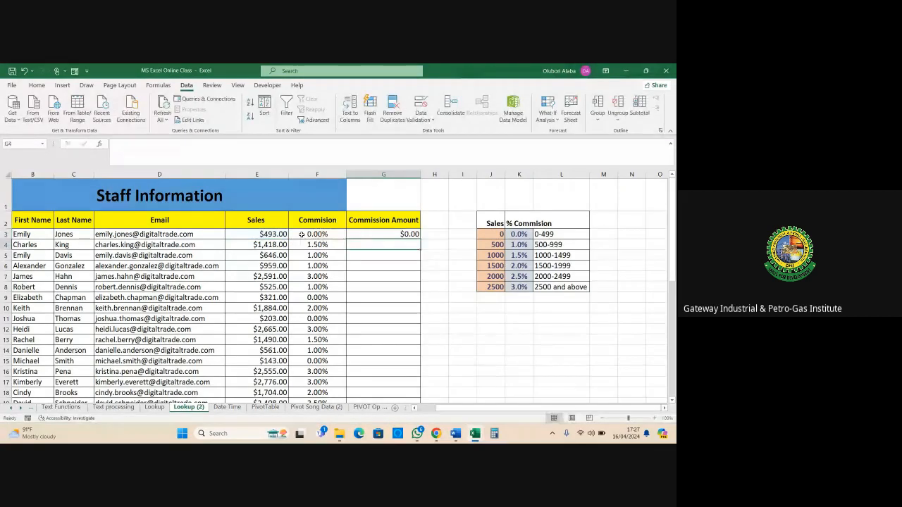
Fill the =E3*F3 formula down the Commission Amount column and check the amounts through the last staff row
{"action": "left_click", "coordinate": [364, 236]}
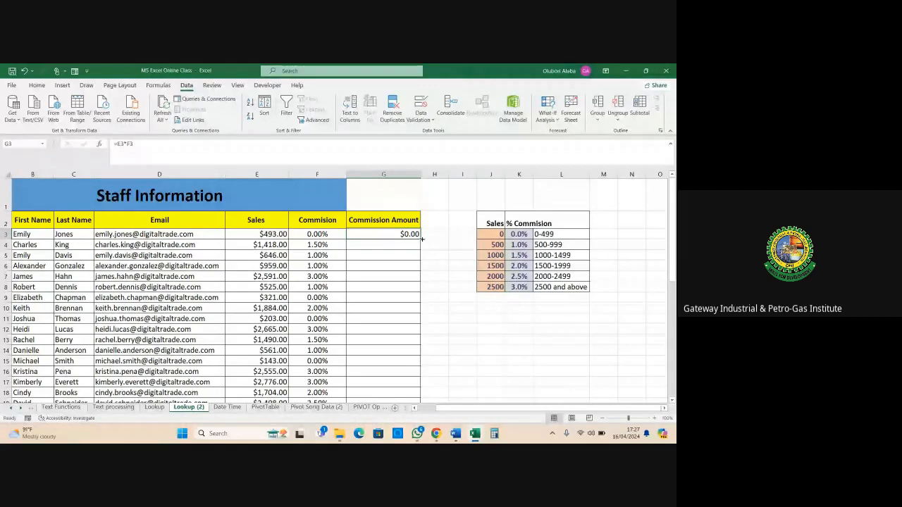
{"action": "double_click", "coordinate": [421, 239]}
{"action": "scroll", "coordinate": [380, 278], "scroll_direction": "down", "scroll_amount": 8}
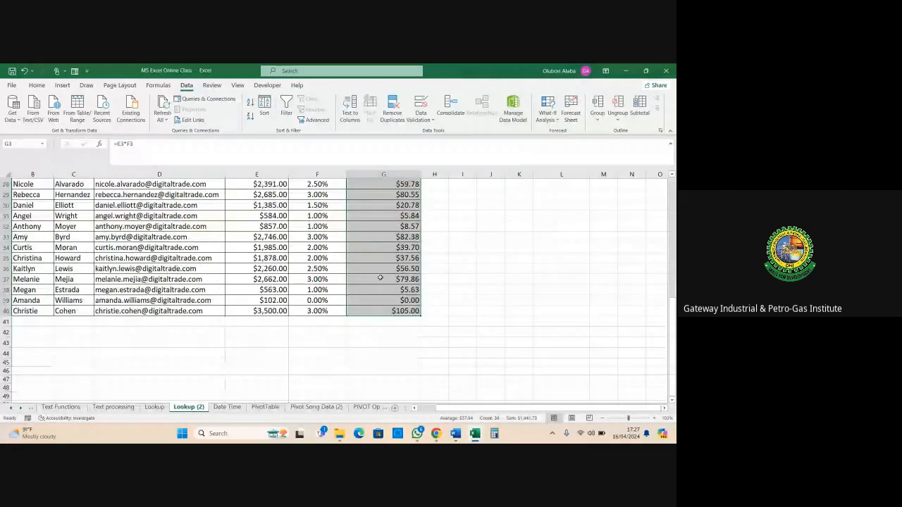
{"action": "scroll", "coordinate": [379, 279], "scroll_direction": "up", "scroll_amount": 1}
{"action": "scroll", "coordinate": [380, 279], "scroll_direction": "up", "scroll_amount": 8}
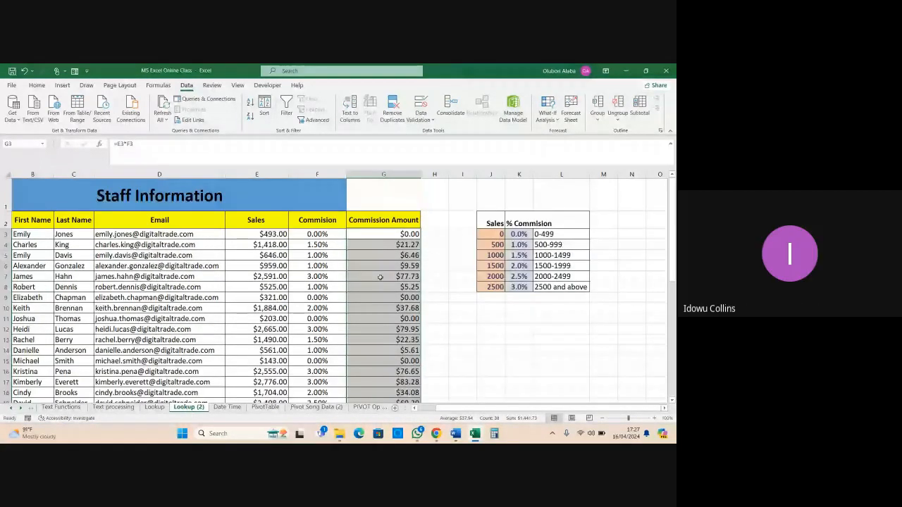
Undo the Commission Amount fill and clear the formula from G3
{"action": "left_click", "coordinate": [397, 234]}
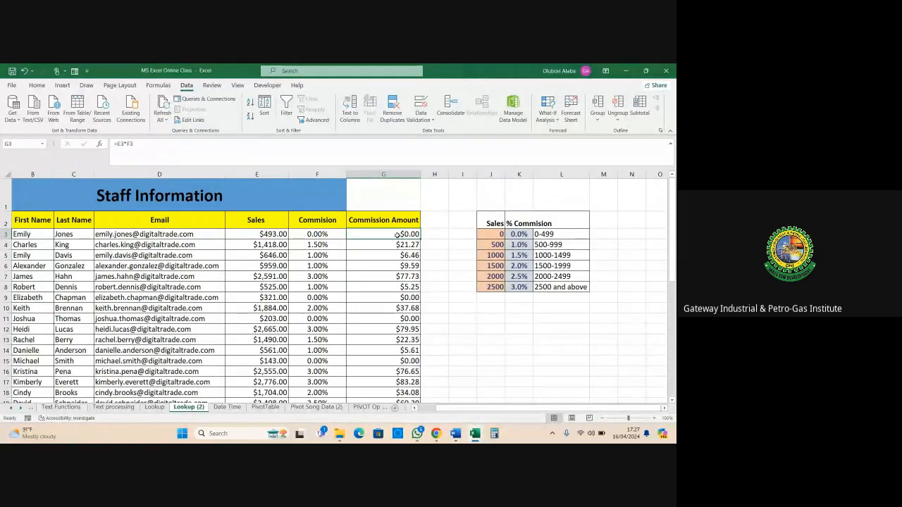
{"action": "key", "text": "ctrl+z"}
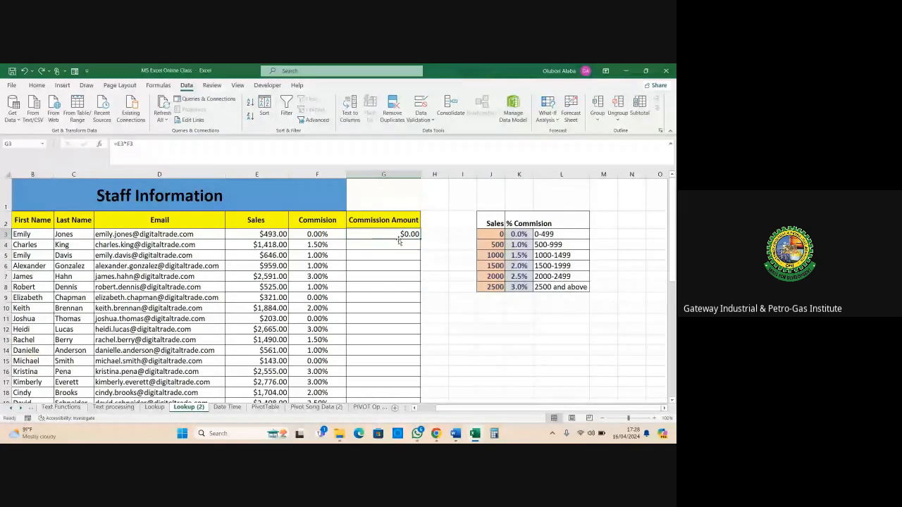
{"action": "key", "text": "Delete"}
Review the Commission column against the sales rate table and the first staff member's sales and commission rate cells
{"action": "left_click", "coordinate": [318, 174]}
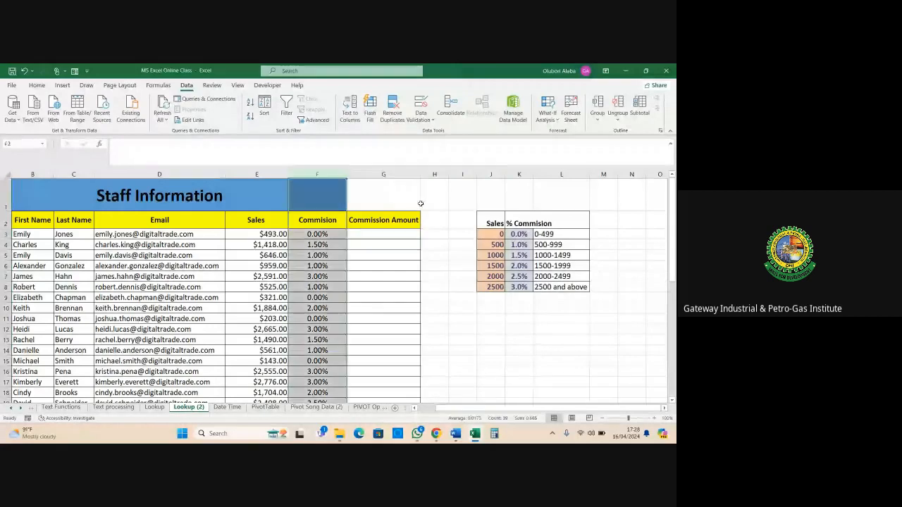
{"action": "left_click_drag", "start_coordinate": [498, 227], "coordinate": [544, 286]}
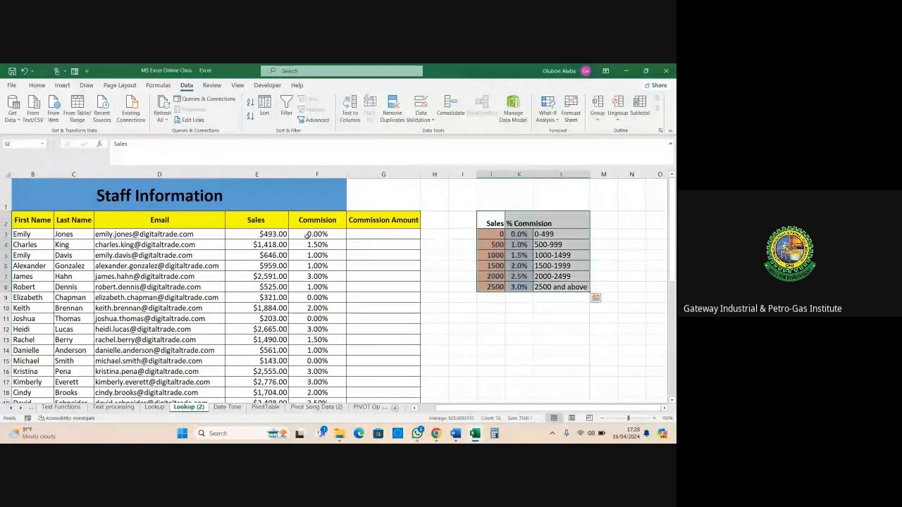
{"action": "left_click", "coordinate": [317, 174]}
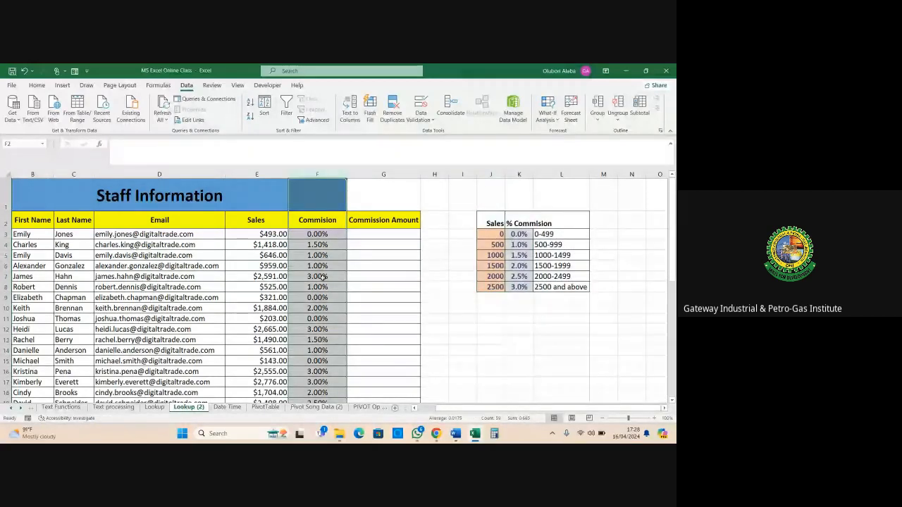
{"action": "left_click", "coordinate": [320, 276]}
{"action": "left_click", "coordinate": [378, 236]}
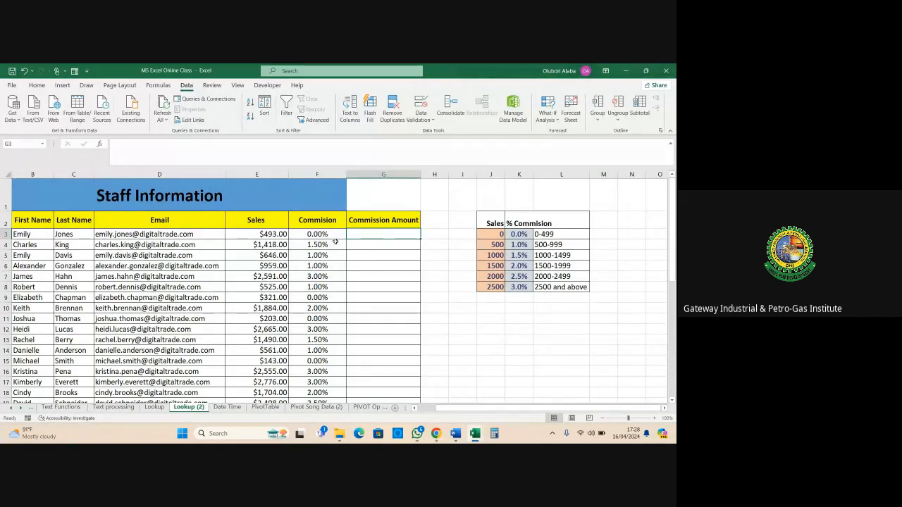
{"action": "left_click", "coordinate": [270, 235]}
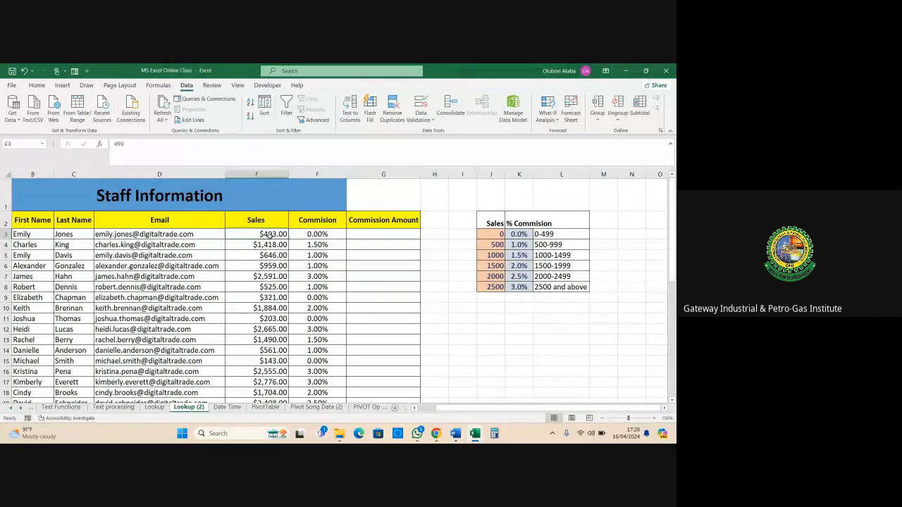
{"action": "left_click", "coordinate": [307, 236]}
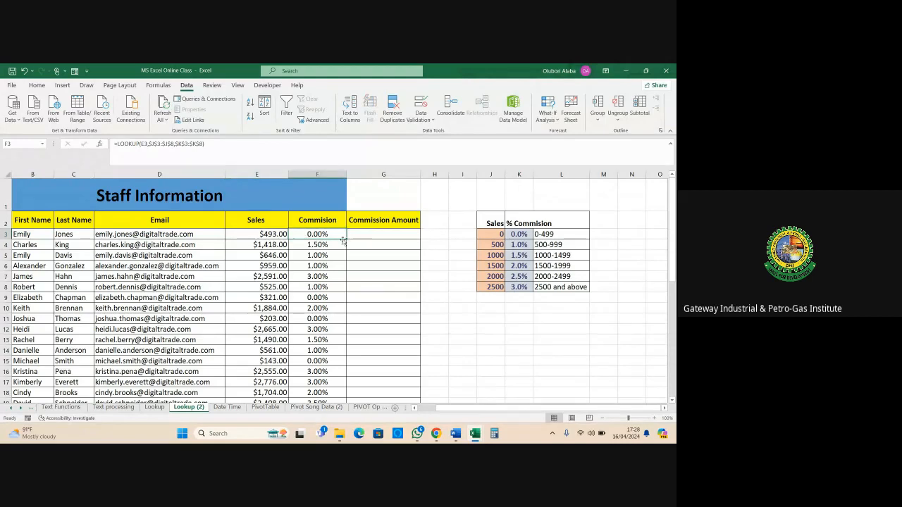
Enter =E3*F3 in G3 again to multiply the first staff member's sales by the commission rate
{"action": "left_click", "coordinate": [374, 235]}
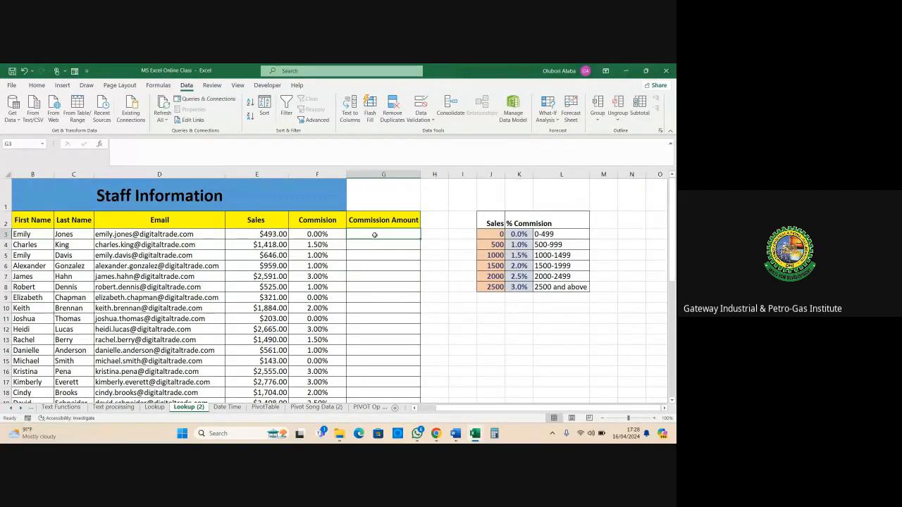
{"action": "type", "text": "="}
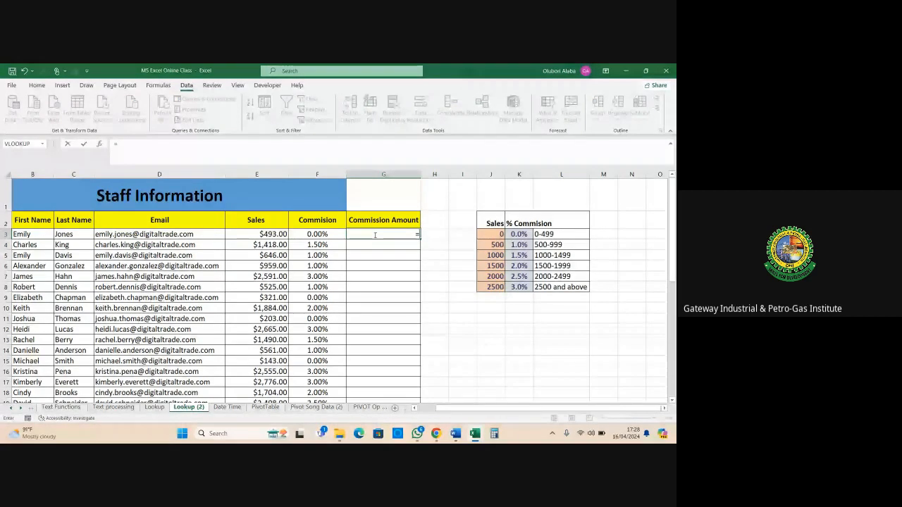
{"action": "left_click", "coordinate": [272, 235]}
{"action": "type", "text": "*"}
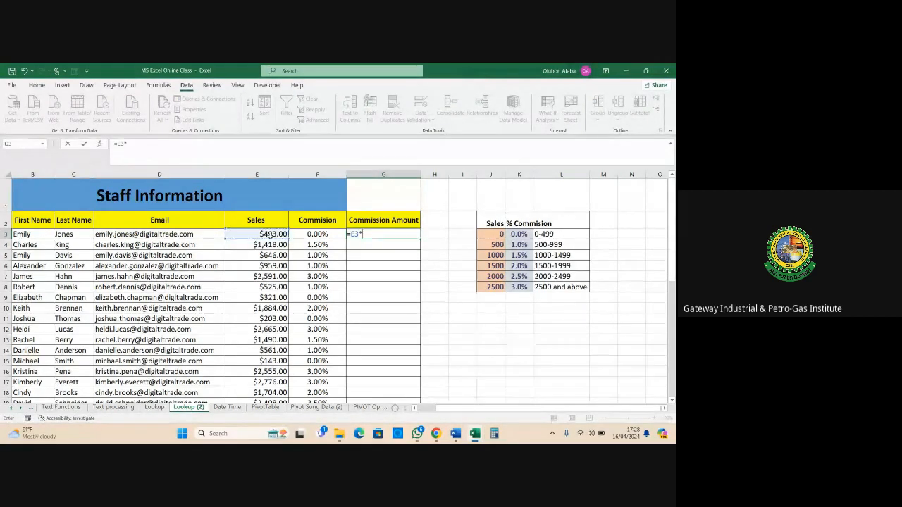
{"action": "left_click", "coordinate": [318, 236]}
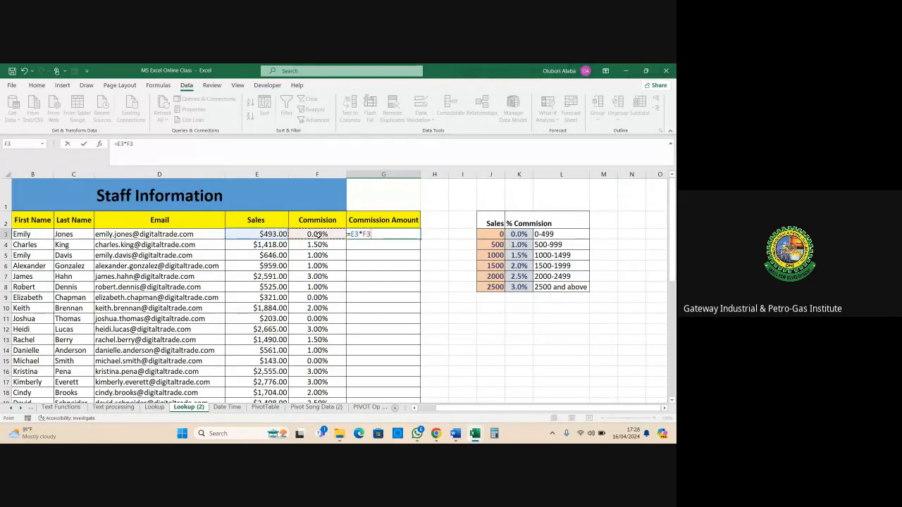
{"action": "key", "text": "Return"}
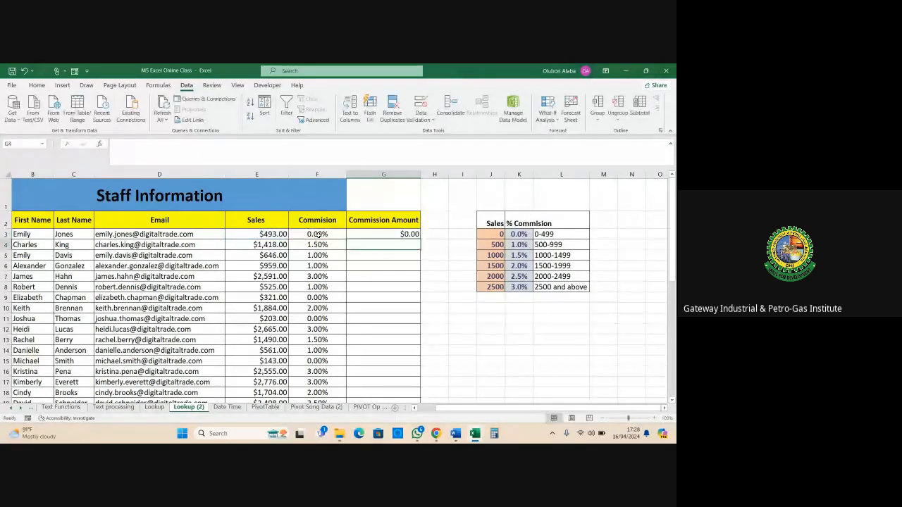
Copy the G3 formula down to every staff row and check the commission amounts through row 40
{"action": "left_click", "coordinate": [353, 236]}
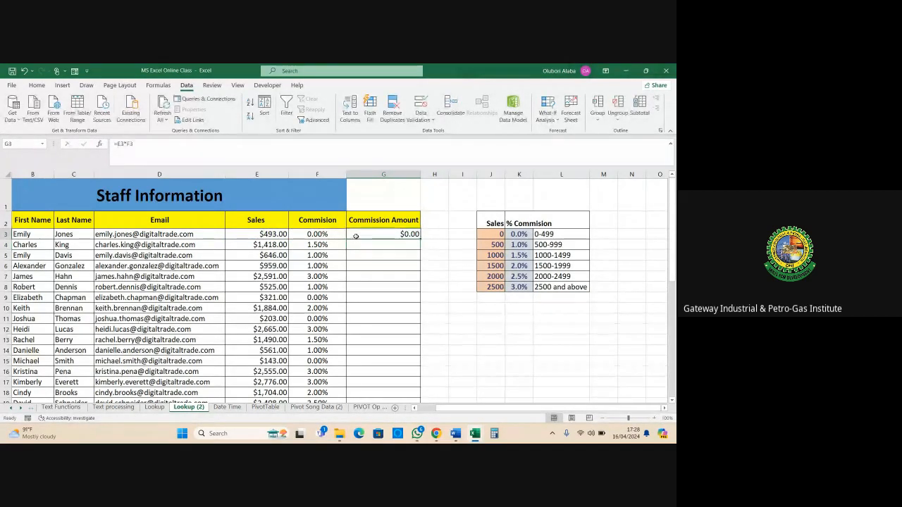
{"action": "double_click", "coordinate": [418, 239]}
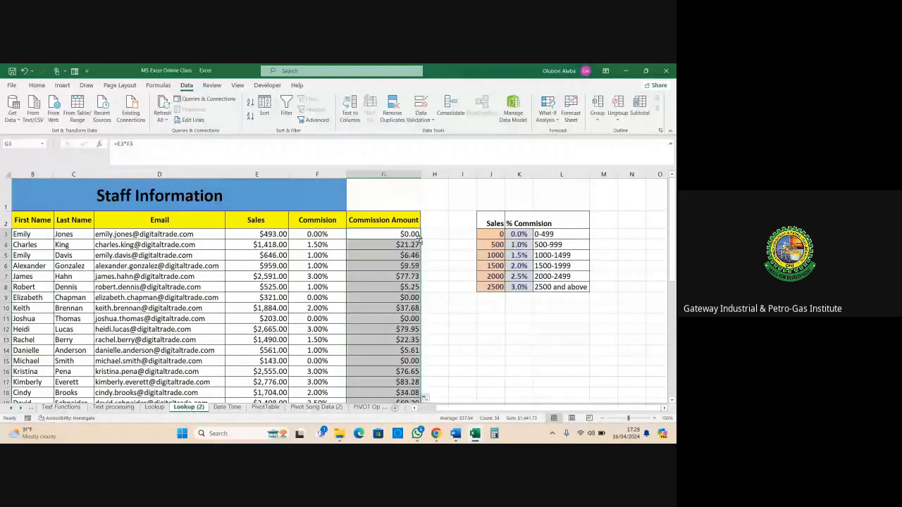
{"action": "left_click_drag", "start_coordinate": [405, 235], "coordinate": [395, 364]}
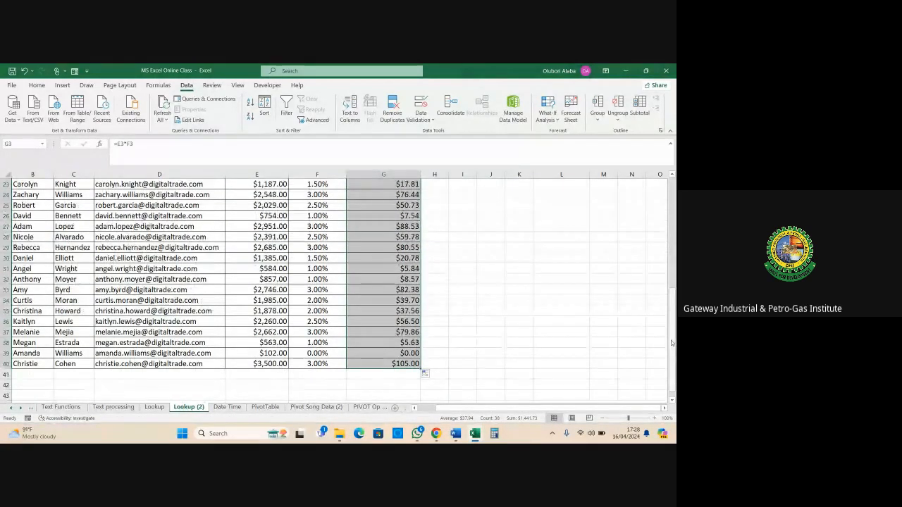
{"action": "left_click_drag", "start_coordinate": [671, 343], "coordinate": [671, 184]}
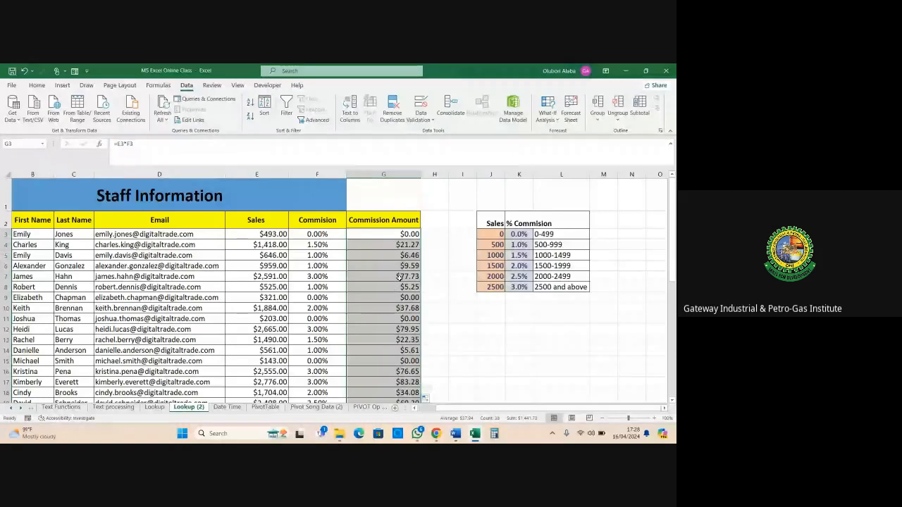
{"action": "left_click", "coordinate": [458, 301]}
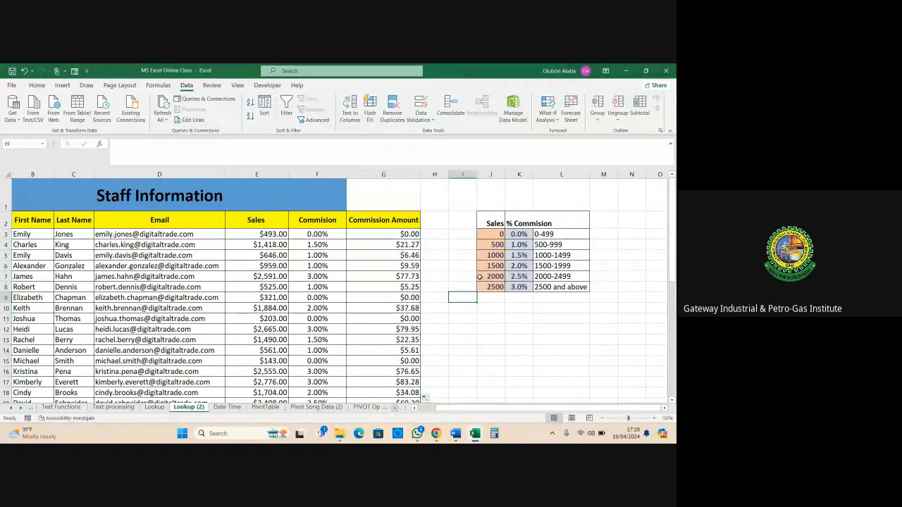
Open the Date Time sheet
{"action": "left_click", "coordinate": [20, 410]}
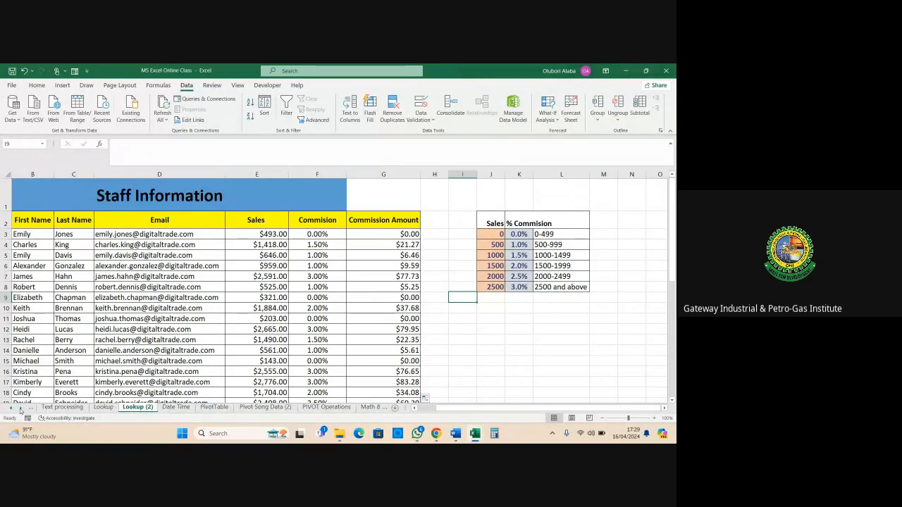
{"action": "left_click", "coordinate": [20, 410]}
{"action": "left_click", "coordinate": [20, 410]}
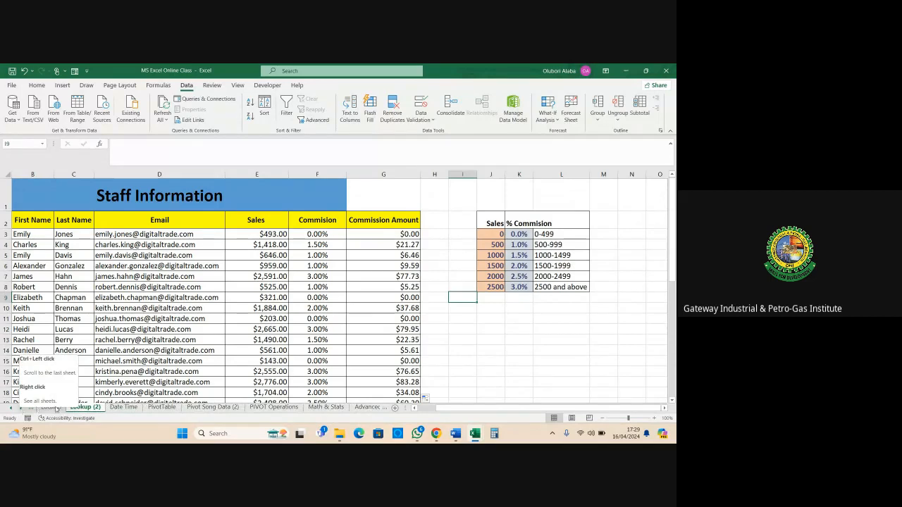
{"action": "left_click", "coordinate": [123, 407]}
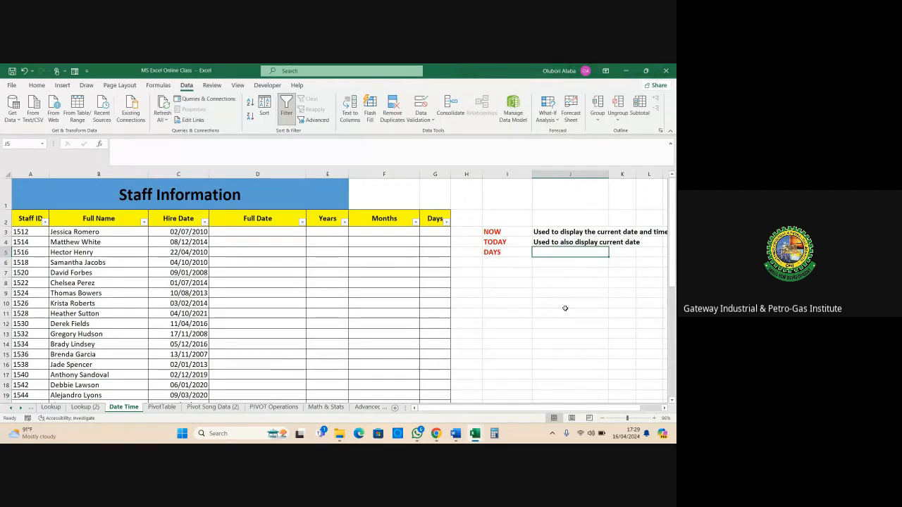
Examine the Hire Date column and the empty Full Date, Years, Months and Days columns of the staff table
{"action": "left_click", "coordinate": [266, 235]}
{"action": "left_click", "coordinate": [264, 174]}
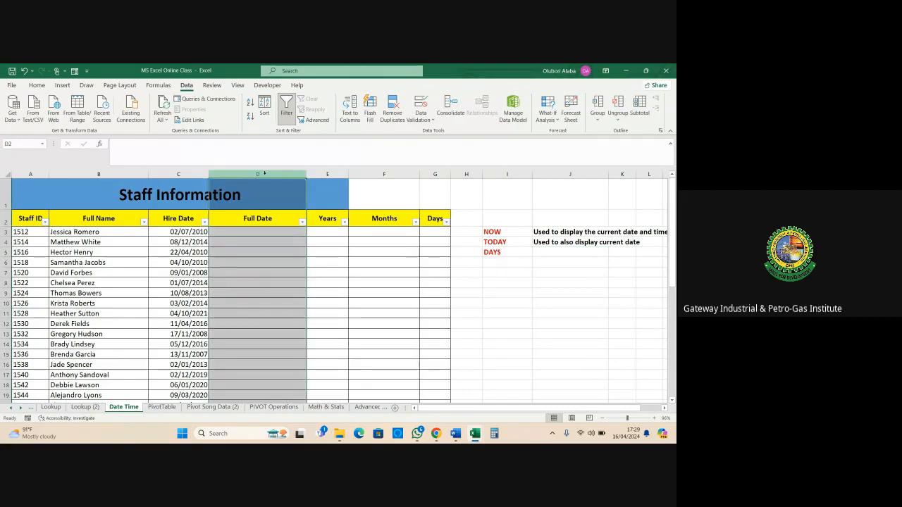
{"action": "left_click", "coordinate": [266, 283]}
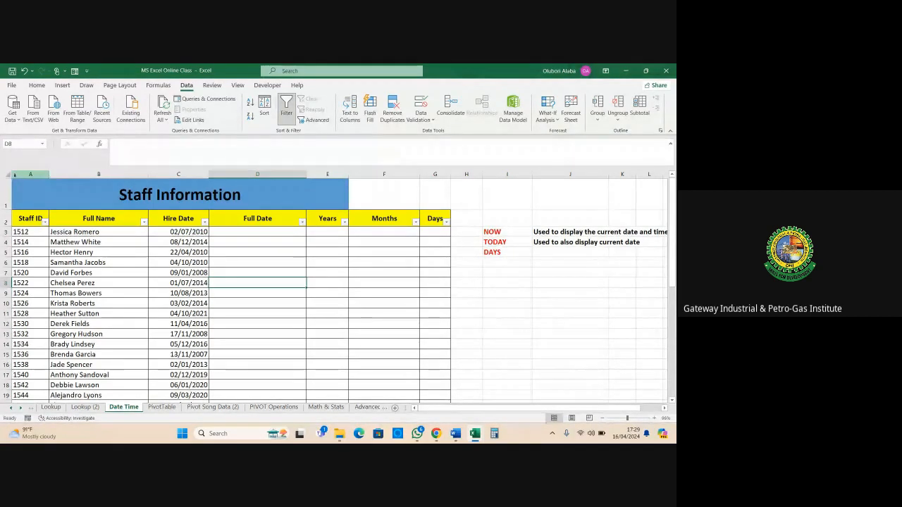
{"action": "left_click", "coordinate": [10, 176]}
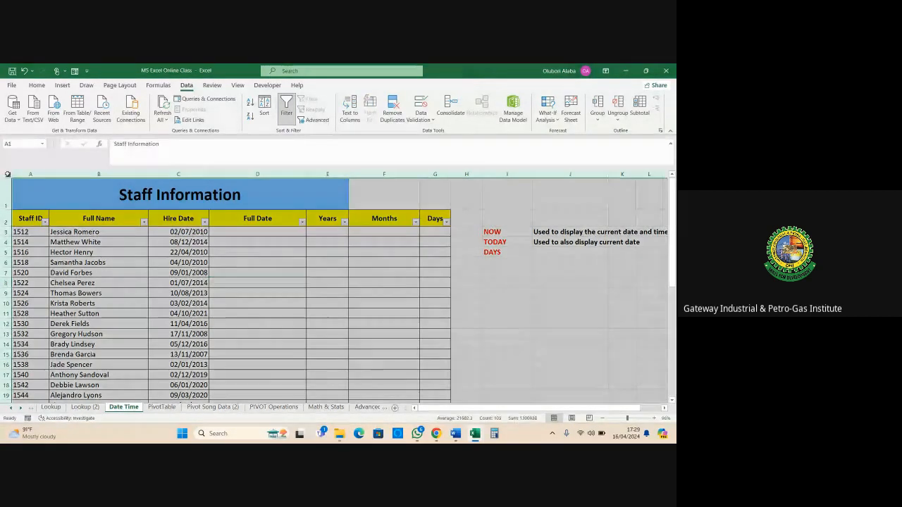
{"action": "left_click", "coordinate": [178, 293]}
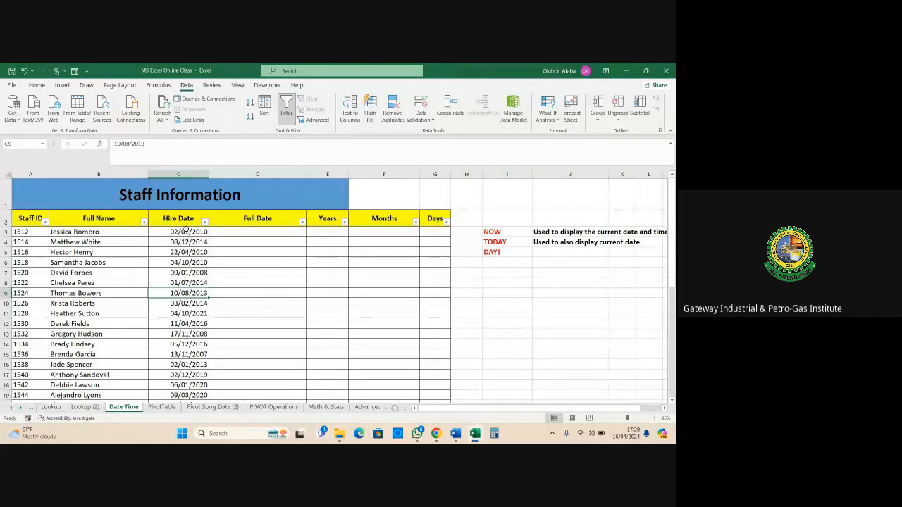
{"action": "left_click", "coordinate": [190, 174]}
{"action": "left_click", "coordinate": [189, 291]}
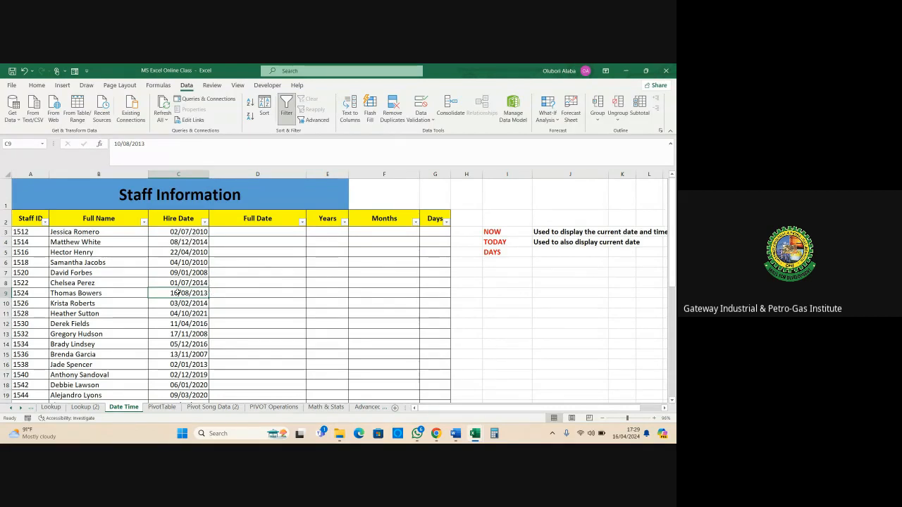
{"action": "left_click", "coordinate": [326, 174]}
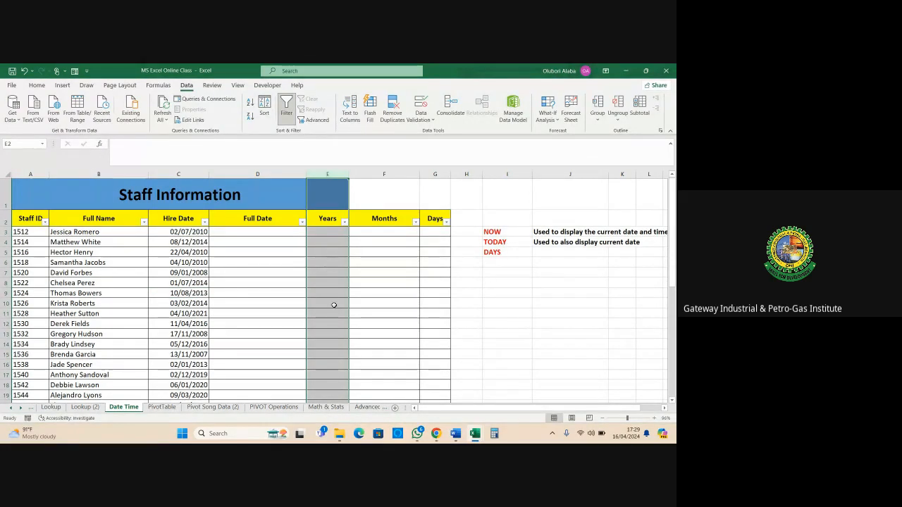
{"action": "left_click", "coordinate": [195, 231]}
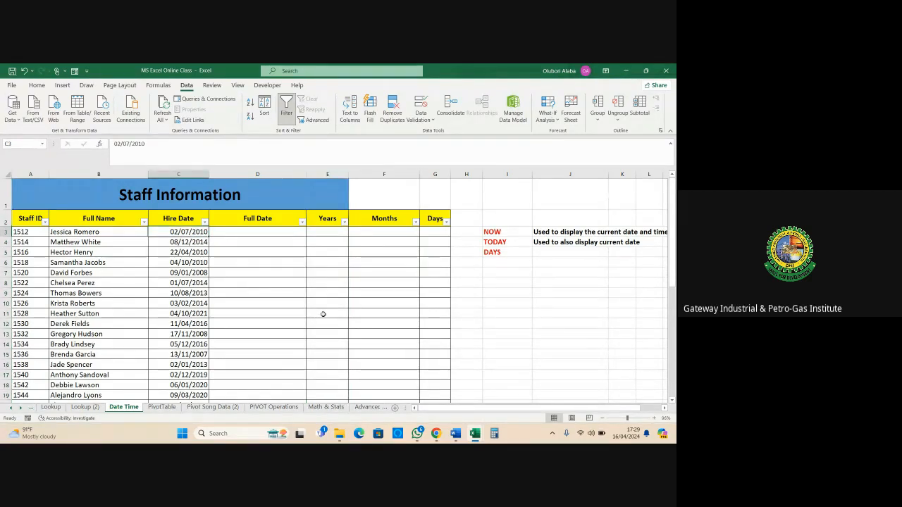
{"action": "left_click", "coordinate": [326, 232]}
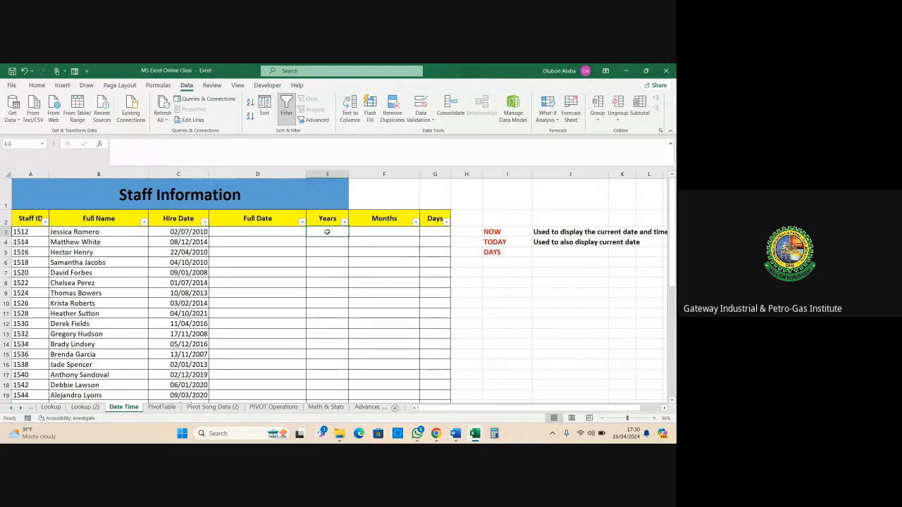
{"action": "left_click", "coordinate": [375, 234]}
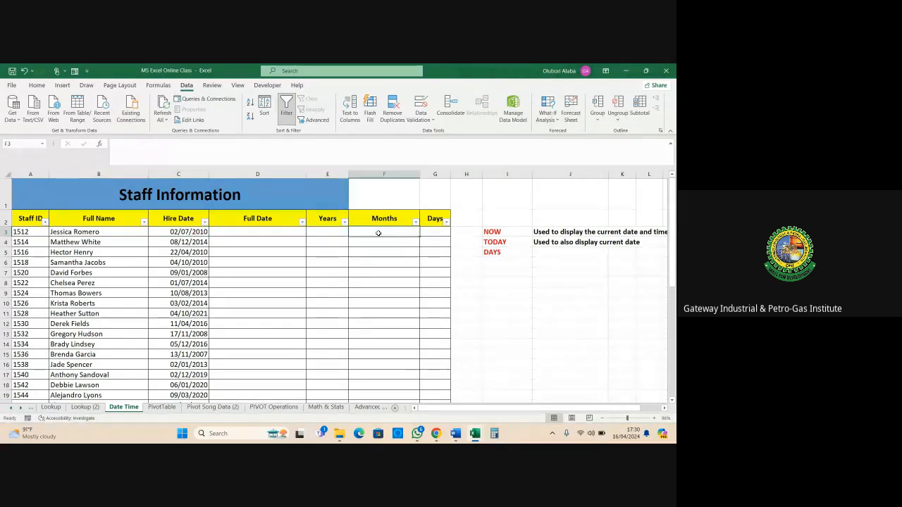
{"action": "left_click", "coordinate": [431, 232]}
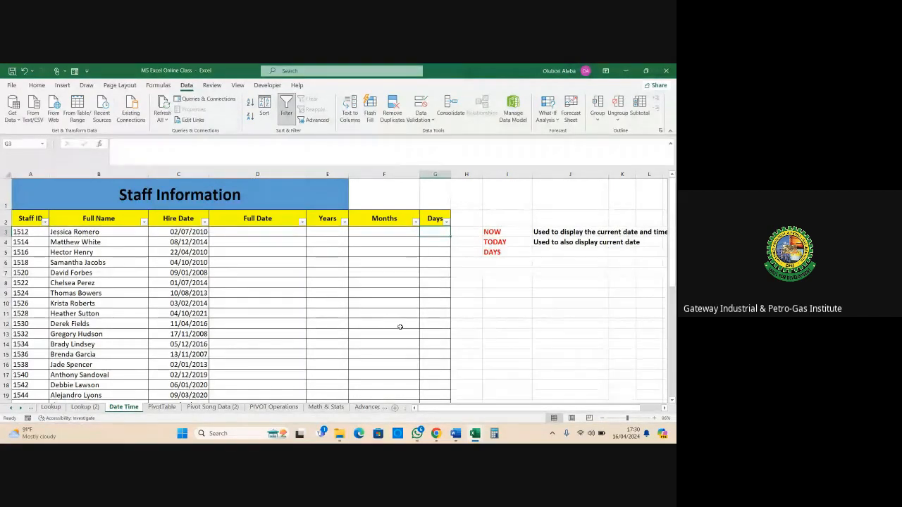
{"action": "left_click", "coordinate": [243, 236]}
{"action": "key", "text": "ctrl+space"}
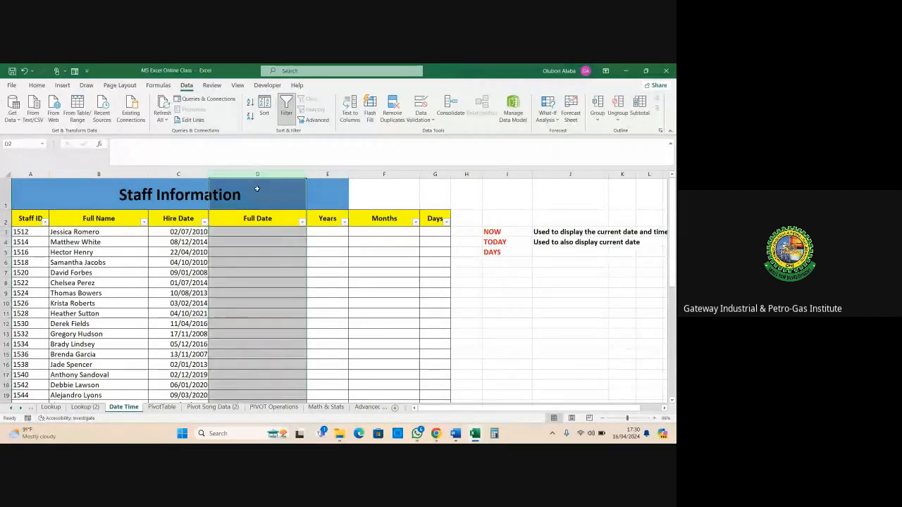
Enter =TEXT(C3,"dddd dd mmmm yyyy") in D3 to write out the first staff member's hire date in full
{"action": "left_click", "coordinate": [257, 231]}
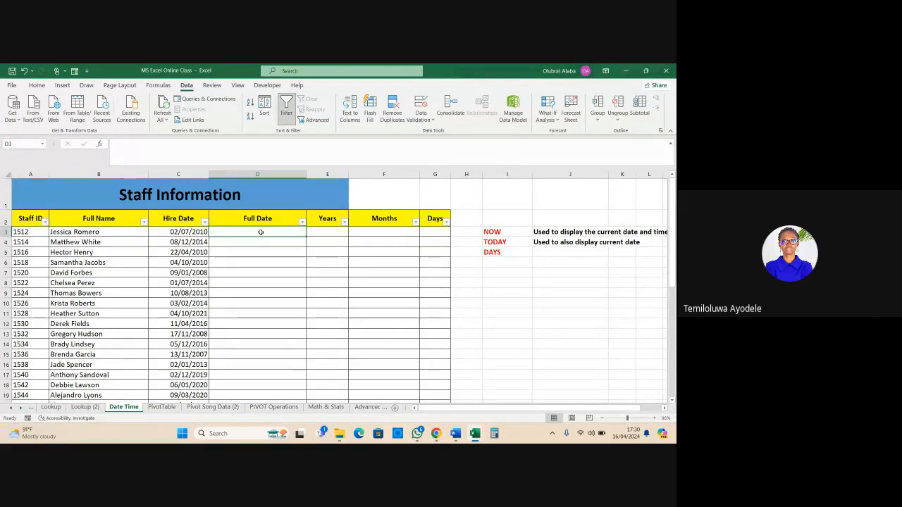
{"action": "type", "text": "=TEXT("}
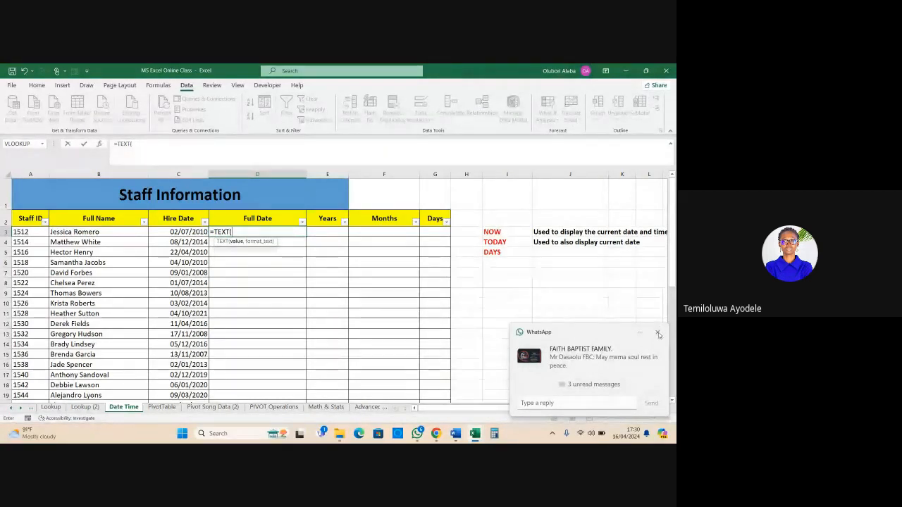
{"action": "left_click", "coordinate": [162, 234]}
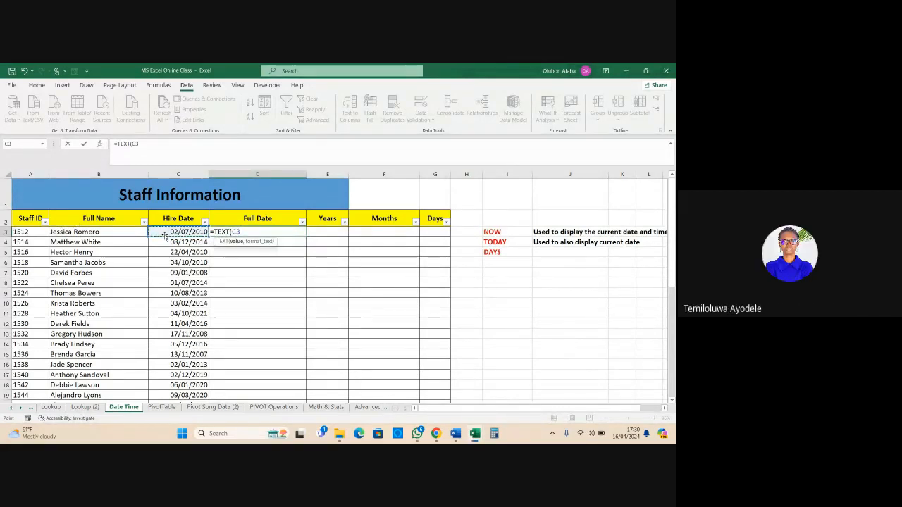
{"action": "type", "text": ","}
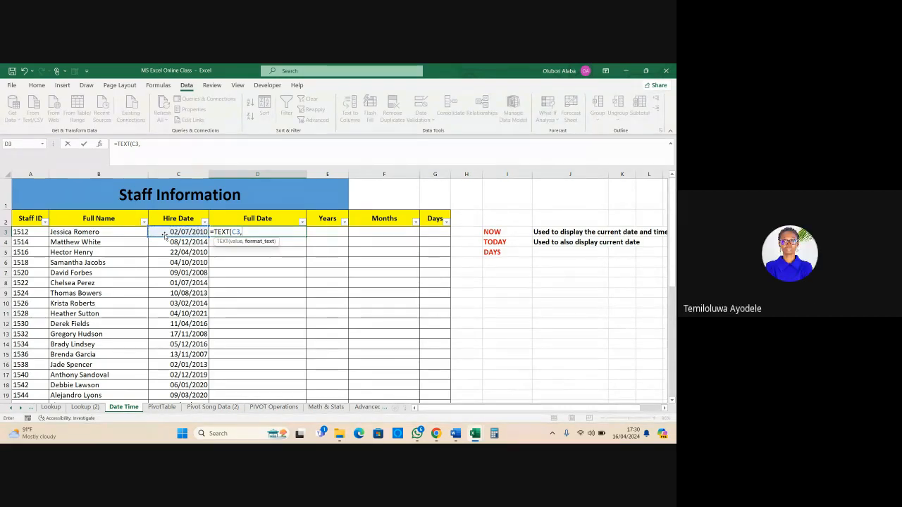
{"action": "type", "text": "\""}
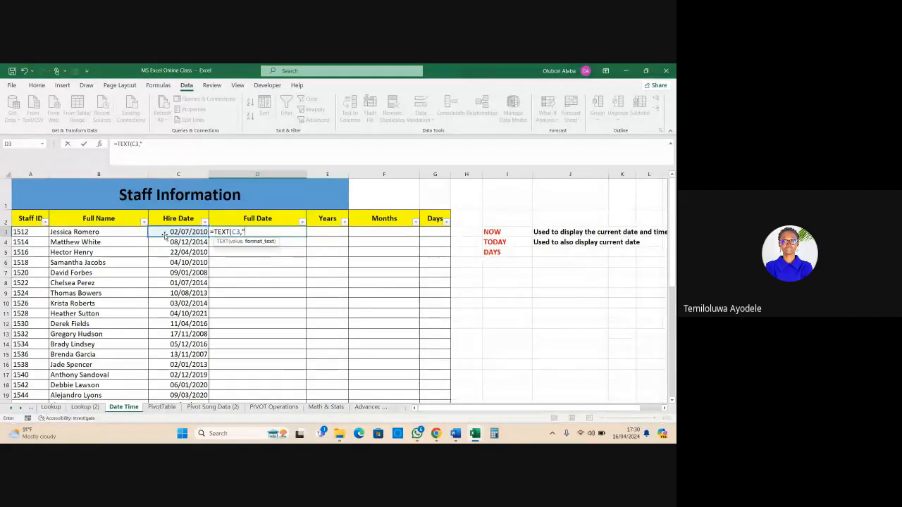
{"action": "type", "text": "DDDD"}
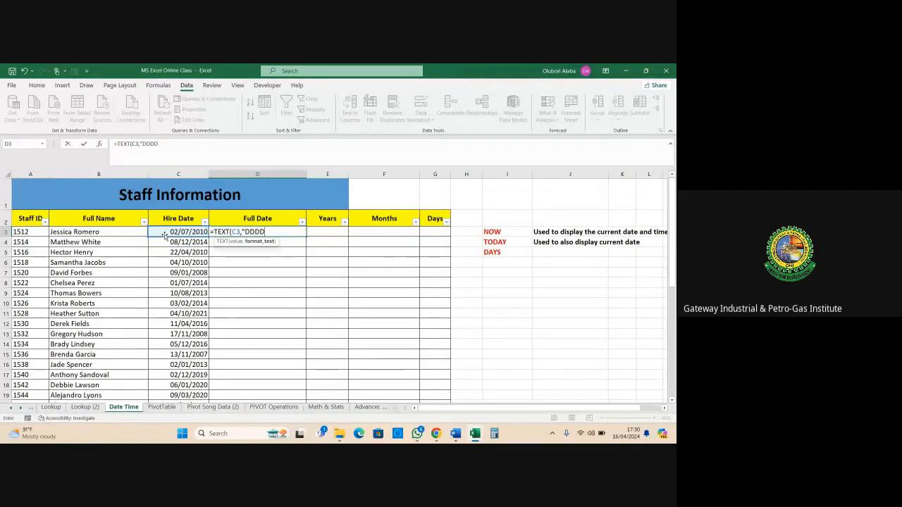
{"action": "key", "text": "BackSpace"}
{"action": "key", "text": "BackSpace"}
{"action": "key", "text": "BackSpace"}
{"action": "key", "text": "BackSpace"}
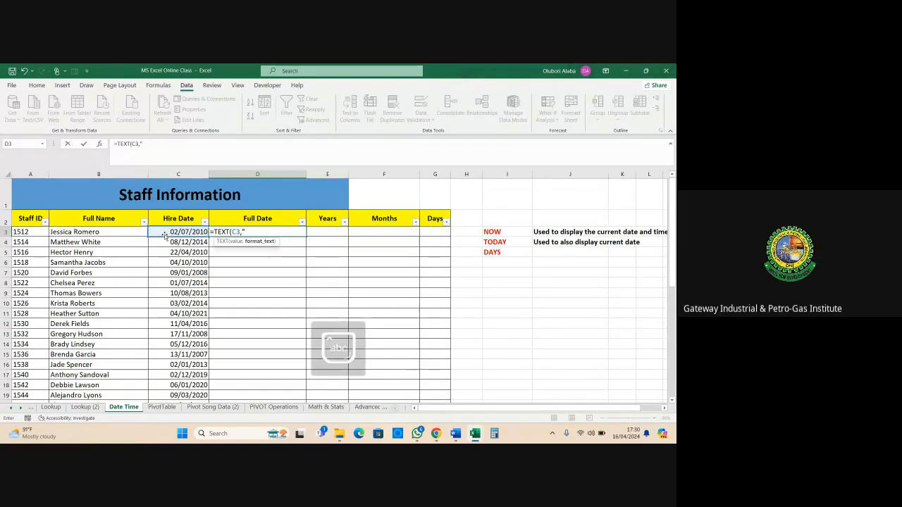
{"action": "type", "text": "dddd"}
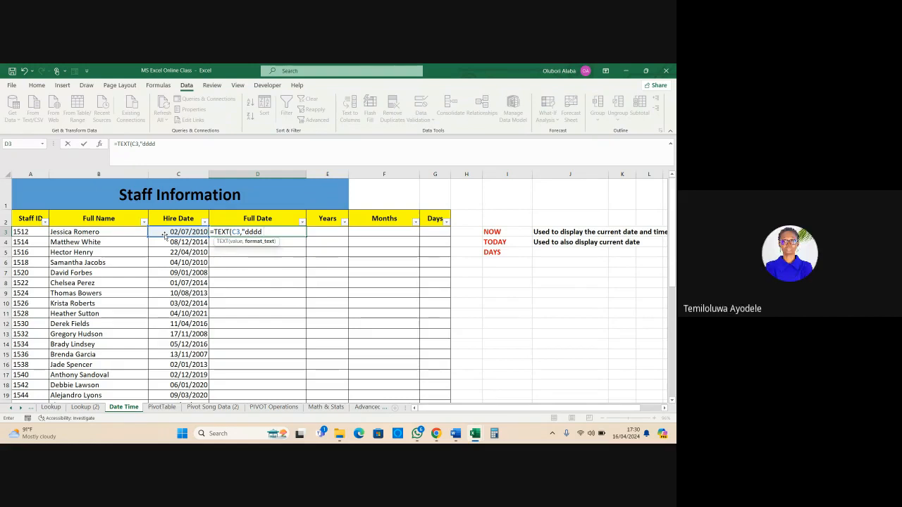
{"action": "type", "text": "dd"}
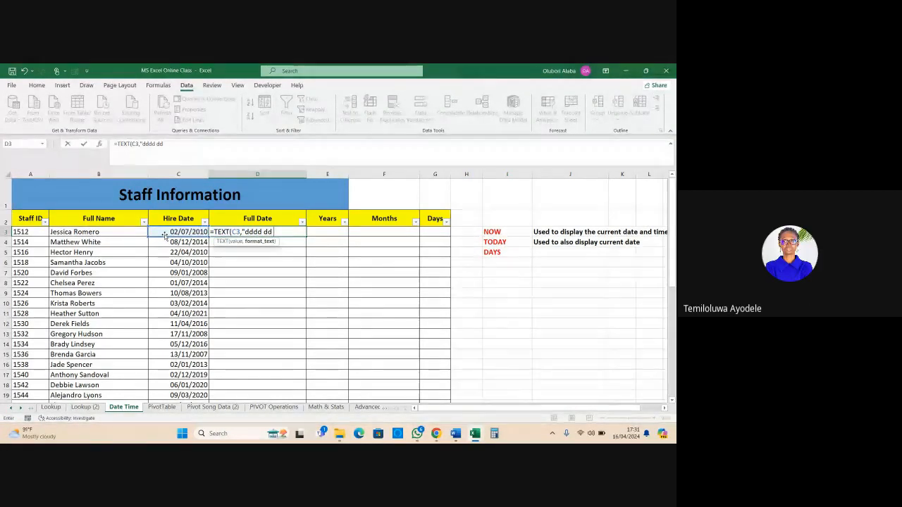
{"action": "type", "text": "mmmm"}
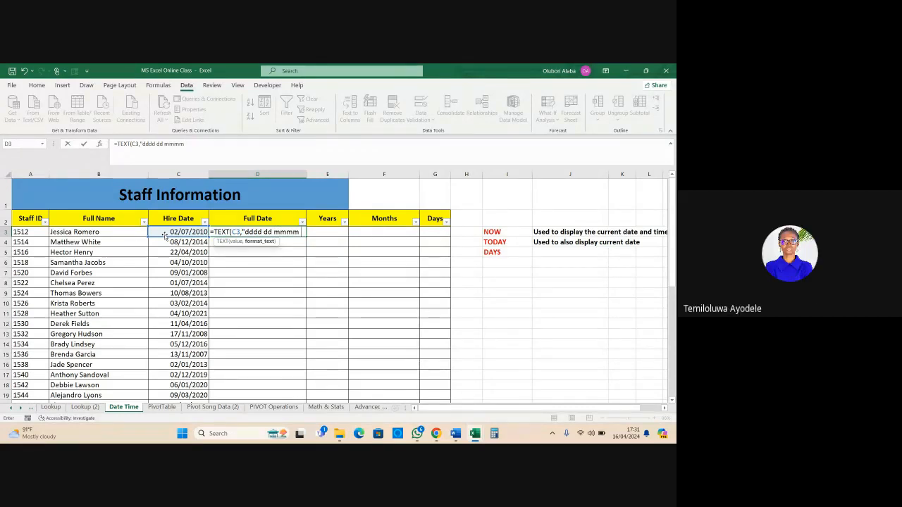
{"action": "type", "text": " yyyy"}
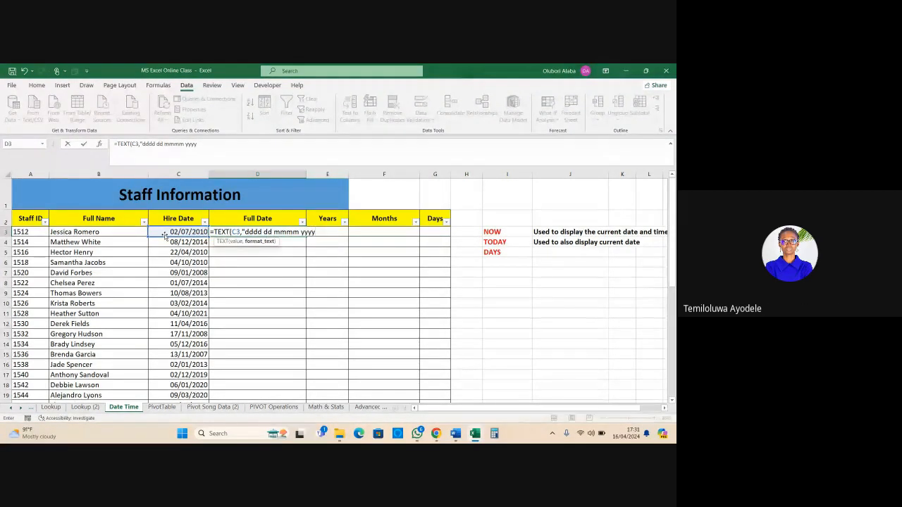
{"action": "type", "text": "\")"}
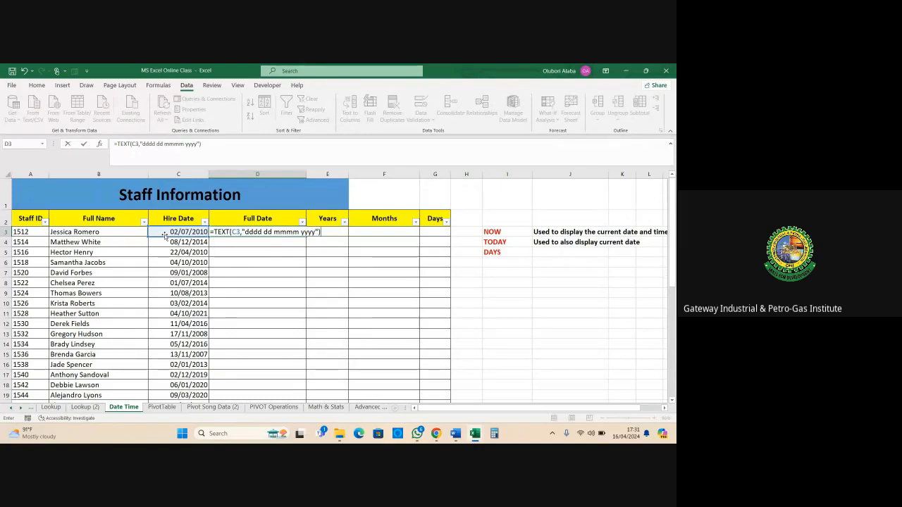
{"action": "key", "text": "Return"}
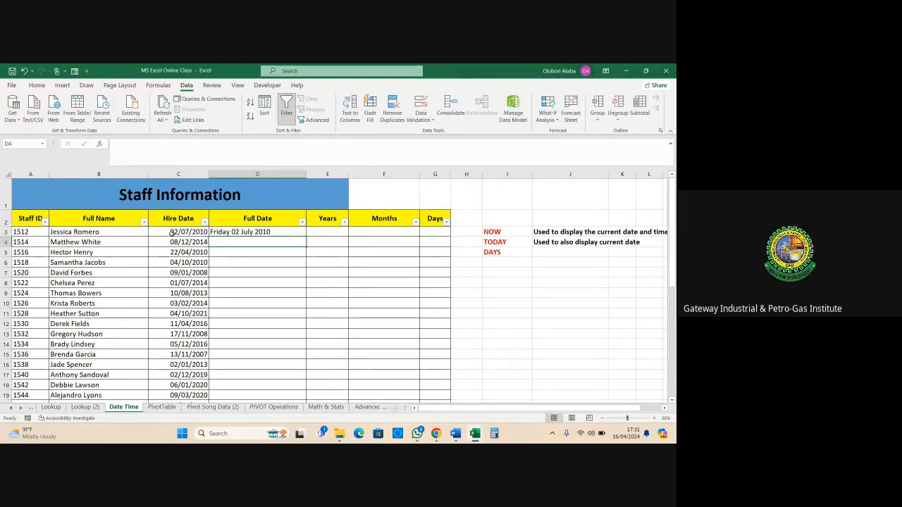
Copy the D3 full-date formula down the Full Date column to every staff row
{"action": "left_click", "coordinate": [254, 236]}
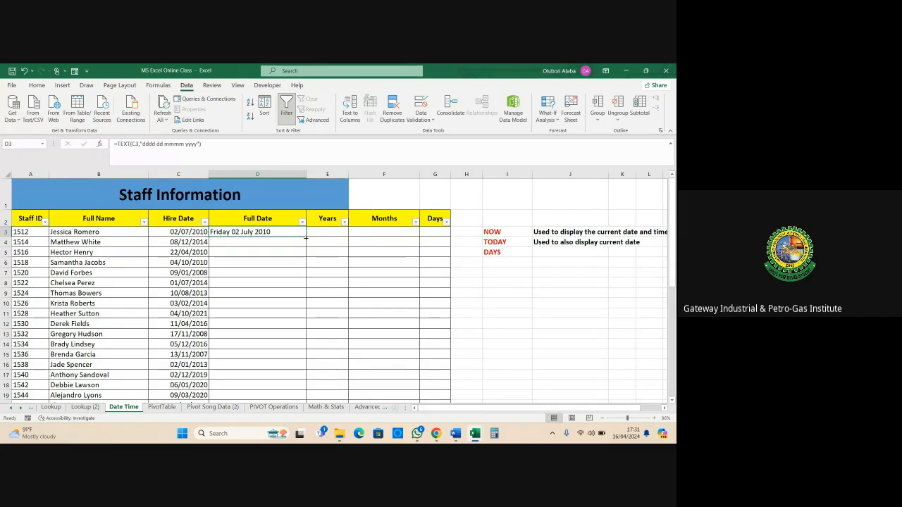
{"action": "double_click", "coordinate": [305, 237]}
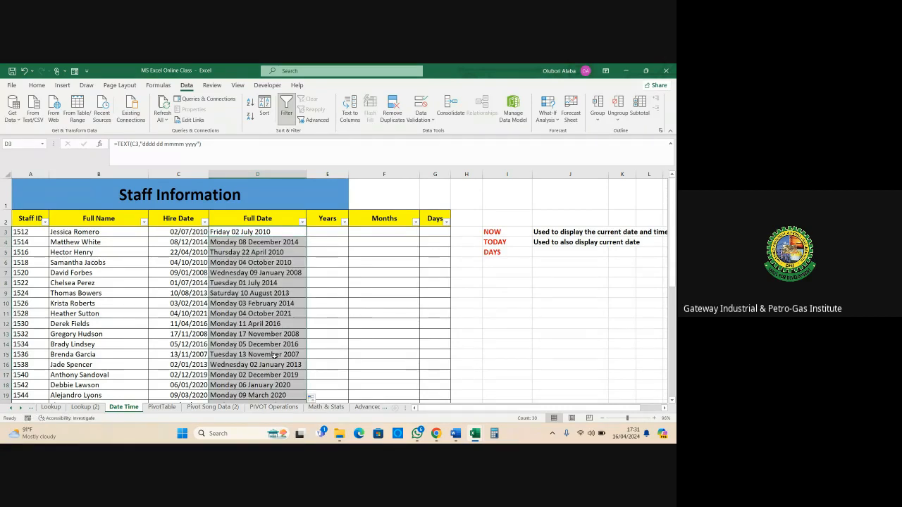
{"action": "left_click", "coordinate": [324, 236]}
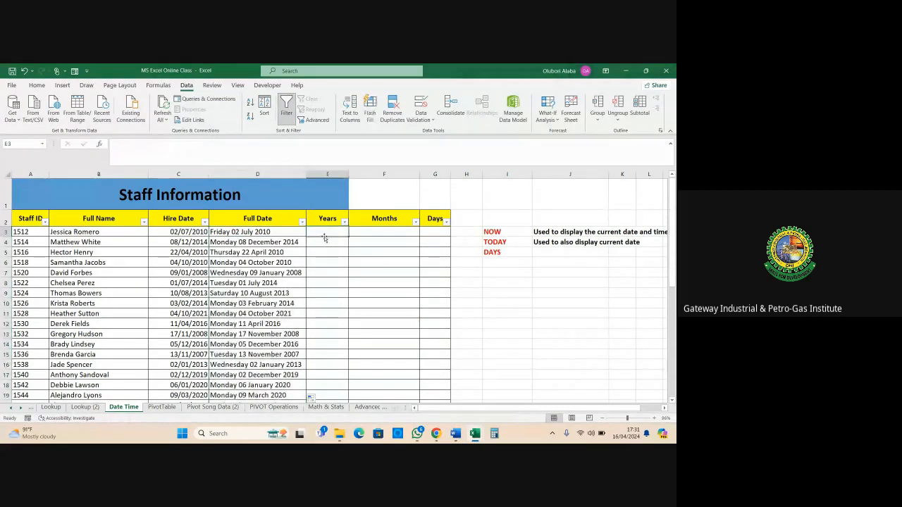
Begin a formula in E3, the first staff member's Years cell
{"action": "left_click", "coordinate": [189, 233]}
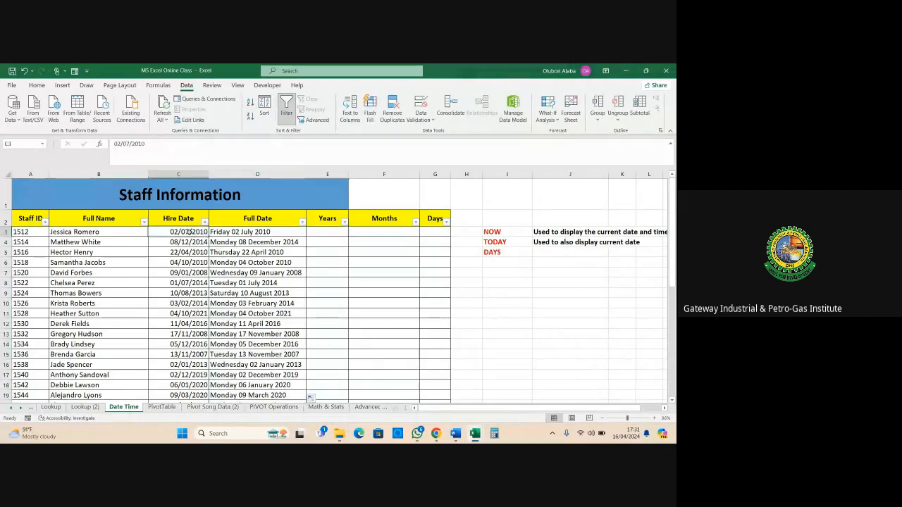
{"action": "left_click", "coordinate": [322, 234]}
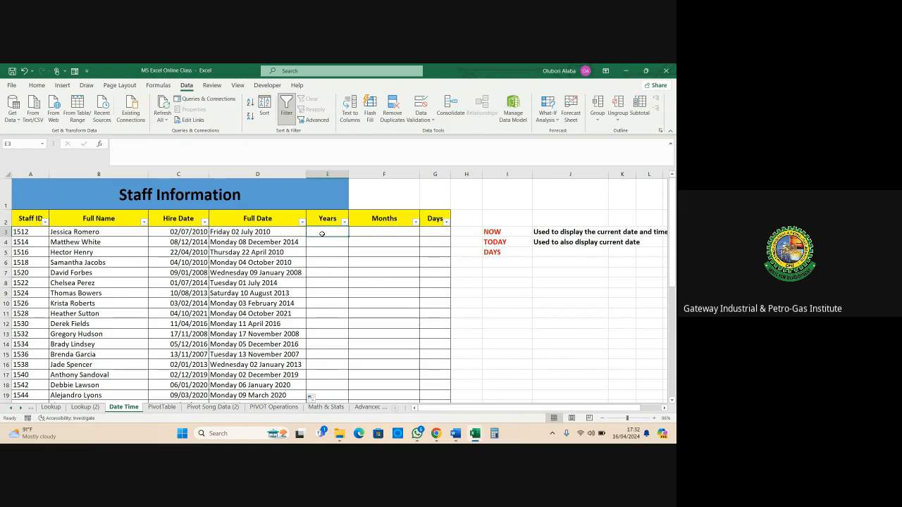
{"action": "type", "text": "="}
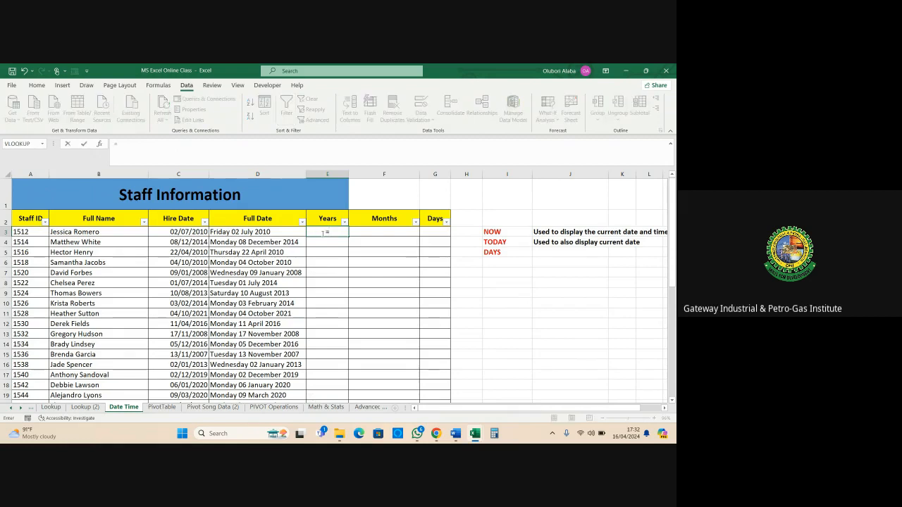
{"action": "type", "text": "dat"}
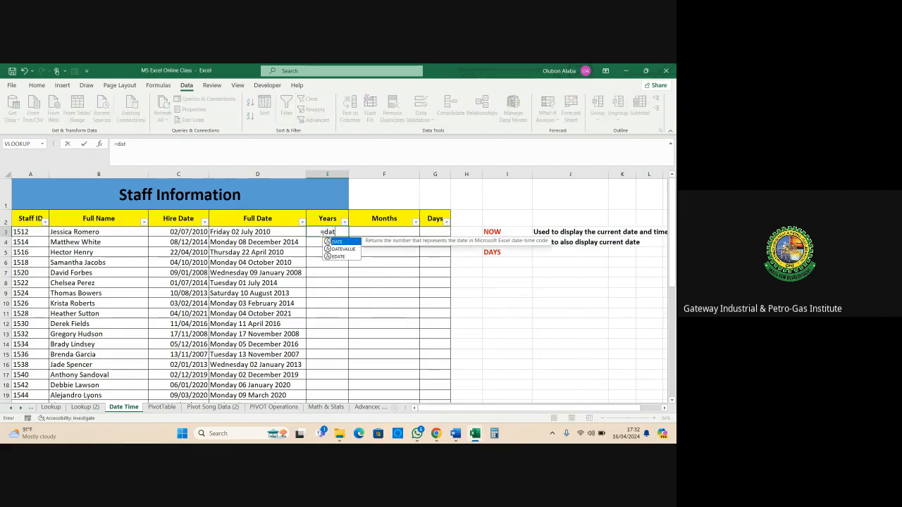
{"action": "type", "text": "edif"}
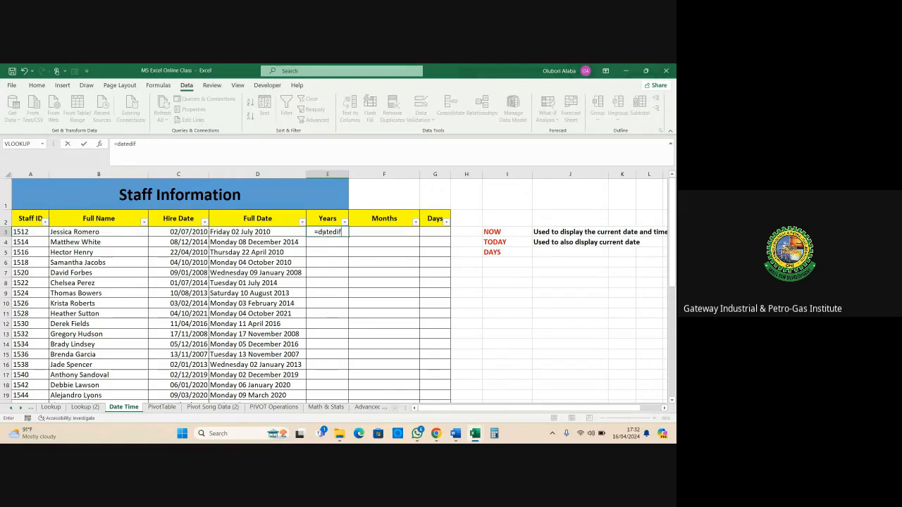
{"action": "key", "text": "BackSpace"}
{"action": "key", "text": "BackSpace"}
{"action": "key", "text": "BackSpace"}
{"action": "key", "text": "BackSpace"}
{"action": "key", "text": "BackSpace"}
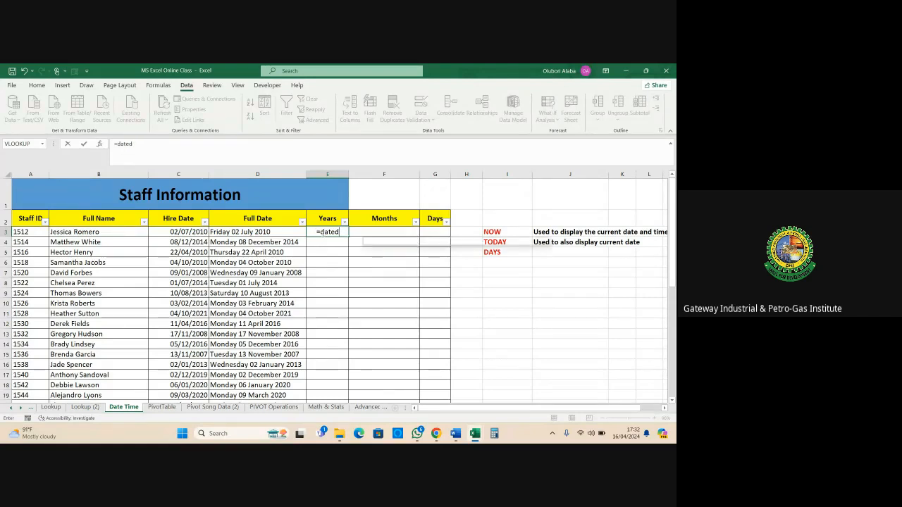
{"action": "key", "text": "BackSpace"}
{"action": "key", "text": "BackSpace"}
{"action": "type", "text": "loo"}
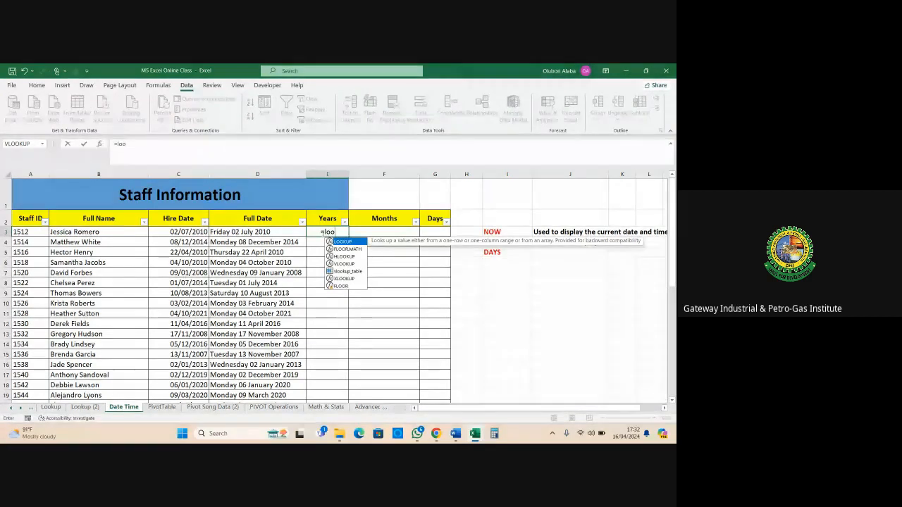
{"action": "key", "text": "Tab"}
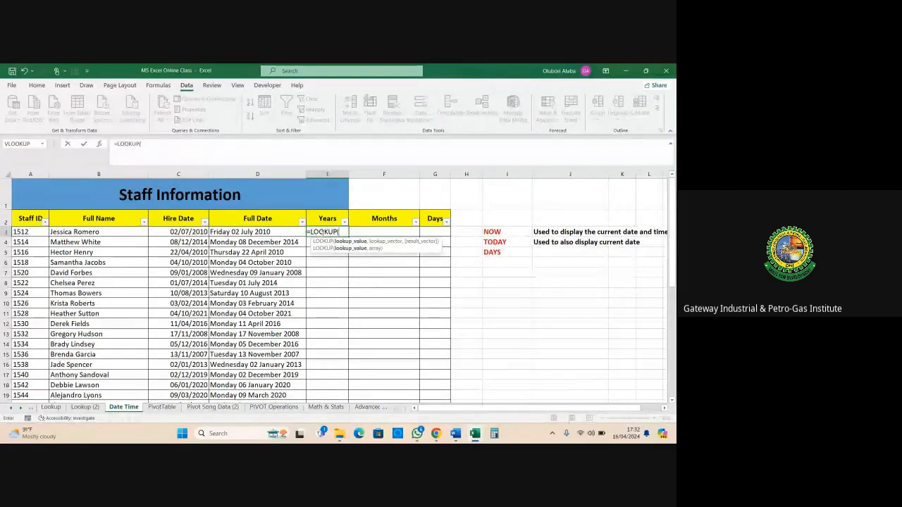
{"action": "key", "text": "BackSpace"}
{"action": "key", "text": "BackSpace"}
{"action": "key", "text": "BackSpace"}
{"action": "key", "text": "BackSpace"}
{"action": "key", "text": "BackSpace"}
{"action": "key", "text": "BackSpace"}
{"action": "key", "text": "BackSpace"}
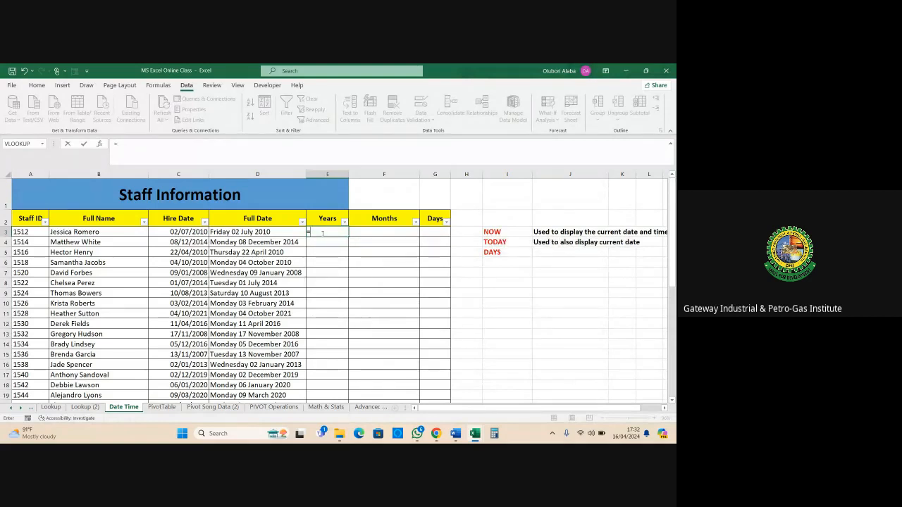
Start a DATEDIF formula in E3 with the hire date in C3 as the start date
{"action": "type", "text": "datedif"}
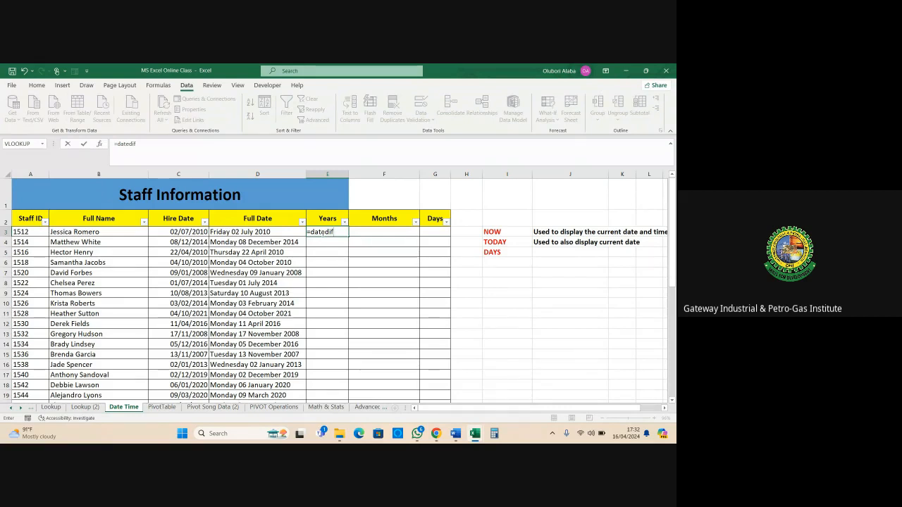
{"action": "type", "text": "("}
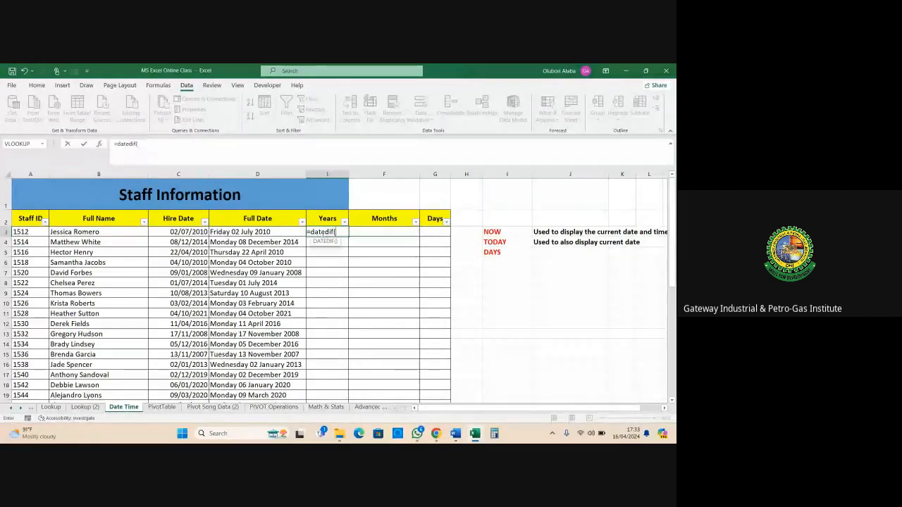
{"action": "left_click", "coordinate": [189, 232]}
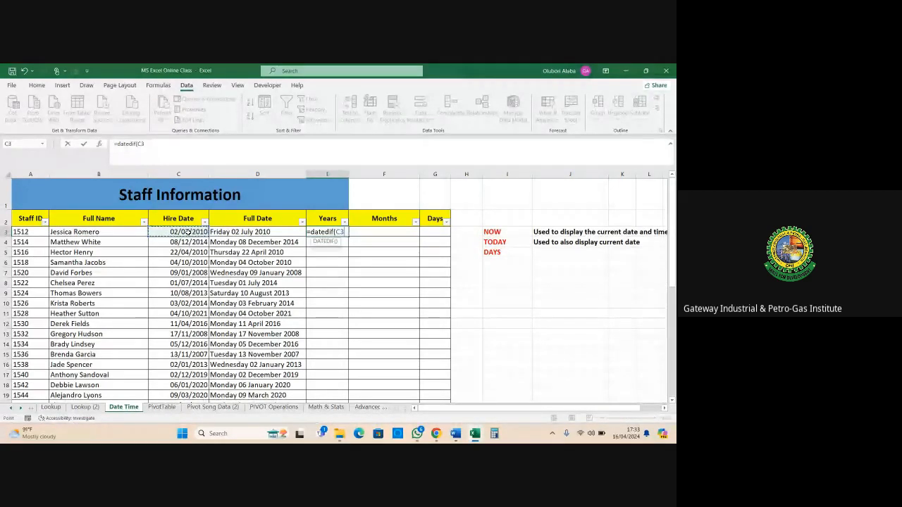
{"action": "type", "text": ","}
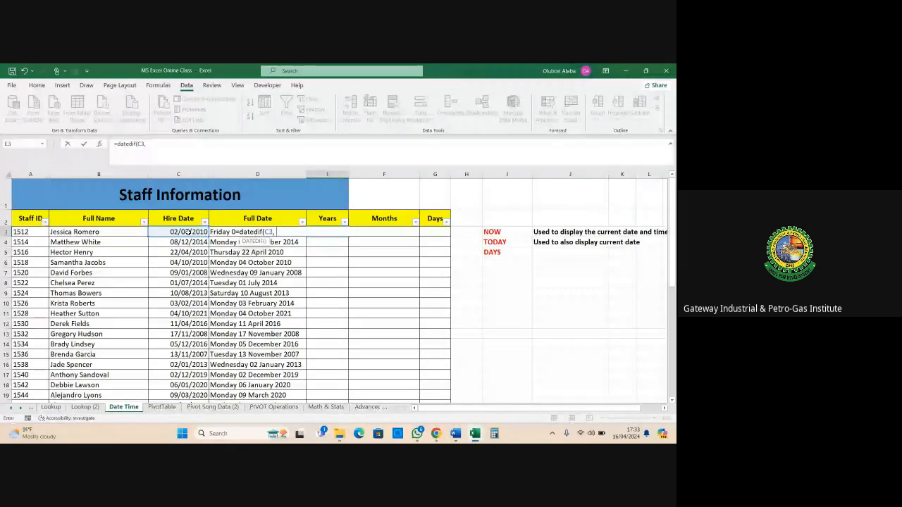
Try to complete the E3 formula as =datedif(C3, TODAY() "Y")
{"action": "type", "text": "to"}
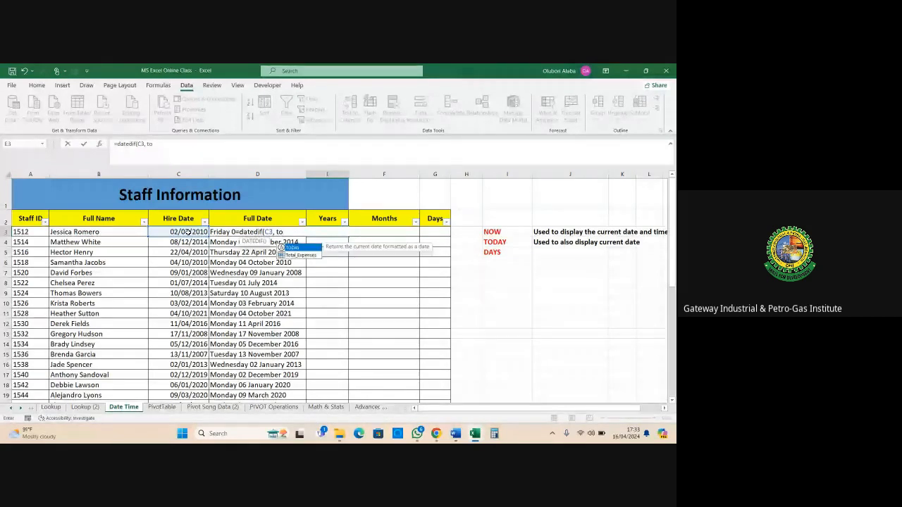
{"action": "type", "text": "d"}
{"action": "key", "text": "Tab"}
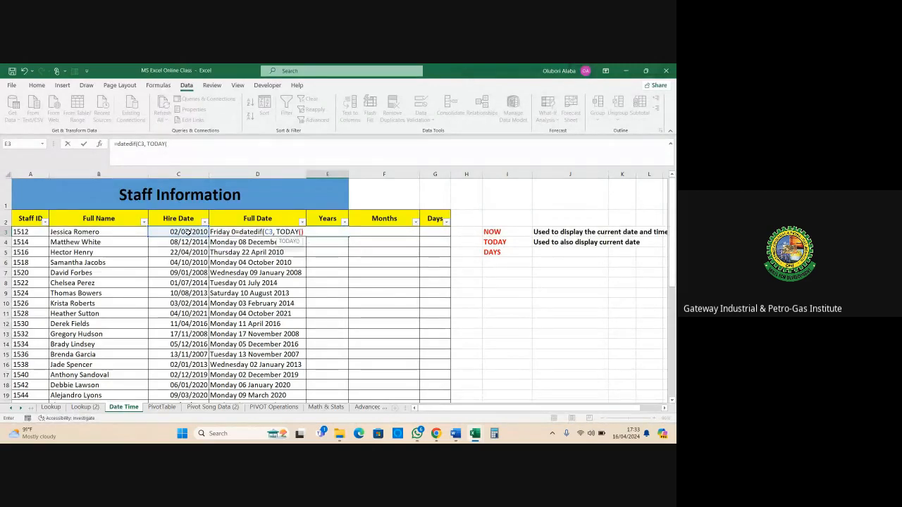
{"action": "type", "text": ")"}
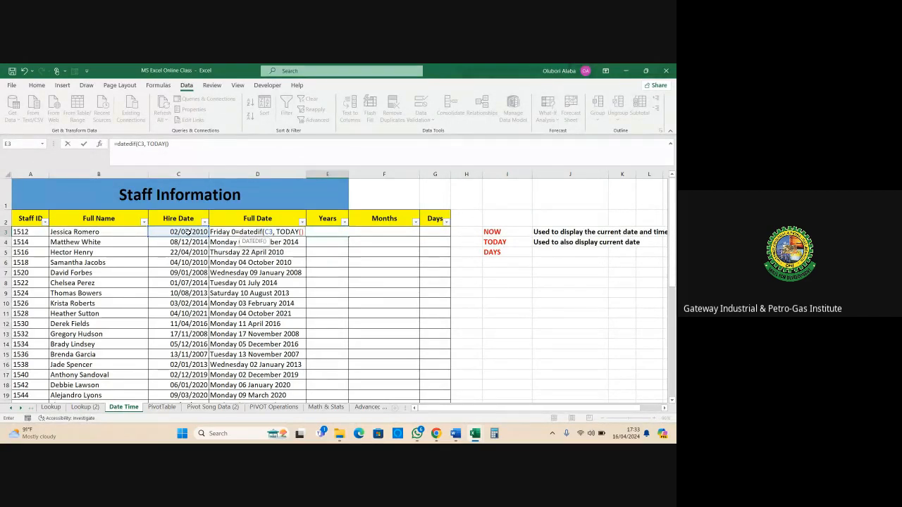
{"action": "type", "text": " \"Y"}
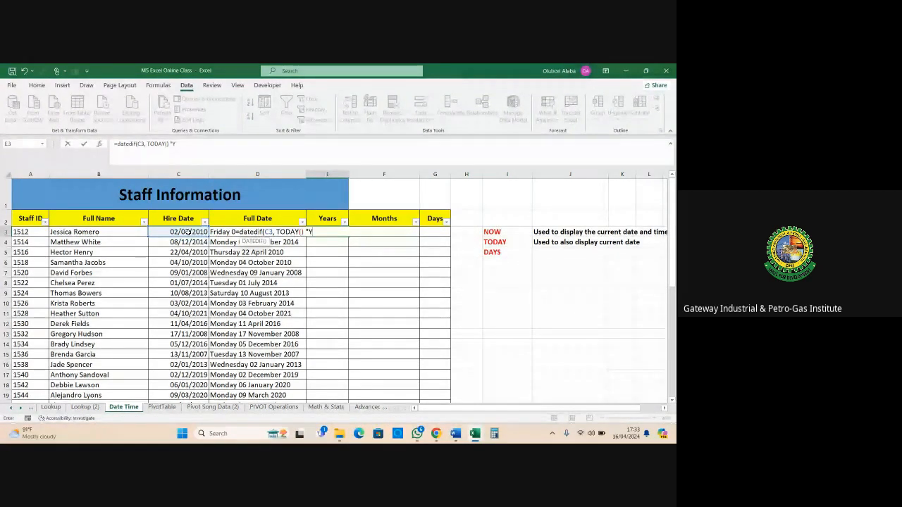
{"action": "type", "text": "\")"}
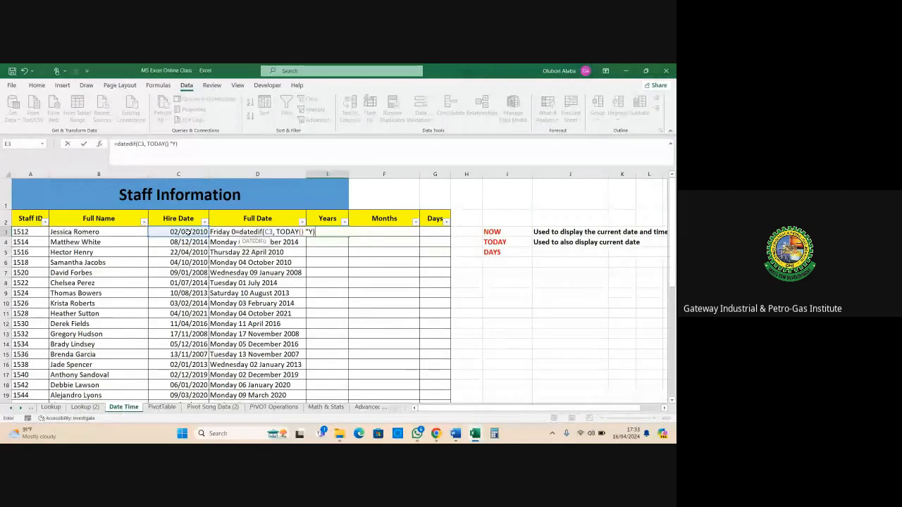
{"action": "key", "text": "BackSpace"}
{"action": "type", "text": "\""}
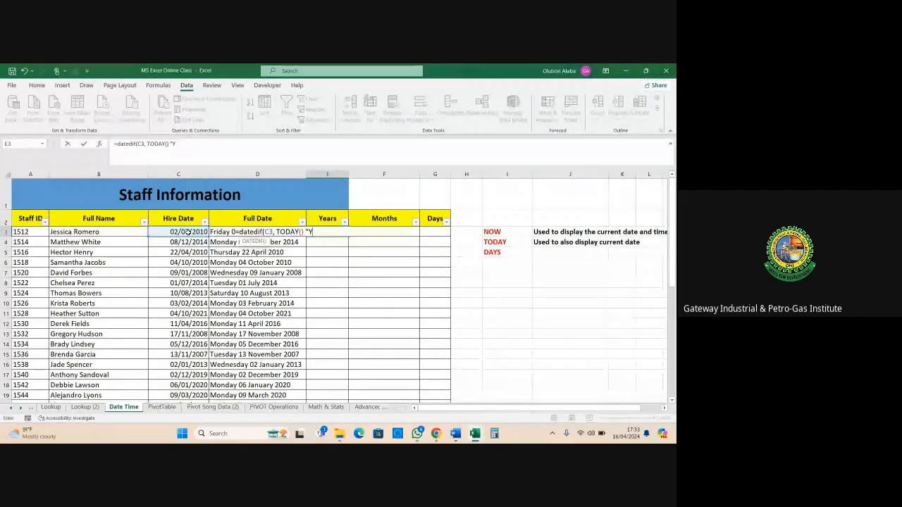
{"action": "type", "text": ")"}
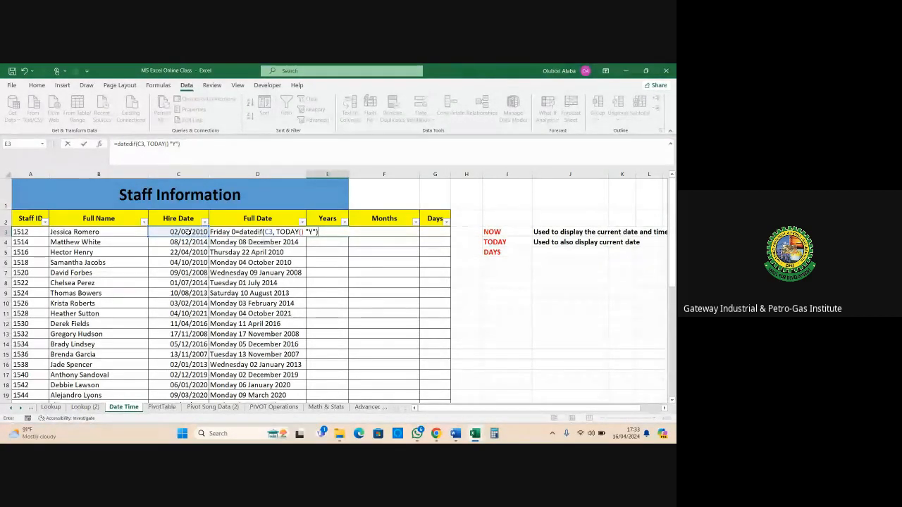
{"action": "key", "text": "Return"}
{"action": "key", "text": "Return"}
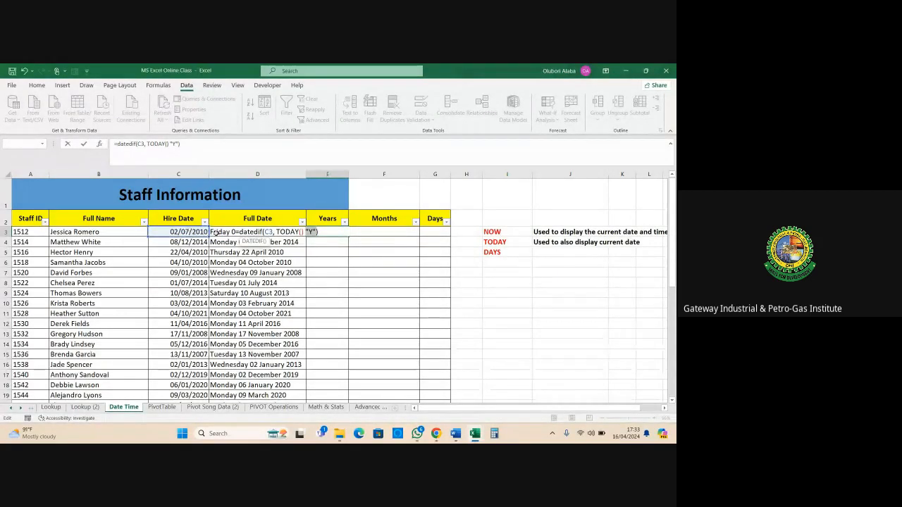
Try to enter the E3 formula again as =datedif(C3, TODAY()"Y"), without the space before the unit
{"action": "left_click", "coordinate": [303, 232]}
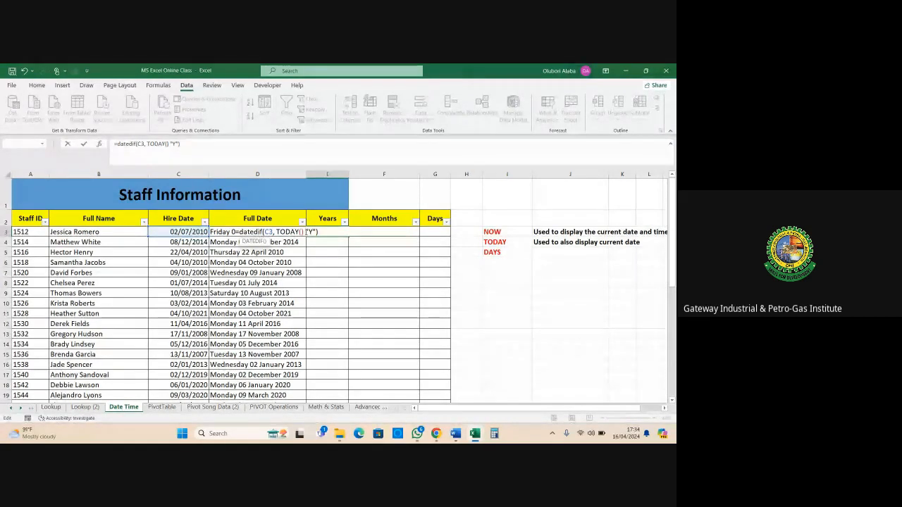
{"action": "type", "text": ","}
{"action": "key", "text": "Return"}
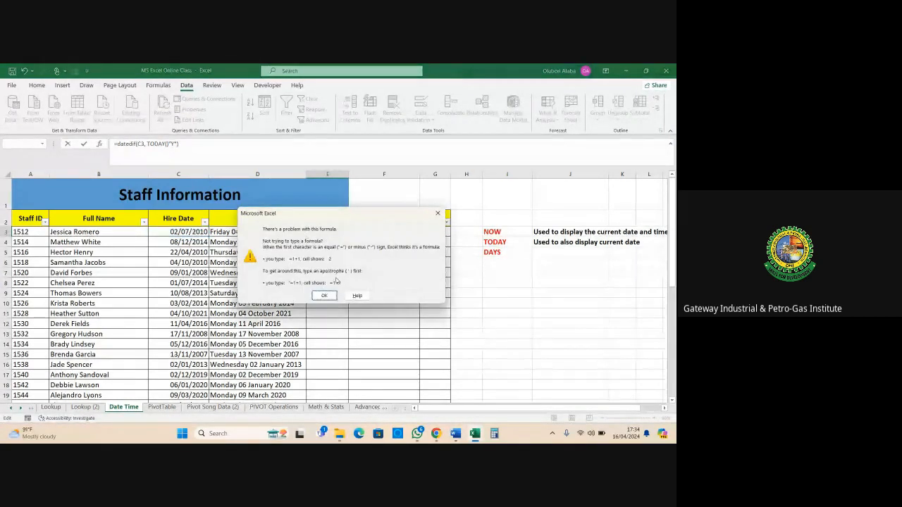
{"action": "left_click", "coordinate": [324, 295]}
{"action": "key", "text": "Return"}
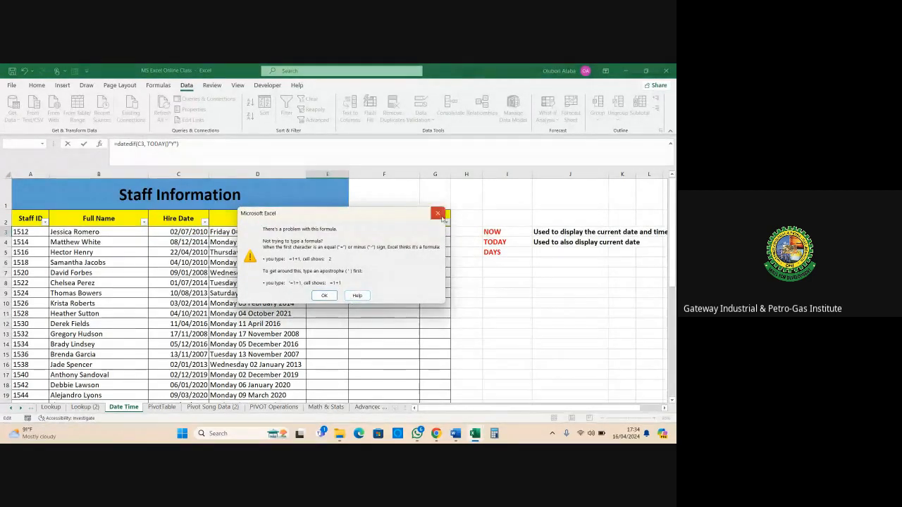
{"action": "left_click", "coordinate": [331, 296]}
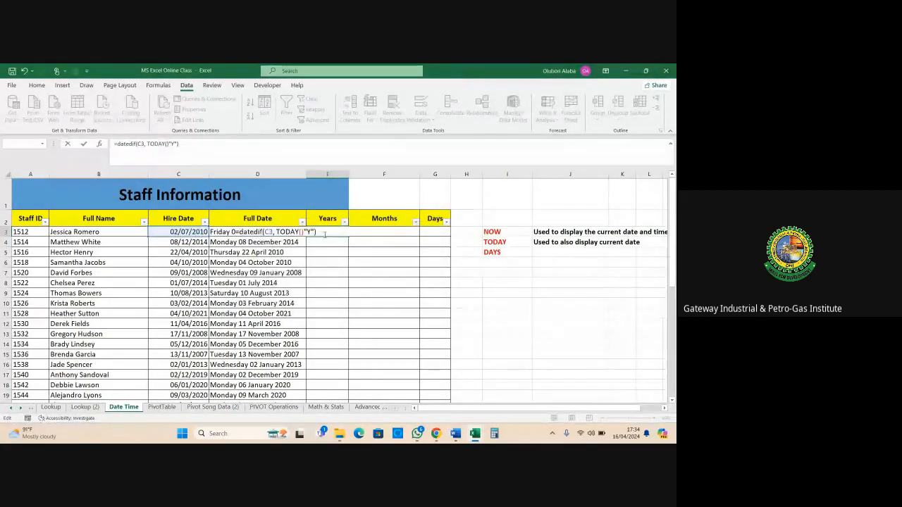
Delete the TODAY and "Y" arguments from the E3 formula, back to =datedif(C3,
{"action": "key", "text": "BackSpace"}
{"action": "key", "text": "BackSpace"}
{"action": "key", "text": "BackSpace"}
{"action": "key", "text": "BackSpace"}
{"action": "key", "text": "BackSpace"}
{"action": "key", "text": "BackSpace"}
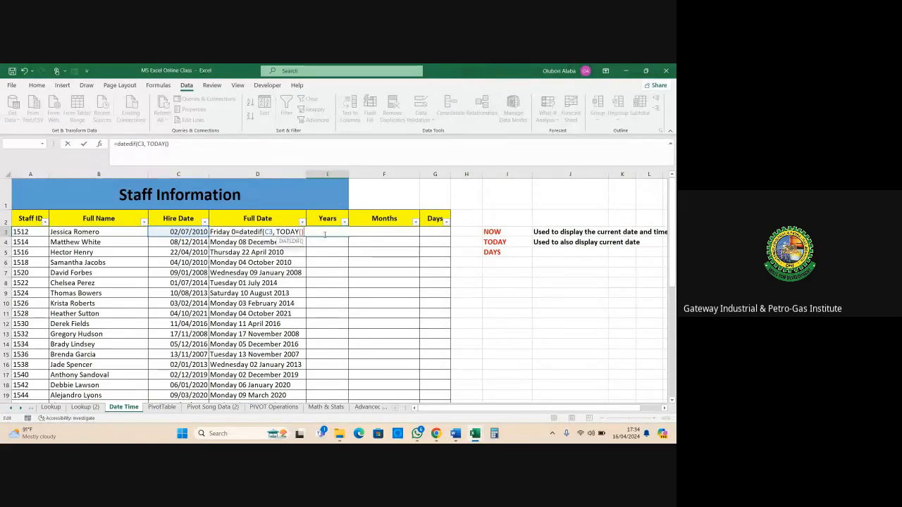
{"action": "key", "text": "BackSpace"}
{"action": "key", "text": "BackSpace"}
{"action": "key", "text": "BackSpace"}
{"action": "key", "text": "BackSpace"}
{"action": "key", "text": "BackSpace"}
{"action": "key", "text": "BackSpace"}
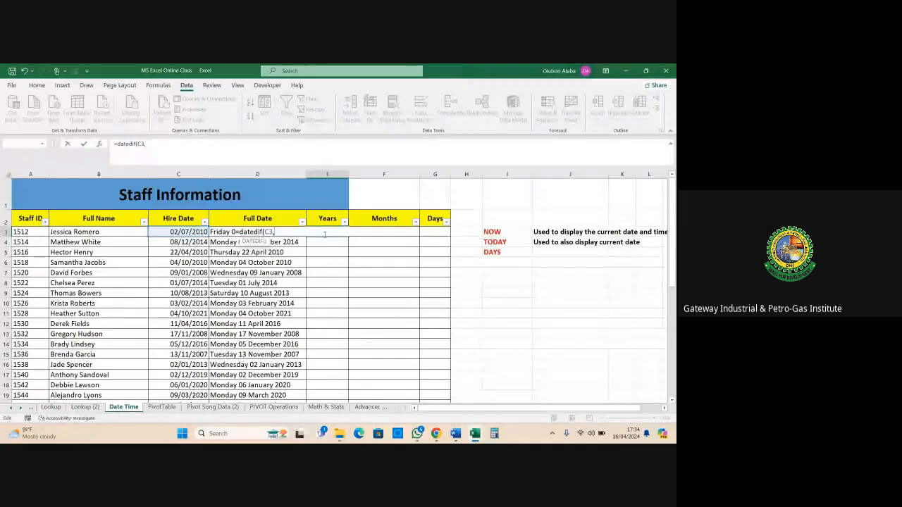
Complete the E3 formula as =DATEDIF(C3,TODAY(),"Y") to calculate the first staff member's full years since hire
{"action": "type", "text": "tod"}
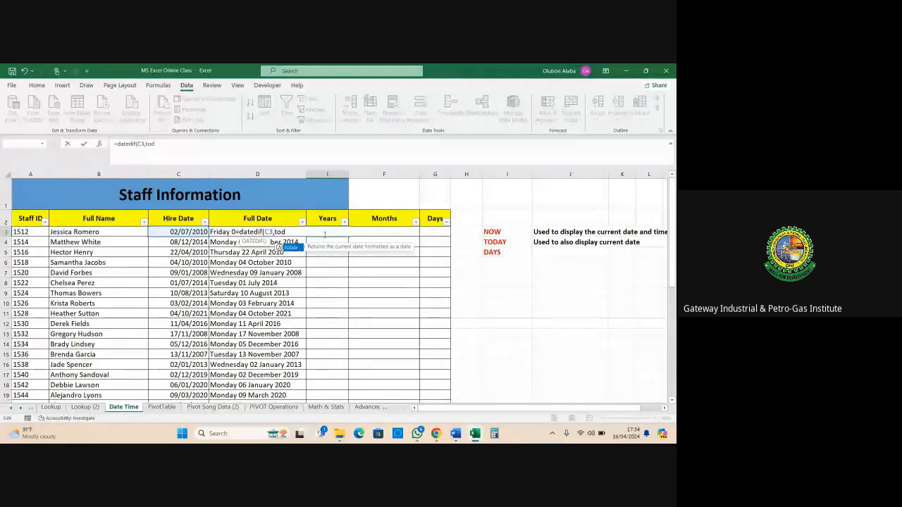
{"action": "key", "text": "Tab"}
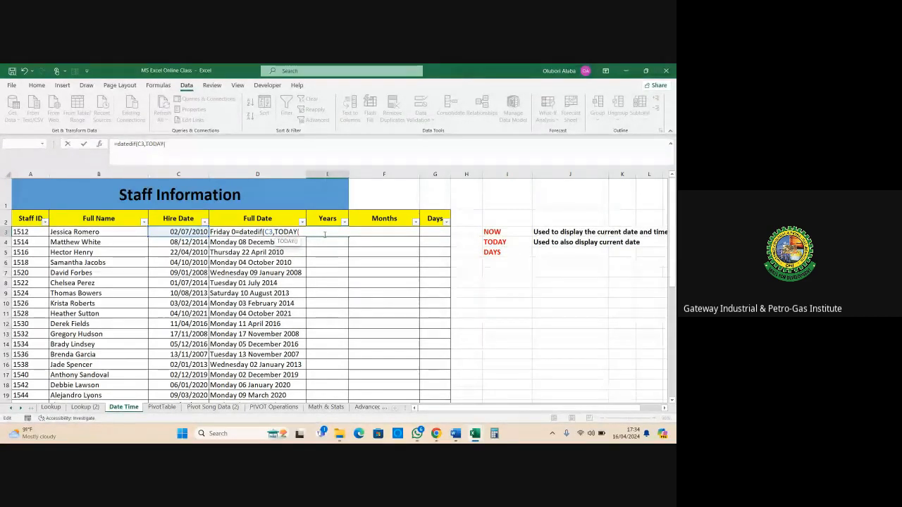
{"action": "type", "text": ")"}
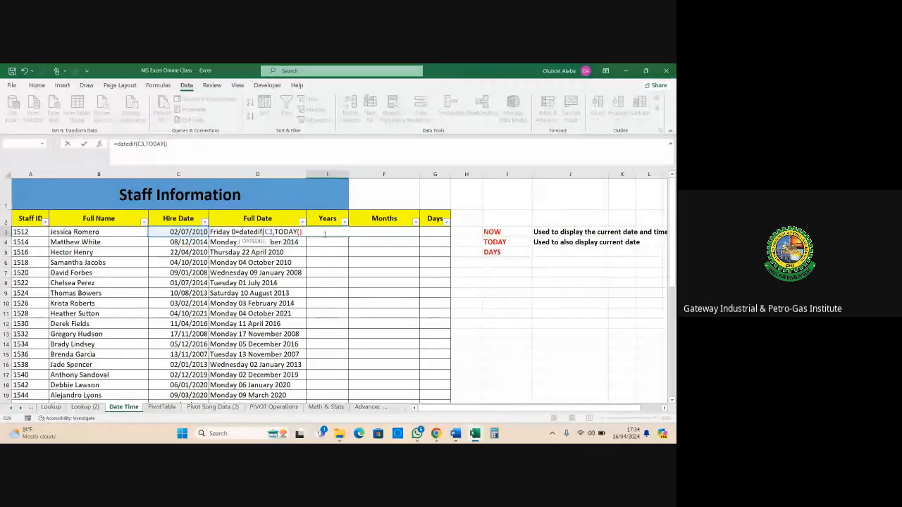
{"action": "type", "text": ","}
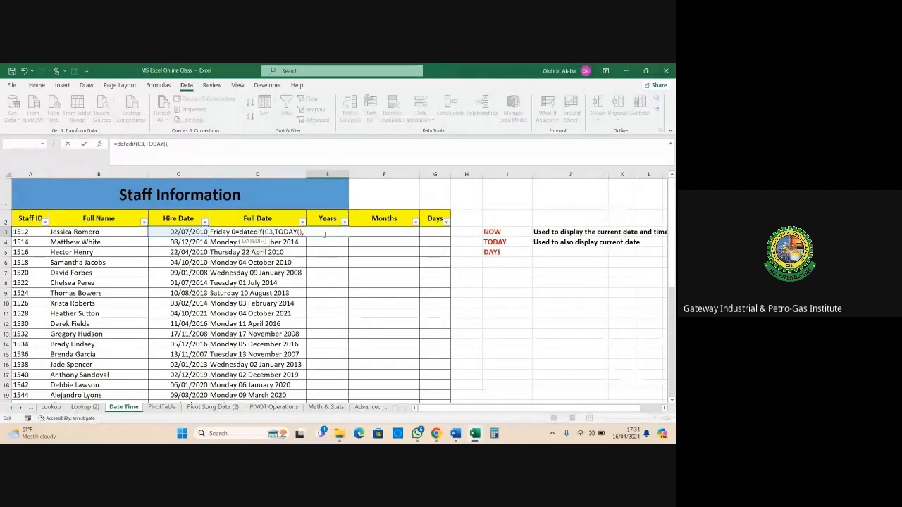
{"action": "type", "text": "\""}
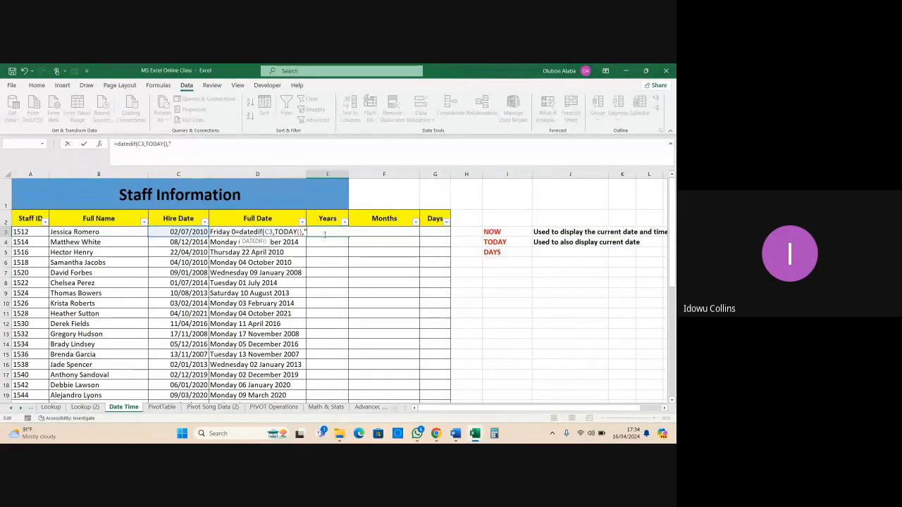
{"action": "type", "text": "Y"}
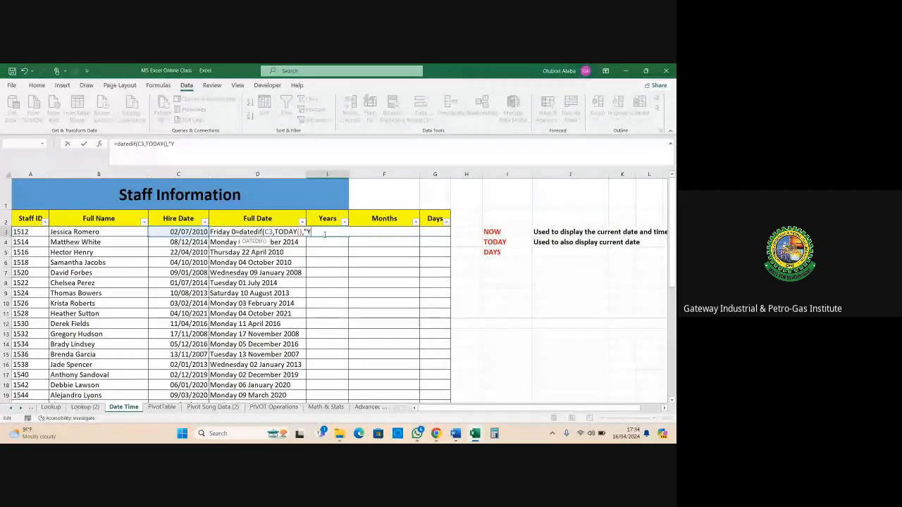
{"action": "type", "text": "\""}
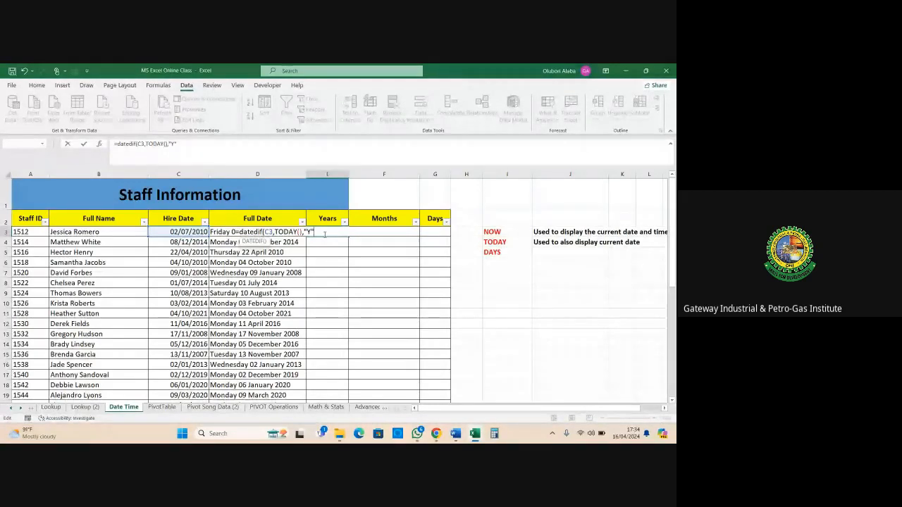
{"action": "type", "text": ")"}
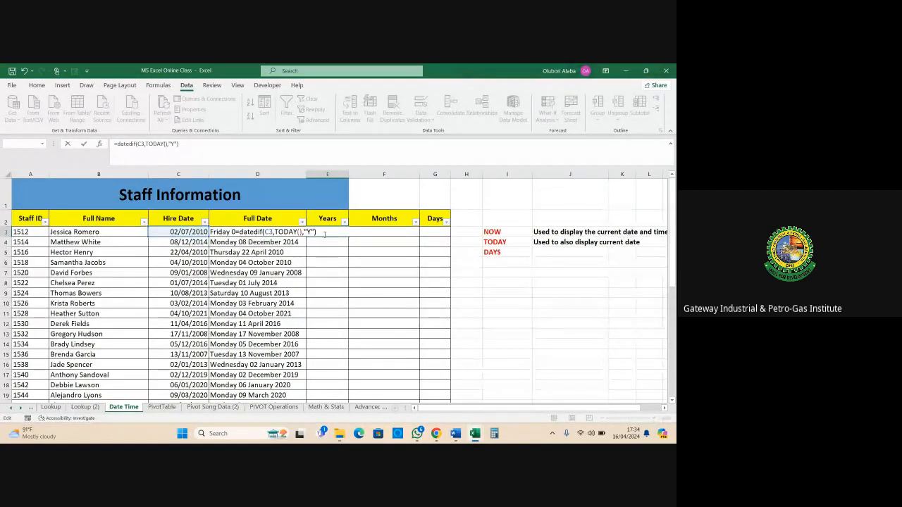
{"action": "key", "text": "Return"}
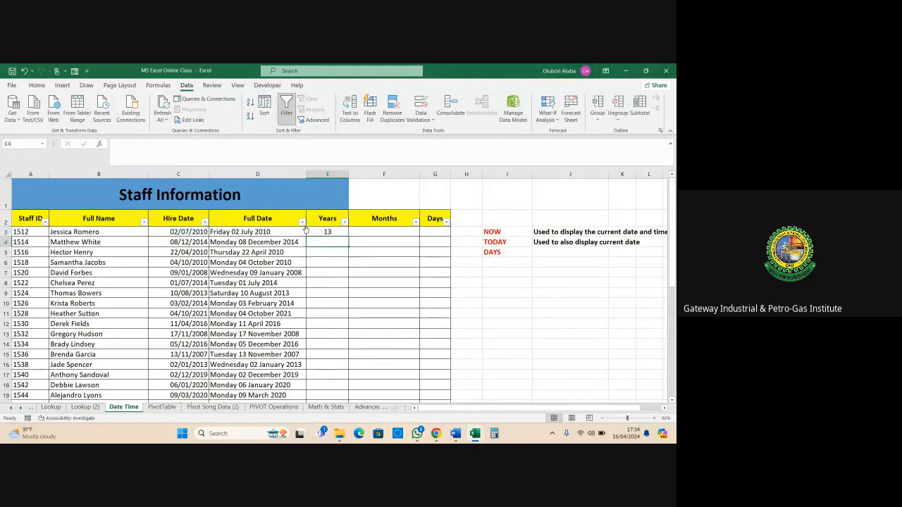
Examine the arguments of the DATEDIF formula in E3 against the first staff member's hire date in C3
{"action": "left_click", "coordinate": [308, 229]}
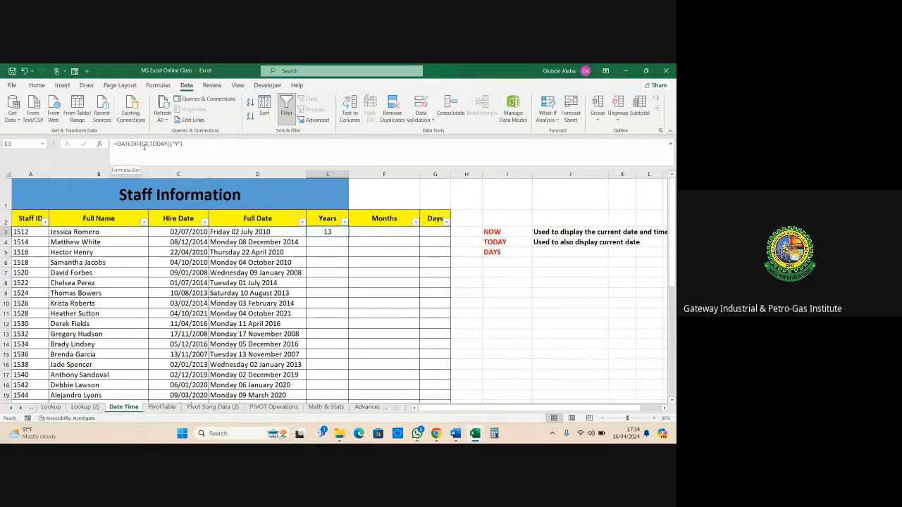
{"action": "left_click", "coordinate": [180, 235]}
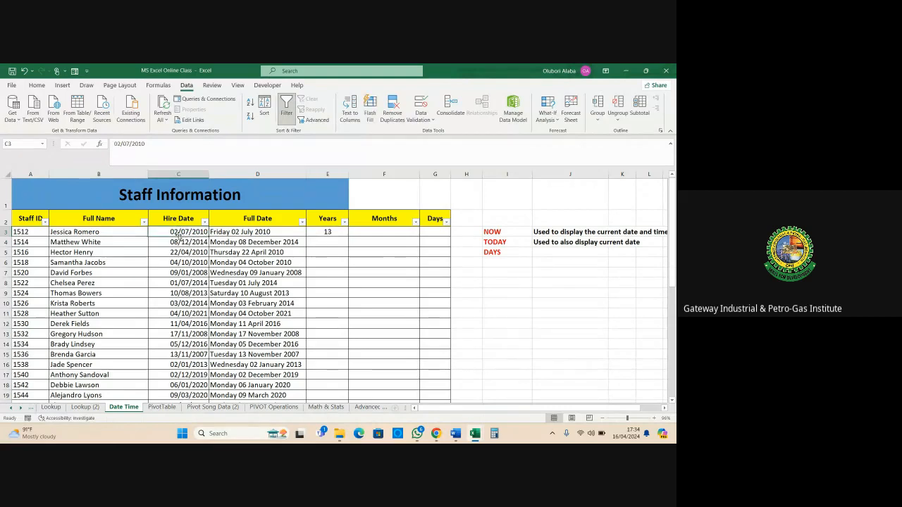
{"action": "left_click", "coordinate": [316, 234]}
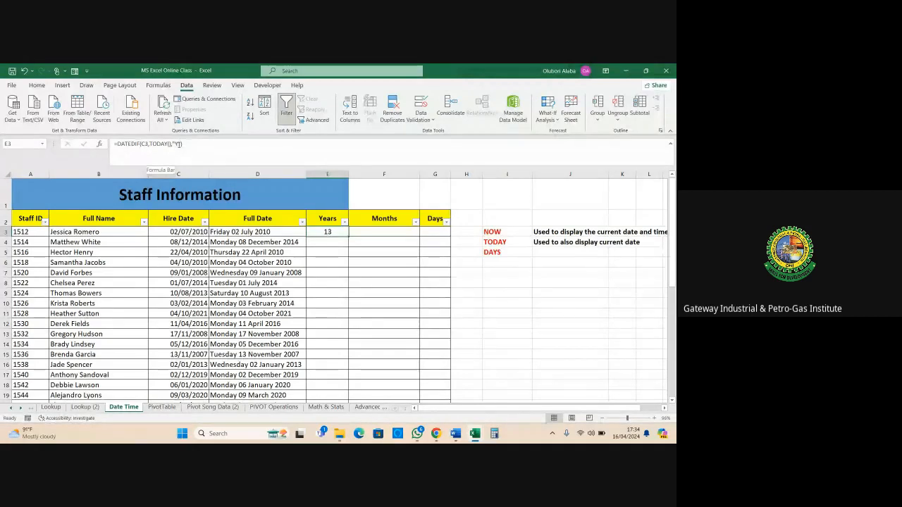
{"action": "left_click_drag", "start_coordinate": [187, 143], "coordinate": [112, 144]}
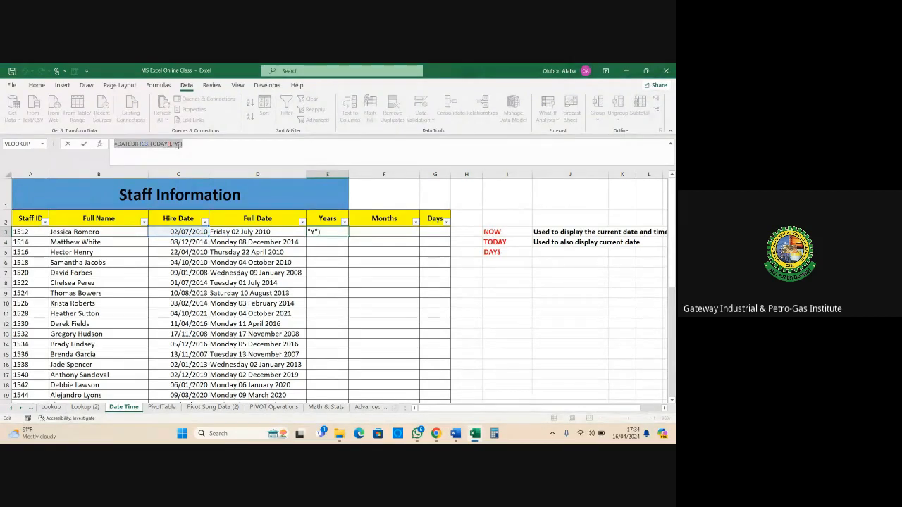
{"action": "left_click", "coordinate": [178, 145]}
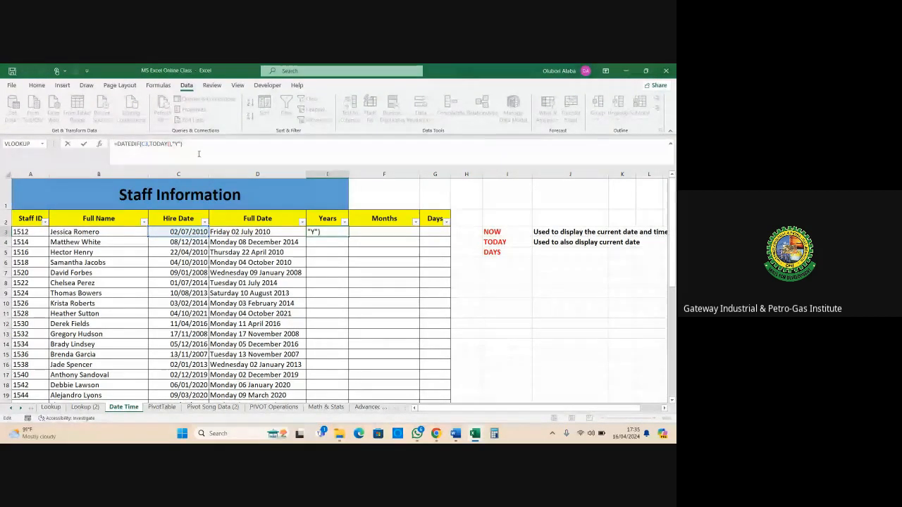
{"action": "left_click", "coordinate": [329, 268]}
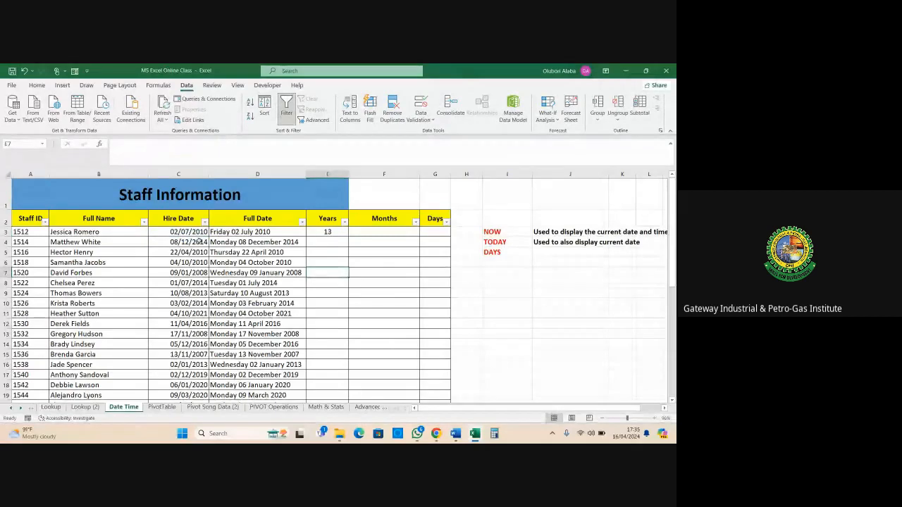
{"action": "left_click", "coordinate": [178, 230]}
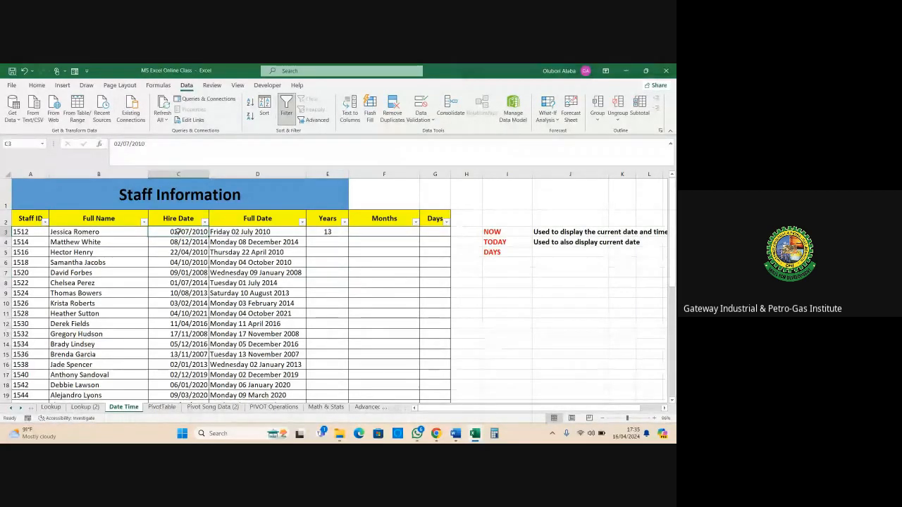
{"action": "left_click", "coordinate": [319, 233]}
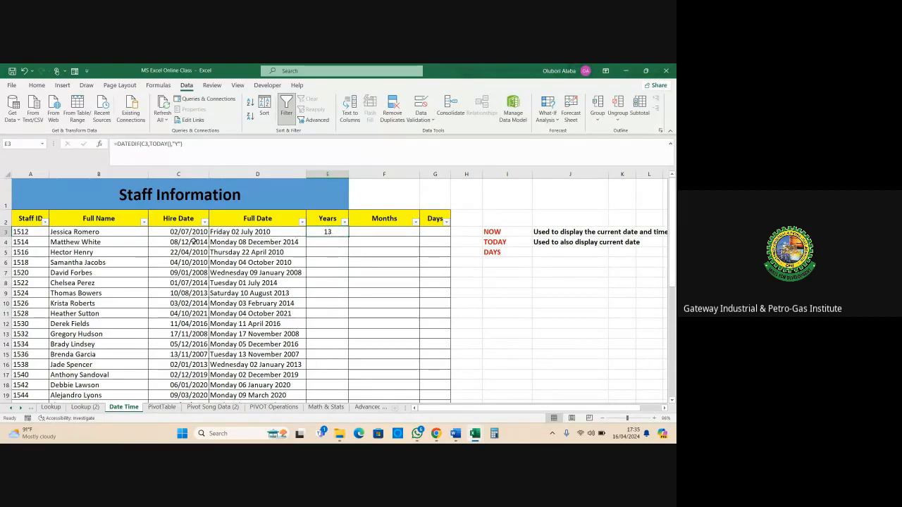
Fill the DATEDIF years formula from E3 down the Years column for all staff
{"action": "left_click", "coordinate": [172, 233]}
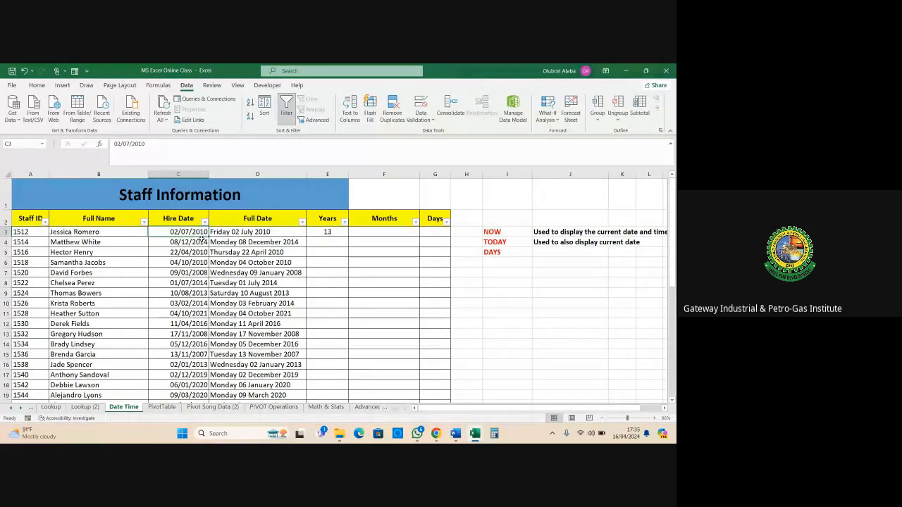
{"action": "left_click", "coordinate": [336, 231]}
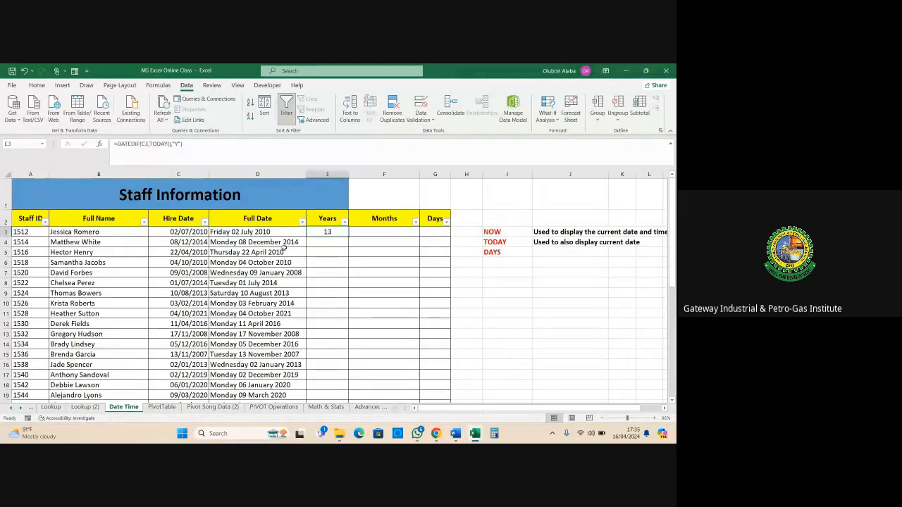
{"action": "left_click_drag", "start_coordinate": [347, 236], "coordinate": [348, 236]}
{"action": "double_click", "coordinate": [347, 237]}
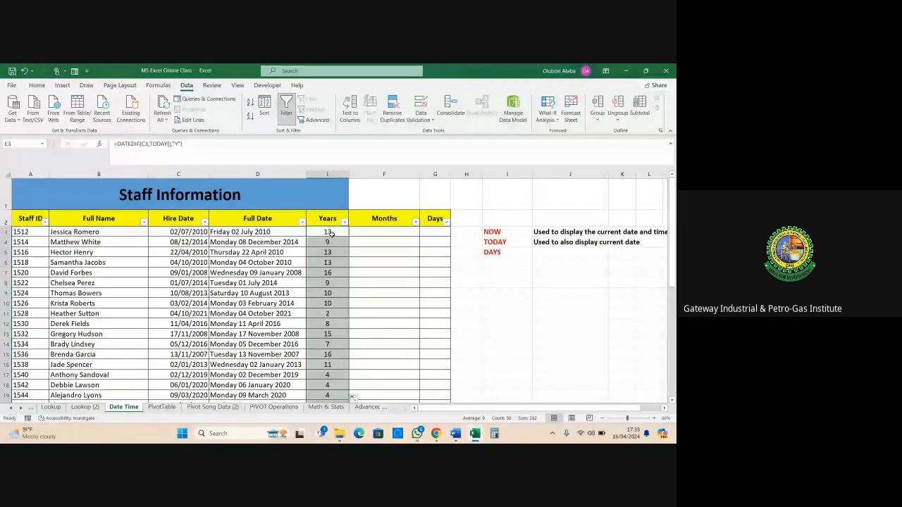
{"action": "left_click", "coordinate": [329, 233]}
{"action": "scroll", "coordinate": [340, 256], "scroll_direction": "down", "scroll_amount": 8}
{"action": "scroll", "coordinate": [340, 256], "scroll_direction": "up", "scroll_amount": 8}
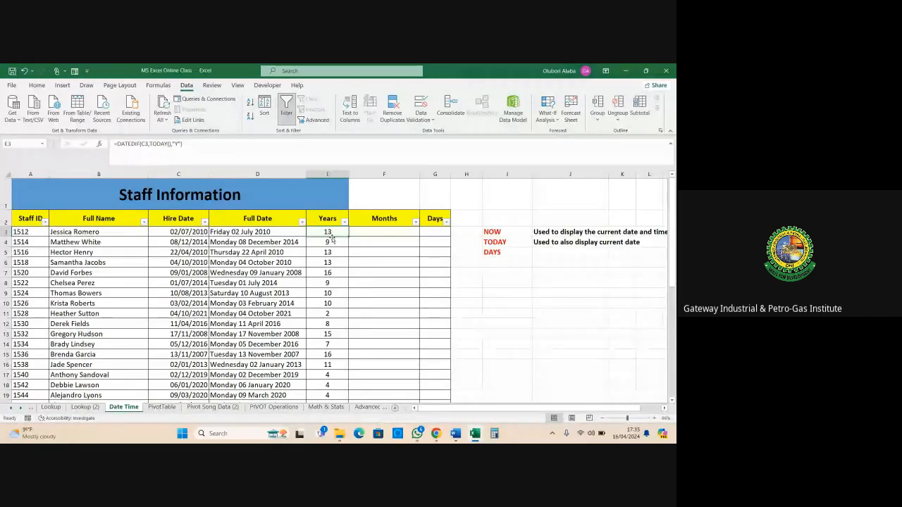
Copy the E3 formula across to F3 and G3, and change the DATEDIF unit in F3 to "m"
{"action": "left_click_drag", "start_coordinate": [348, 237], "coordinate": [436, 237]}
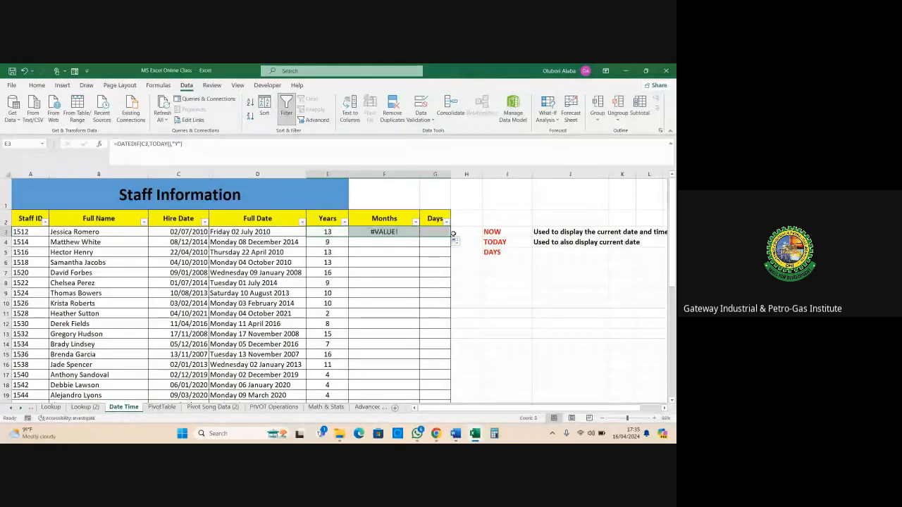
{"action": "left_click", "coordinate": [394, 235]}
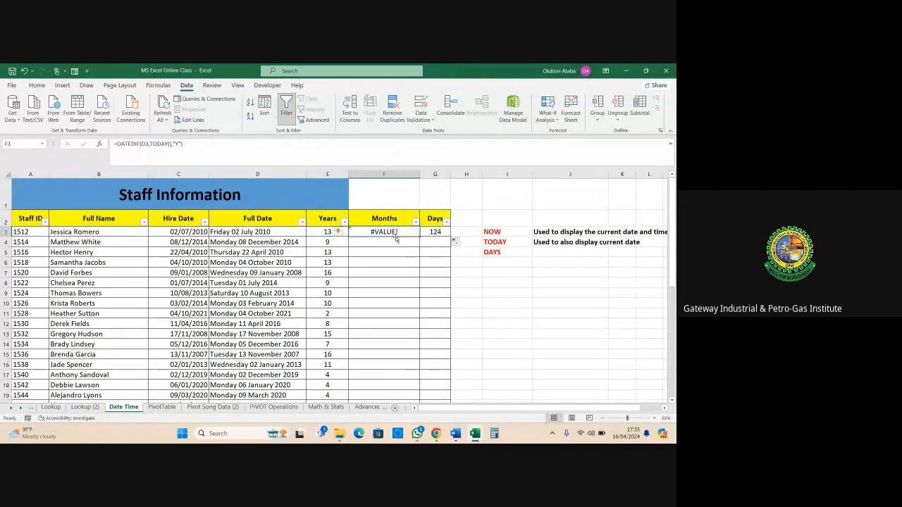
{"action": "left_click", "coordinate": [178, 143]}
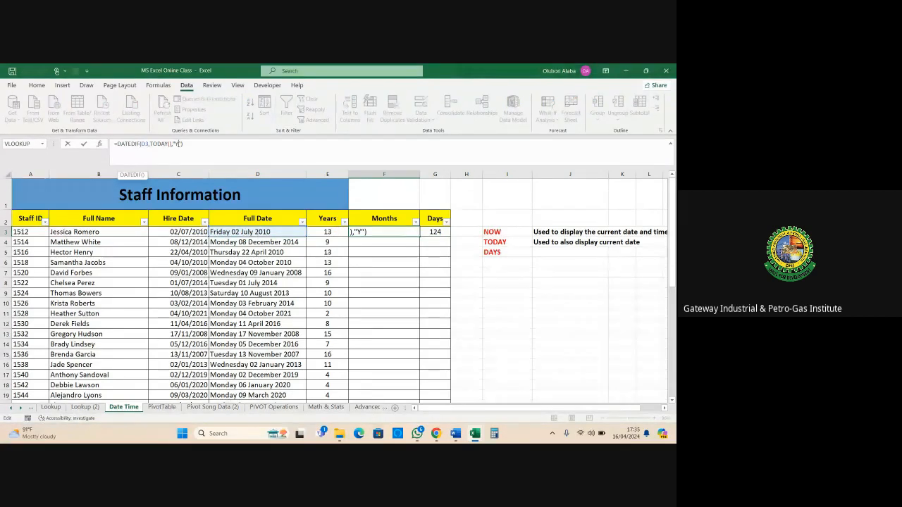
{"action": "key", "text": "BackSpace"}
{"action": "type", "text": "m"}
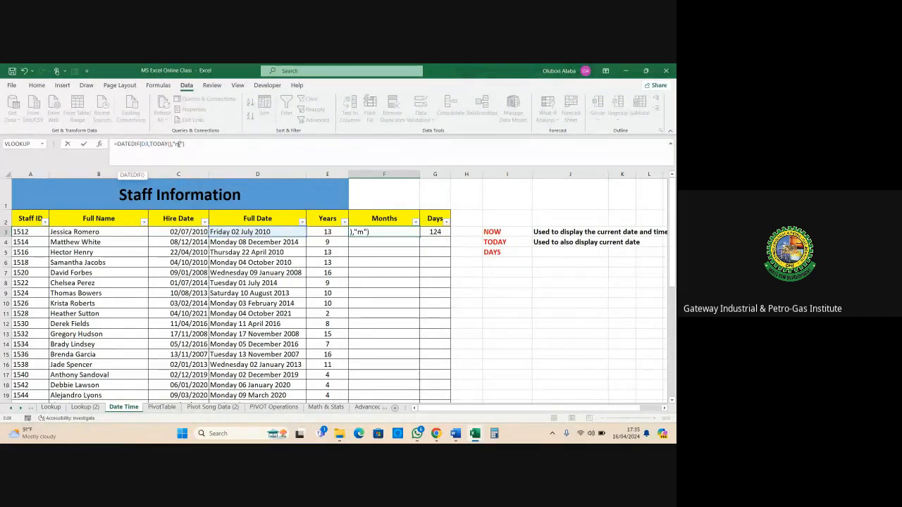
{"action": "key", "text": "Return"}
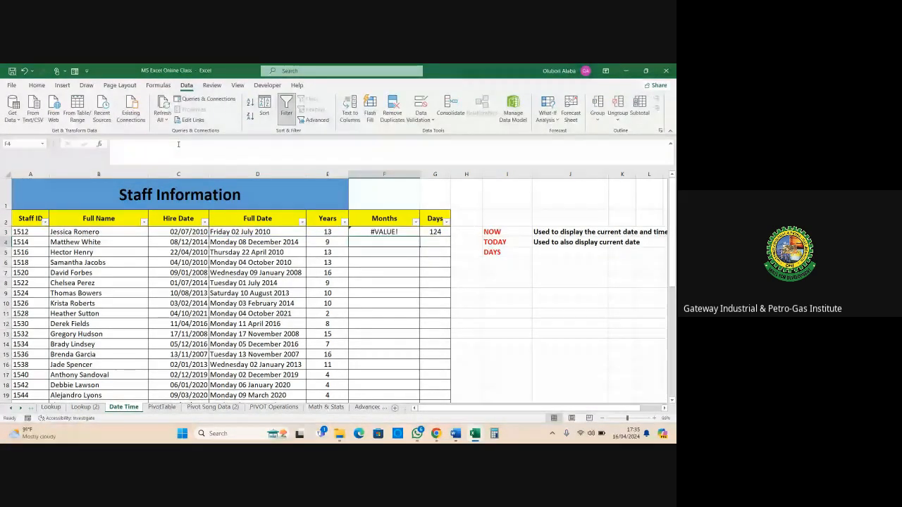
Change the start date reference in the F3 formula to C3, giving =DATEDIF(C3,TODAY(),"m")
{"action": "left_click", "coordinate": [385, 230]}
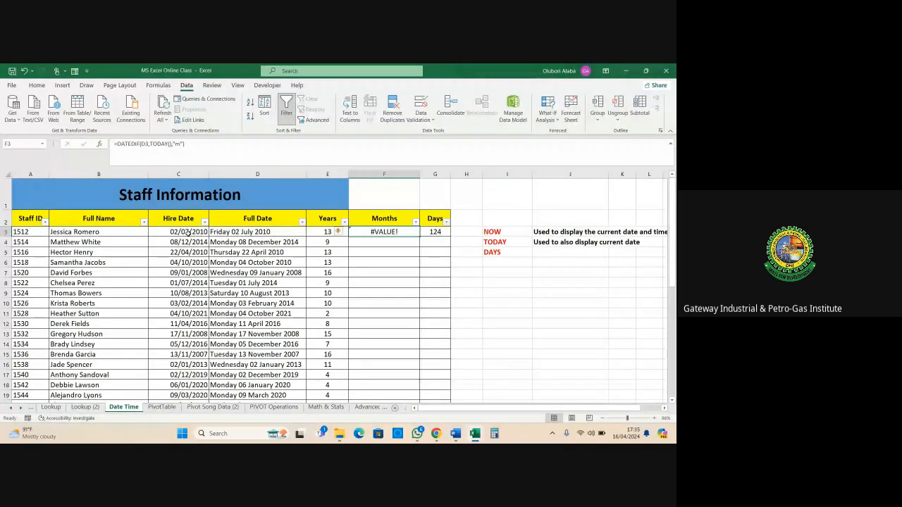
{"action": "left_click", "coordinate": [182, 176]}
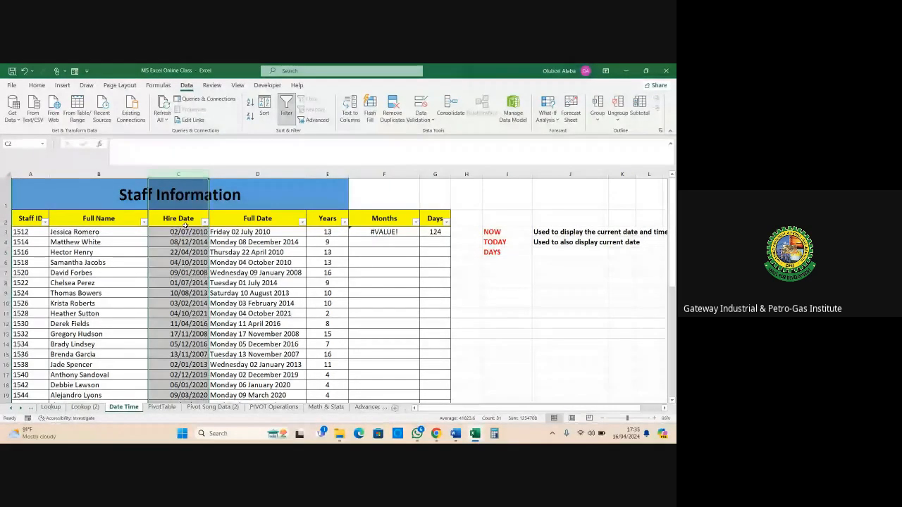
{"action": "left_click", "coordinate": [384, 231]}
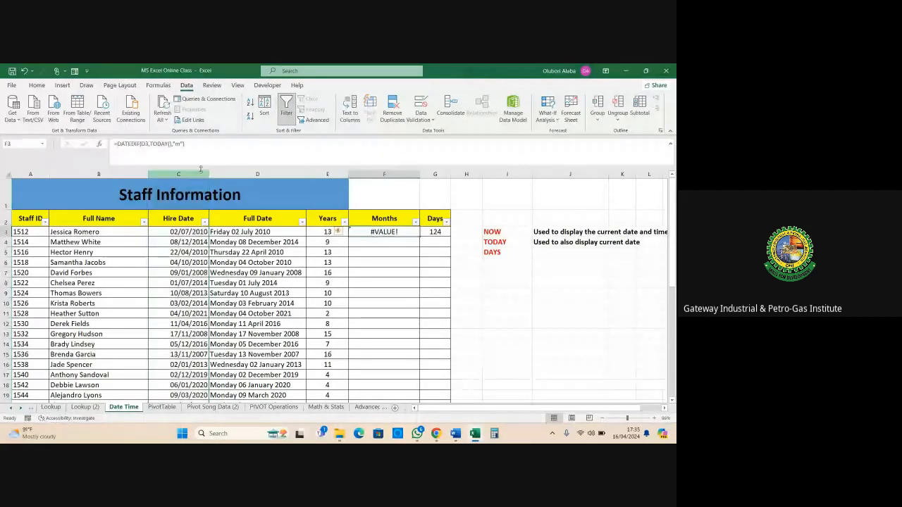
{"action": "left_click", "coordinate": [146, 143]}
{"action": "key", "text": "BackSpace"}
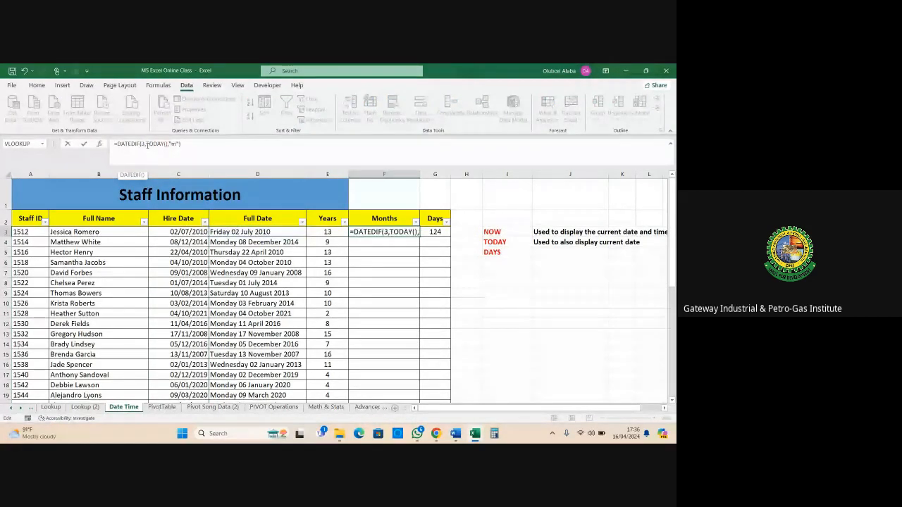
{"action": "type", "text": "c"}
{"action": "key", "text": "Return"}
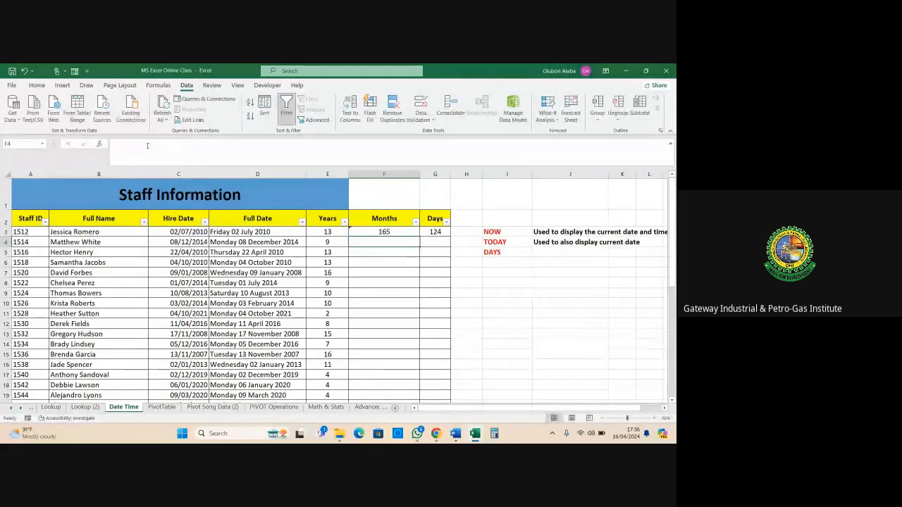
Ignore the inconsistent formula error in F3 and fill its formula down the Months column for all staff
{"action": "left_click", "coordinate": [350, 232]}
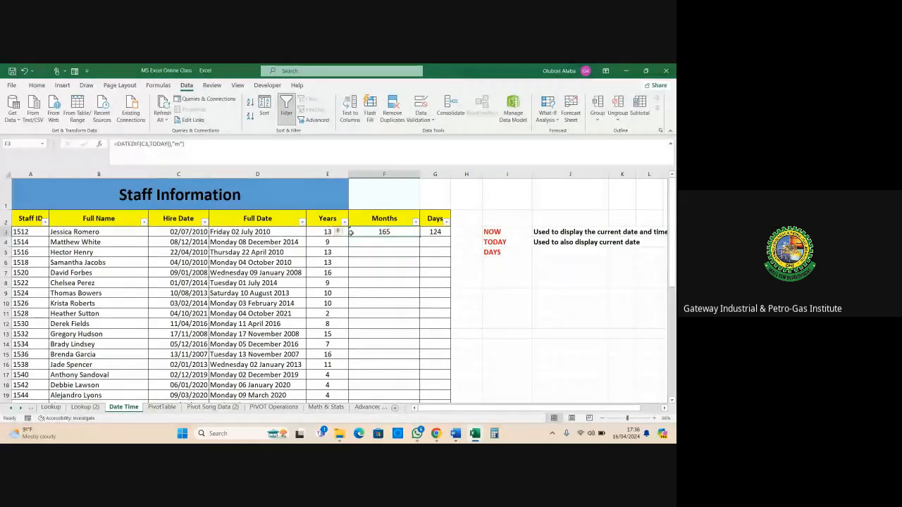
{"action": "left_click", "coordinate": [345, 233]}
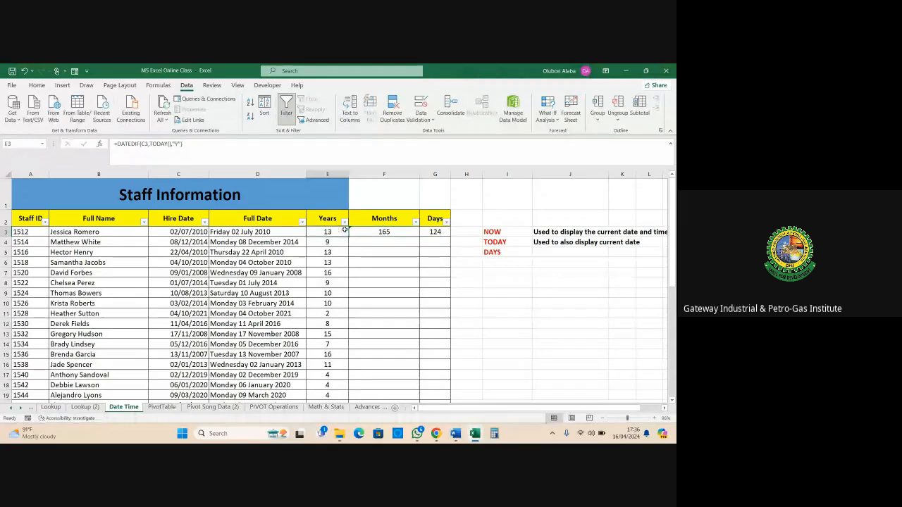
{"action": "left_click", "coordinate": [381, 232]}
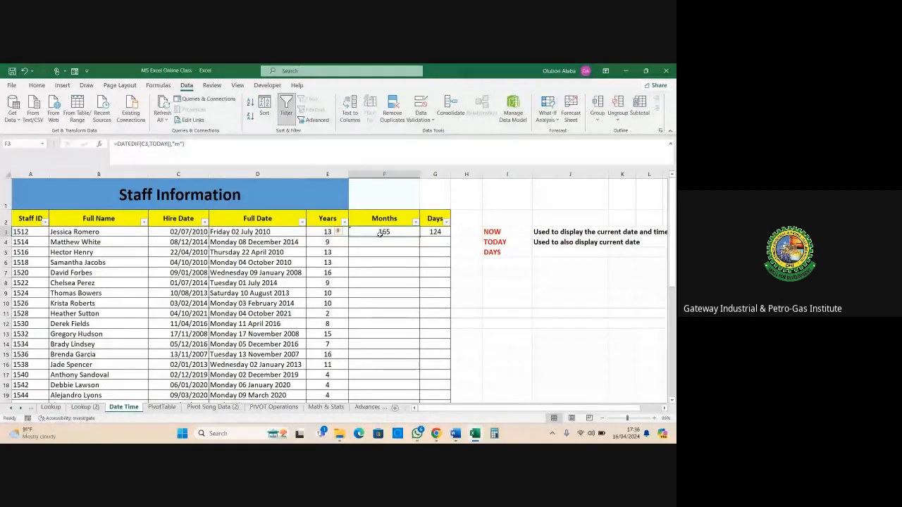
{"action": "left_click", "coordinate": [344, 232]}
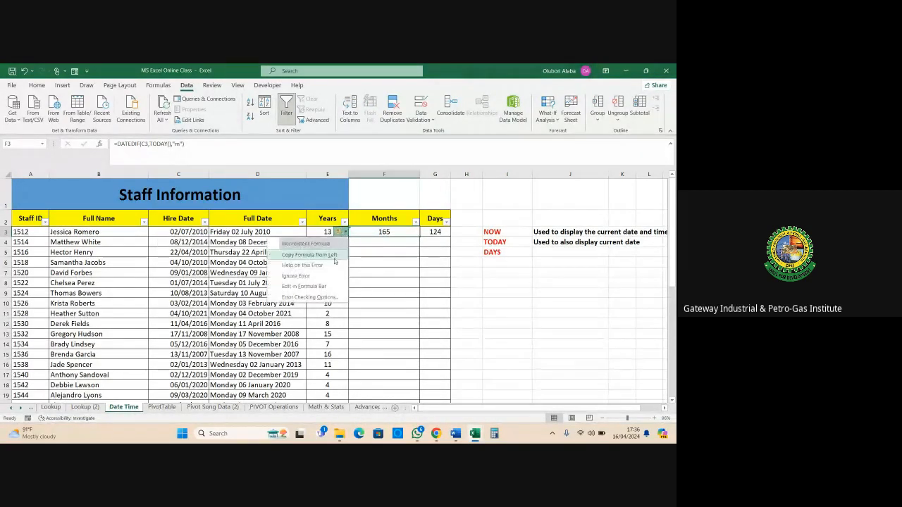
{"action": "left_click", "coordinate": [325, 278]}
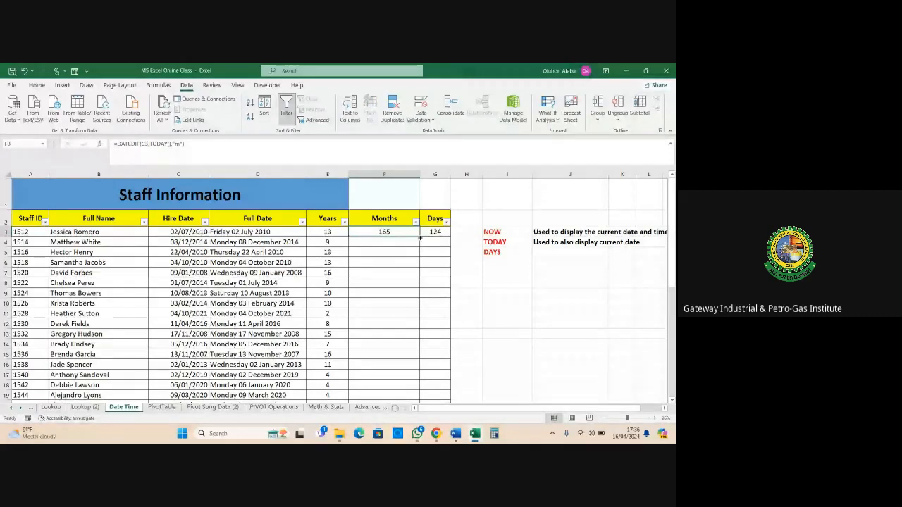
{"action": "double_click", "coordinate": [419, 237]}
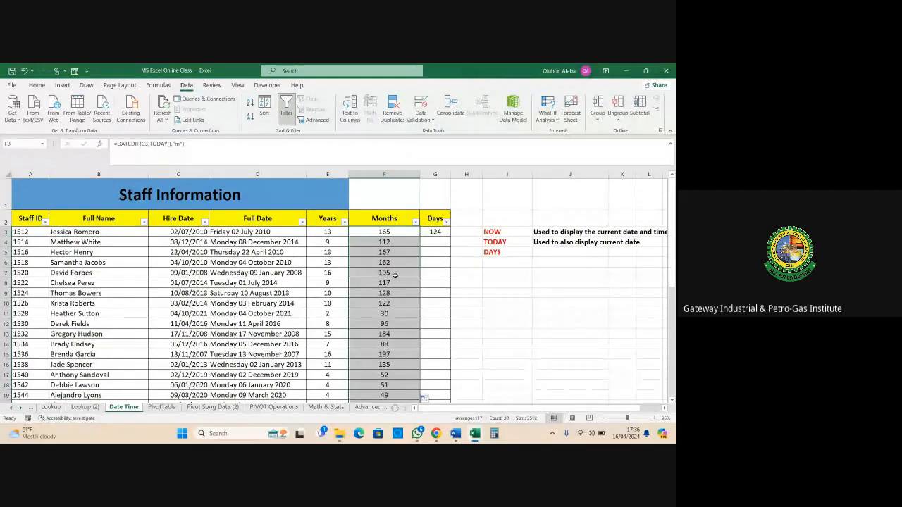
Edit the G3 formula to =DATEDIF(C3,TODAY(),"d") to calculate the first staff member's days since hire
{"action": "left_click", "coordinate": [326, 233]}
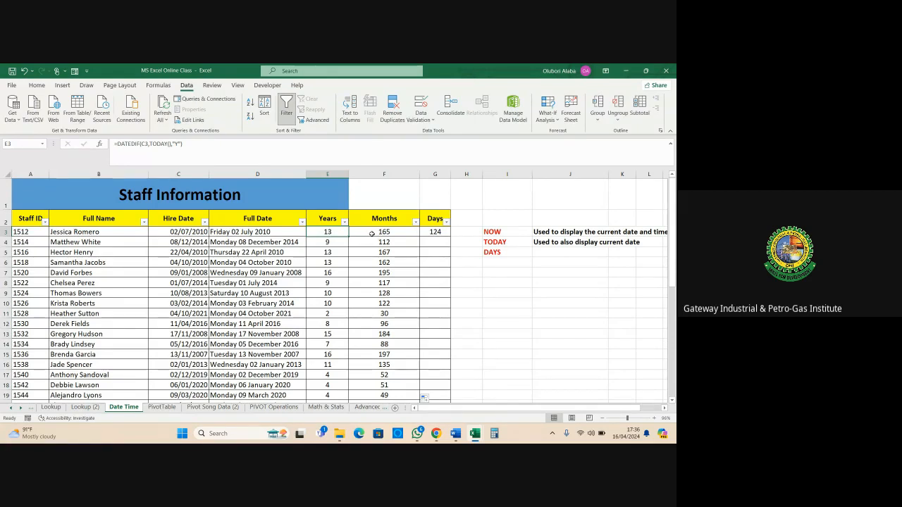
{"action": "left_click", "coordinate": [443, 234]}
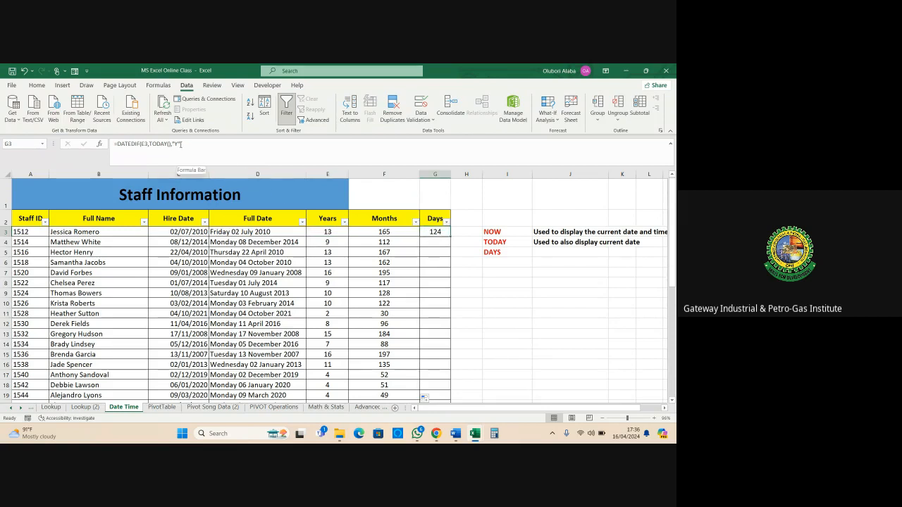
{"action": "left_click", "coordinate": [144, 144]}
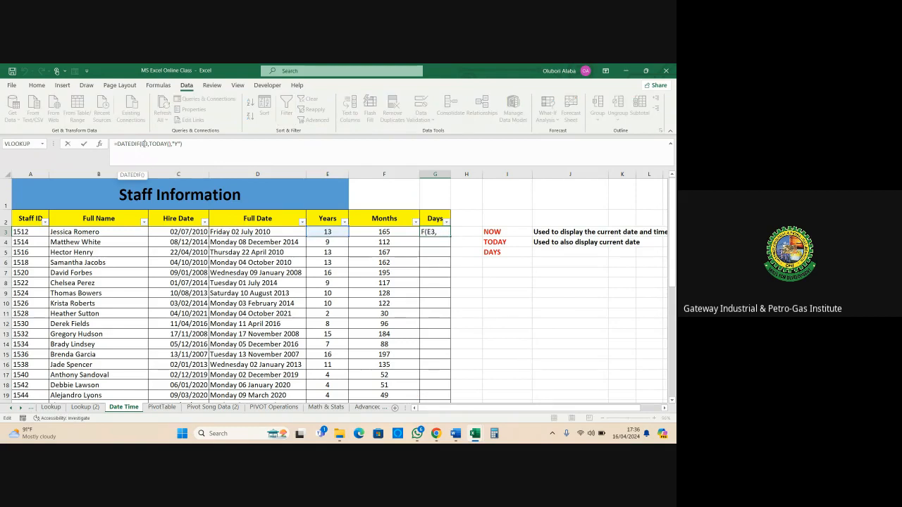
{"action": "key", "text": "BackSpace"}
{"action": "type", "text": "c"}
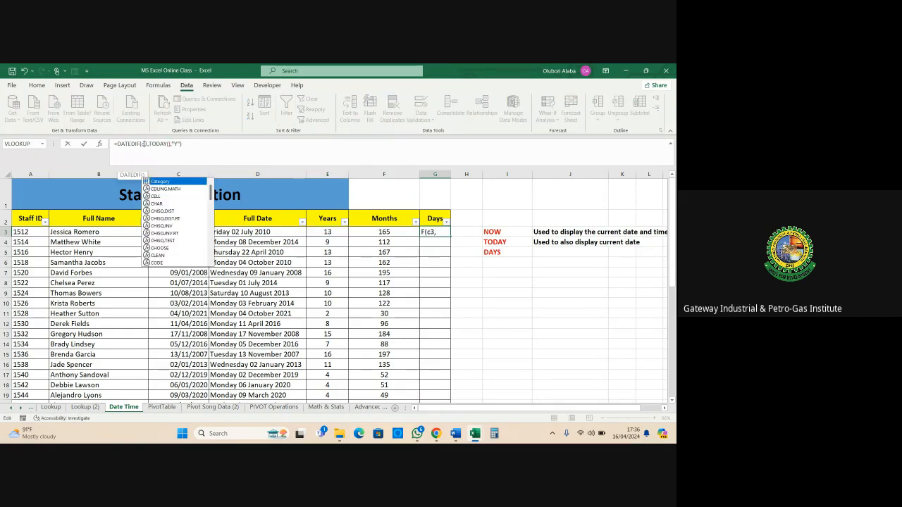
{"action": "left_click", "coordinate": [176, 144]}
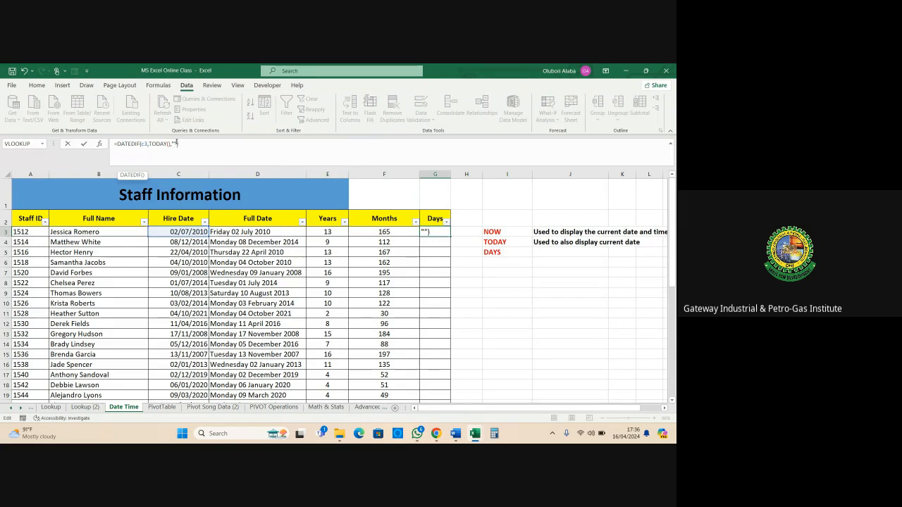
{"action": "type", "text": "d"}
{"action": "key", "text": "Return"}
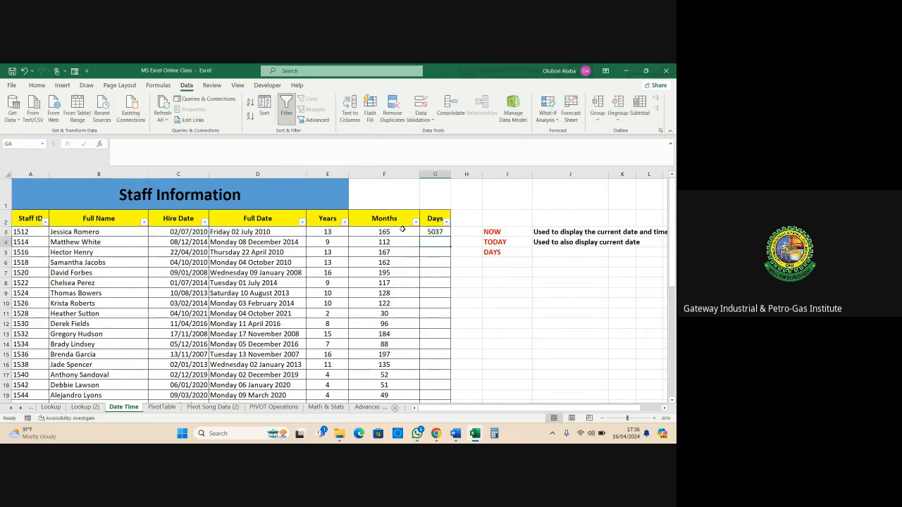
Fill the DATEDIF days formula from G3 down the Days column for all staff
{"action": "key", "text": "Up"}
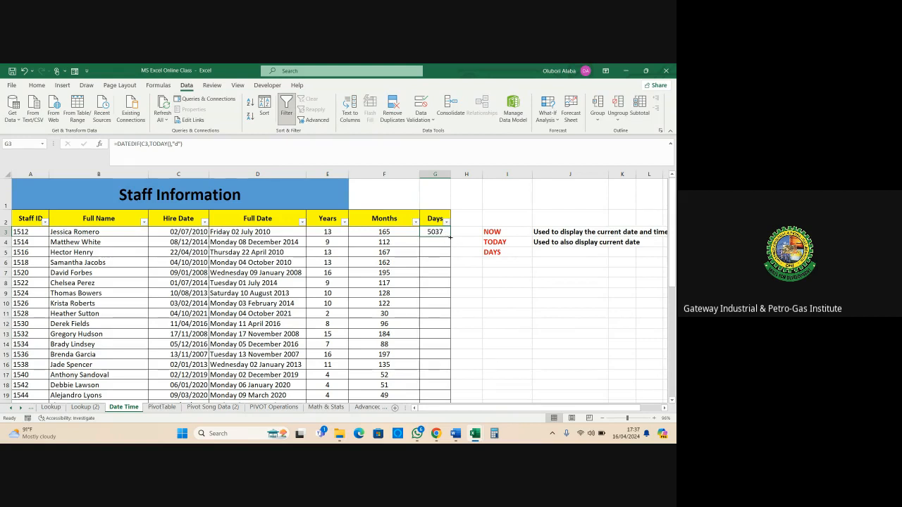
{"action": "double_click", "coordinate": [450, 237]}
{"action": "scroll", "coordinate": [443, 255], "scroll_direction": "down", "scroll_amount": 4}
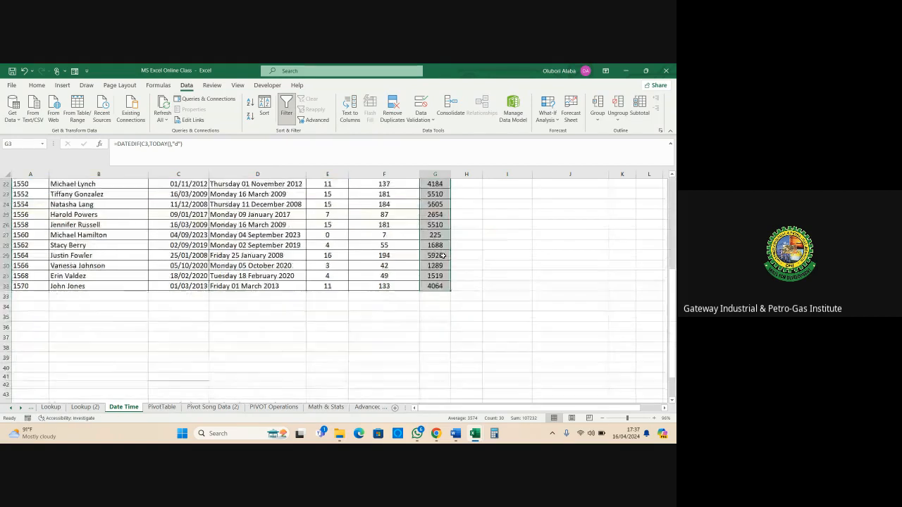
{"action": "scroll", "coordinate": [442, 255], "scroll_direction": "up", "scroll_amount": 4}
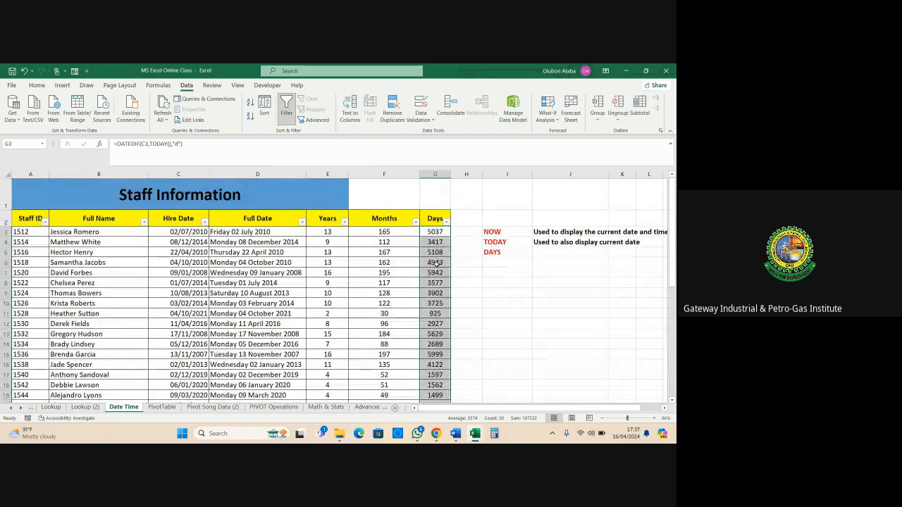
{"action": "left_click", "coordinate": [436, 262]}
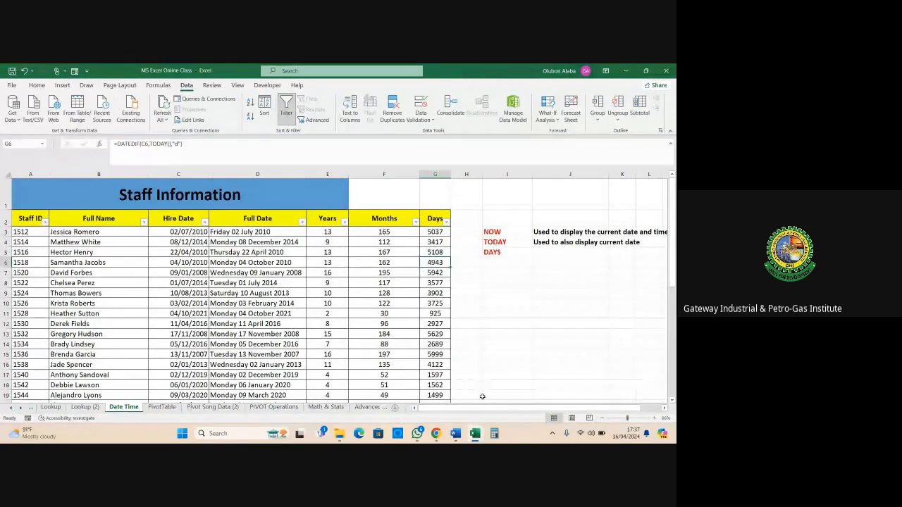
Review the Years, Months and Days columns and the NOW, TODAY and DAYS notes beside the staff table
{"action": "left_click_drag", "start_coordinate": [494, 408], "coordinate": [511, 409]}
{"action": "left_click", "coordinate": [285, 173]}
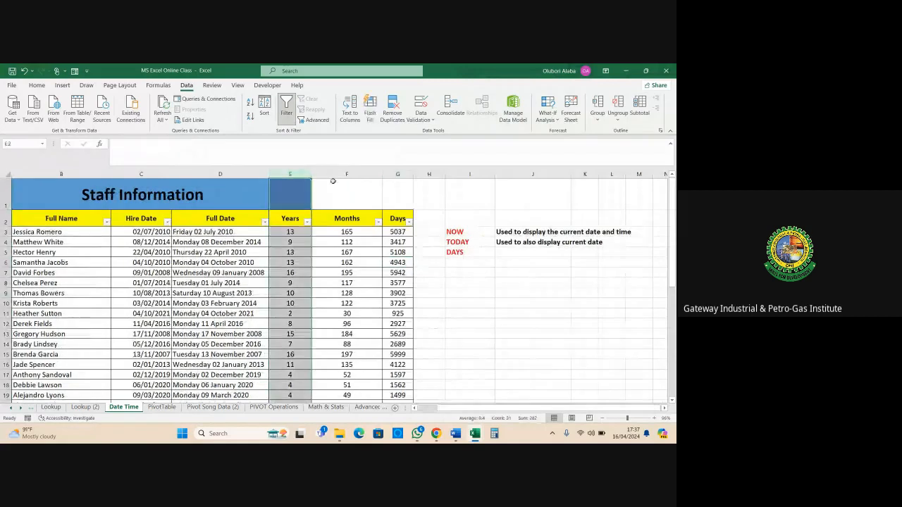
{"action": "left_click", "coordinate": [345, 173]}
{"action": "left_click", "coordinate": [396, 174]}
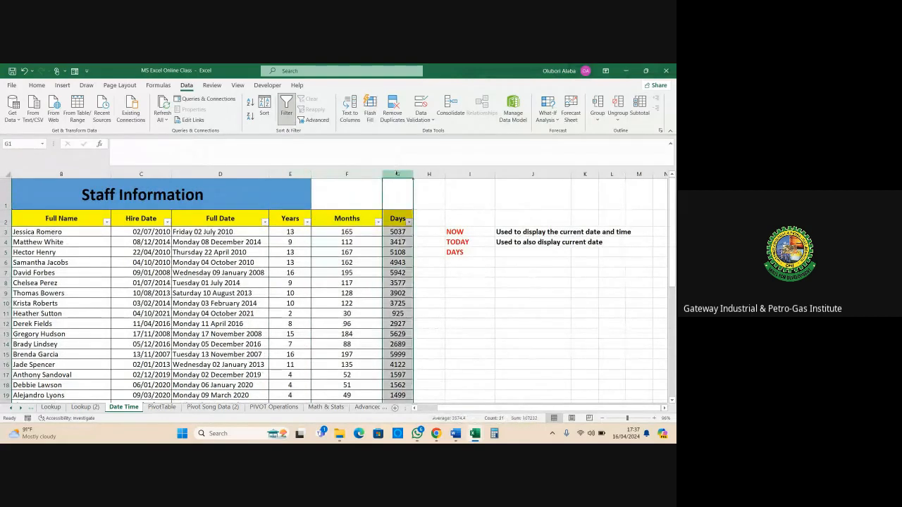
{"action": "left_click", "coordinate": [492, 286]}
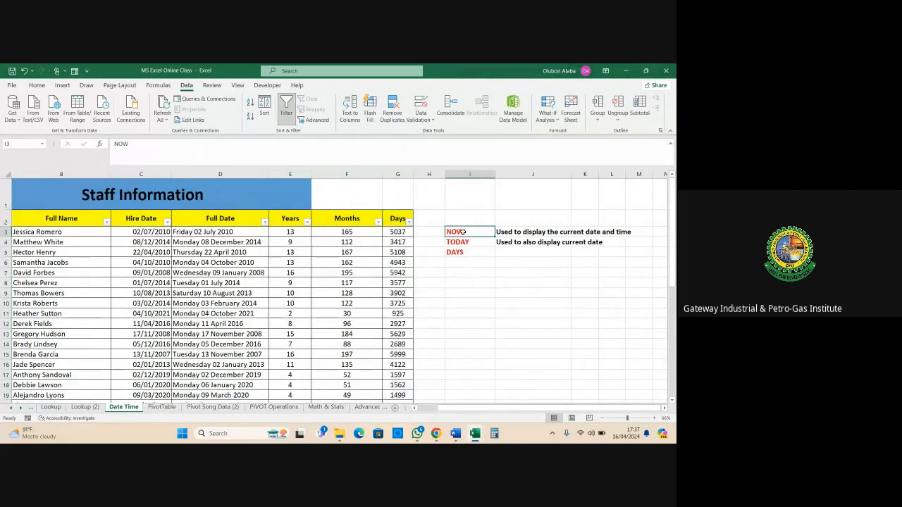
{"action": "left_click", "coordinate": [463, 232]}
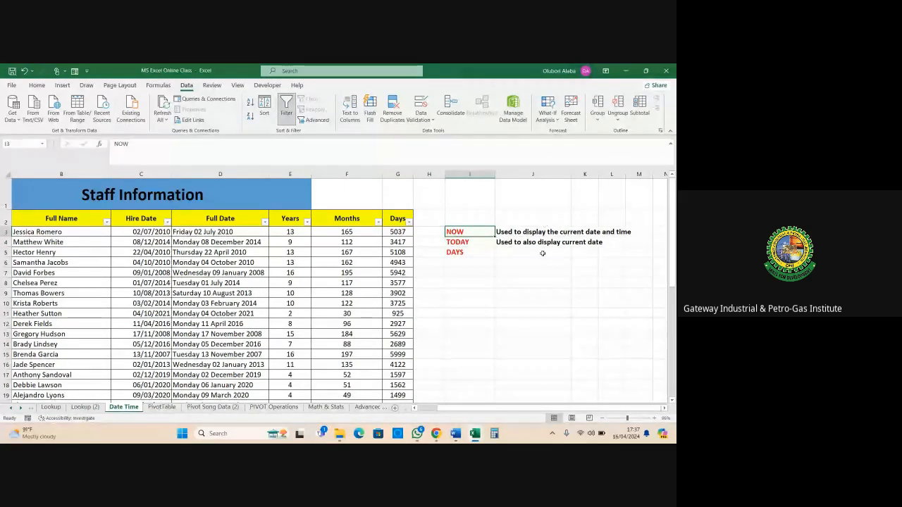
{"action": "left_click", "coordinate": [469, 271]}
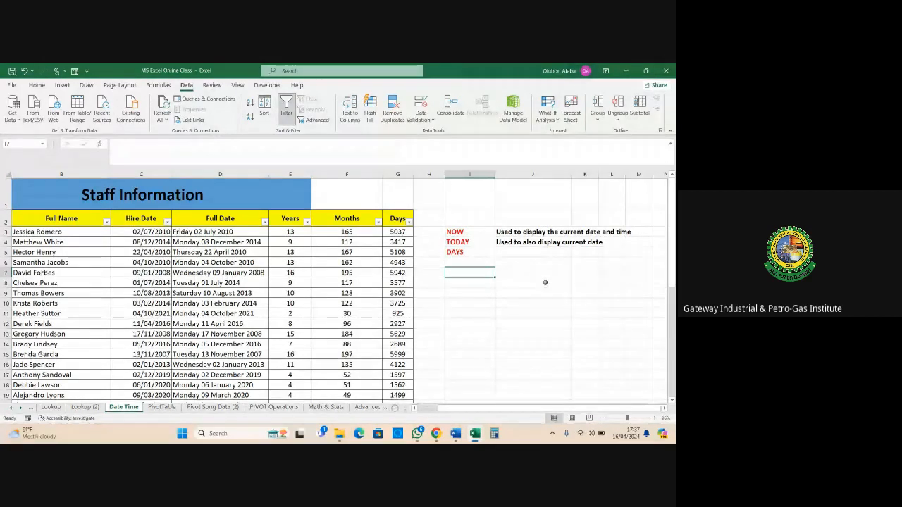
Enter =NOW() in I7 below the function notes and fit column I's width to its contents
{"action": "type", "text": "=now"}
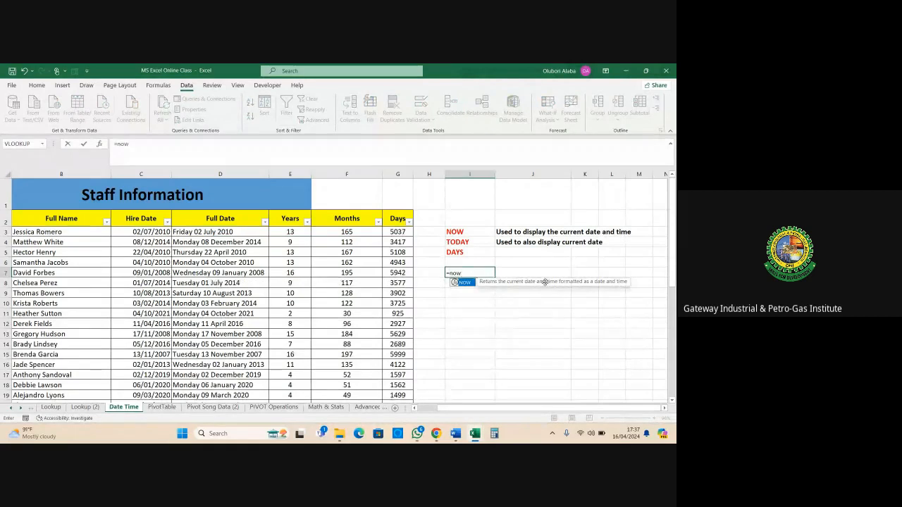
{"action": "key", "text": "Tab"}
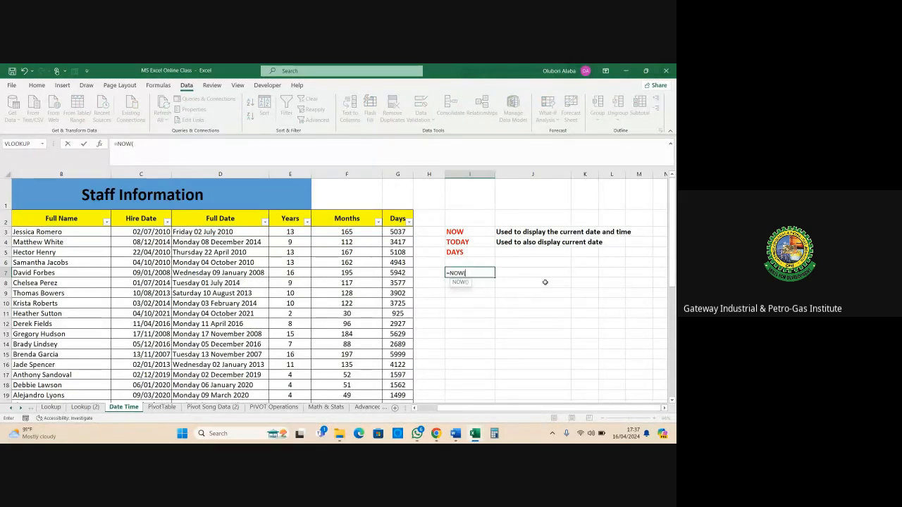
{"action": "type", "text": ")"}
{"action": "key", "text": "Return"}
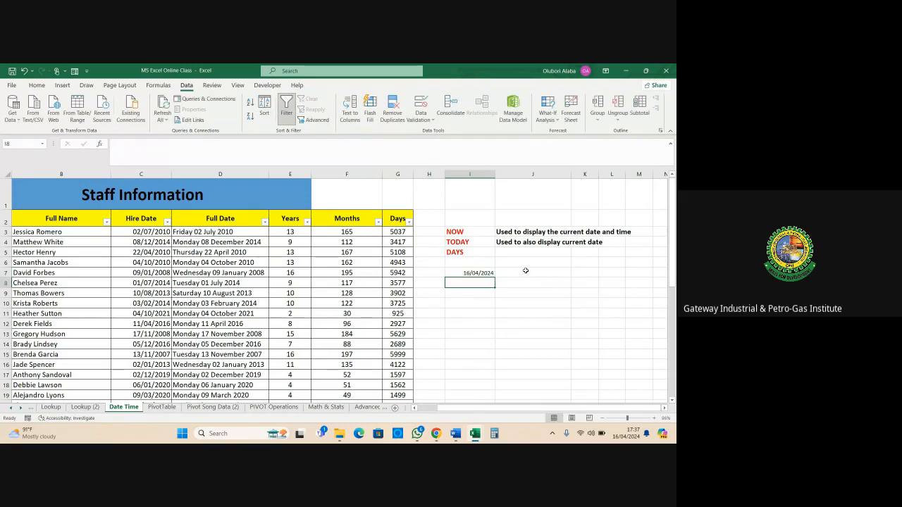
{"action": "left_click", "coordinate": [479, 274]}
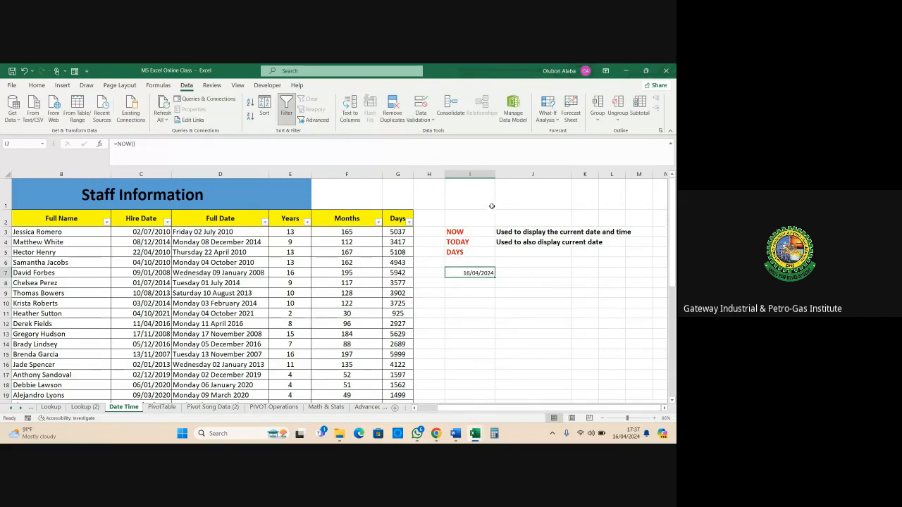
{"action": "double_click", "coordinate": [495, 174]}
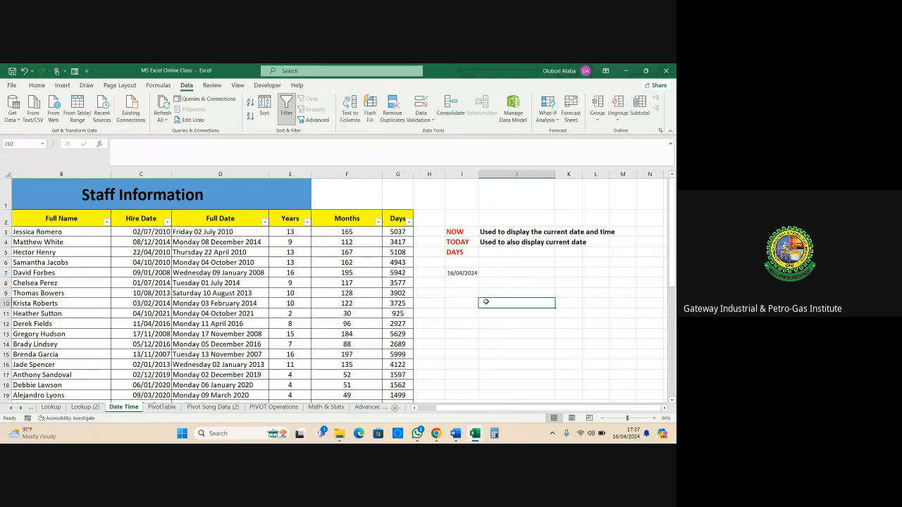
{"action": "left_click", "coordinate": [37, 84]}
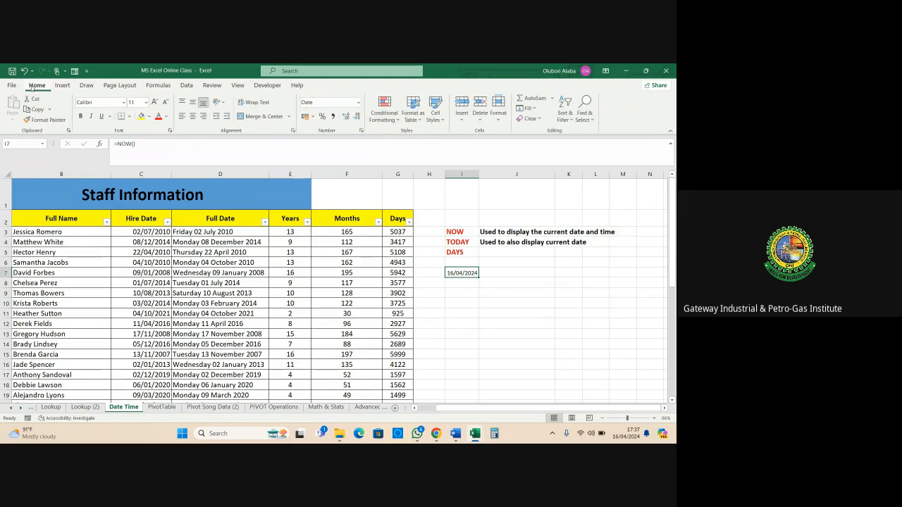
{"action": "left_click", "coordinate": [359, 103]}
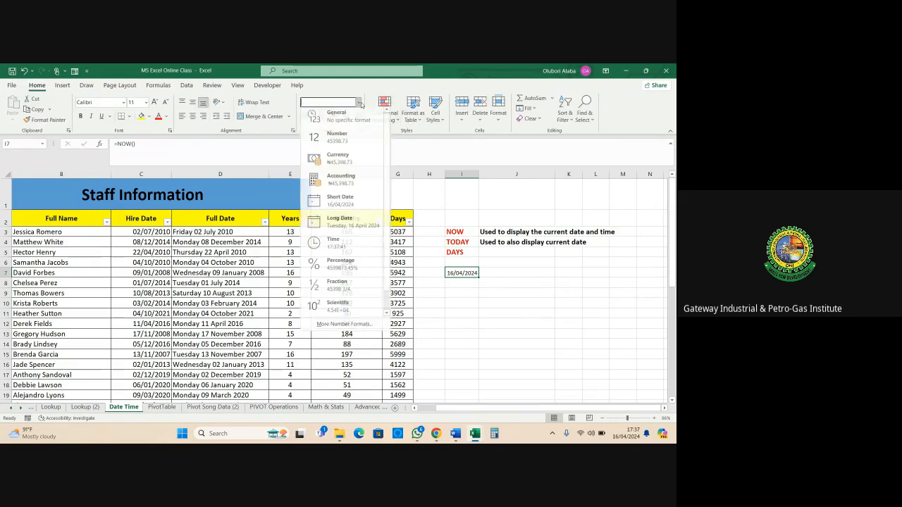
{"action": "key", "text": "Escape"}
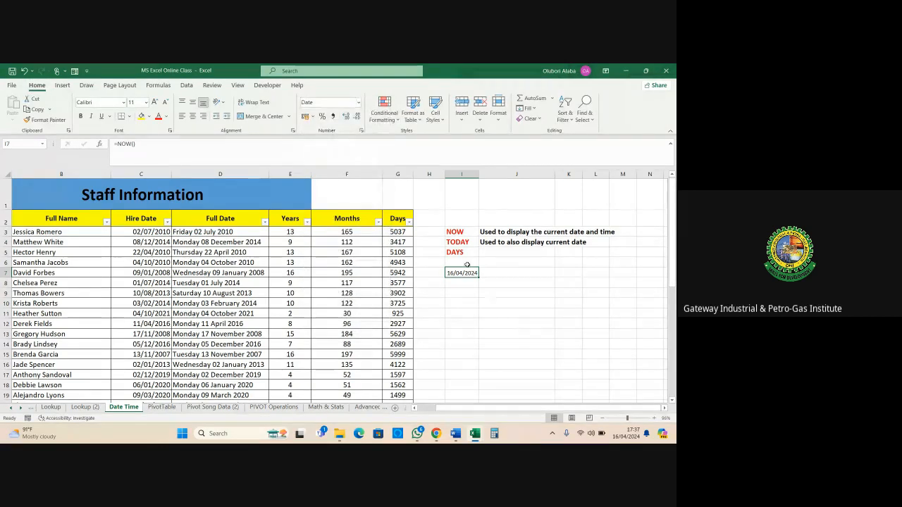
Enter =TODAY() in I8, directly below the NOW formula
{"action": "left_click_drag", "start_coordinate": [462, 231], "coordinate": [461, 242]}
{"action": "left_click", "coordinate": [460, 283]}
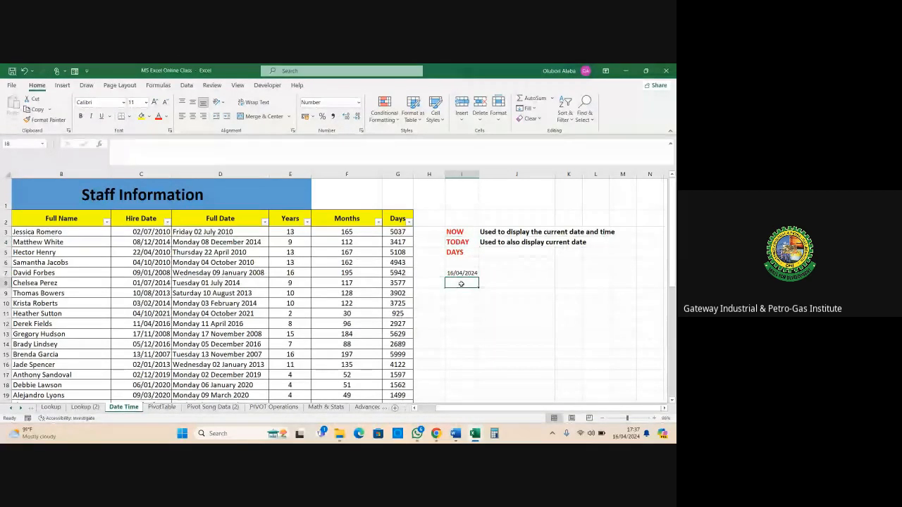
{"action": "type", "text": "="}
{"action": "key", "text": "BackSpace"}
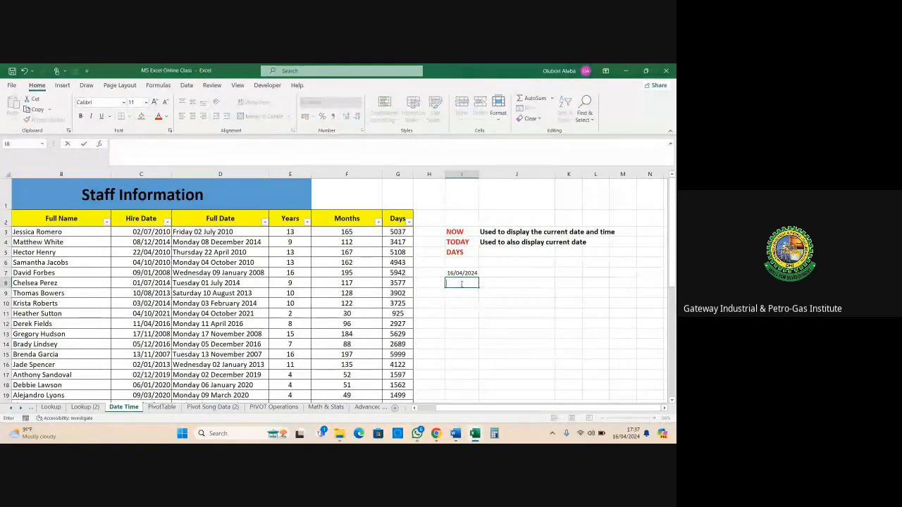
{"action": "type", "text": "=to"}
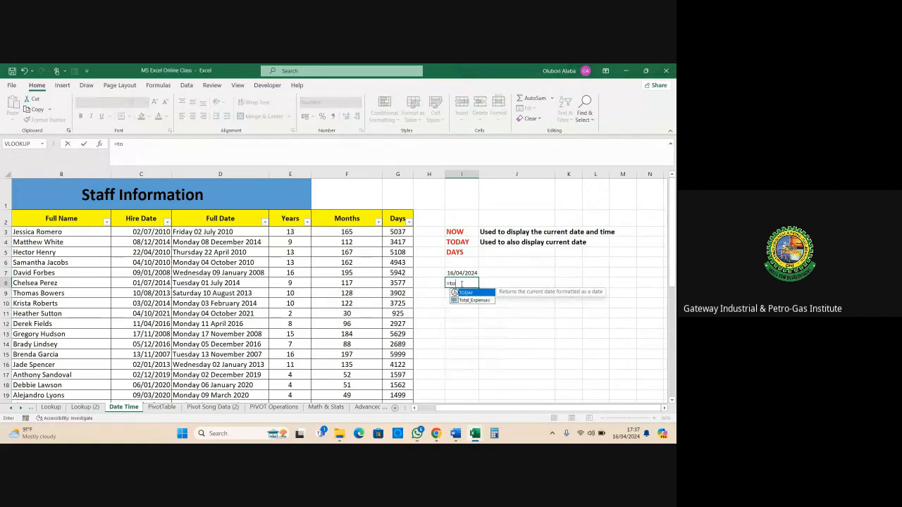
{"action": "key", "text": "Tab"}
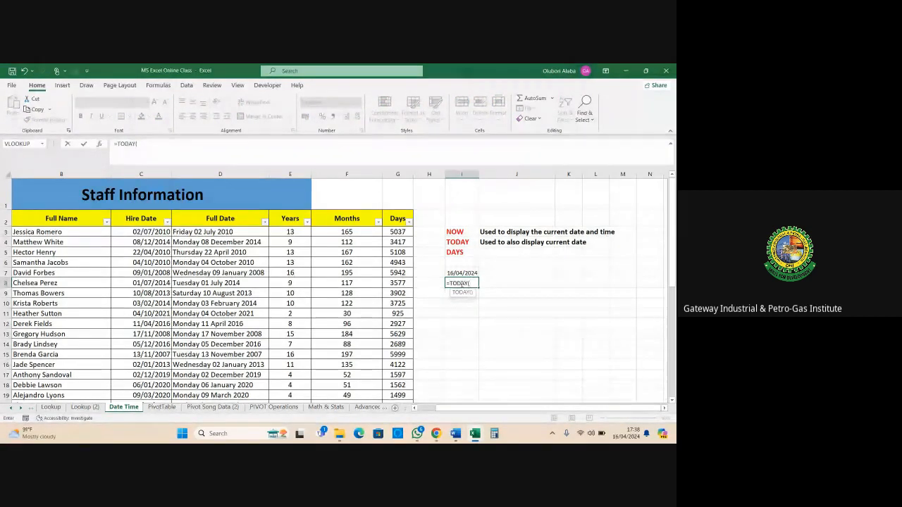
{"action": "type", "text": ")"}
{"action": "key", "text": "Return"}
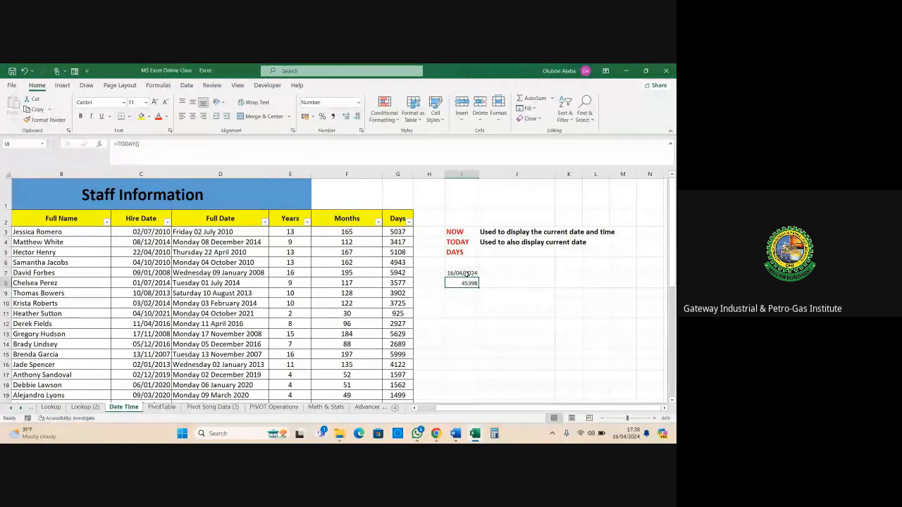
Format the NOW and TODAY results in I7:I8 as Short Date
{"action": "left_click_drag", "start_coordinate": [462, 273], "coordinate": [463, 283]}
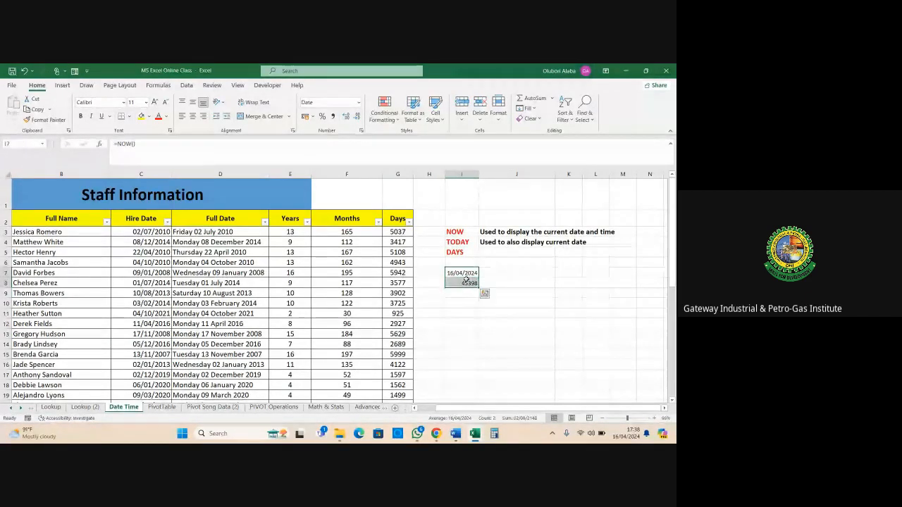
{"action": "left_click", "coordinate": [358, 102]}
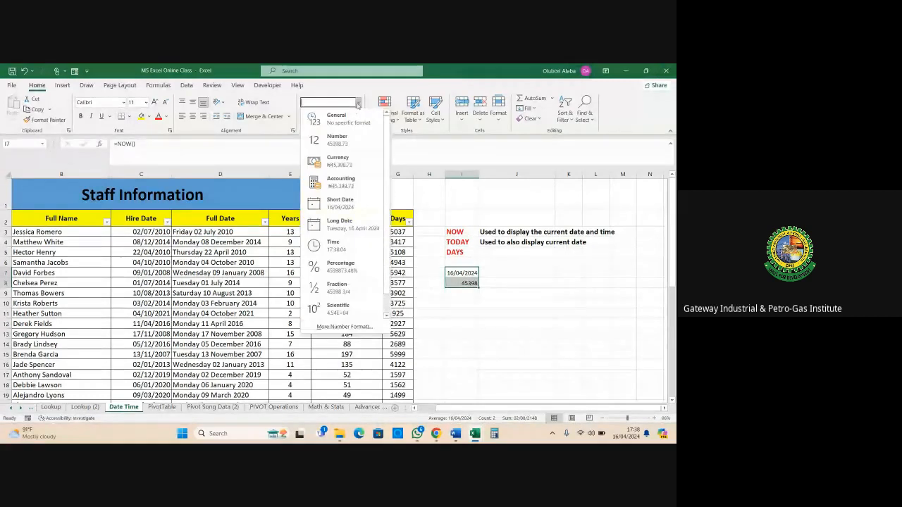
{"action": "left_click", "coordinate": [349, 202]}
{"action": "left_click", "coordinate": [461, 302]}
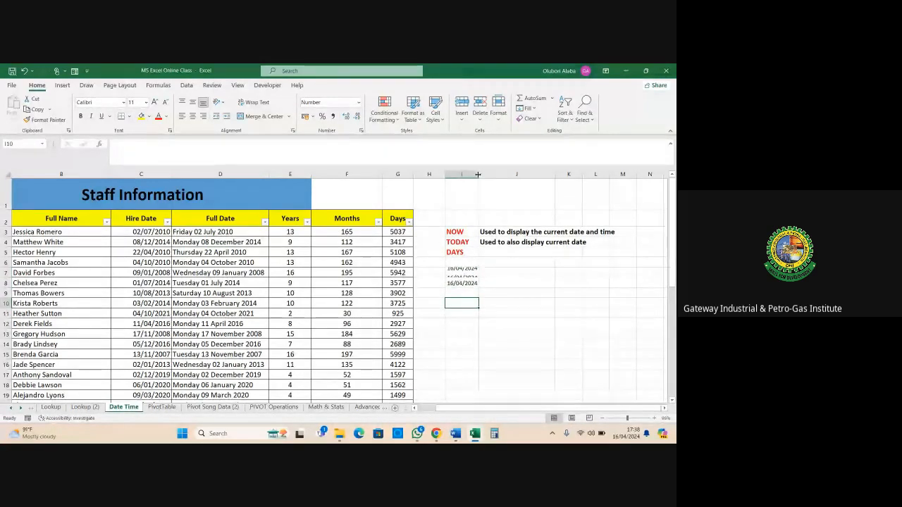
{"action": "left_click", "coordinate": [461, 283]}
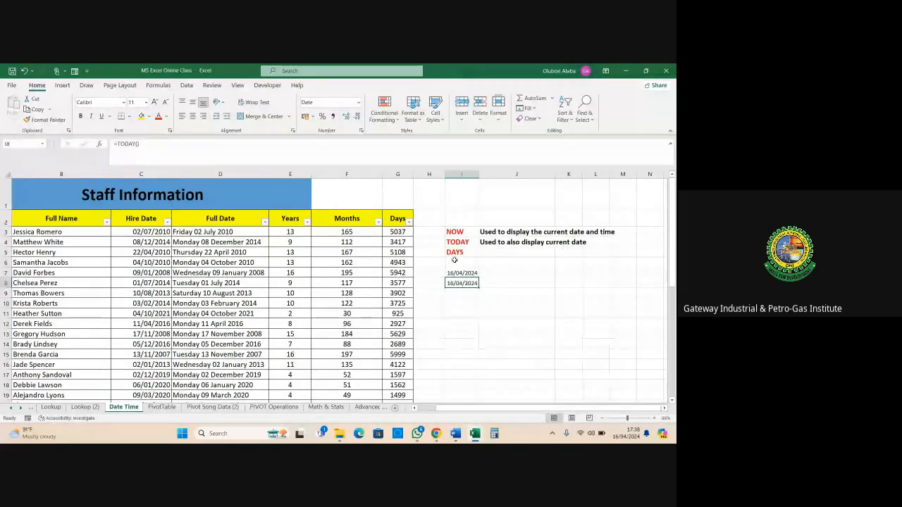
Enter the sample dates 1/10/1960 in J10 and 1/10/2024 in J11
{"action": "left_click", "coordinate": [454, 253]}
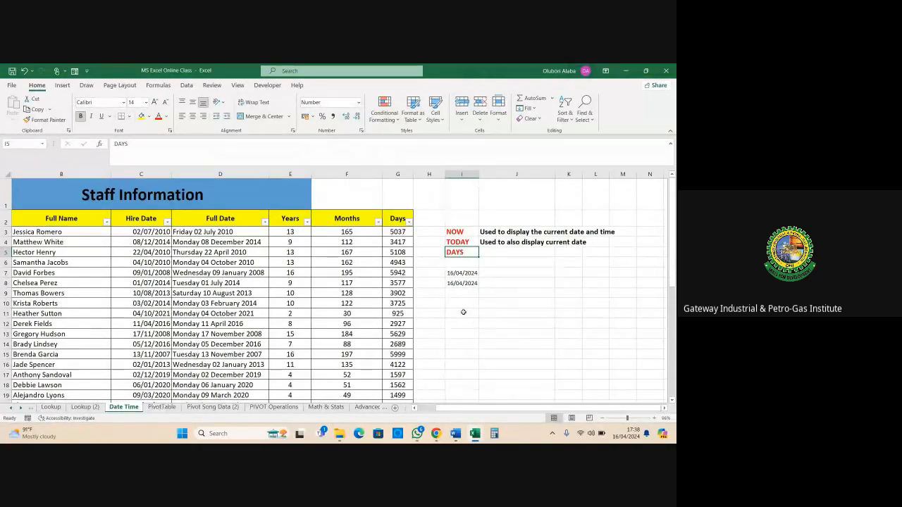
{"action": "left_click", "coordinate": [499, 304]}
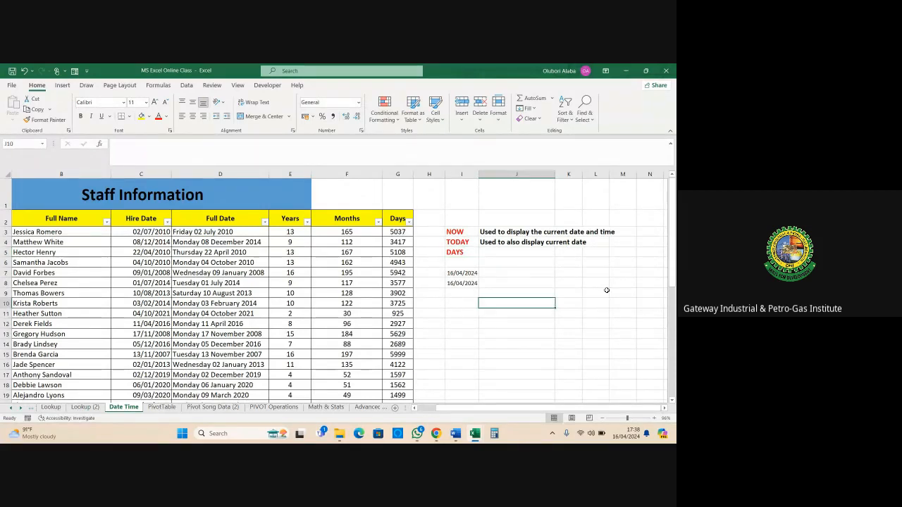
{"action": "type", "text": "1"}
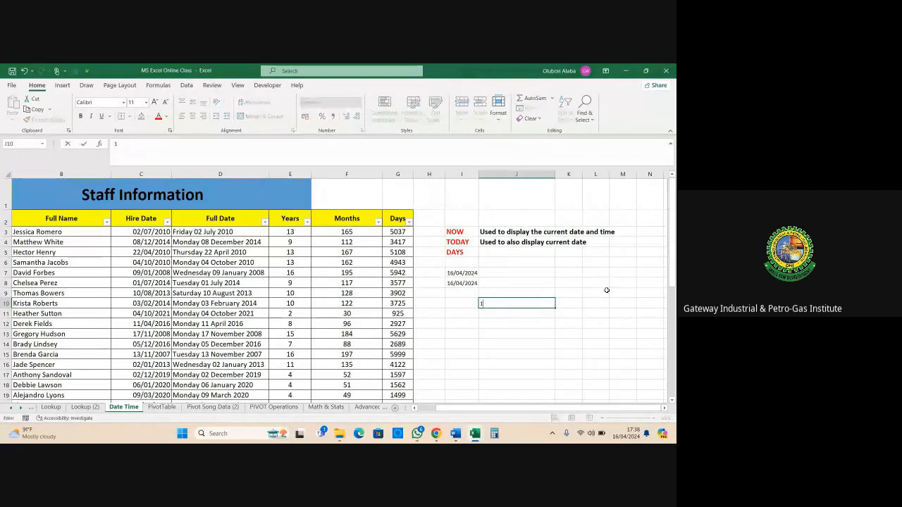
{"action": "key", "text": "BackSpace"}
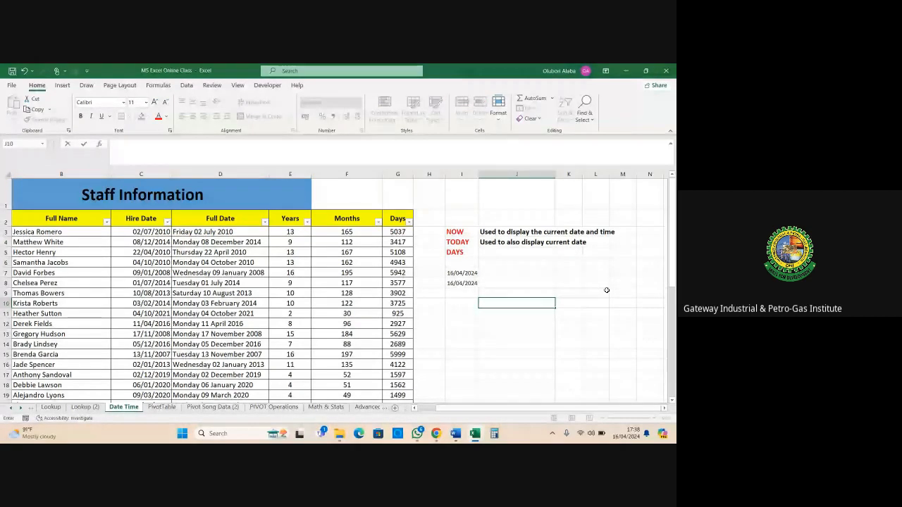
{"action": "type", "text": "1/10"}
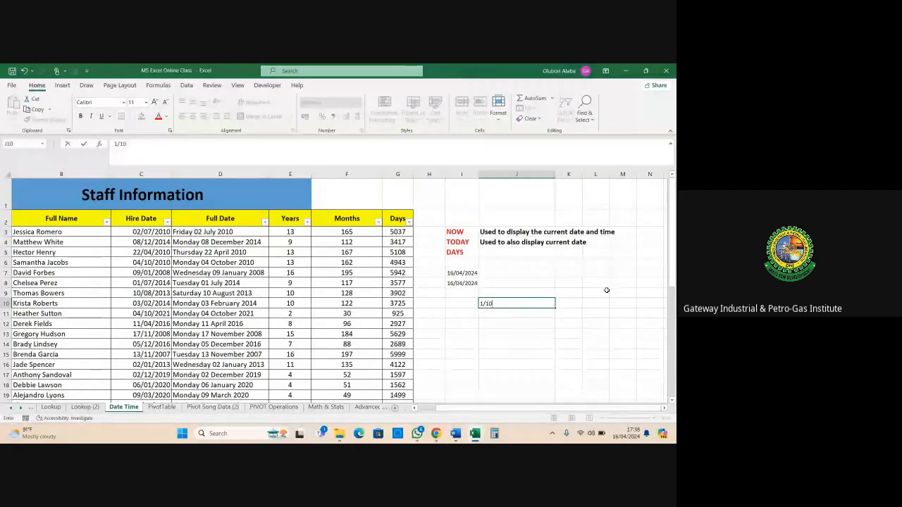
{"action": "type", "text": "/1960"}
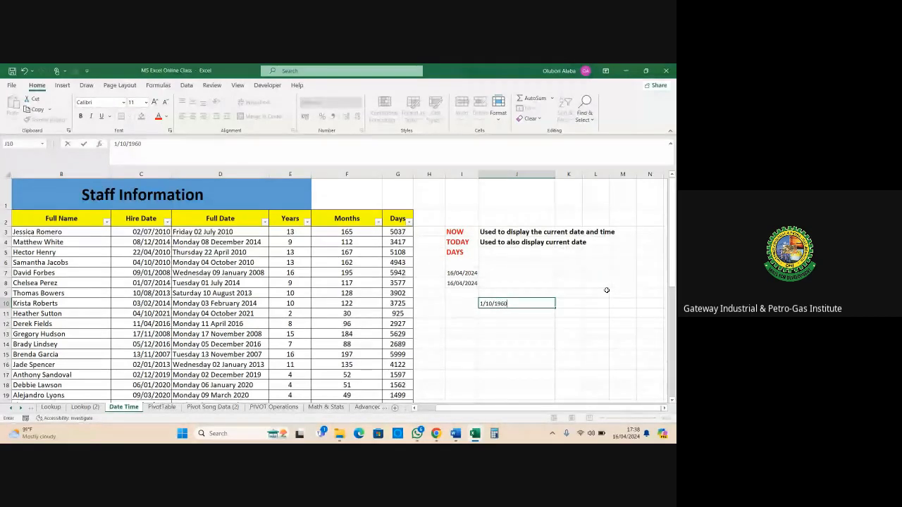
{"action": "key", "text": "Return"}
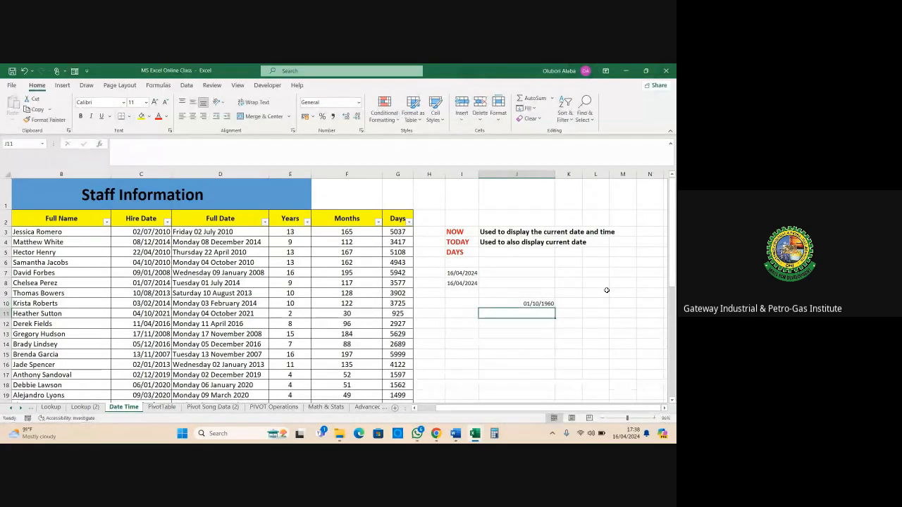
{"action": "type", "text": "1/10"}
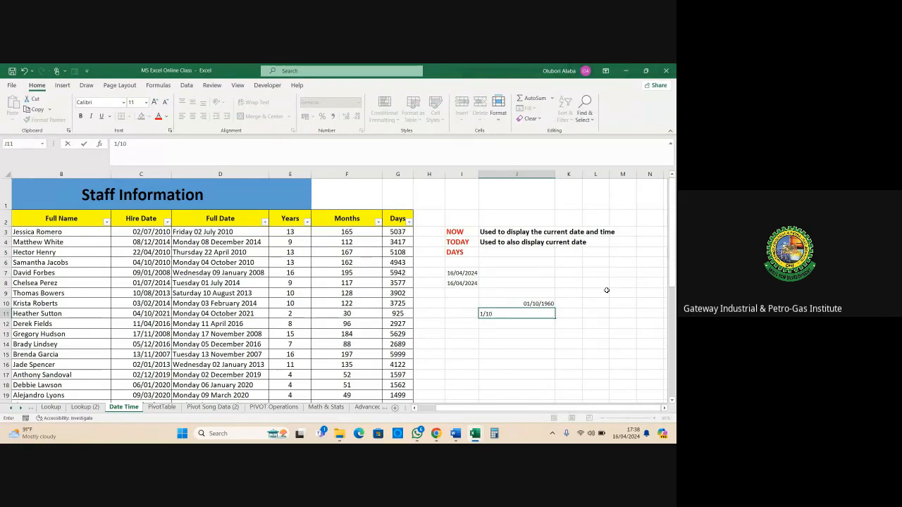
{"action": "type", "text": "/2024"}
{"action": "key", "text": "Return"}
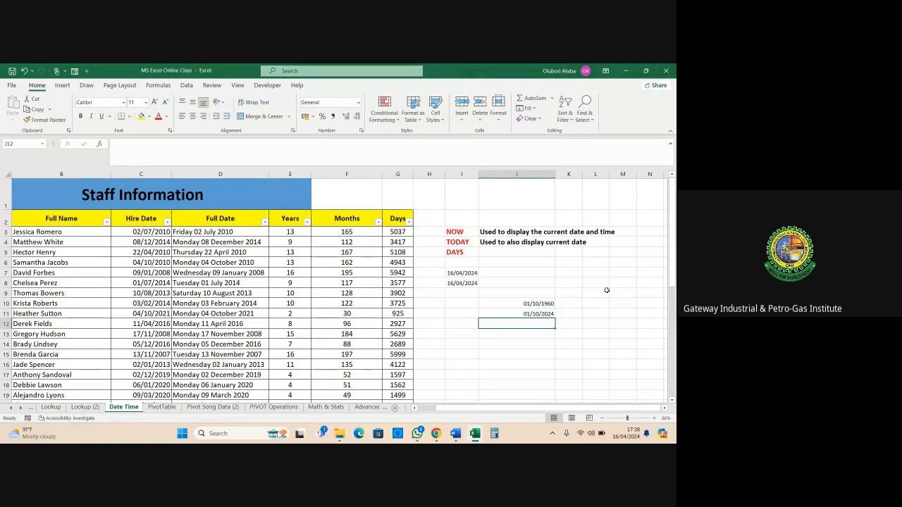
{"action": "left_click_drag", "start_coordinate": [539, 304], "coordinate": [539, 312]}
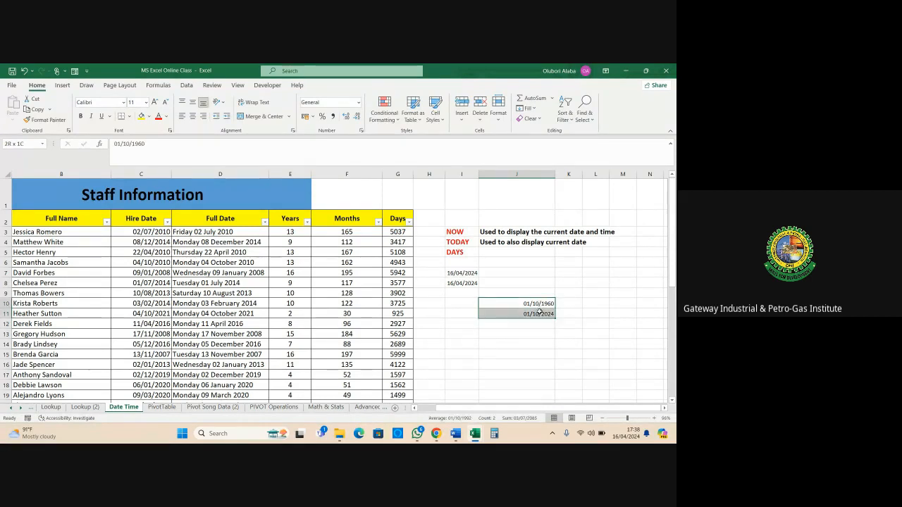
{"action": "left_click", "coordinate": [540, 313]}
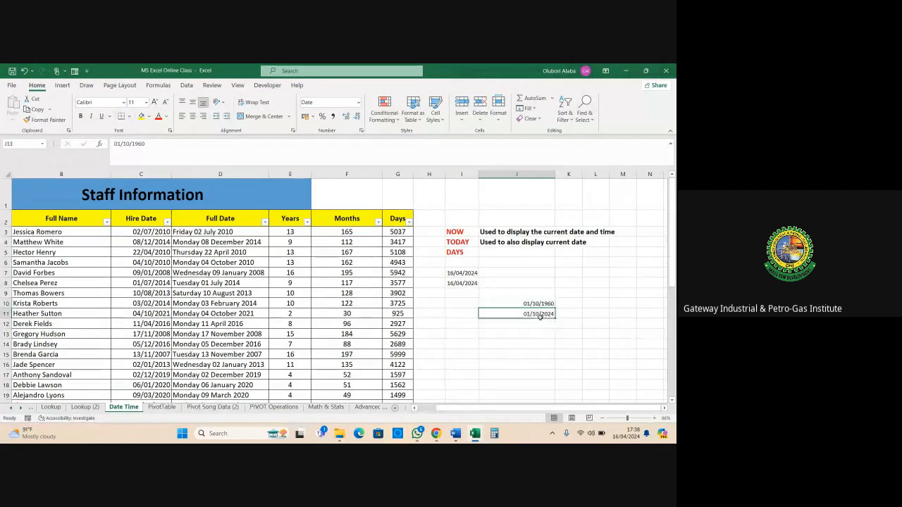
Enter =DAYS(J11,J10) in J13 to calculate the number of days between the two sample dates
{"action": "left_click", "coordinate": [456, 252]}
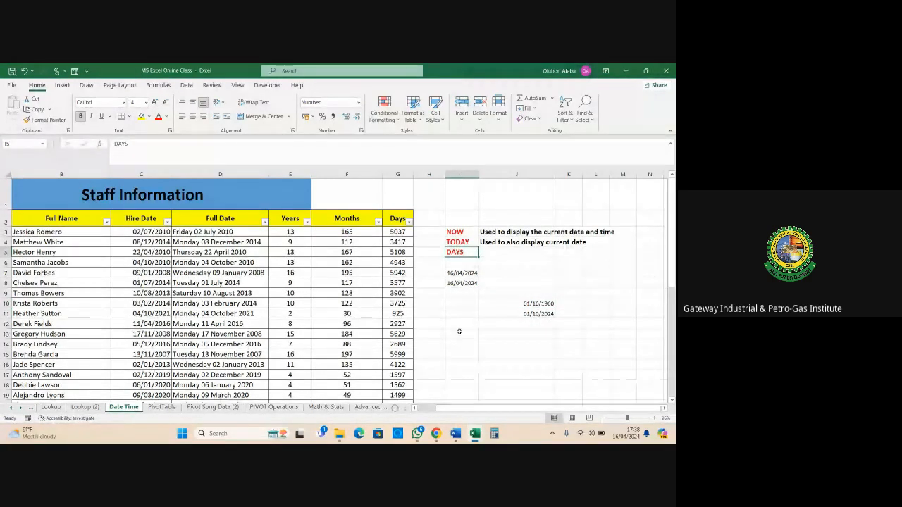
{"action": "left_click", "coordinate": [494, 332]}
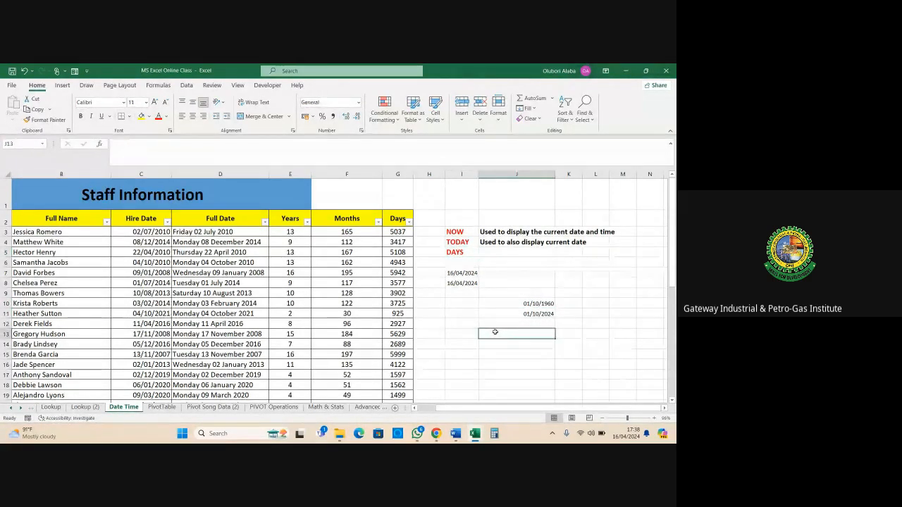
{"action": "type", "text": "=days"}
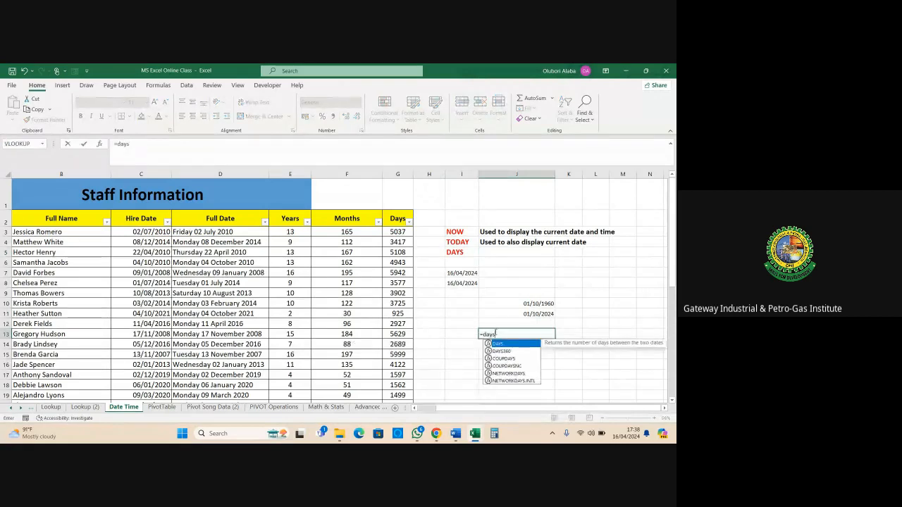
{"action": "key", "text": "Tab"}
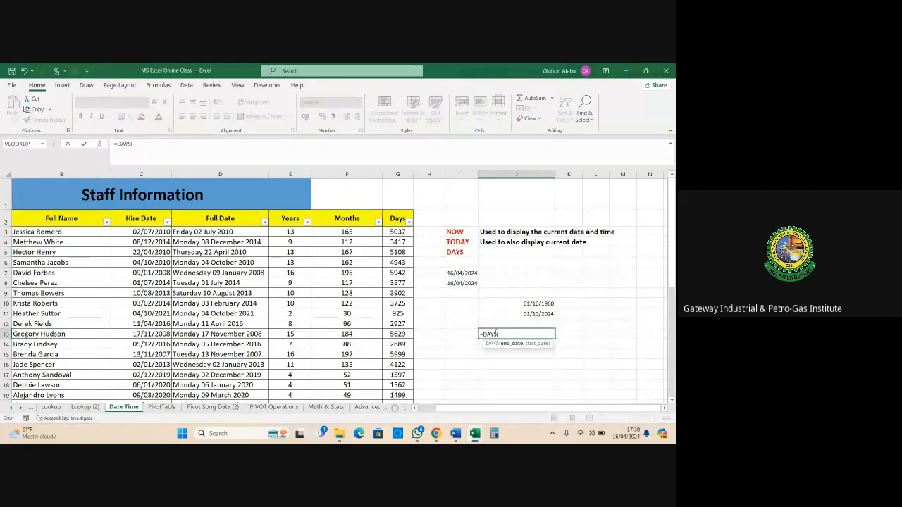
{"action": "left_click", "coordinate": [537, 315]}
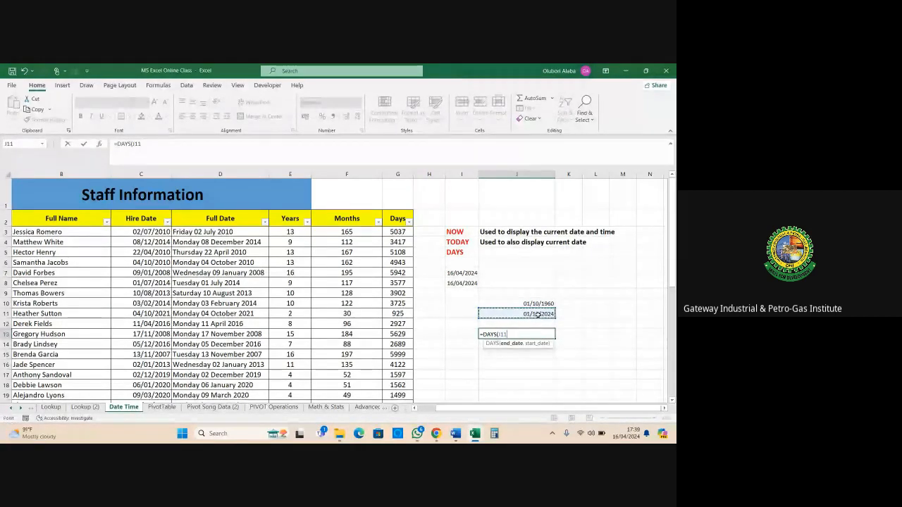
{"action": "type", "text": ","}
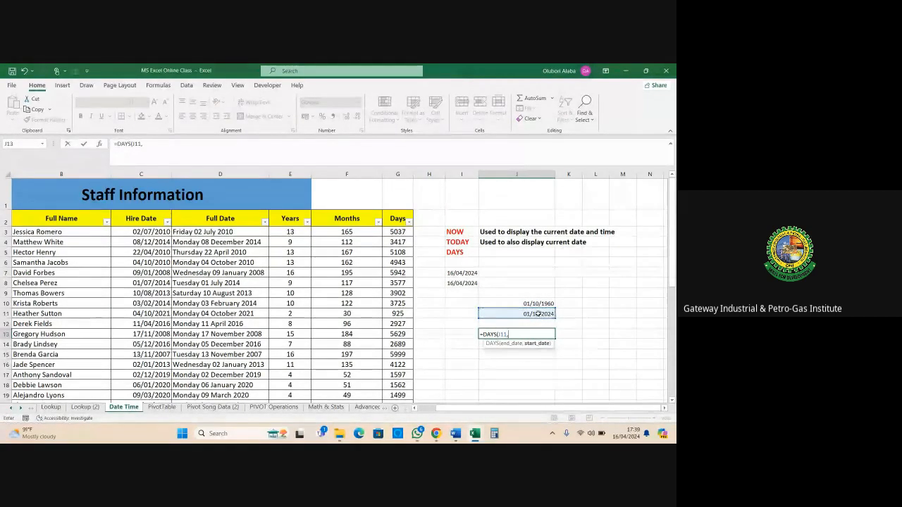
{"action": "left_click", "coordinate": [538, 303]}
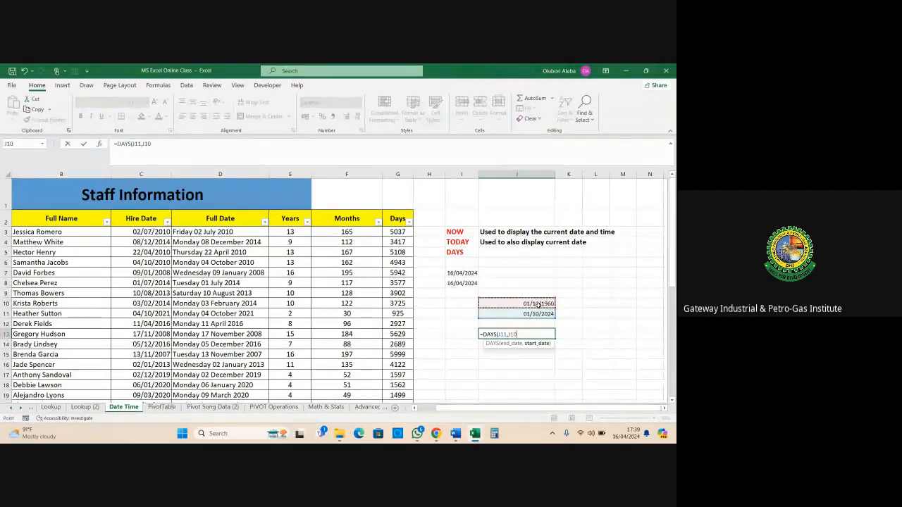
{"action": "key", "text": "Return"}
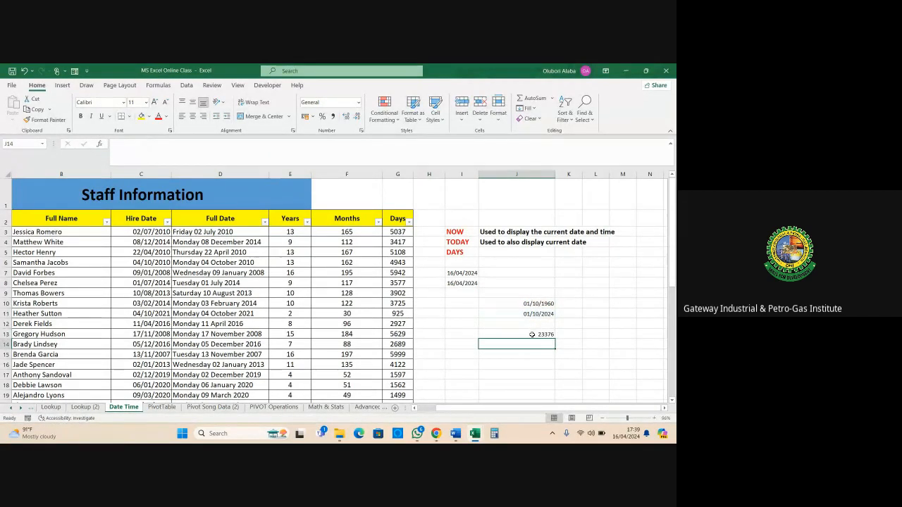
Review the DAYS formula in J13, and return to the DAYS label in I5
{"action": "left_click", "coordinate": [532, 335]}
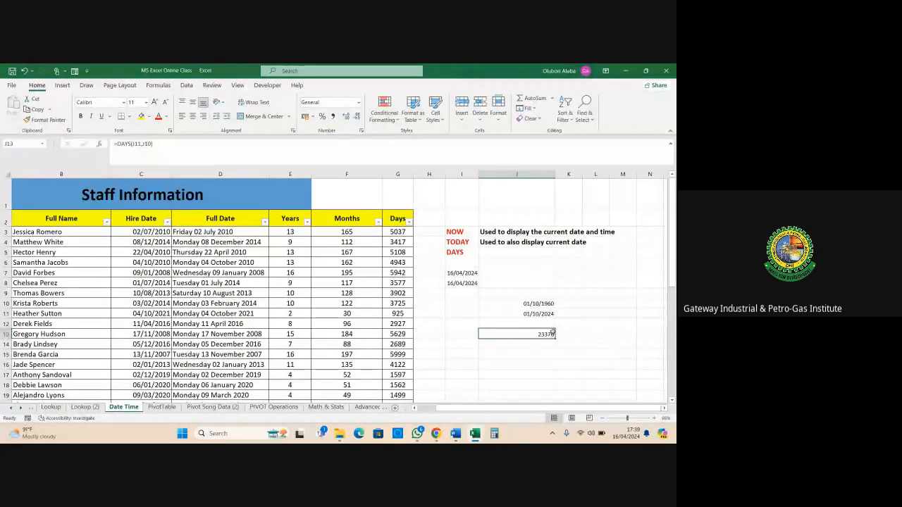
{"action": "key", "text": "Left"}
{"action": "key", "text": "Up"}
{"action": "key", "text": "Up"}
{"action": "key", "text": "Up"}
{"action": "key", "text": "Up"}
{"action": "key", "text": "Up"}
{"action": "key", "text": "Up"}
{"action": "key", "text": "Up"}
{"action": "key", "text": "Up"}
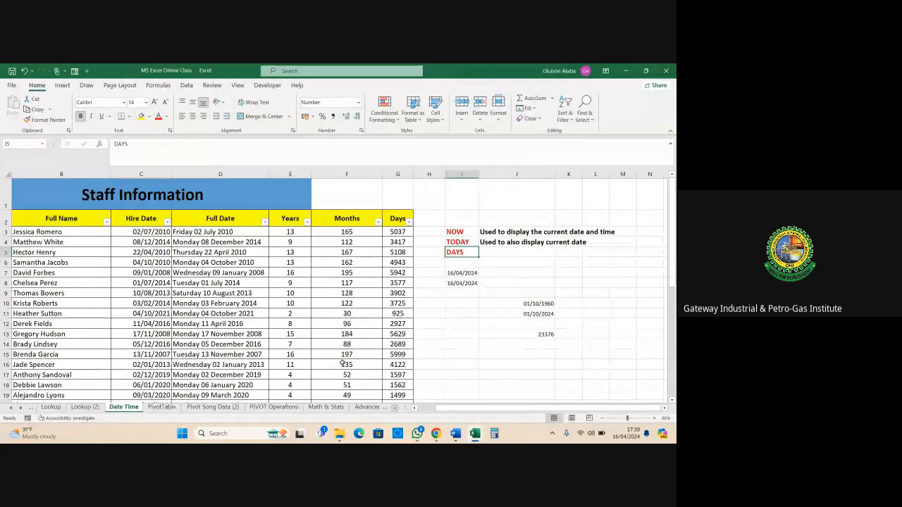
Switch to the Google Meet call in Chrome and stop the meeting recording
{"action": "mouse_move", "coordinate": [436, 433]}
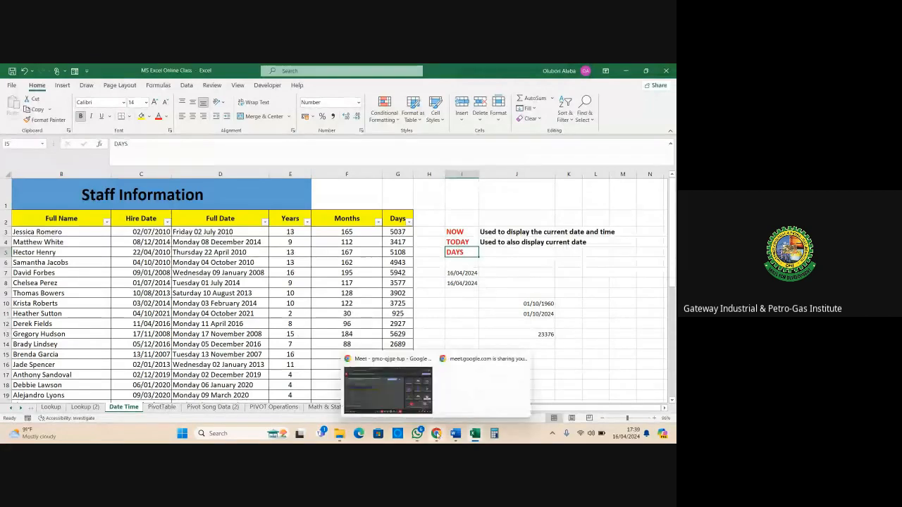
{"action": "left_click", "coordinate": [387, 400]}
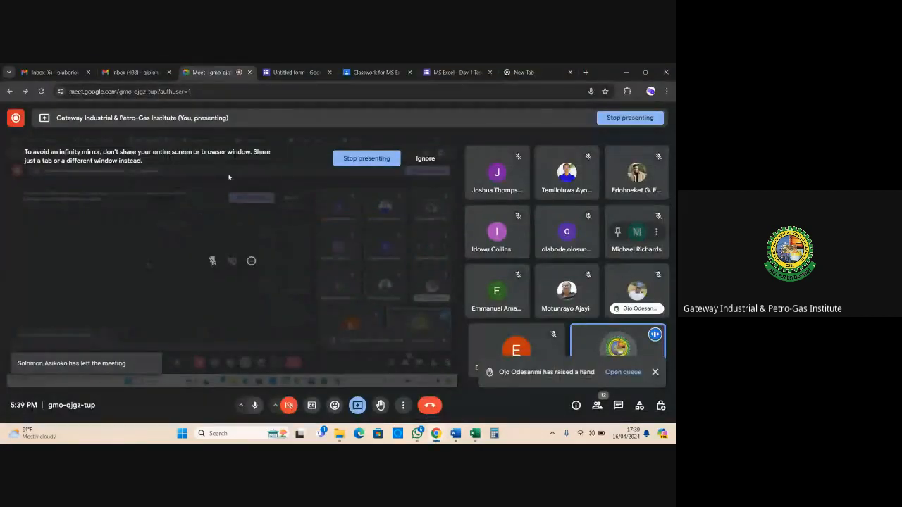
{"action": "mouse_move", "coordinate": [28, 119]}
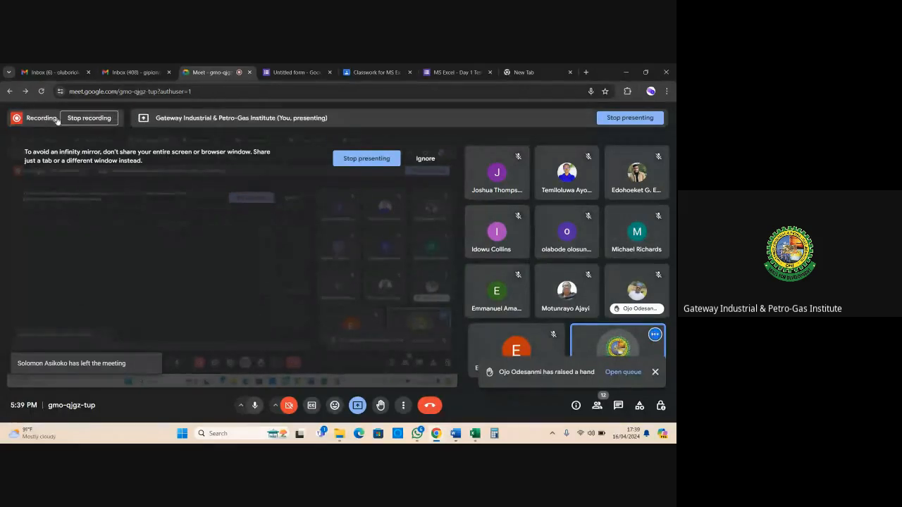
{"action": "left_click", "coordinate": [78, 119]}
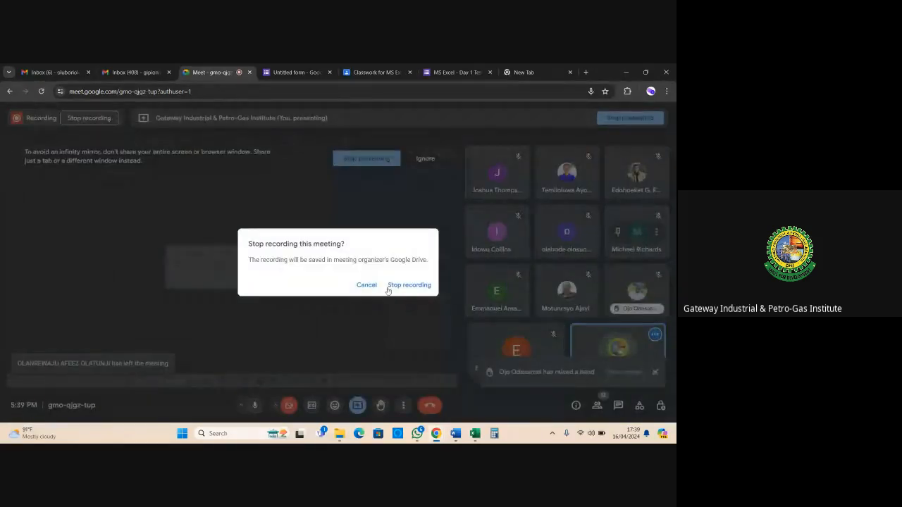